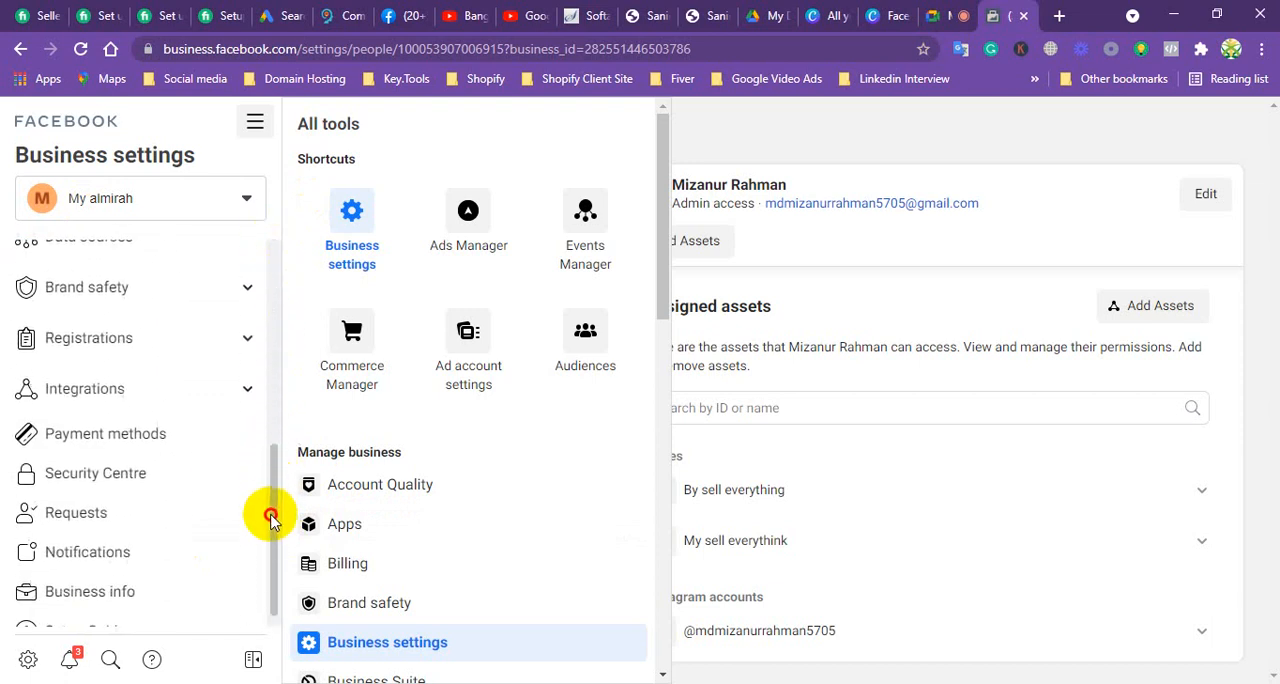
# Step: Switch to the Google Meet call, present the entire screen, and close the in-call messages
pyautogui.click(957, 16)
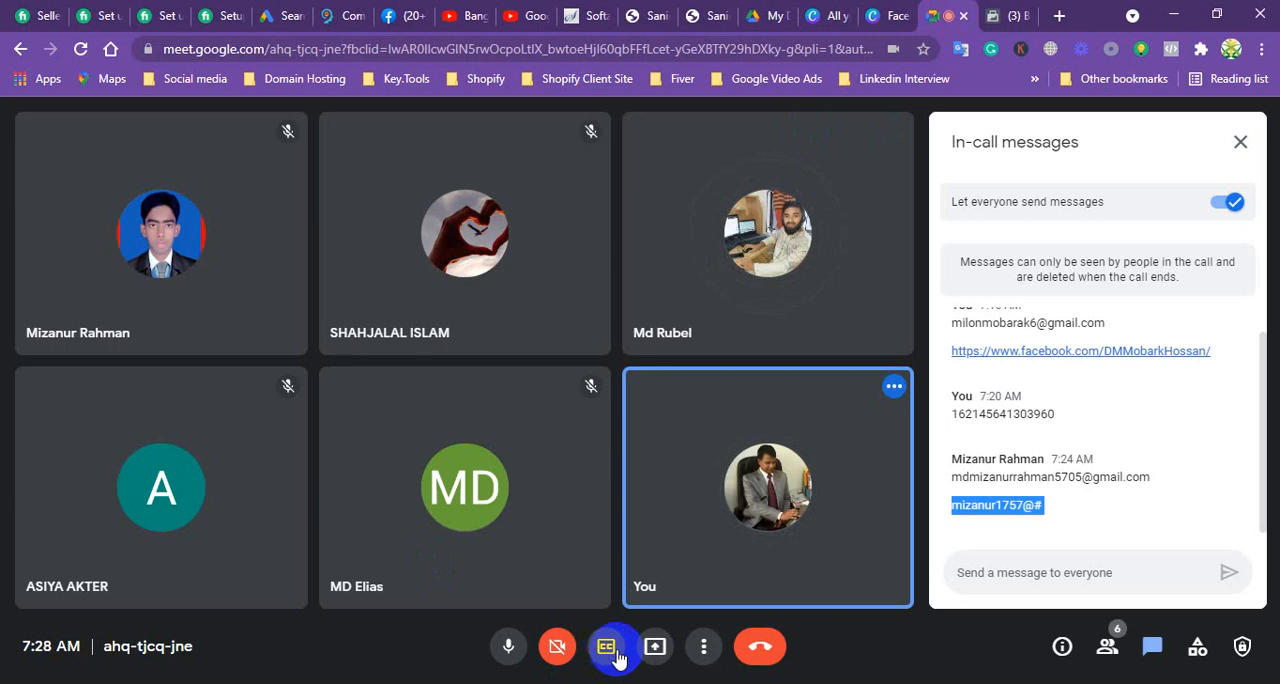
pyautogui.click(652, 648)
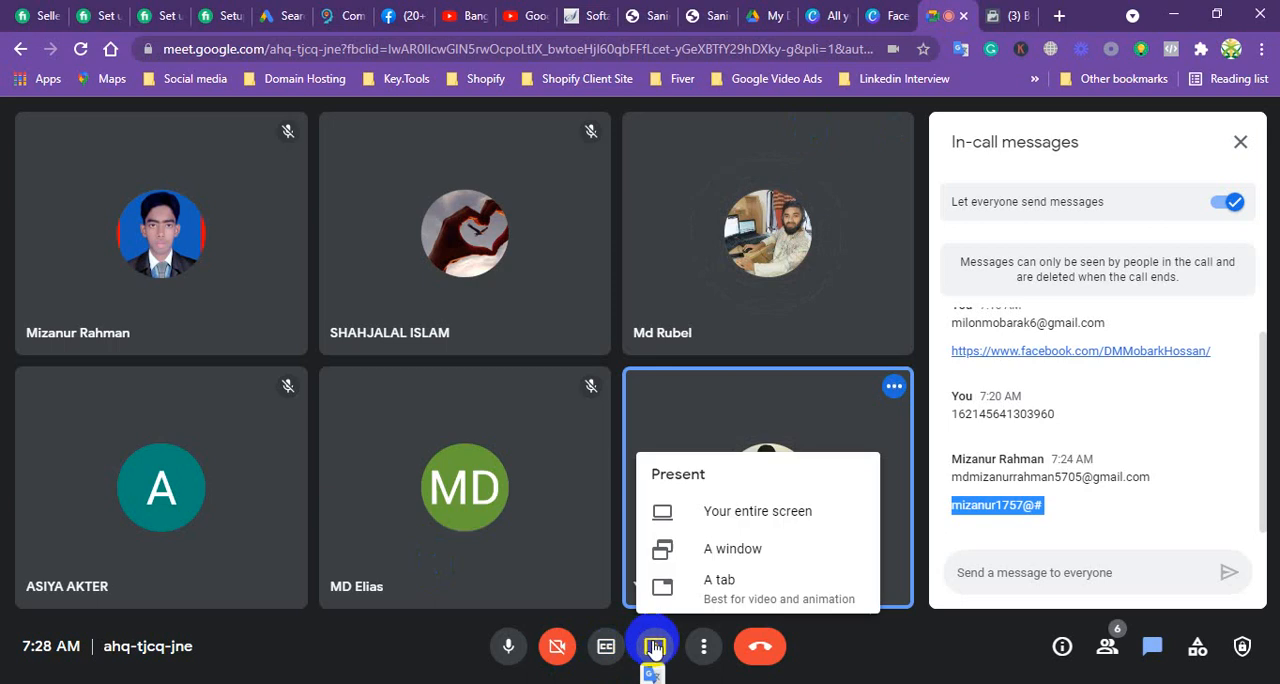
pyautogui.click(725, 510)
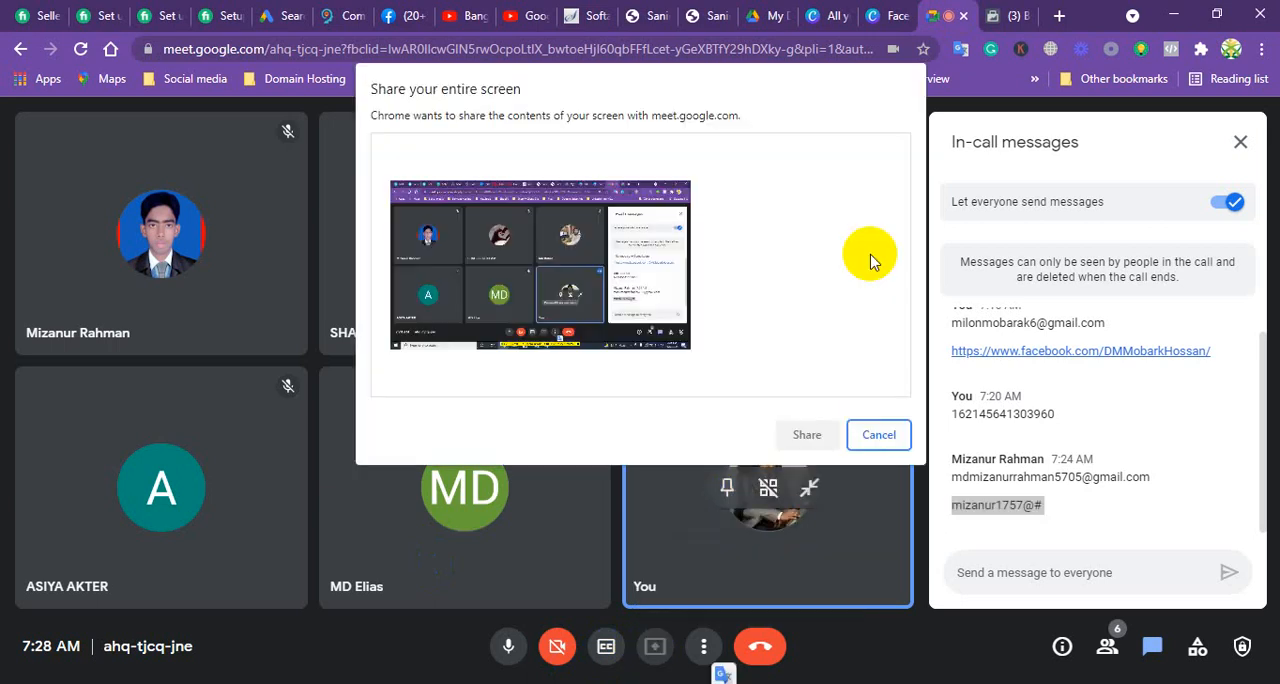
pyautogui.click(560, 268)
pyautogui.click(792, 432)
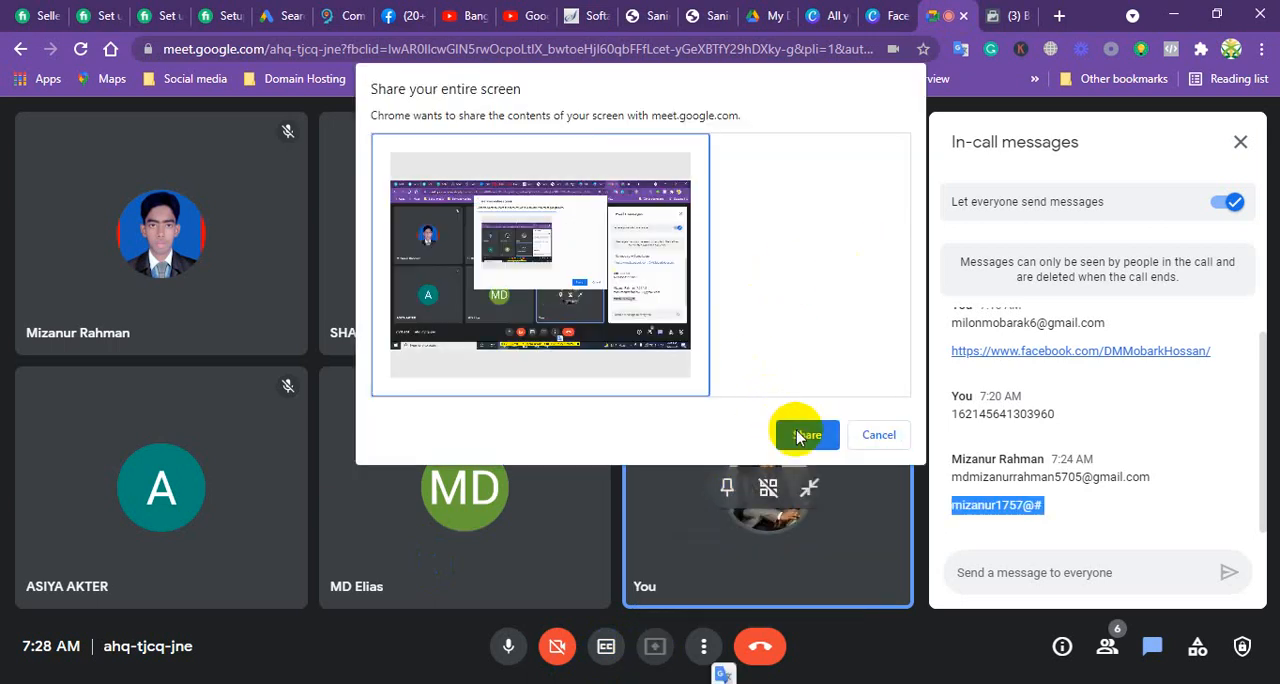
pyautogui.click(1238, 143)
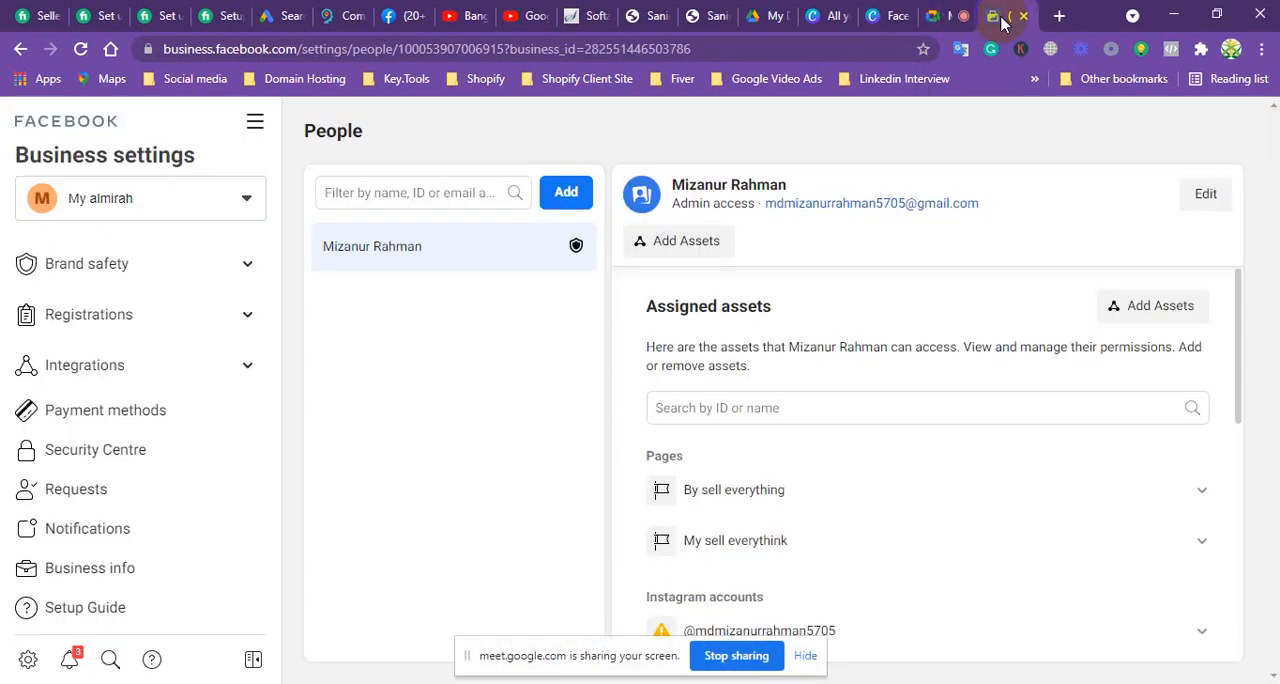
# Step: Return to Facebook Business settings and look over the settings categories from Users to Setup Guide
pyautogui.click(1000, 15)
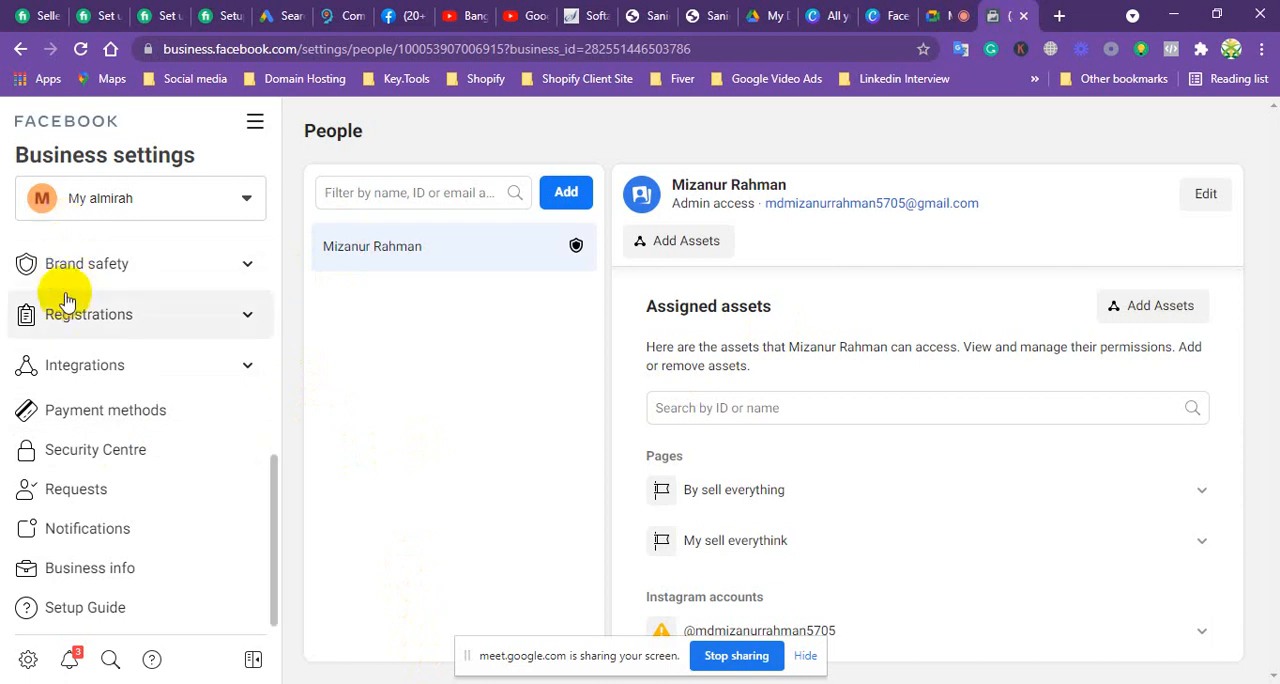
pyautogui.scroll(1, 60, 340)
pyautogui.scroll(-1, 60, 345)
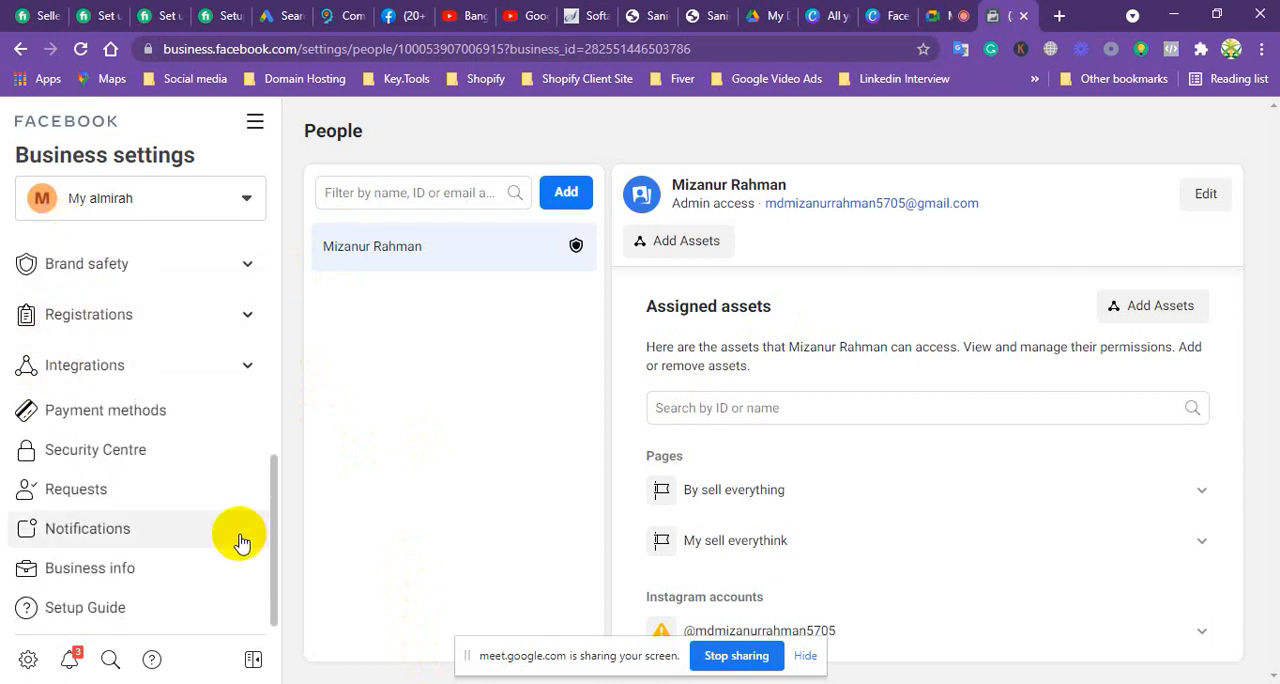
pyautogui.moveTo(269, 552); pyautogui.dragTo(214, 337)
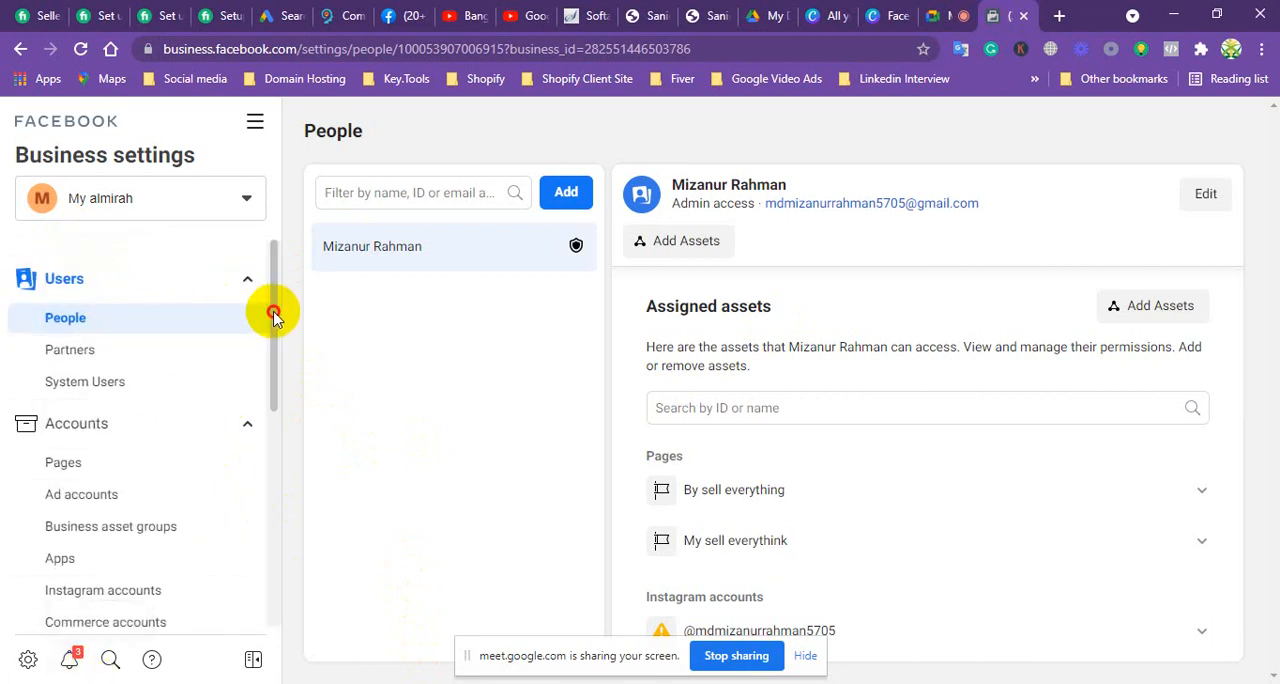
pyautogui.moveTo(274, 316); pyautogui.dragTo(266, 543)
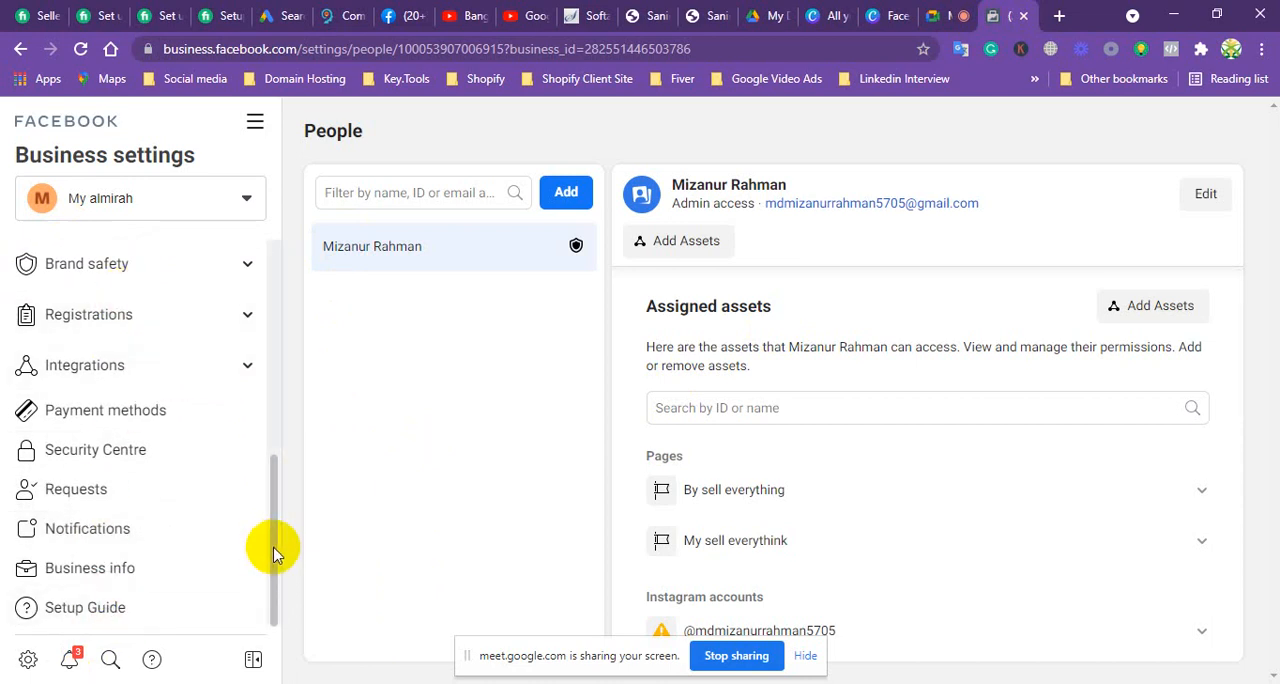
pyautogui.moveTo(274, 555); pyautogui.dragTo(271, 320)
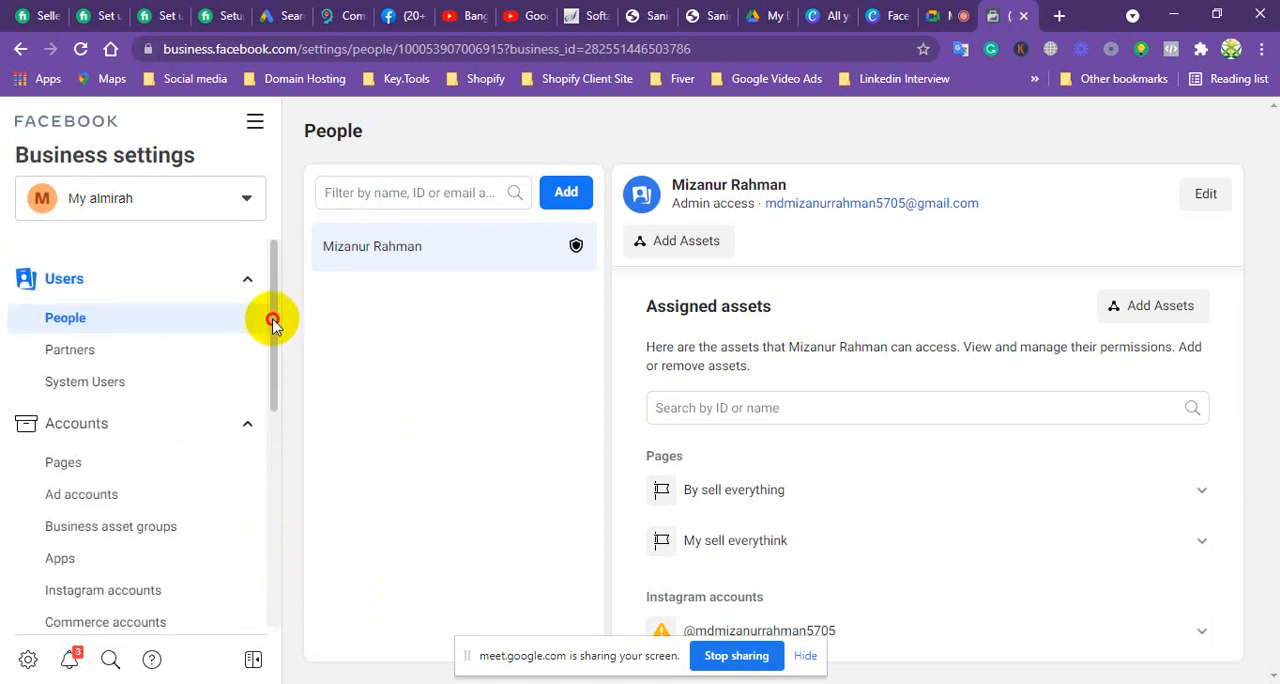
# Step: Open Events Manager for the business and clear away the screen-sharing notice and the Task Centre introduction
pyautogui.click(256, 124)
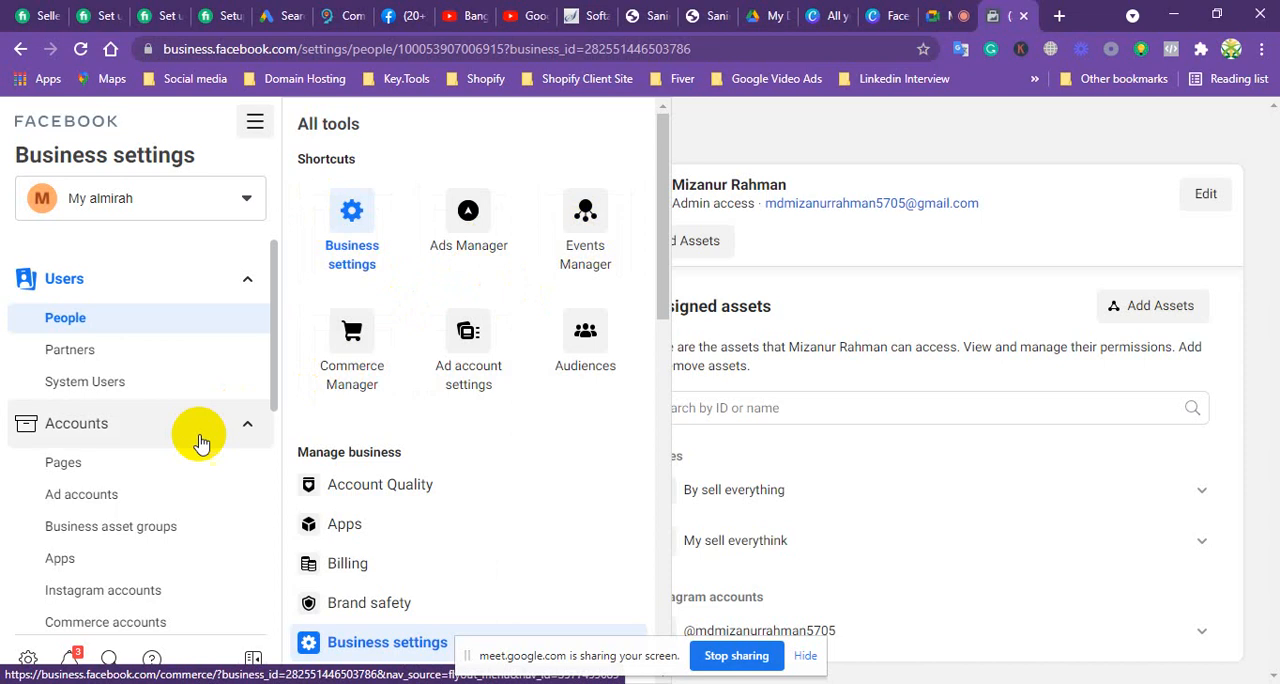
pyautogui.scroll(-2, 115, 485)
pyautogui.scroll(-1, 115, 485)
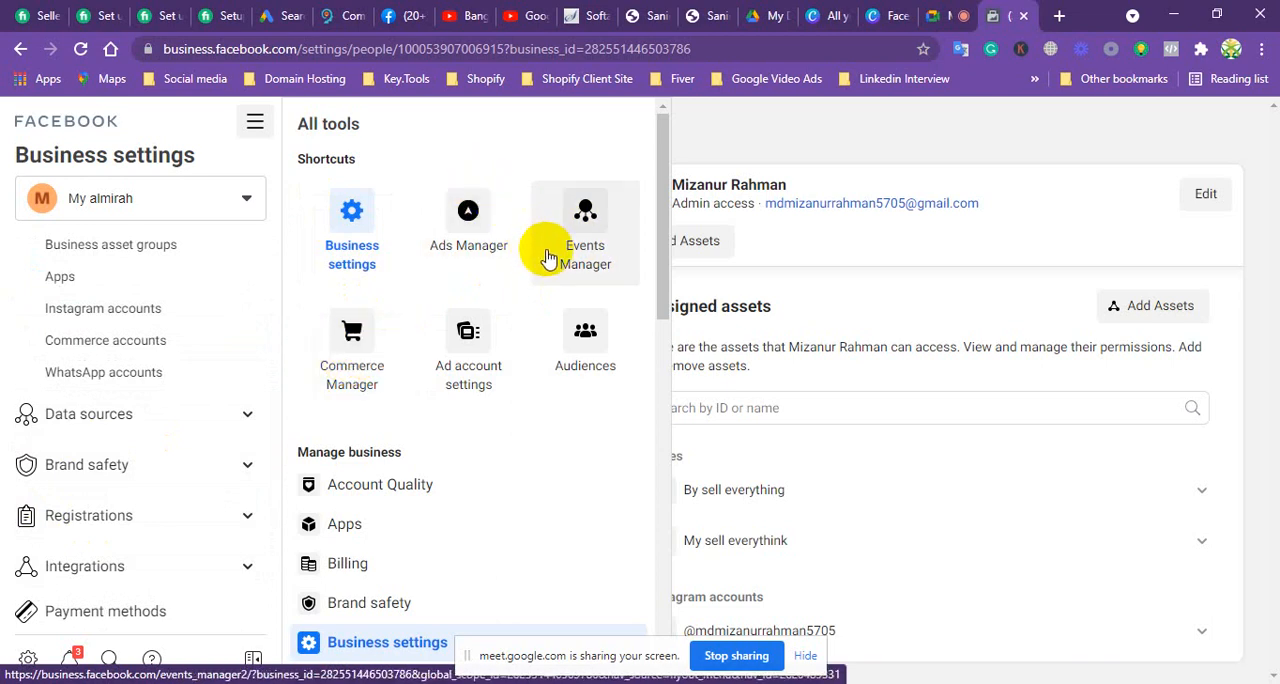
pyautogui.click(590, 208)
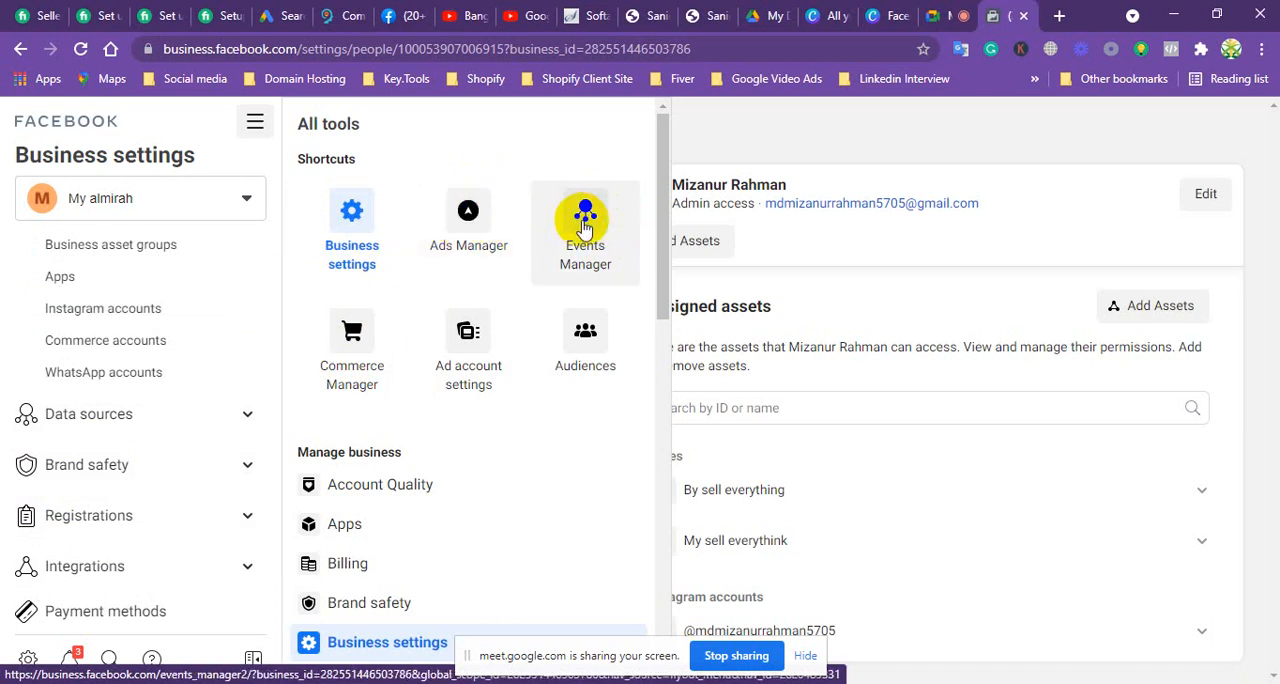
pyautogui.click(586, 226)
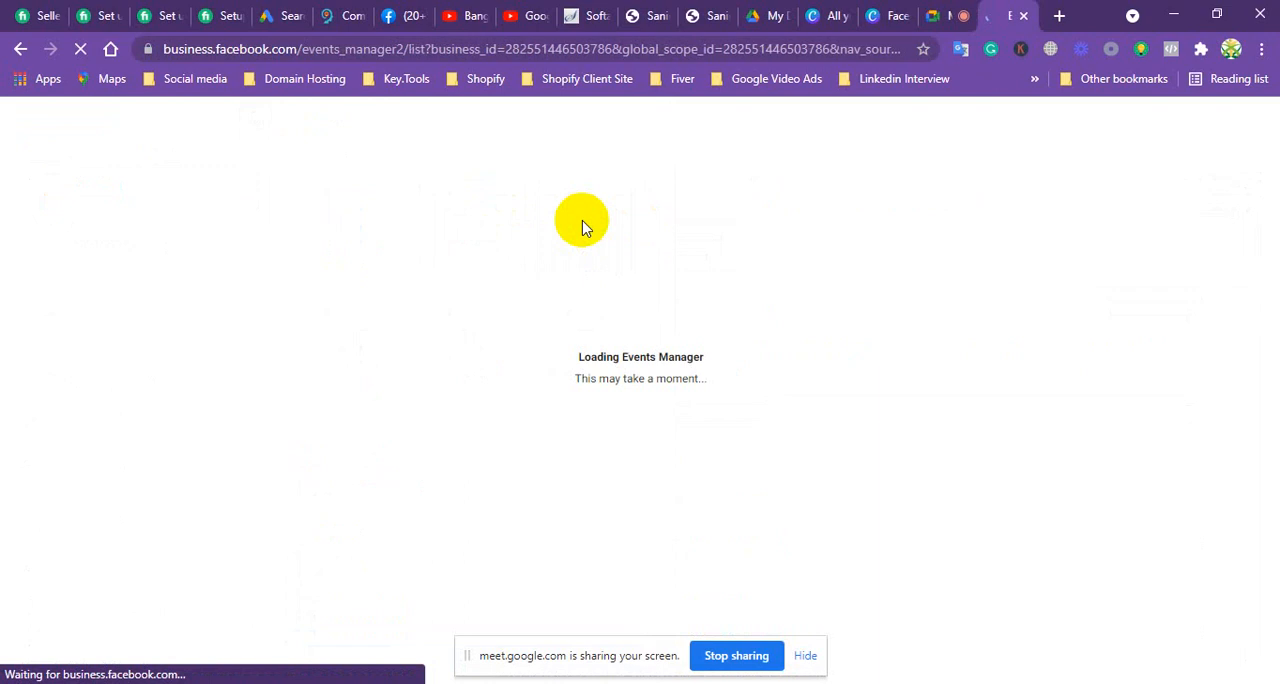
pyautogui.click(806, 656)
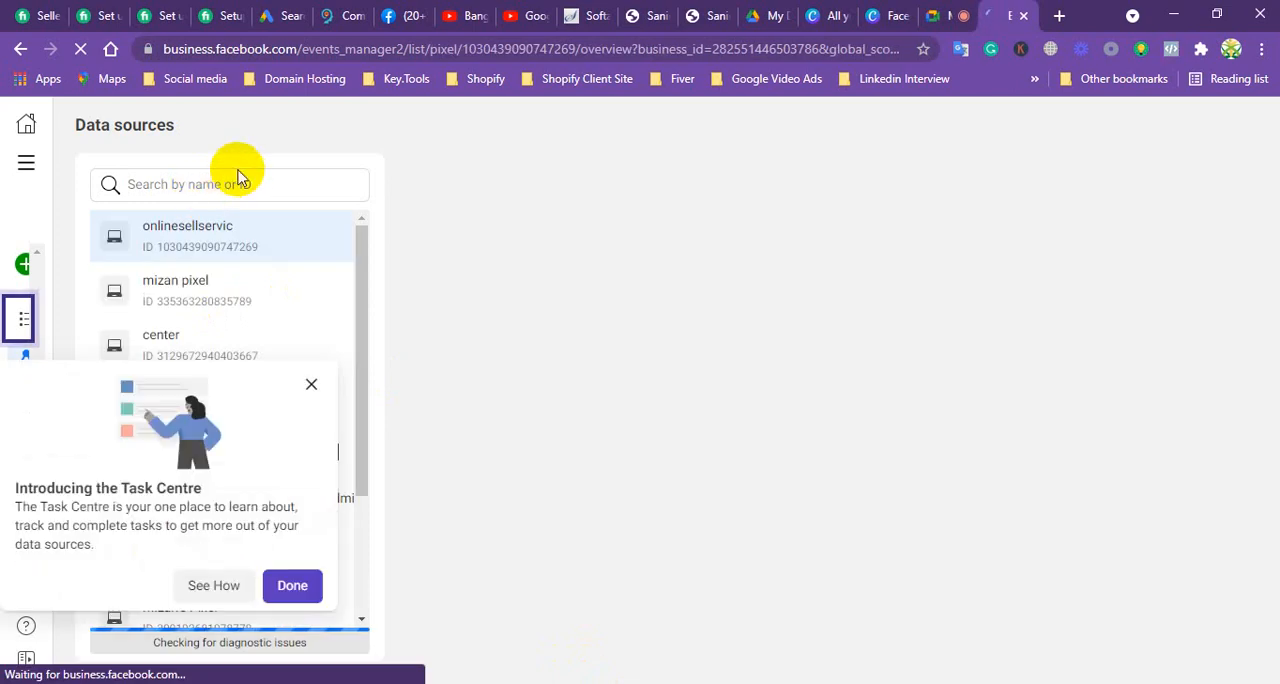
pyautogui.click(292, 586)
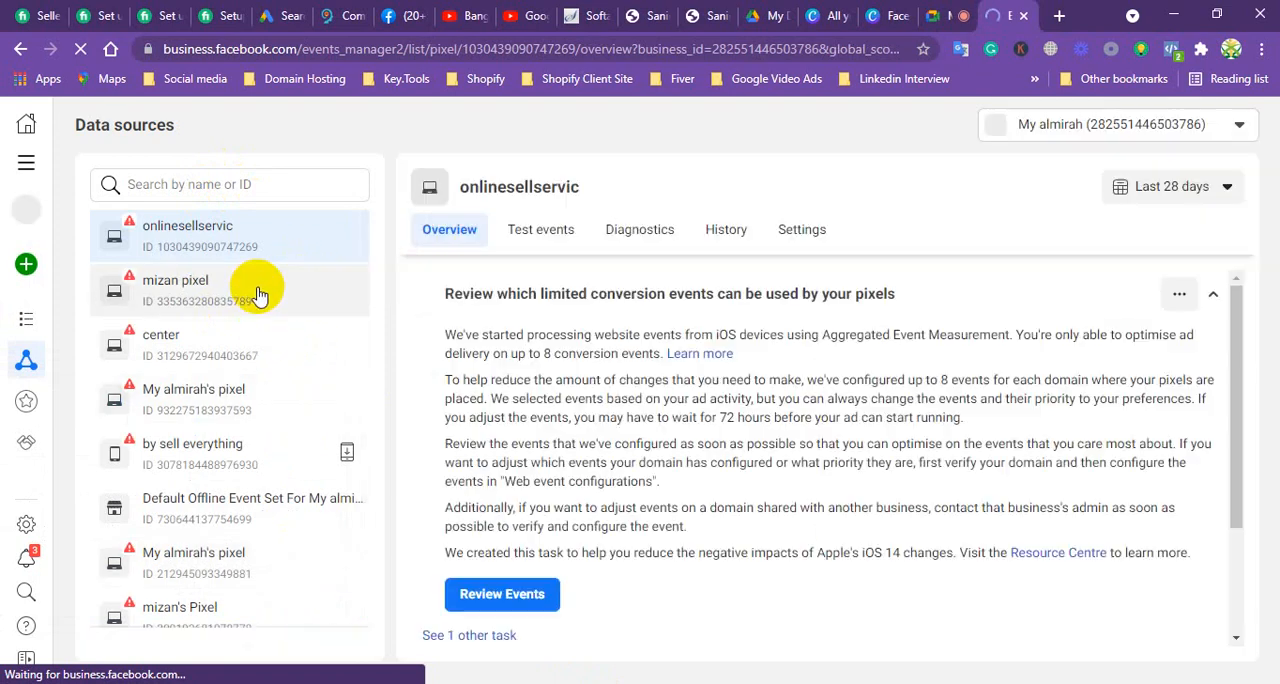
# Step: Look through the list of data sources in Events Manager
pyautogui.scroll(-2, 255, 305)
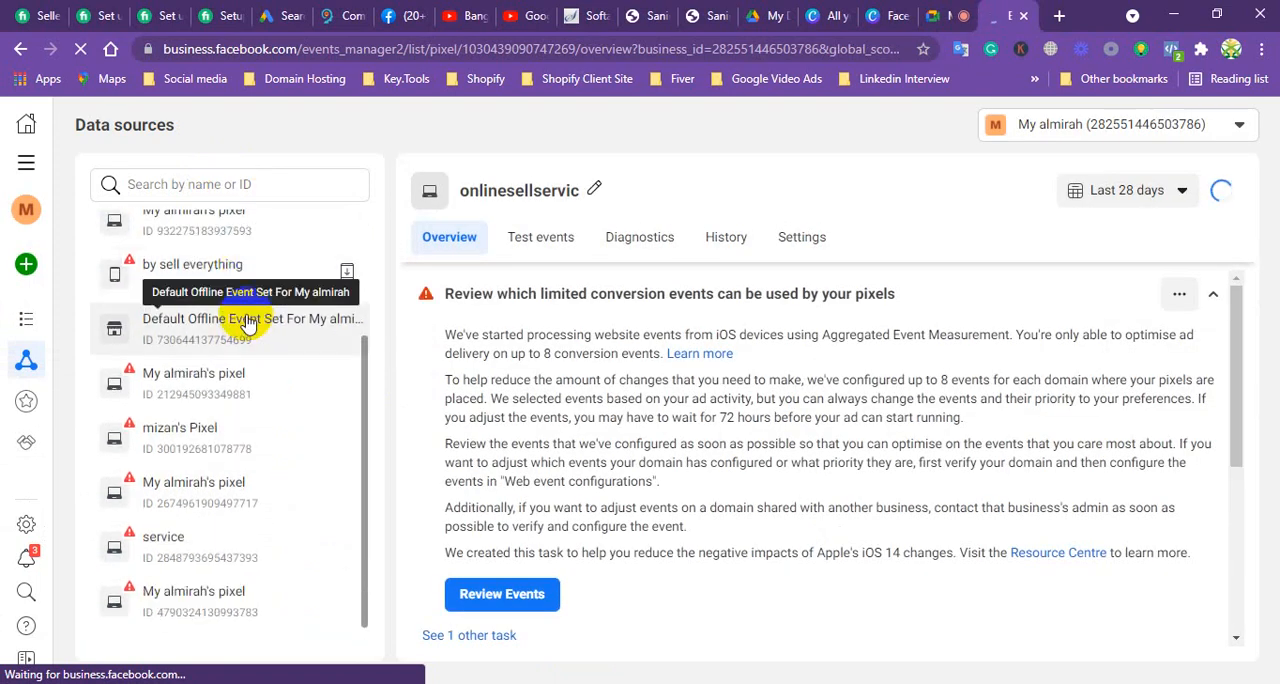
pyautogui.scroll(-1, 243, 334)
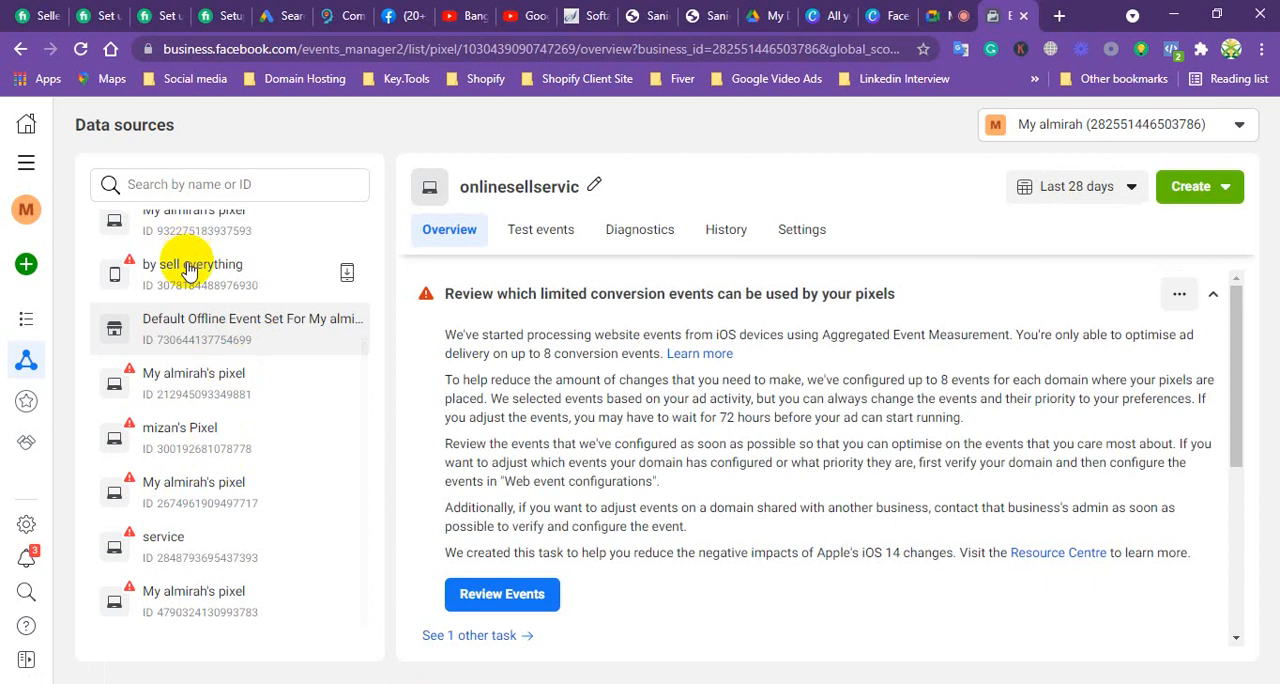
pyautogui.scroll(2, 260, 400)
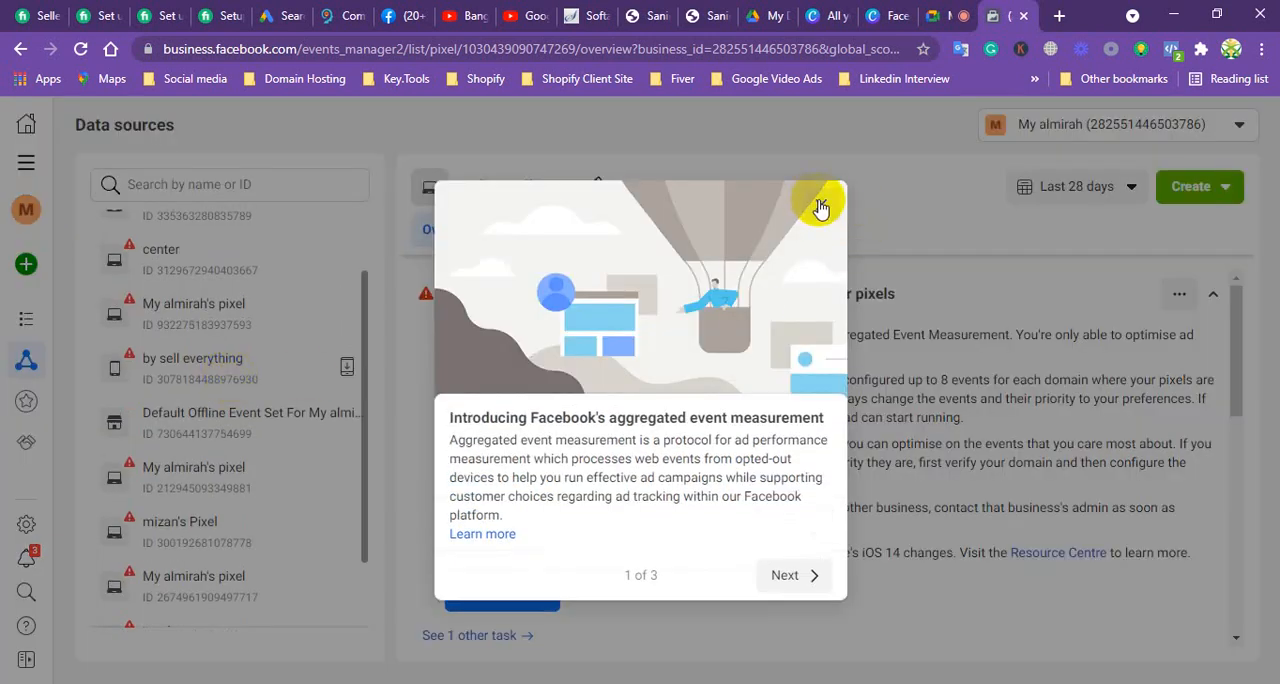
# Step: Page through the aggregated event measurement introduction to Web event configurations and return to the data sources
pyautogui.click(782, 575)
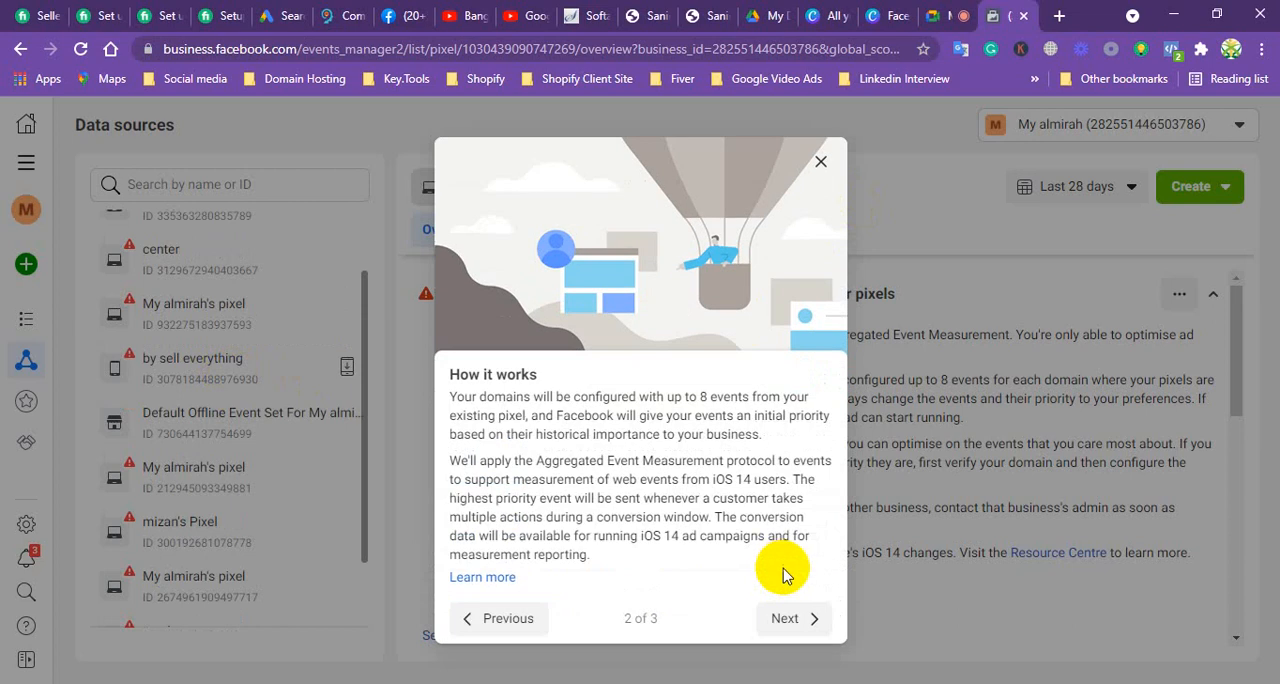
pyautogui.click(786, 610)
pyautogui.click(795, 580)
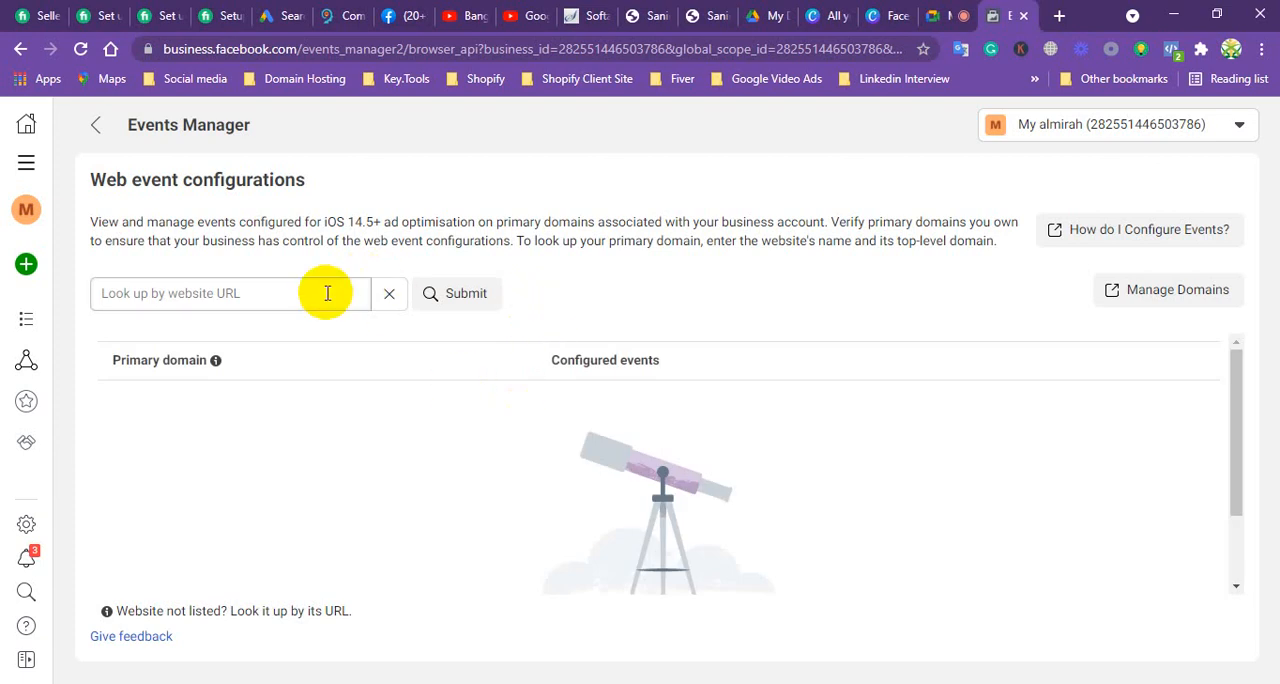
pyautogui.click(95, 124)
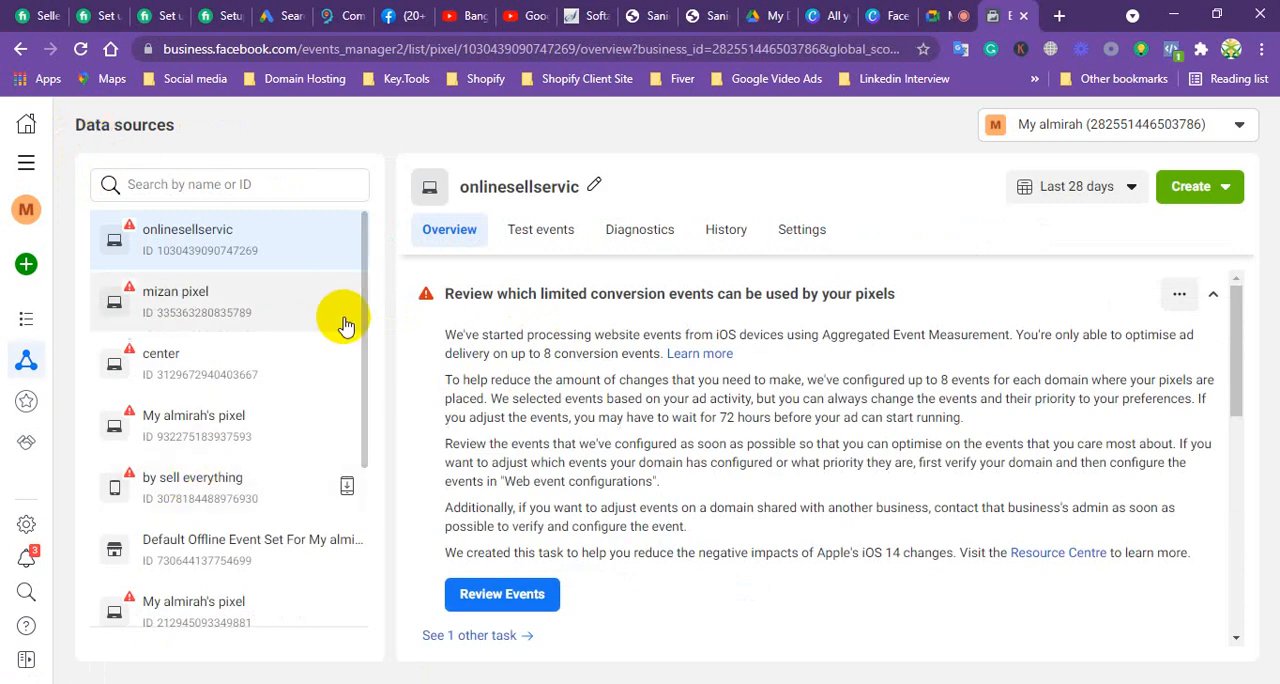
# Step: Open the pixel listed directly below onlinesellservic and examine its overview down to the events table
pyautogui.scroll(-5, 355, 320)
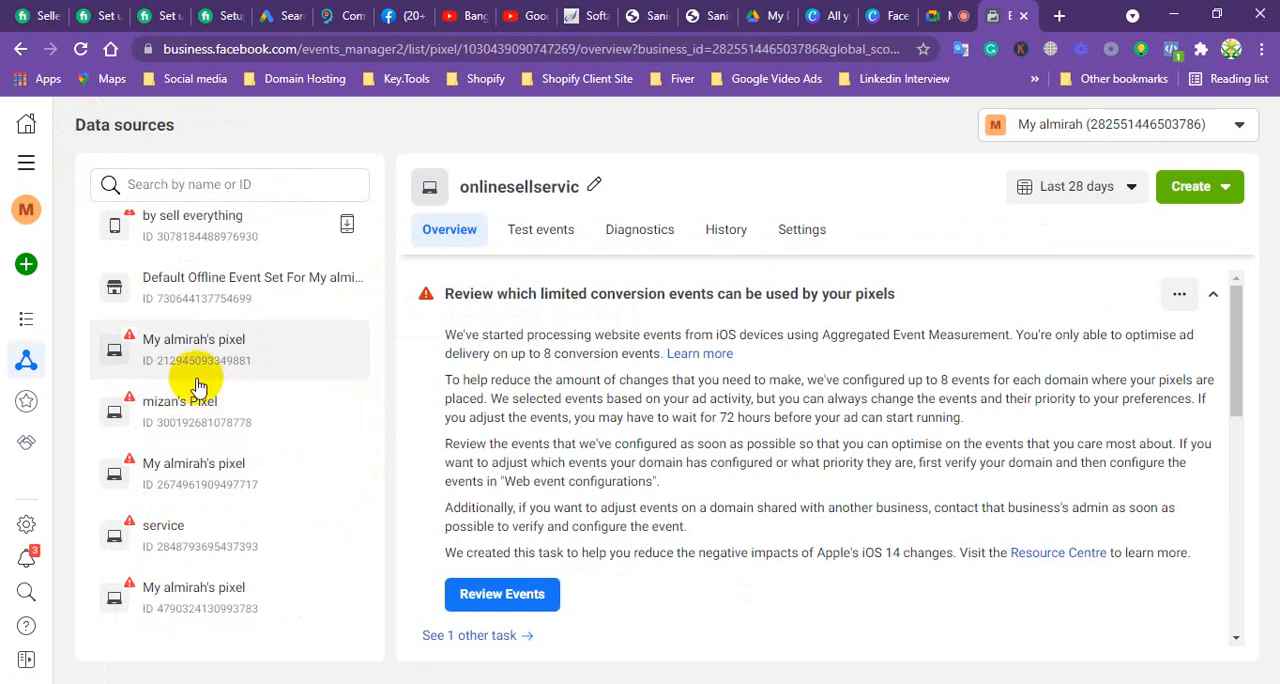
pyautogui.scroll(5, 197, 387)
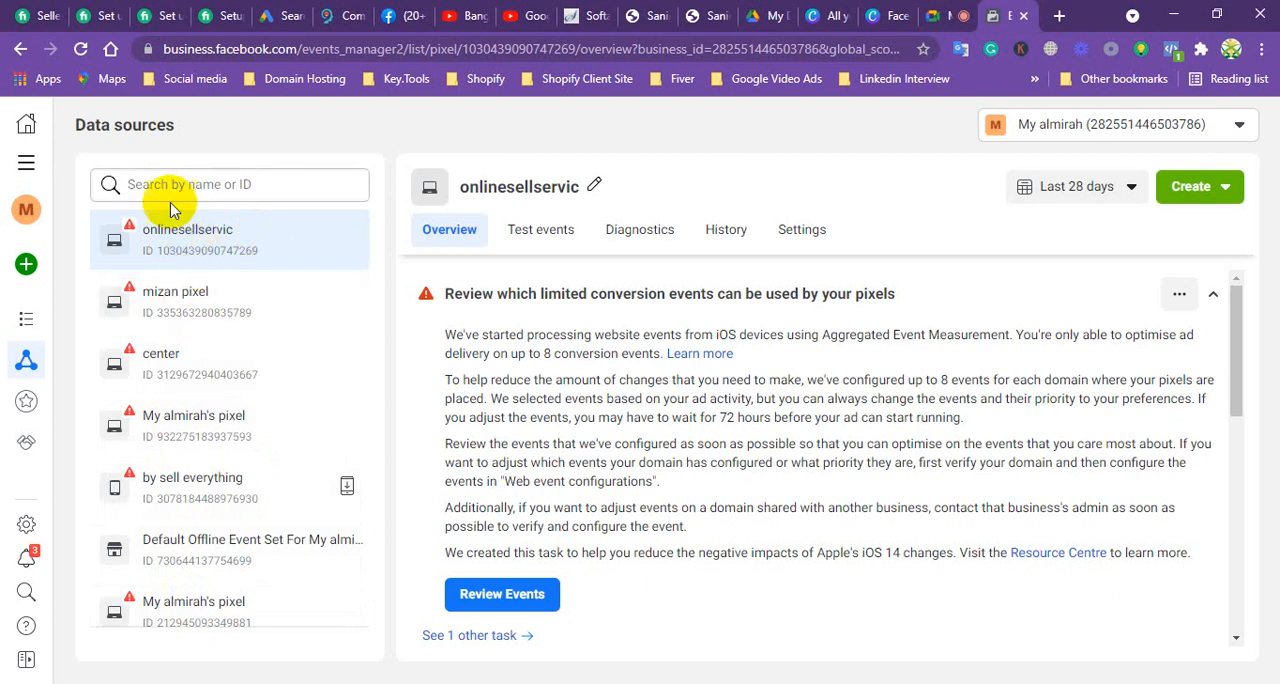
pyautogui.click(193, 233)
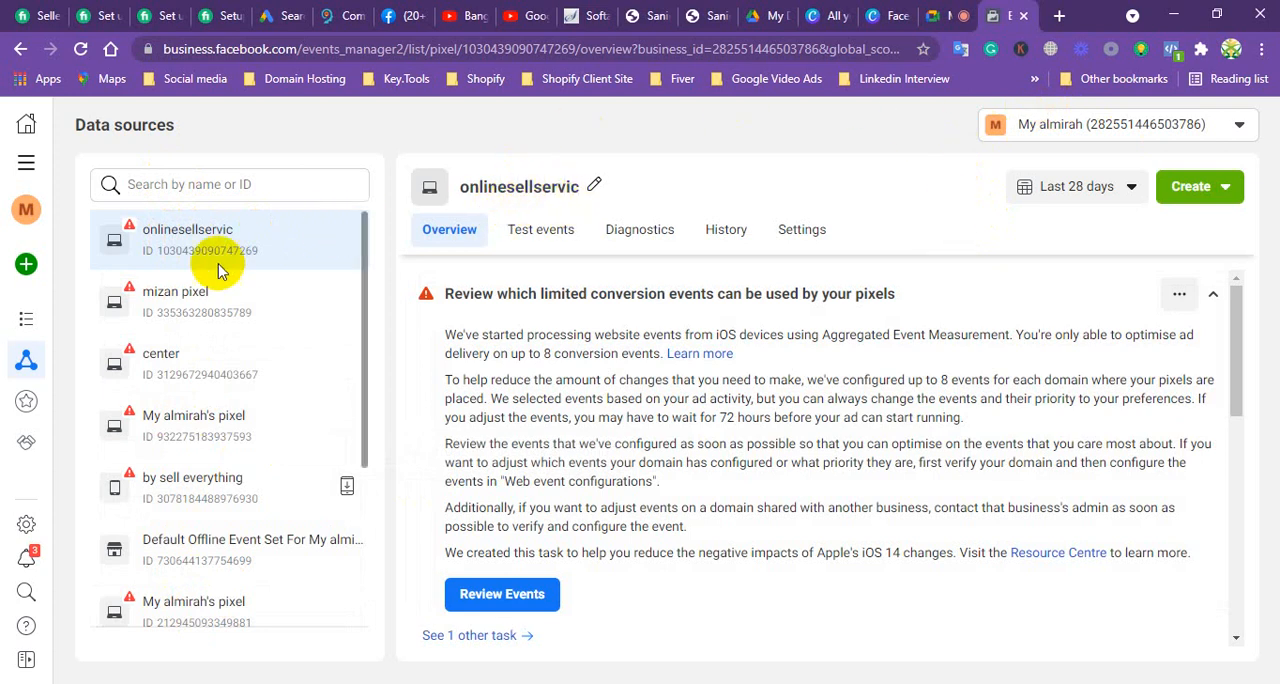
pyautogui.click(164, 255)
pyautogui.moveTo(164, 255); pyautogui.dragTo(262, 252)
pyautogui.moveTo(155, 315); pyautogui.dragTo(257, 315)
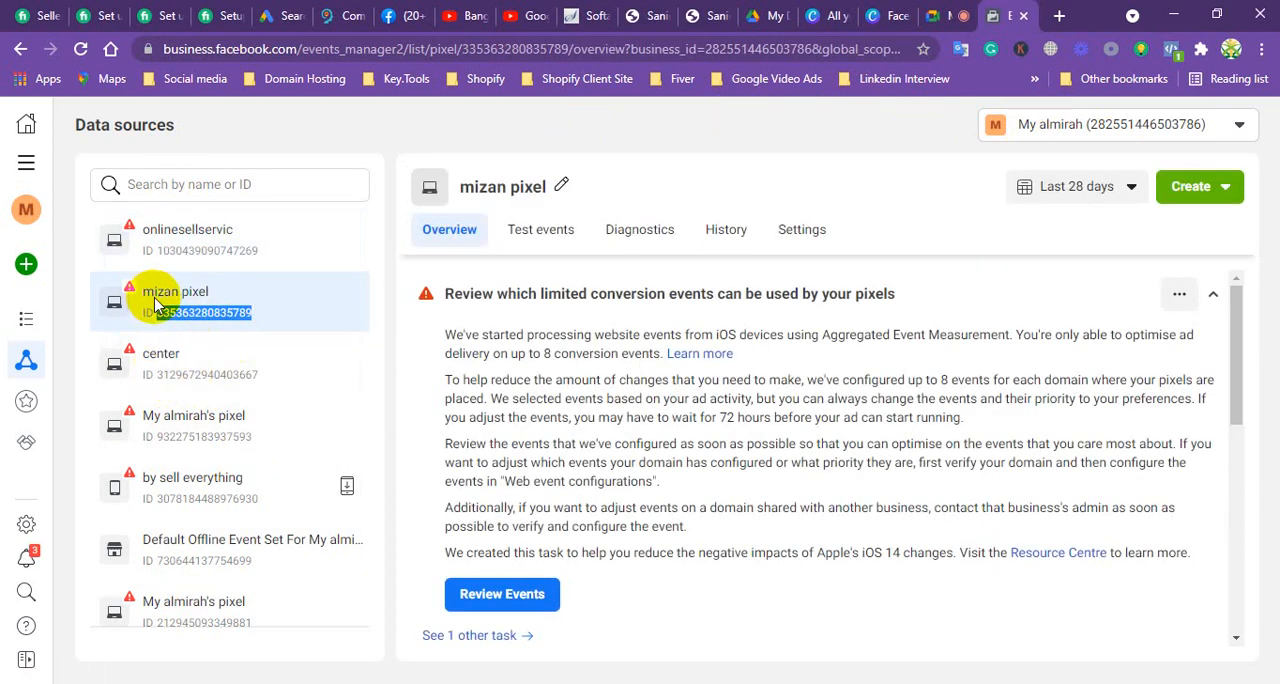
pyautogui.scroll(-2, 556, 415)
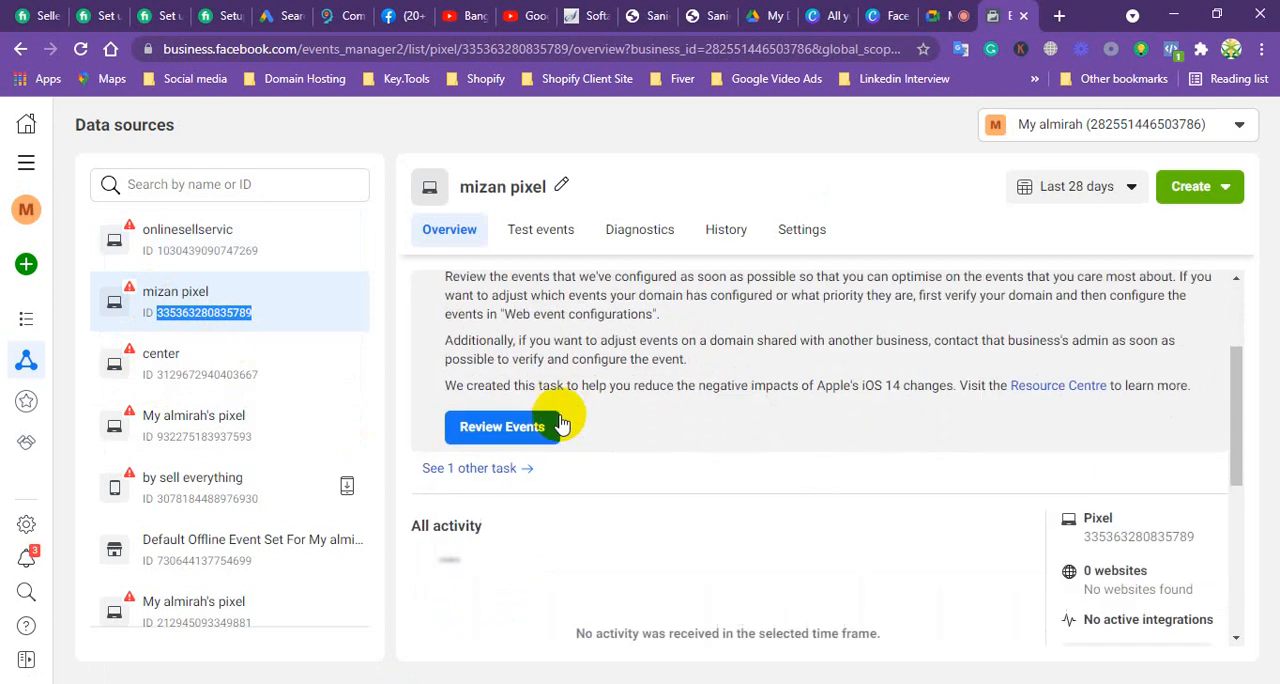
pyautogui.scroll(-4, 556, 426)
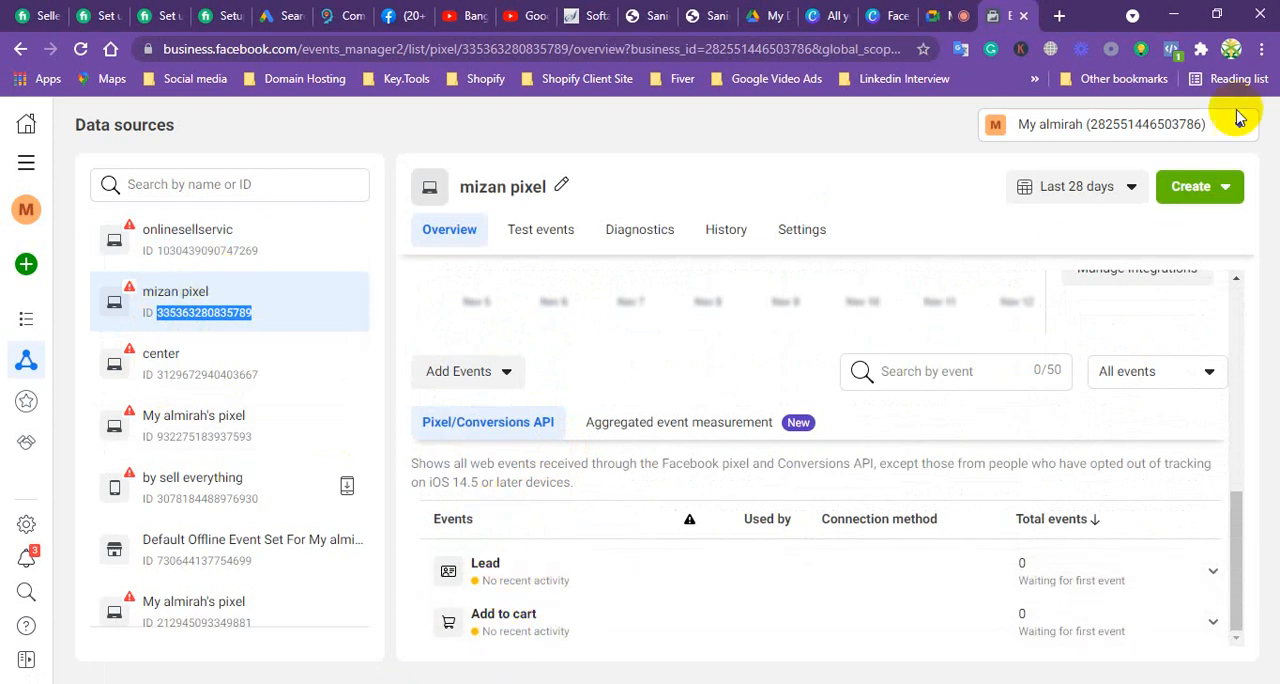
# Step: Review the pixel's Create options and look through the data sources list and the overview again
pyautogui.click(1186, 190)
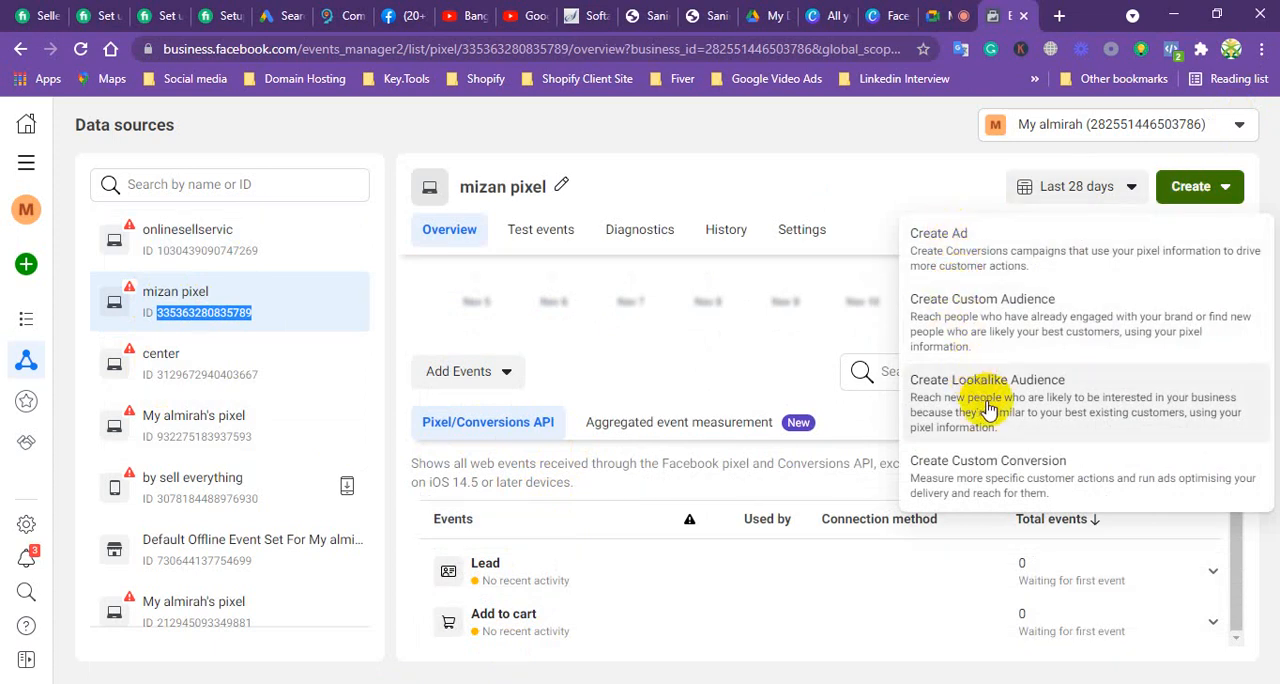
pyautogui.click(737, 131)
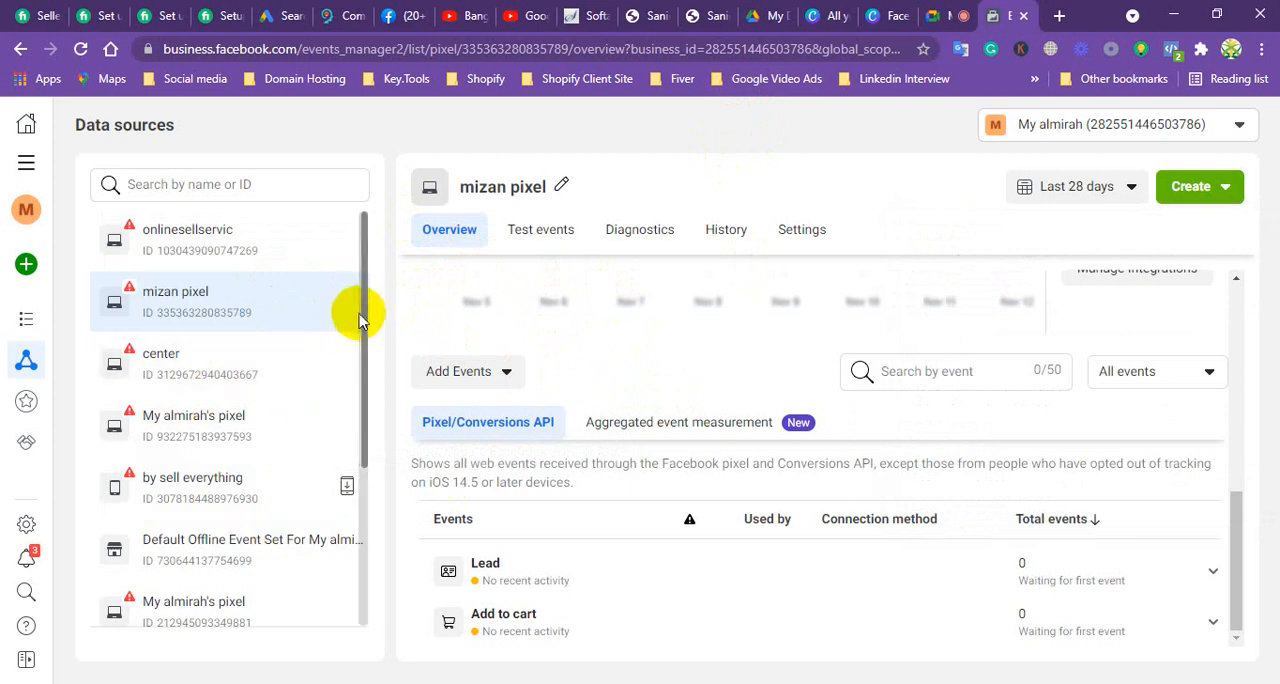
pyautogui.moveTo(357, 266); pyautogui.dragTo(365, 492)
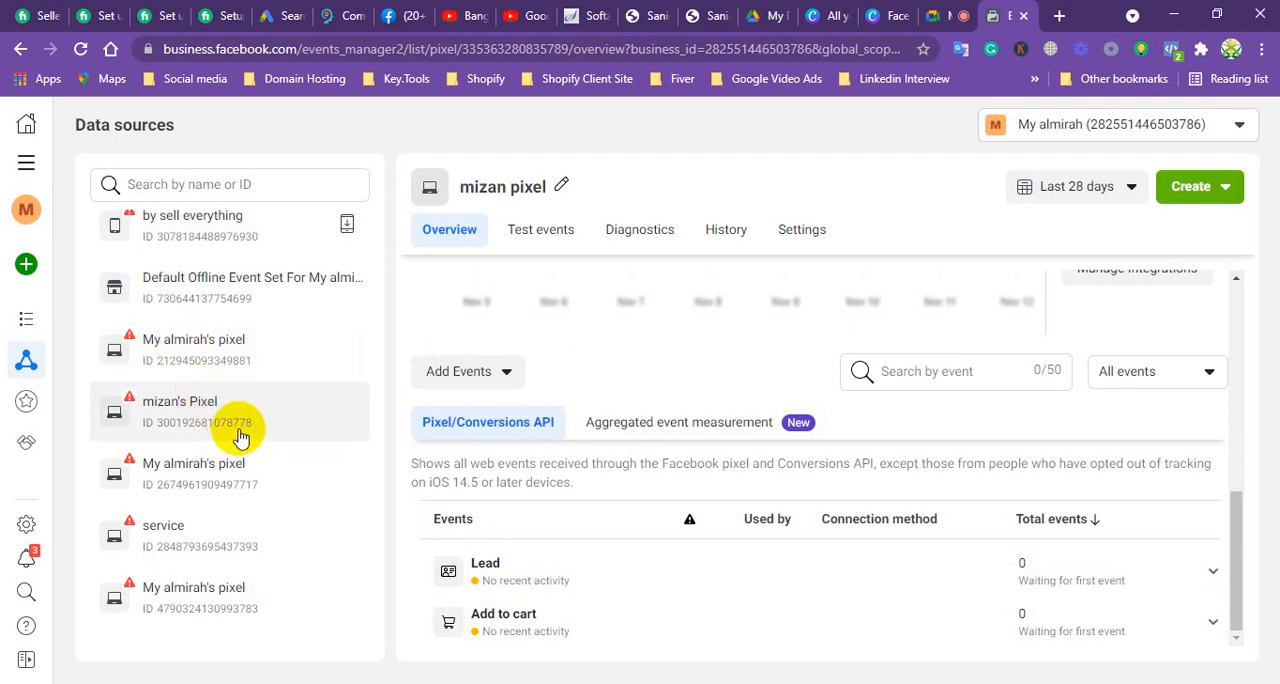
pyautogui.scroll(2, 236, 432)
pyautogui.scroll(1, 238, 437)
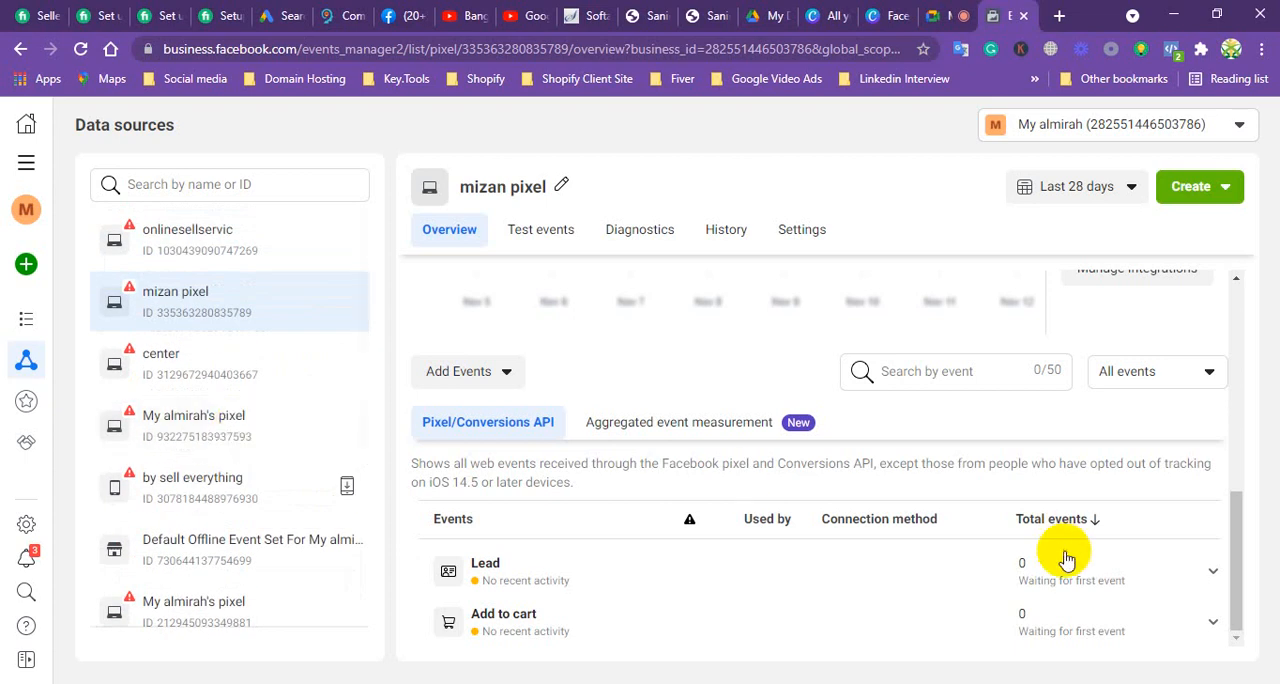
pyautogui.moveTo(1238, 563); pyautogui.dragTo(1228, 398)
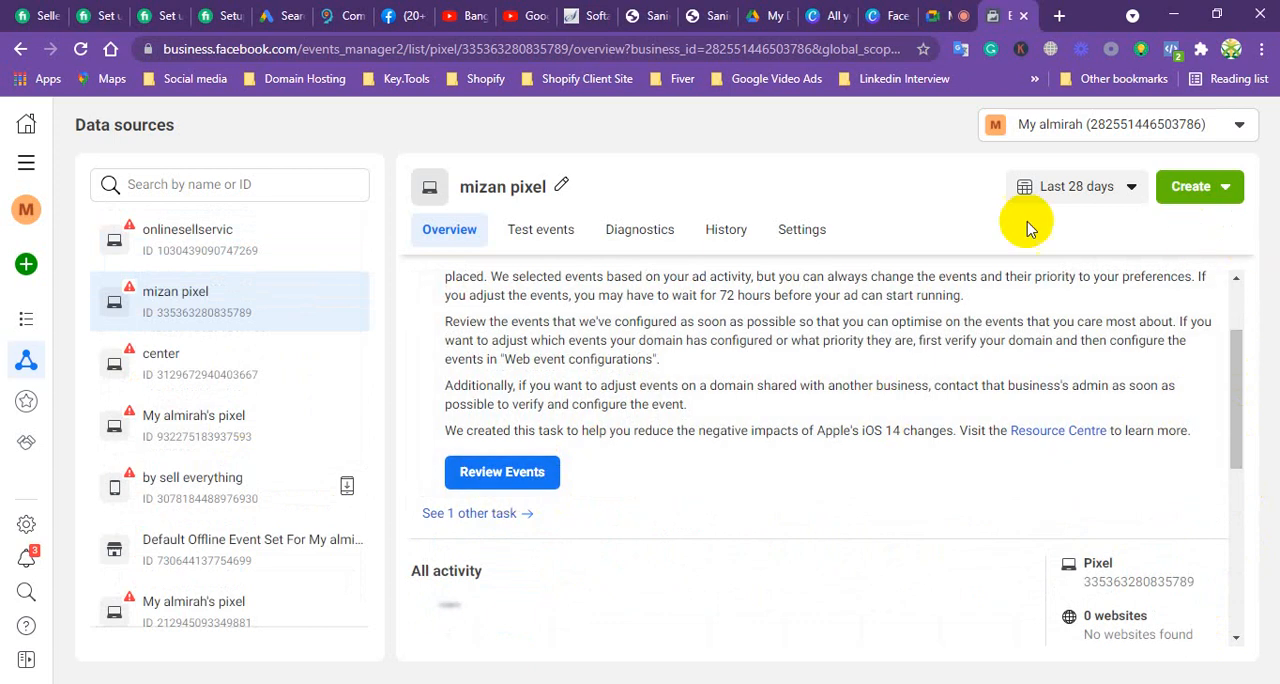
# Step: Open Ads Manager to show the business's campaigns
pyautogui.click(26, 162)
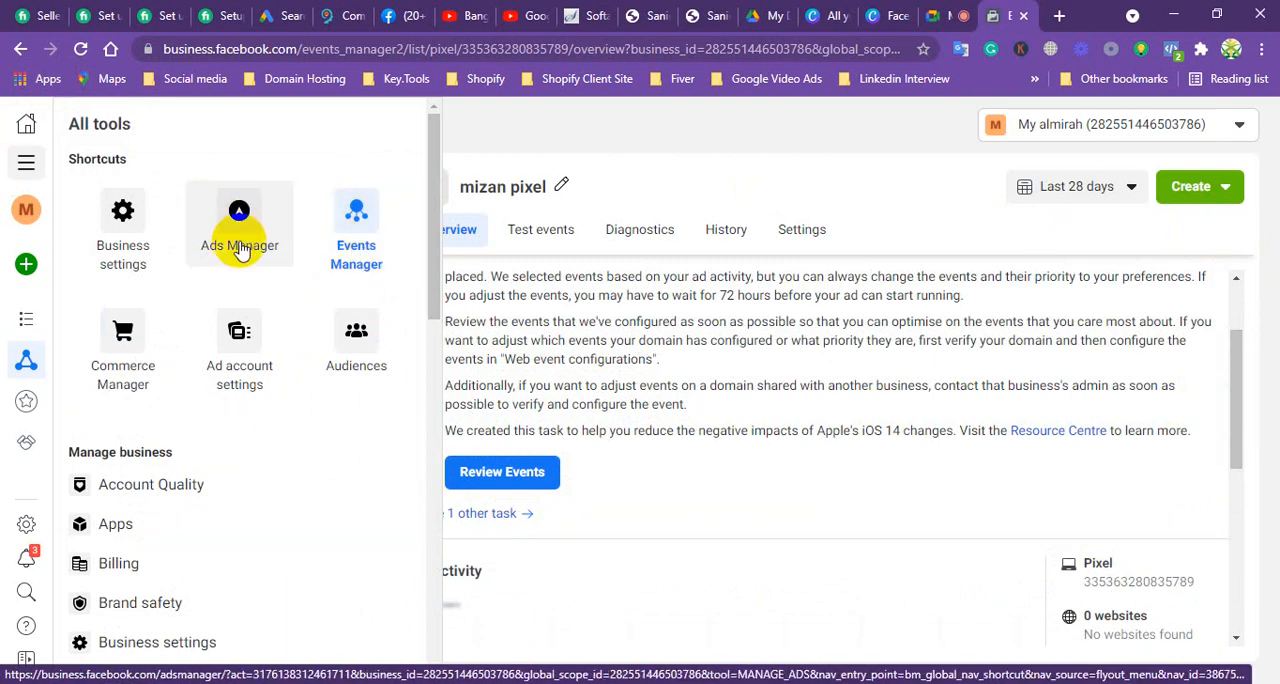
pyautogui.click(240, 251)
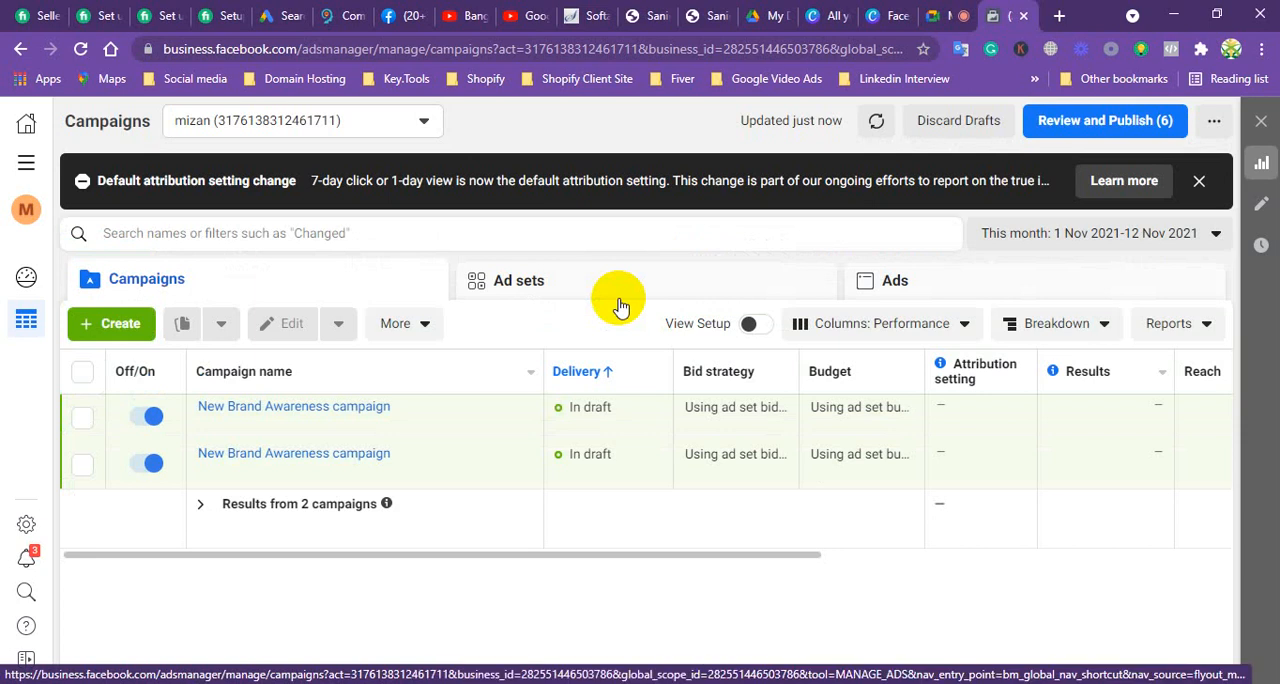
# Step: Switch to the ad account named new account under Shopify Business Manager and dismiss the notices above the campaigns
pyautogui.click(1200, 182)
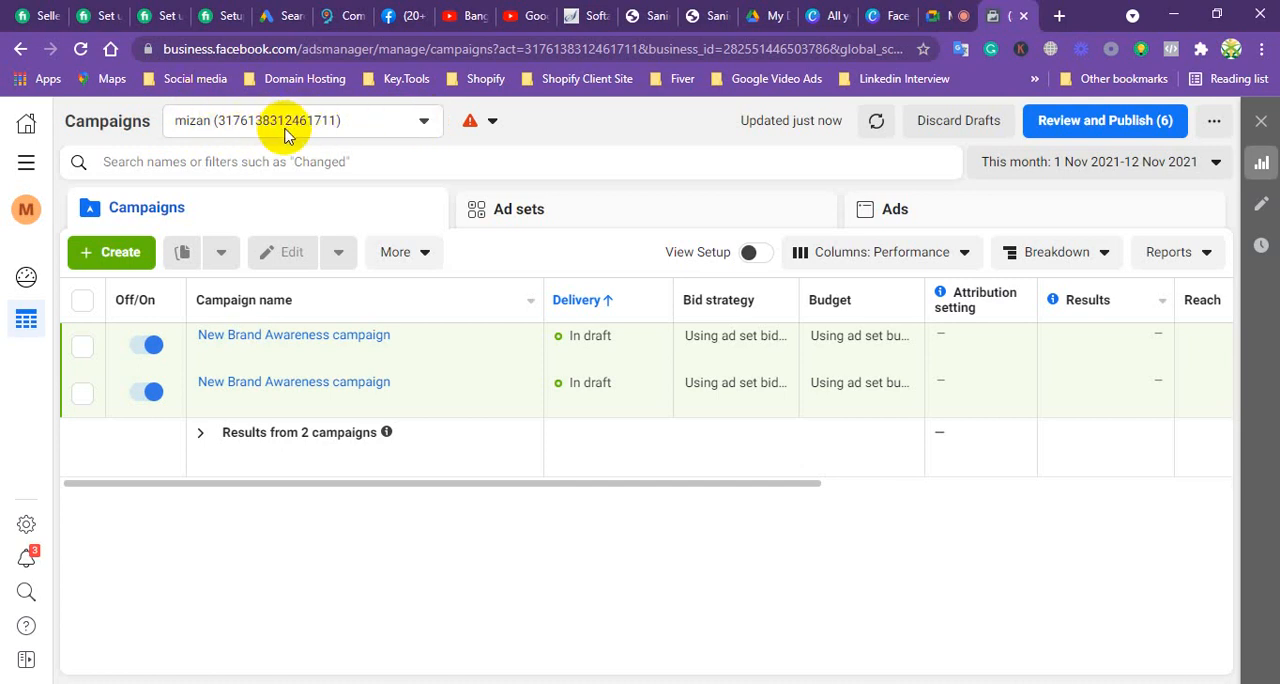
pyautogui.click(425, 122)
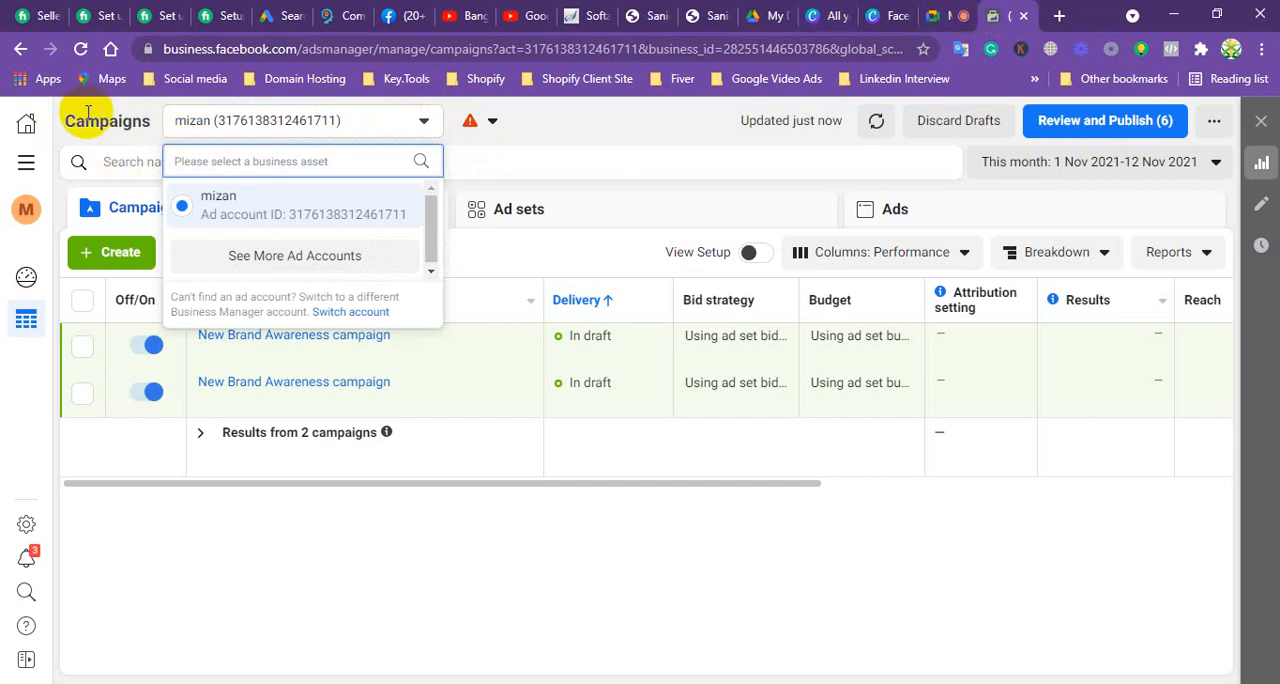
pyautogui.click(308, 258)
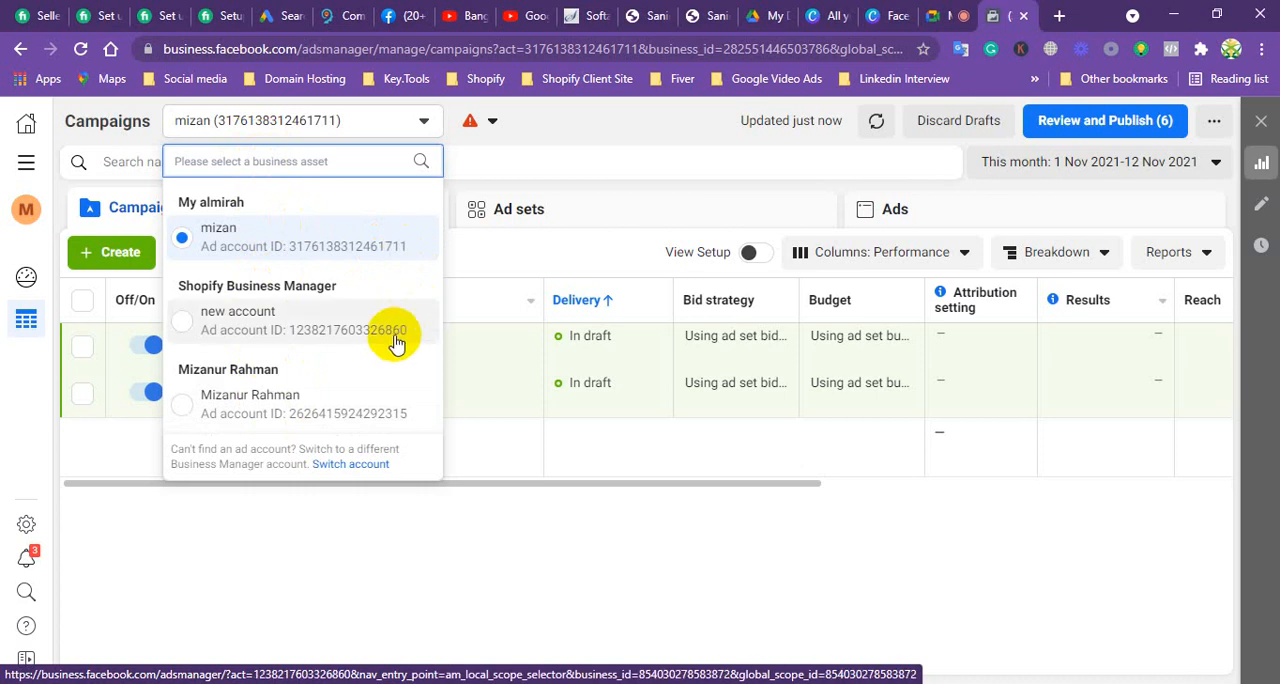
pyautogui.click(322, 331)
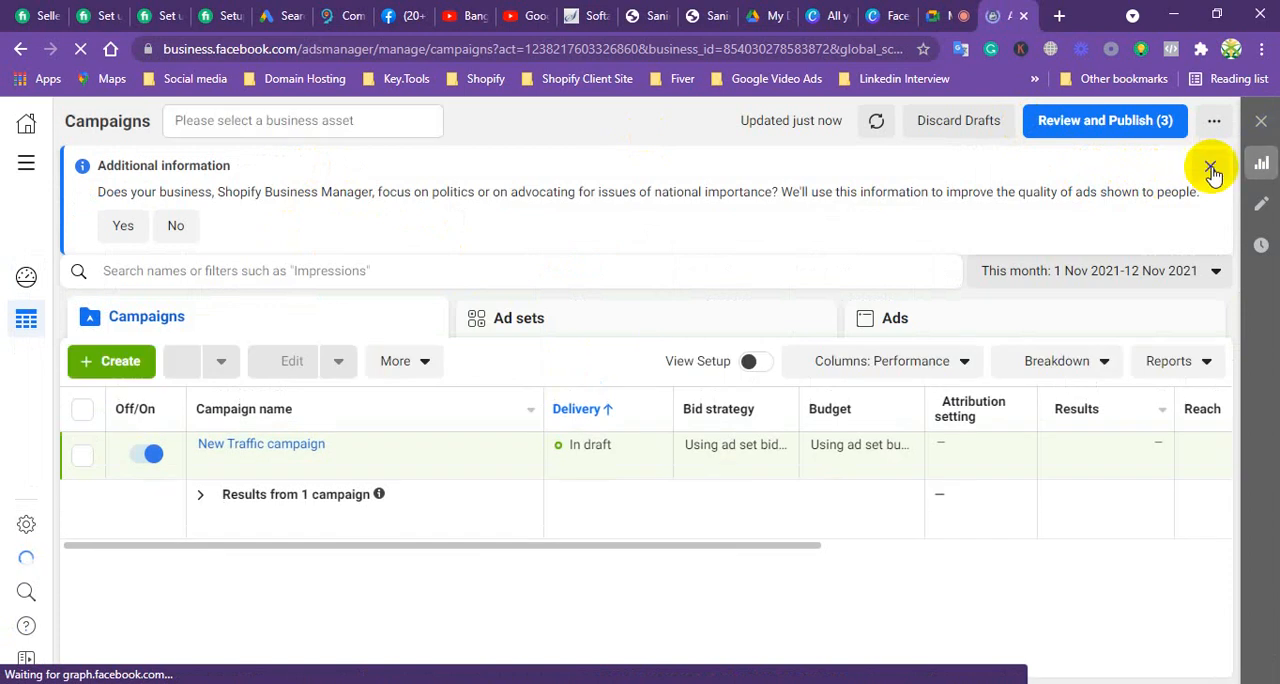
pyautogui.click(1211, 167)
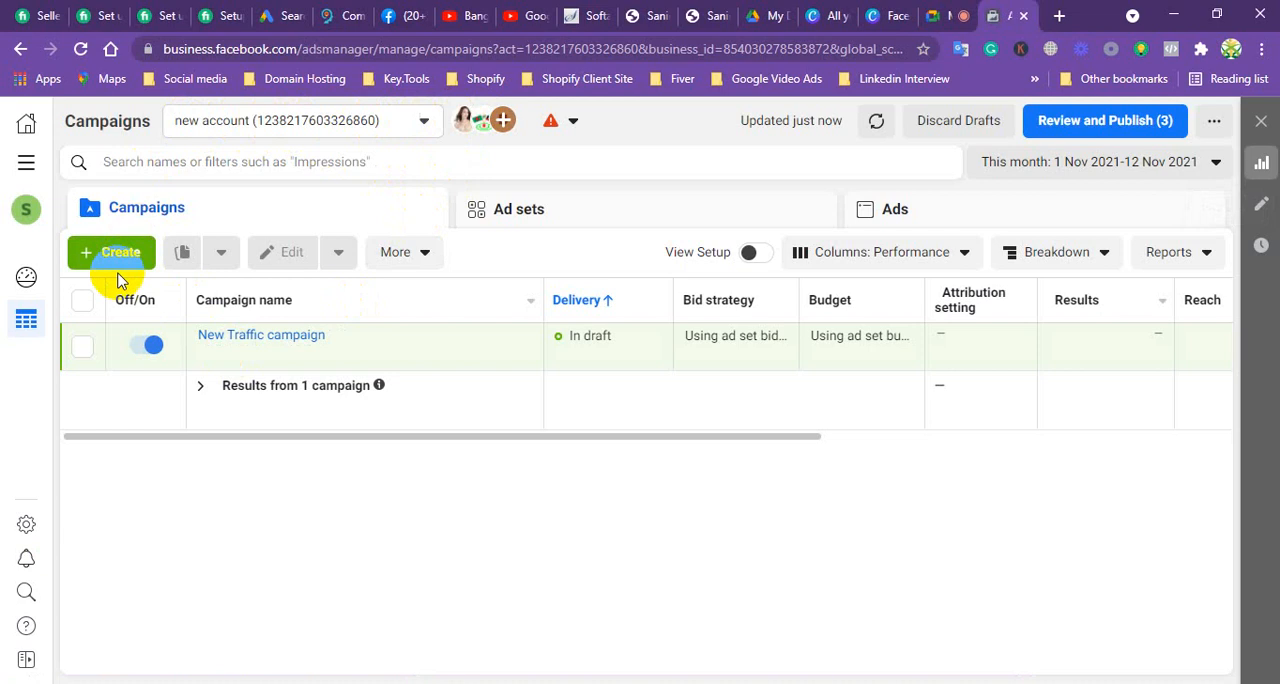
# Step: Start creating a new campaign and dismiss the notice about six simplified objectives
pyautogui.click(126, 329)
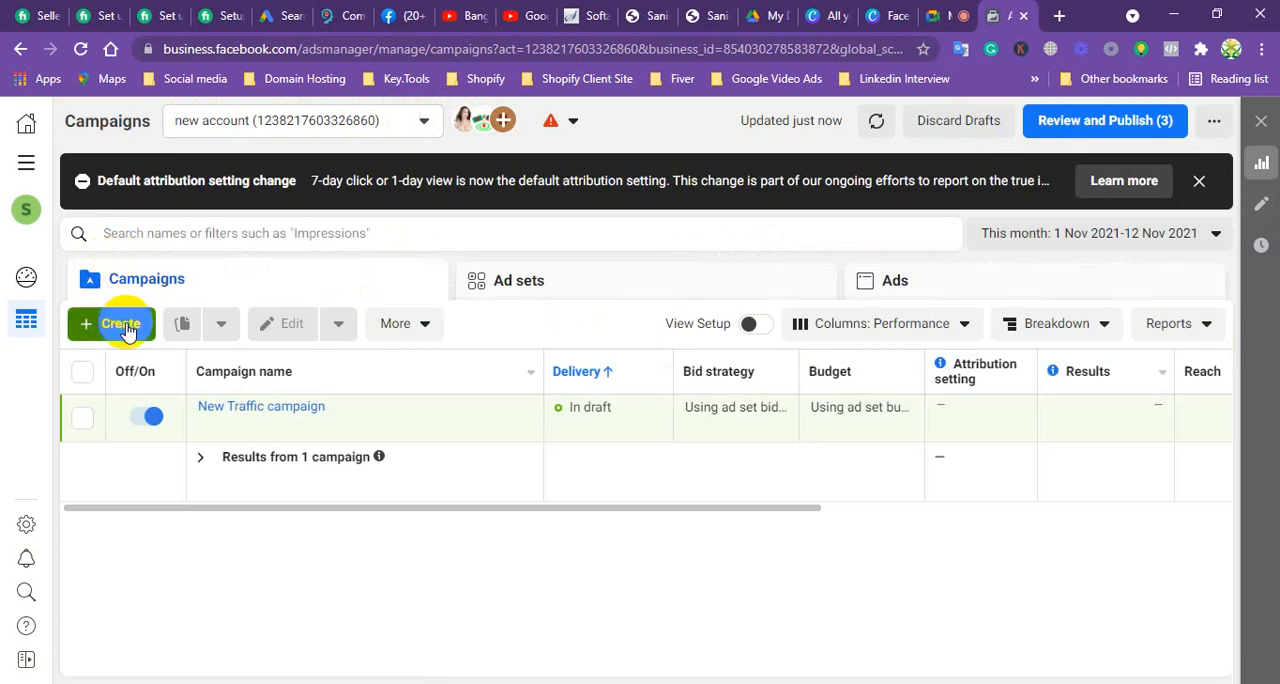
pyautogui.click(119, 327)
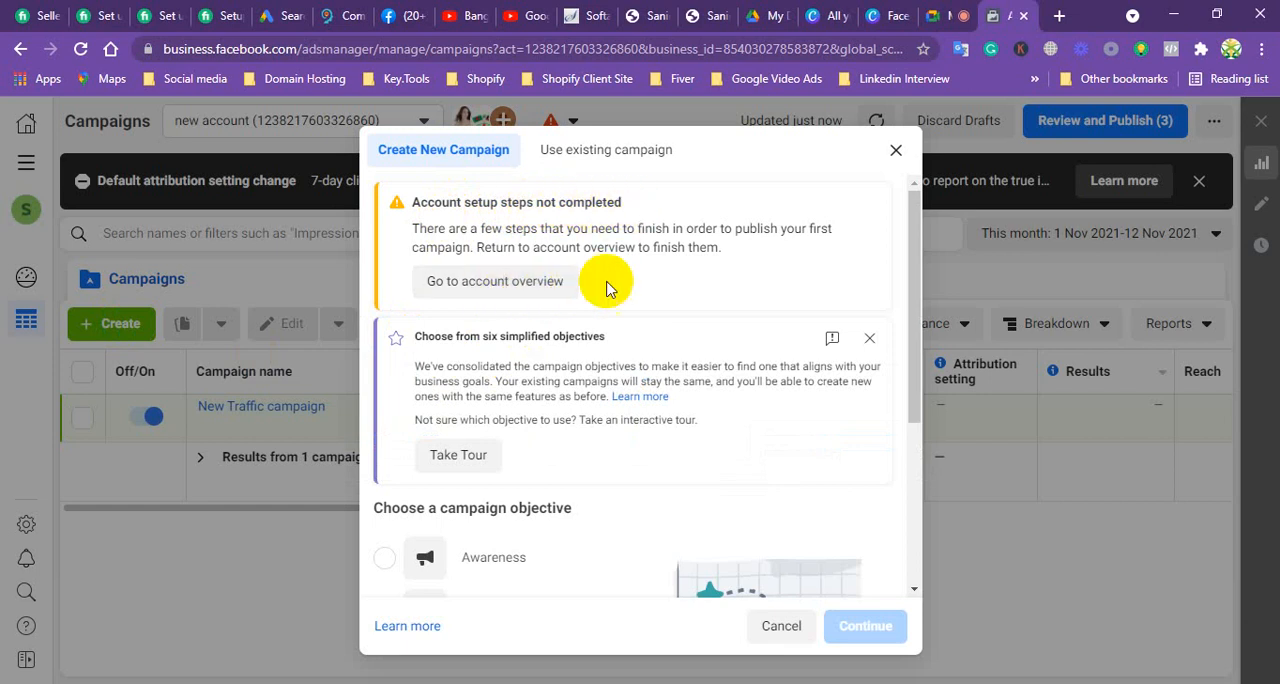
pyautogui.scroll(-3, 605, 330)
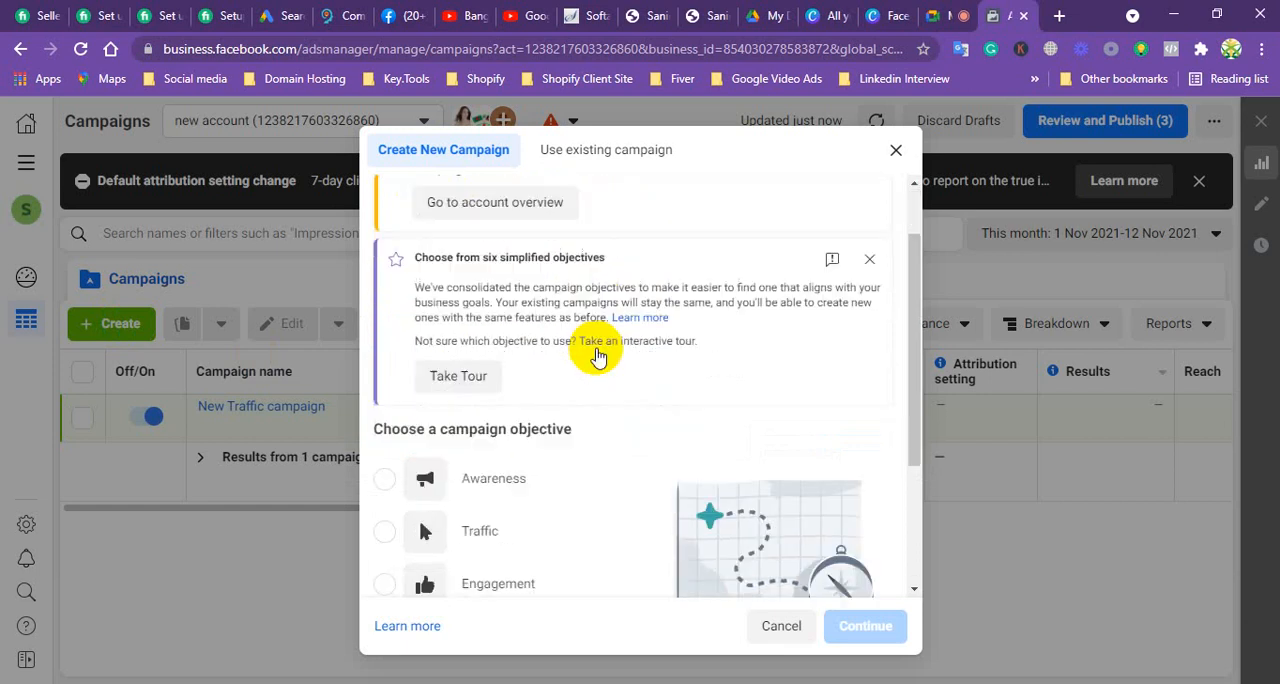
pyautogui.scroll(-1, 595, 390)
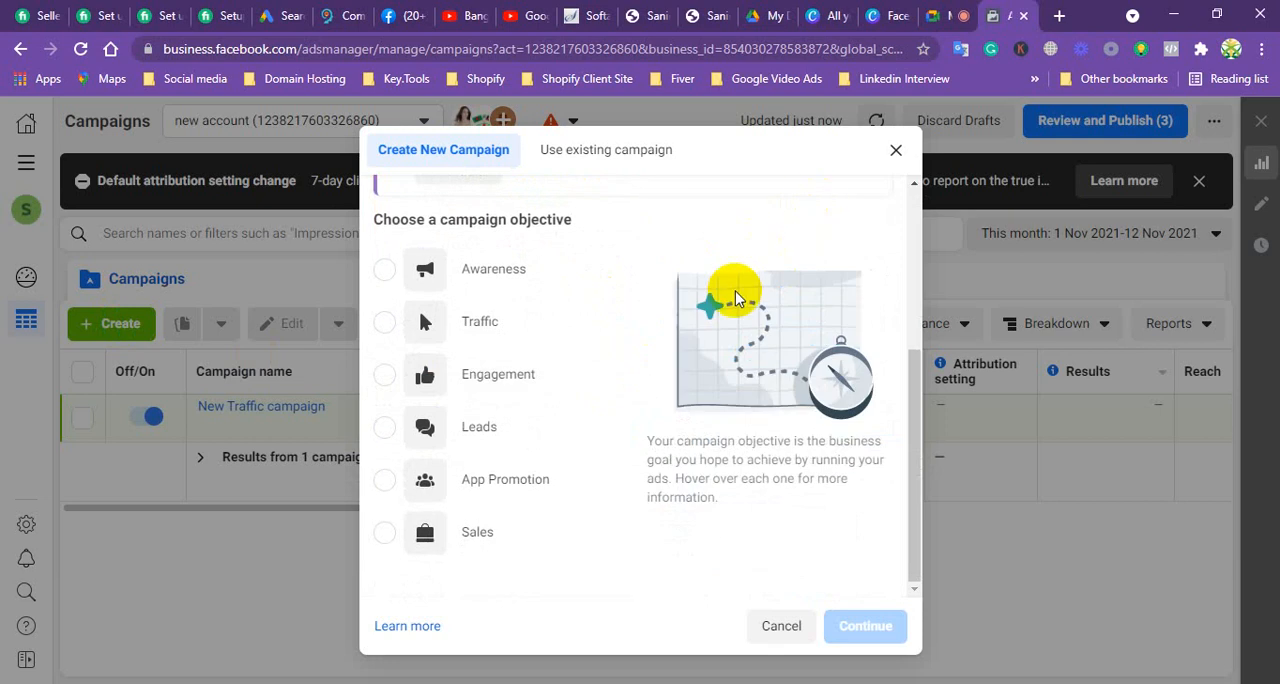
pyautogui.scroll(5, 560, 368)
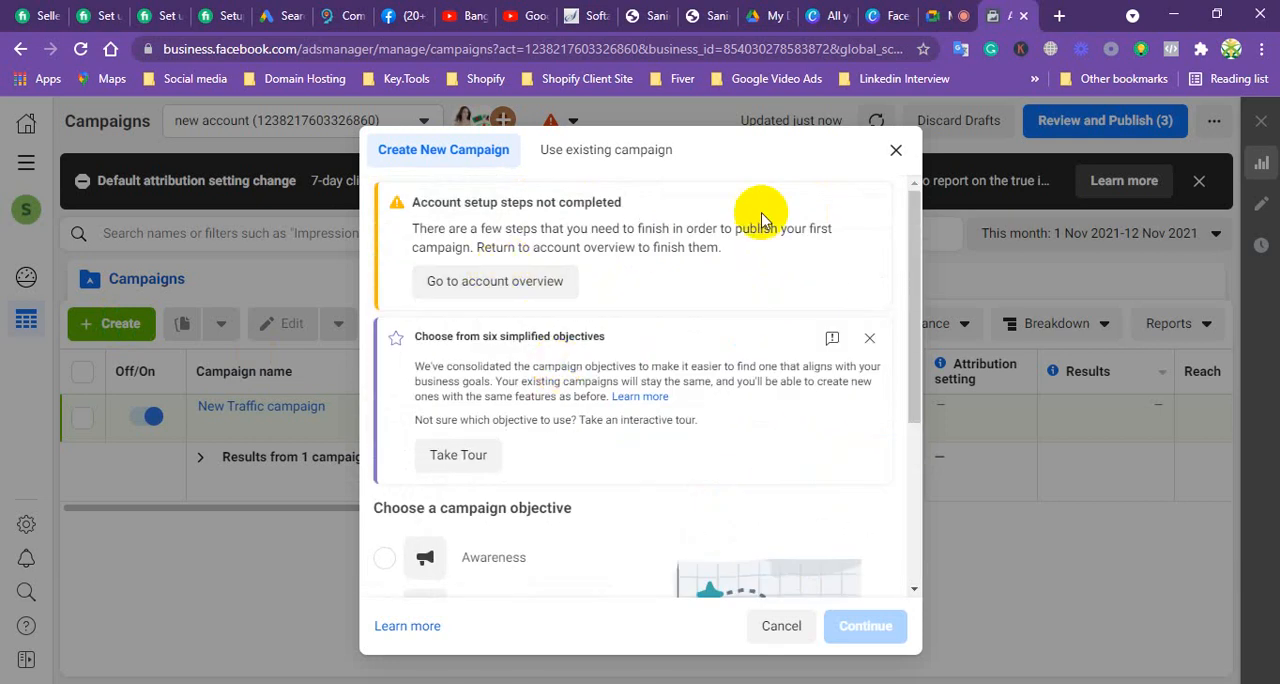
pyautogui.click(871, 341)
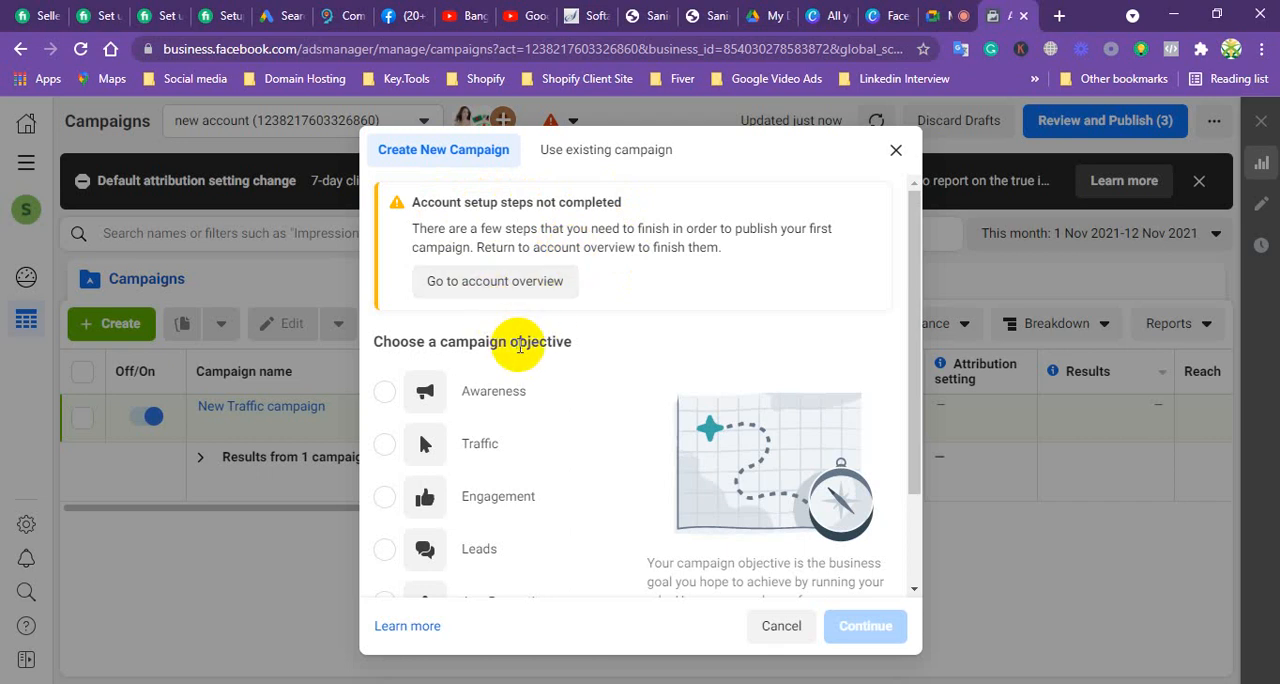
# Step: Look through the available campaign objectives from Awareness to Sales
pyautogui.scroll(-1, 516, 350)
pyautogui.scroll(-1, 524, 340)
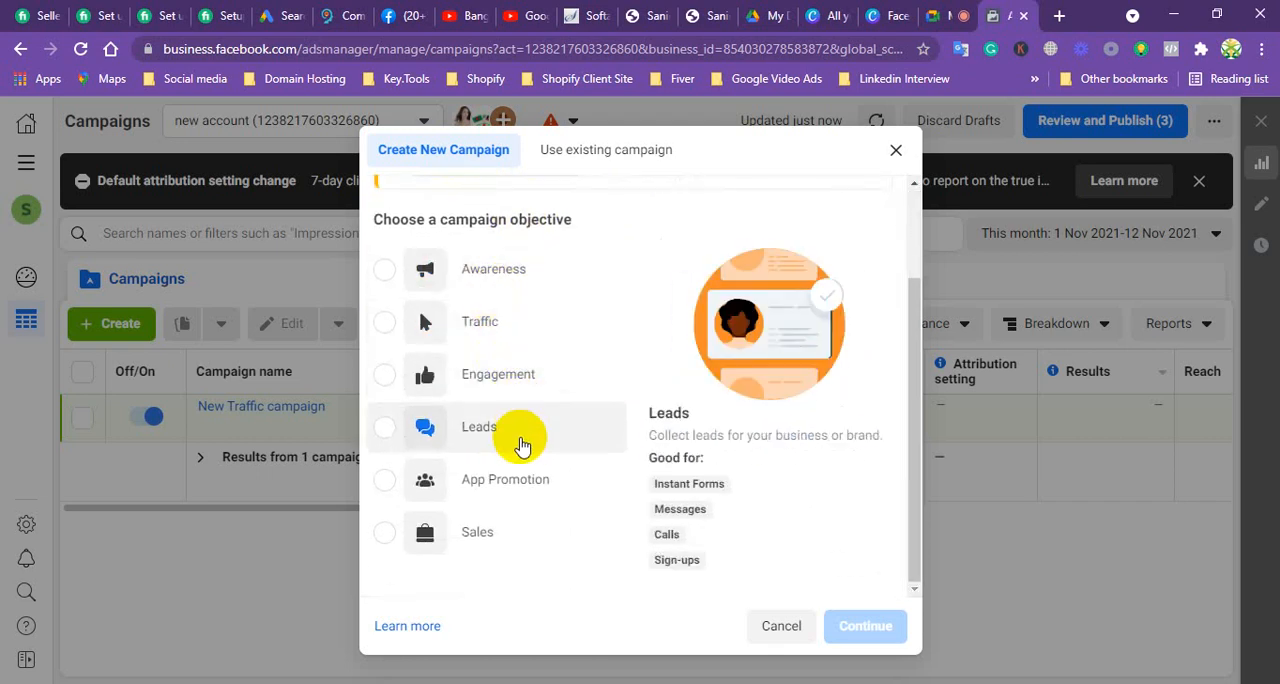
pyautogui.scroll(1, 520, 440)
pyautogui.scroll(1, 520, 440)
pyautogui.scroll(-2, 521, 330)
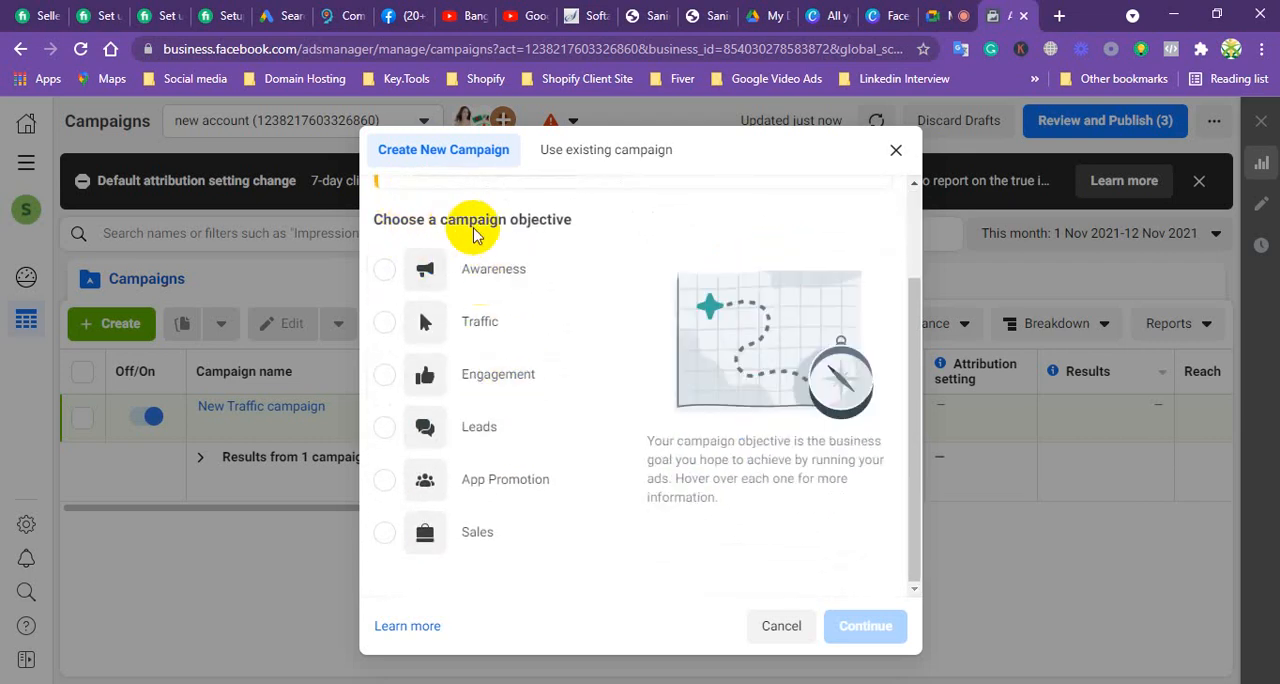
pyautogui.scroll(2, 580, 230)
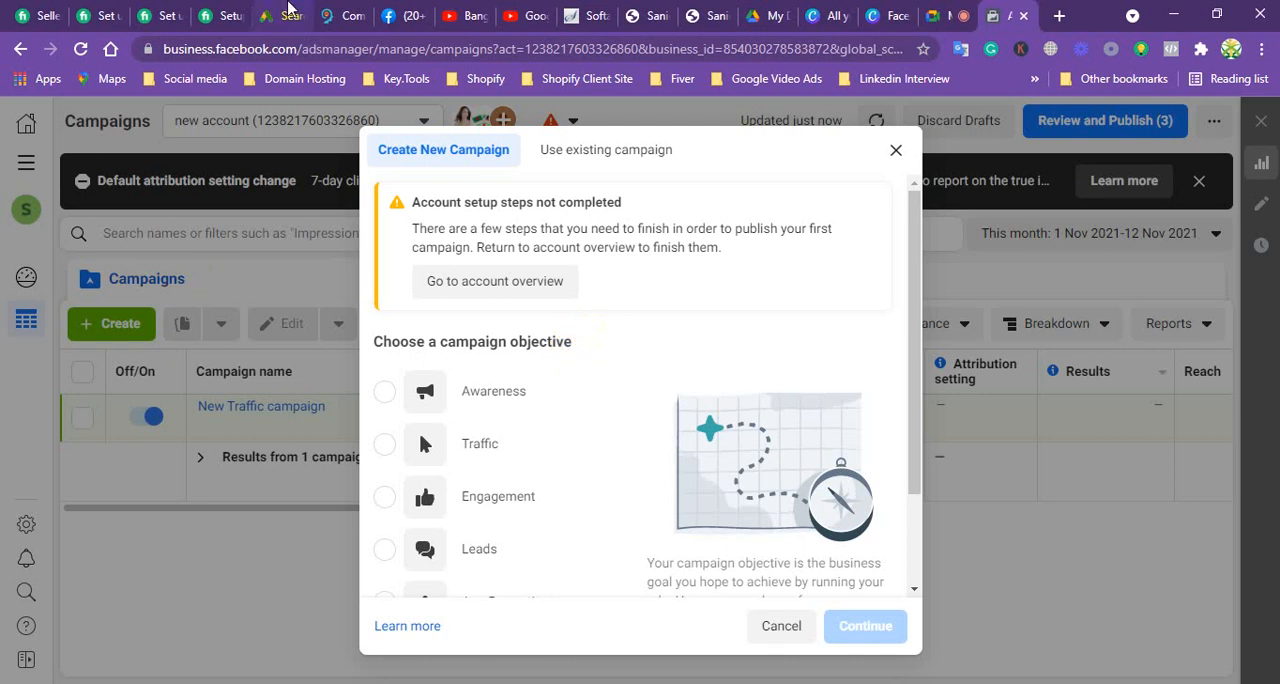
# Step: Switch to Google Ads and review the All campaigns overview with its metrics and the campaign card
pyautogui.click(288, 10)
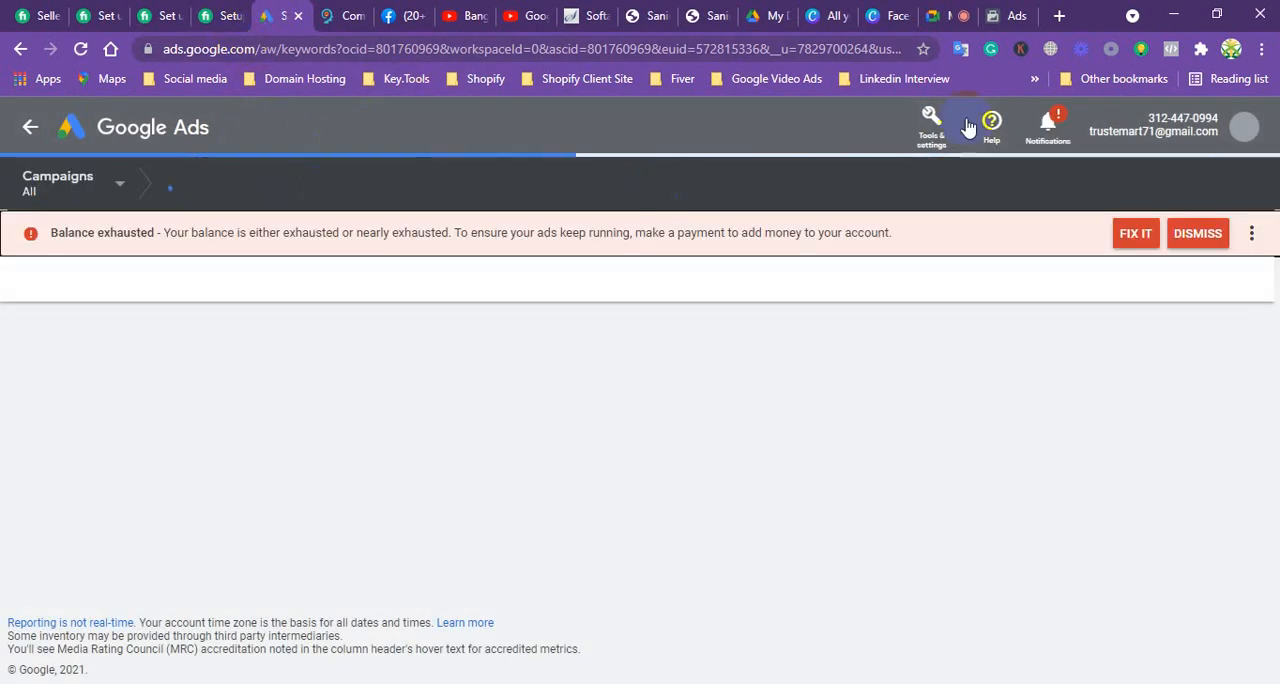
pyautogui.click(136, 129)
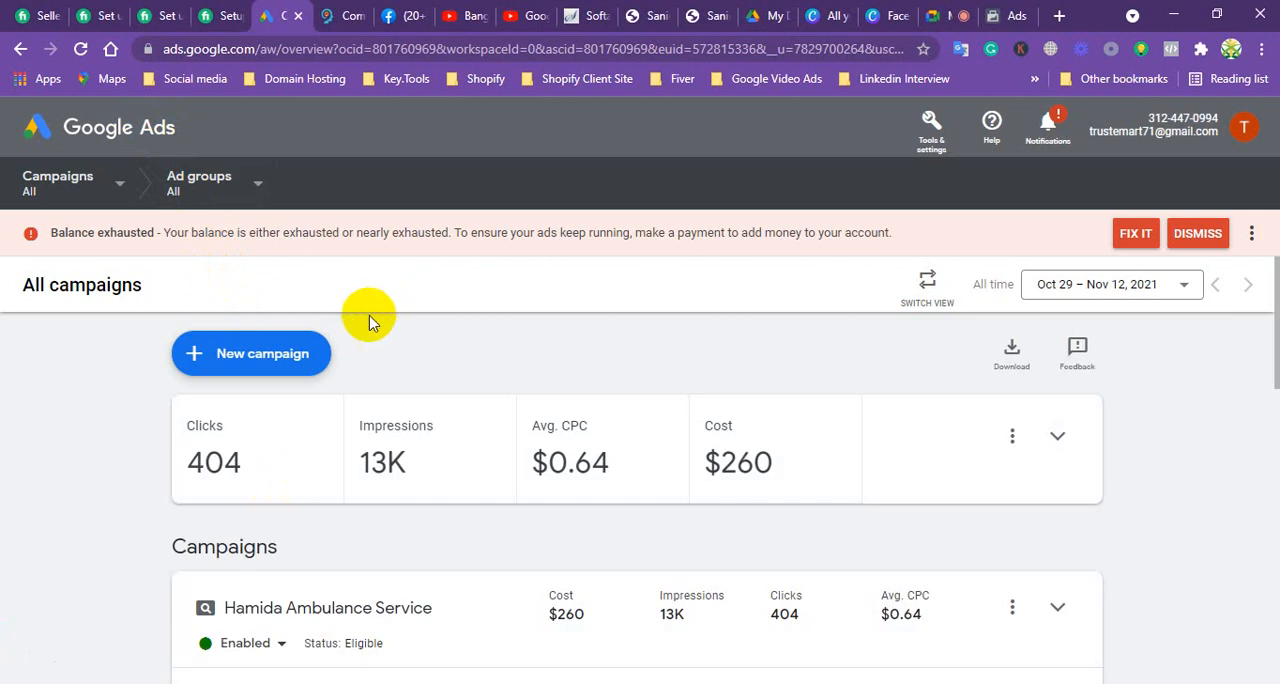
pyautogui.scroll(-2, 230, 397)
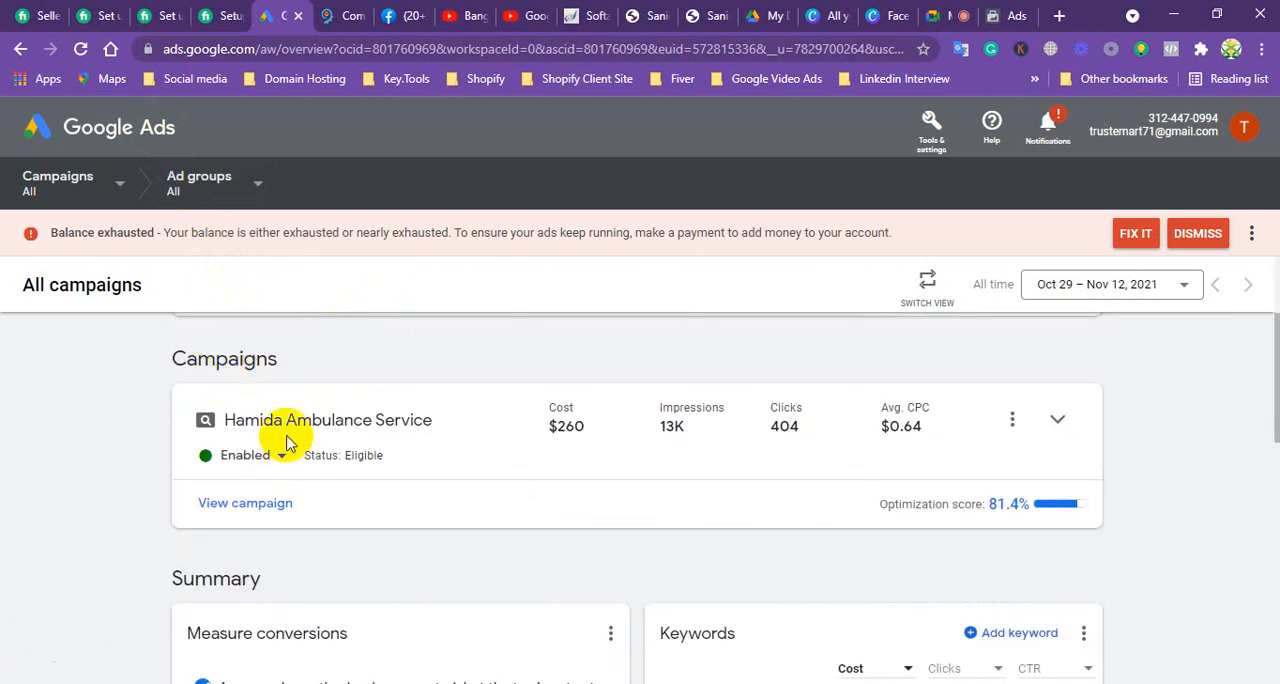
pyautogui.scroll(2, 287, 443)
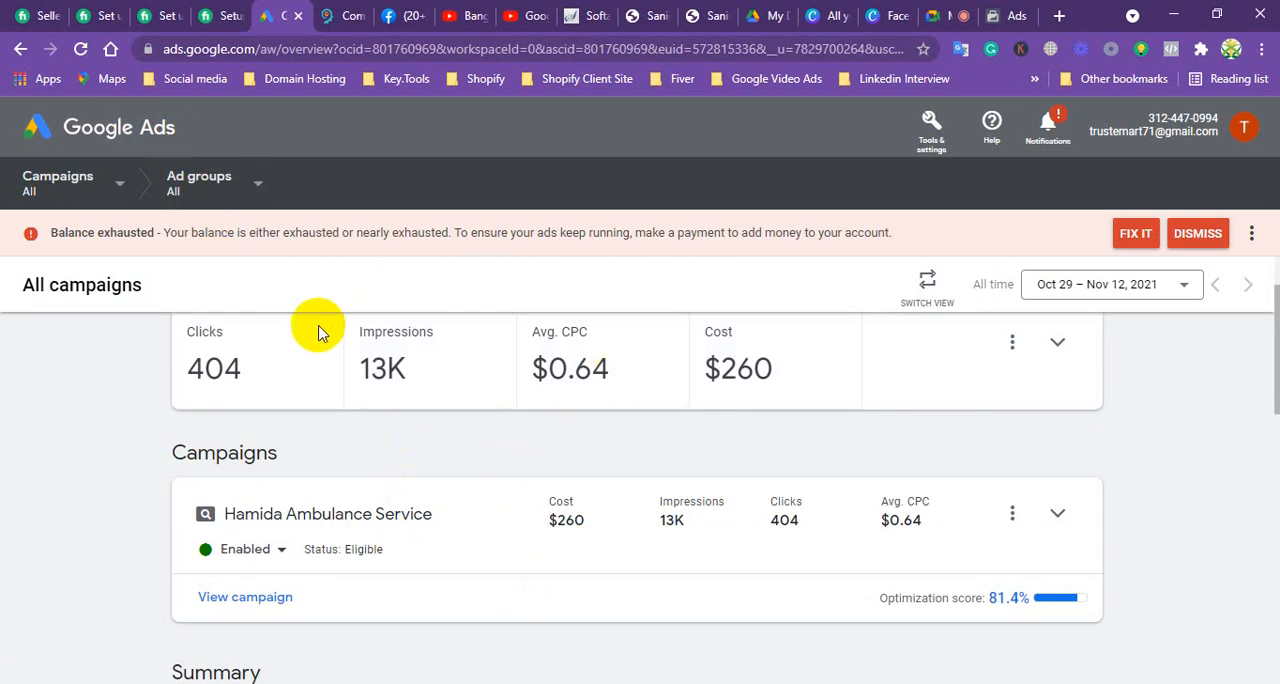
pyautogui.scroll(1, 320, 333)
pyautogui.scroll(-1, 329, 343)
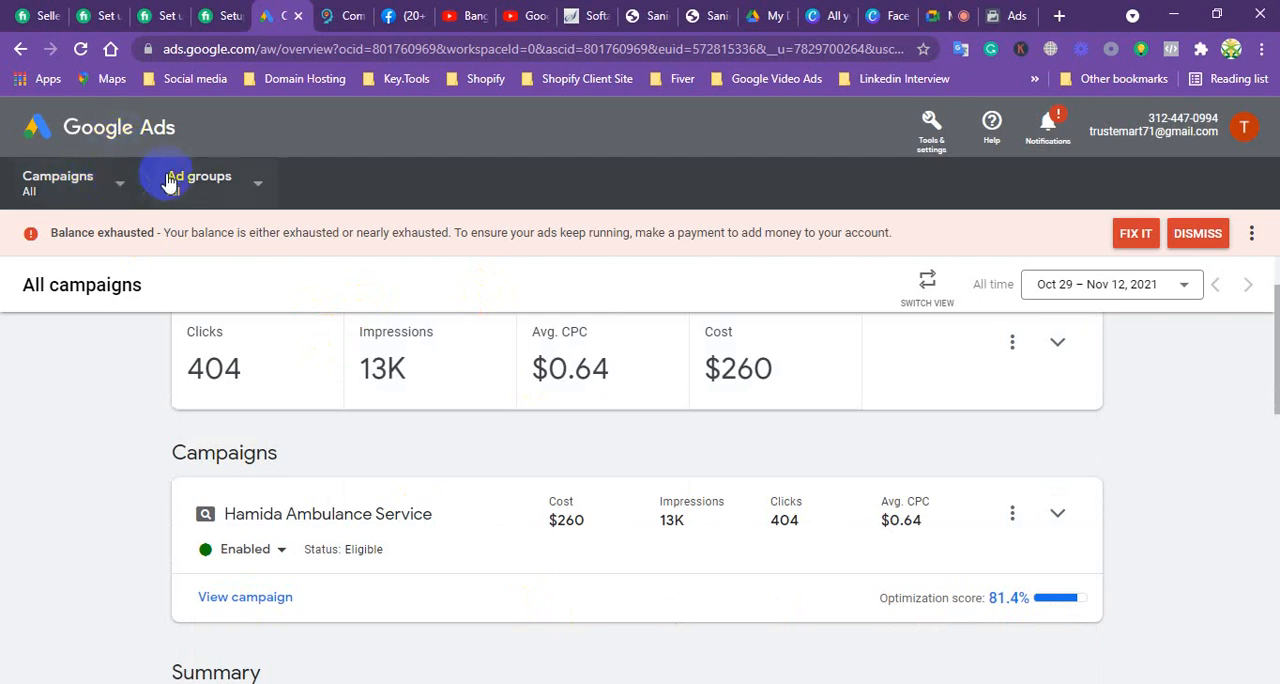
# Step: Show the Google Ads campaign list, reload the page, and filter to Hamida Ambulance Service before clearing that filter
pyautogui.click(125, 186)
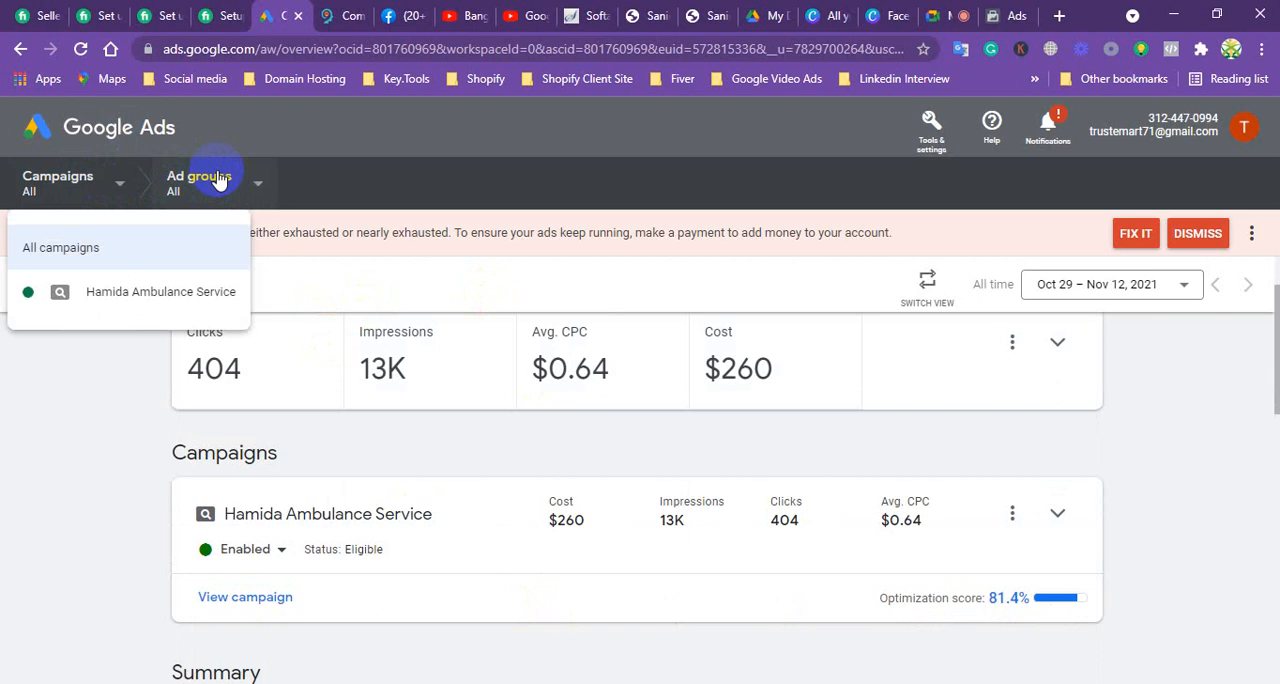
pyautogui.click(128, 138)
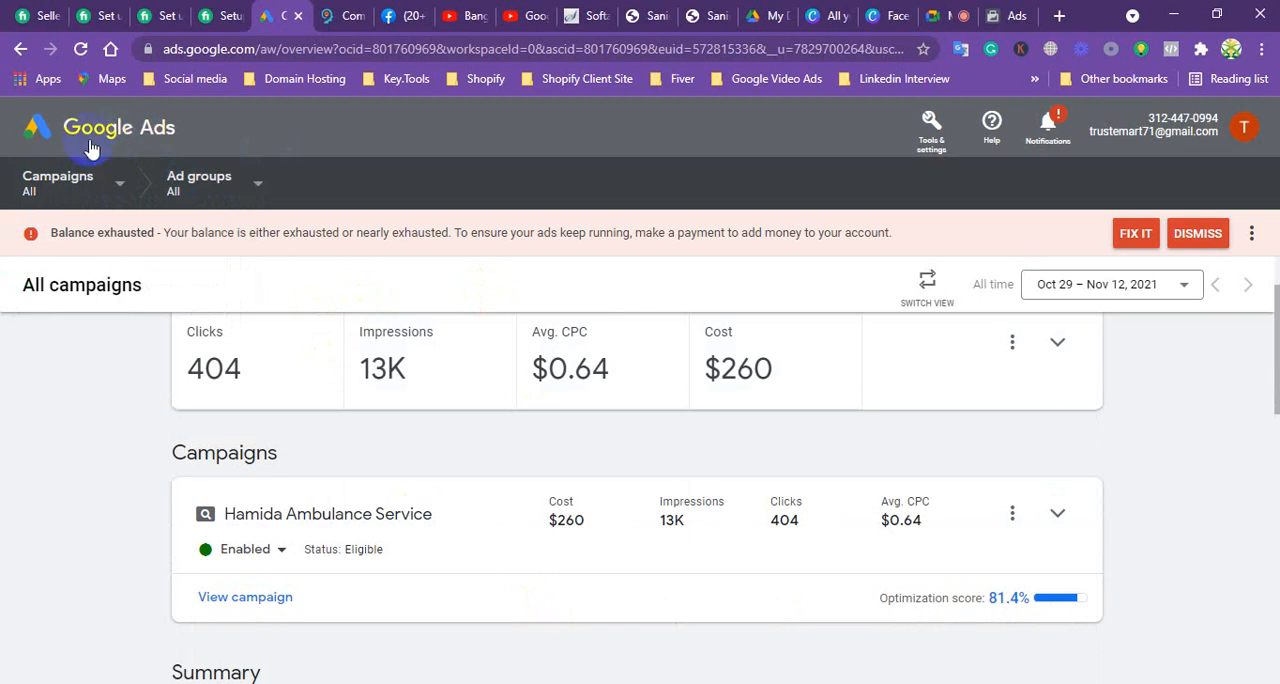
pyautogui.click(76, 50)
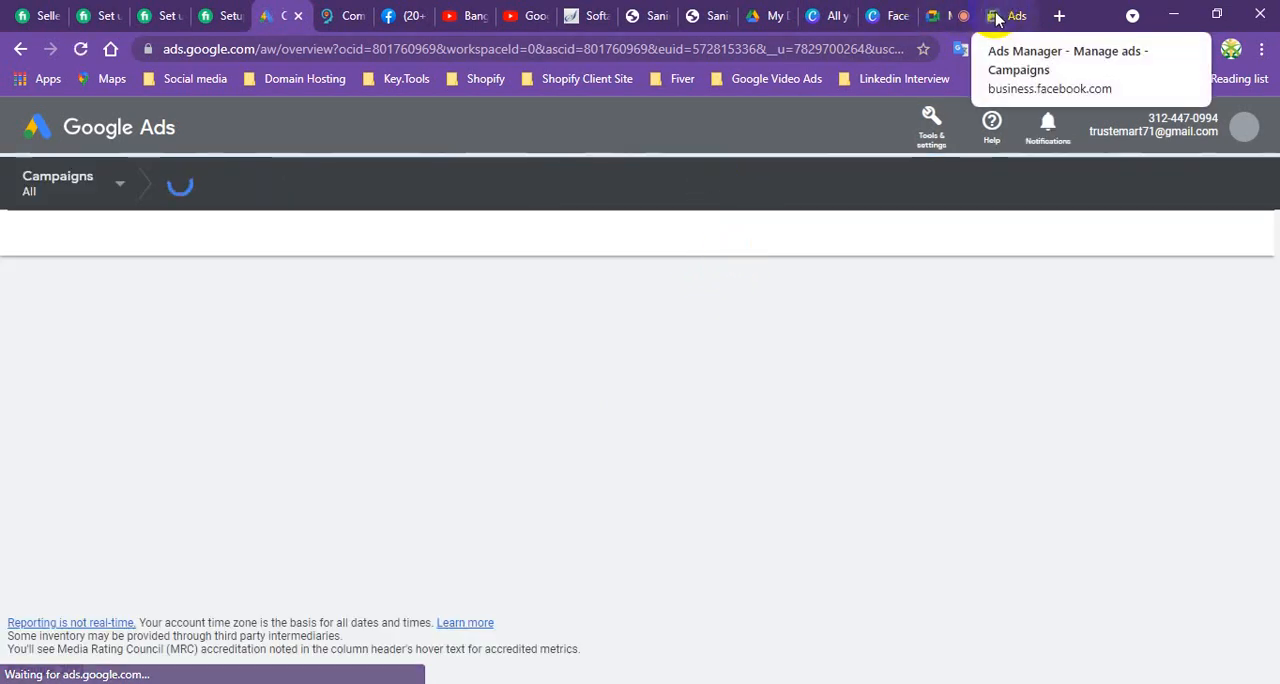
pyautogui.click(126, 188)
pyautogui.click(128, 289)
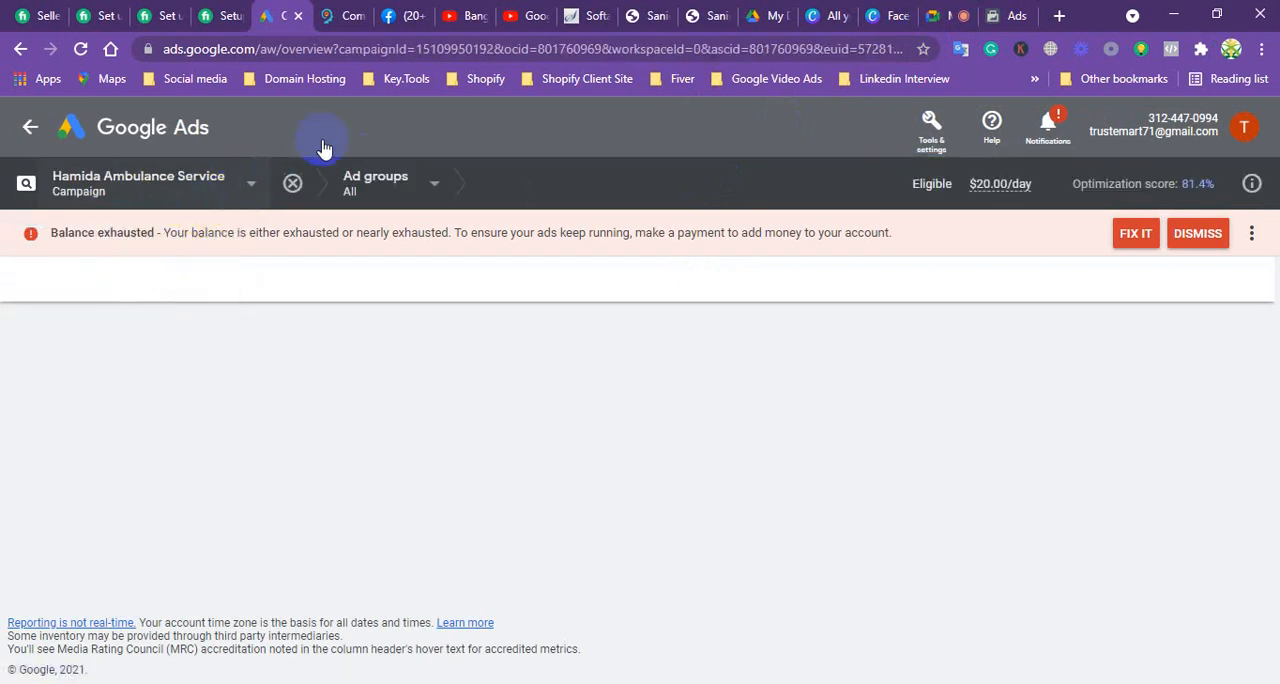
pyautogui.click(292, 186)
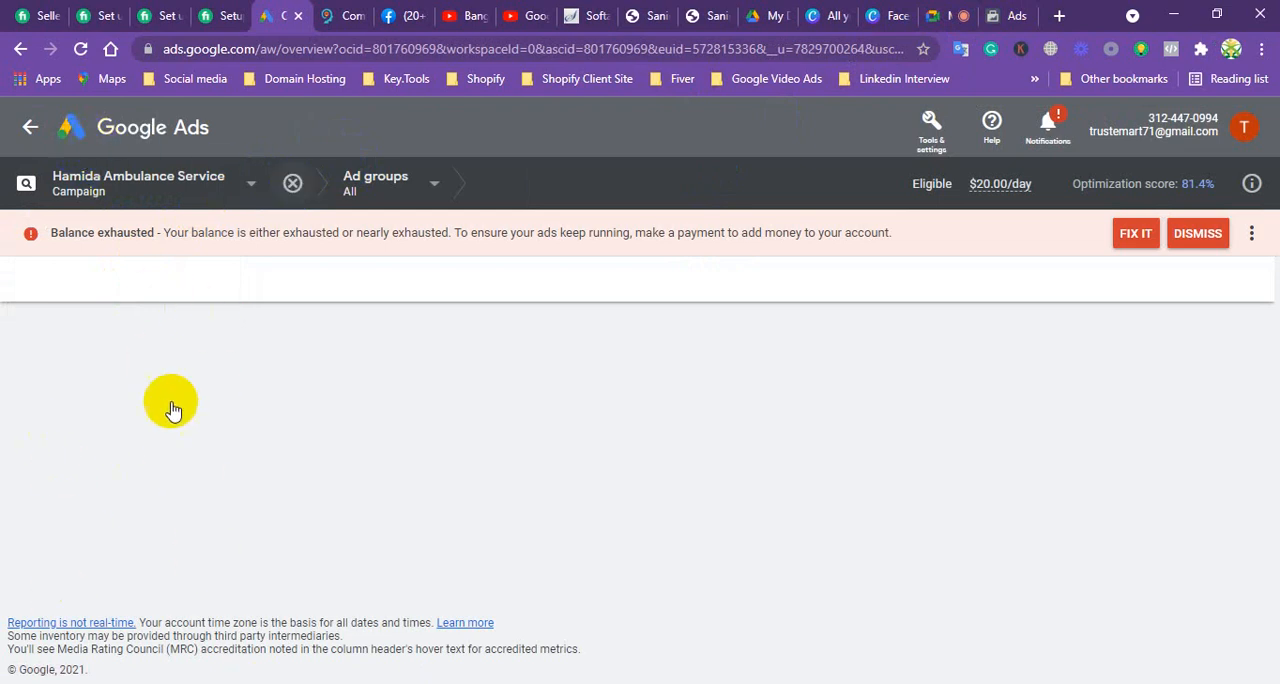
# Step: Return to Facebook Ads Manager and review the objective descriptions in the new campaign dialog
pyautogui.click(1008, 15)
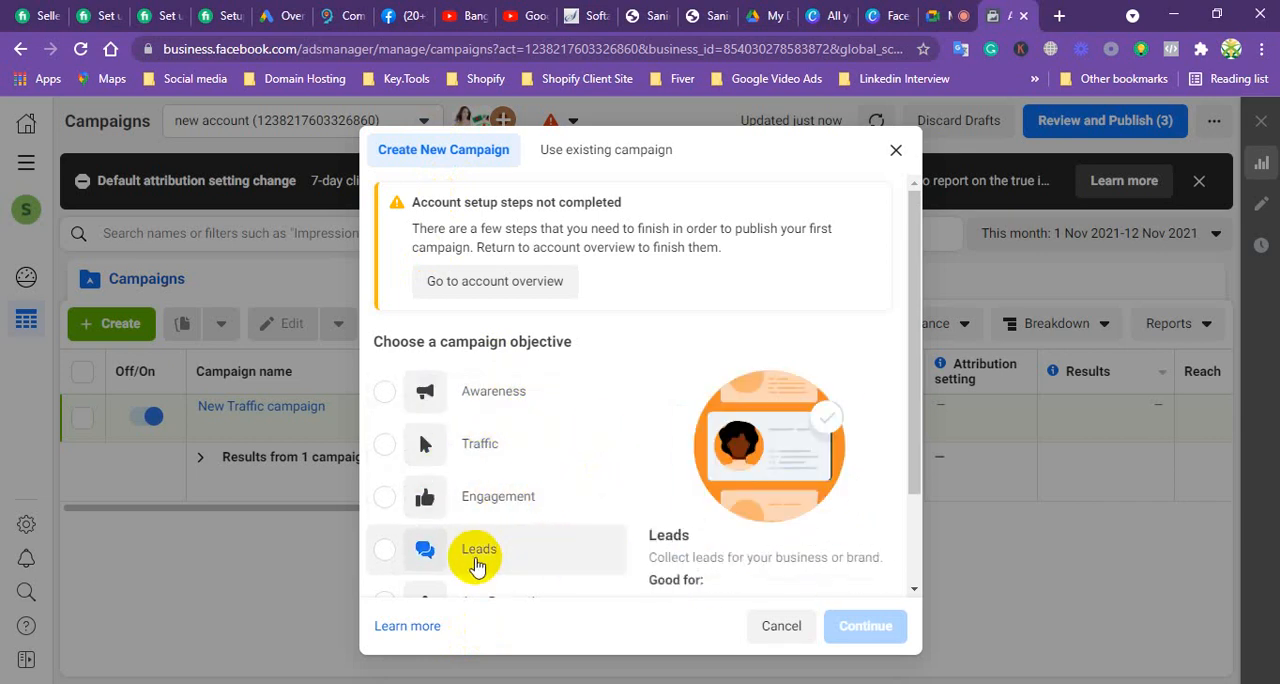
pyautogui.scroll(-1, 565, 460)
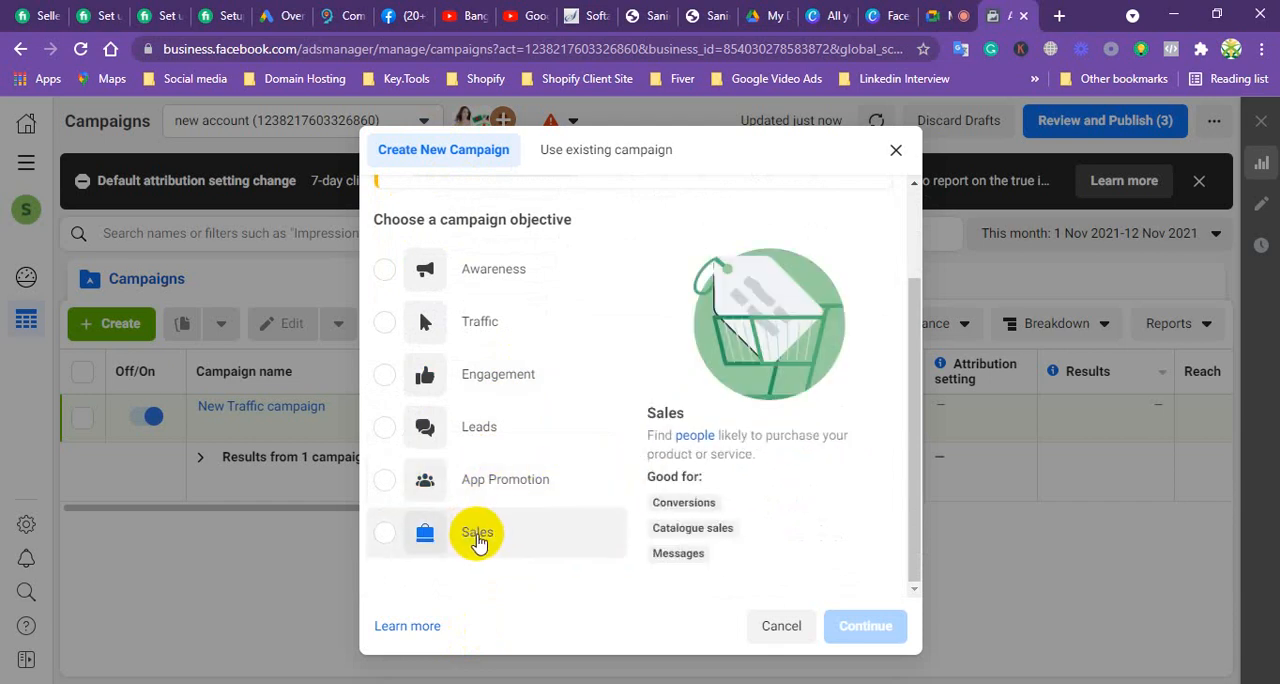
pyautogui.scroll(2, 478, 540)
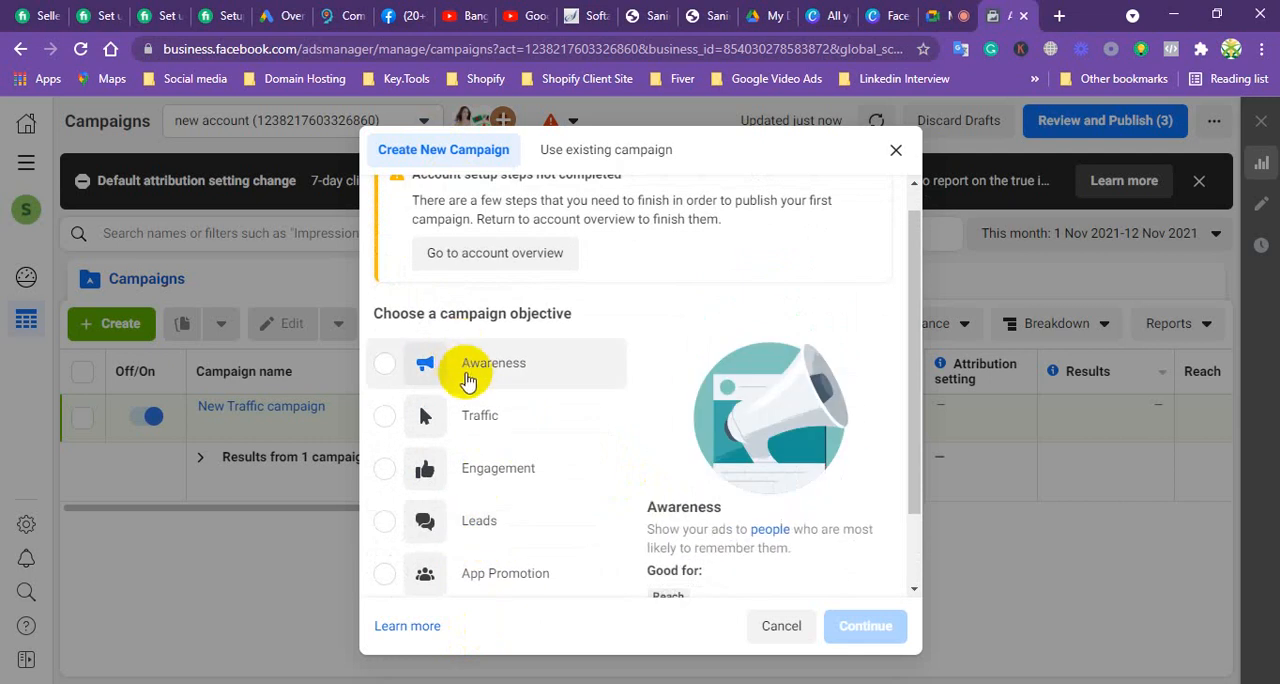
pyautogui.scroll(-1, 652, 400)
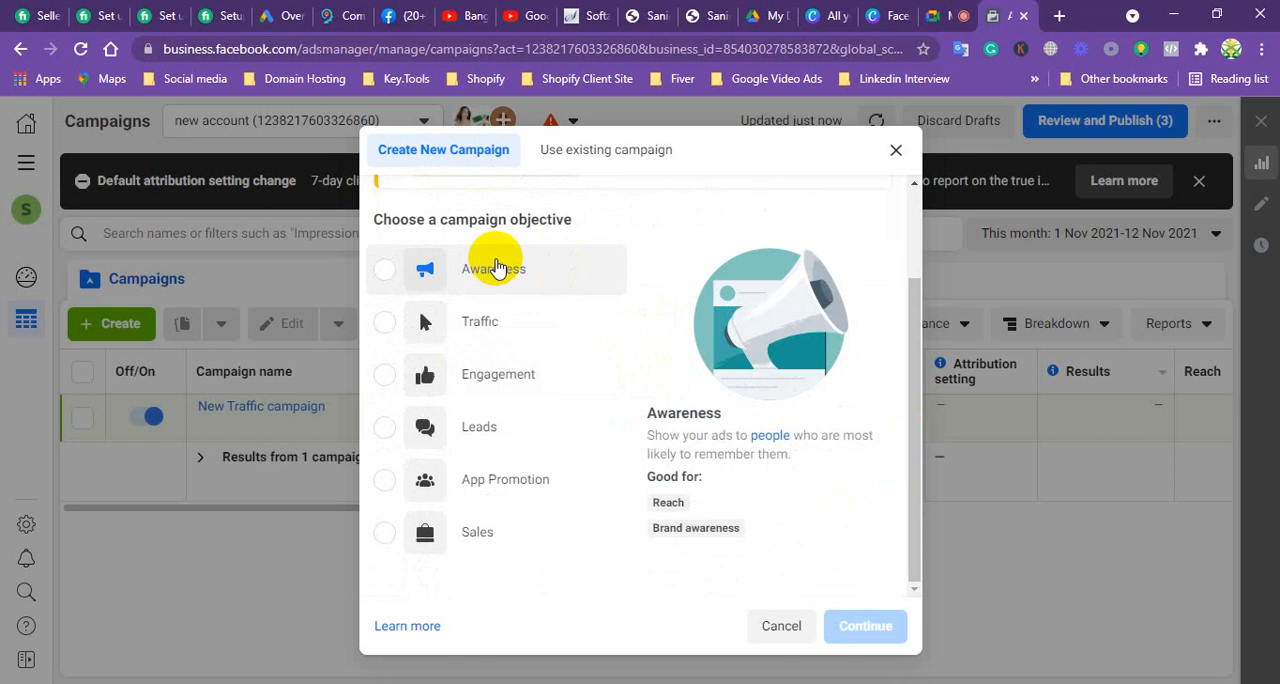
# Step: Compare the Awareness and Traffic objectives by selecting each, returning to Awareness to point out what it is good for
pyautogui.click(497, 266)
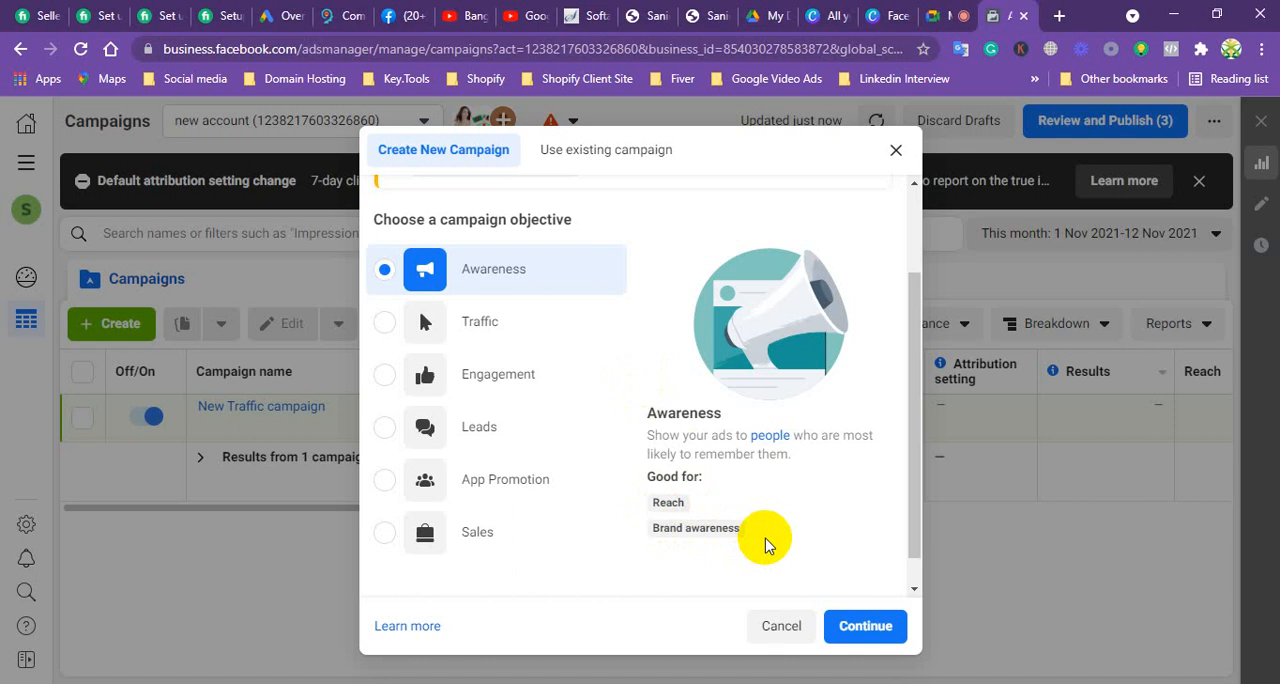
pyautogui.click(485, 324)
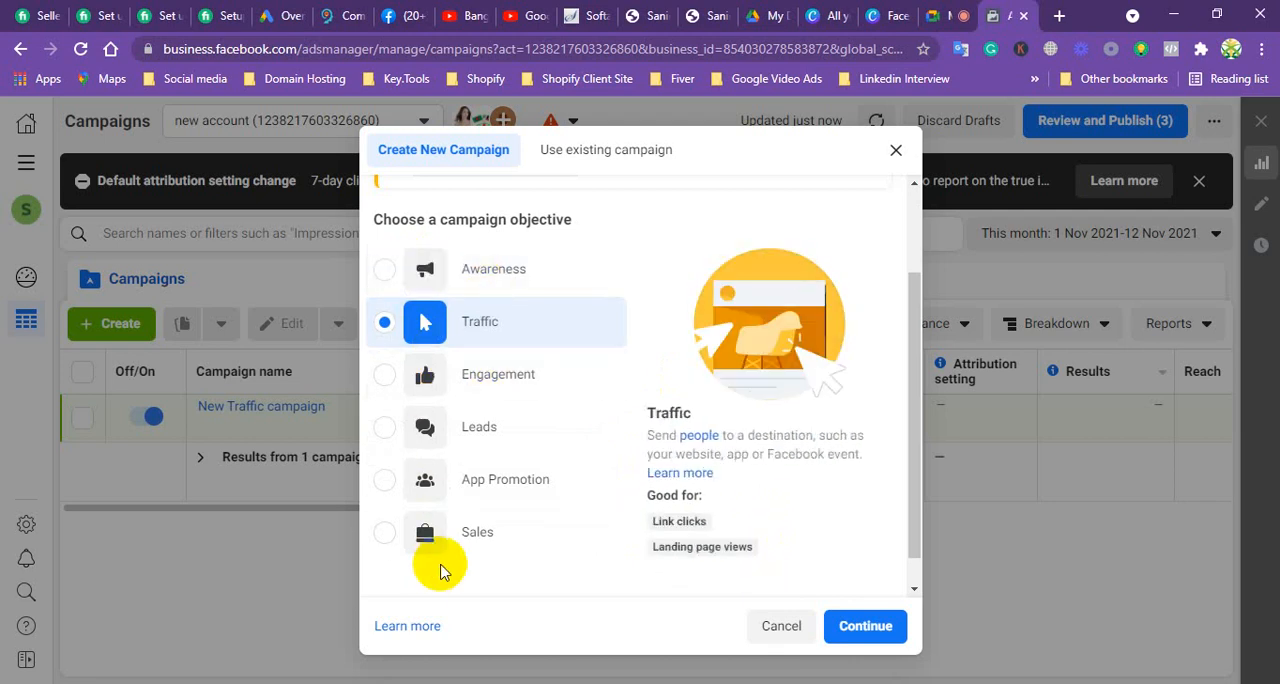
pyautogui.click(389, 268)
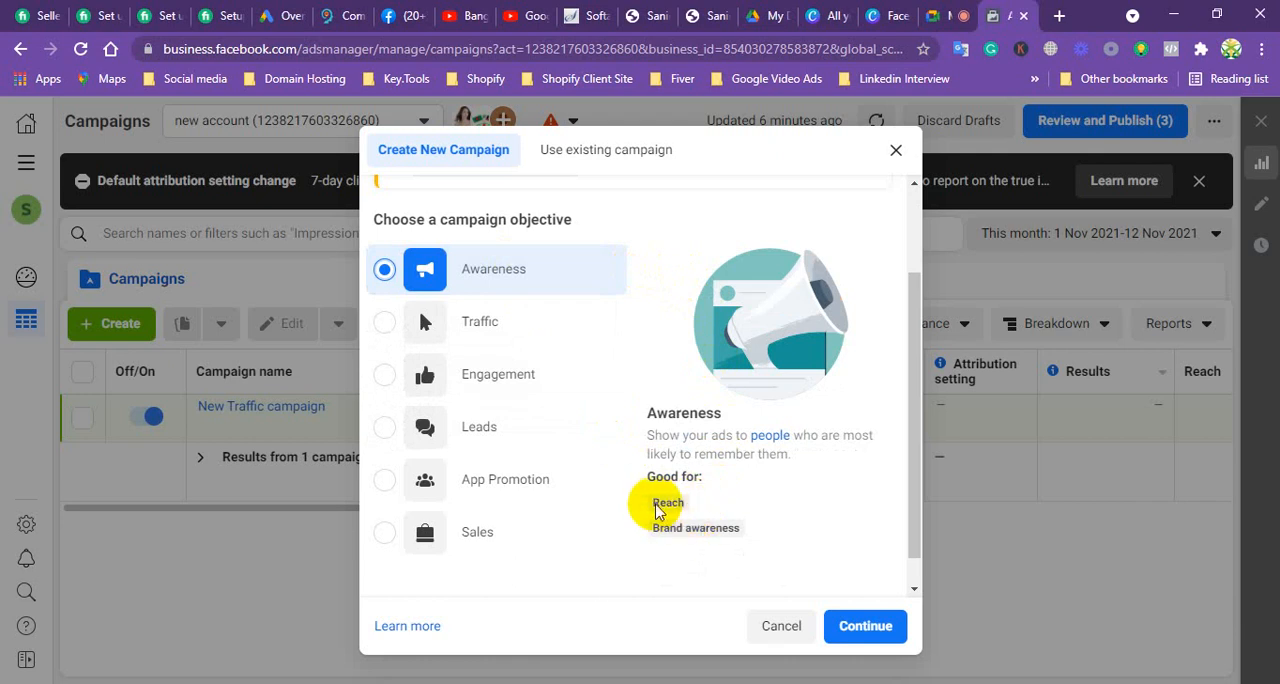
pyautogui.click(648, 503)
pyautogui.moveTo(648, 506); pyautogui.dragTo(737, 513)
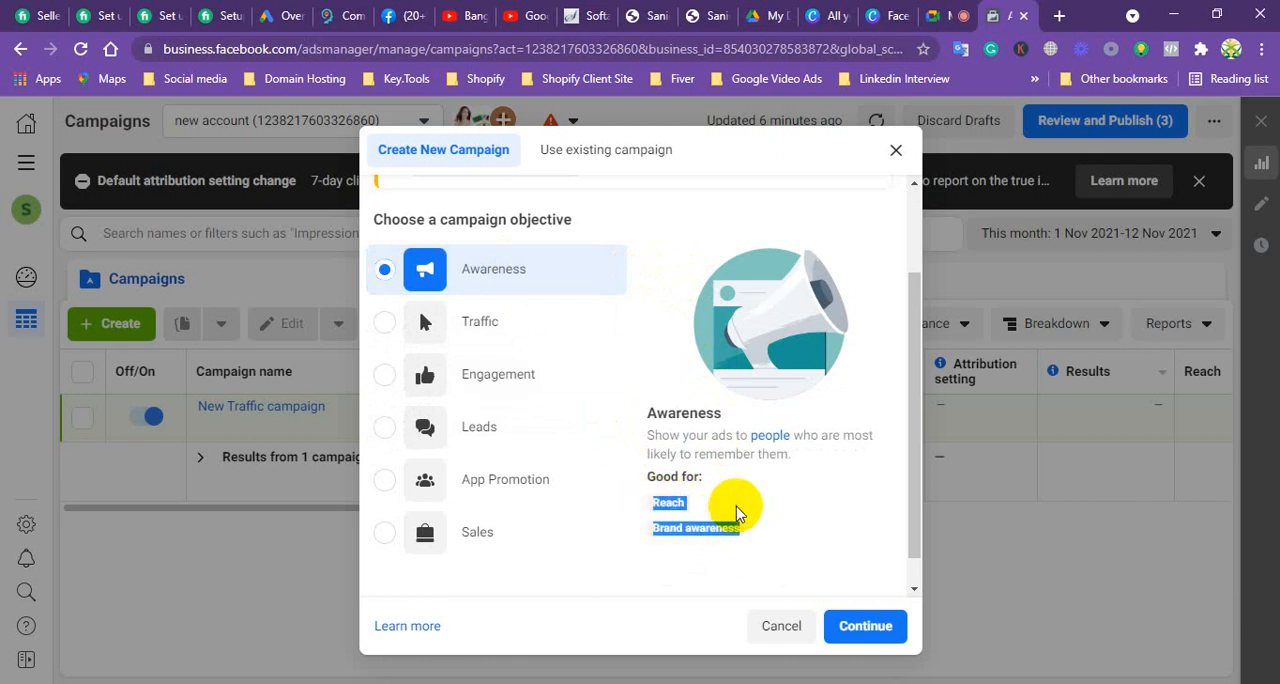
# Step: Present the Traffic and Engagement objectives by selecting each in turn, and finish with Leads as the campaign objective
pyautogui.click(494, 330)
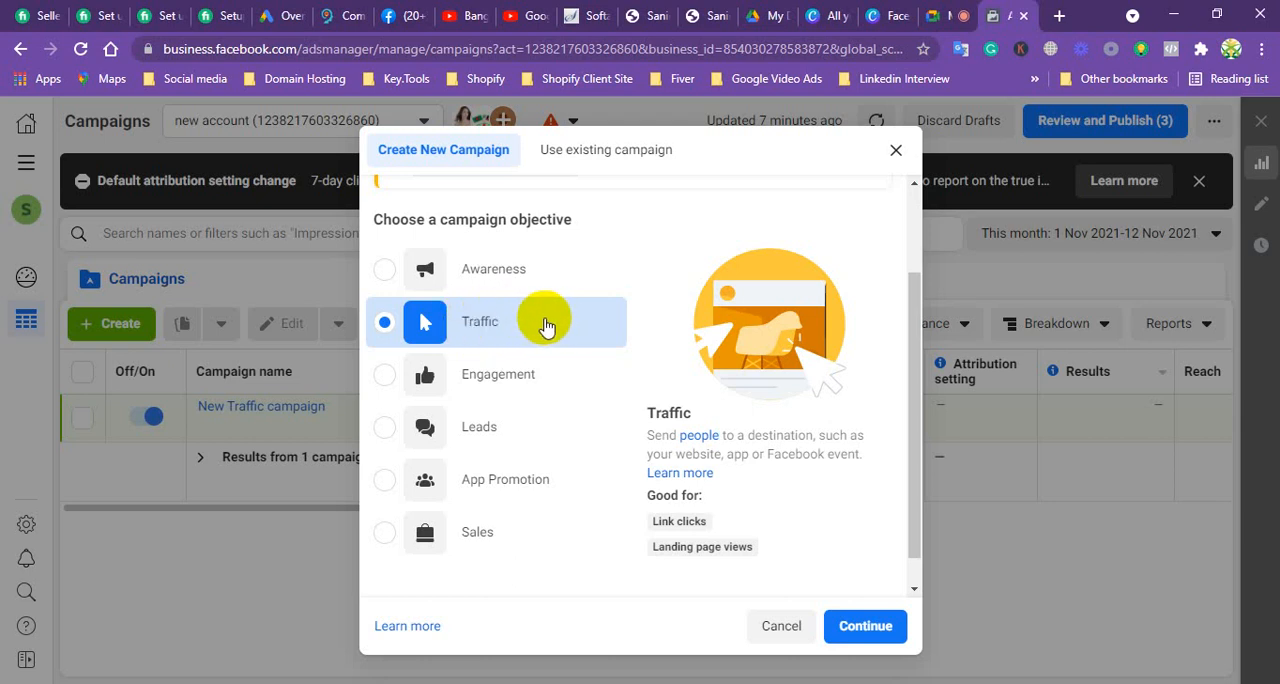
pyautogui.click(490, 382)
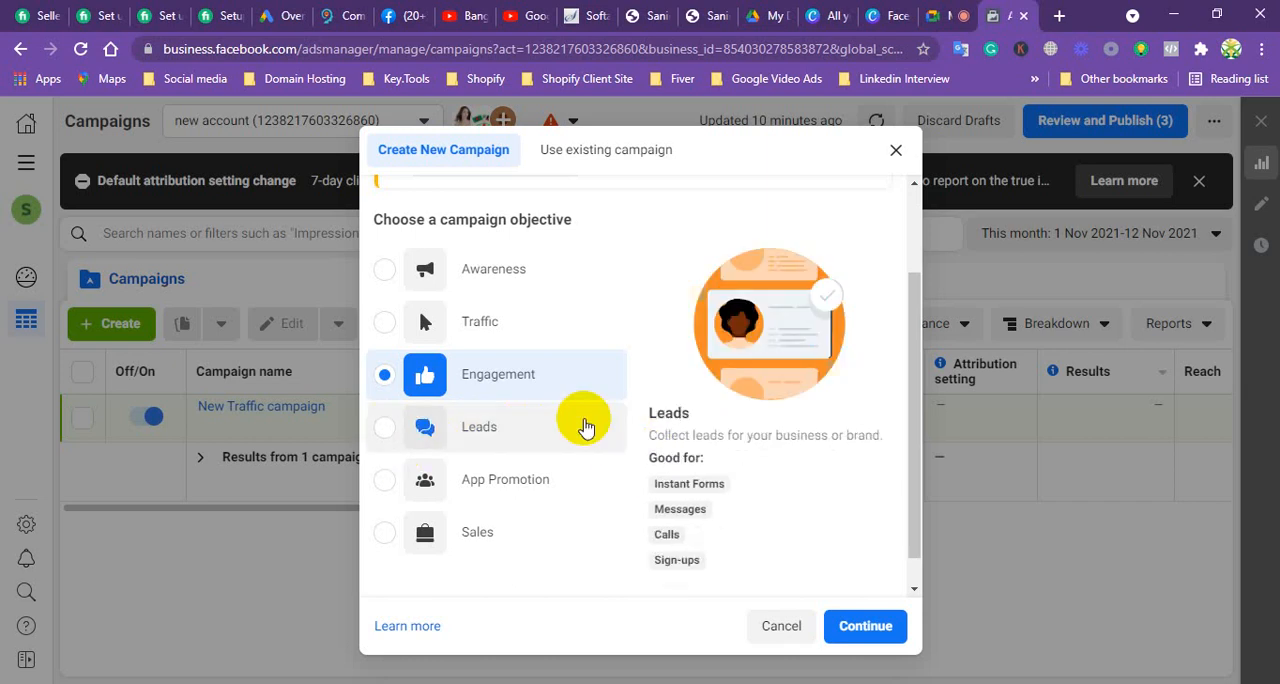
pyautogui.click(496, 440)
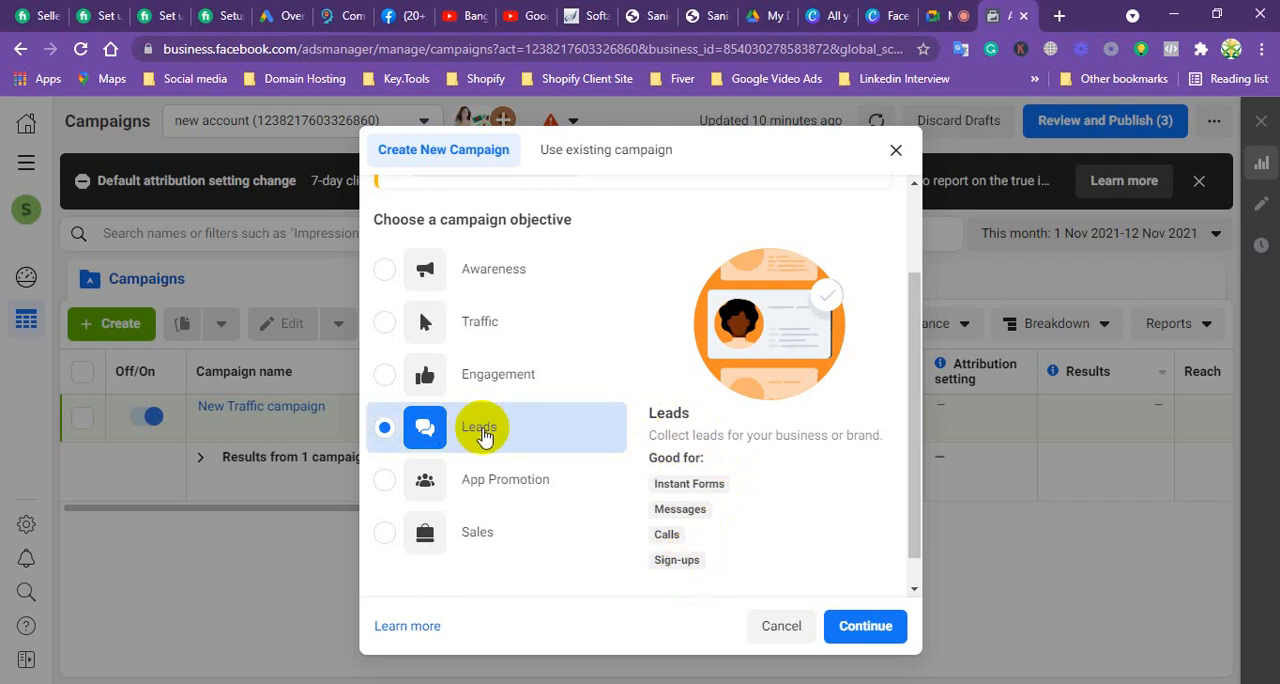
# Step: Present the App Promotion objective, choose Sales instead while highlighting what it is good for, and continue to the campaign setup
pyautogui.click(484, 480)
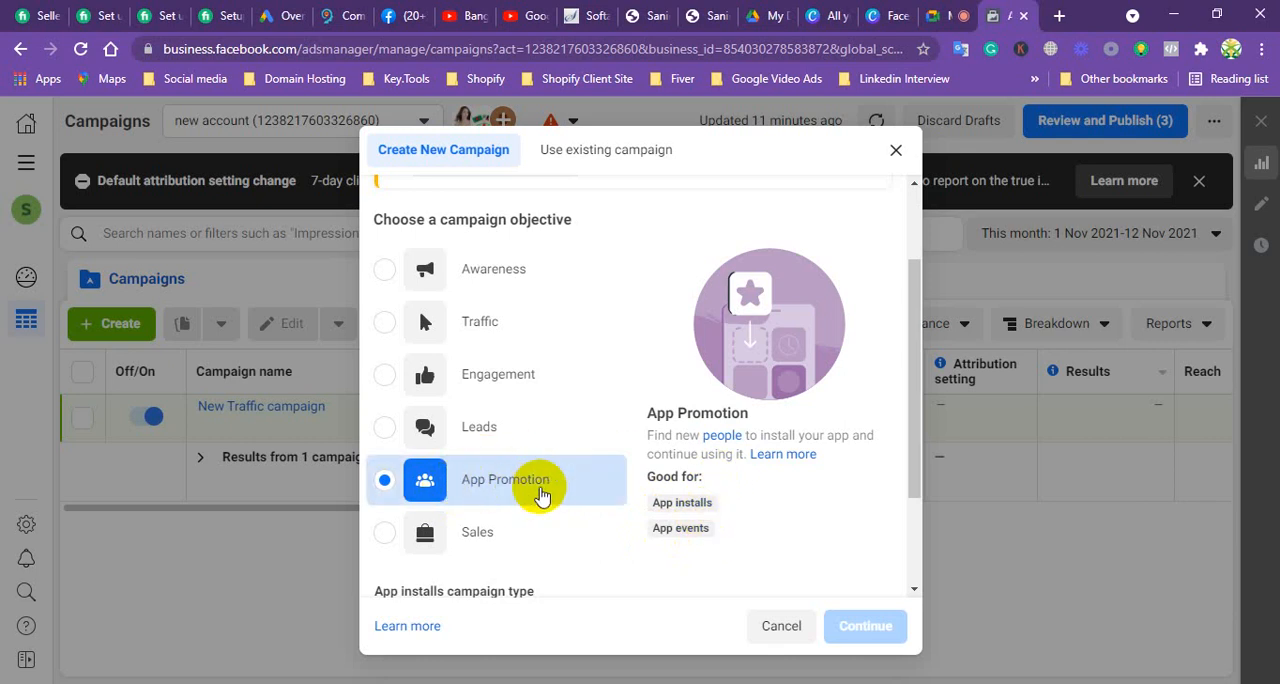
pyautogui.click(386, 534)
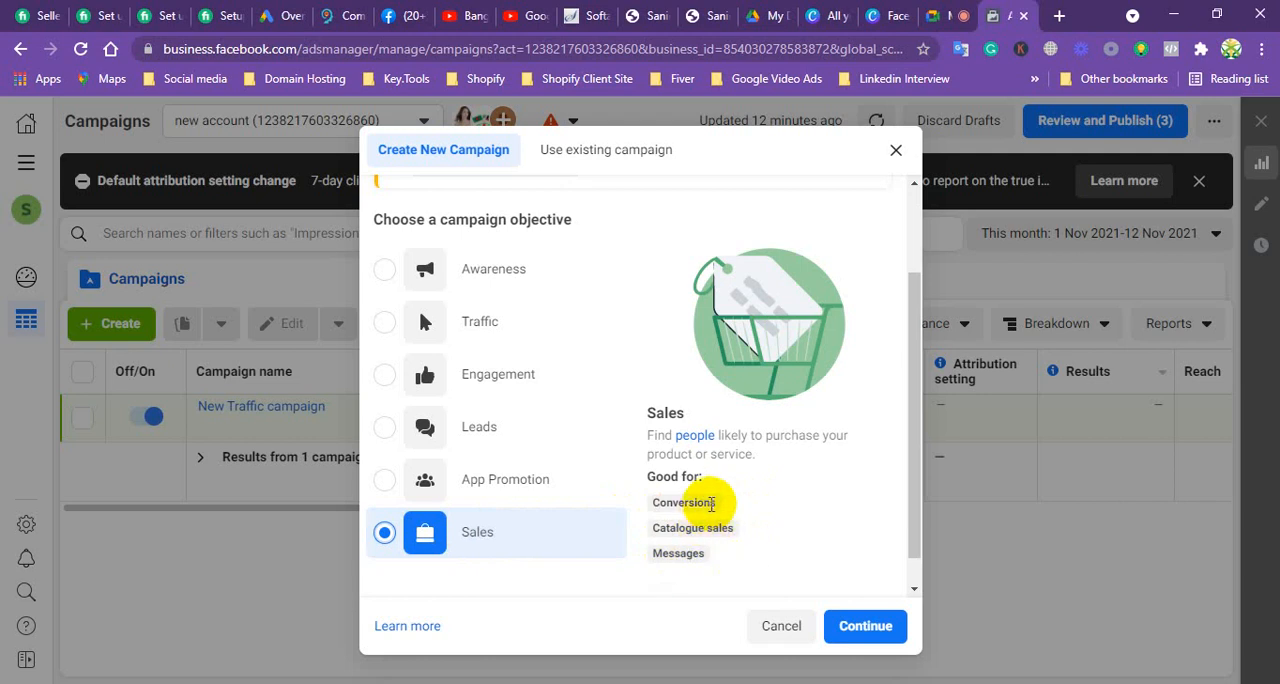
pyautogui.click(652, 505)
pyautogui.moveTo(704, 507); pyautogui.dragTo(734, 524)
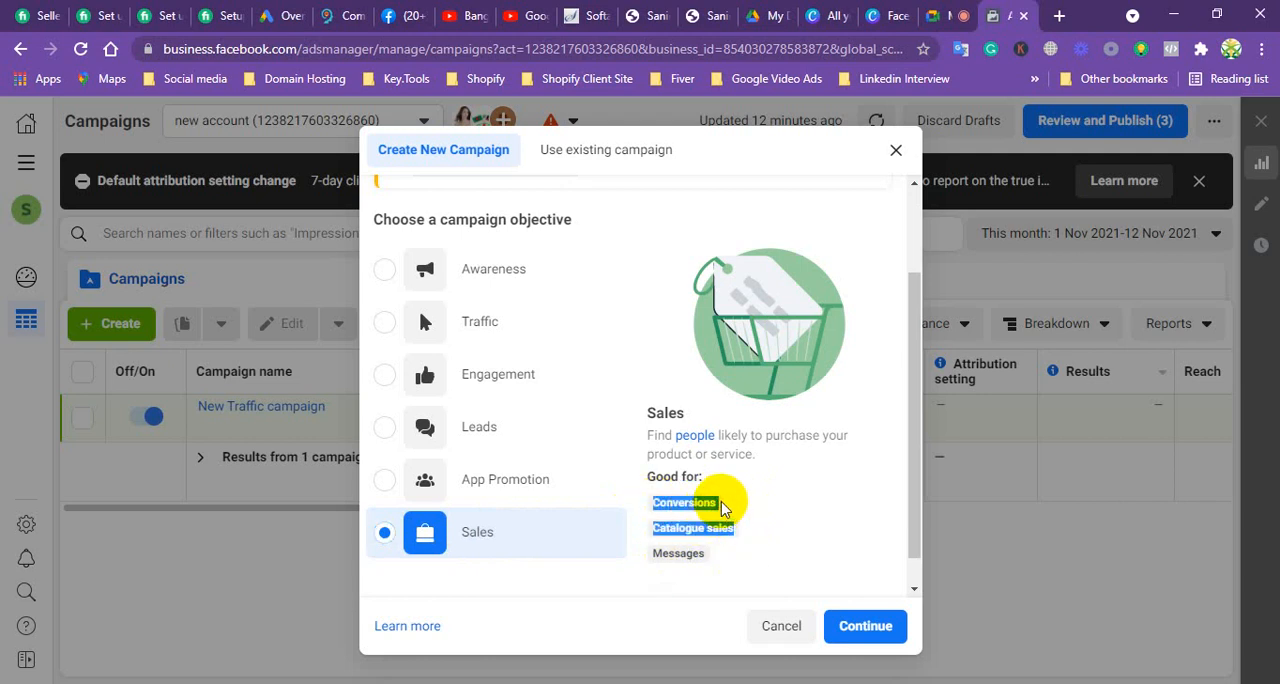
pyautogui.click(723, 508)
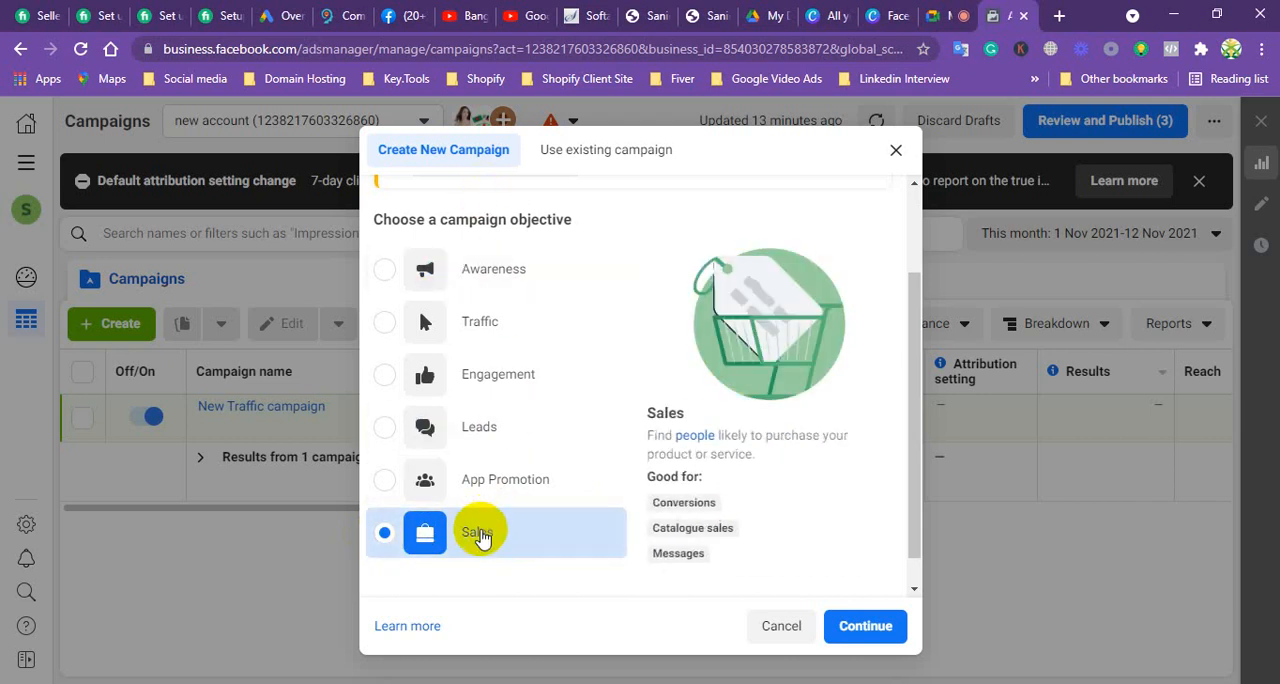
pyautogui.click(865, 627)
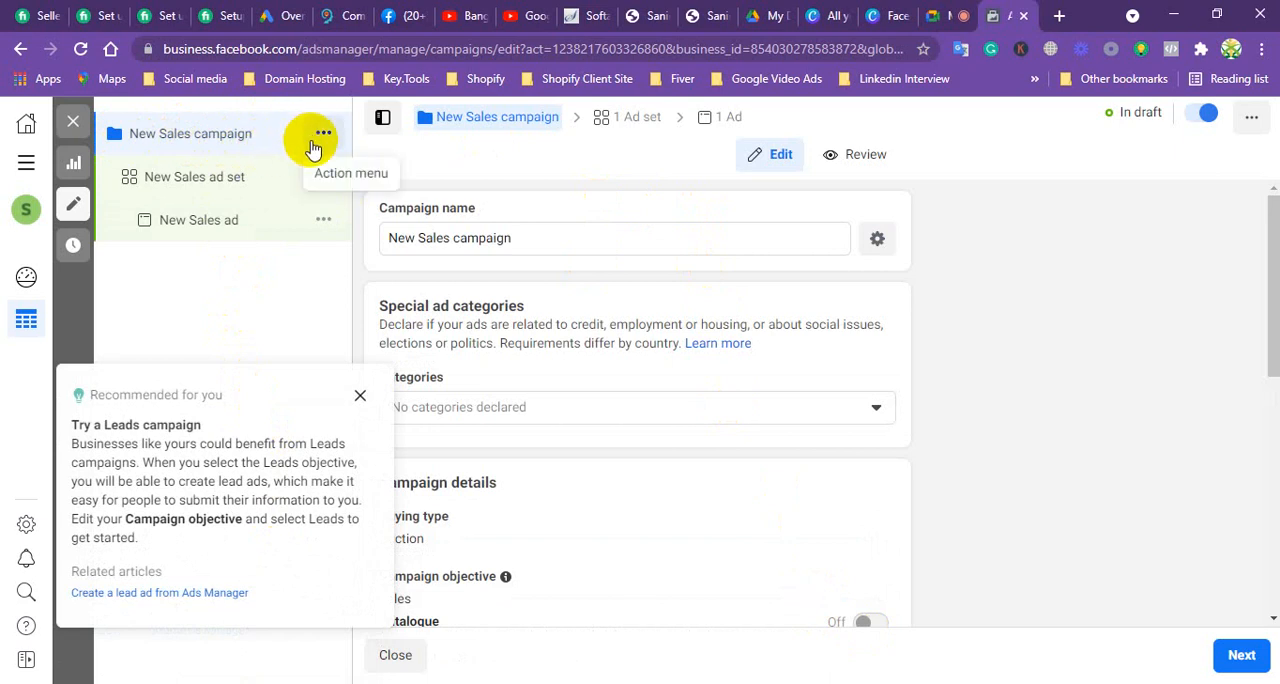
pyautogui.click(360, 395)
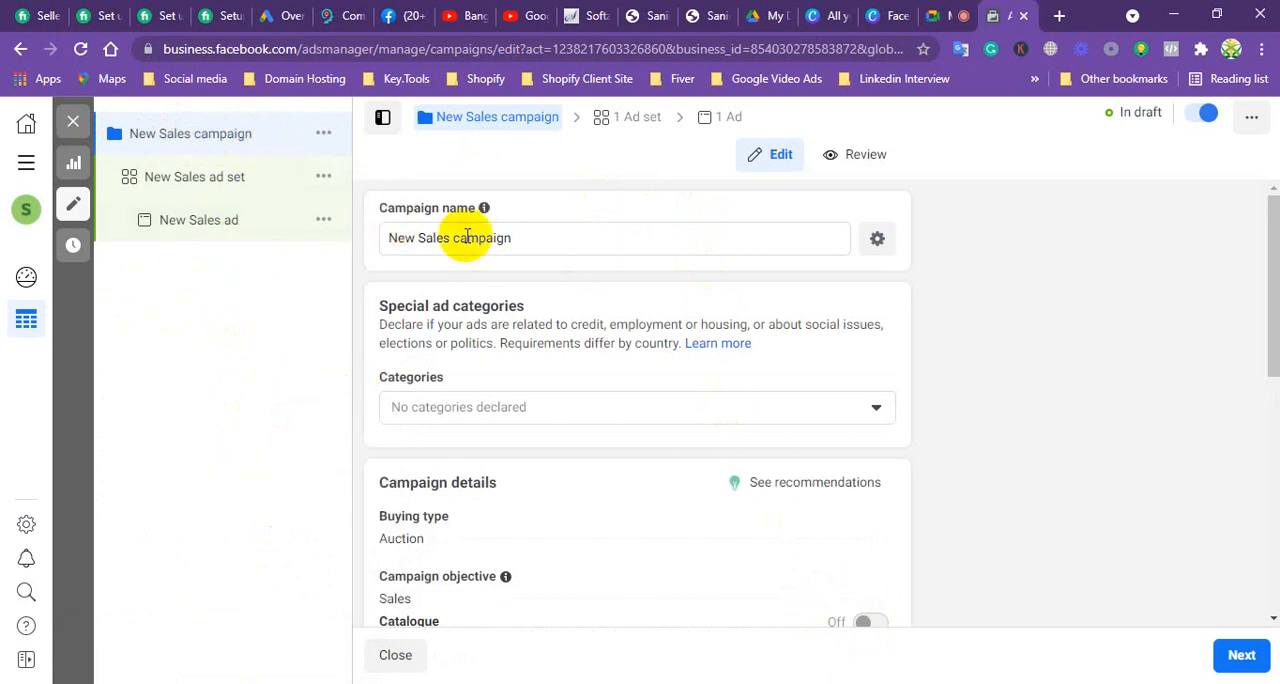
# Step: Rename the new sales campaign as TrustEmart_Bangladesh_20
pyautogui.click(529, 242)
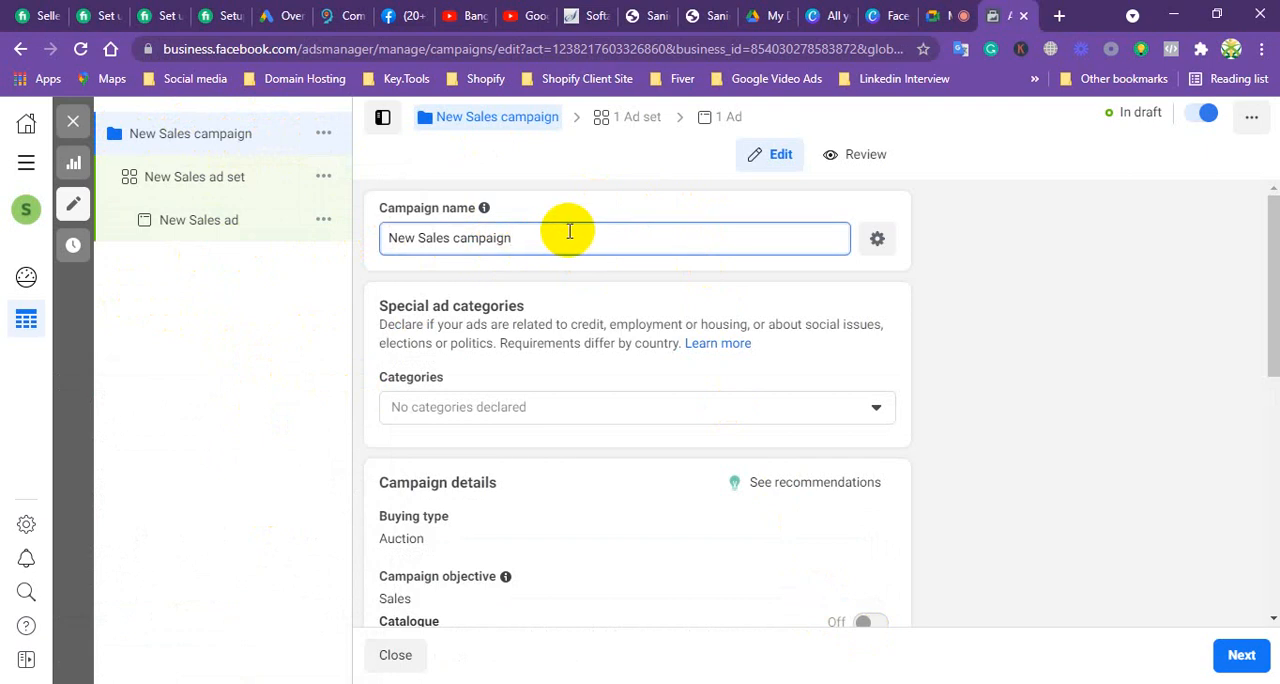
pyautogui.press('BackSpace')
pyautogui.press('BackSpace')
pyautogui.press('BackSpace')
pyautogui.press('BackSpace')
pyautogui.press('BackSpace')
pyautogui.press('BackSpace')
pyautogui.press('BackSpace')
pyautogui.press('BackSpace')
pyautogui.press('BackSpace')
pyautogui.press('BackSpace')
pyautogui.press('BackSpace')
pyautogui.press('BackSpace')
pyautogui.press('BackSpace')
pyautogui.press('BackSpace')
pyautogui.press('BackSpace')
pyautogui.press('BackSpace')
pyautogui.press('BackSpace')
pyautogui.press('BackSpace')
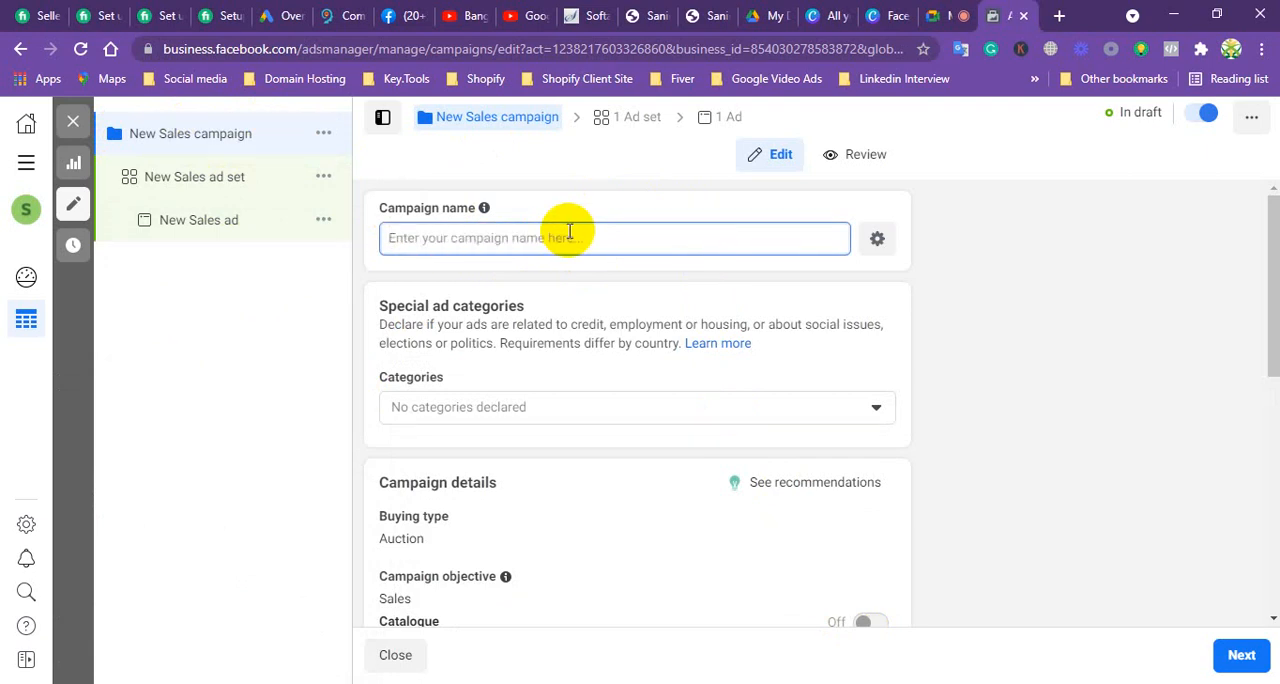
pyautogui.write('T')
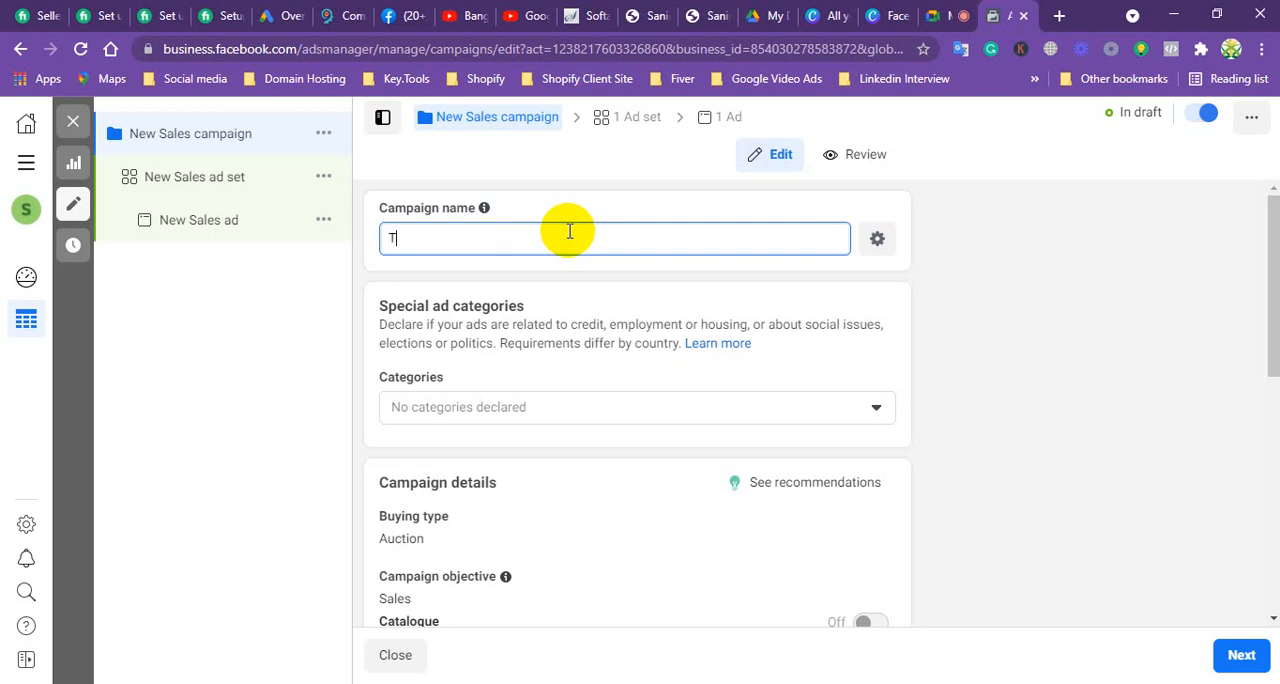
pyautogui.write('rust')
pyautogui.write('Emart_Bangla')
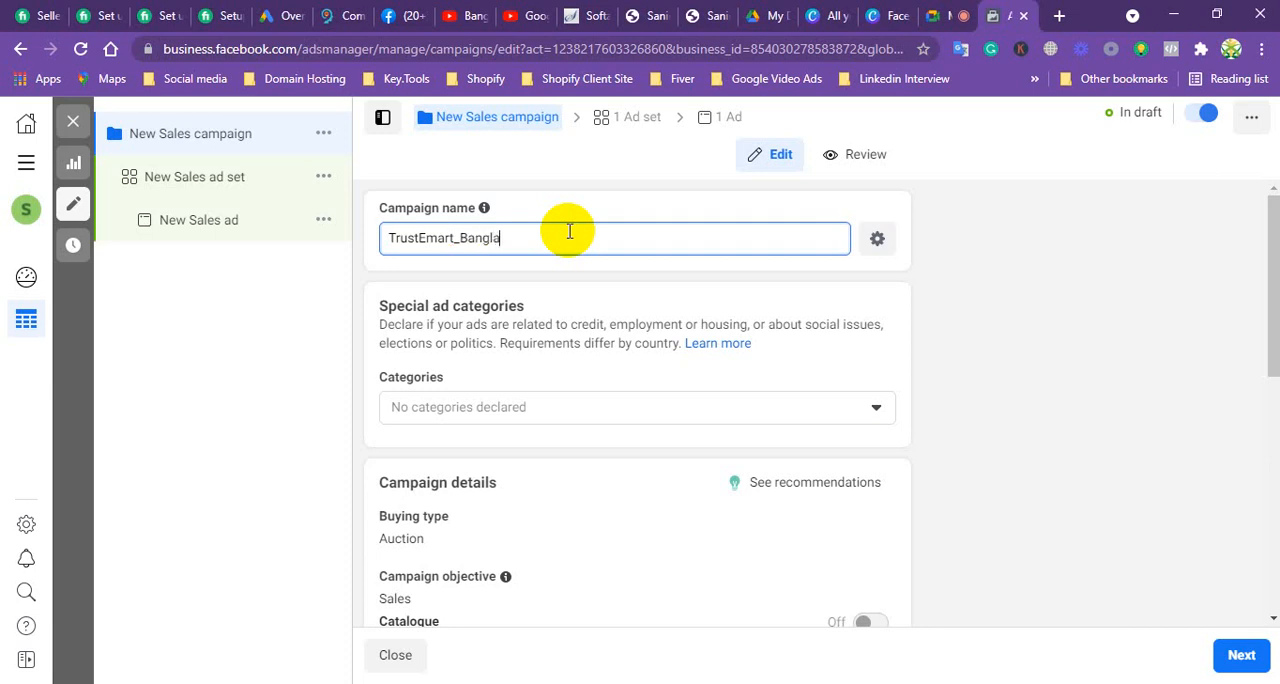
pyautogui.write('desh_20')
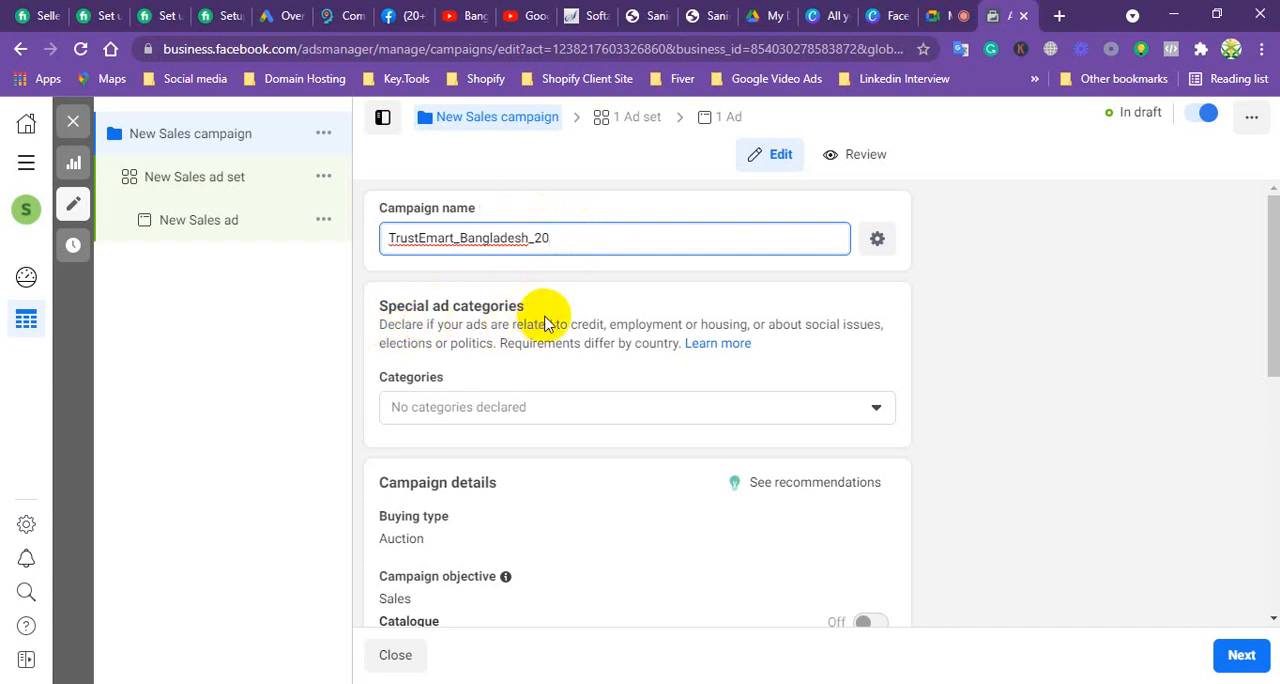
# Step: Demonstrate the Credit, Employment and Housing special ad categories by selecting each one and clearing it again
pyautogui.scroll(-1, 525, 342)
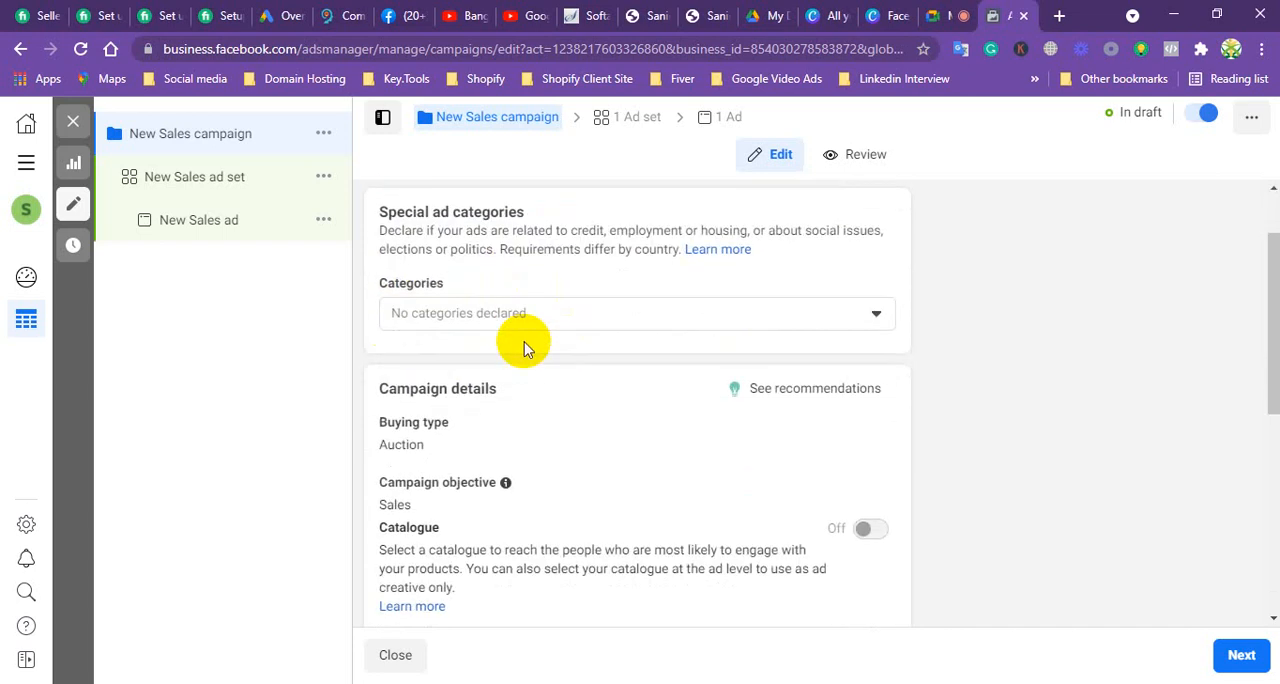
pyautogui.scroll(1, 524, 342)
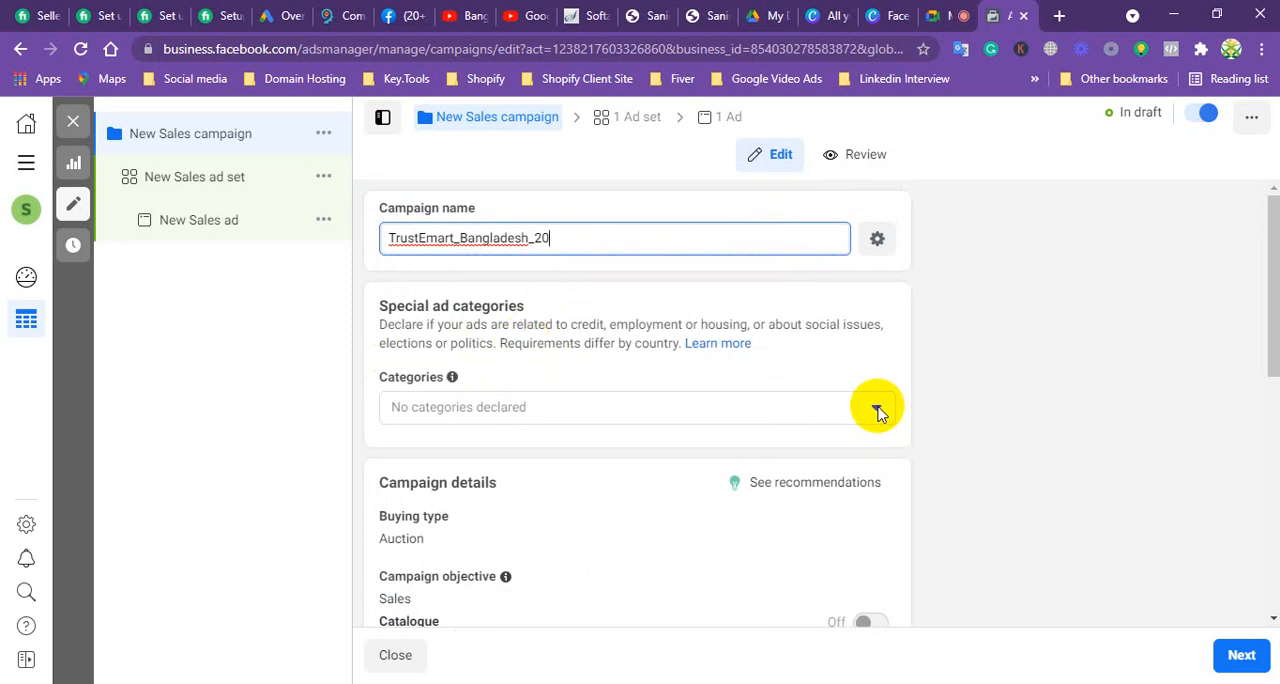
pyautogui.click(877, 411)
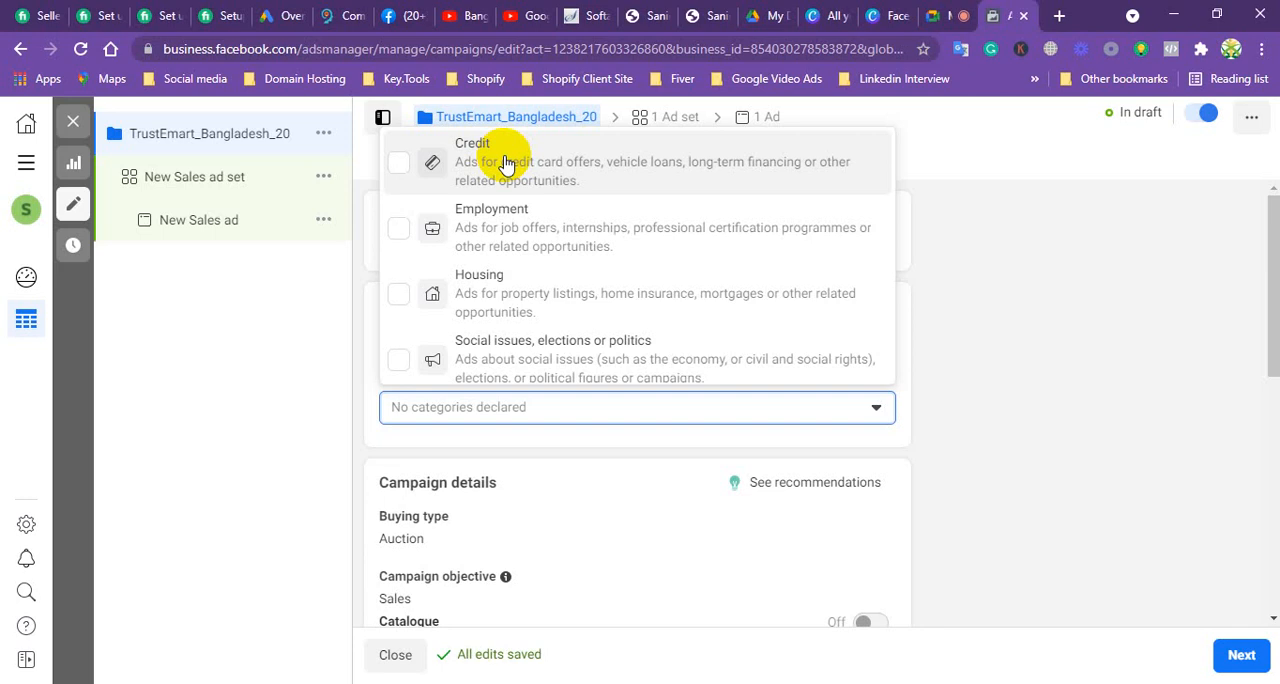
pyautogui.click(399, 165)
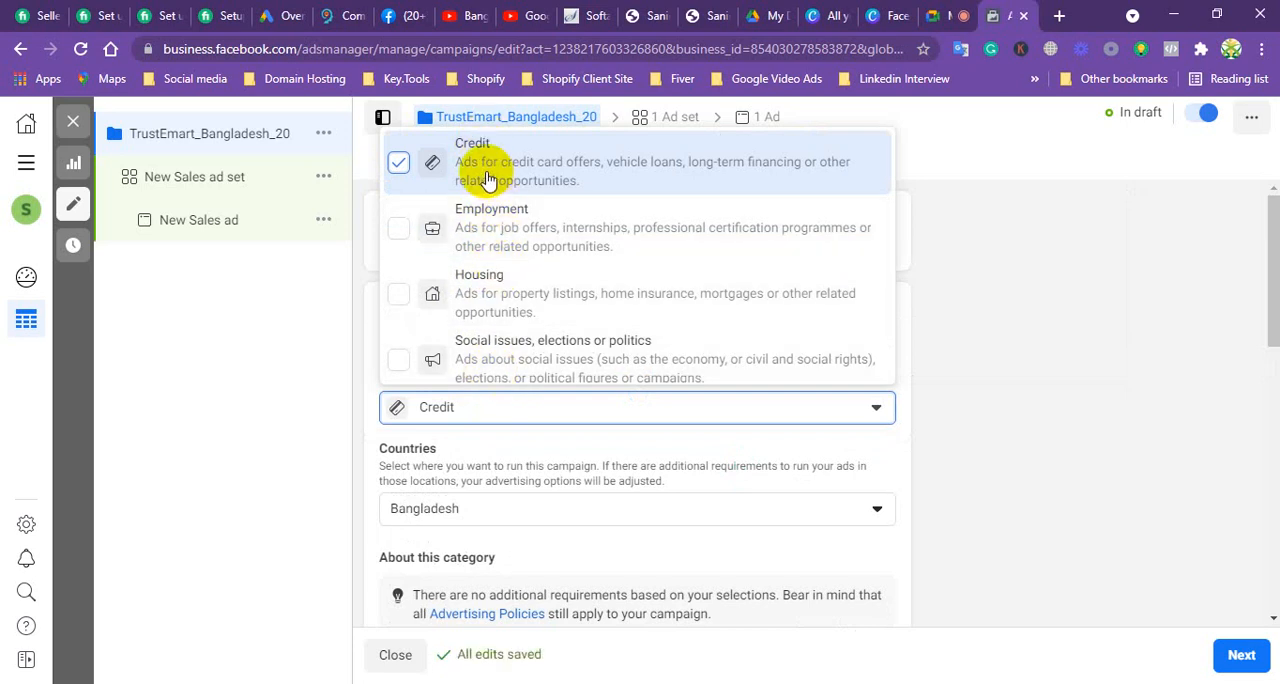
pyautogui.click(399, 229)
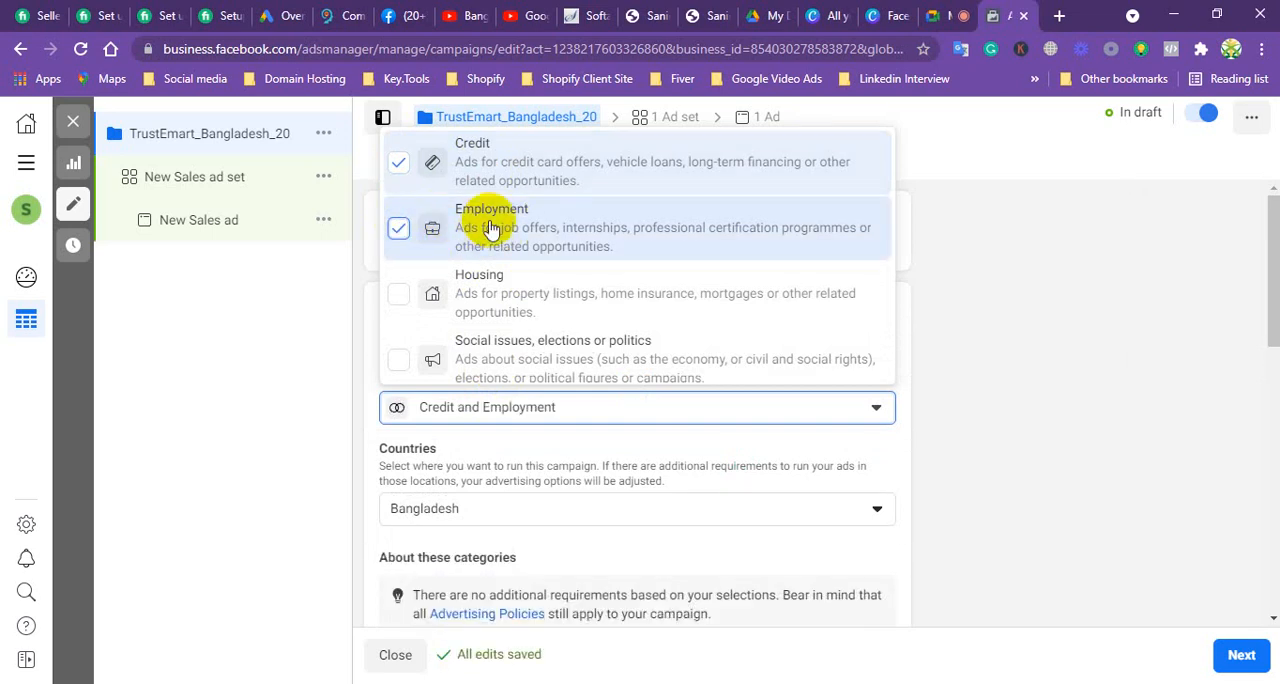
pyautogui.click(400, 165)
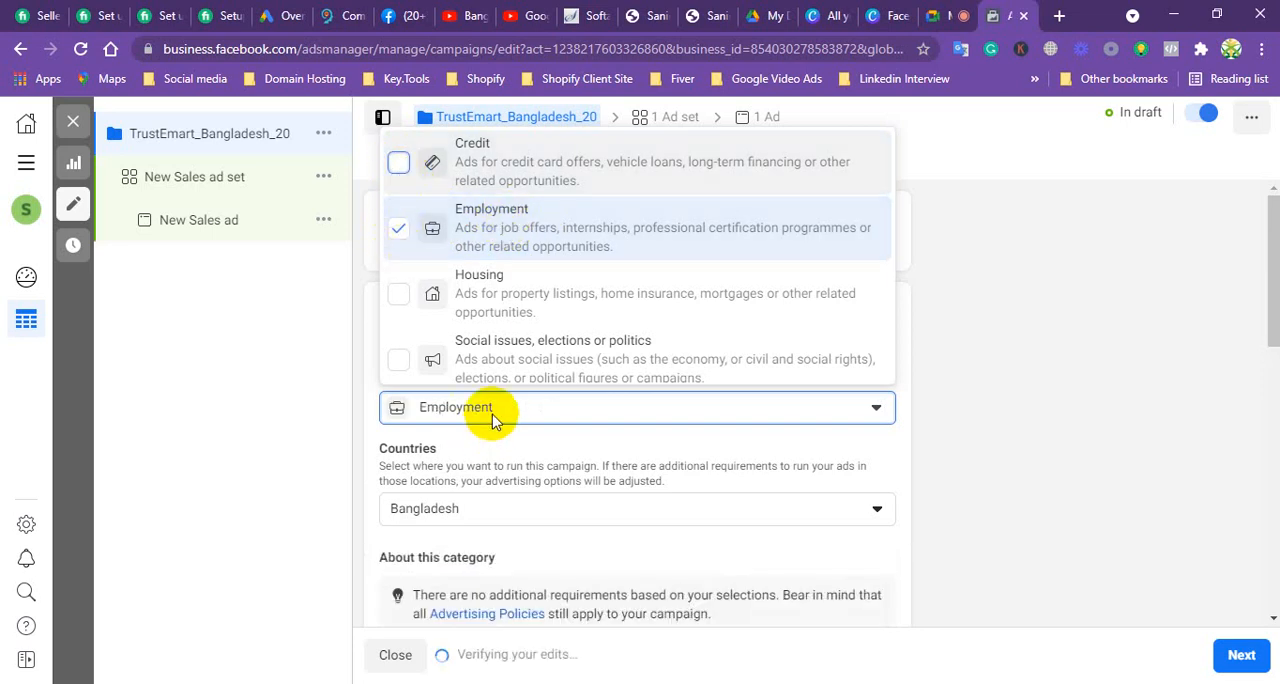
pyautogui.click(397, 240)
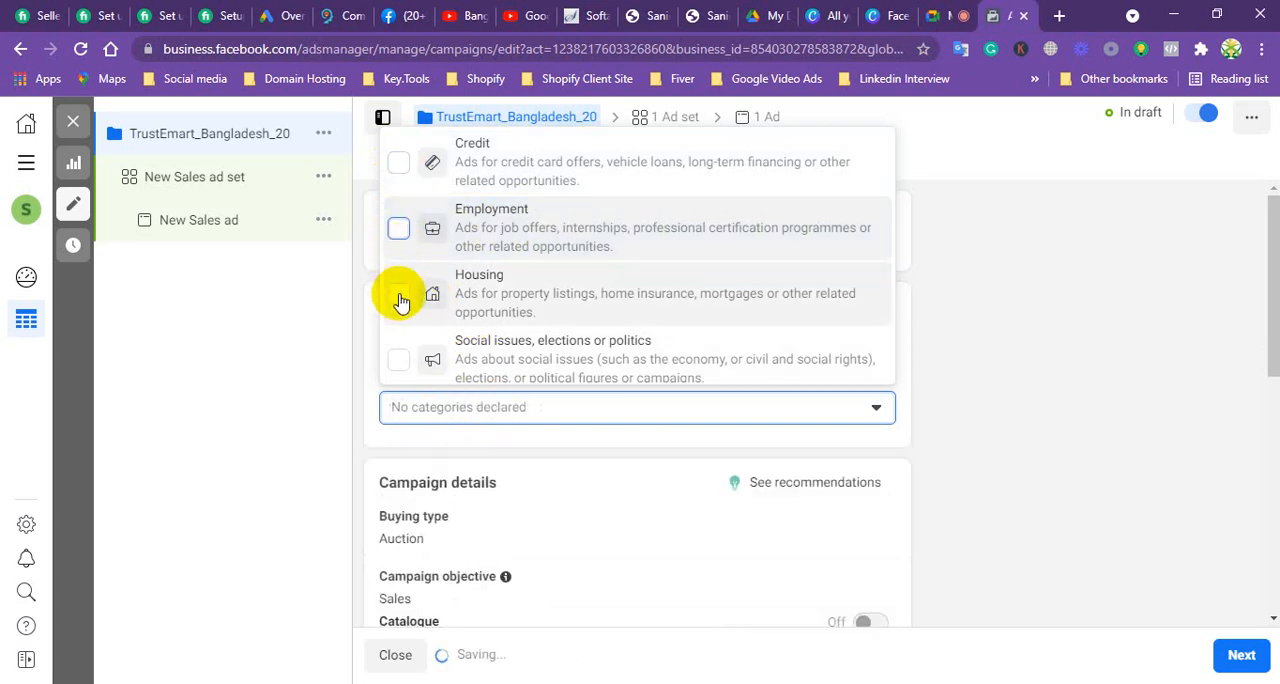
pyautogui.click(398, 293)
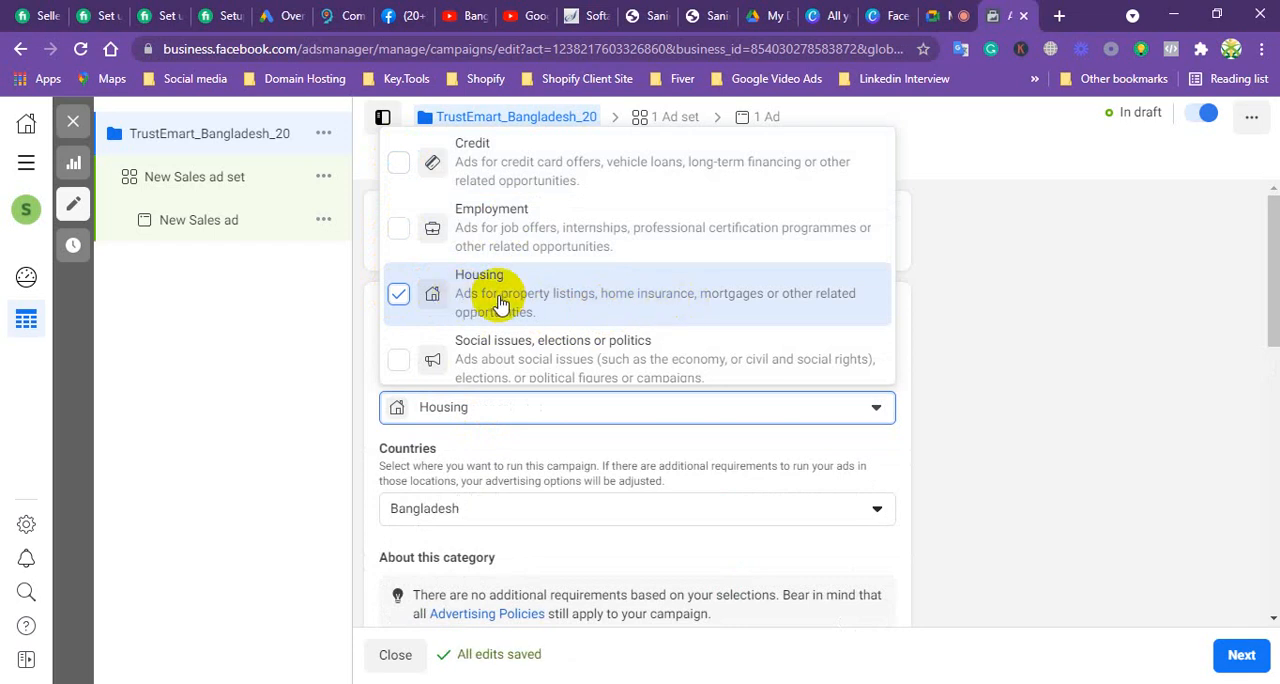
pyautogui.click(396, 296)
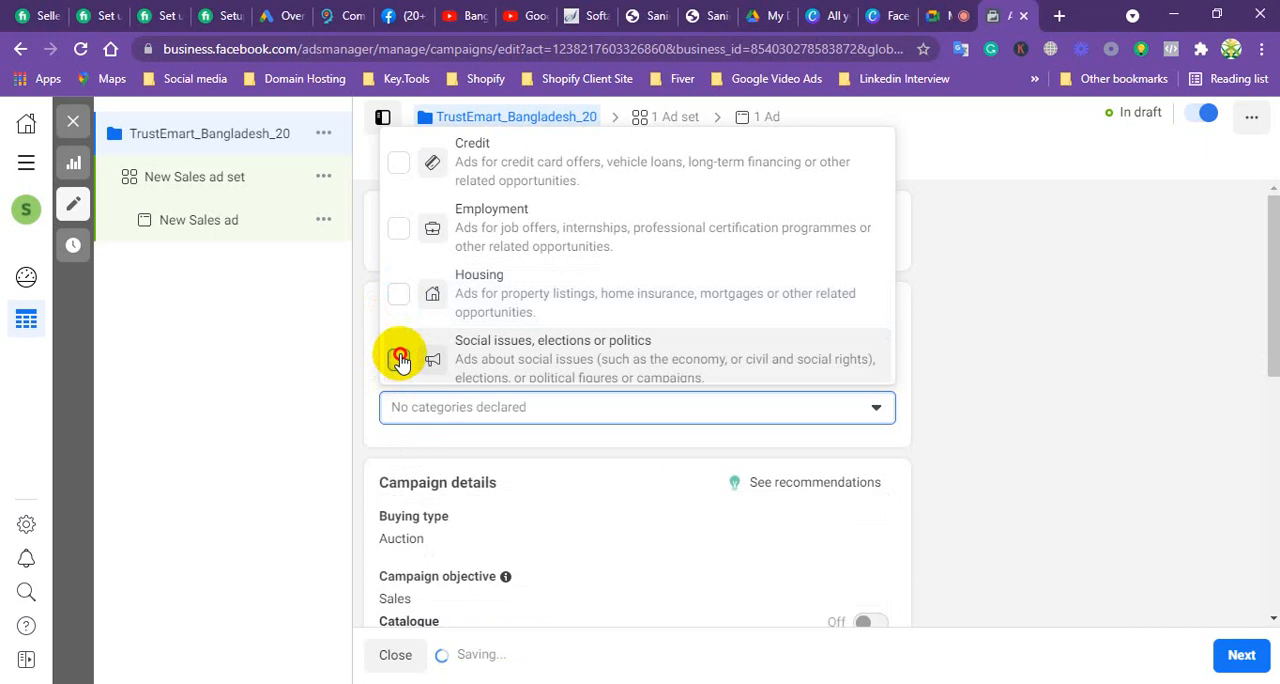
# Step: Demonstrate the Social issues, elections or politics category with its authorisation section, clear it again, and close the category choices
pyautogui.click(399, 360)
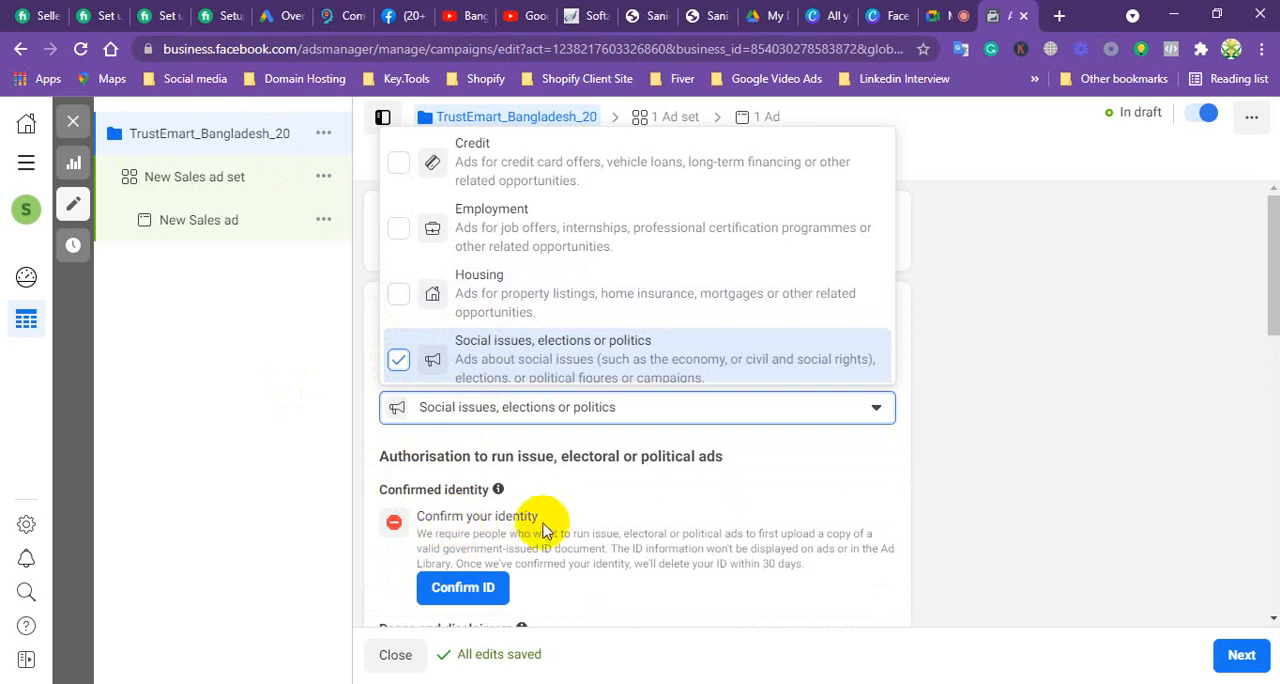
pyautogui.scroll(-1, 543, 503)
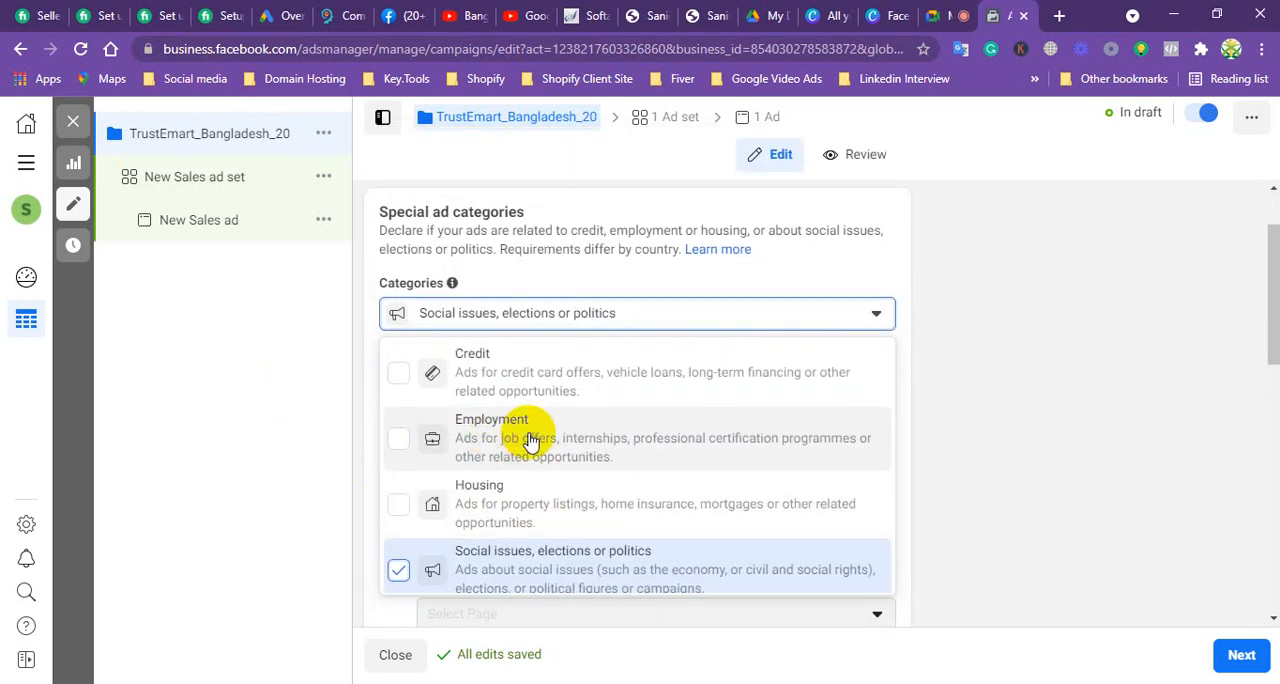
pyautogui.moveTo(1263, 286); pyautogui.dragTo(1252, 243)
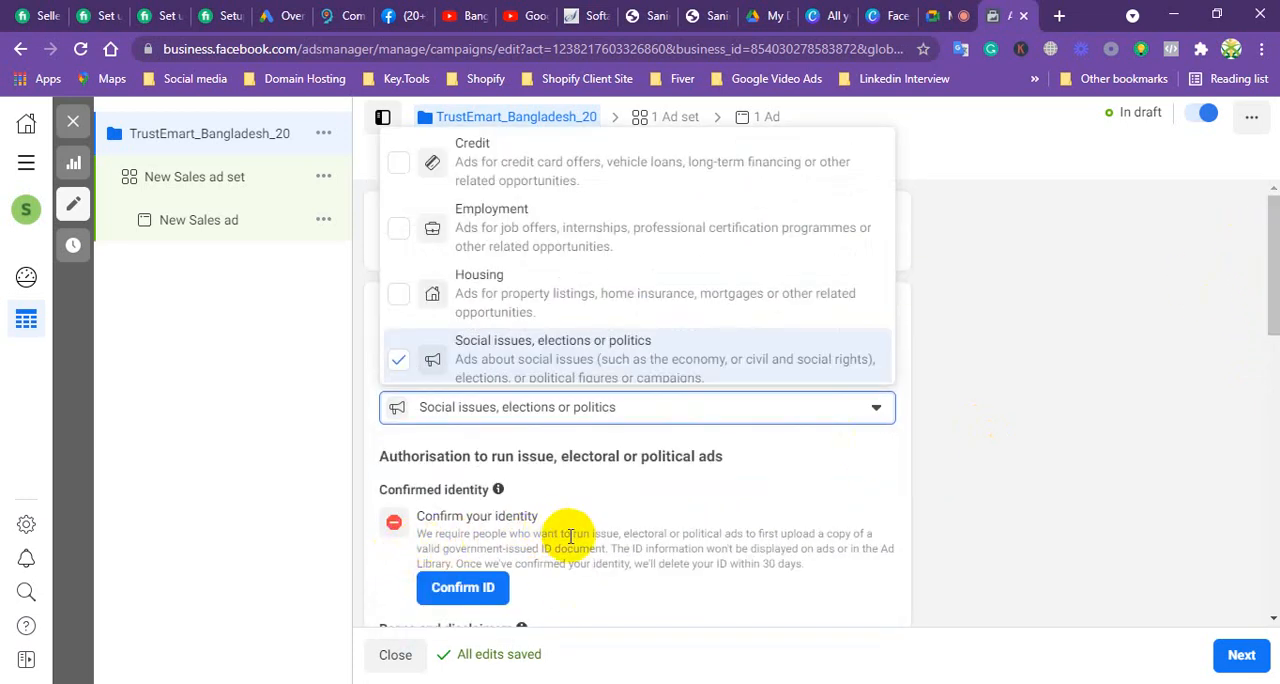
pyautogui.click(400, 361)
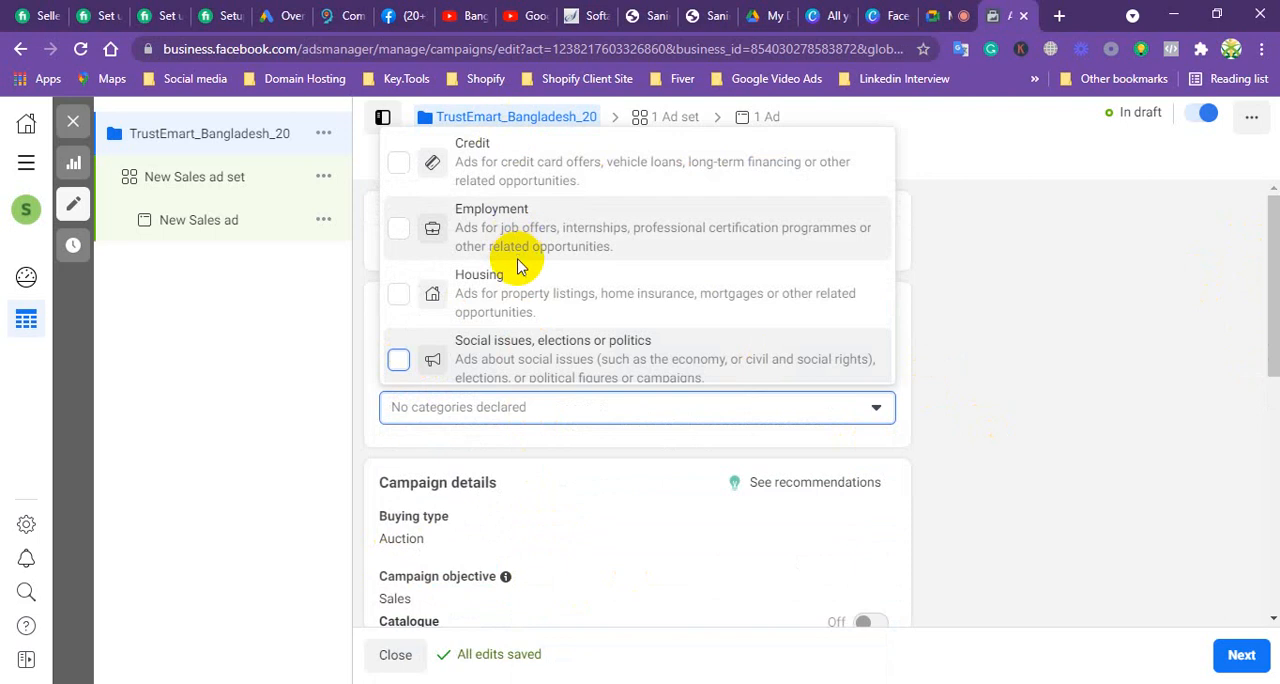
pyautogui.click(877, 410)
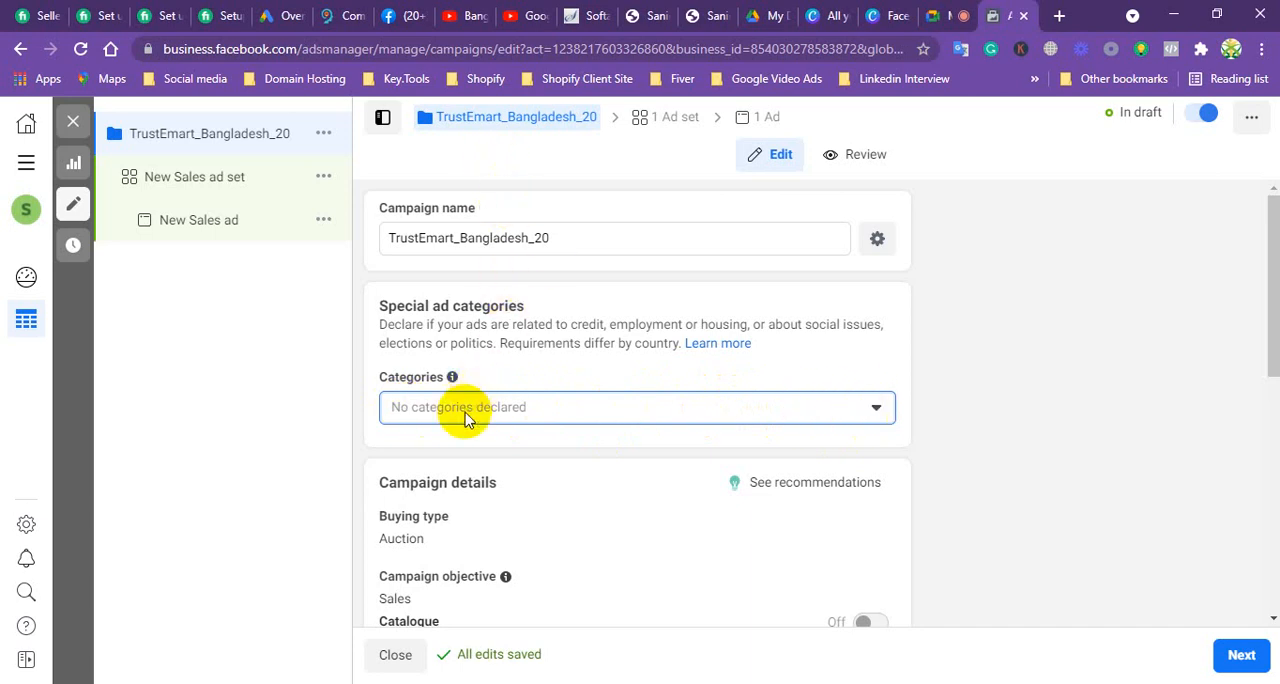
# Step: Review the special ad categories explanation and the campaign details, and open the buying type for editing
pyautogui.moveTo(460, 382)
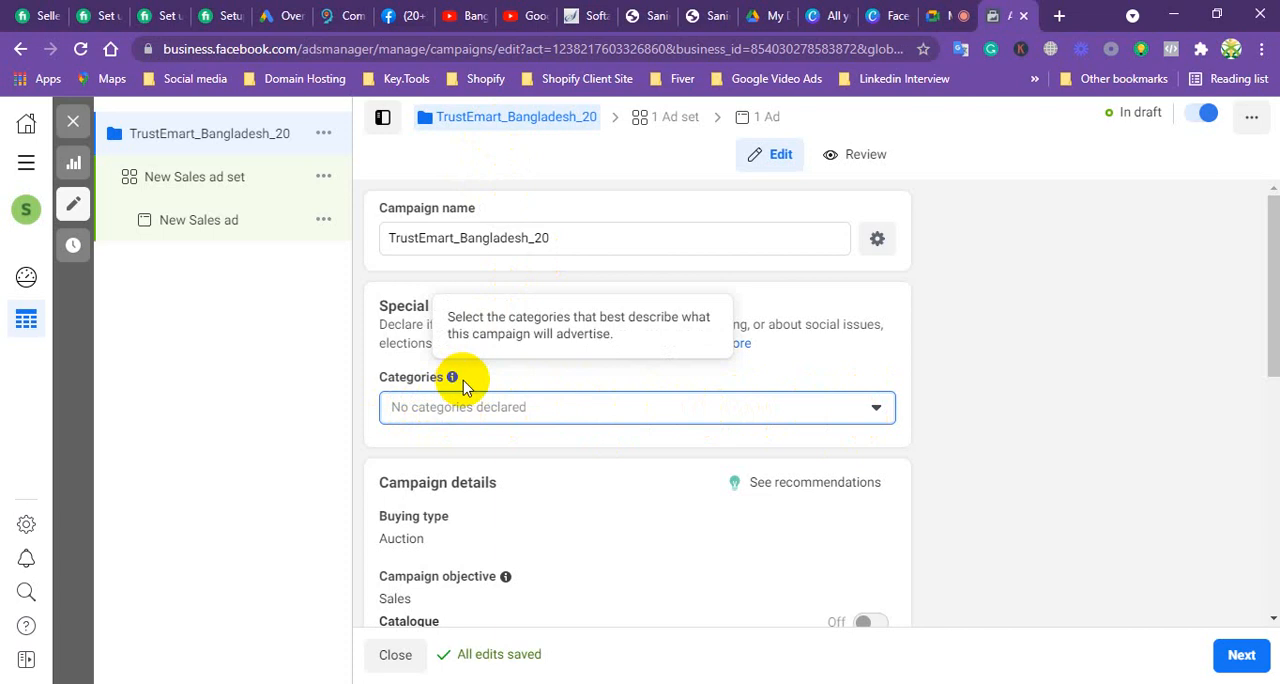
pyautogui.moveTo(516, 126)
pyautogui.scroll(-2, 575, 405)
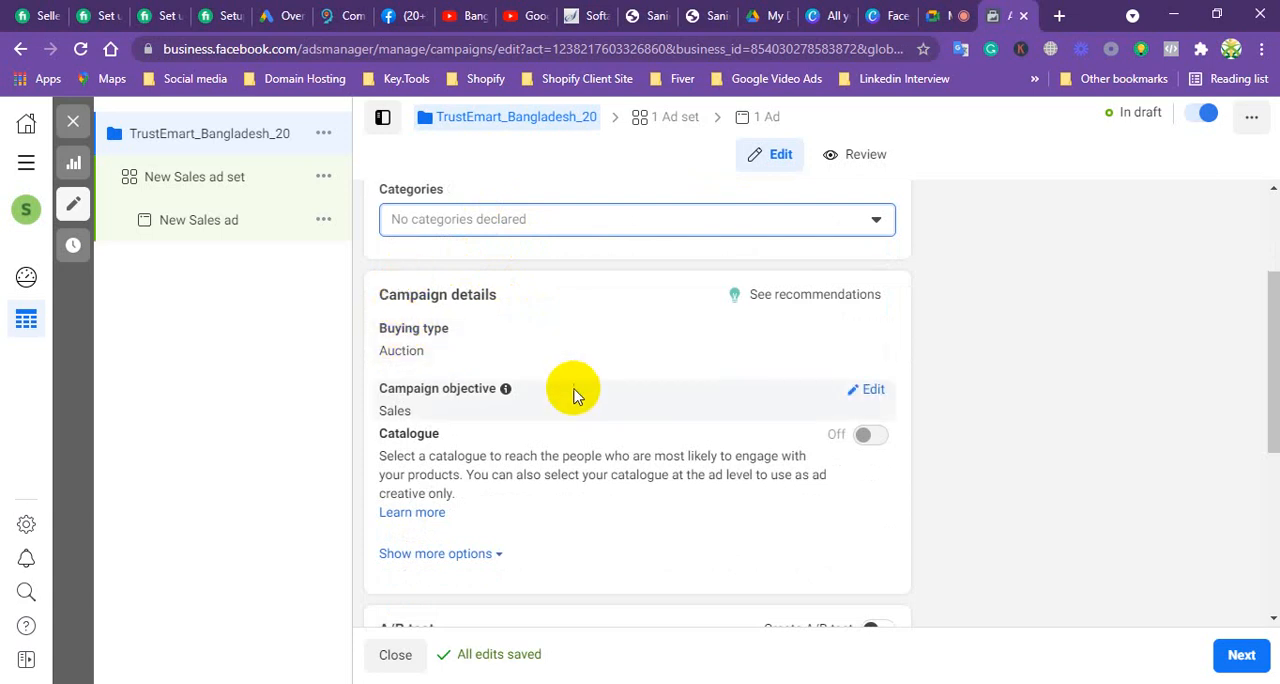
pyautogui.scroll(2, 571, 394)
pyautogui.scroll(-1, 572, 398)
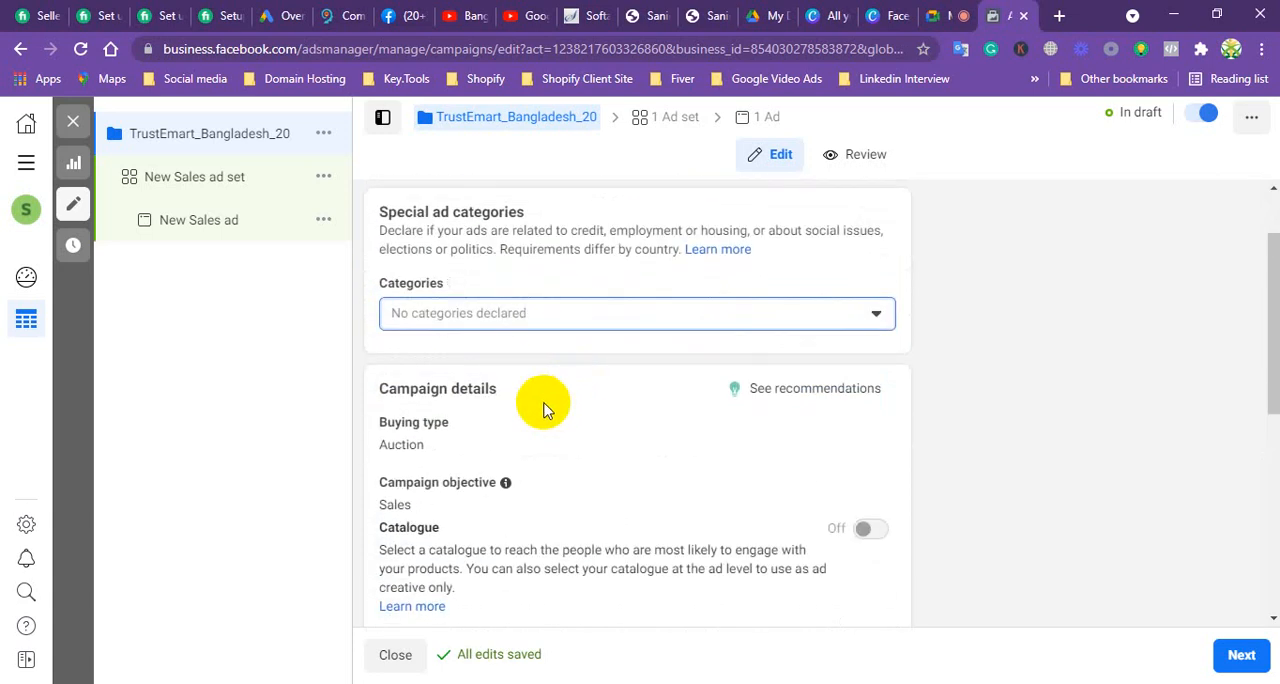
pyautogui.scroll(-1, 543, 404)
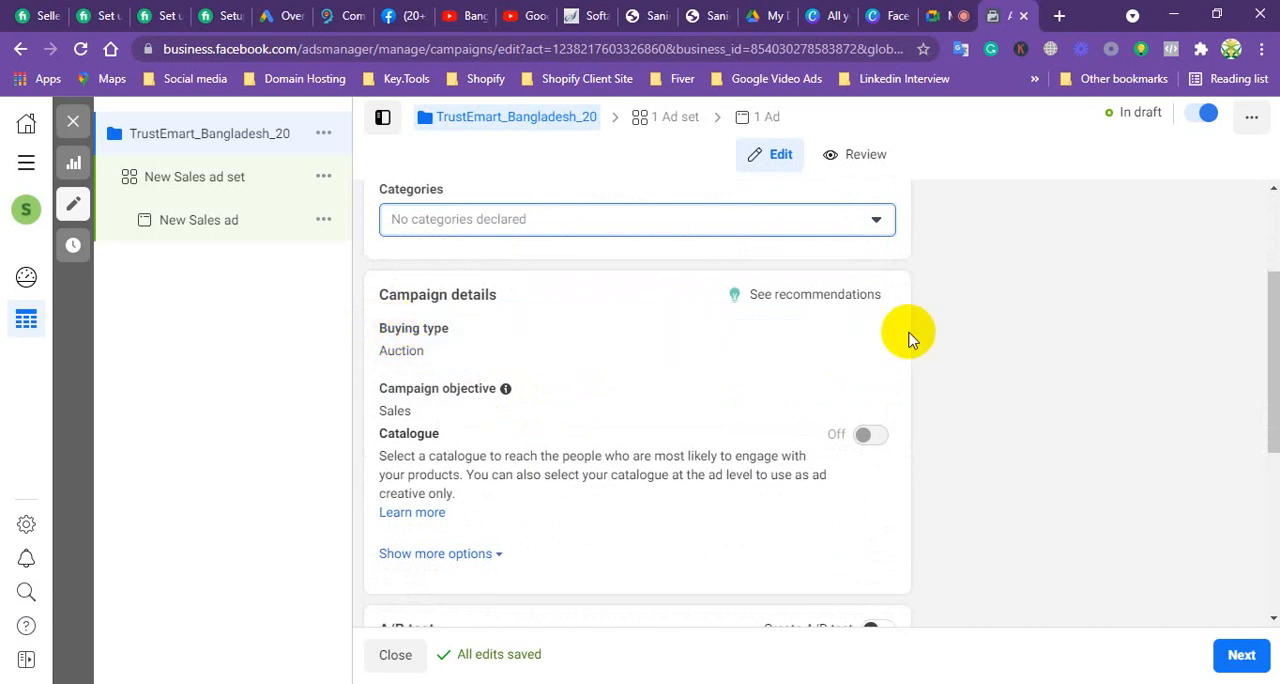
pyautogui.click(872, 333)
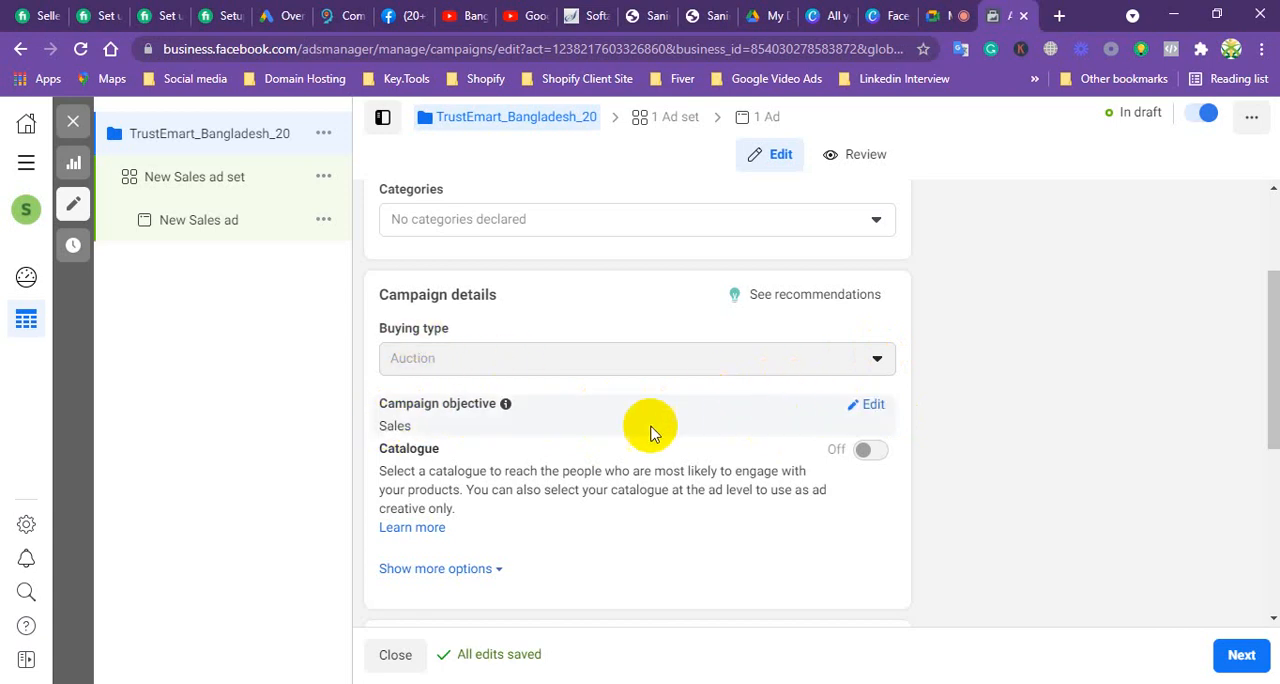
# Step: Expand the additional campaign options and enable the campaign spending limit
pyautogui.scroll(1, 648, 430)
pyautogui.scroll(-3, 654, 463)
pyautogui.scroll(1, 654, 463)
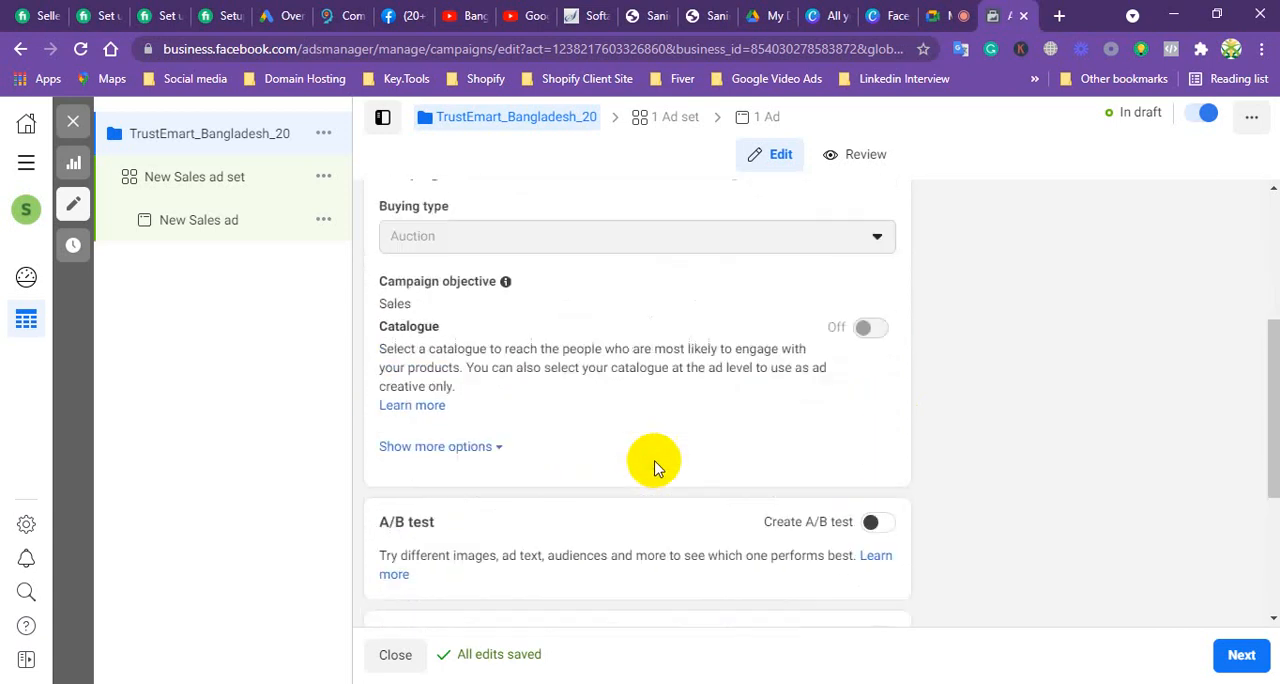
pyautogui.scroll(-1, 654, 463)
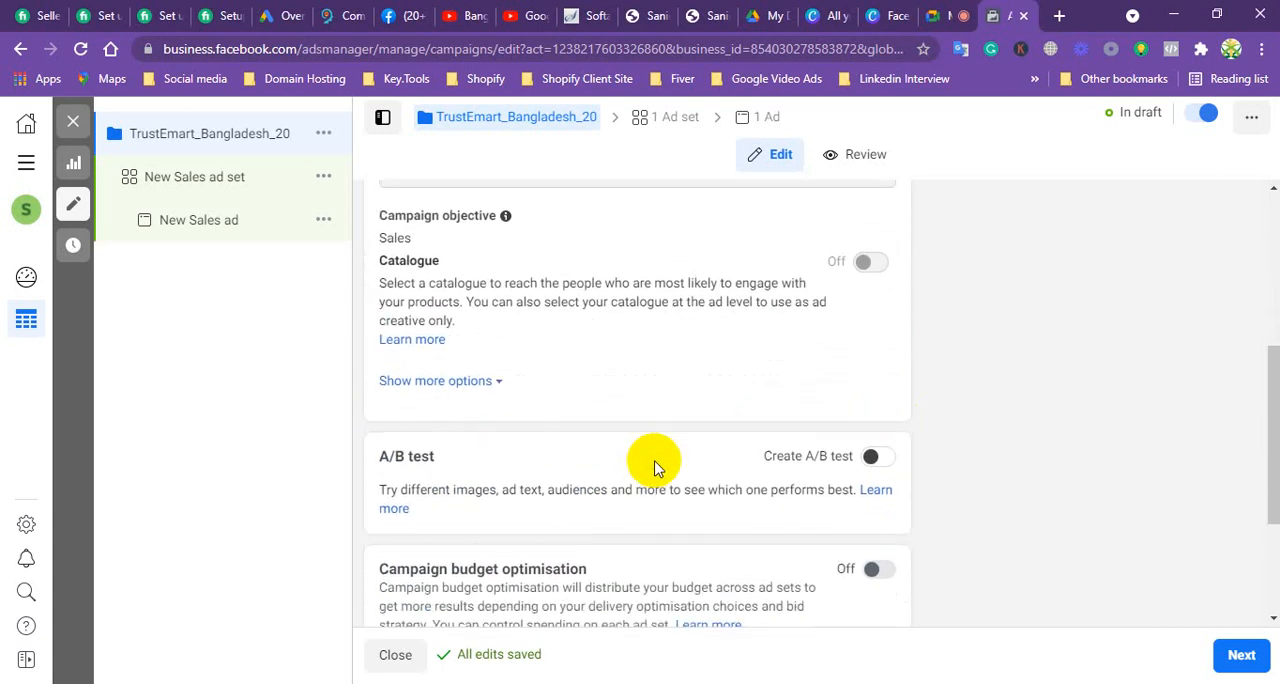
pyautogui.click(430, 384)
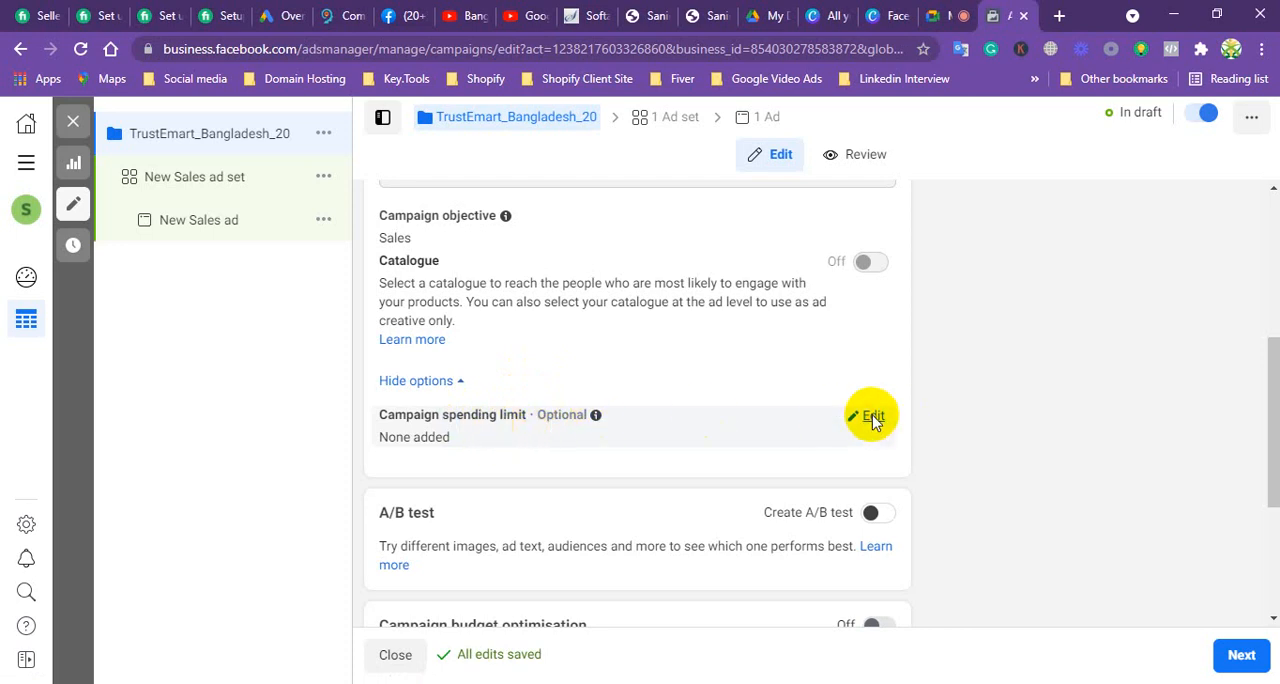
pyautogui.click(872, 417)
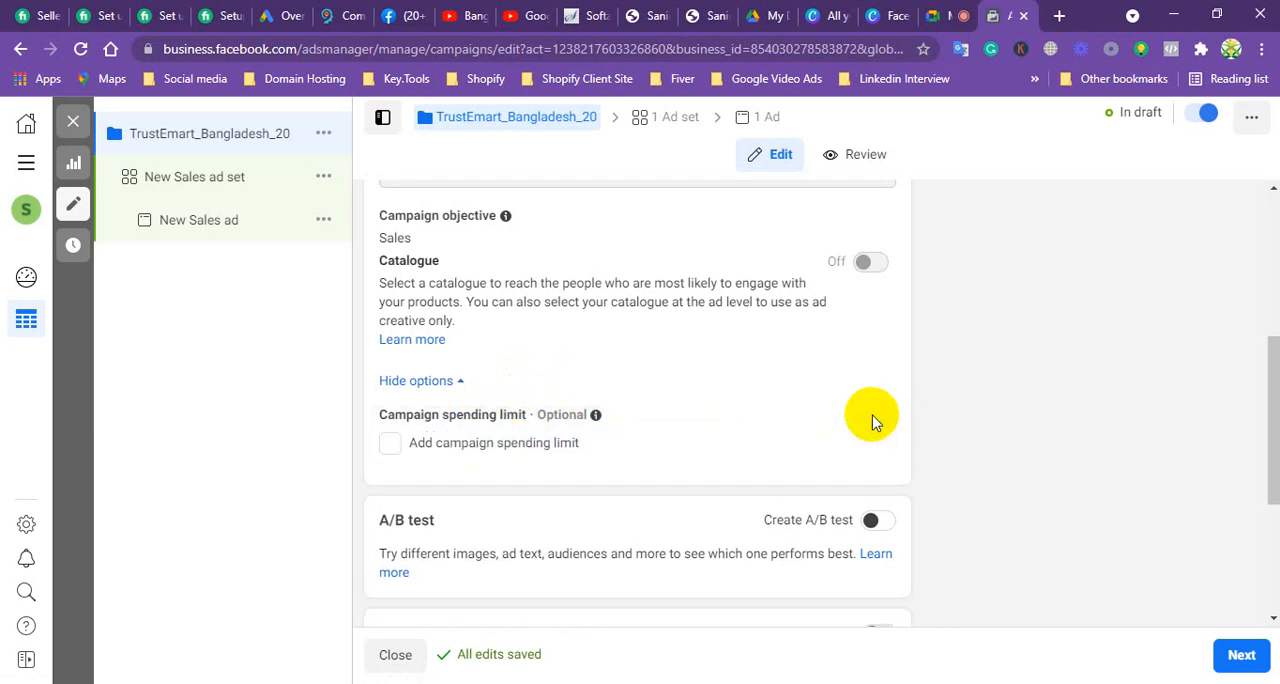
pyautogui.click(389, 447)
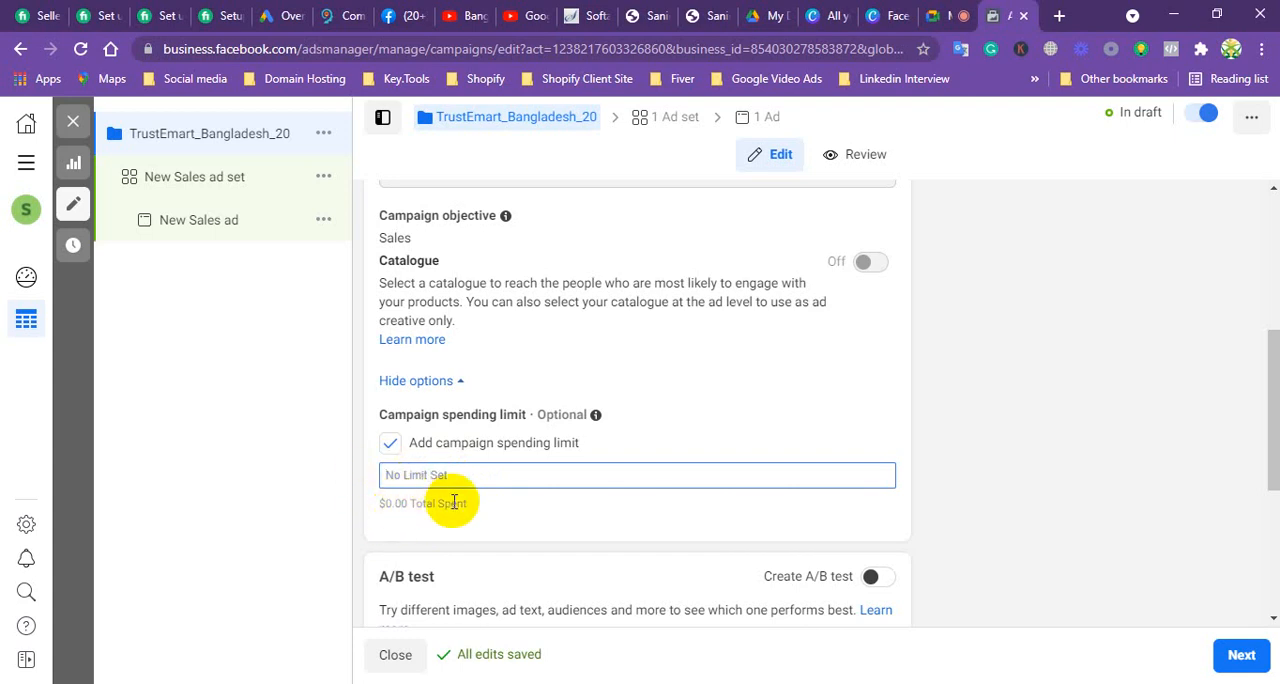
# Step: Try campaign spending limits of 10 and 100, and clear the amount again
pyautogui.write('10')
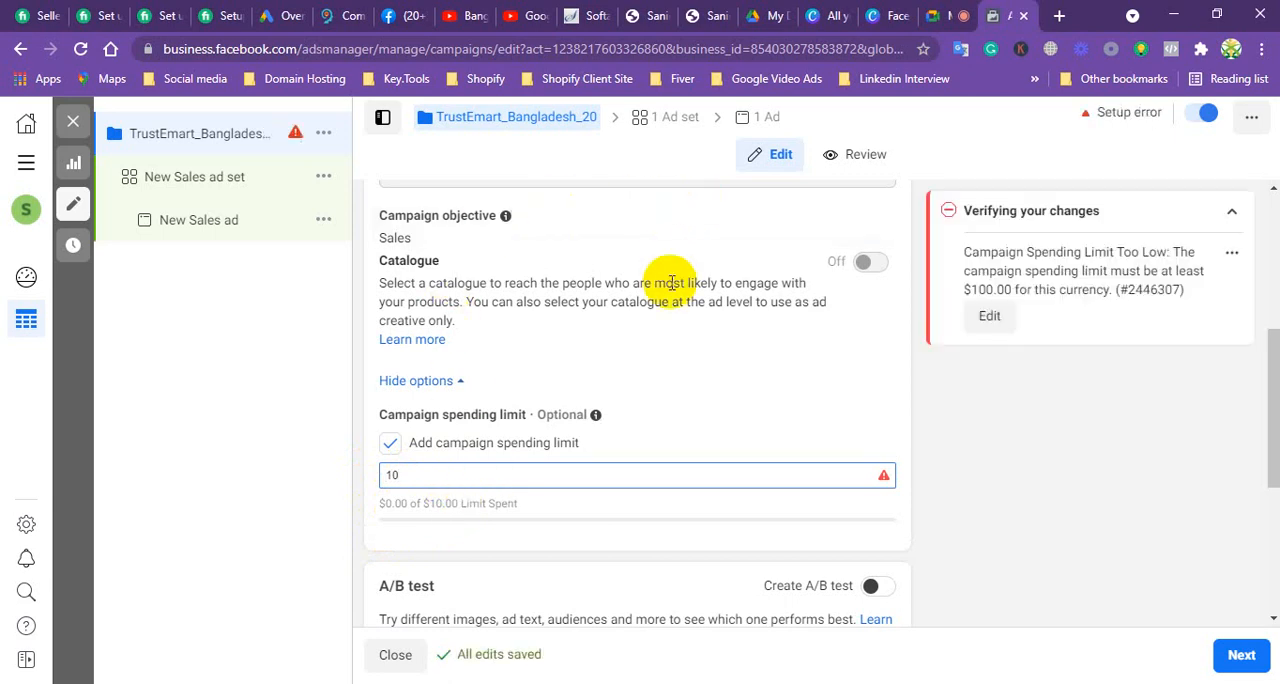
pyautogui.click(420, 474)
pyautogui.write('0')
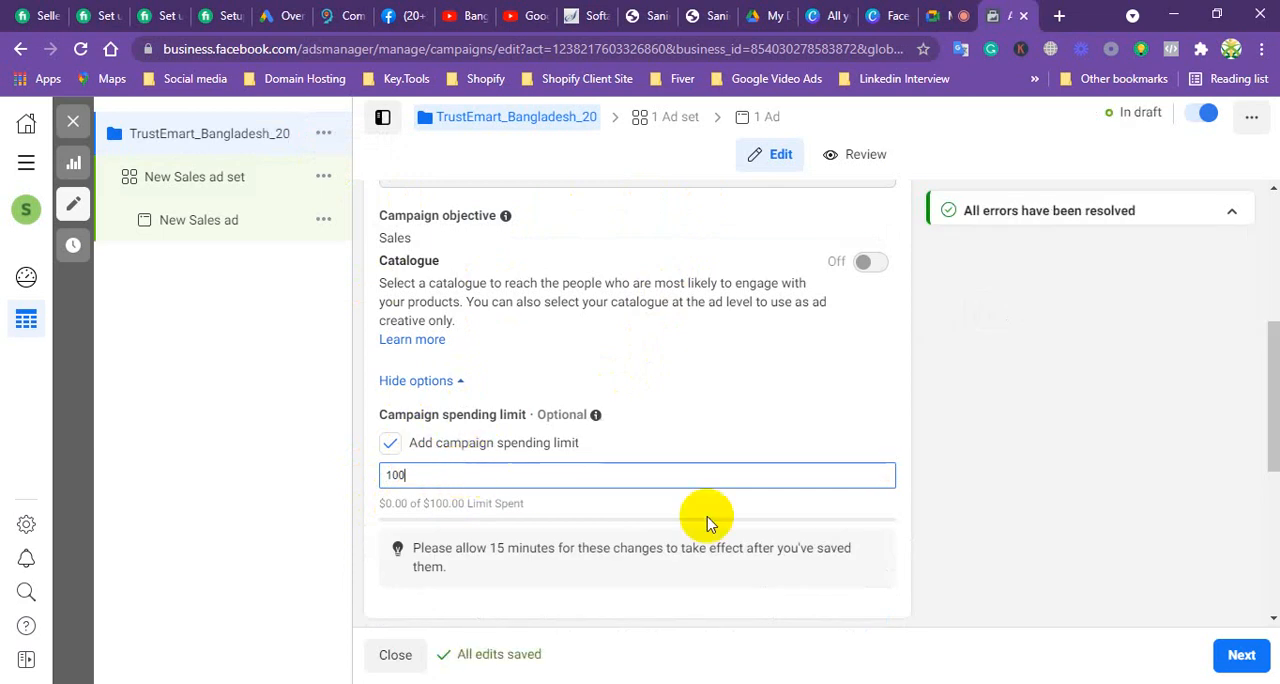
pyautogui.press('BackSpace')
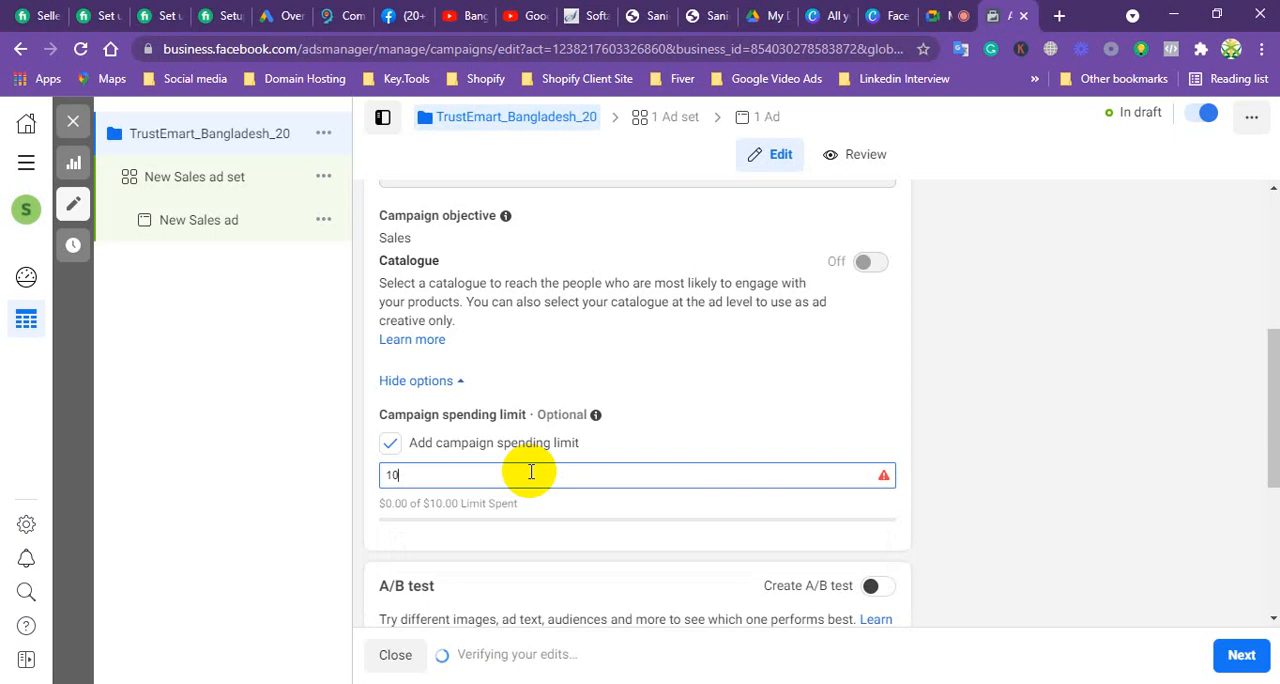
pyautogui.press('BackSpace')
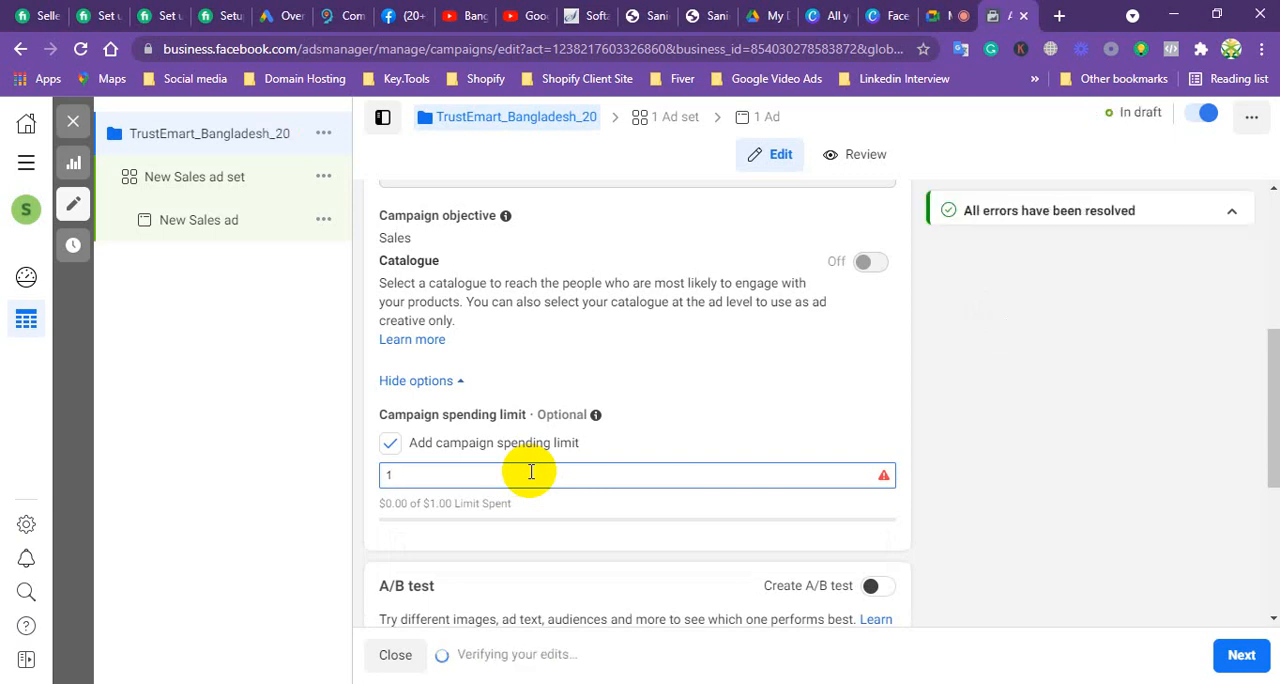
pyautogui.press('BackSpace')
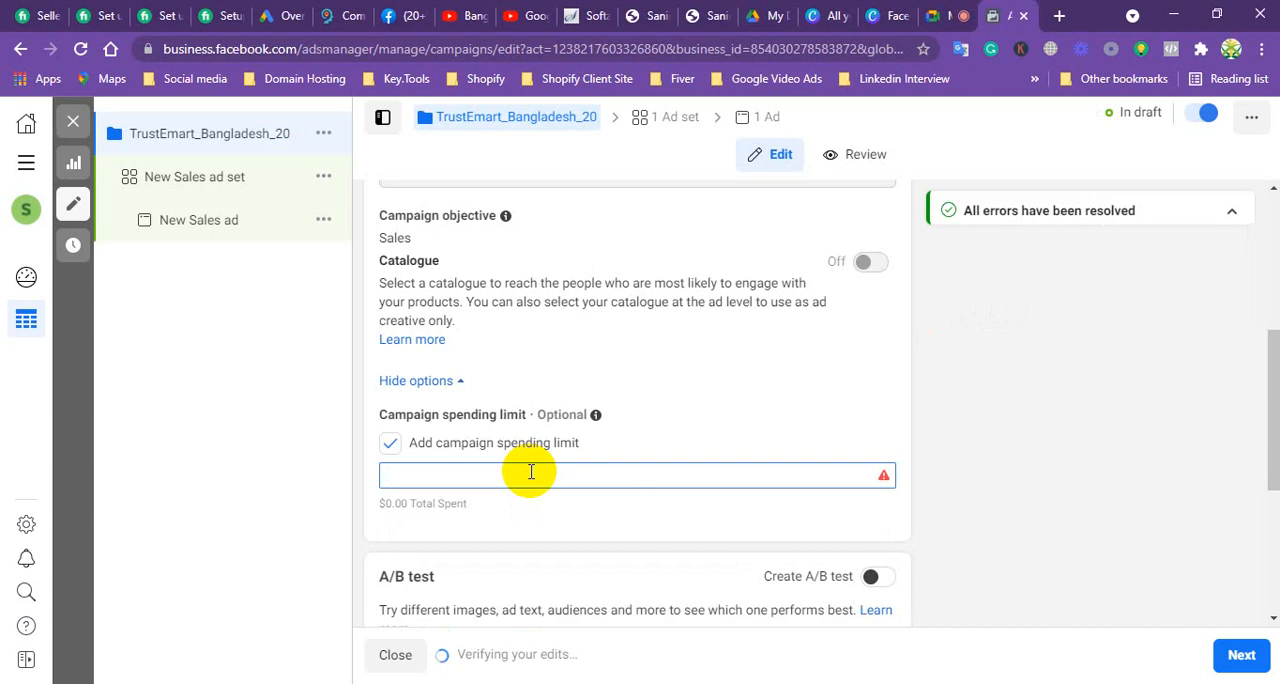
# Step: Try campaign spending limits of 20 and 30, clearing each amount again
pyautogui.write('20')
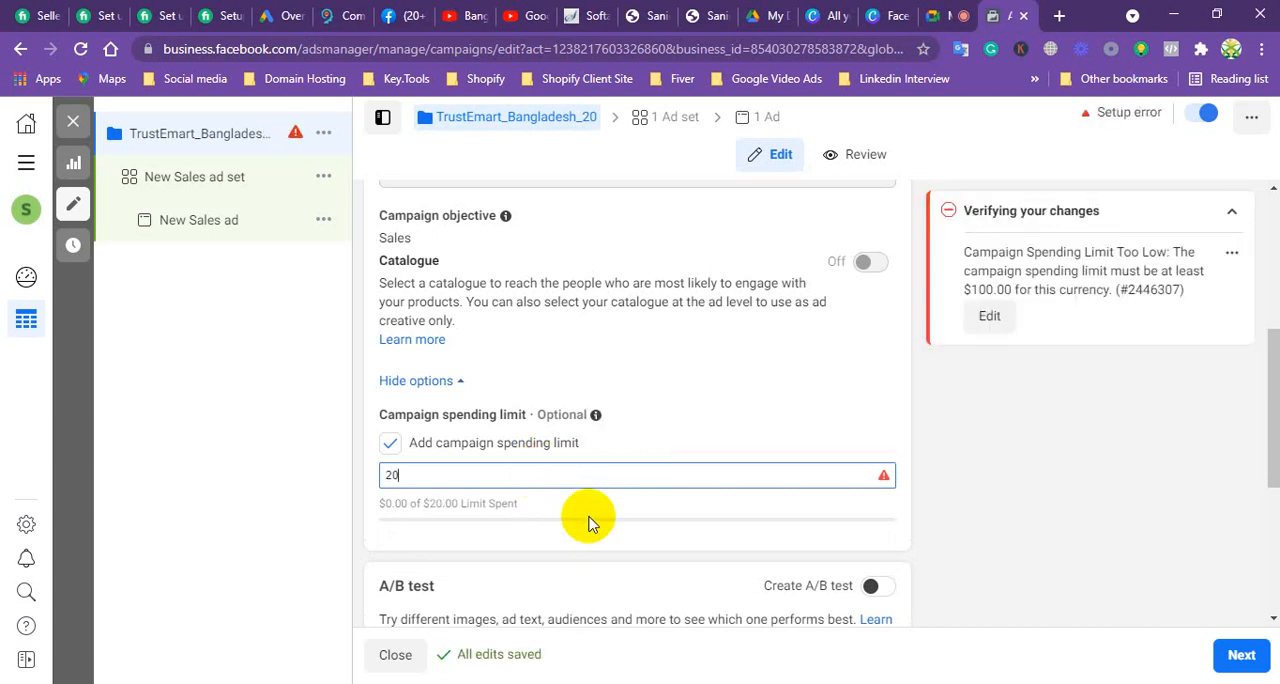
pyautogui.press('BackSpace')
pyautogui.press('BackSpace')
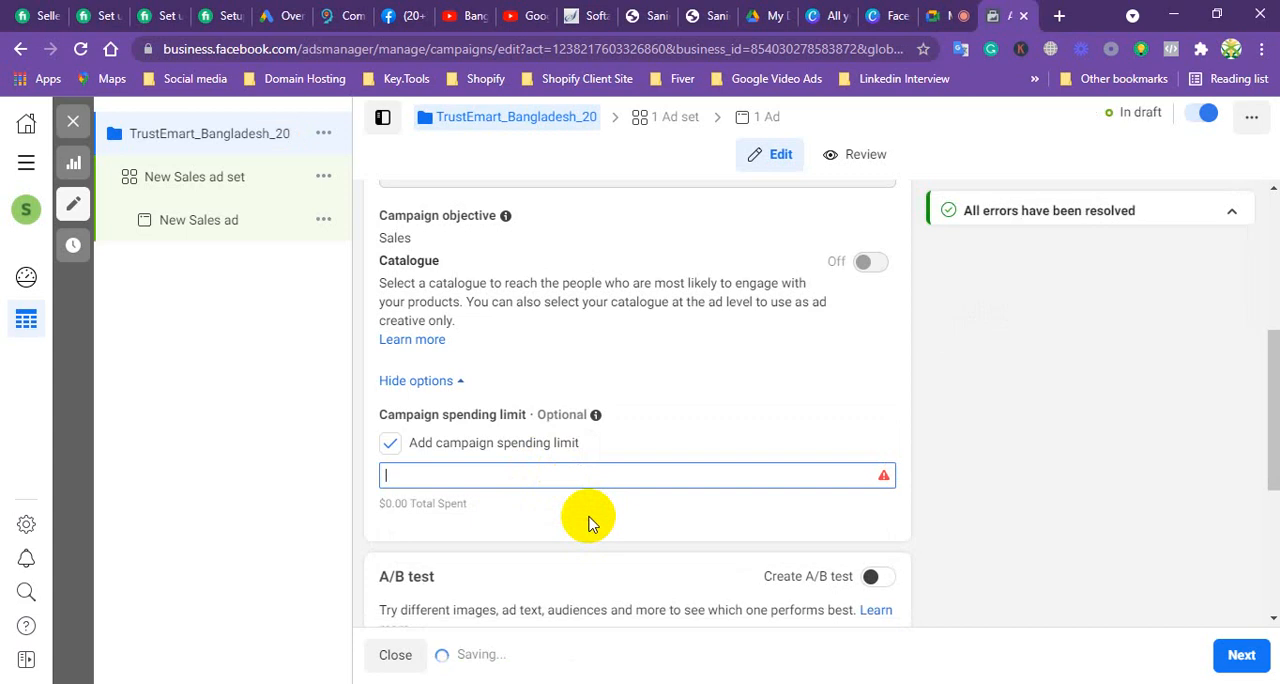
pyautogui.write('30')
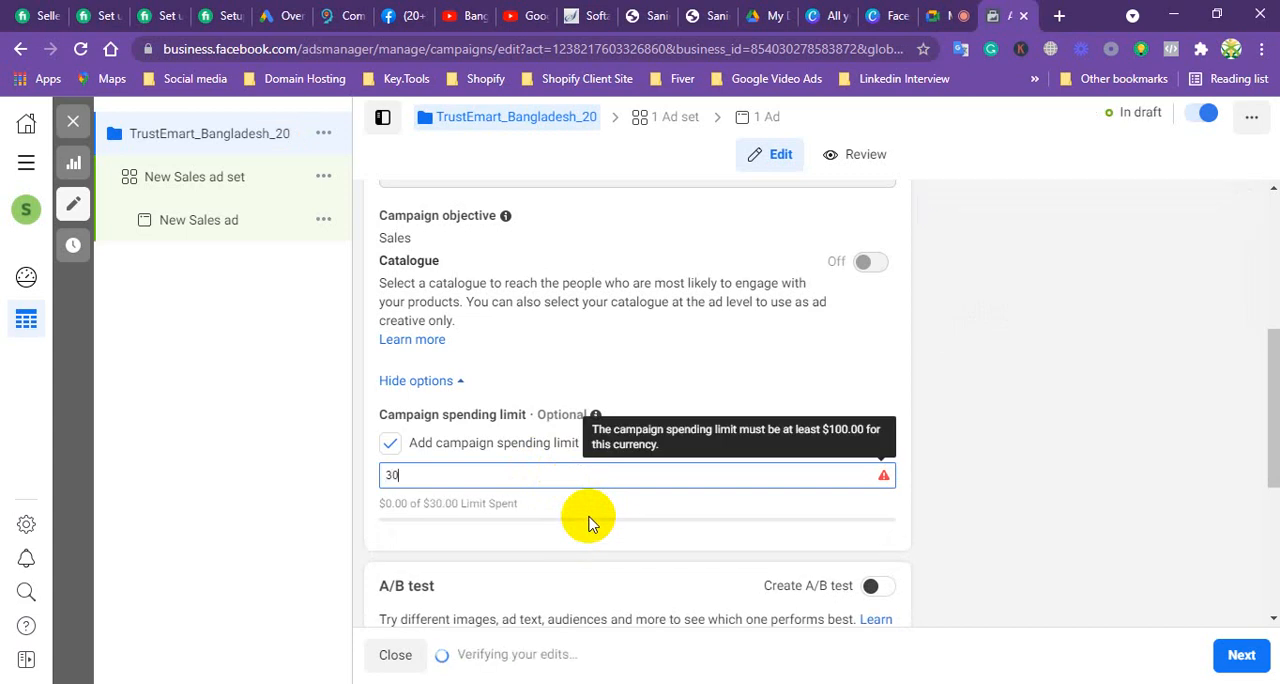
pyautogui.press('BackSpace')
pyautogui.press('BackSpace')
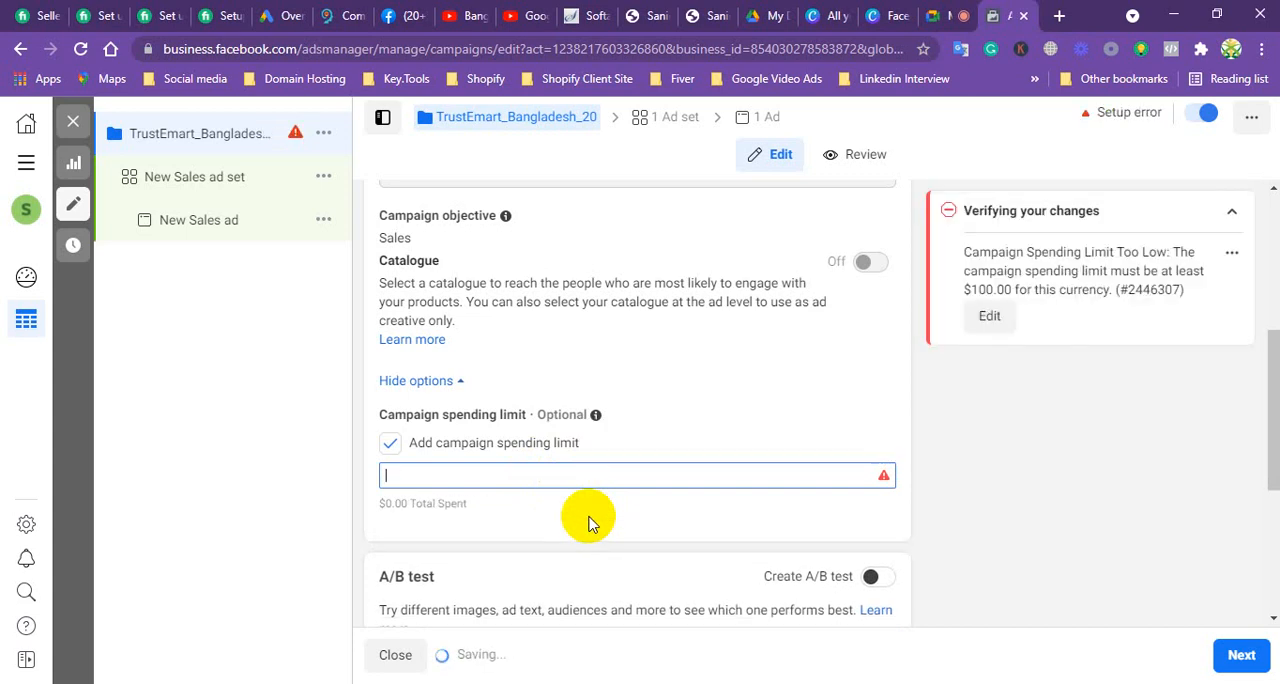
# Step: Try campaign spending limits of 50 and 80, clearing each amount again
pyautogui.write('50')
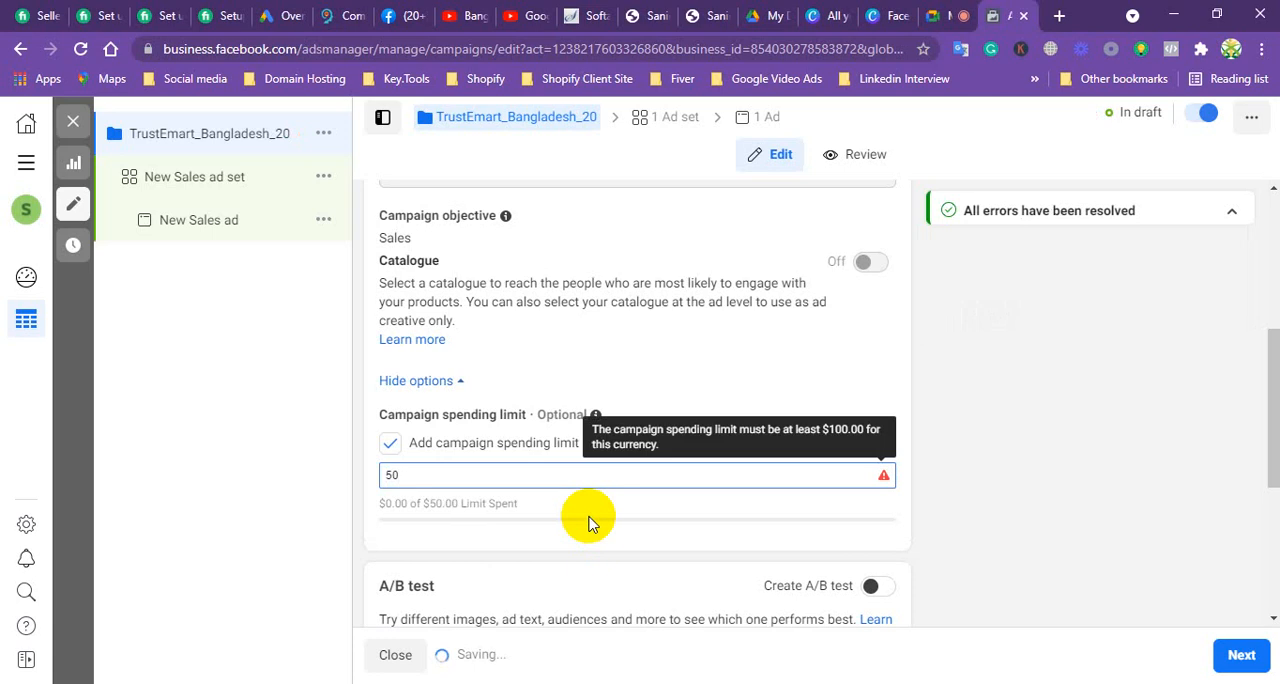
pyautogui.click(590, 522)
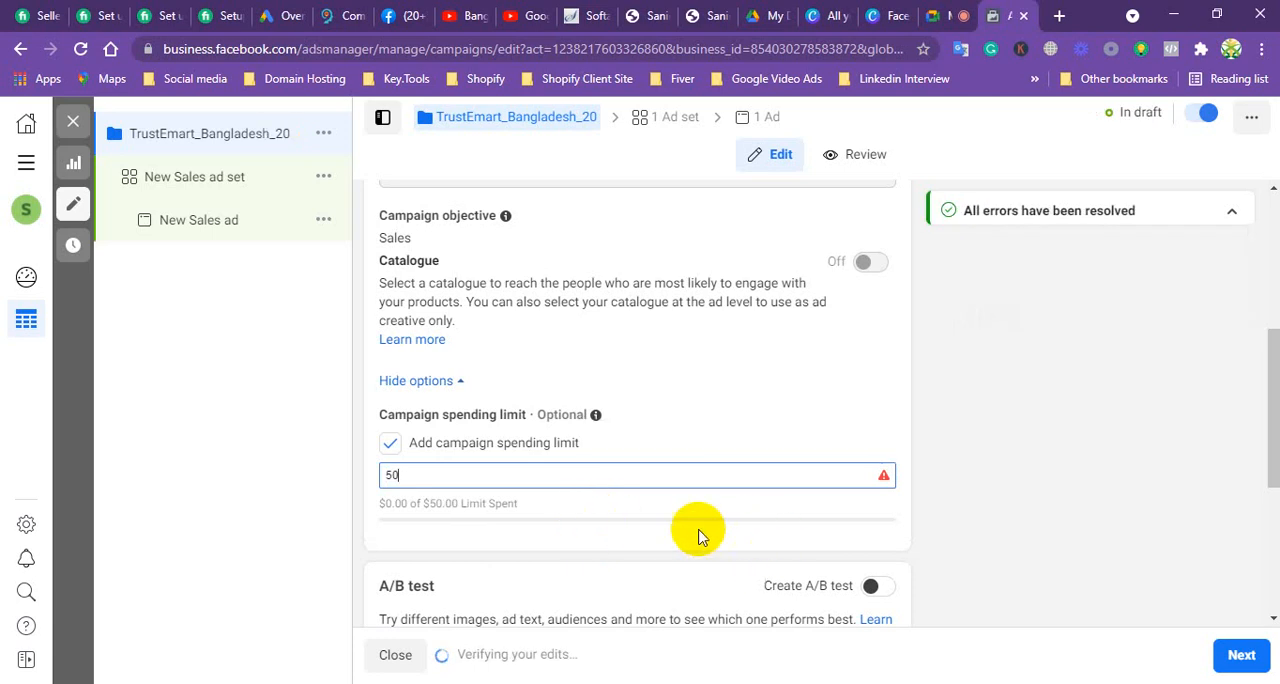
pyautogui.click(533, 471)
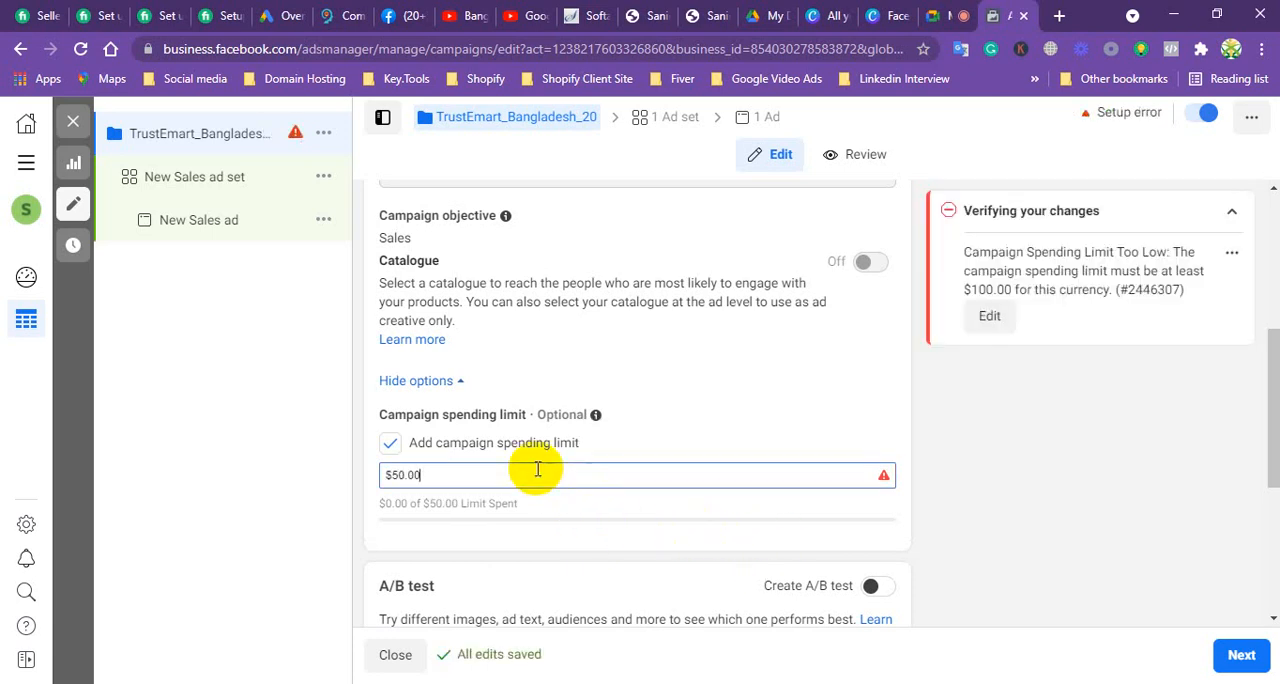
pyautogui.press('BackSpace')
pyautogui.press('BackSpace')
pyautogui.press('BackSpace')
pyautogui.press('BackSpace')
pyautogui.press('BackSpace')
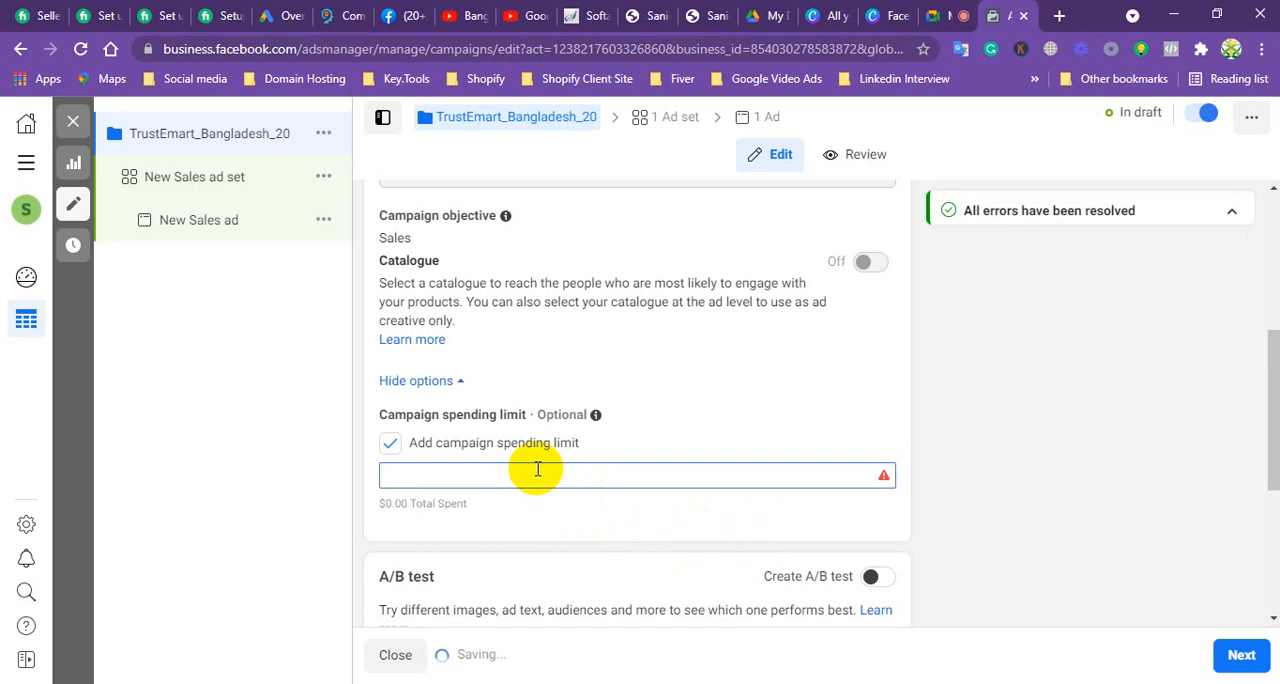
pyautogui.write('80')
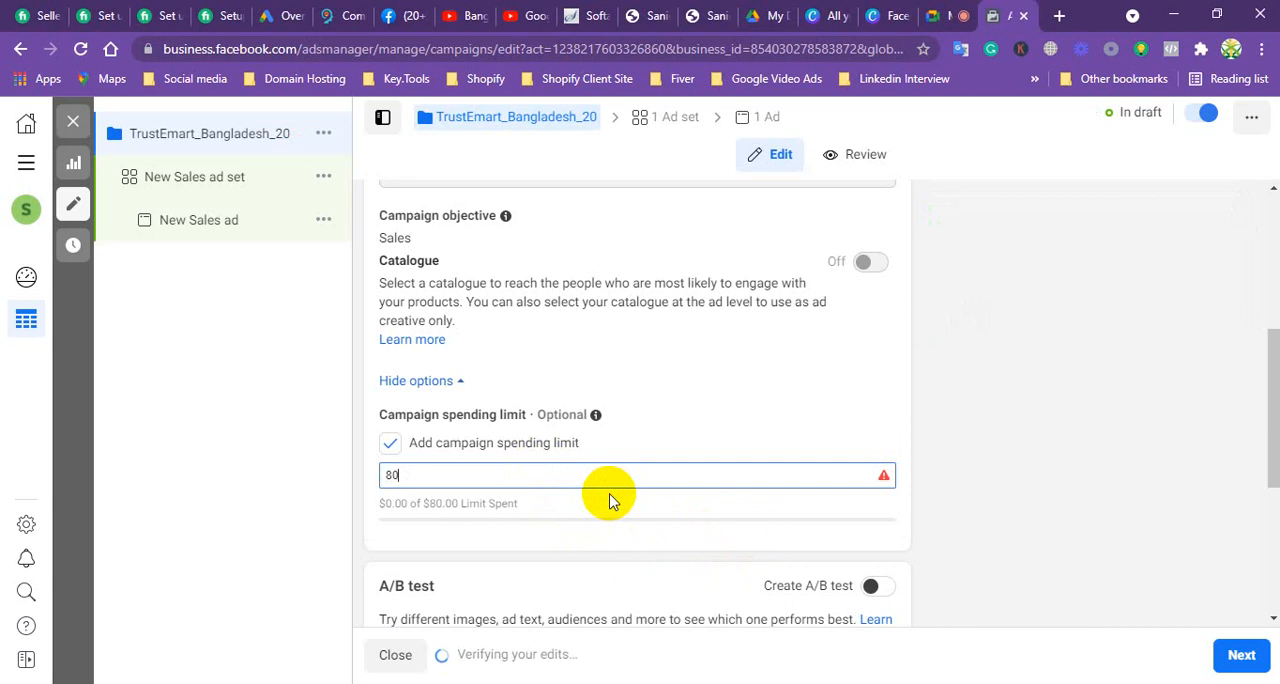
pyautogui.press('BackSpace')
pyautogui.press('BackSpace')
# Step: Enter 100 as the campaign spending limit, clear the amount, and disable the spending limit option
pyautogui.write('1')
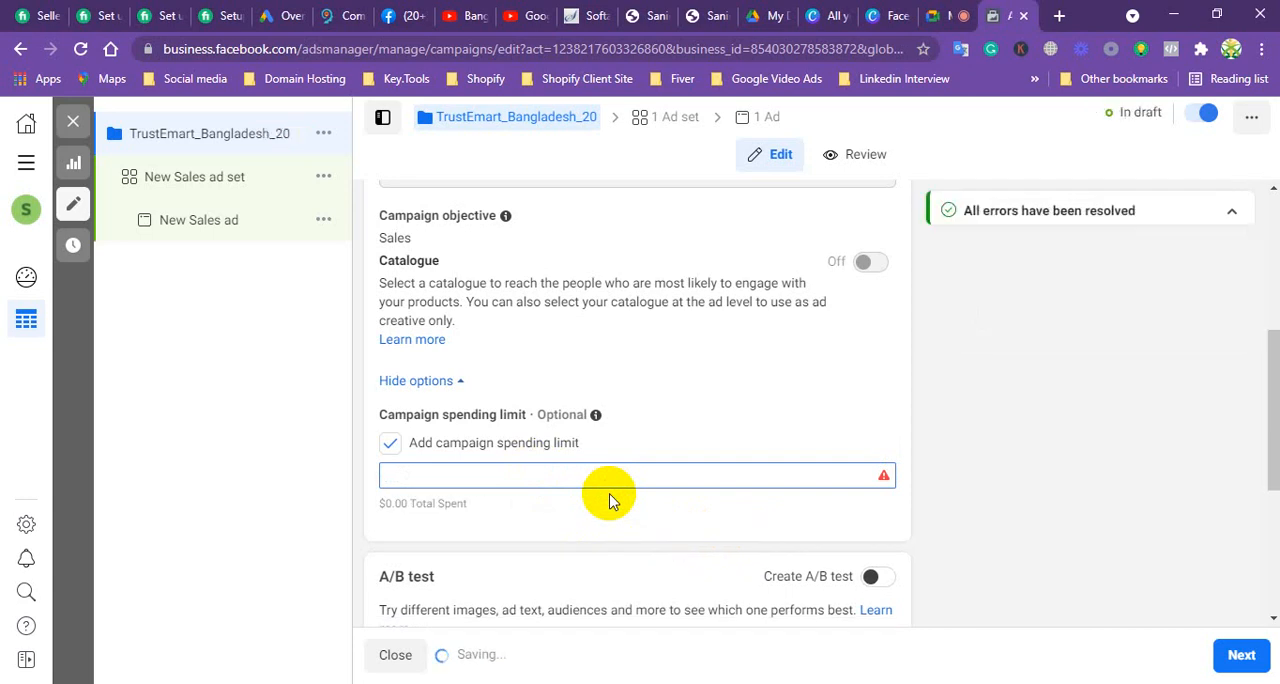
pyautogui.write('00')
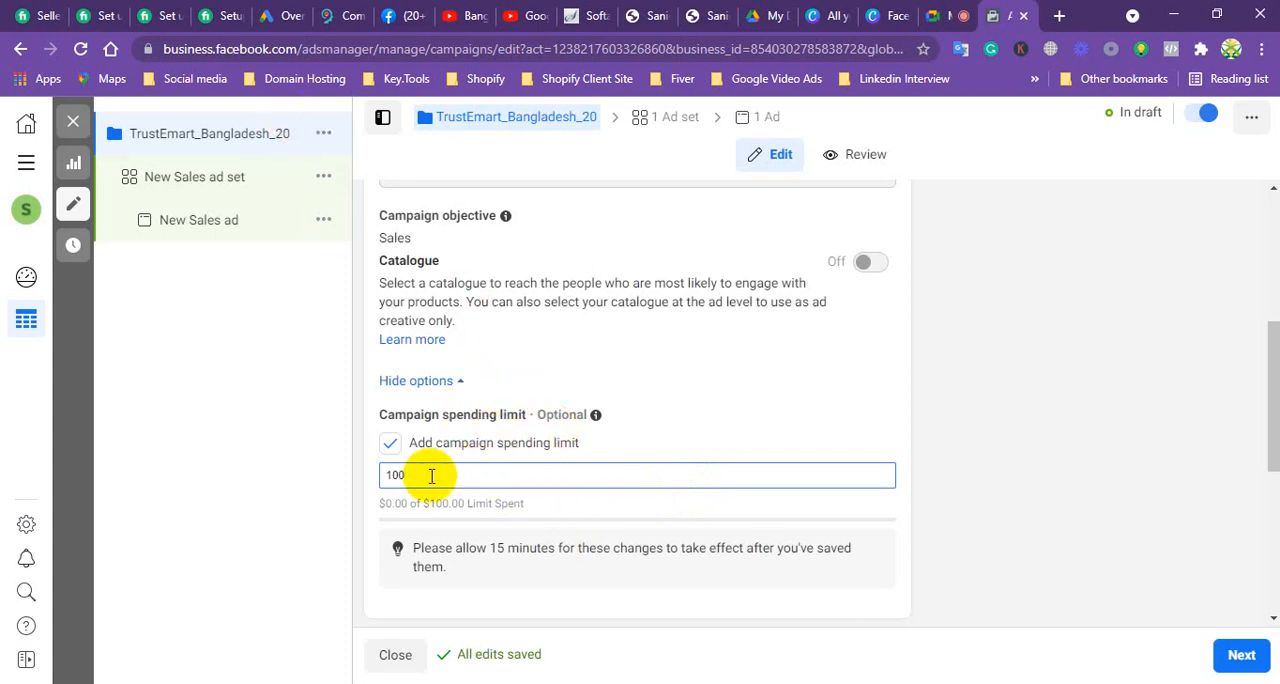
pyautogui.press('BackSpace')
pyautogui.press('BackSpace')
pyautogui.press('BackSpace')
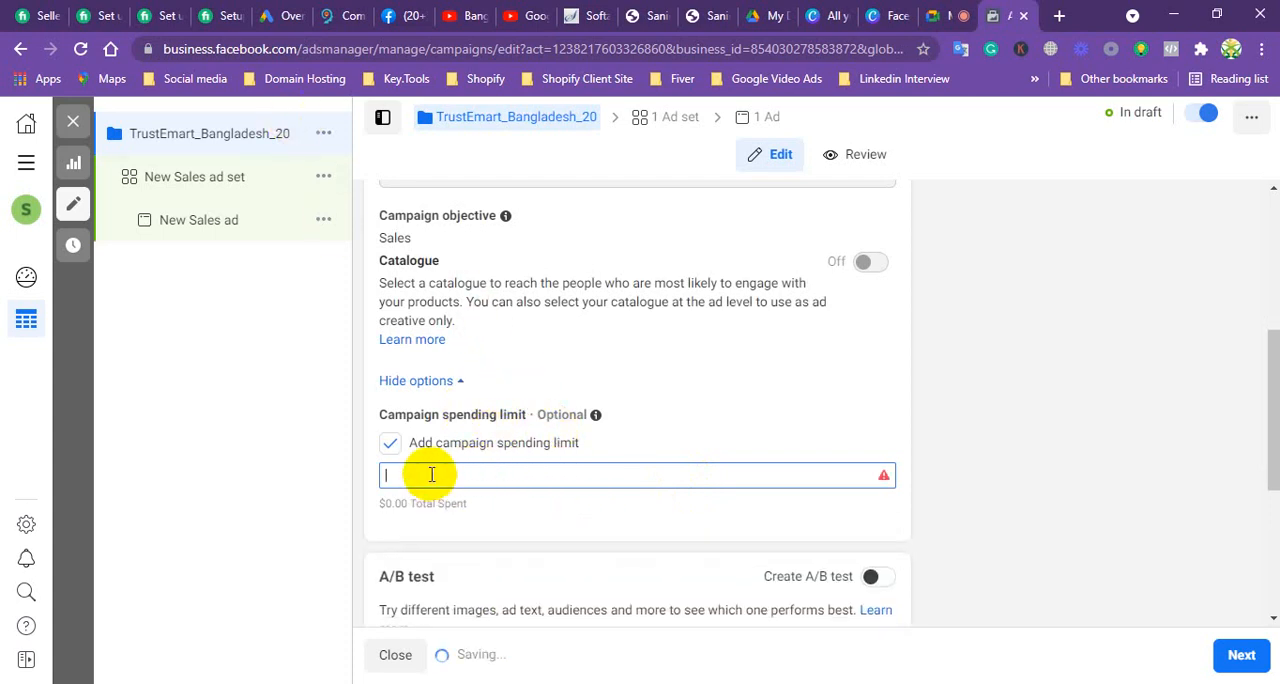
pyautogui.click(390, 443)
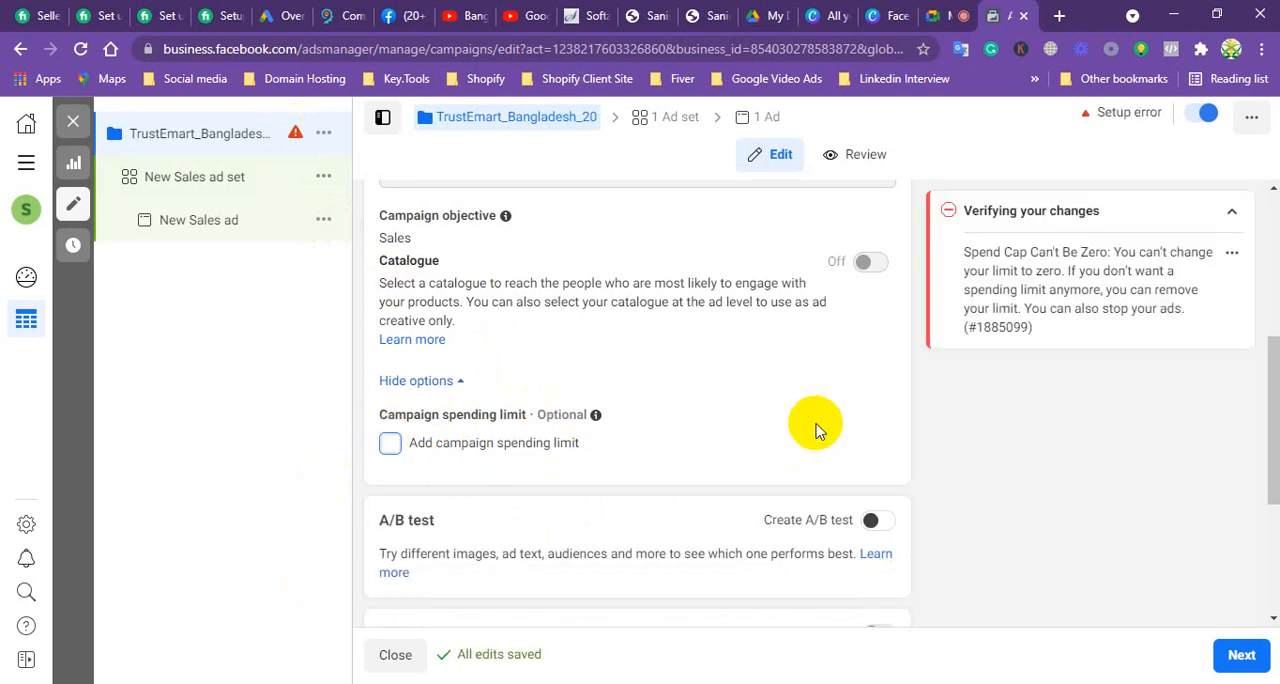
# Step: Enable the campaign spending limit again and set it to $100
pyautogui.scroll(-1, 817, 430)
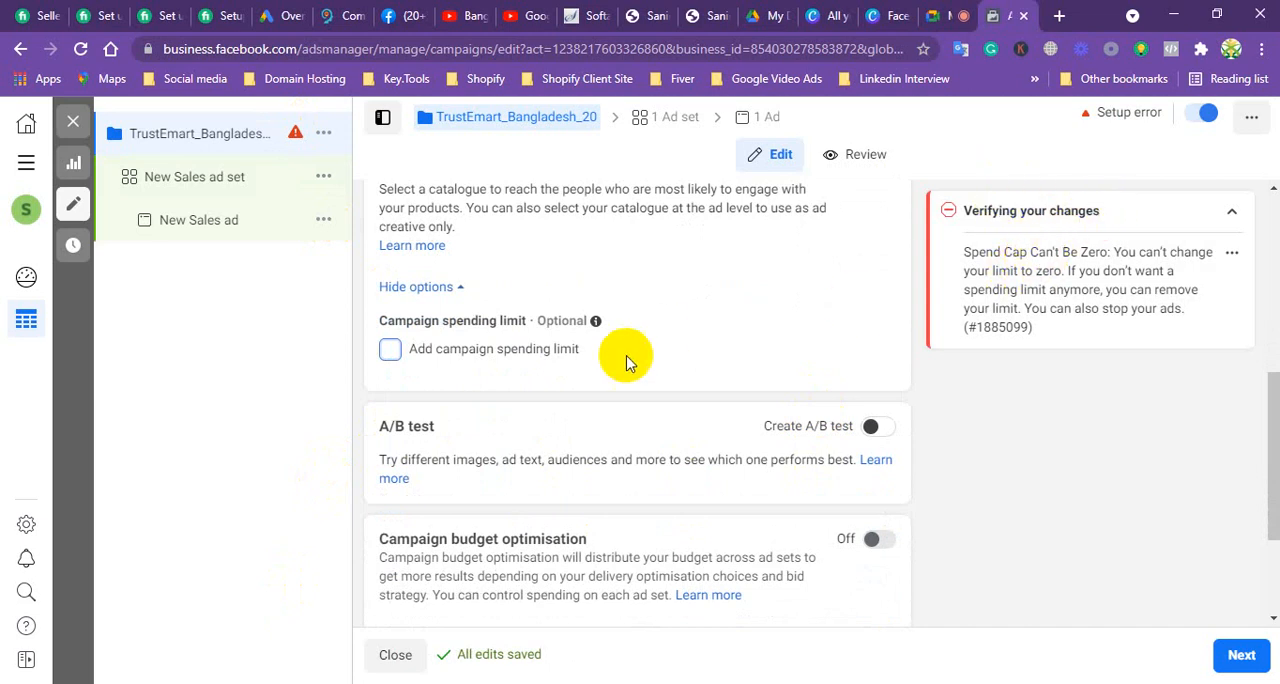
pyautogui.scroll(1, 551, 372)
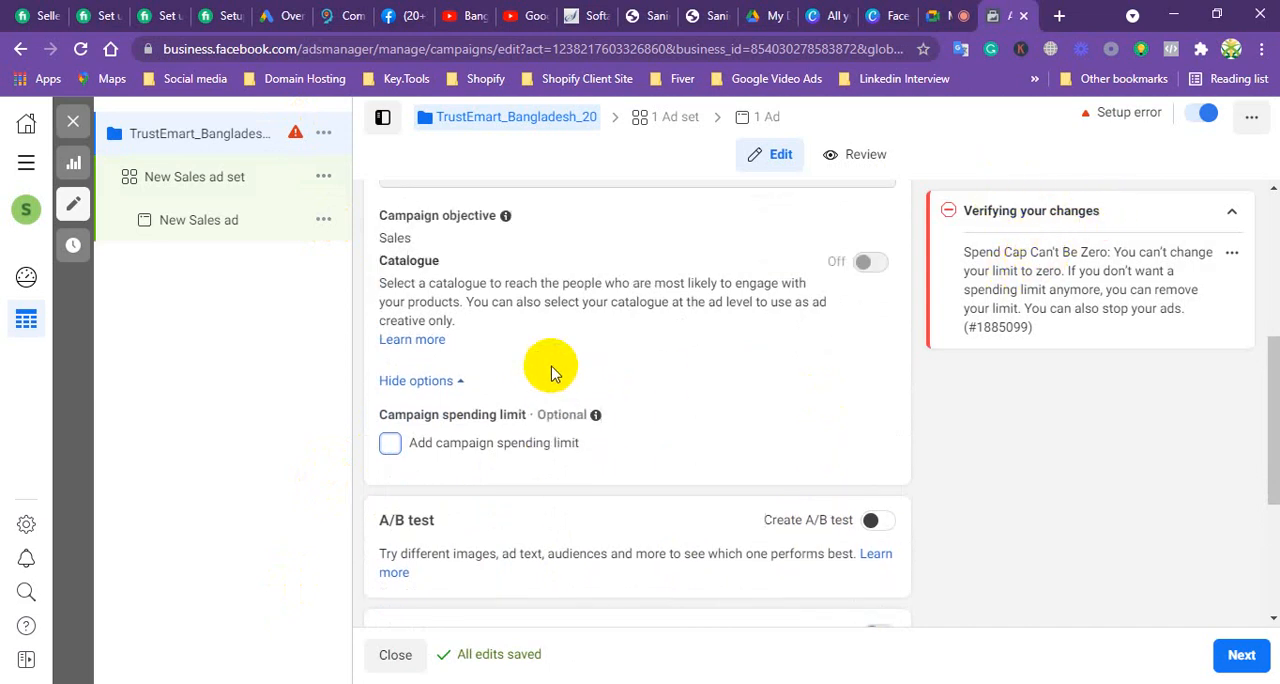
pyautogui.click(390, 442)
pyautogui.click(422, 483)
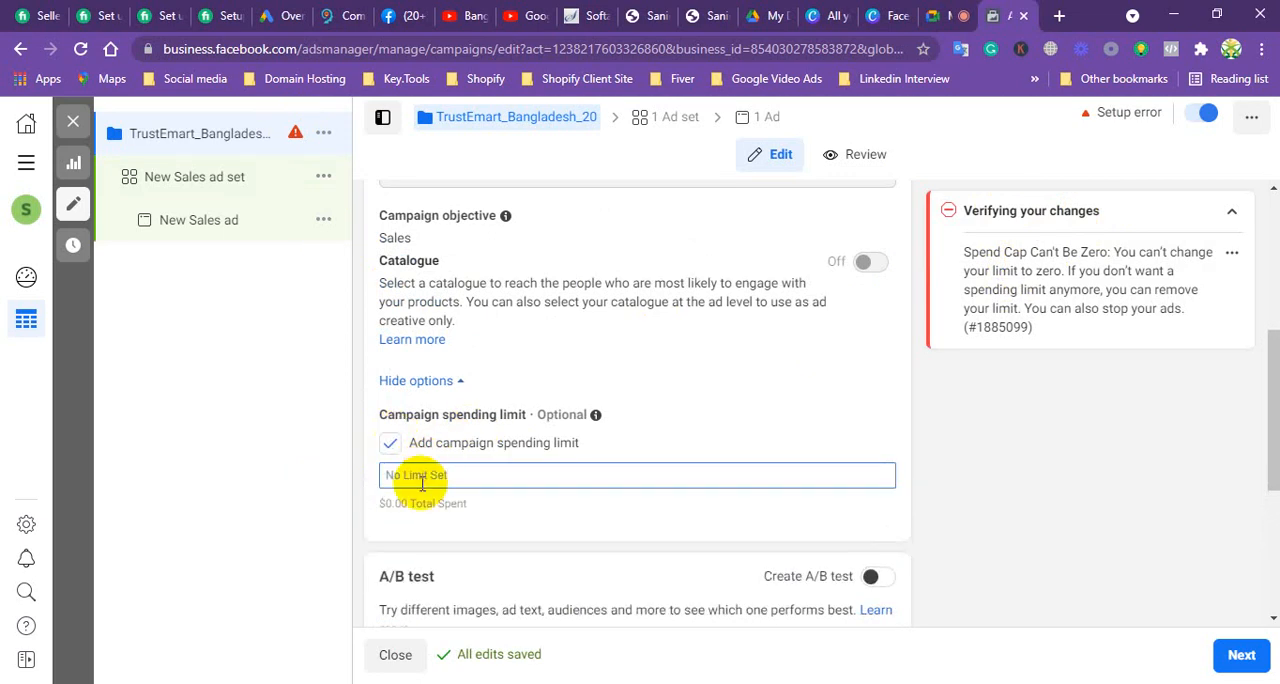
pyautogui.write('100')
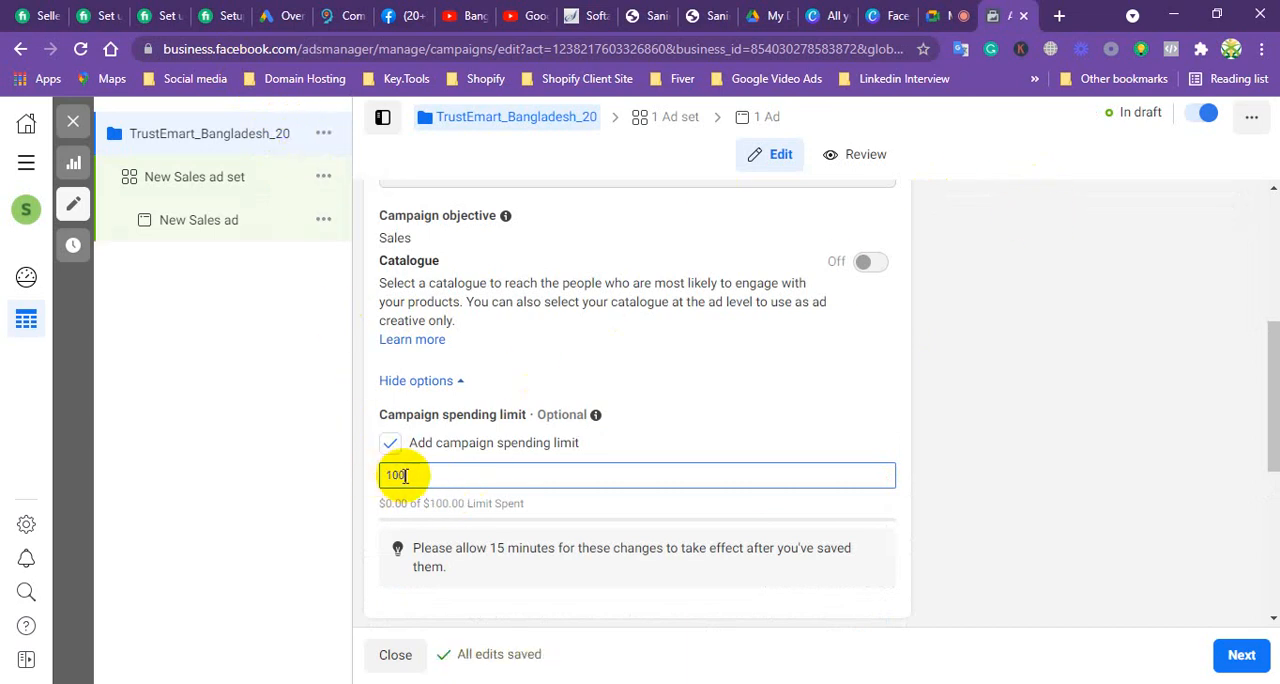
# Step: Examine the A/B test section beneath the campaign spending limit, briefly highlighting its heading
pyautogui.scroll(-1, 428, 455)
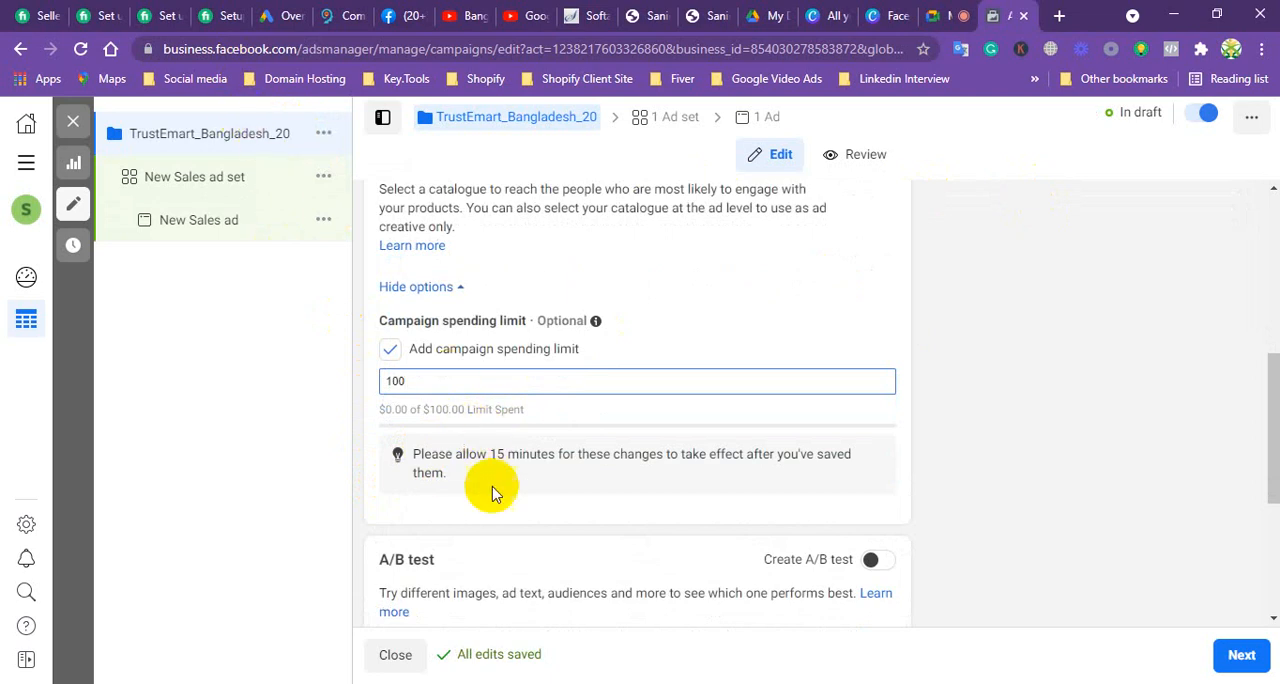
pyautogui.scroll(-1, 420, 470)
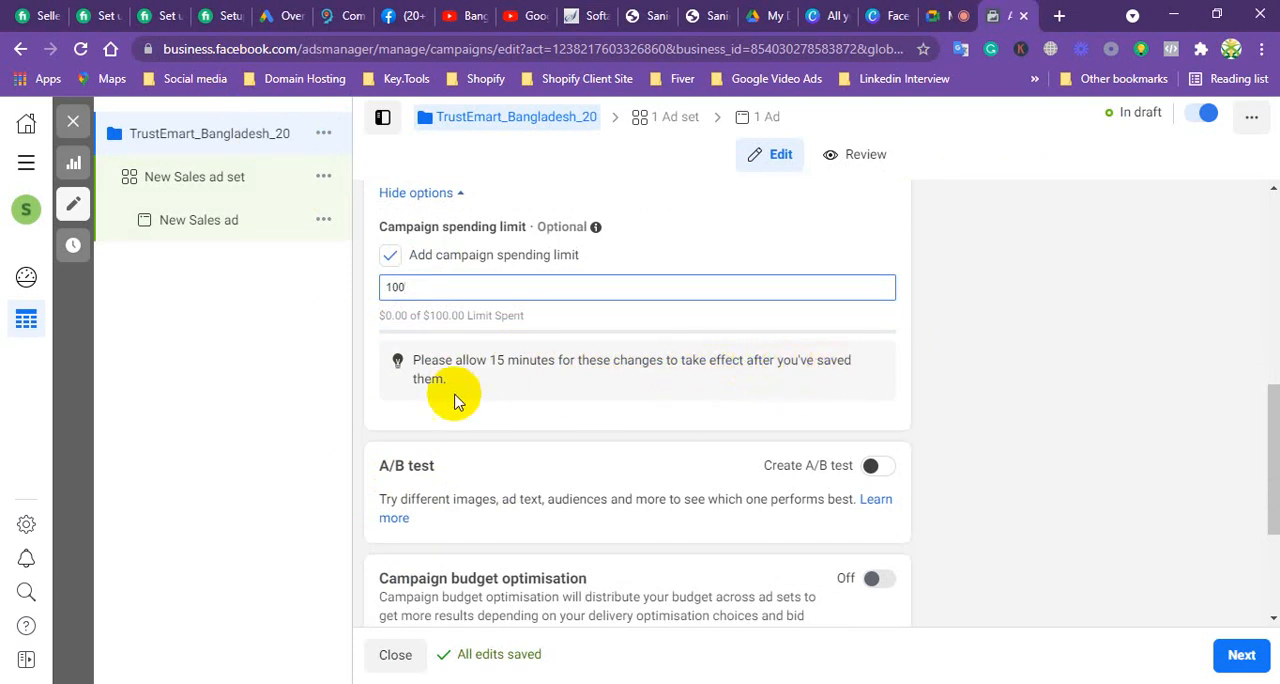
pyautogui.scroll(-1, 543, 466)
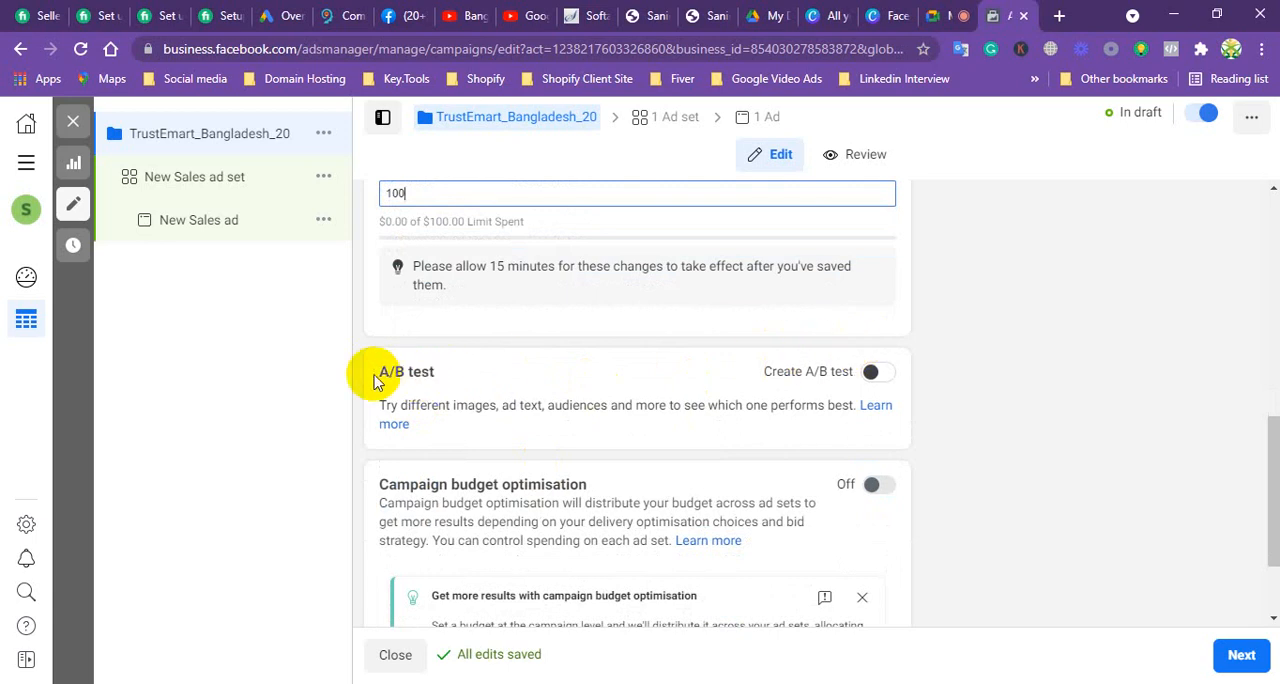
pyautogui.click(431, 371)
pyautogui.moveTo(431, 371); pyautogui.dragTo(380, 371)
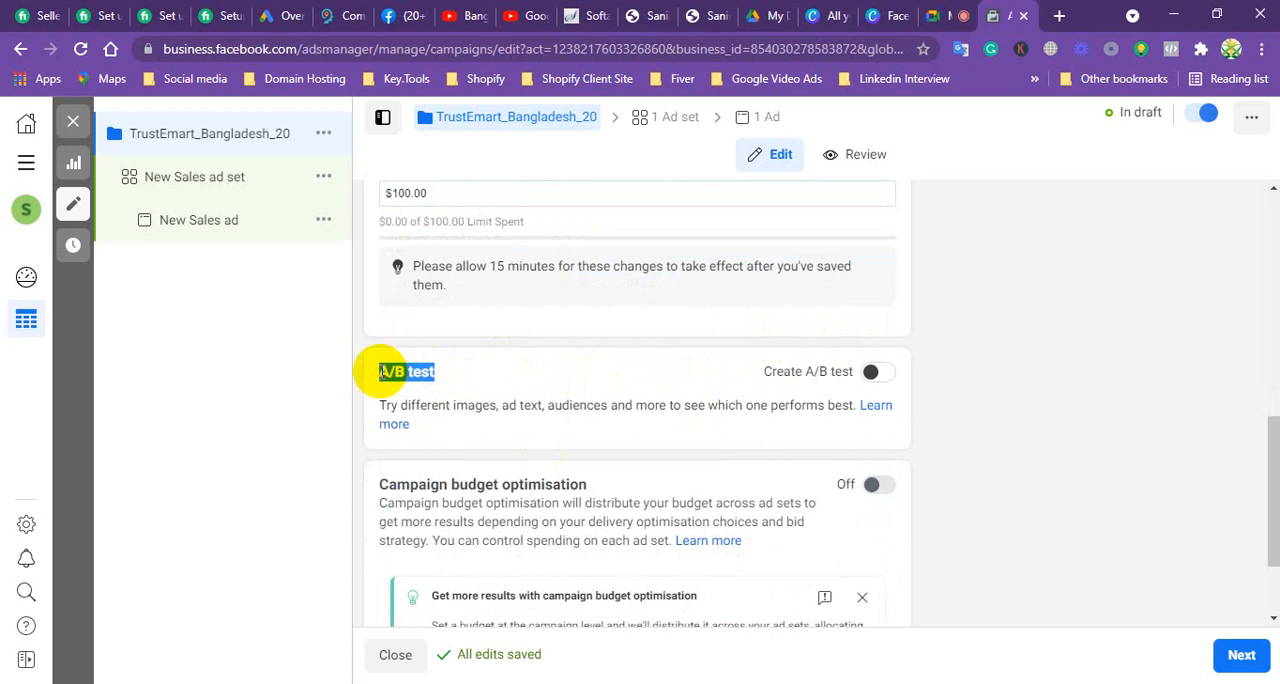
pyautogui.click(311, 370)
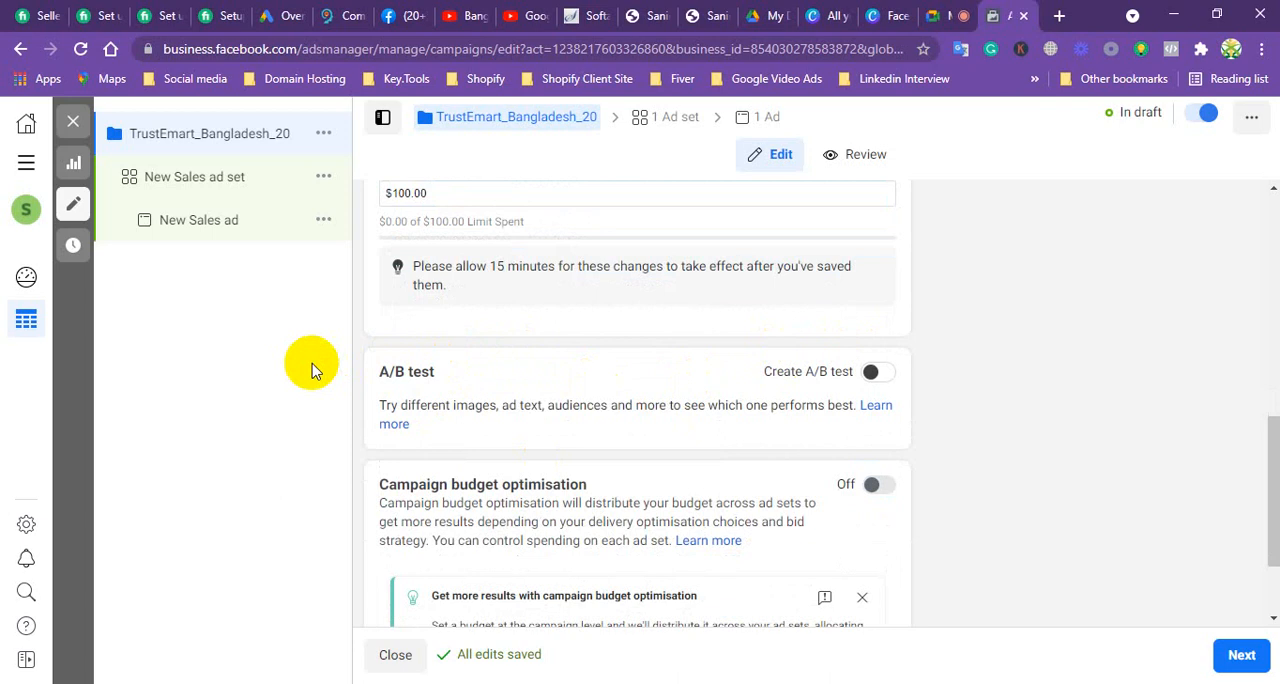
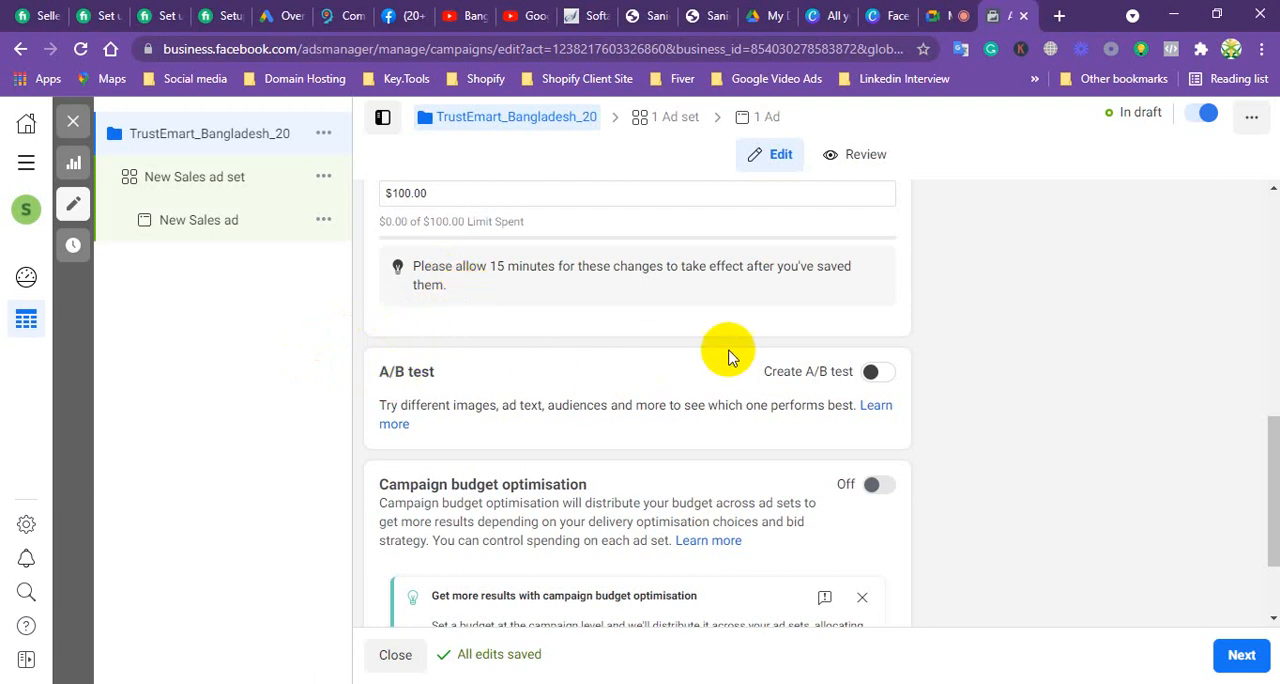
# Step: Enable the A/B test option for the campaign, check the note it adds, and disable the option again
pyautogui.click(871, 371)
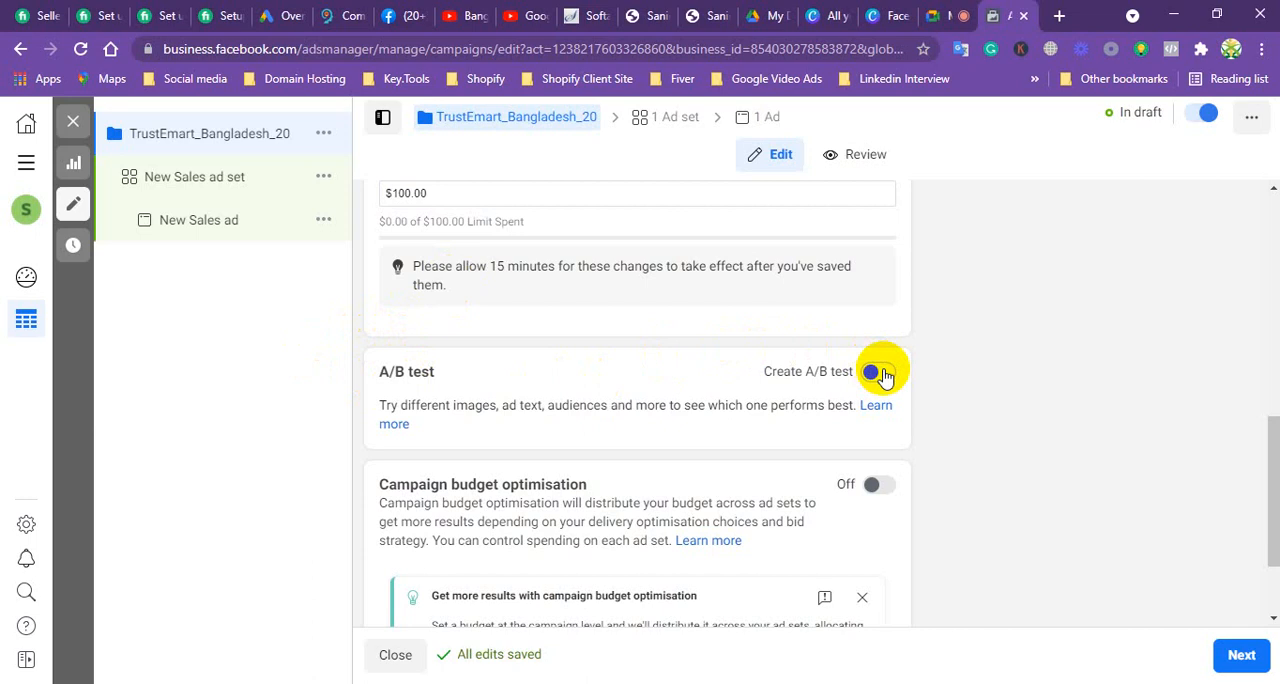
pyautogui.click(883, 374)
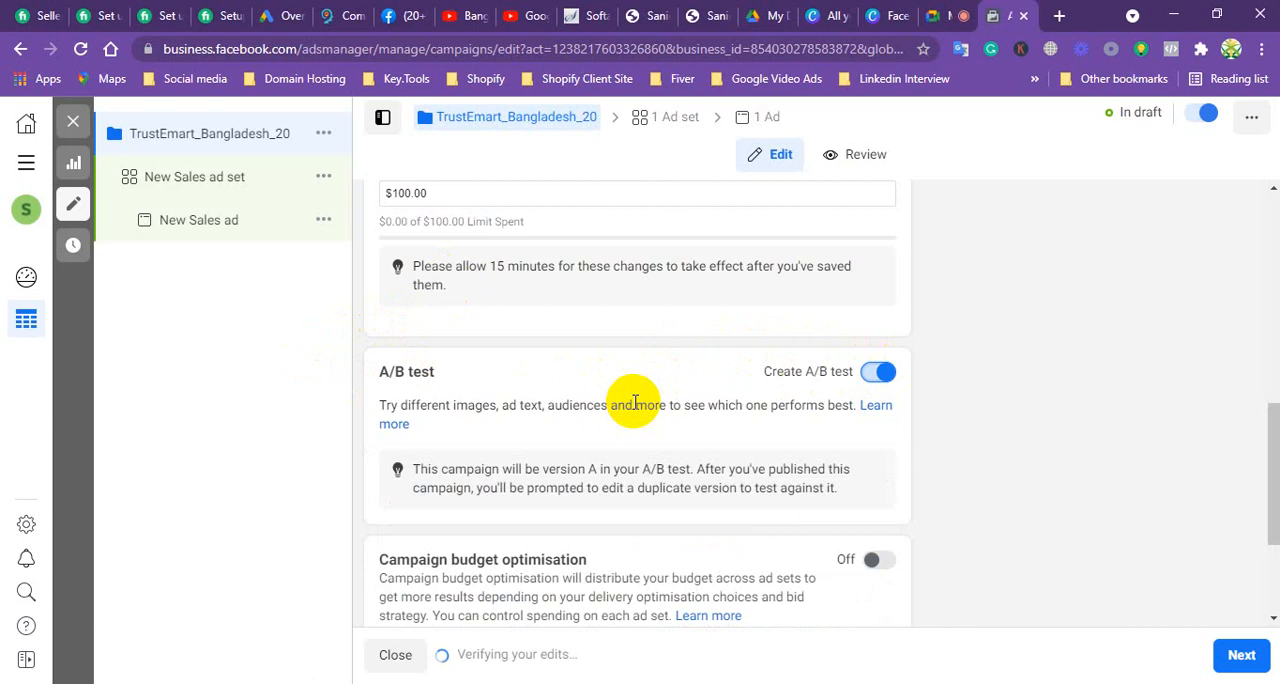
pyautogui.scroll(-1, 635, 403)
pyautogui.scroll(-1, 614, 394)
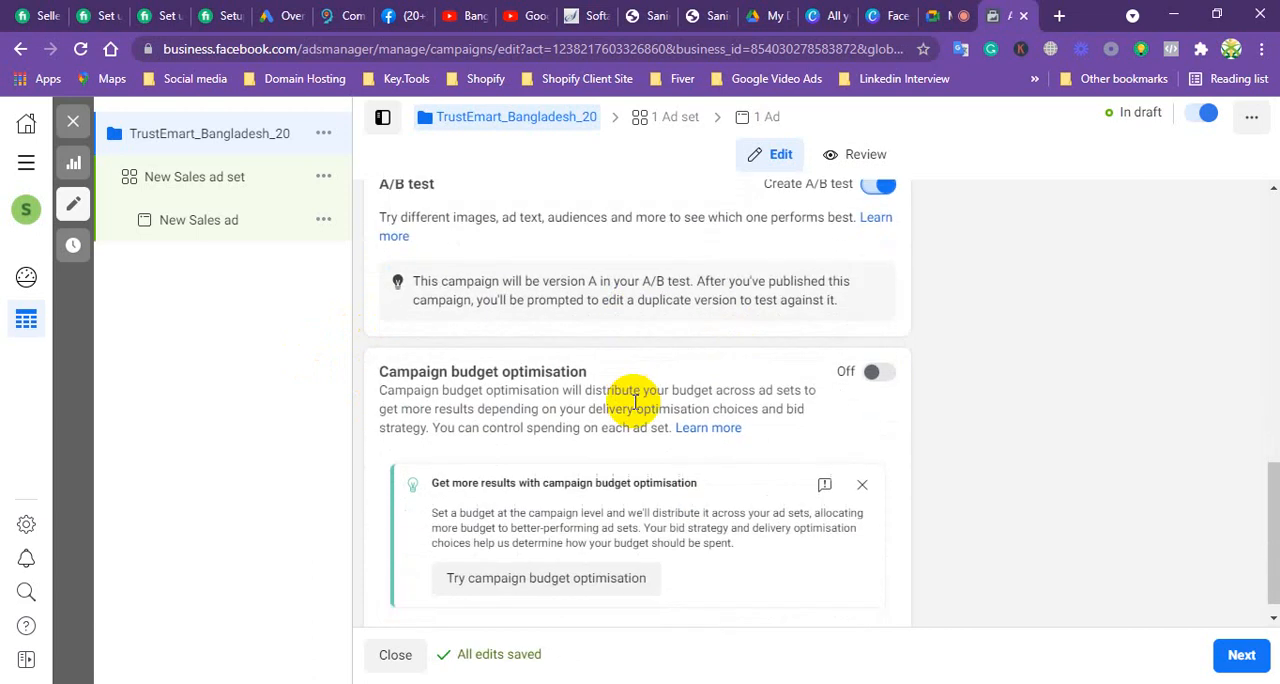
pyautogui.scroll(2, 631, 400)
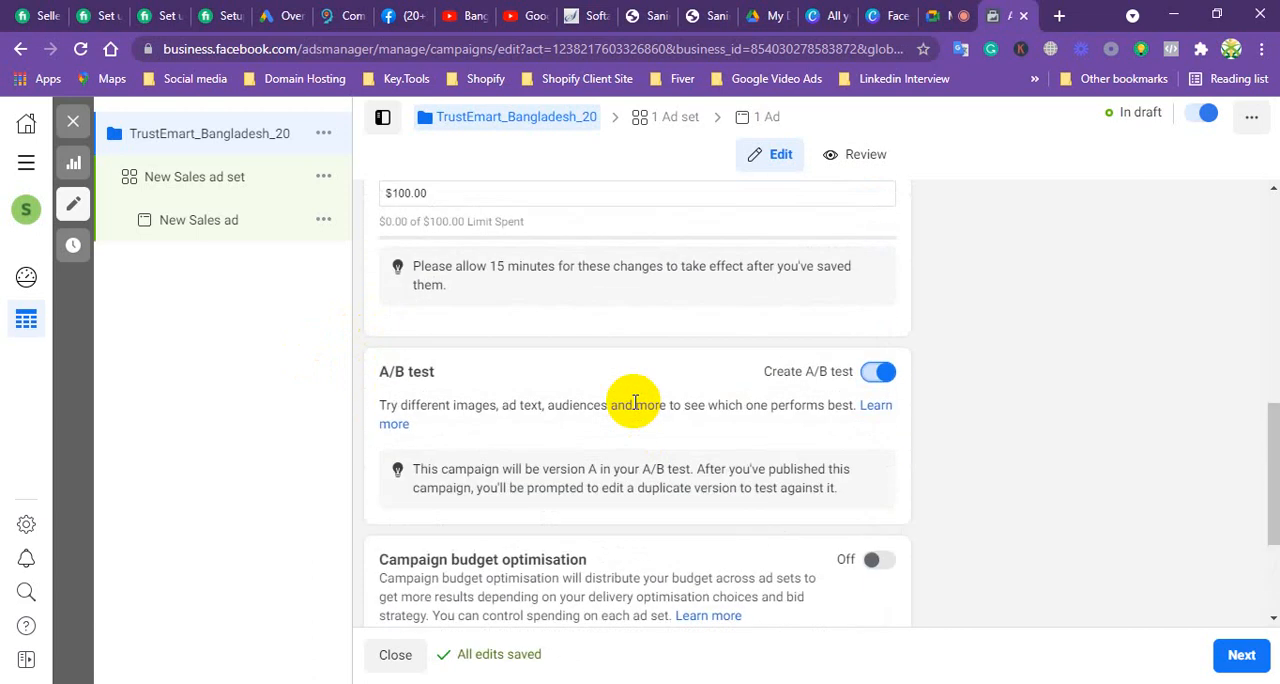
pyautogui.click(870, 376)
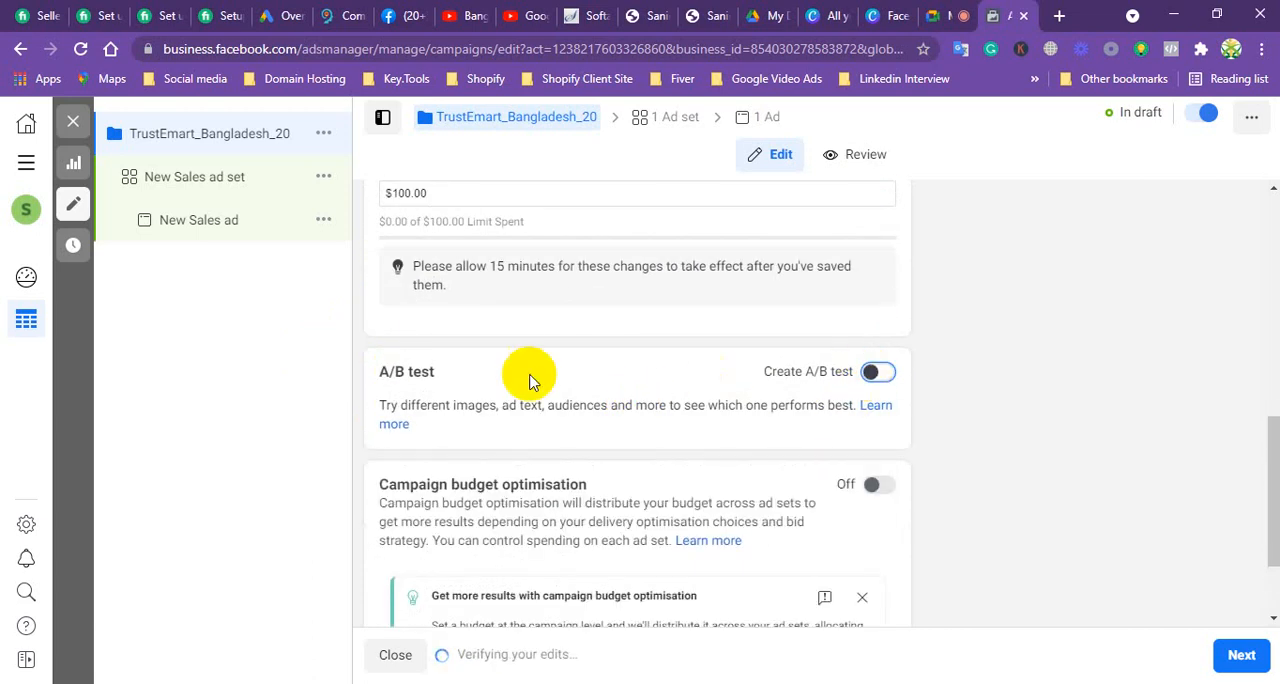
# Step: Turn on campaign budget optimisation for the campaign
pyautogui.scroll(-1, 380, 450)
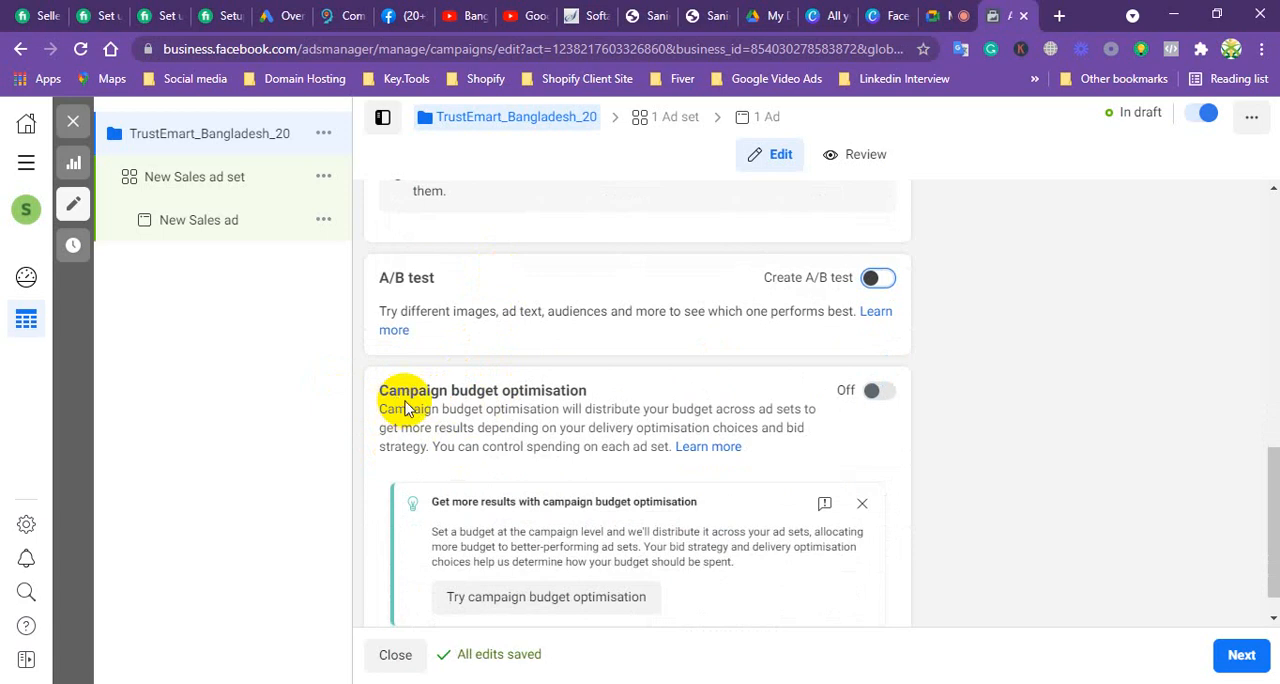
pyautogui.click(884, 392)
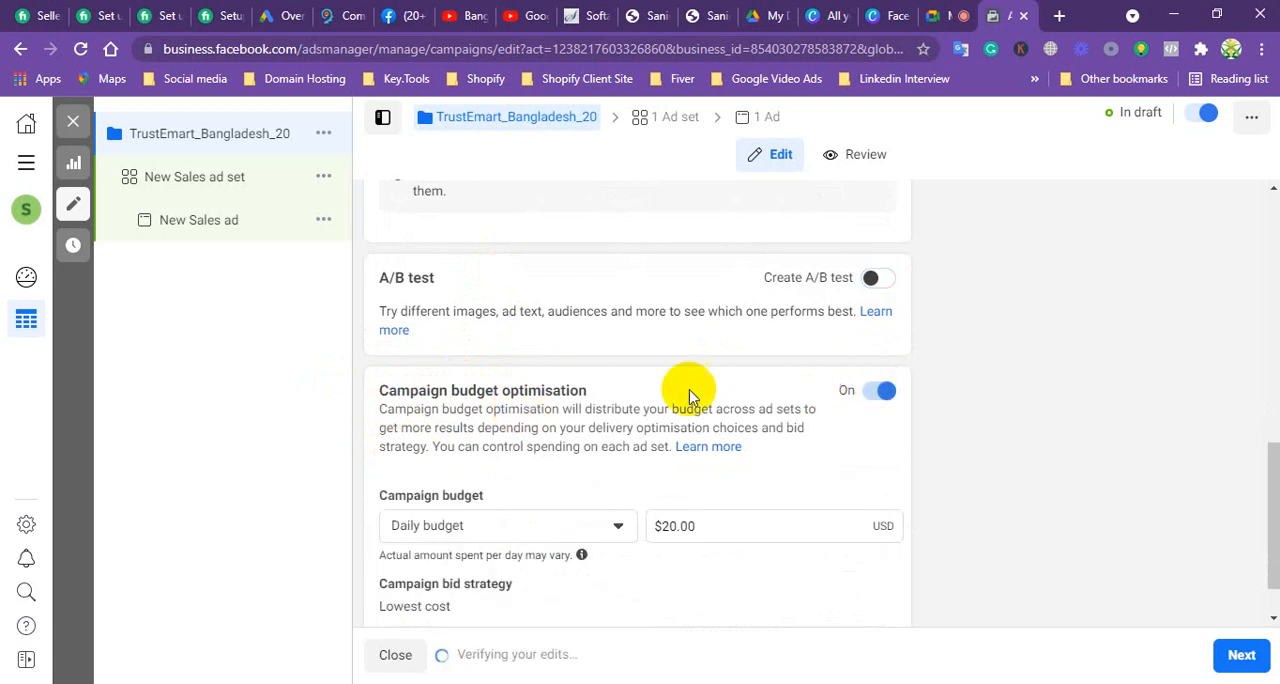
pyautogui.scroll(-1, 508, 426)
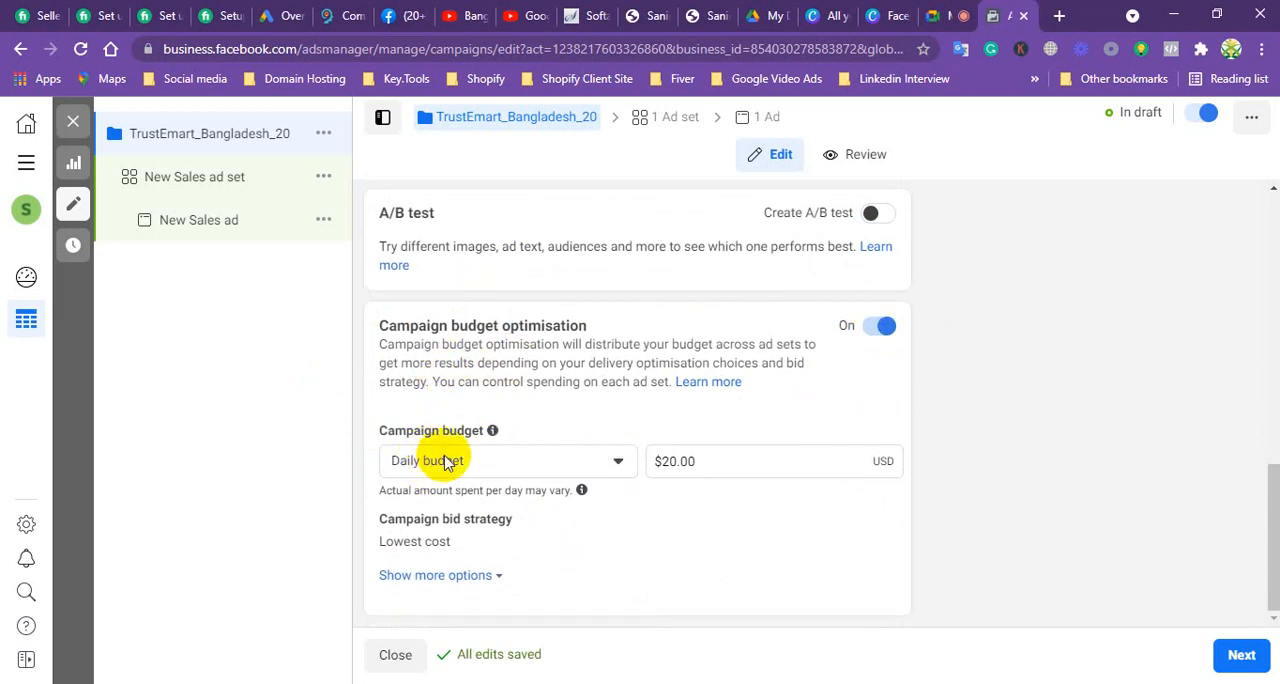
# Step: Try Lifetime budget as the campaign budget type and switch back to Daily budget
pyautogui.click(615, 462)
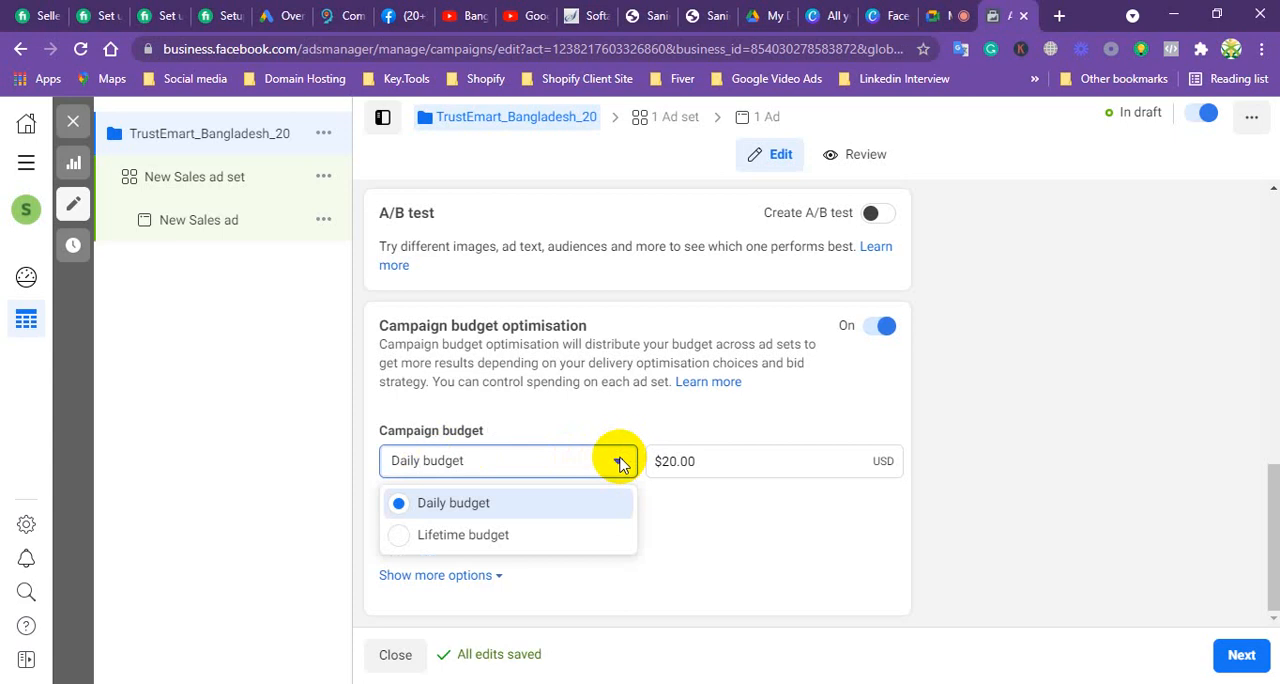
pyautogui.click(463, 535)
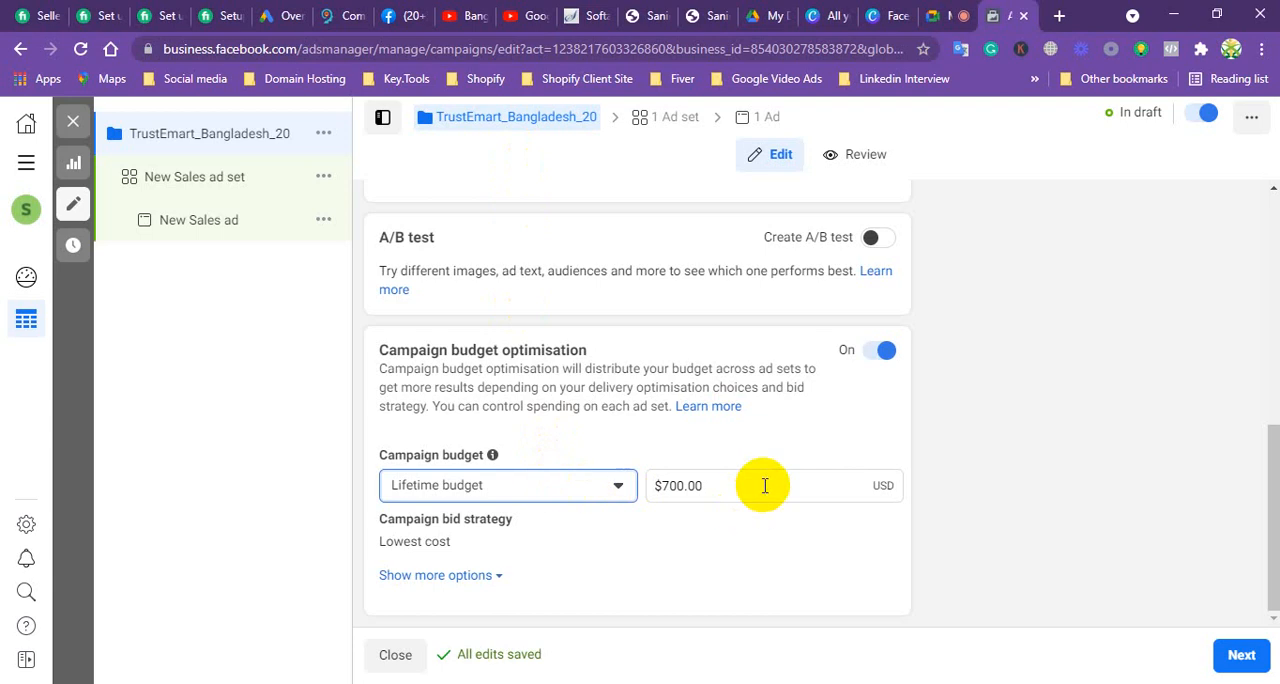
pyautogui.click(617, 490)
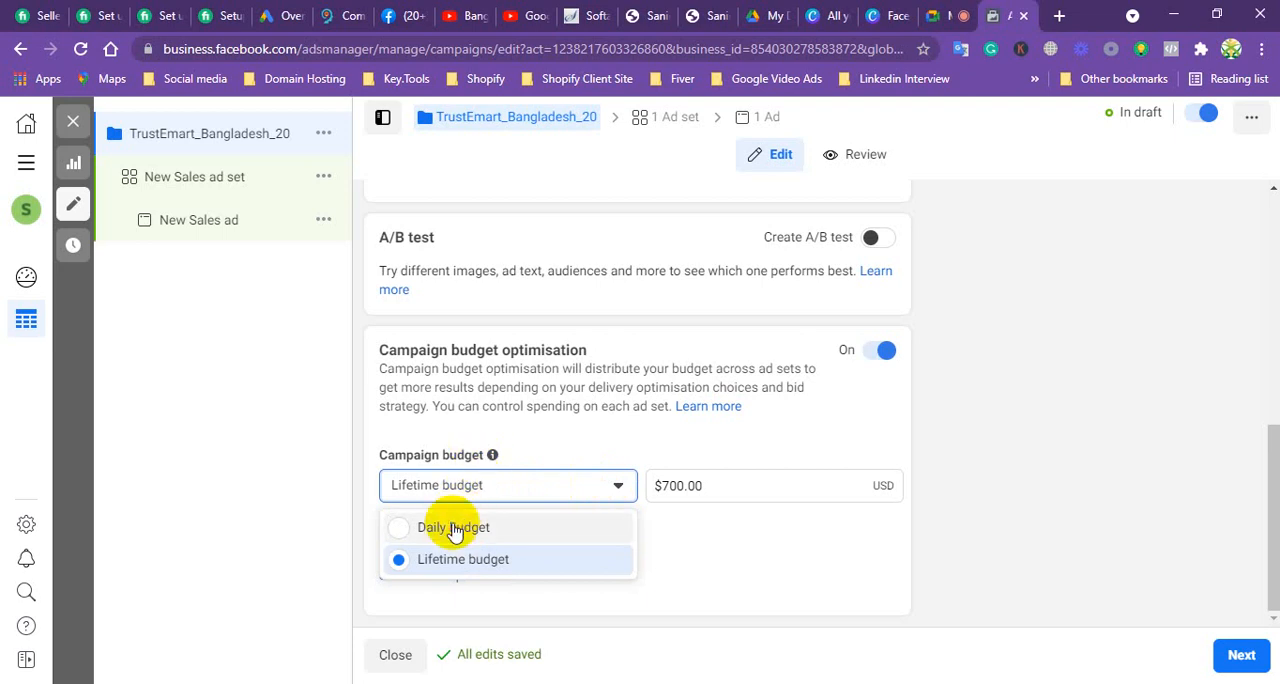
pyautogui.click(453, 528)
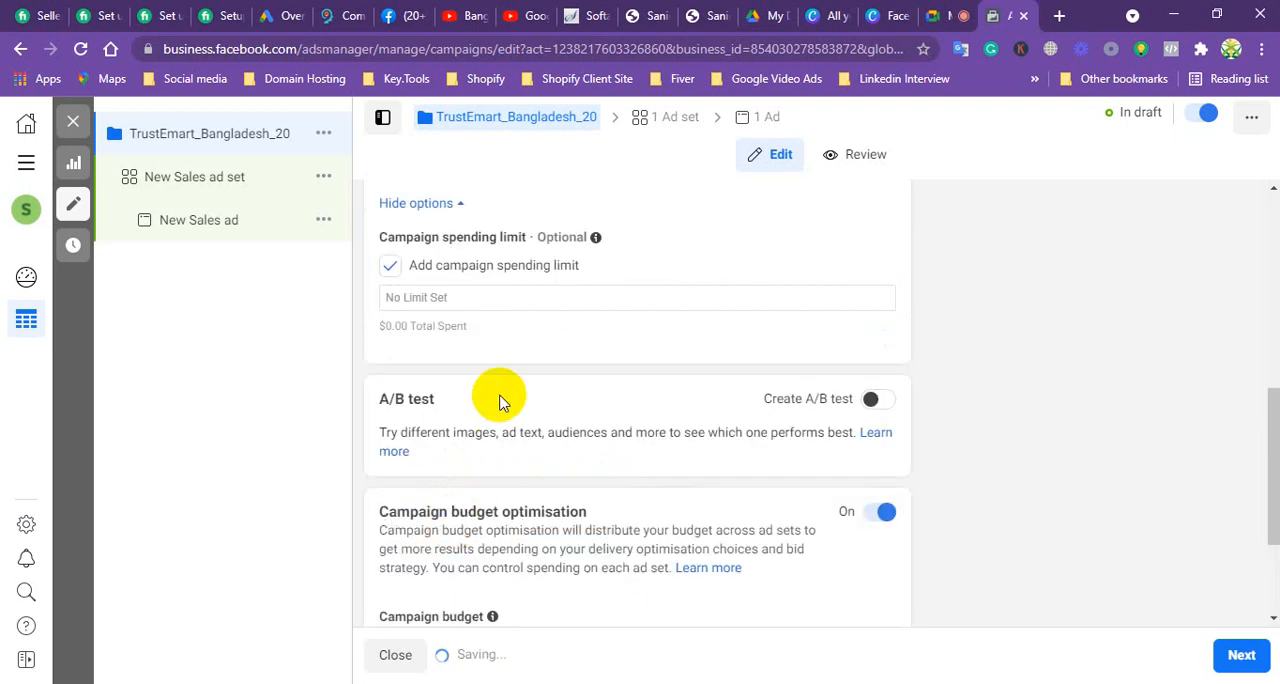
# Step: Set the campaign's daily budget to $5.00
pyautogui.scroll(-1, 502, 427)
pyautogui.scroll(-1, 502, 432)
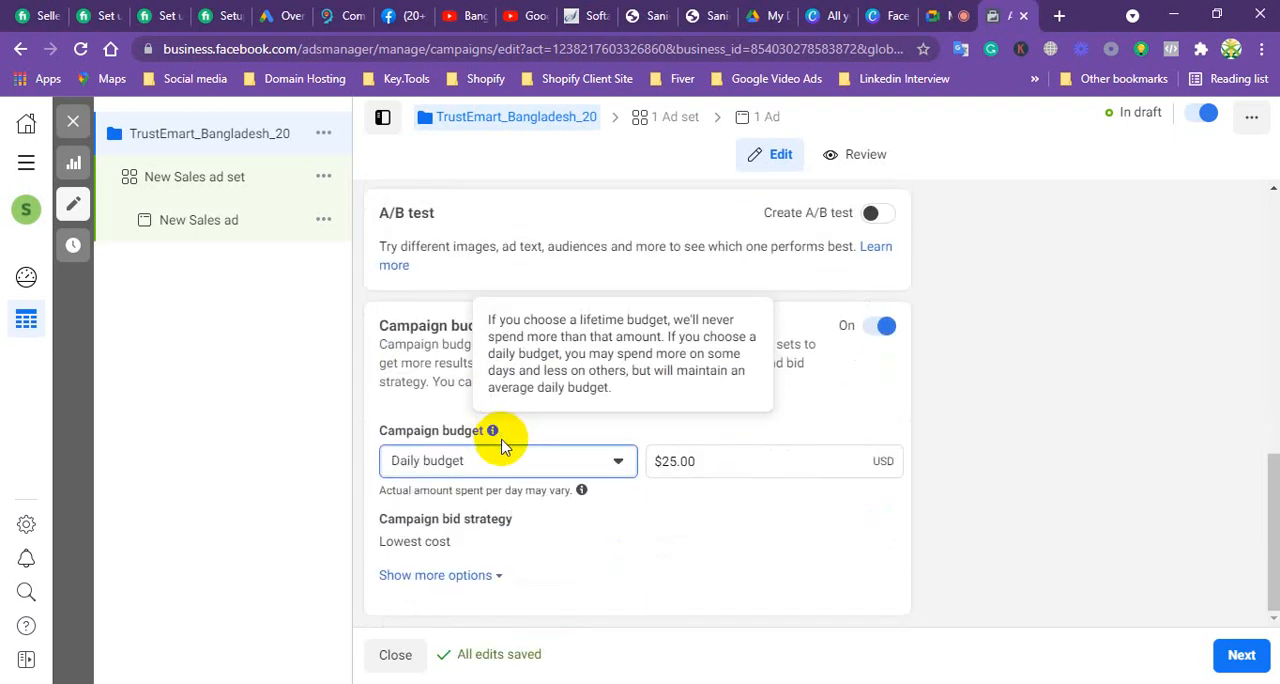
pyautogui.click(676, 461)
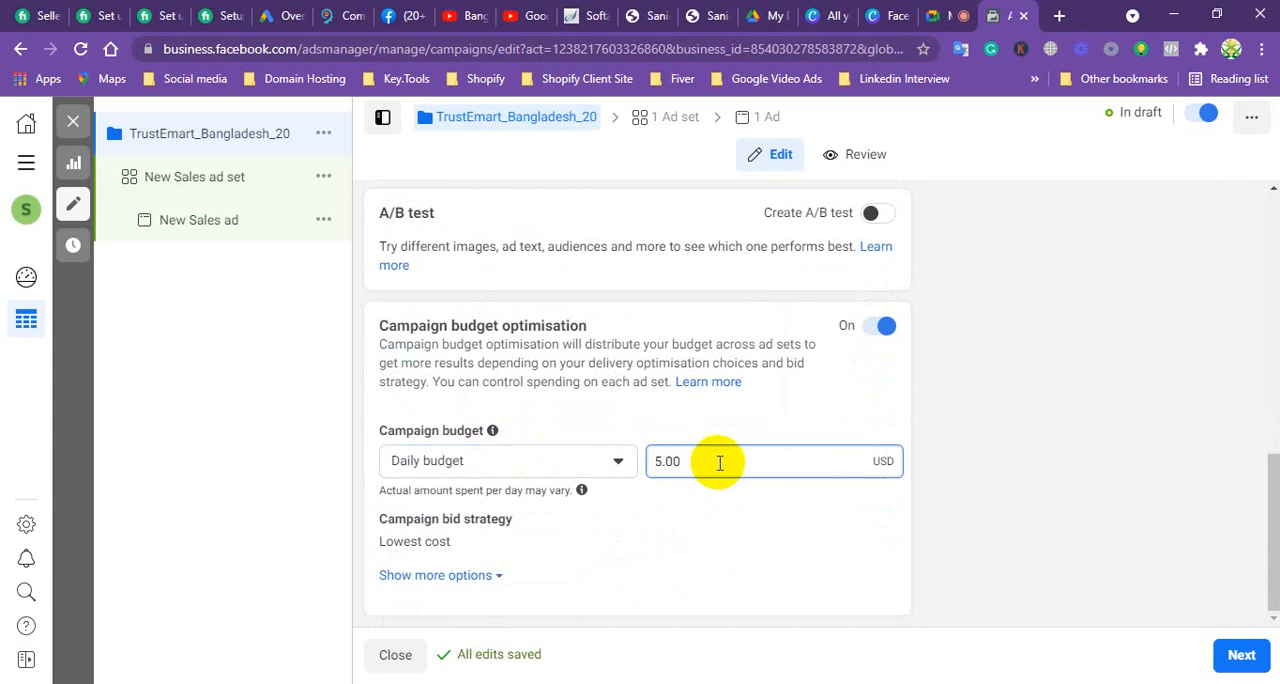
pyautogui.click(816, 512)
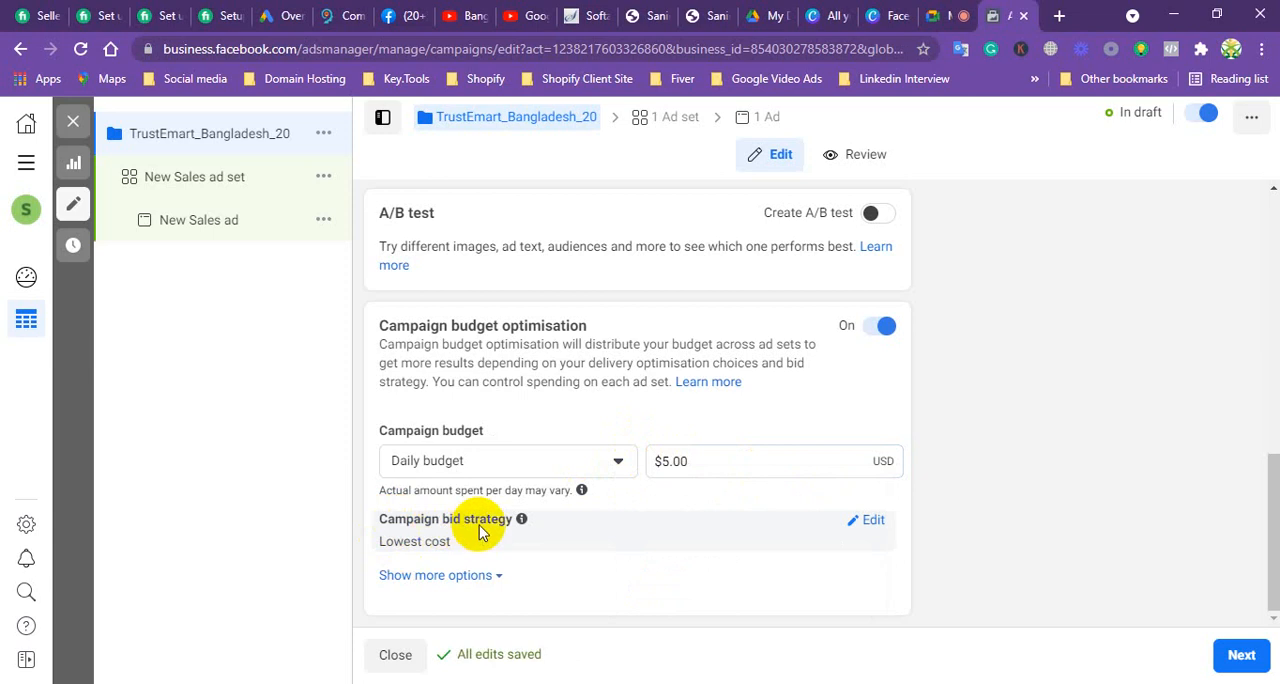
# Step: Open the campaign bid strategy for editing and expand the additional budget options down to ad scheduling
pyautogui.moveTo(519, 527)
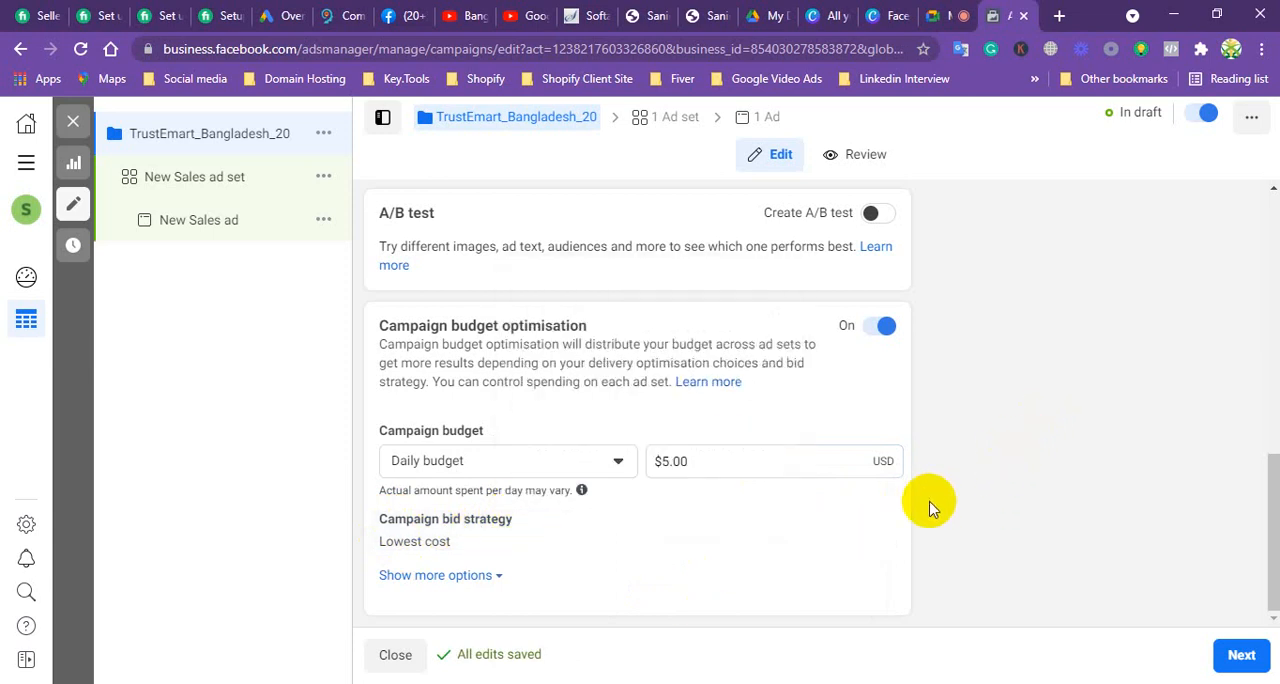
pyautogui.click(873, 522)
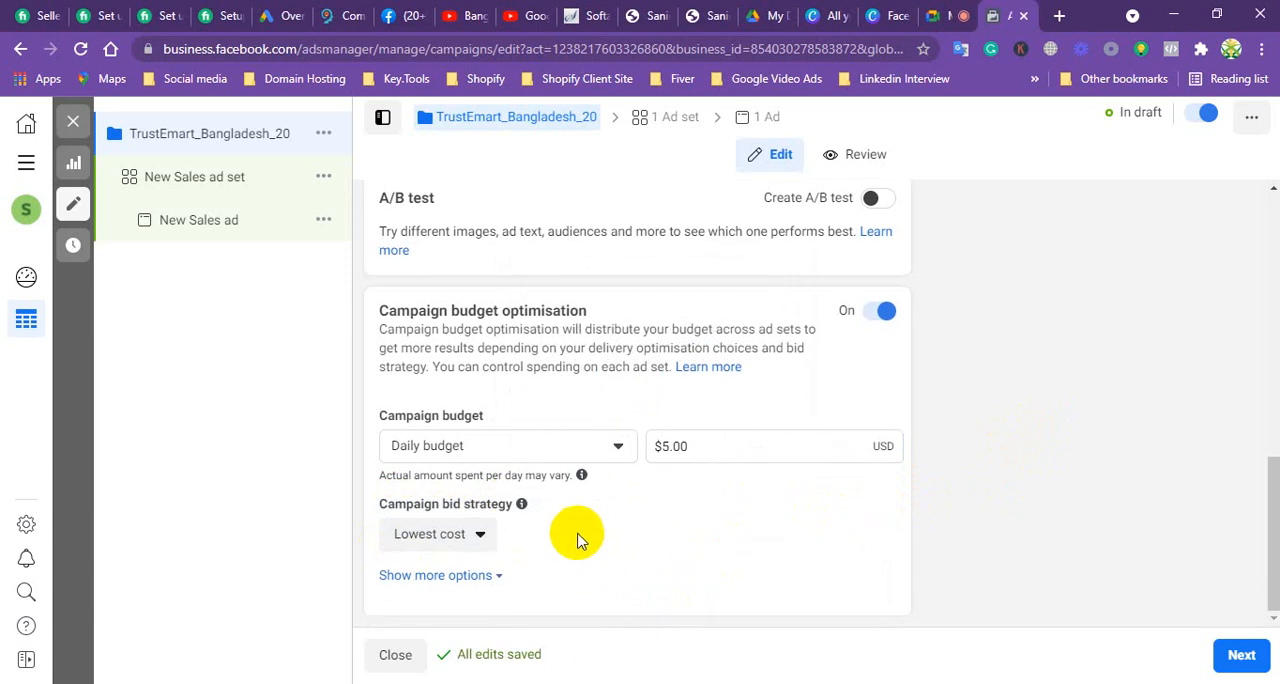
pyautogui.click(442, 577)
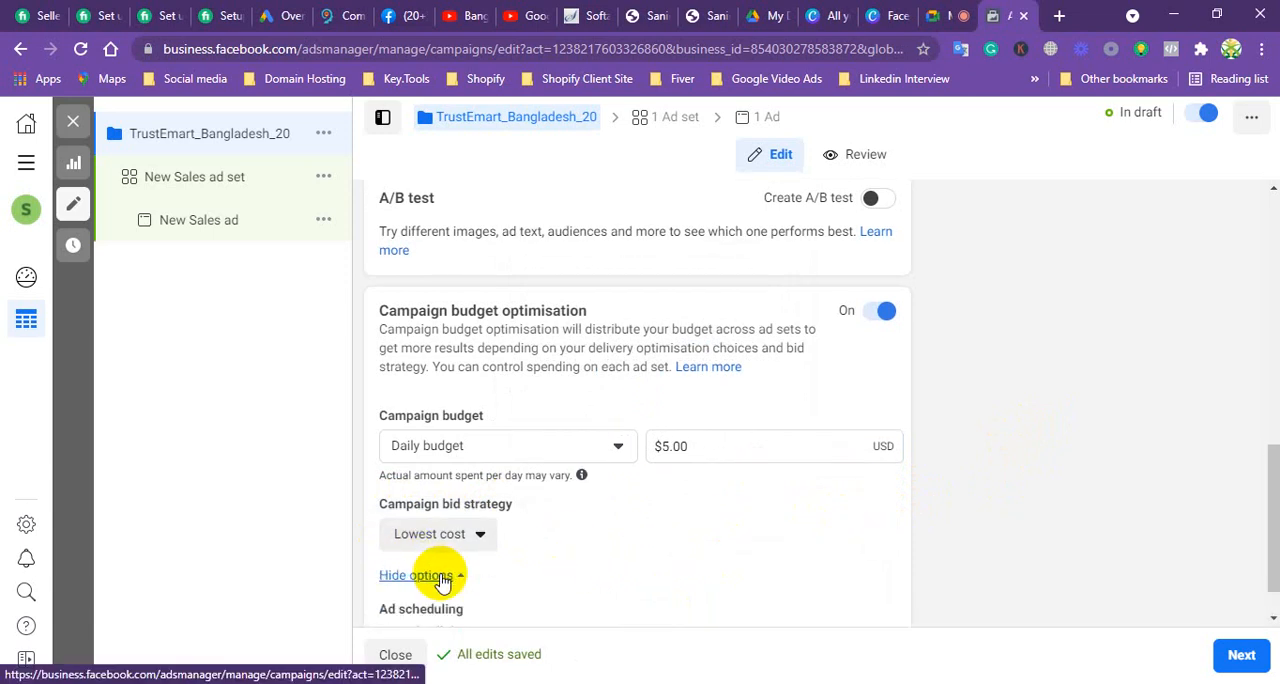
pyautogui.scroll(-1, 490, 545)
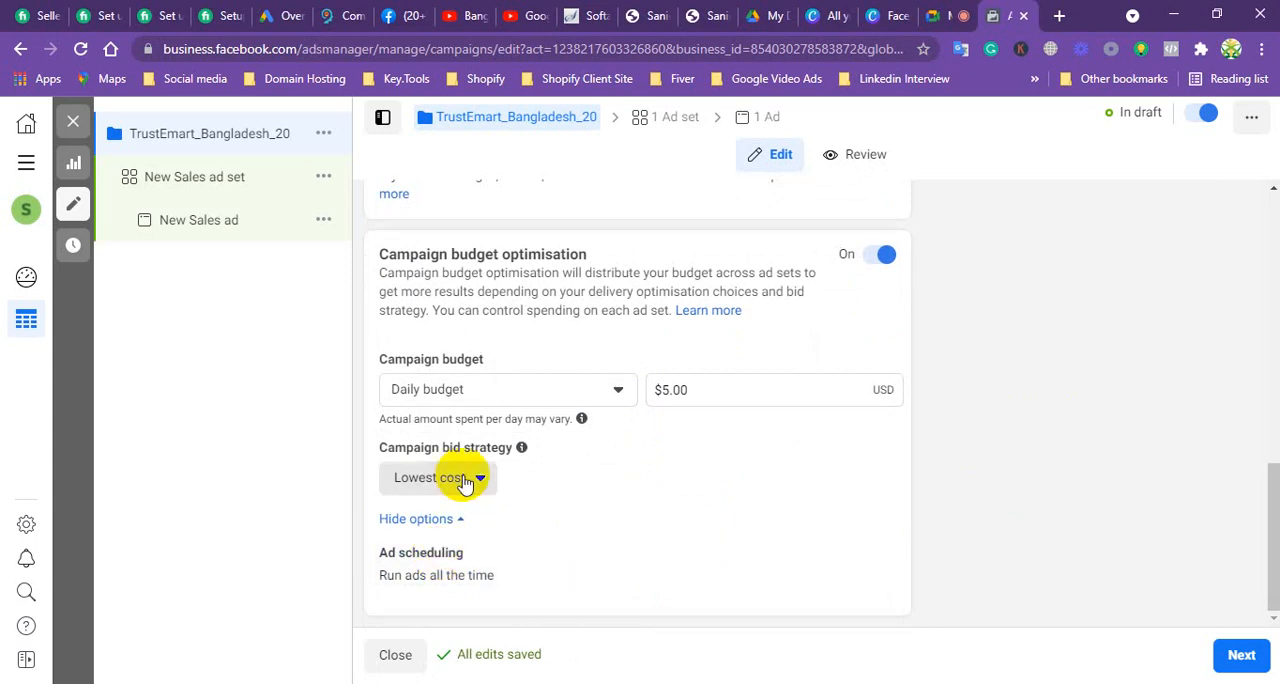
# Step: Try Cost cap as the campaign bid strategy and return it to Lowest cost, accepting the bid amount reset
pyautogui.click(482, 480)
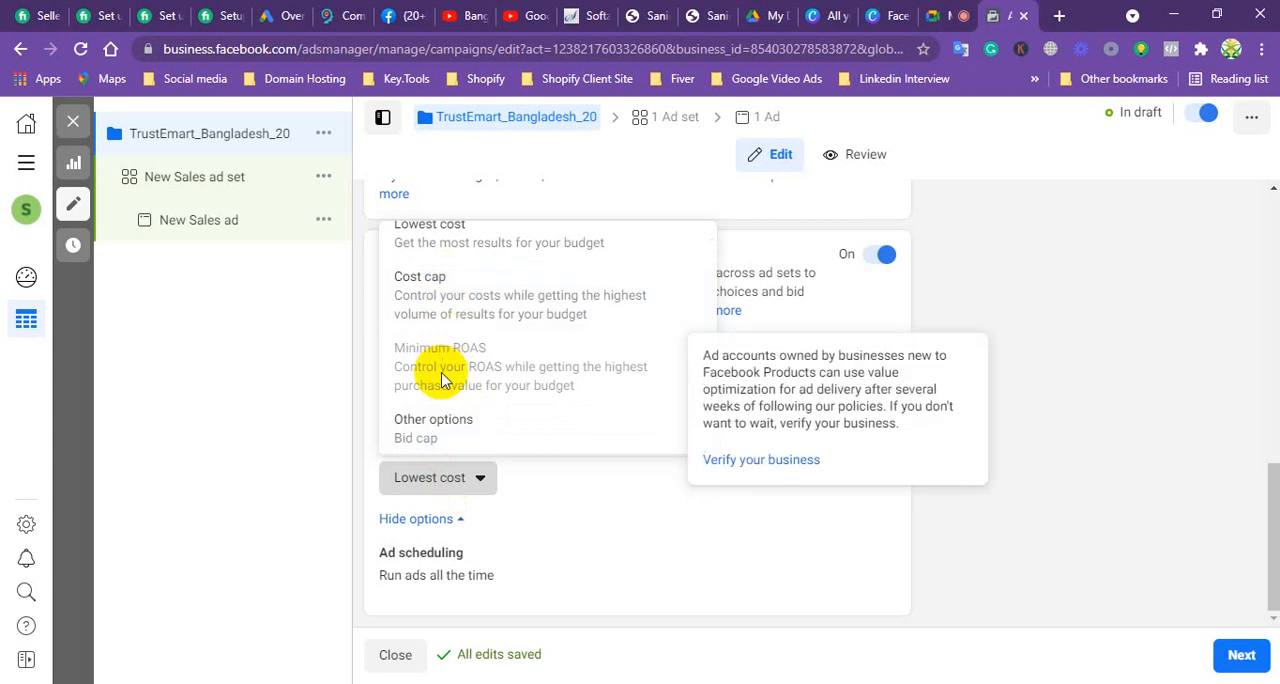
pyautogui.click(451, 284)
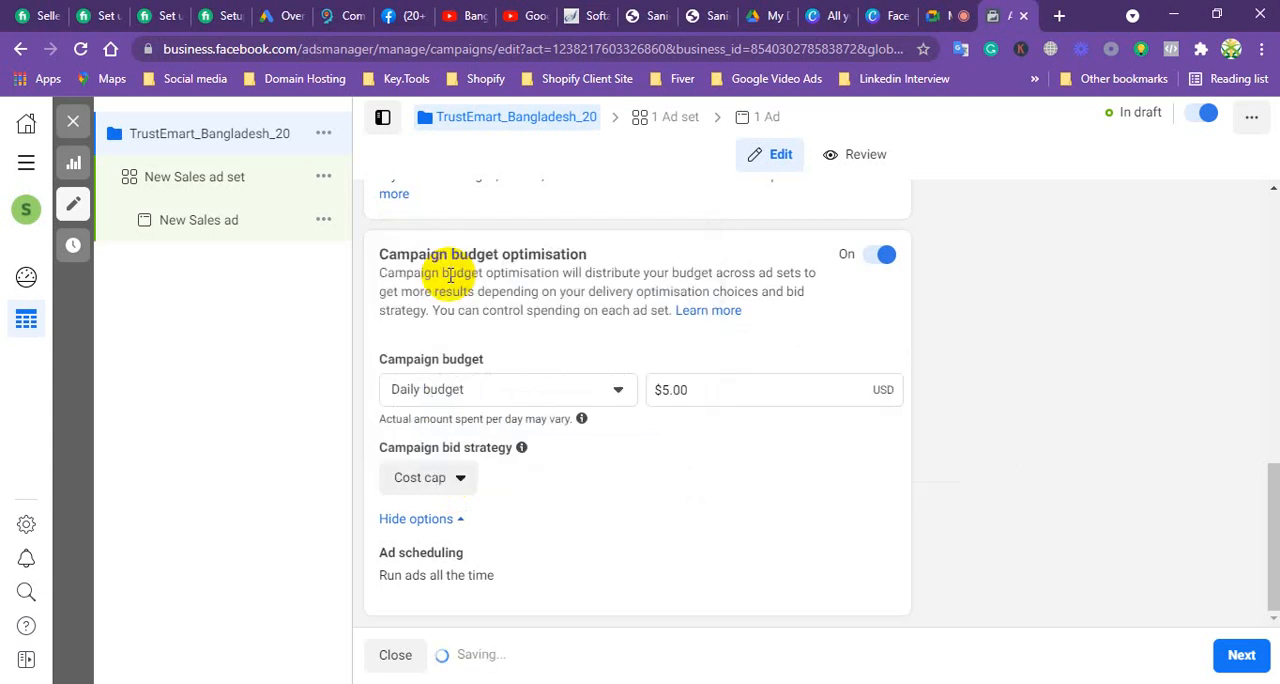
pyautogui.click(452, 480)
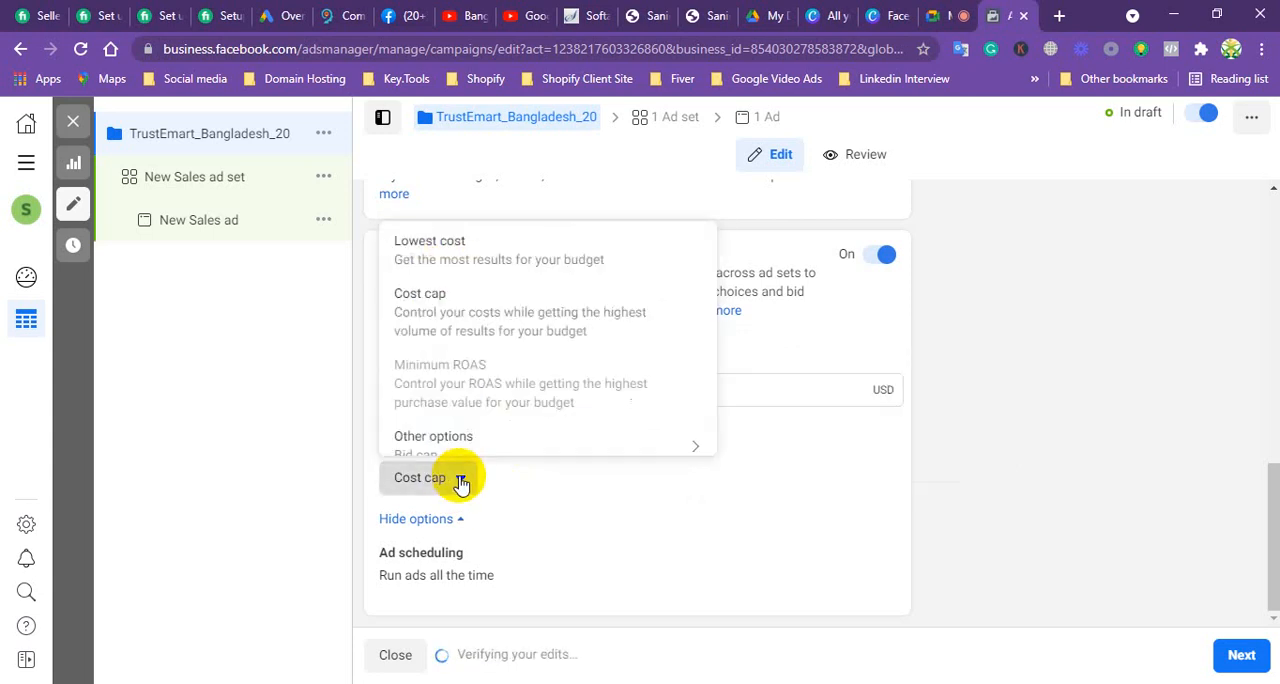
pyautogui.click(430, 240)
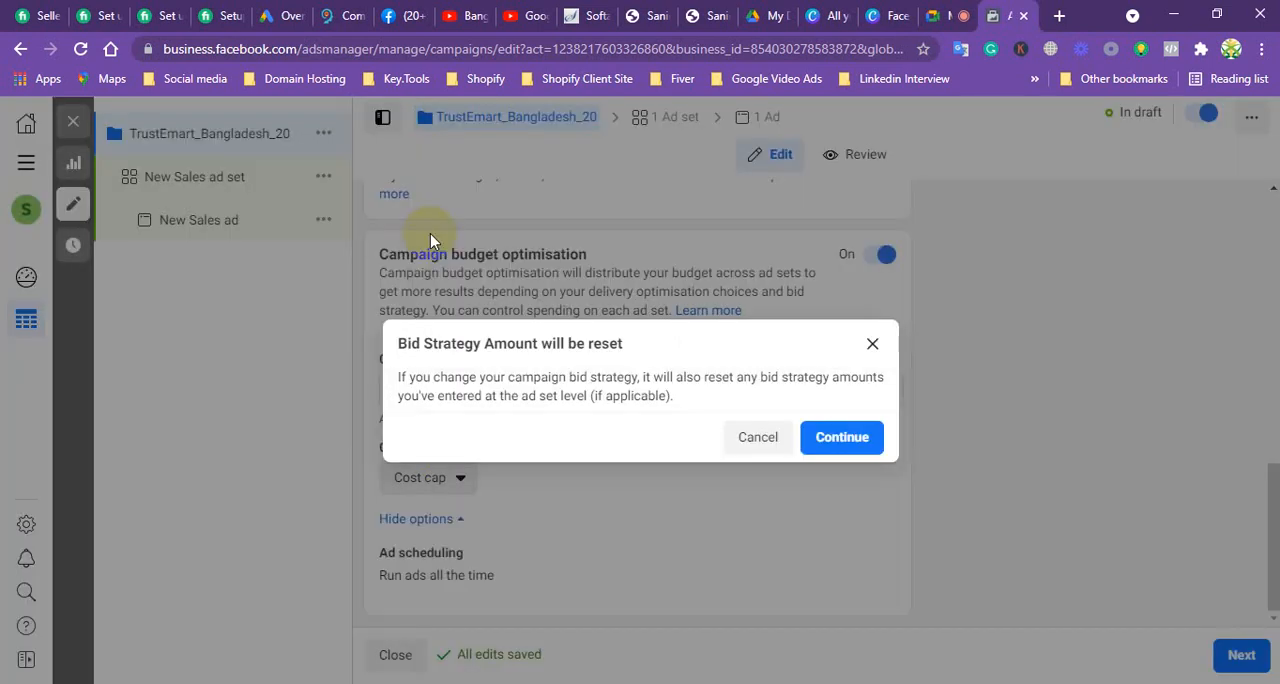
pyautogui.click(828, 437)
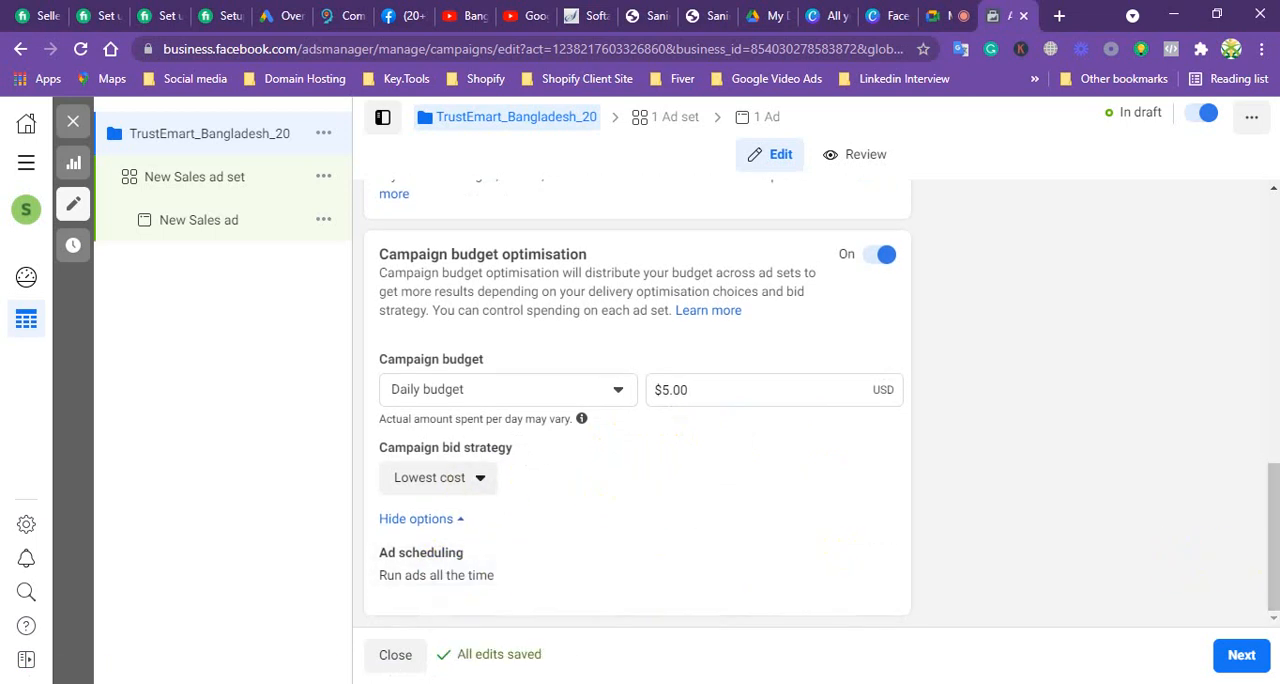
# Step: Proceed to the ad set settings and rename the ad set as Trustemart
pyautogui.moveTo(468, 567)
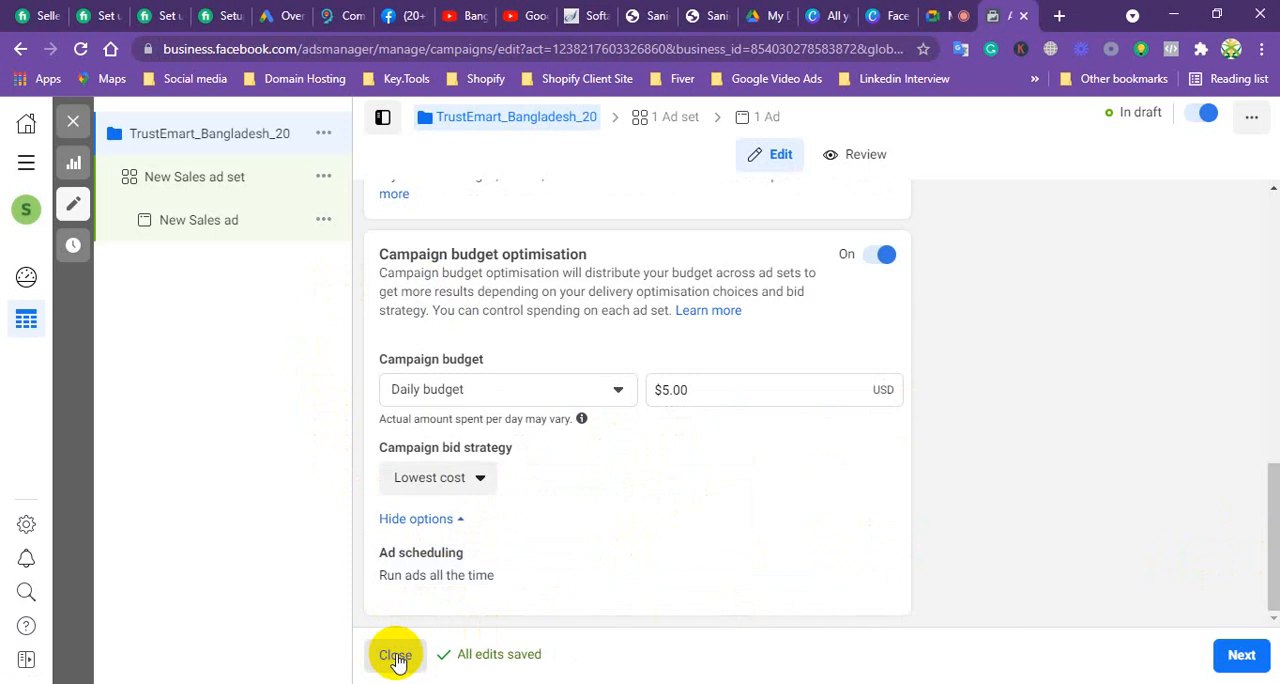
pyautogui.click(1258, 660)
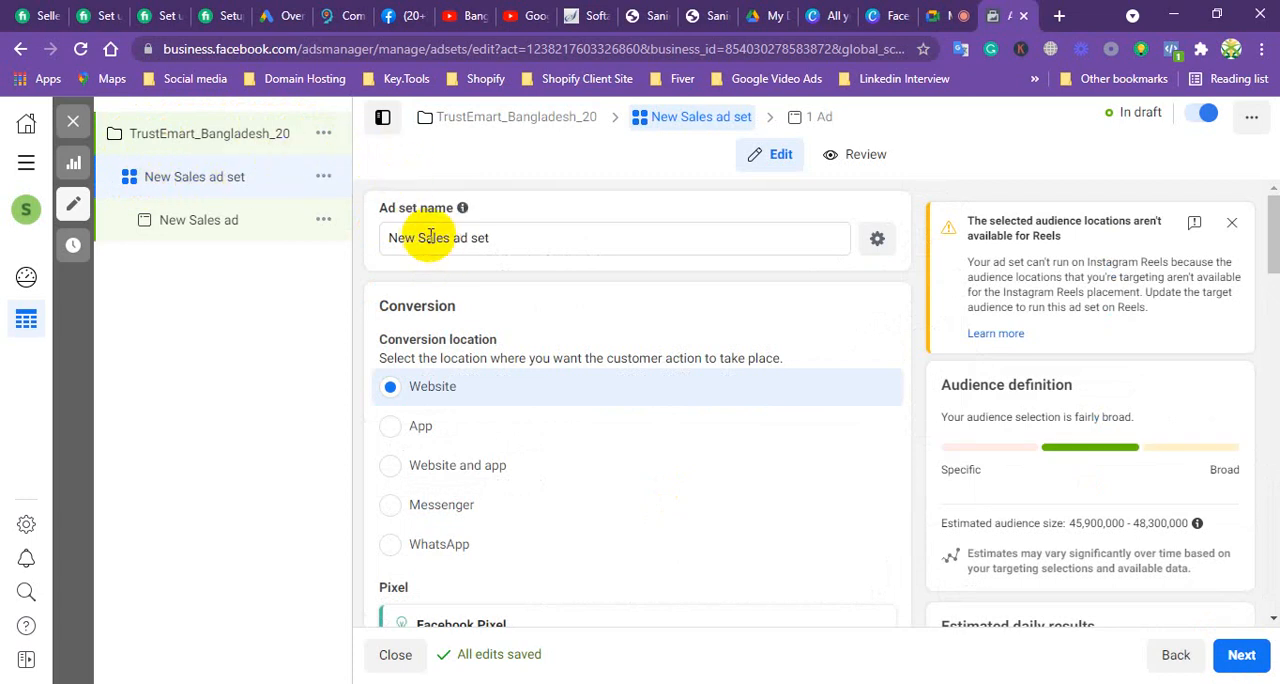
pyautogui.click(578, 241)
pyautogui.press('BackSpace')
pyautogui.press('BackSpace')
pyautogui.press('BackSpace')
pyautogui.press('BackSpace')
pyautogui.press('BackSpace')
pyautogui.press('BackSpace')
pyautogui.press('BackSpace')
pyautogui.press('BackSpace')
pyautogui.press('BackSpace')
pyautogui.press('BackSpace')
pyautogui.press('BackSpace')
pyautogui.press('BackSpace')
pyautogui.press('BackSpace')
pyautogui.press('BackSpace')
pyautogui.press('BackSpace')
pyautogui.press('BackSpace')
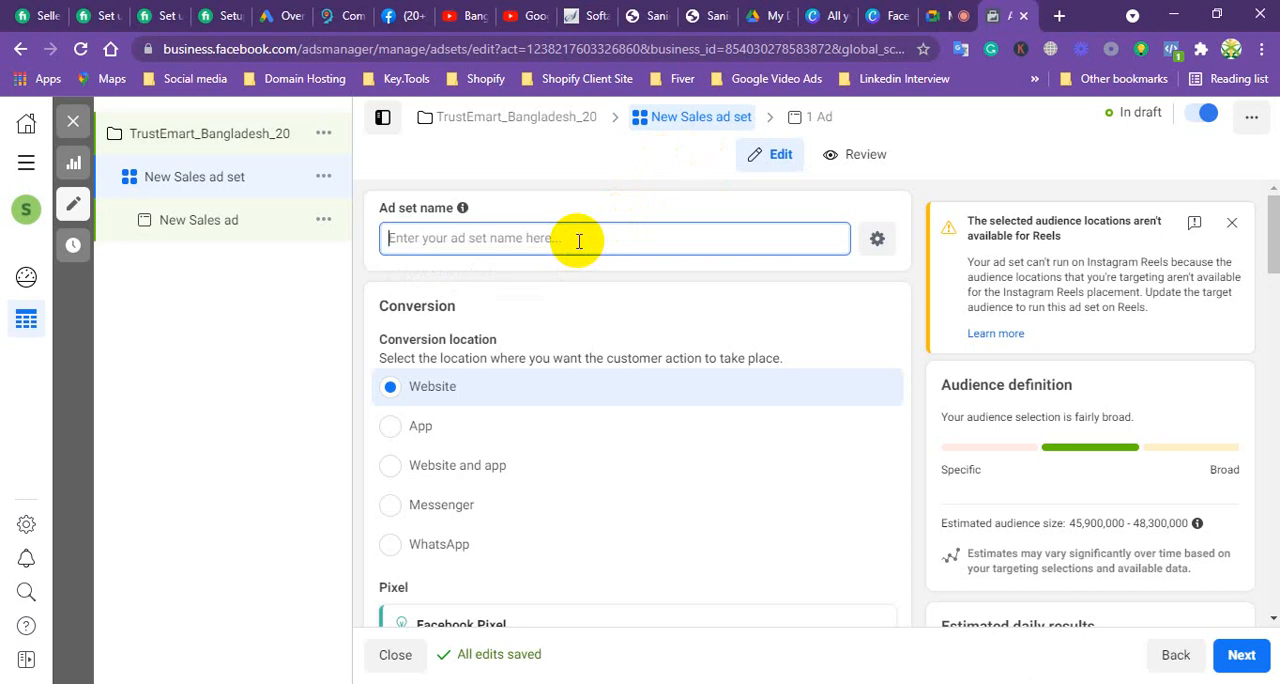
pyautogui.write('Truste')
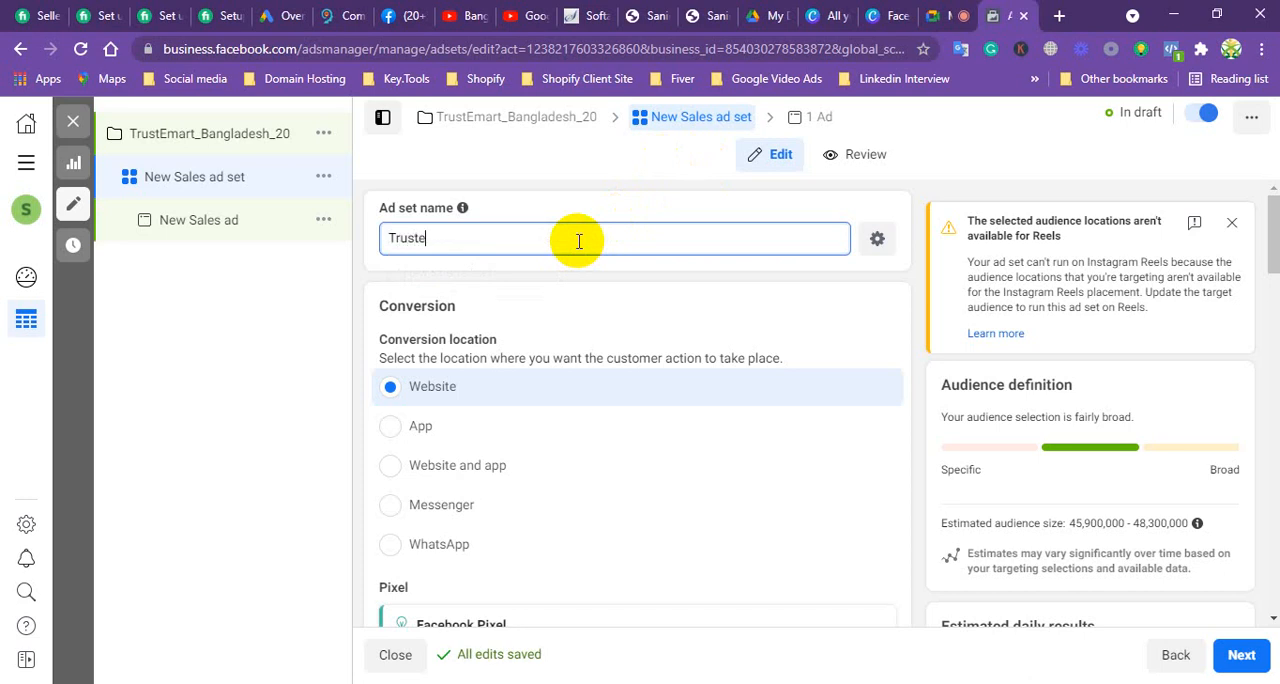
pyautogui.write('mart')
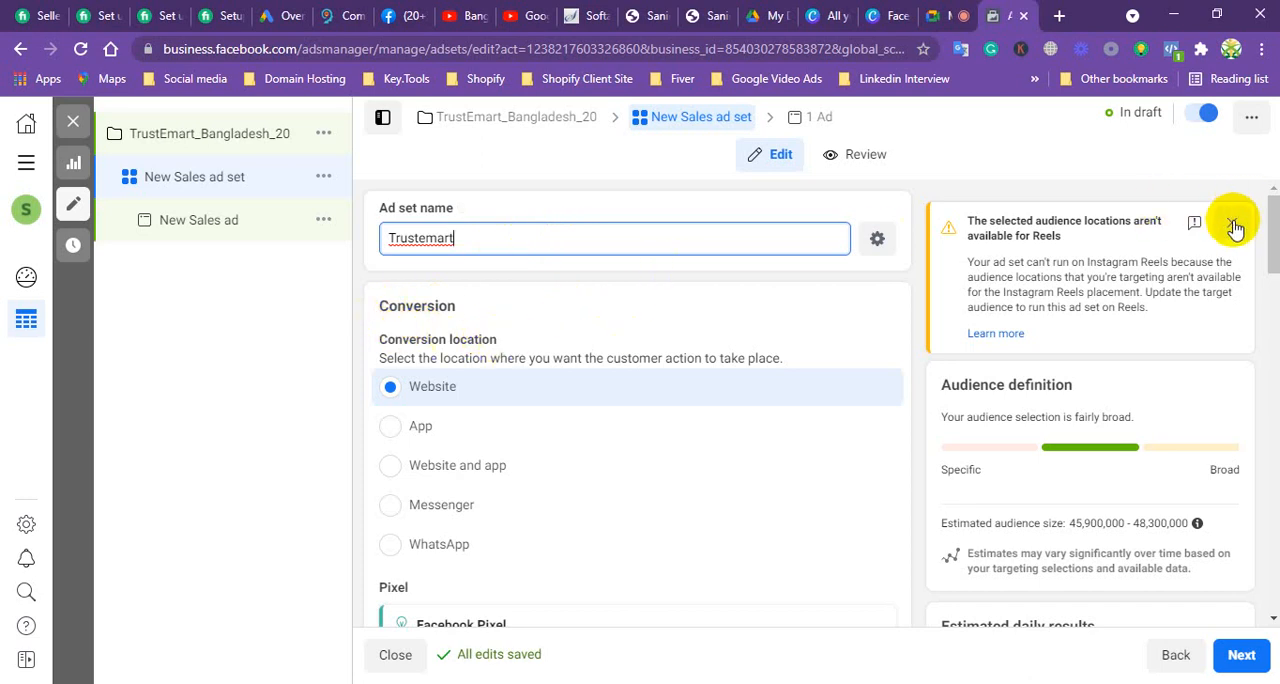
pyautogui.click(500, 320)
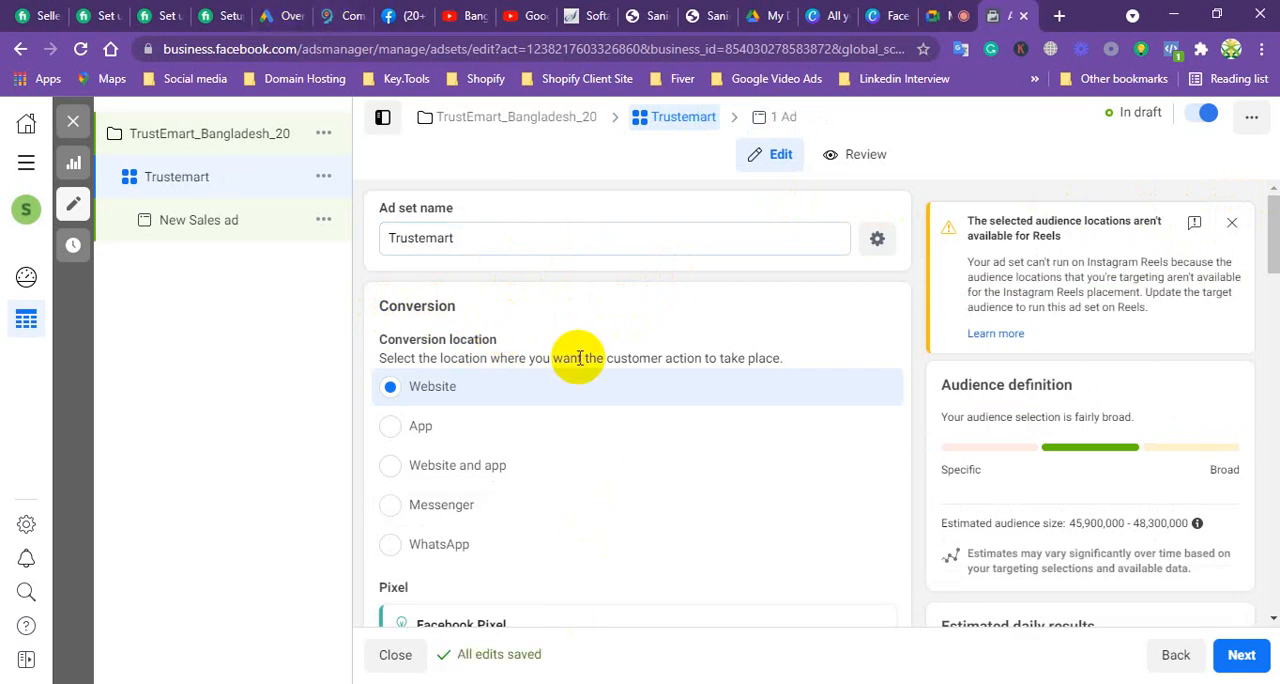
# Step: Choose Messenger as the ad set's conversion location and switch the choice to WhatsApp
pyautogui.scroll(-2, 557, 377)
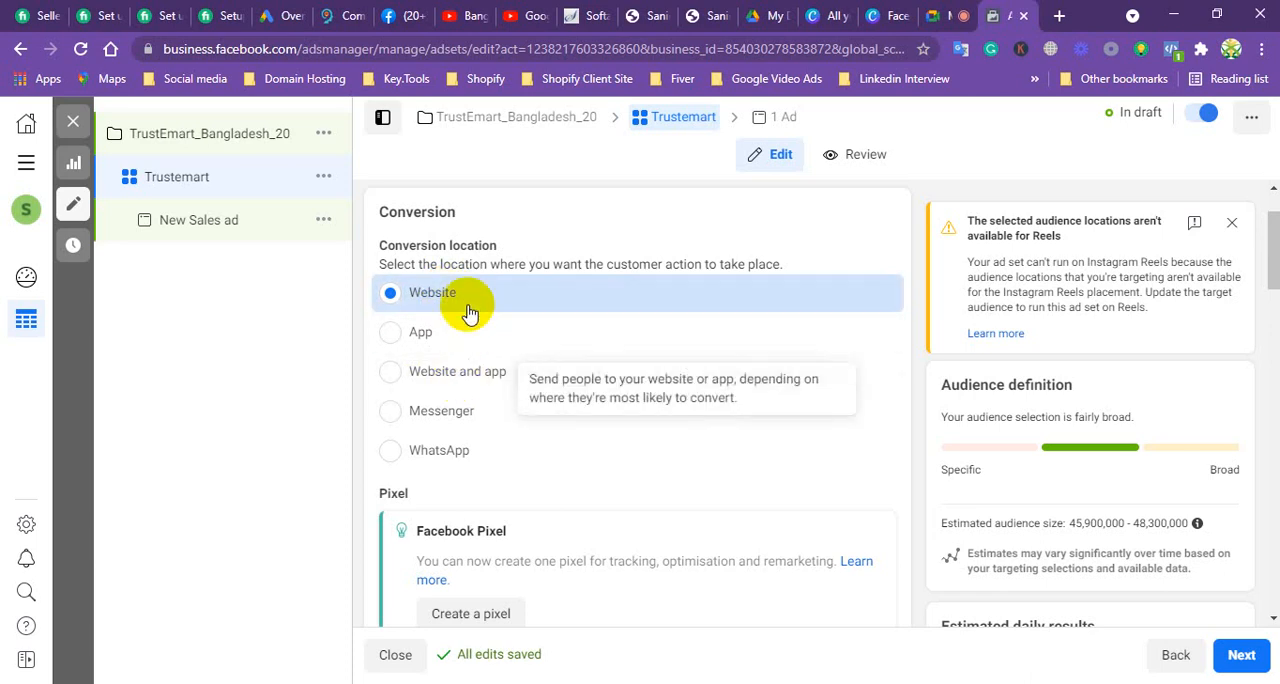
pyautogui.click(391, 413)
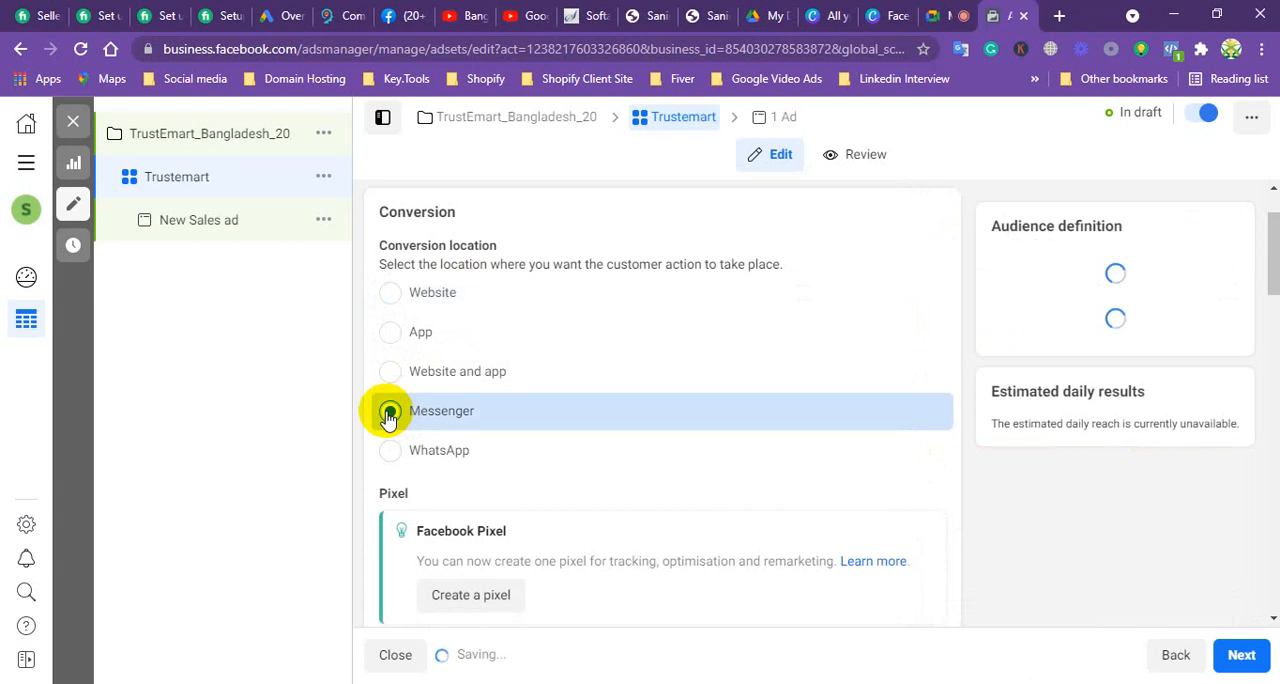
pyautogui.scroll(-2, 548, 415)
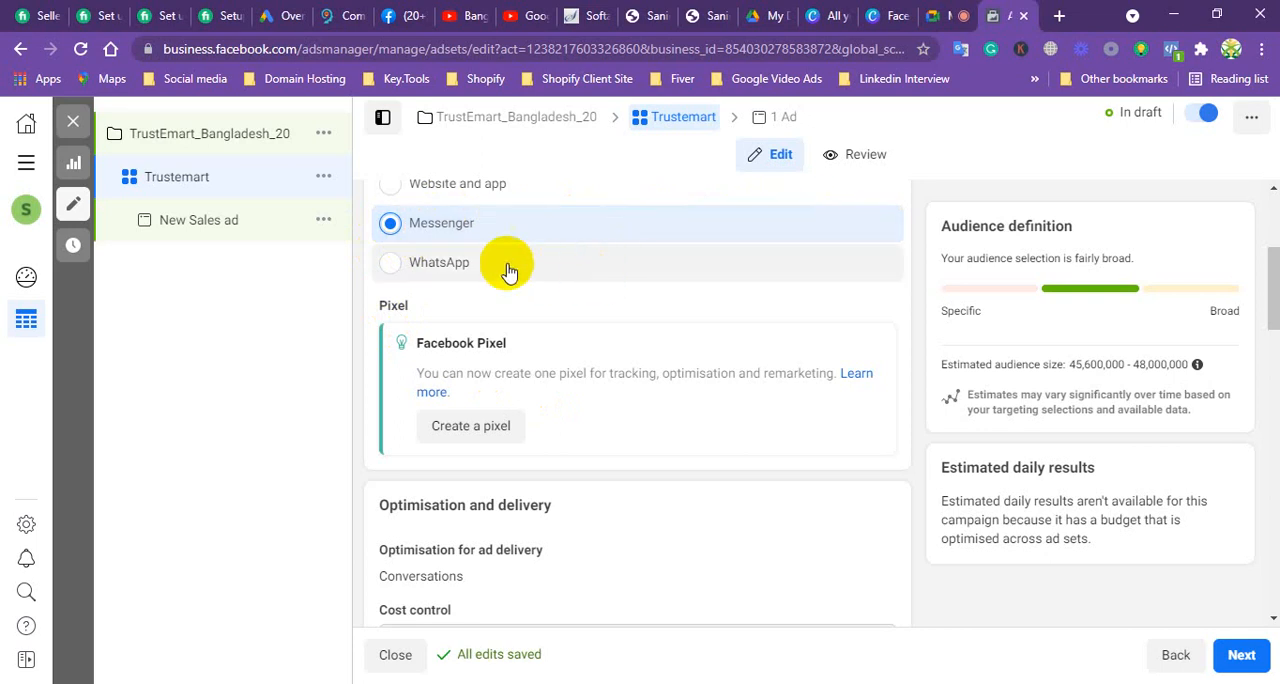
pyautogui.click(390, 267)
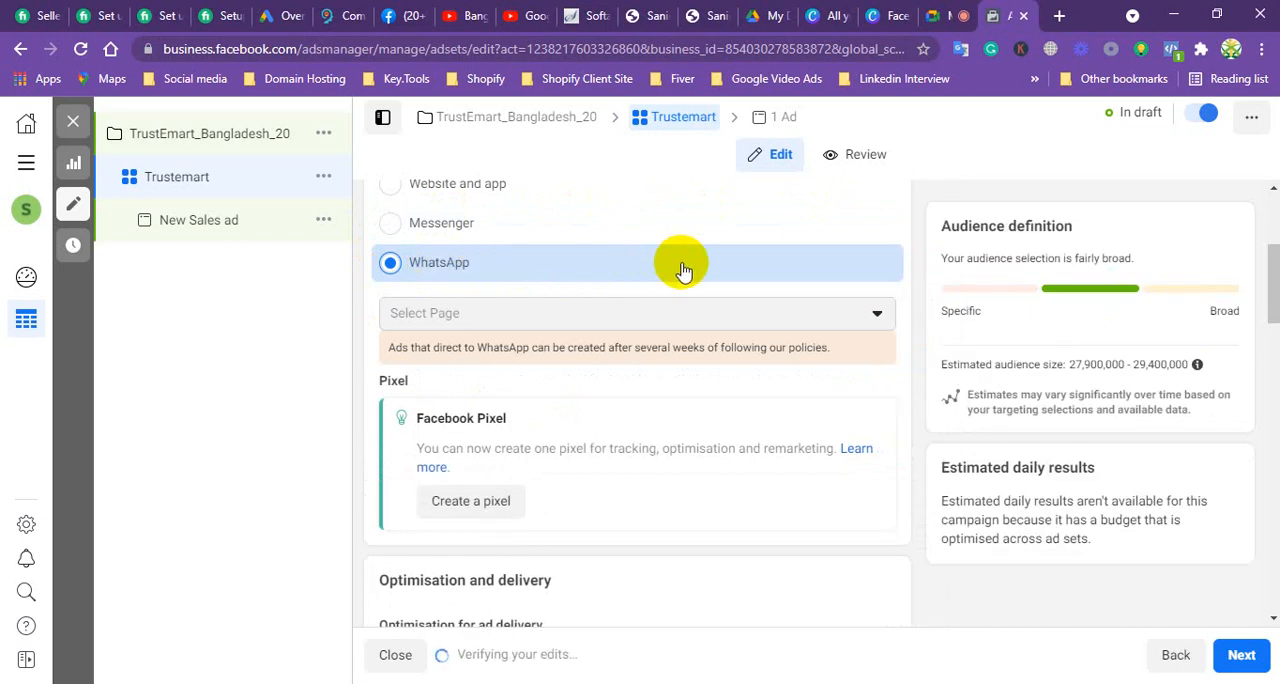
pyautogui.scroll(-1, 580, 422)
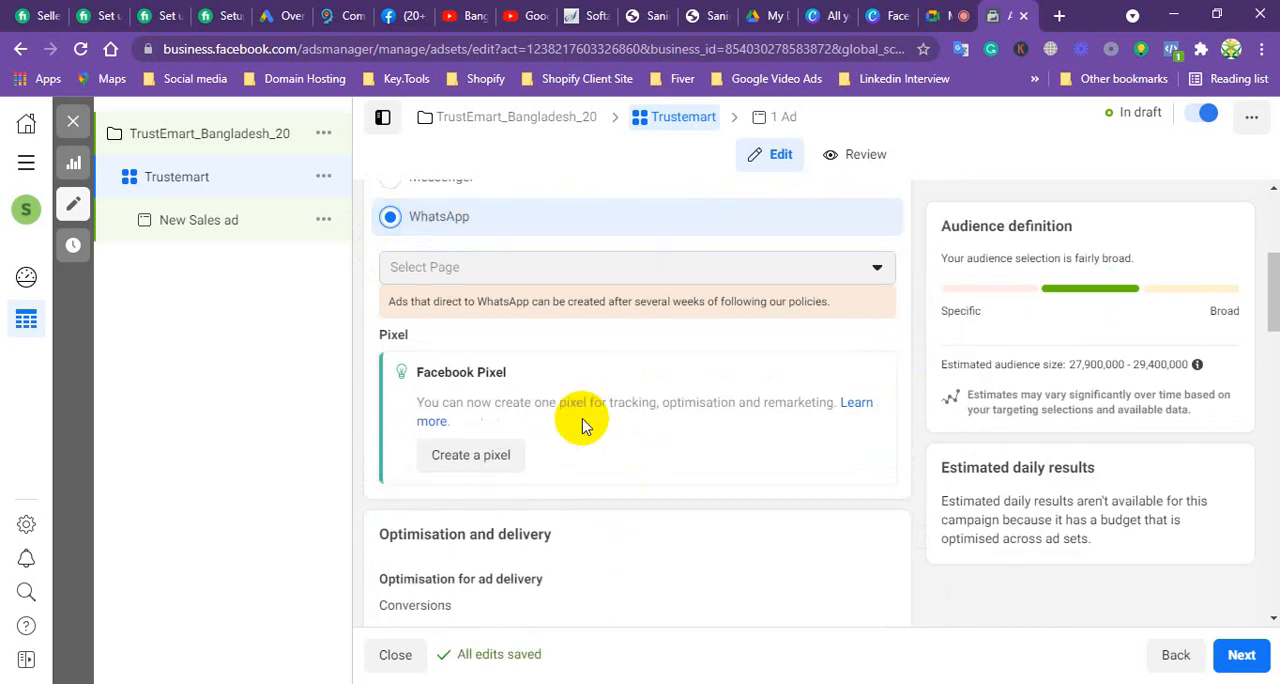
# Step: Change the ad set's conversion location to Website and highlight the Pixel heading beneath the location choices
pyautogui.scroll(-2, 583, 423)
pyautogui.scroll(4, 583, 423)
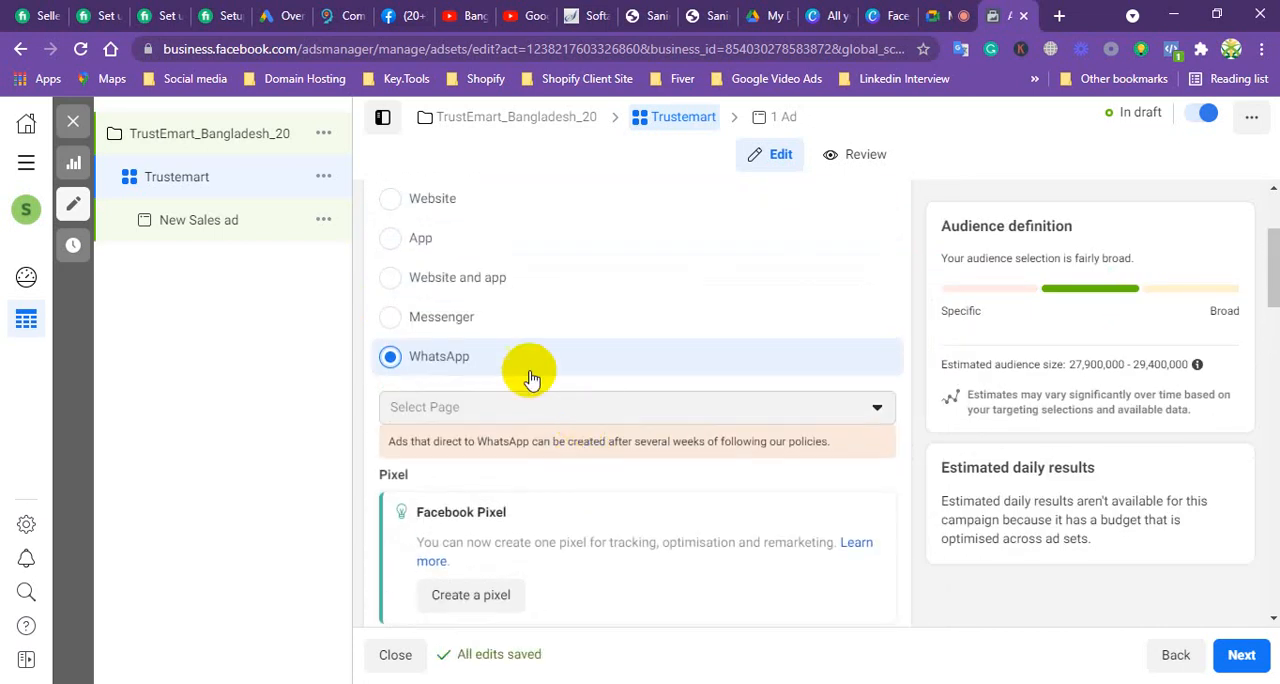
pyautogui.click(390, 200)
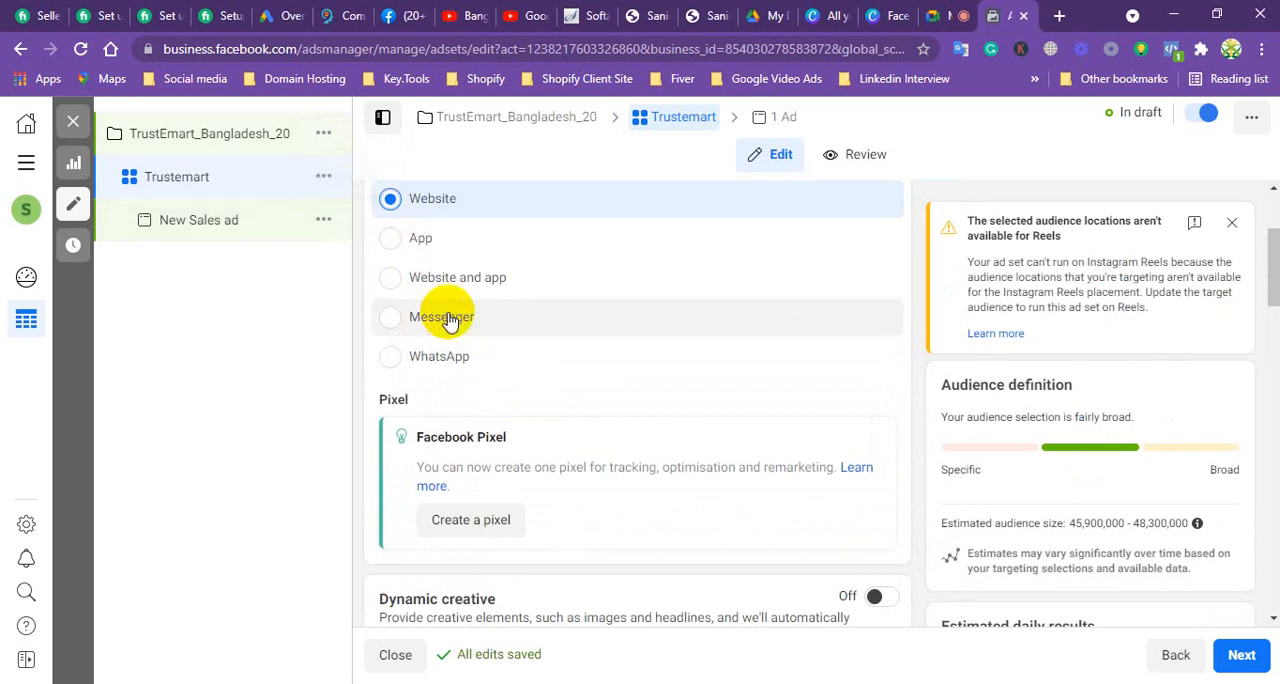
pyautogui.scroll(-1, 449, 320)
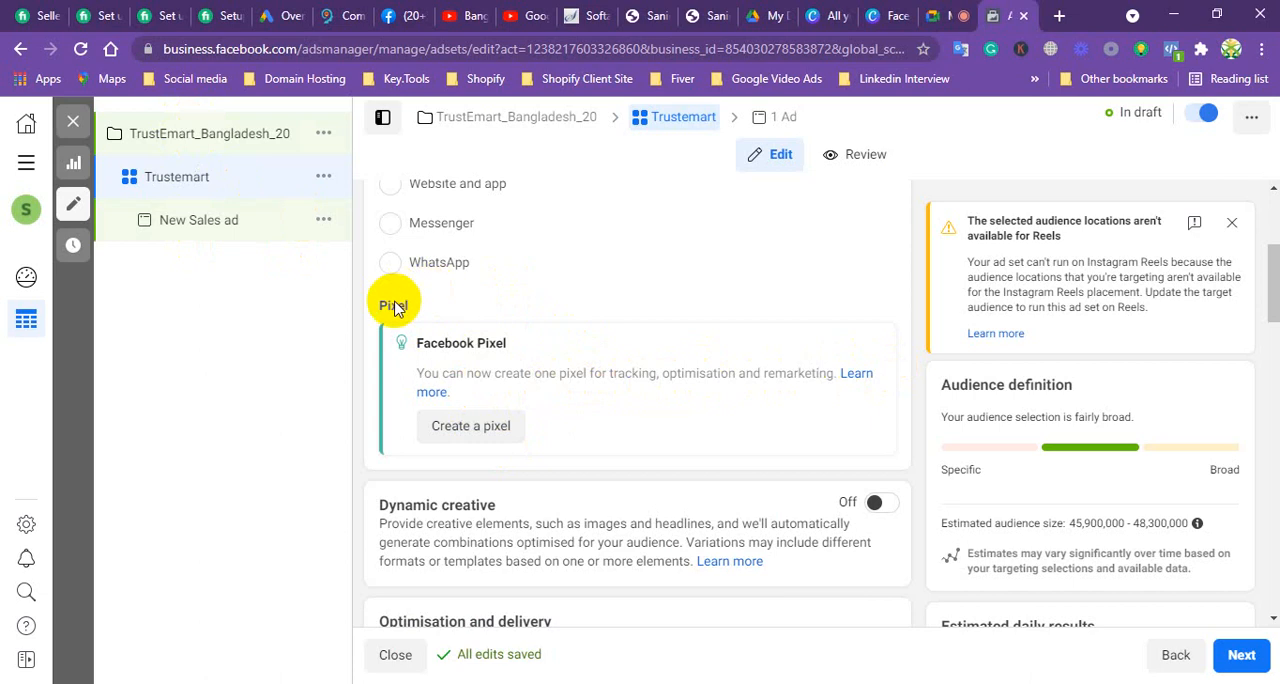
pyautogui.moveTo(411, 308); pyautogui.dragTo(371, 306)
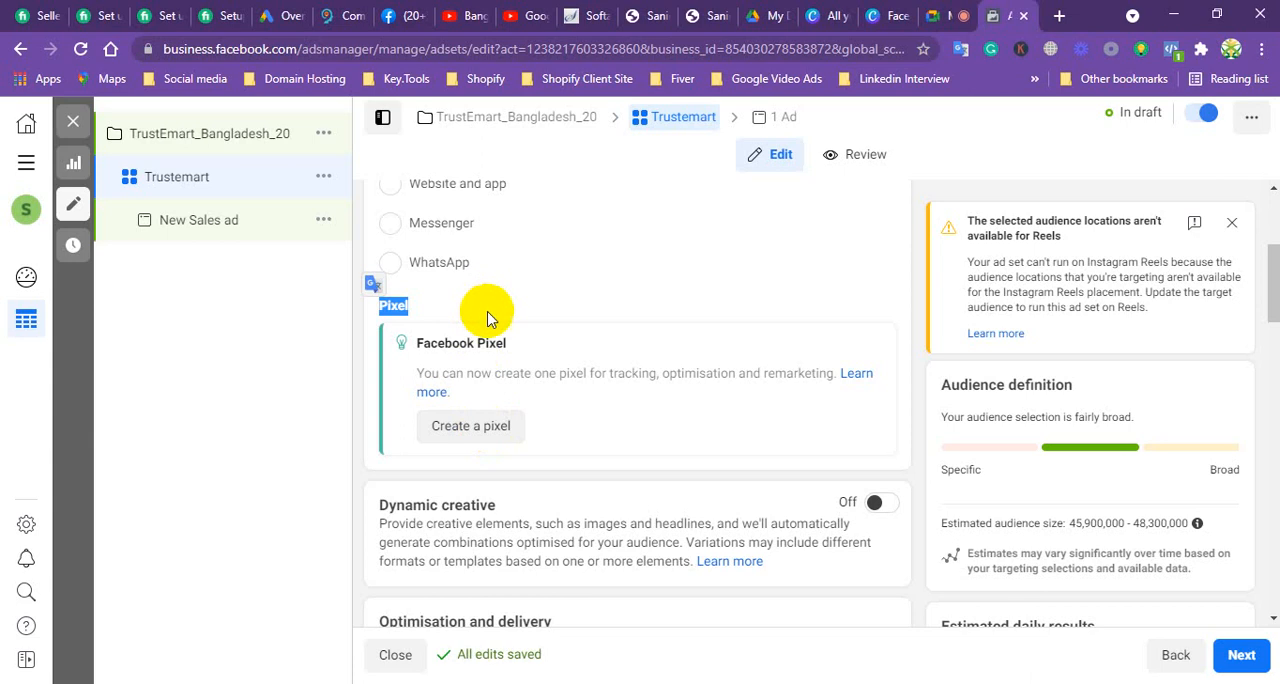
# Step: Check the Dynamic creative switch and the Cost control field in the ad set's optimisation and delivery settings
pyautogui.scroll(-2, 488, 318)
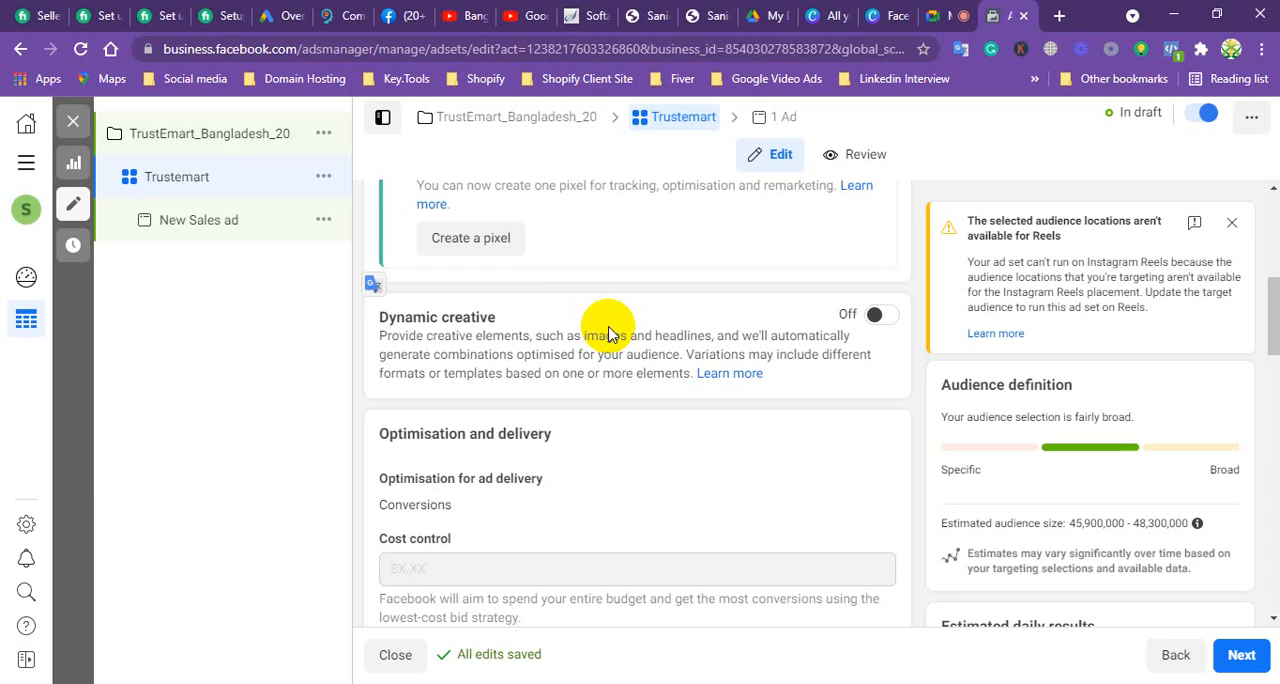
pyautogui.click(891, 316)
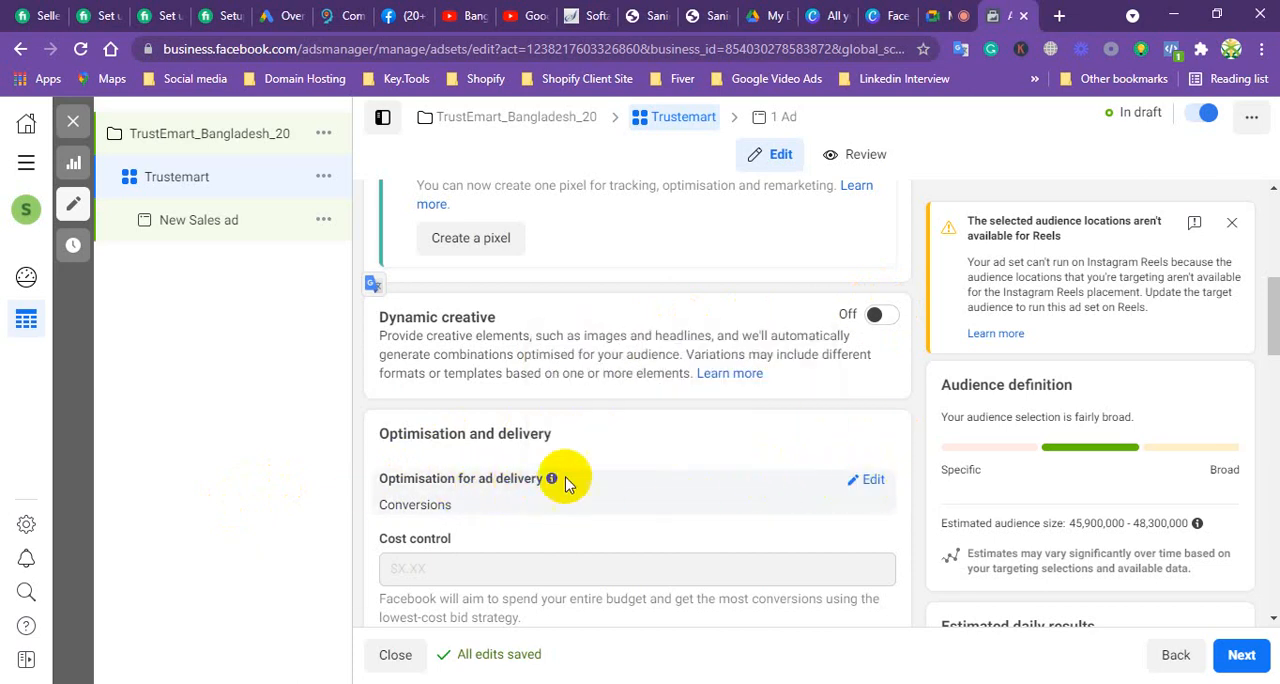
pyautogui.scroll(-2, 553, 483)
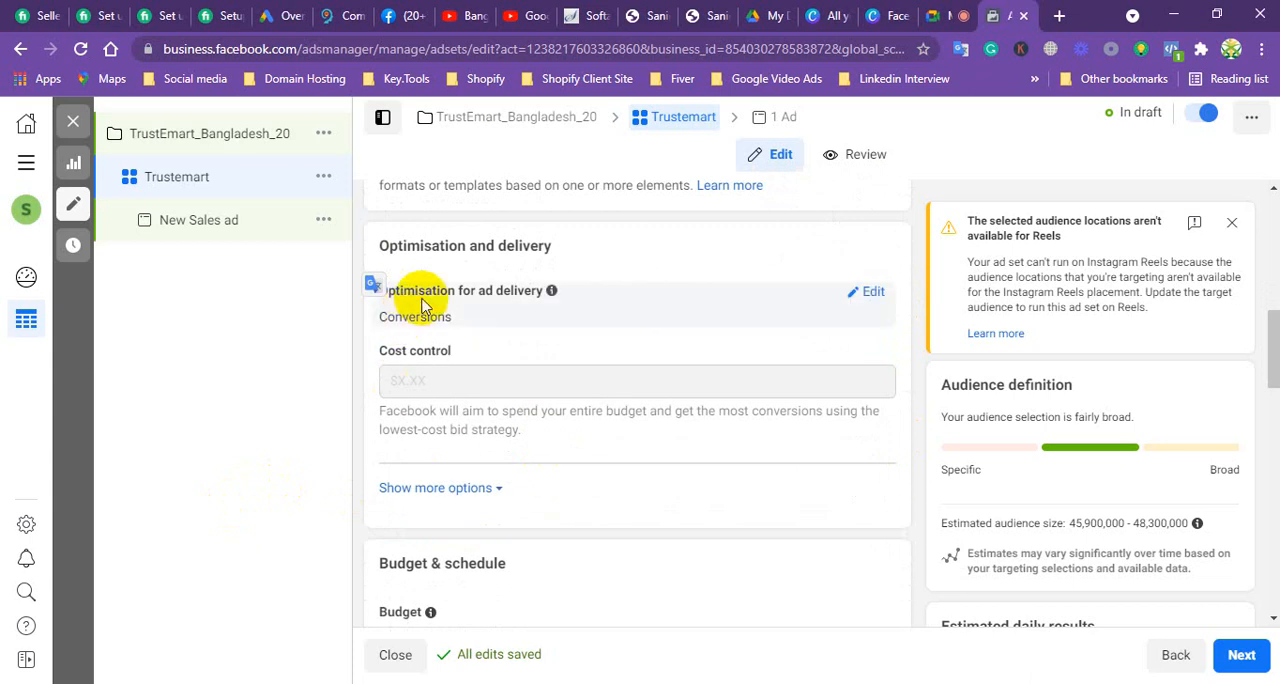
pyautogui.click(543, 380)
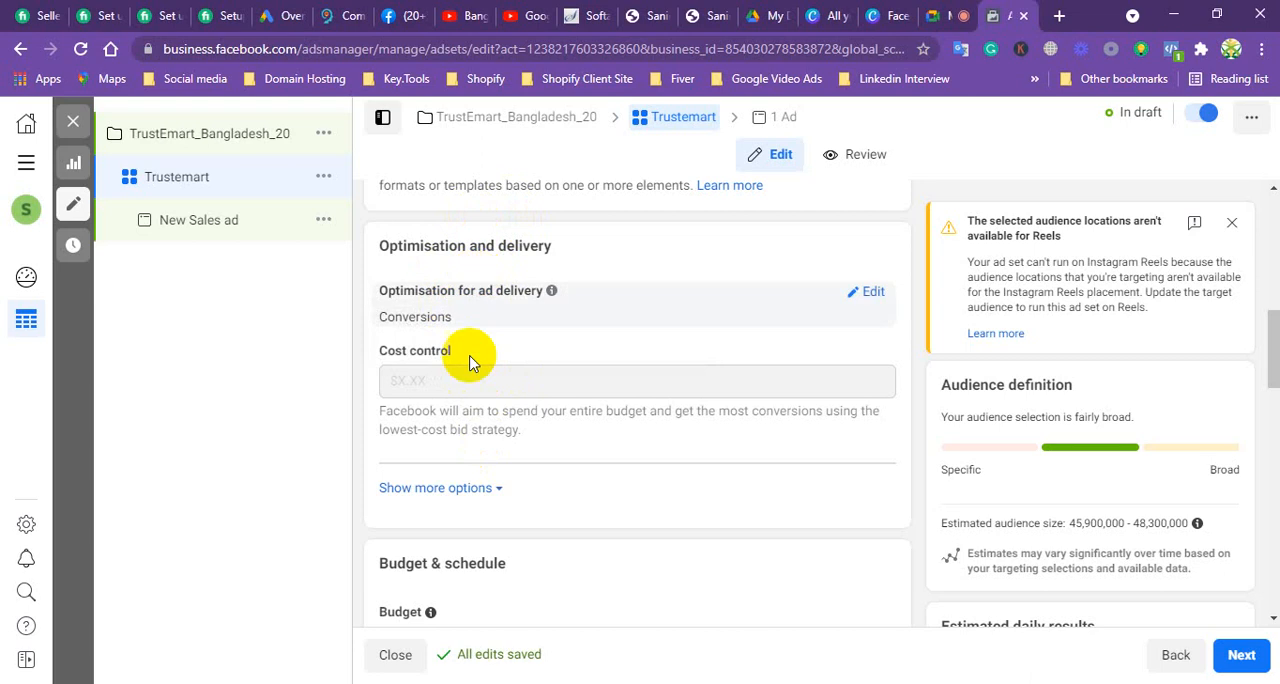
# Step: Expand the additional optimisation options and select 7-day click or 1-day view as the attribution setting
pyautogui.click(445, 488)
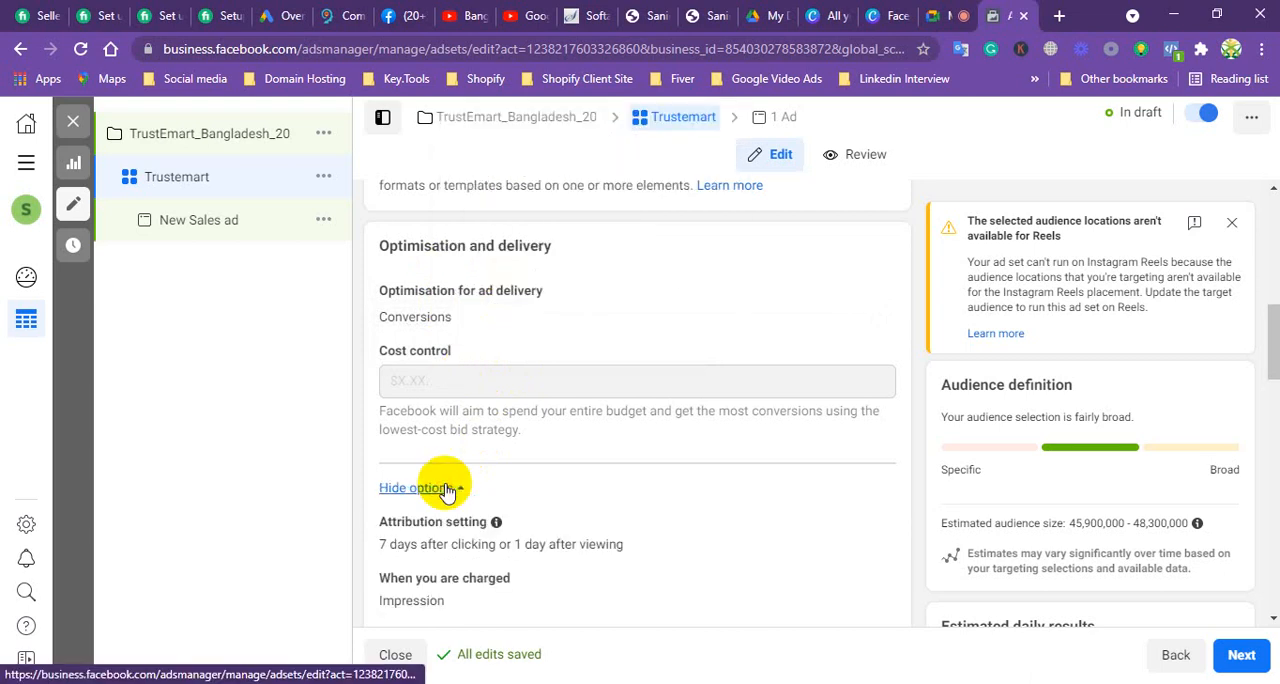
pyautogui.scroll(-1, 496, 420)
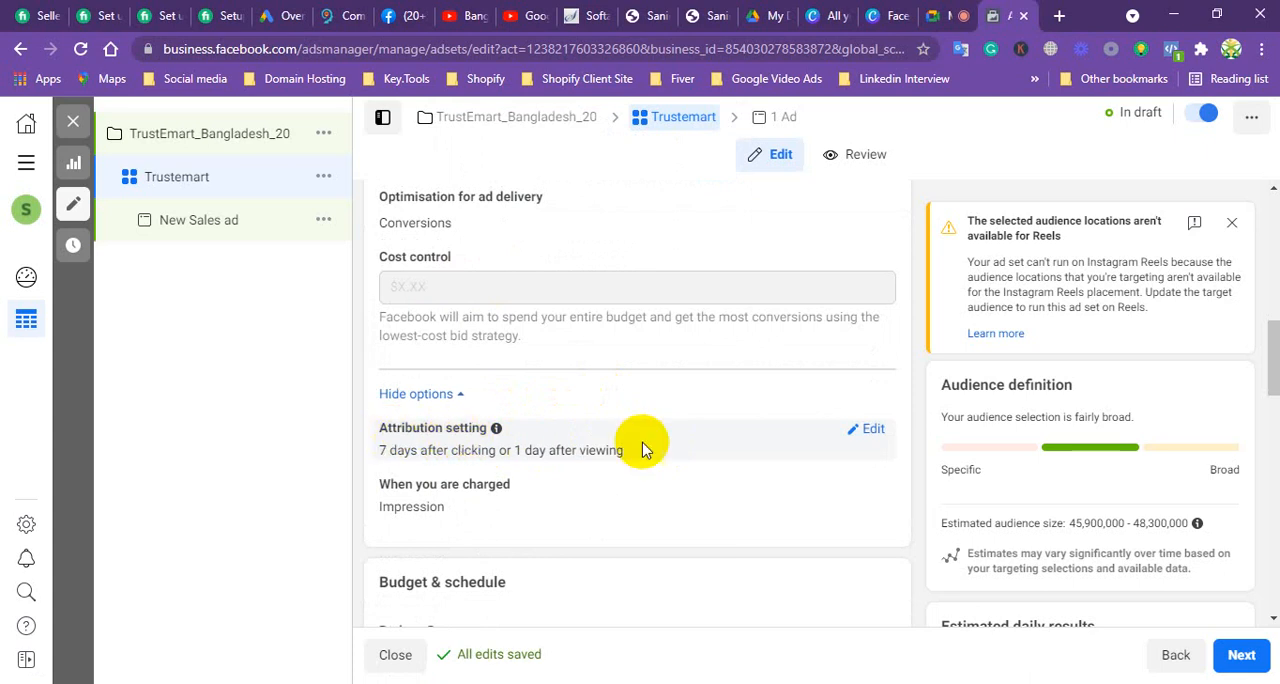
pyautogui.click(868, 428)
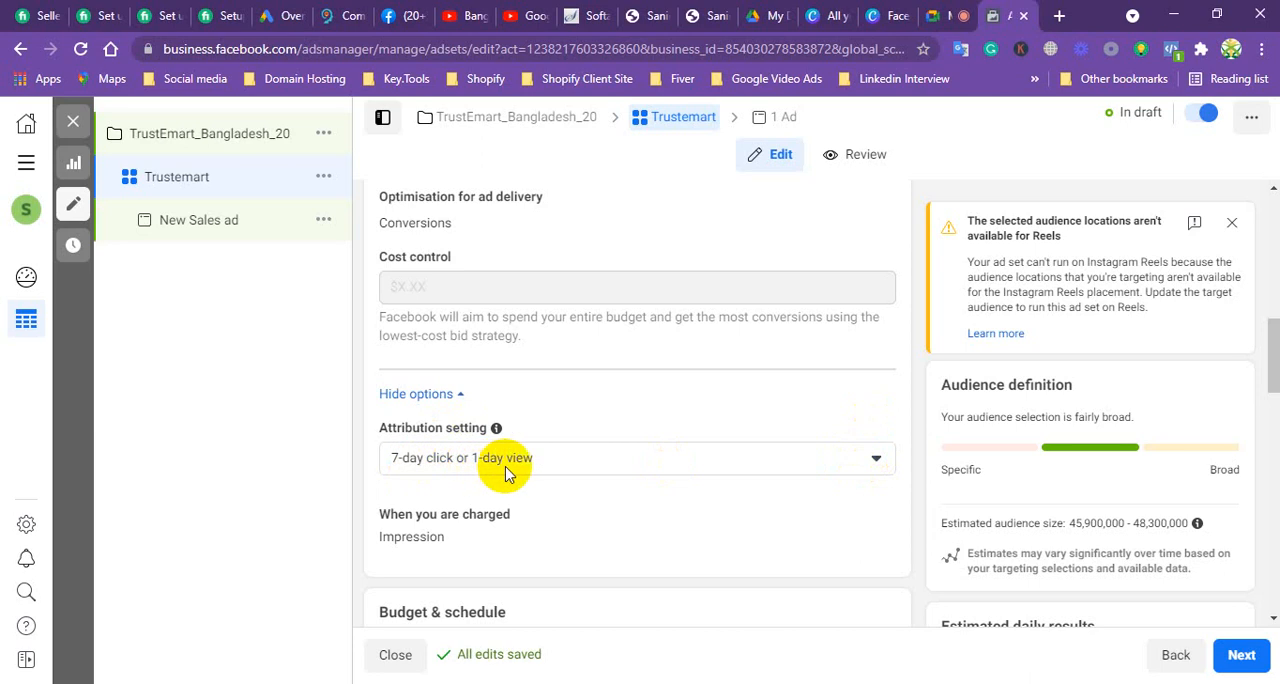
pyautogui.click(868, 462)
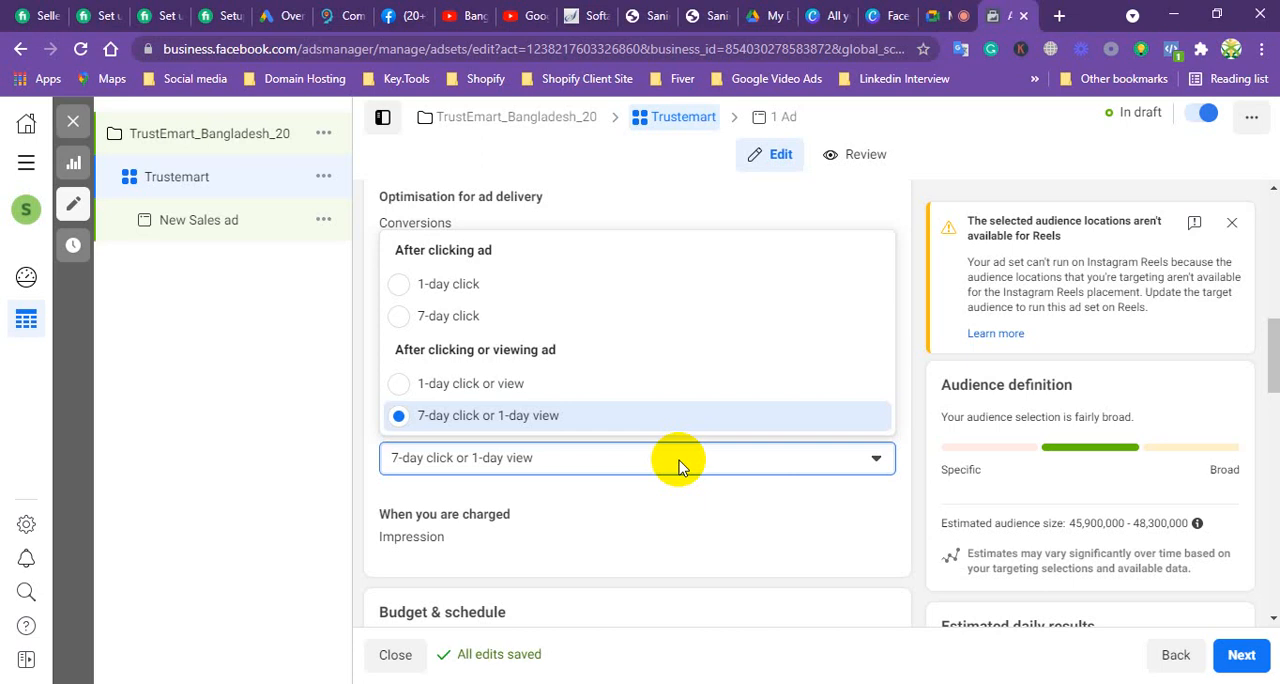
pyautogui.scroll(2, 830, 550)
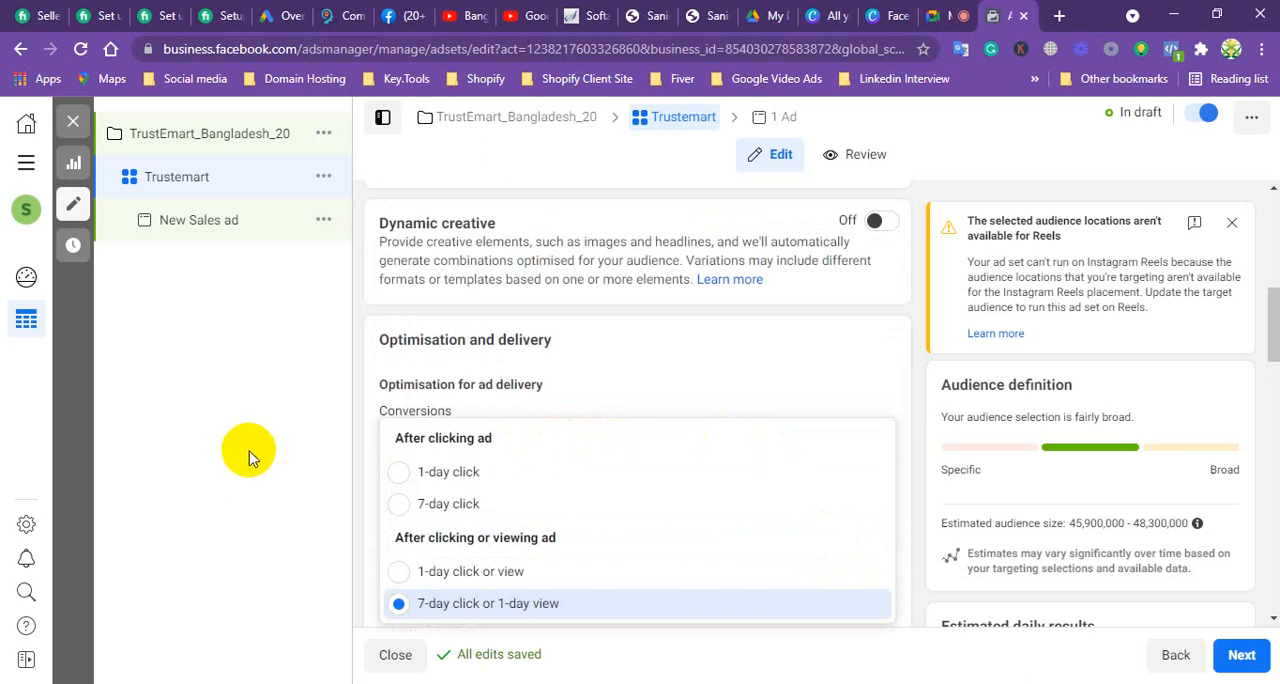
pyautogui.moveTo(1272, 329); pyautogui.dragTo(1274, 341)
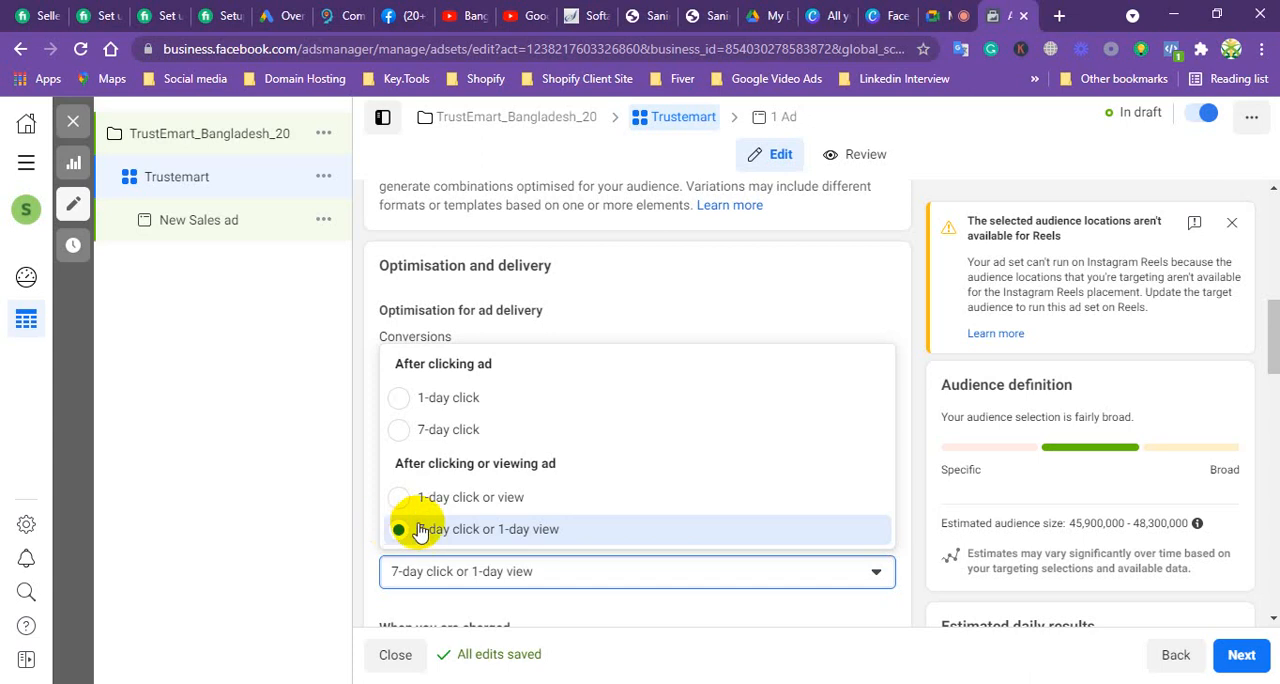
pyautogui.click(422, 530)
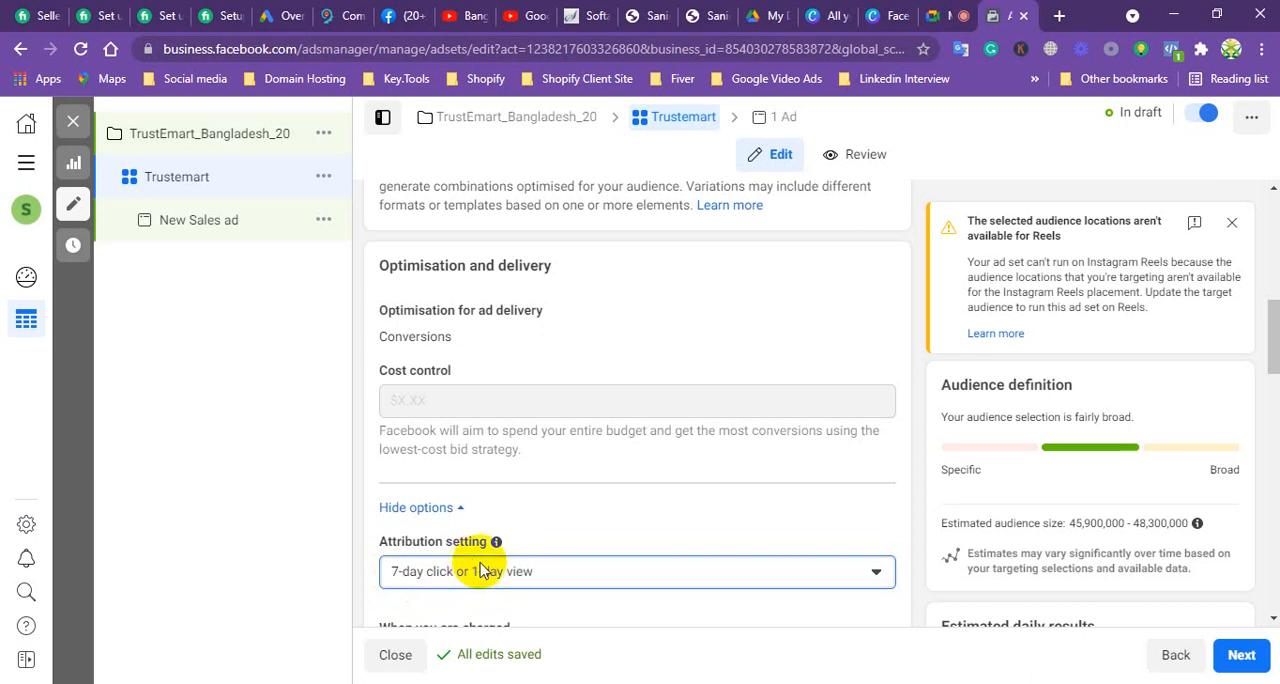
# Step: Set the ad set's start date to 15/11/2021 in the budget and schedule settings
pyautogui.scroll(-1, 533, 489)
pyautogui.scroll(-2, 533, 489)
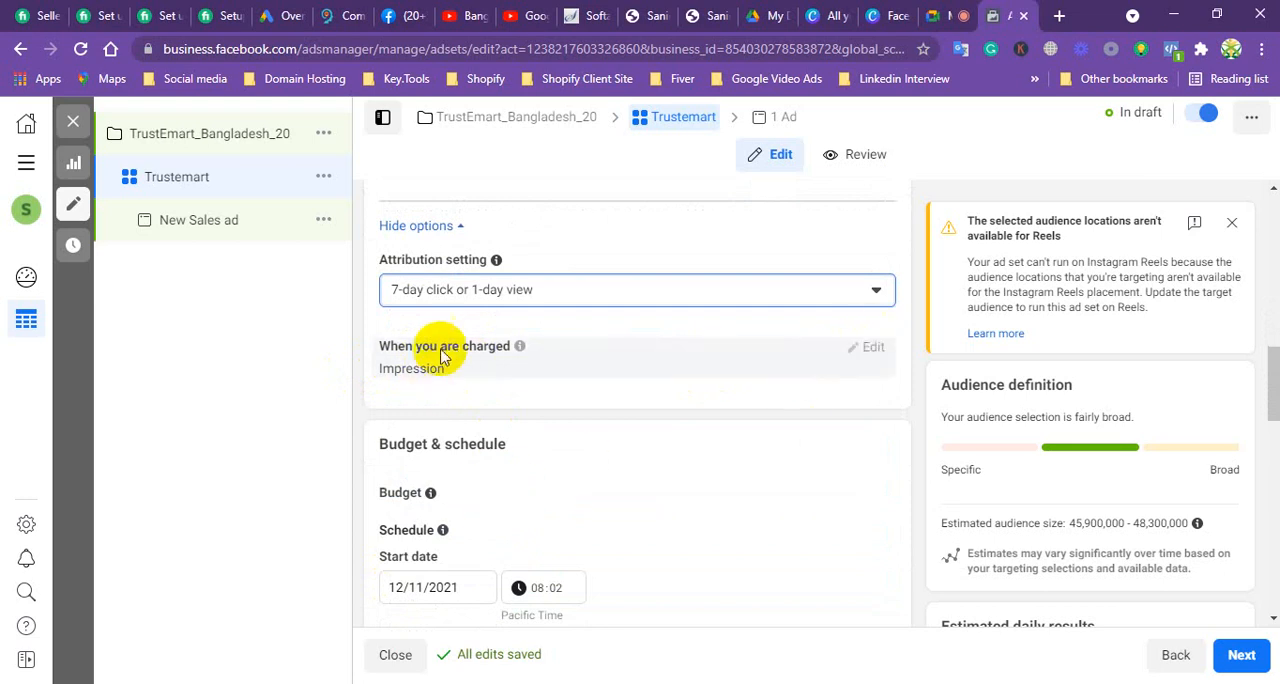
pyautogui.scroll(-2, 448, 388)
pyautogui.scroll(1, 440, 398)
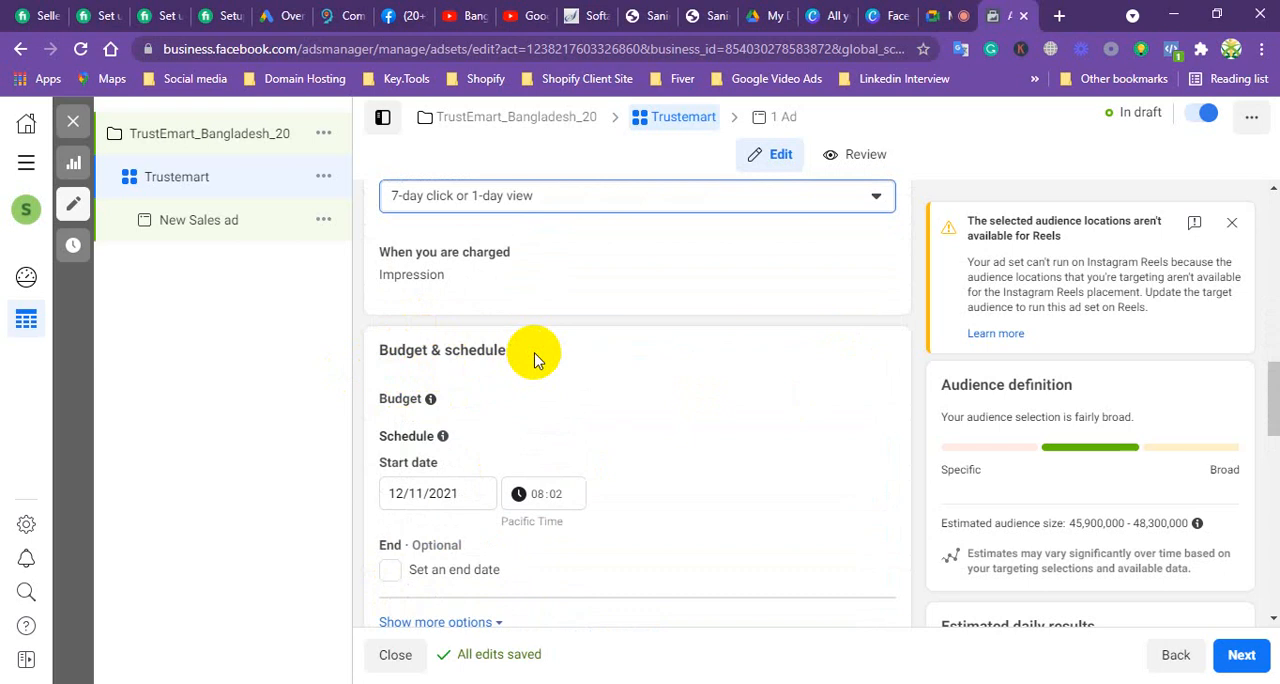
pyautogui.scroll(-1, 445, 390)
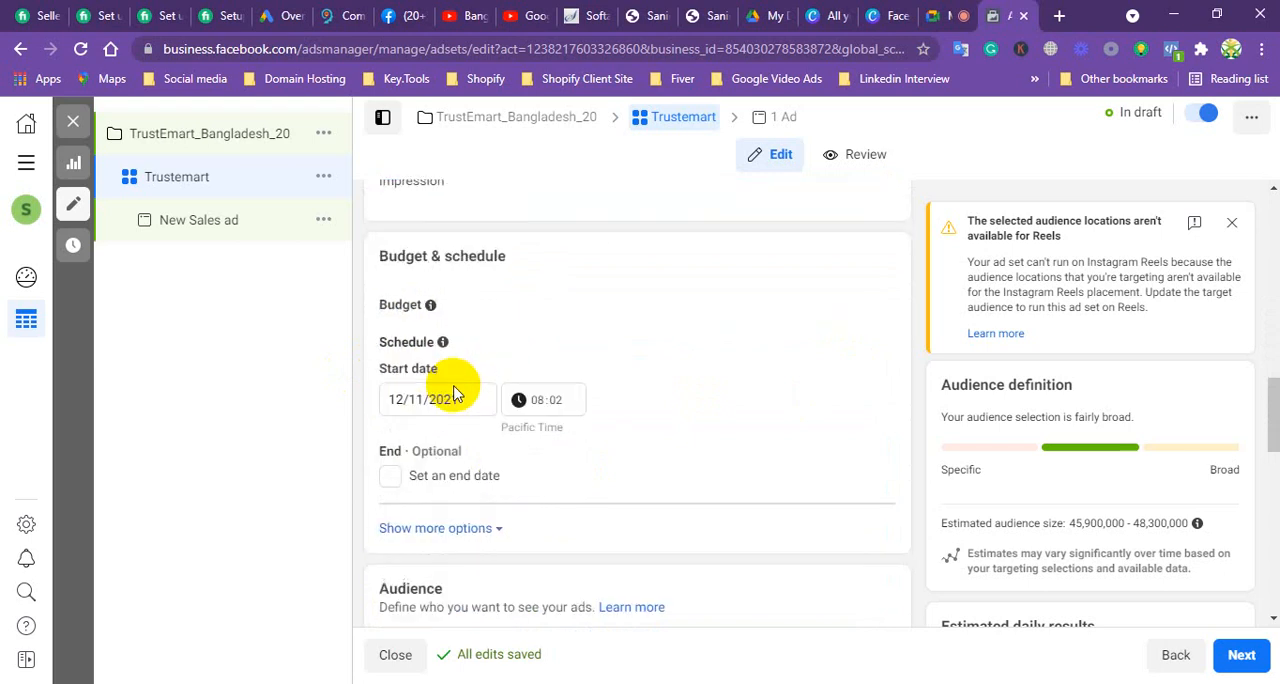
pyautogui.moveTo(421, 350)
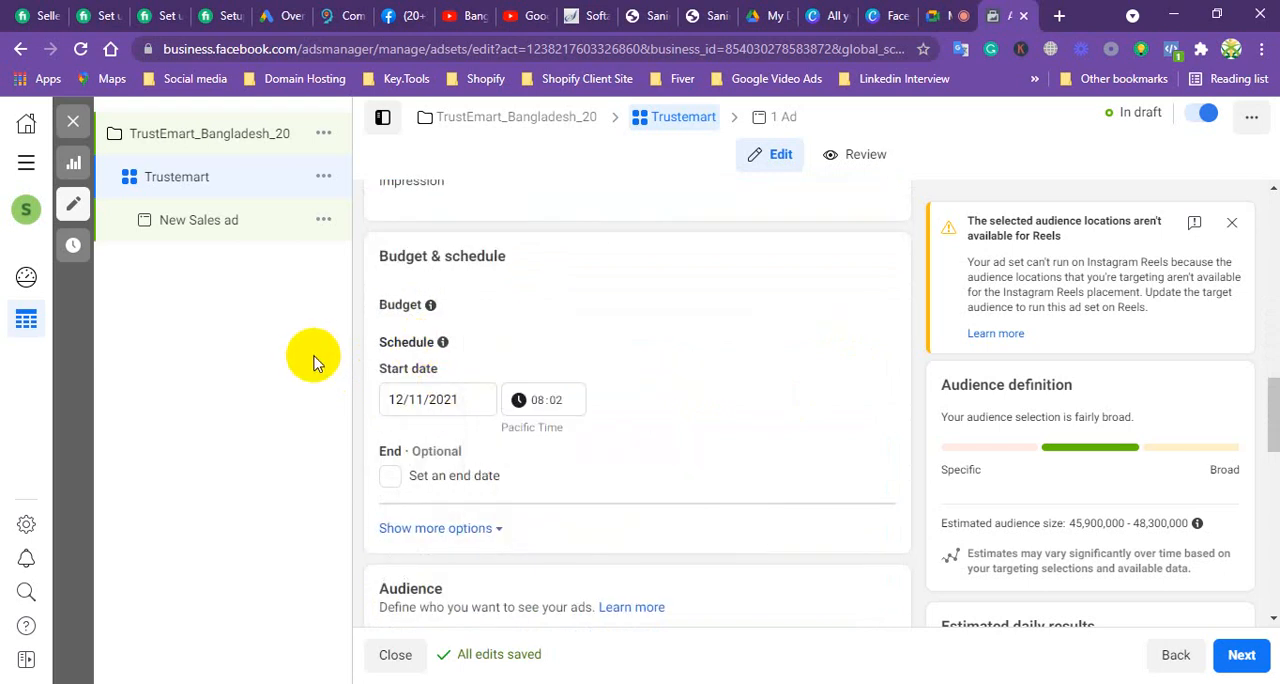
pyautogui.click(461, 398)
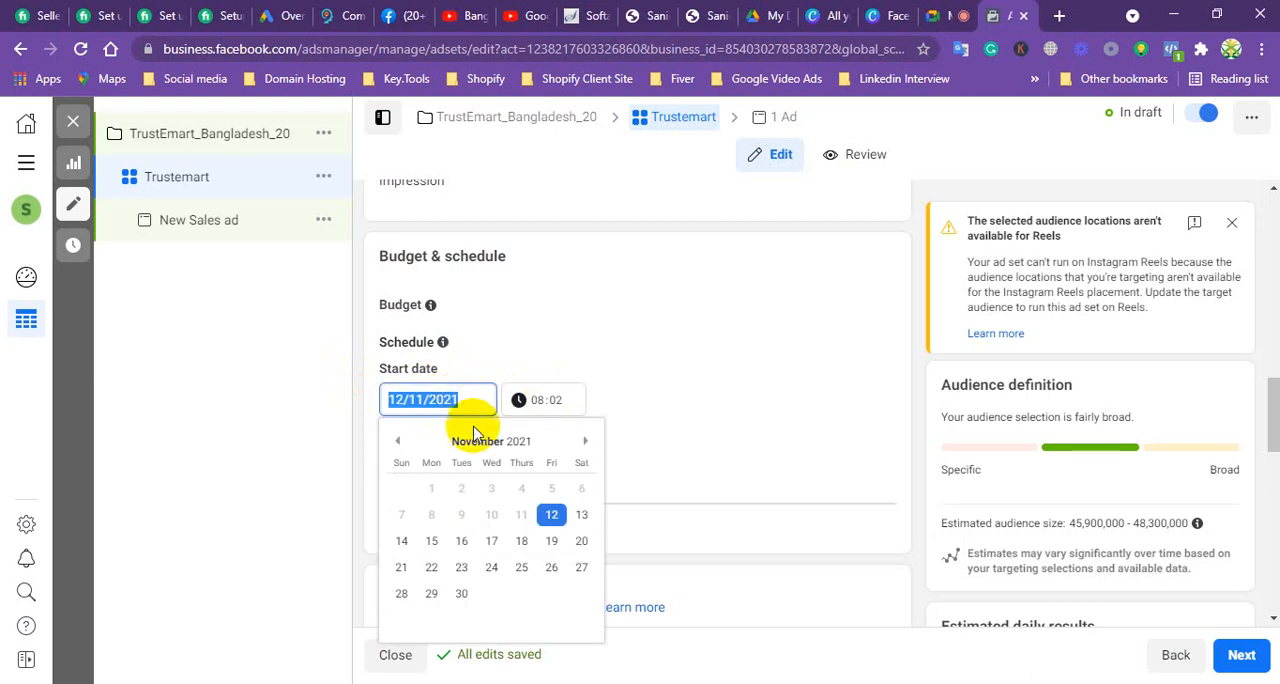
pyautogui.click(279, 347)
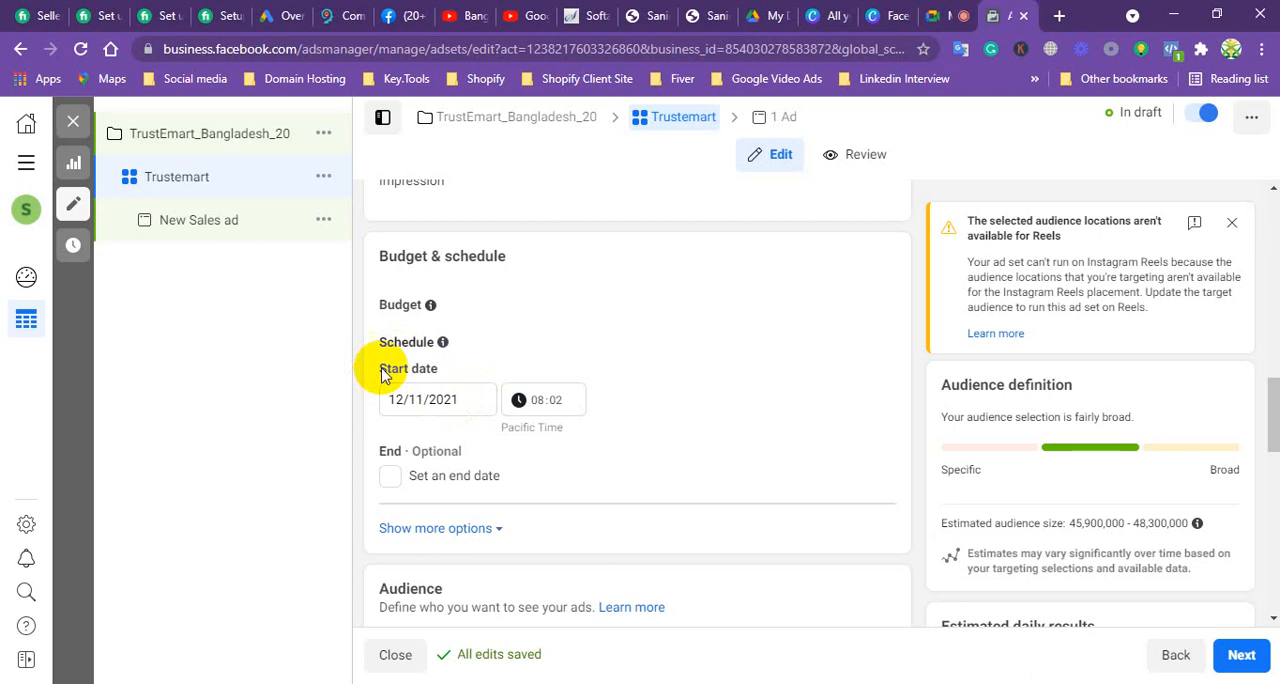
pyautogui.click(471, 399)
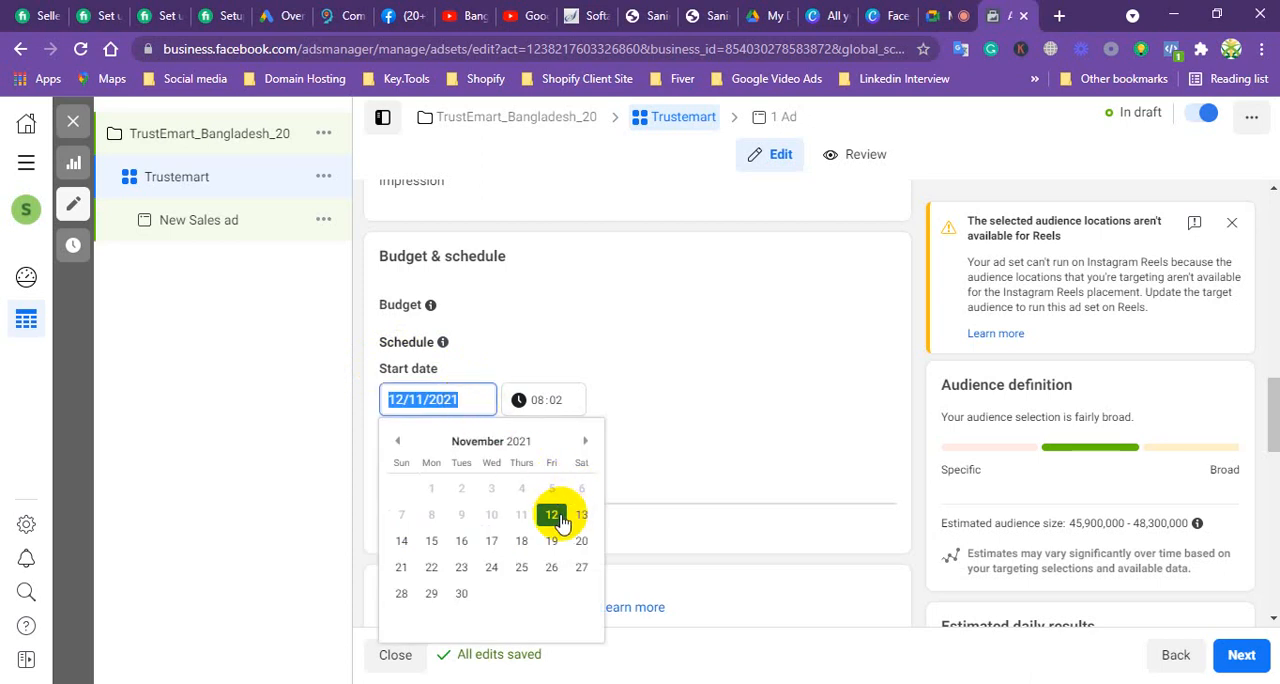
pyautogui.click(435, 541)
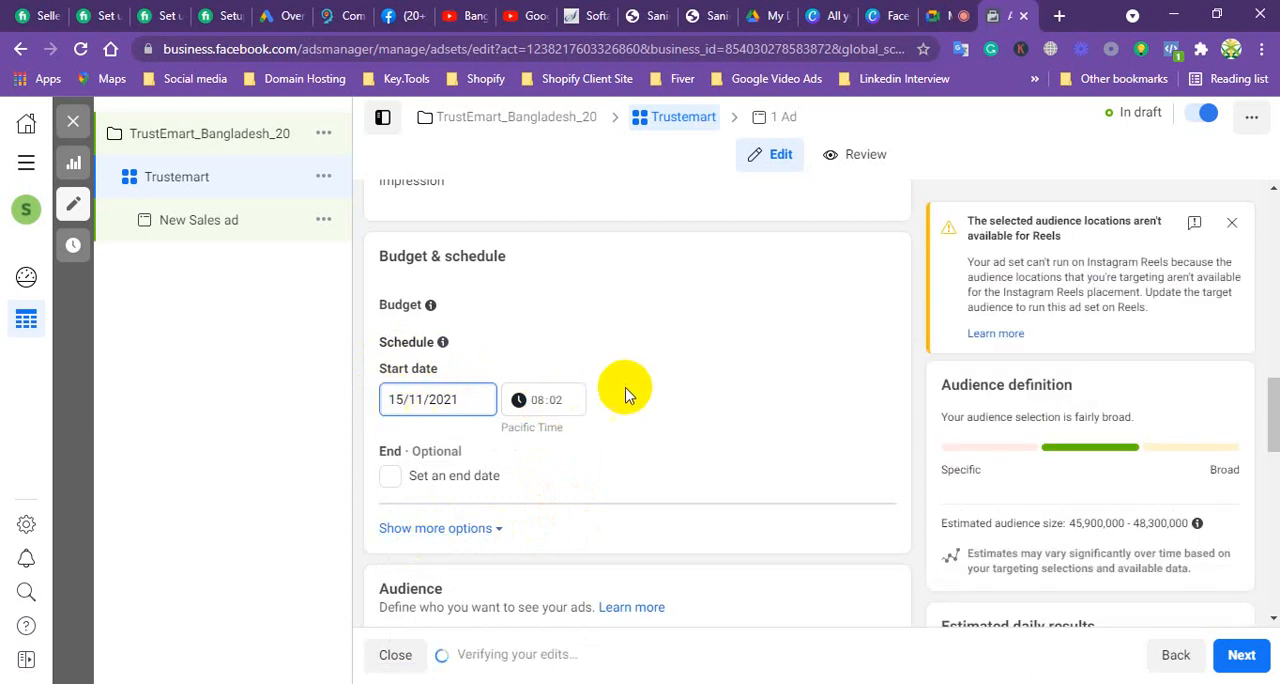
# Step: Set the ad set's start time to 20:02 Pacific Time
pyautogui.click(537, 401)
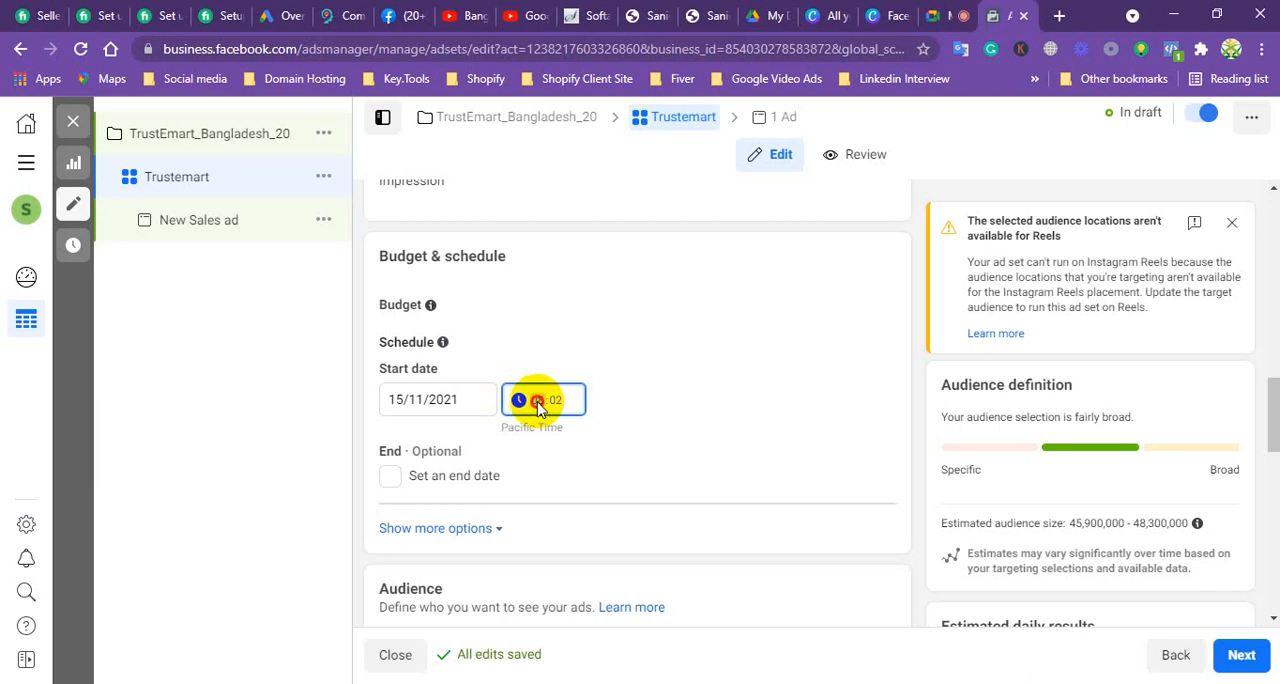
pyautogui.click(538, 403)
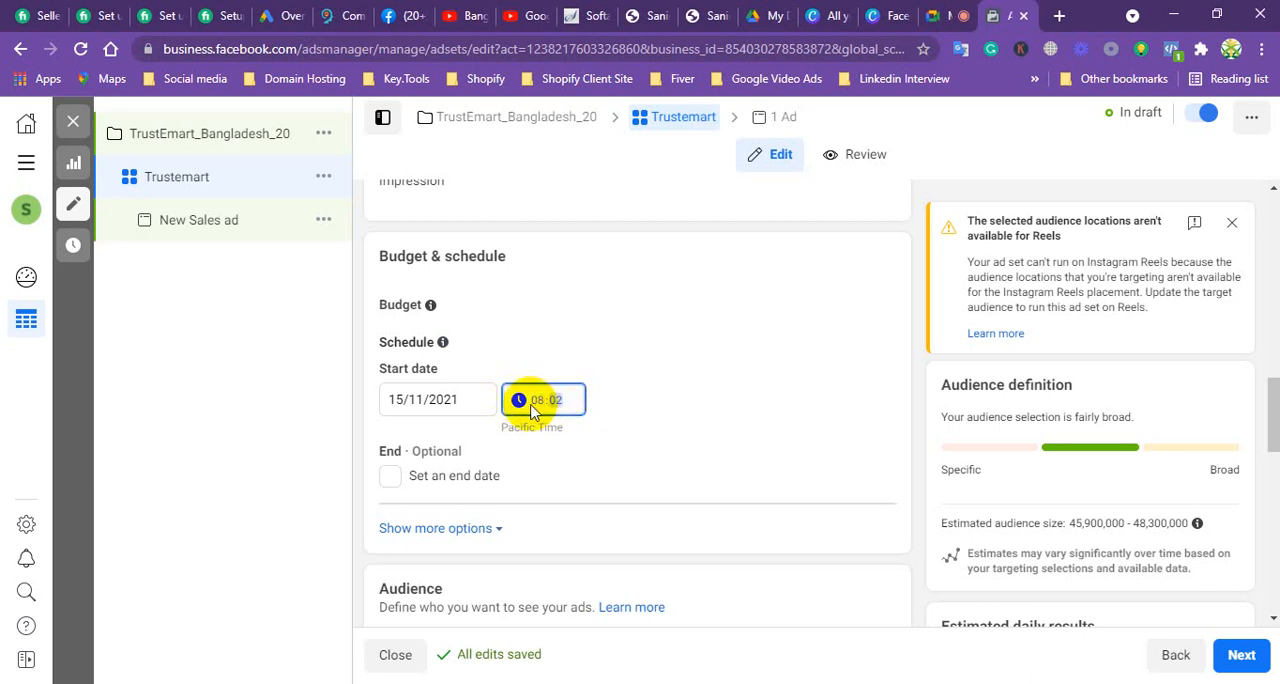
pyautogui.click(533, 400)
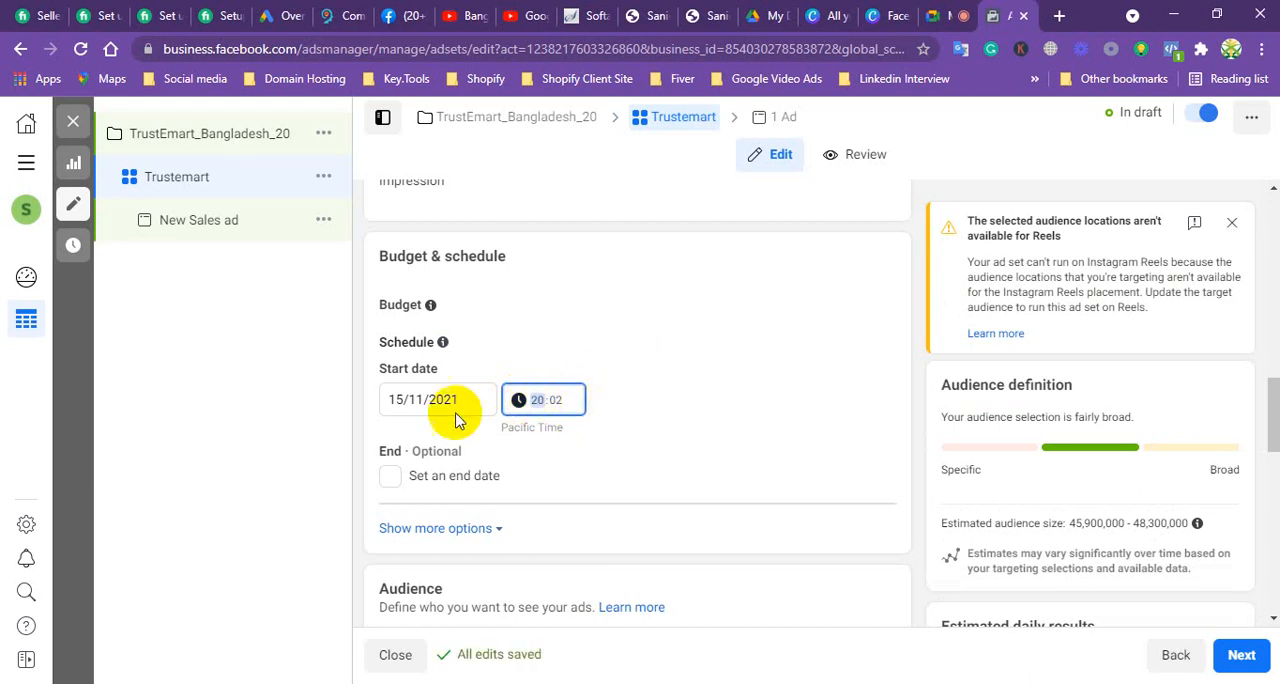
pyautogui.click(566, 405)
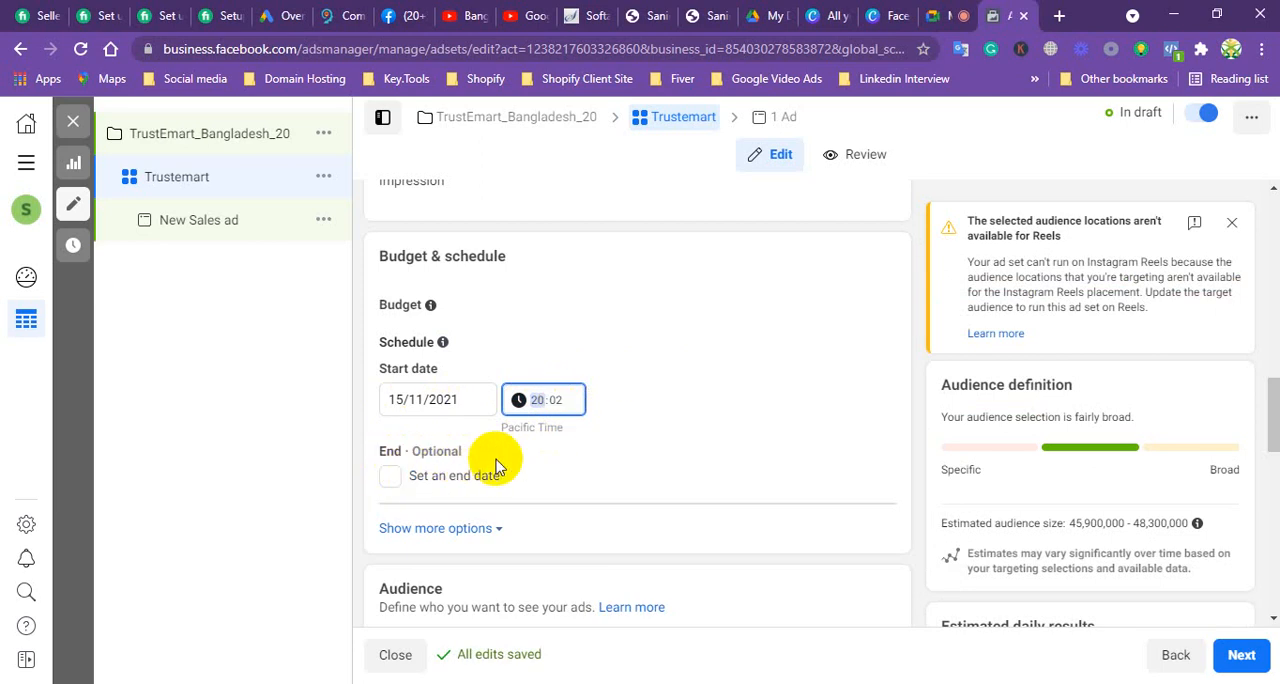
pyautogui.click(390, 481)
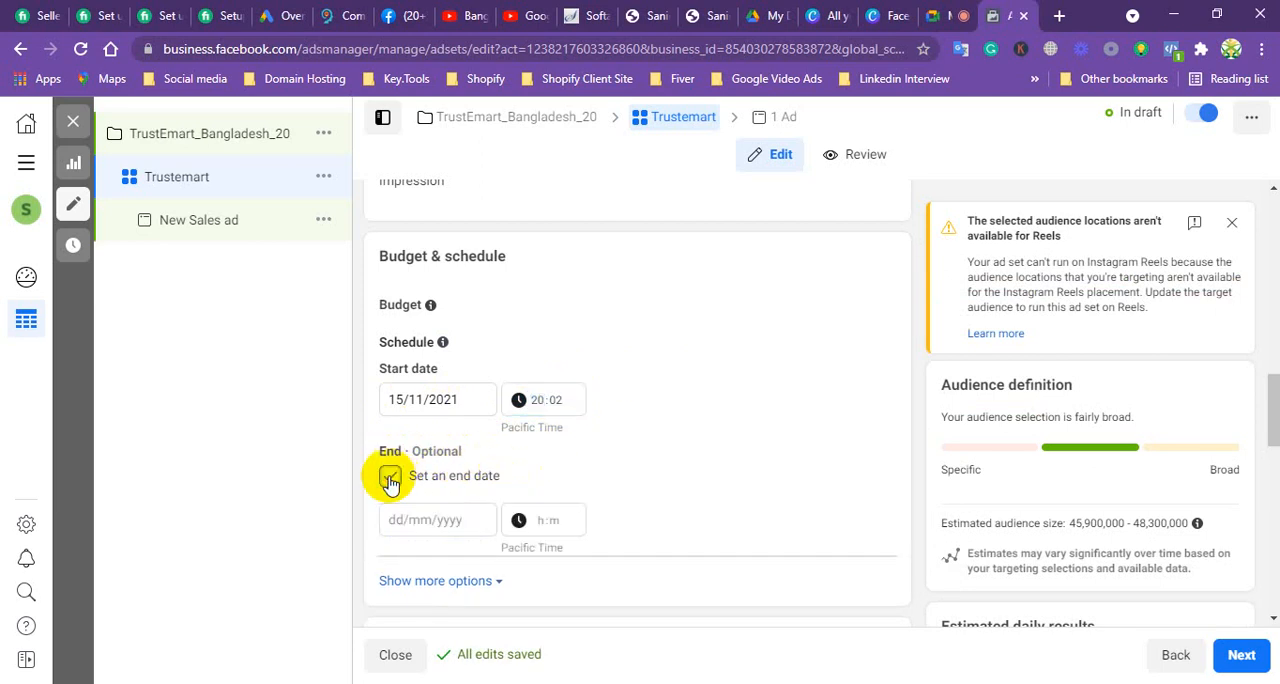
pyautogui.click(428, 521)
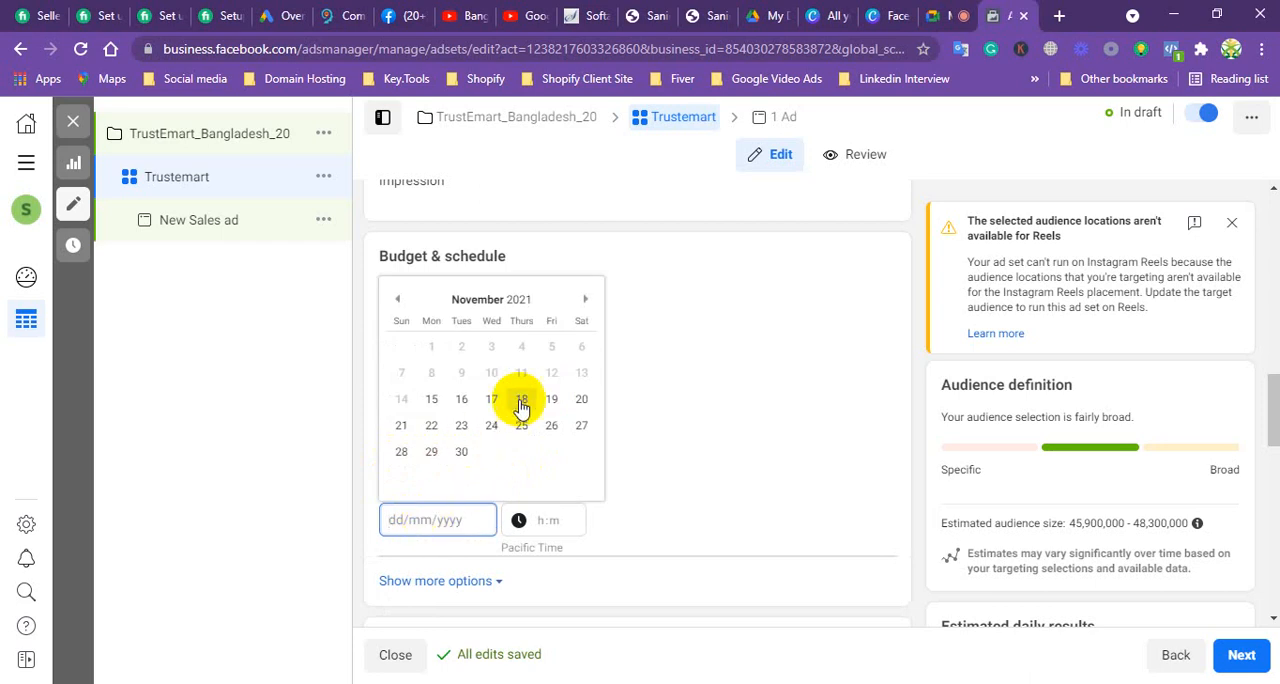
pyautogui.click(357, 470)
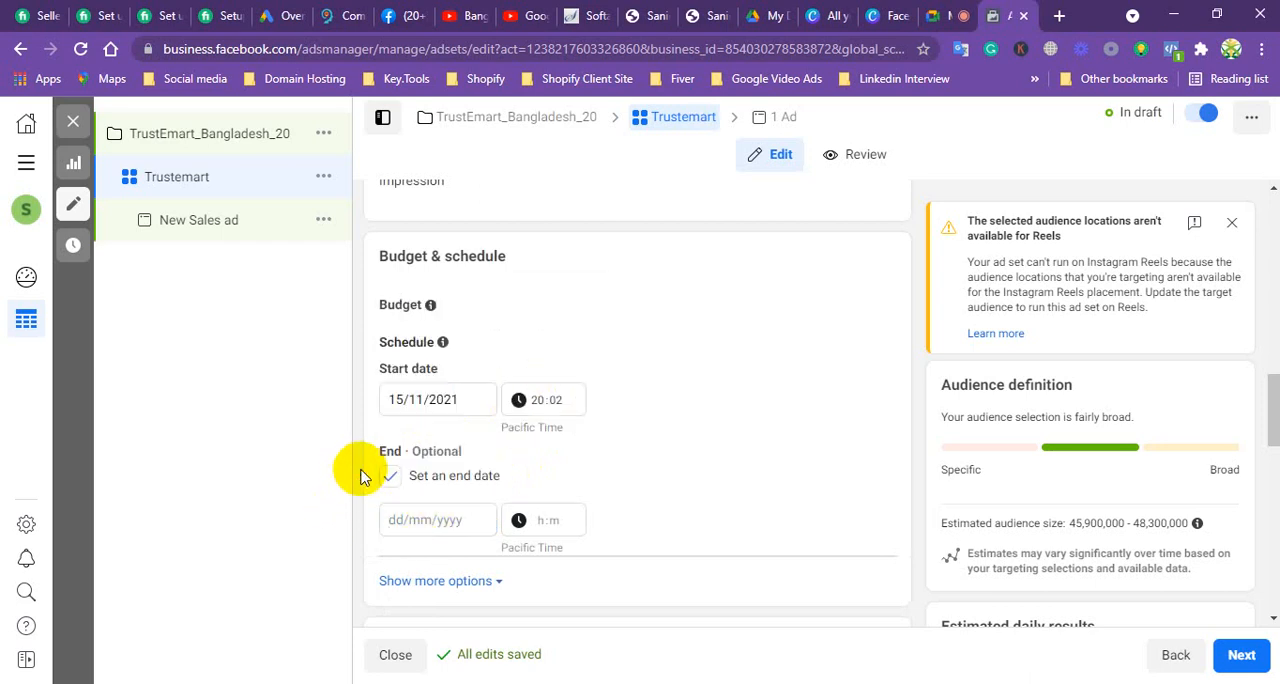
pyautogui.click(392, 481)
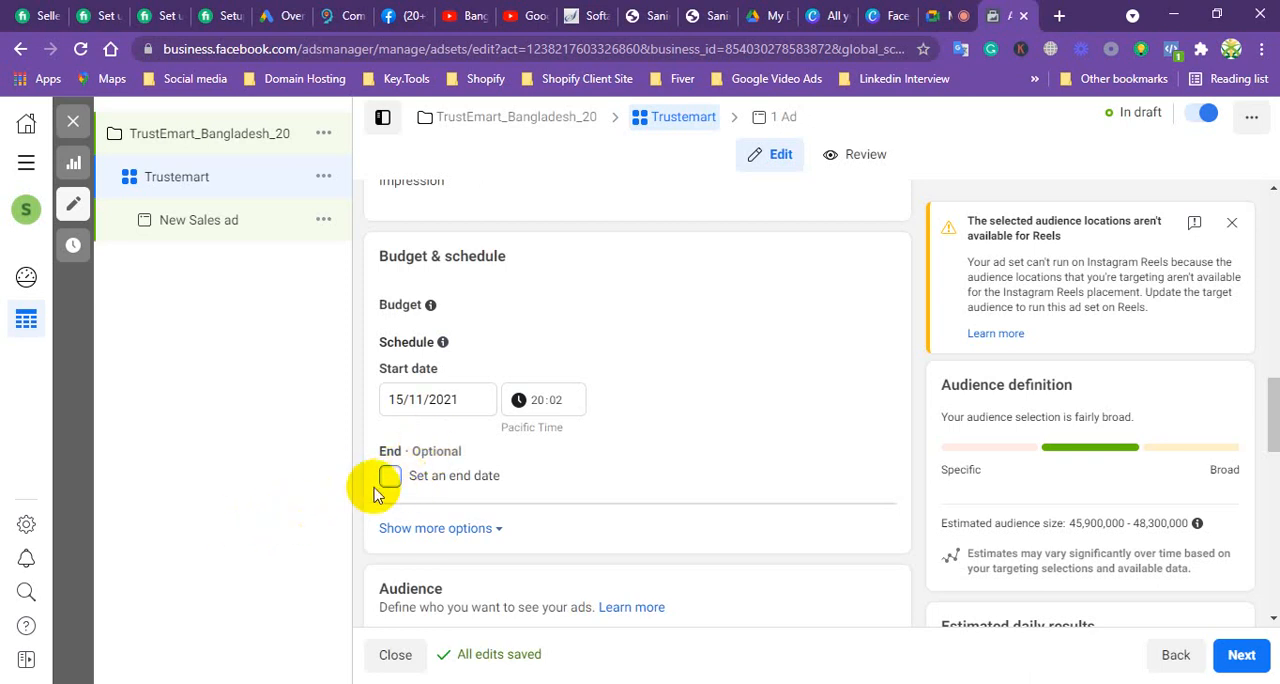
# Step: Enable an end date of 30/11/2021 for the ad set and expand the additional options showing ad set spend limits
pyautogui.click(390, 477)
pyautogui.click(423, 518)
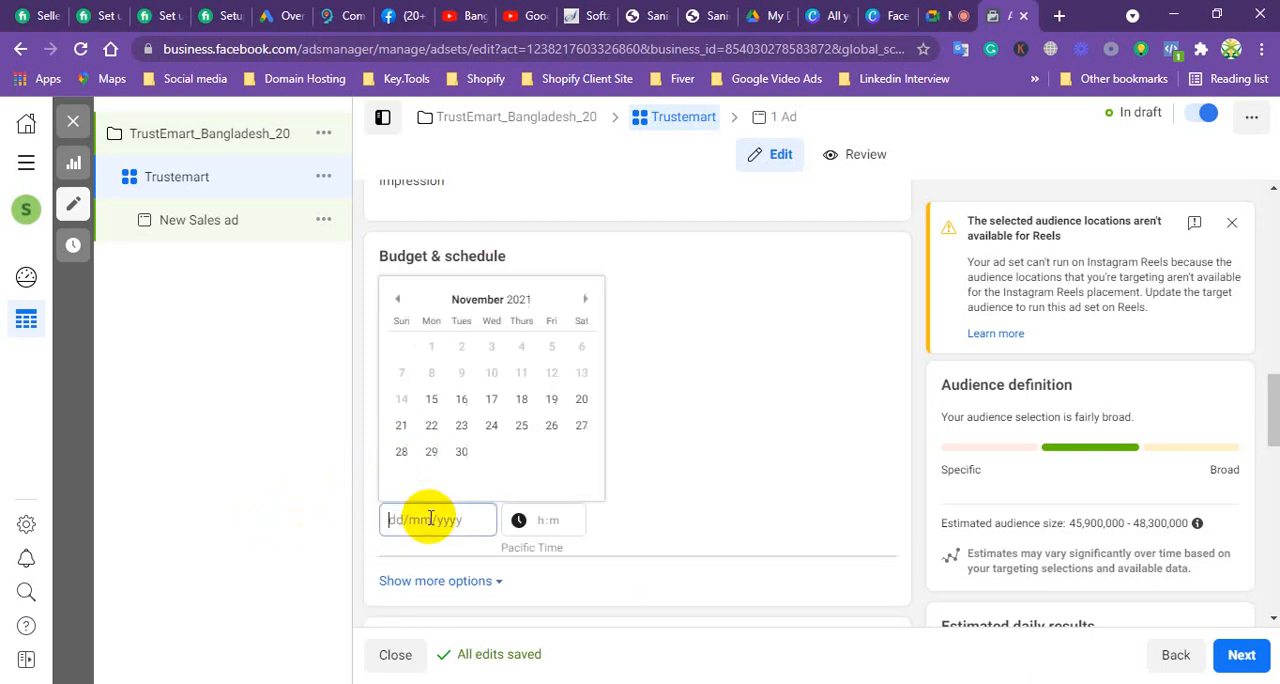
pyautogui.click(463, 452)
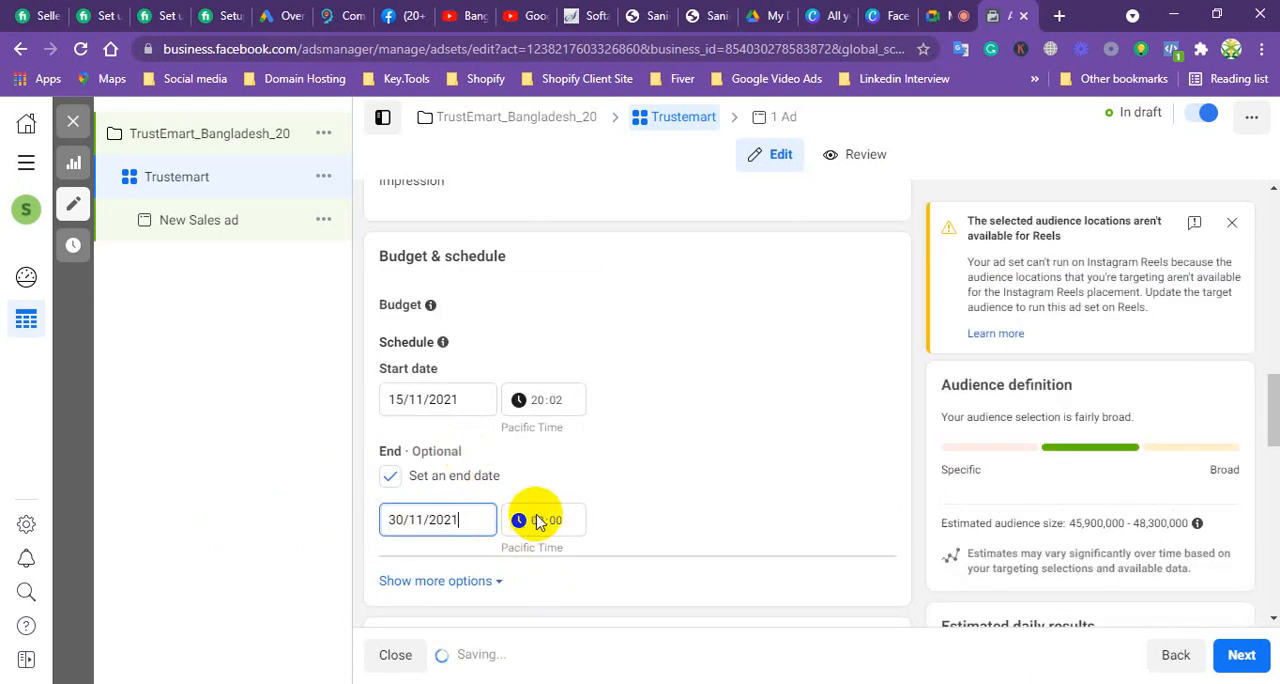
pyautogui.scroll(-3, 572, 512)
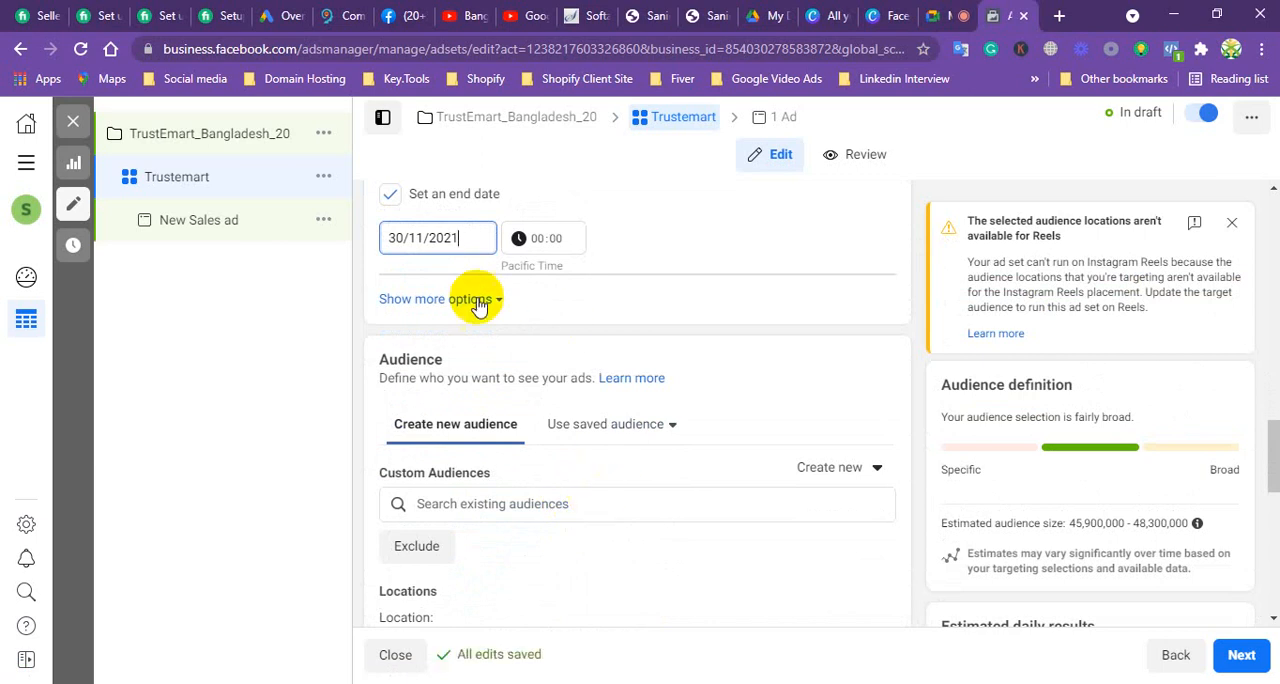
pyautogui.click(459, 302)
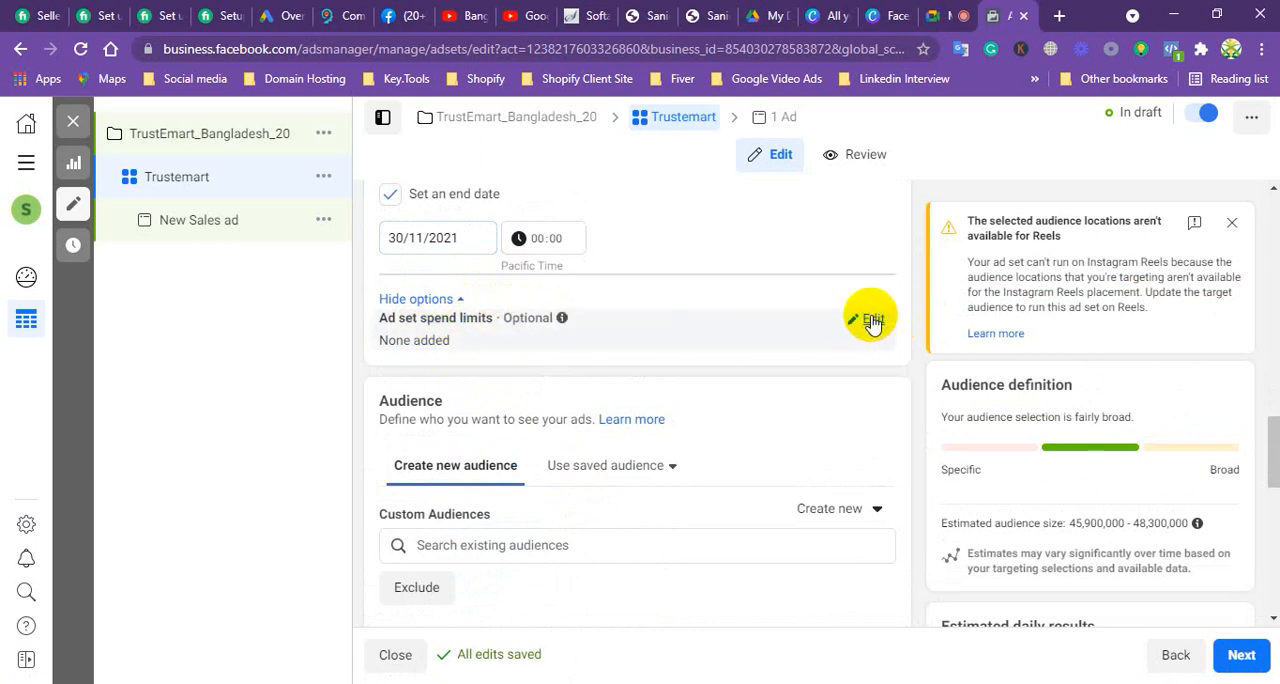
# Step: Enable ad set spend limits with a daily minimum of $3.00 and a daily maximum of $5.00, dismissing the multiple-limits notice
pyautogui.click(872, 320)
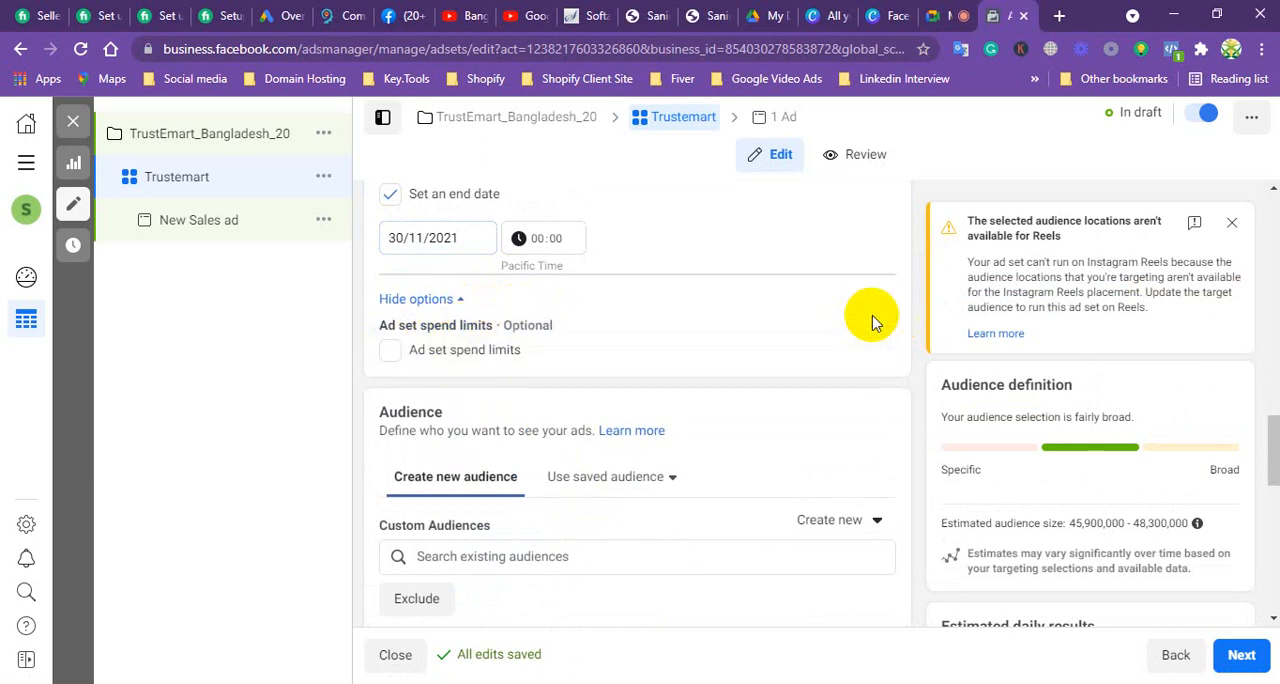
pyautogui.click(390, 352)
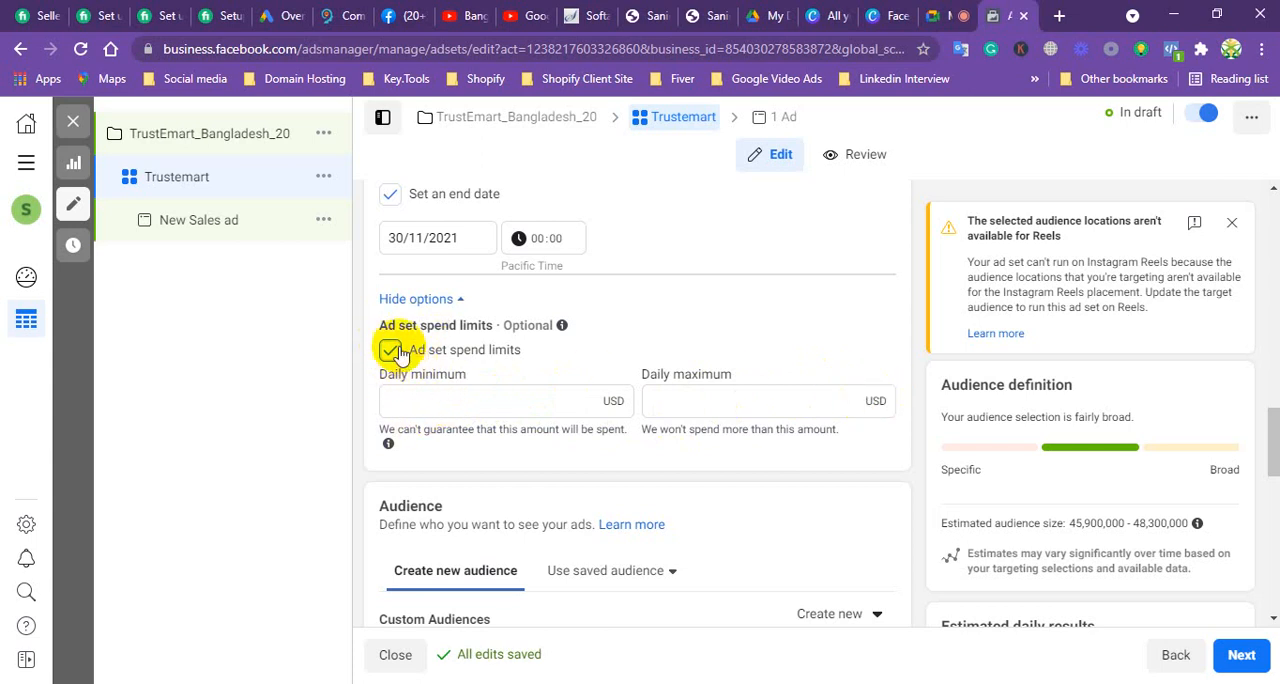
pyautogui.click(438, 396)
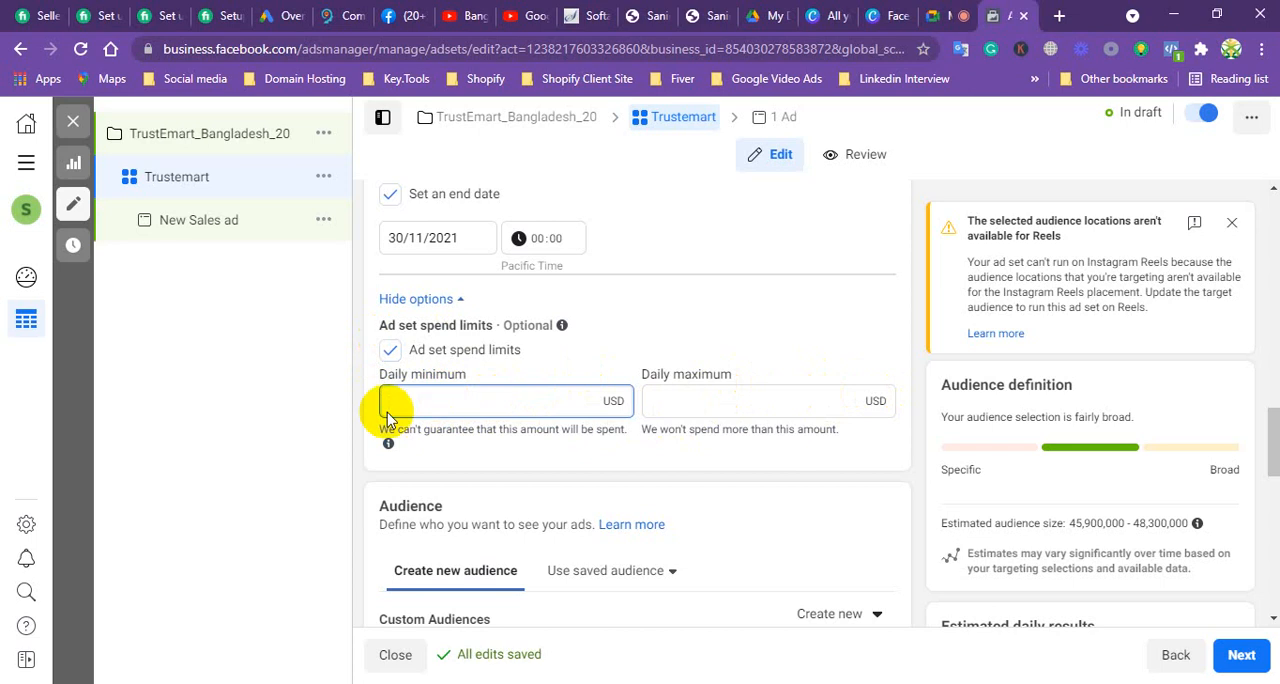
pyautogui.click(713, 401)
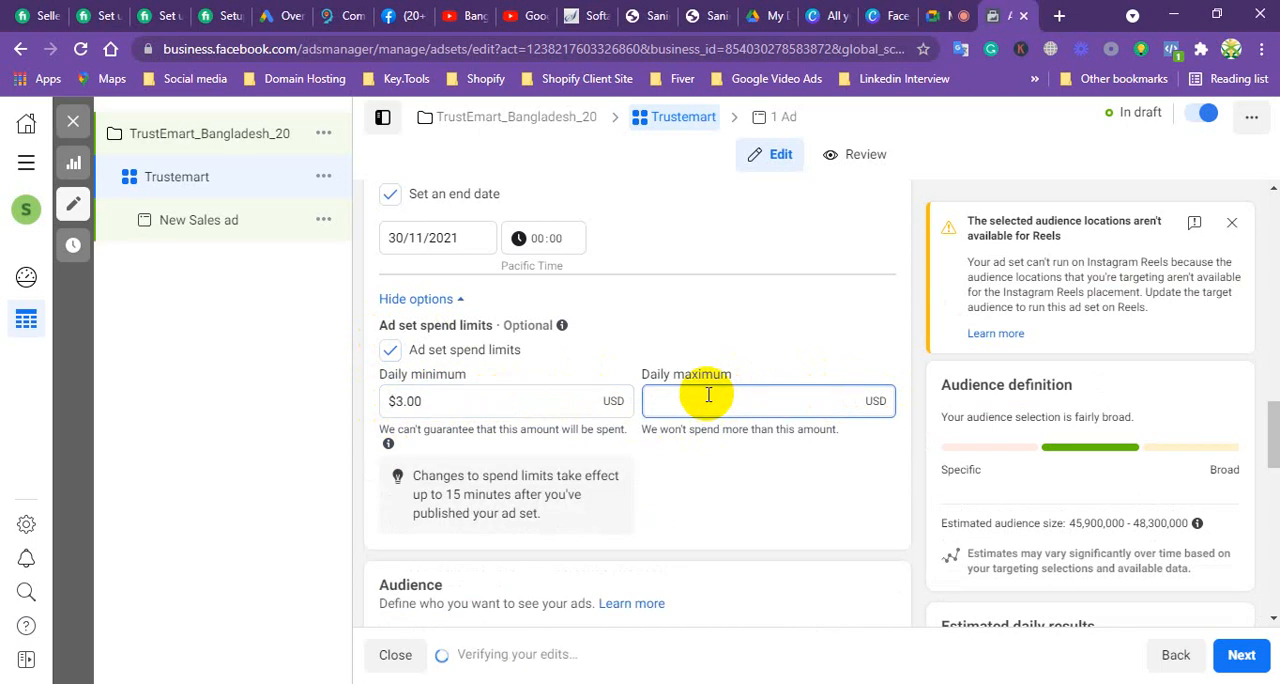
pyautogui.click(757, 488)
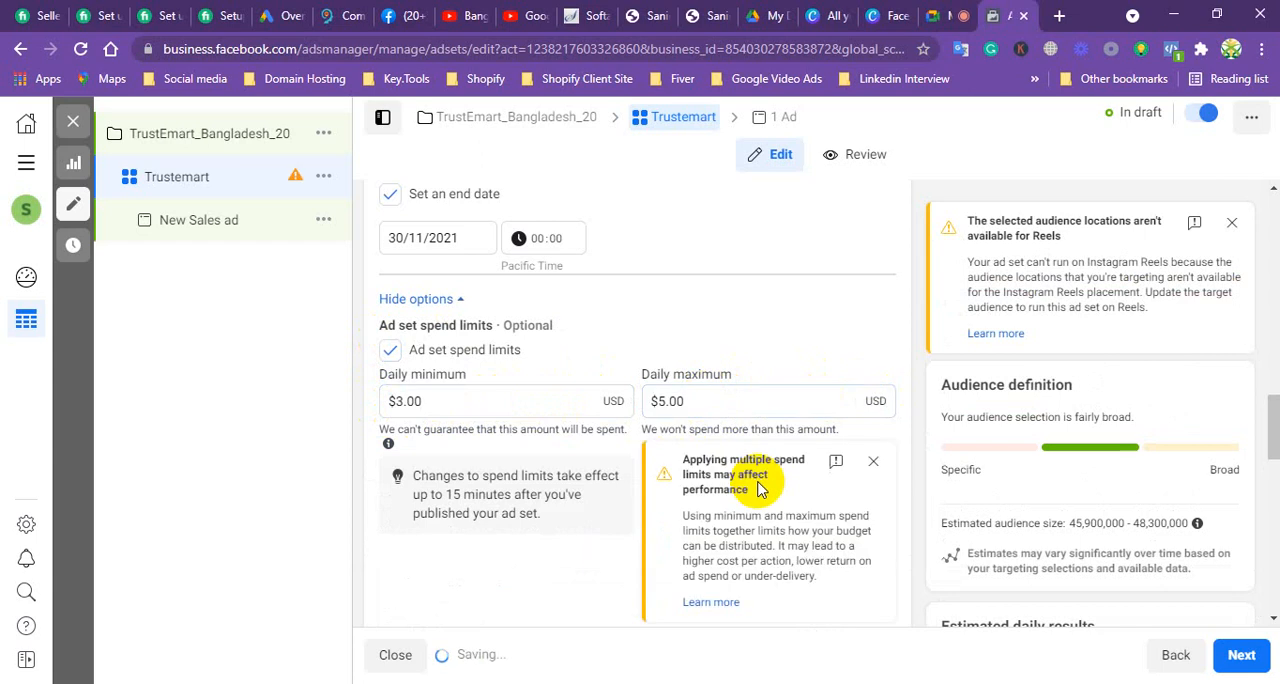
pyautogui.click(873, 461)
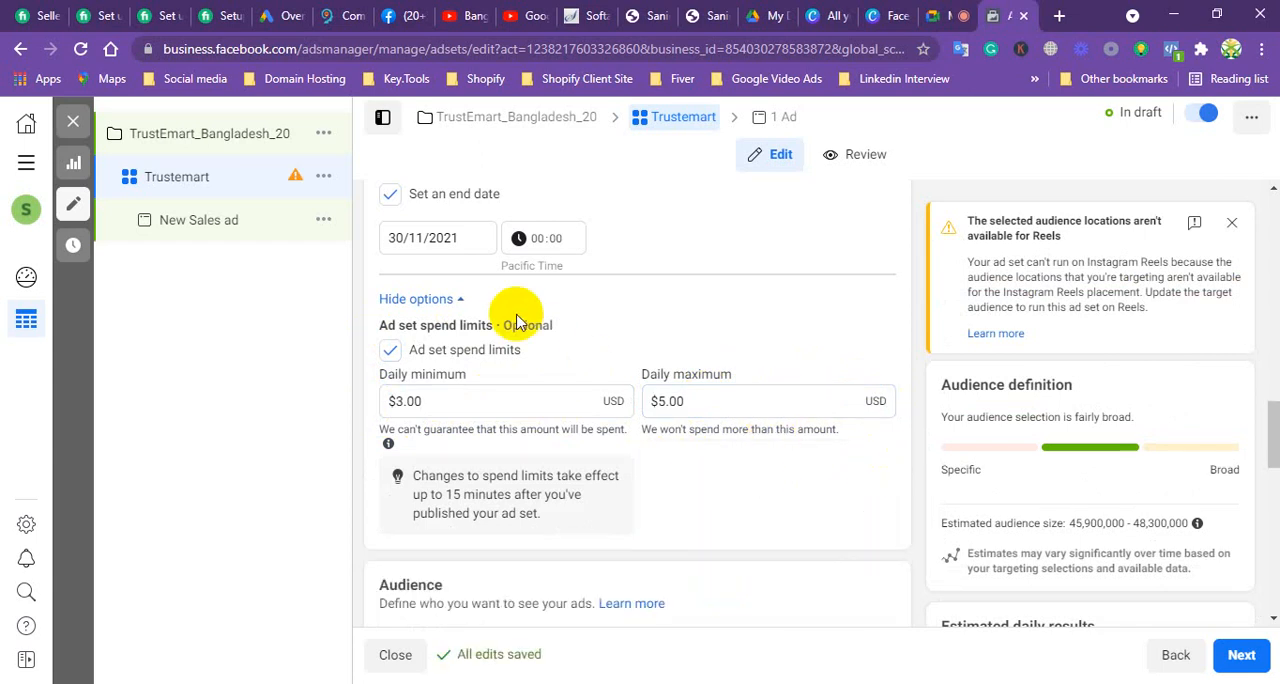
# Step: Go to the ad set's Audience section and dismiss the notice about audience locations unavailable for Reels
pyautogui.scroll(-2, 505, 355)
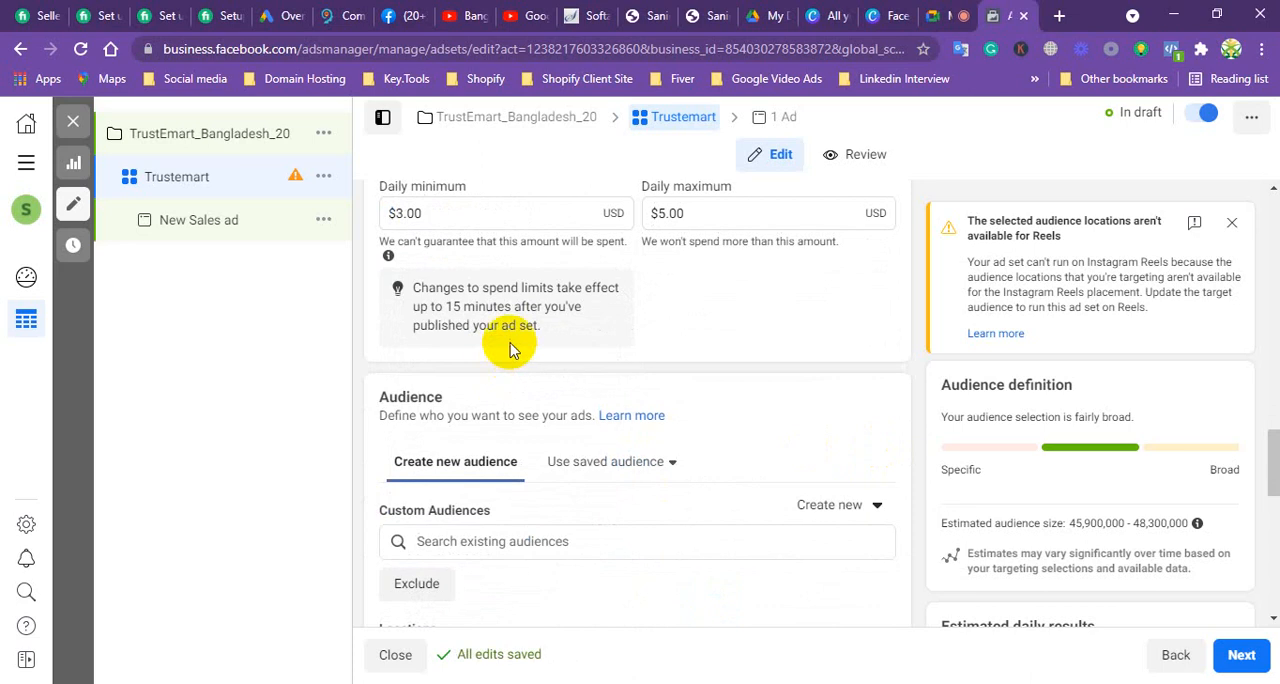
pyautogui.scroll(-1, 509, 350)
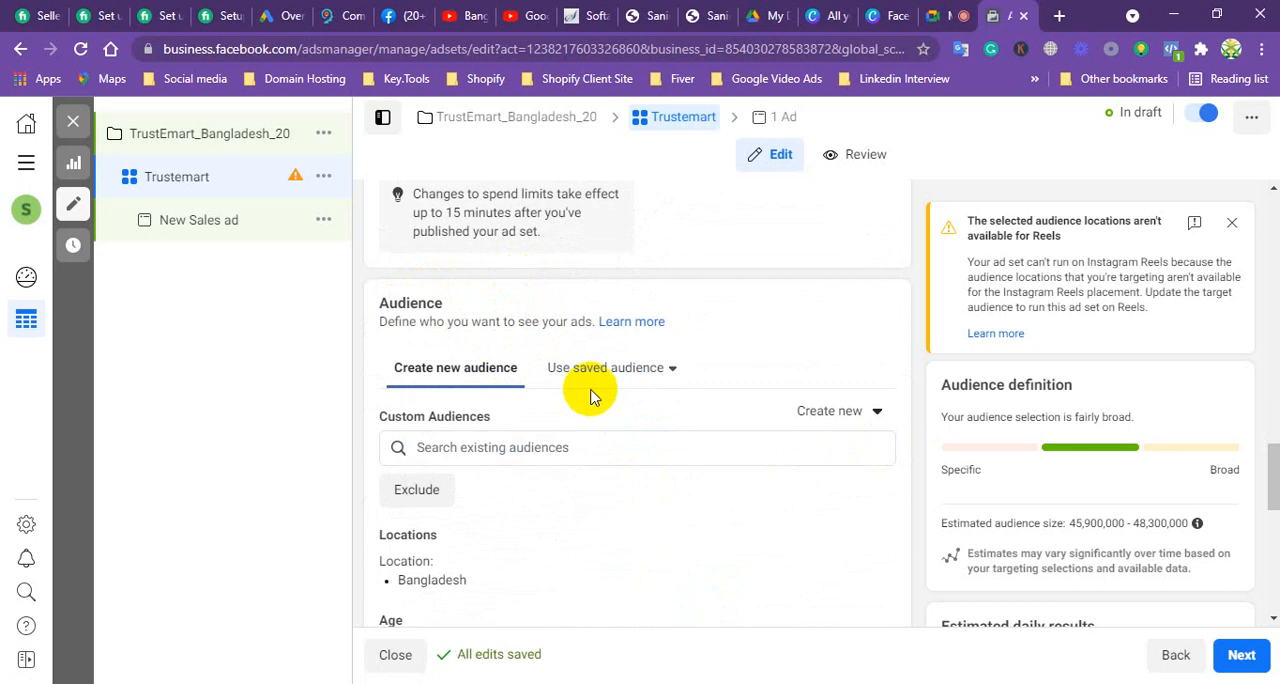
pyautogui.scroll(-1, 590, 399)
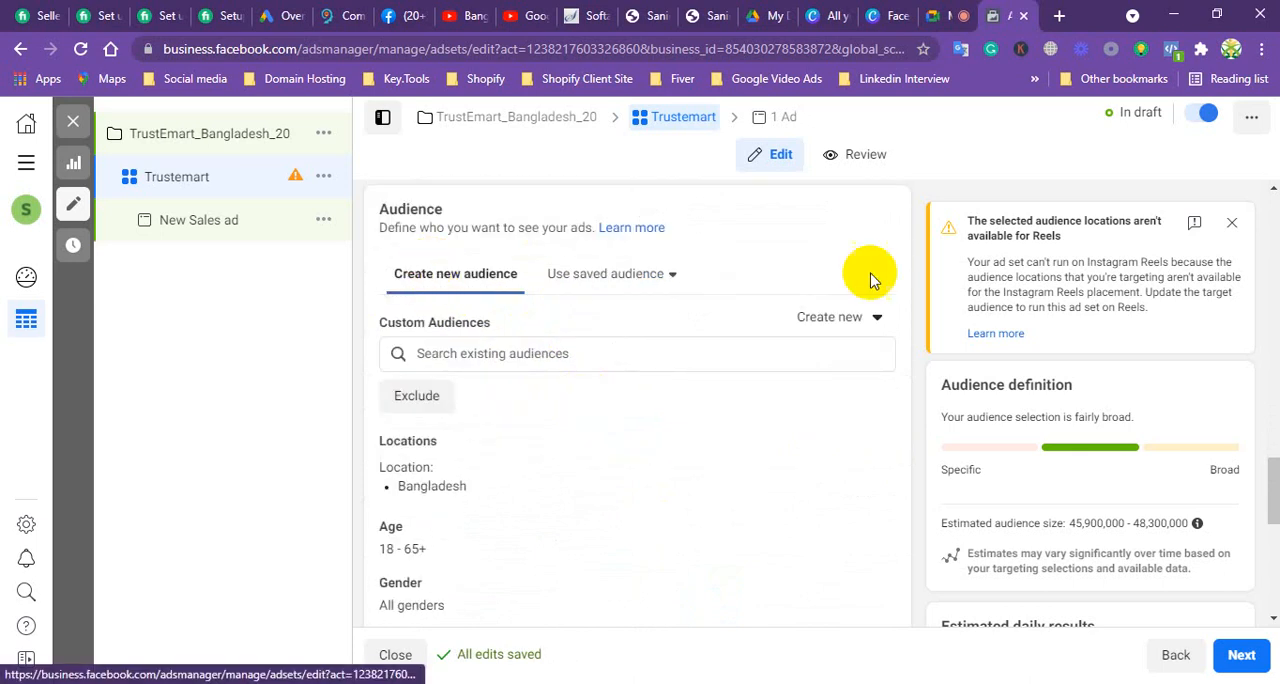
pyautogui.click(1231, 222)
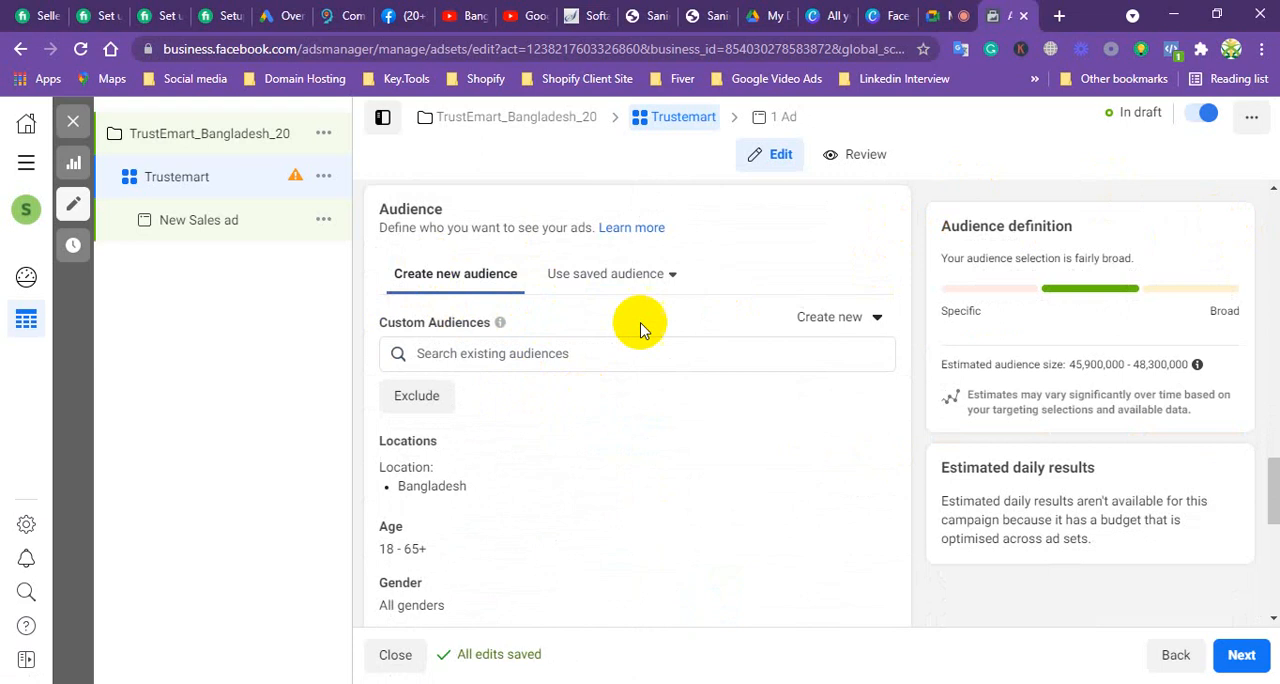
# Step: Check the list of existing custom audiences and add an exclusion field under Custom Audiences
pyautogui.click(484, 354)
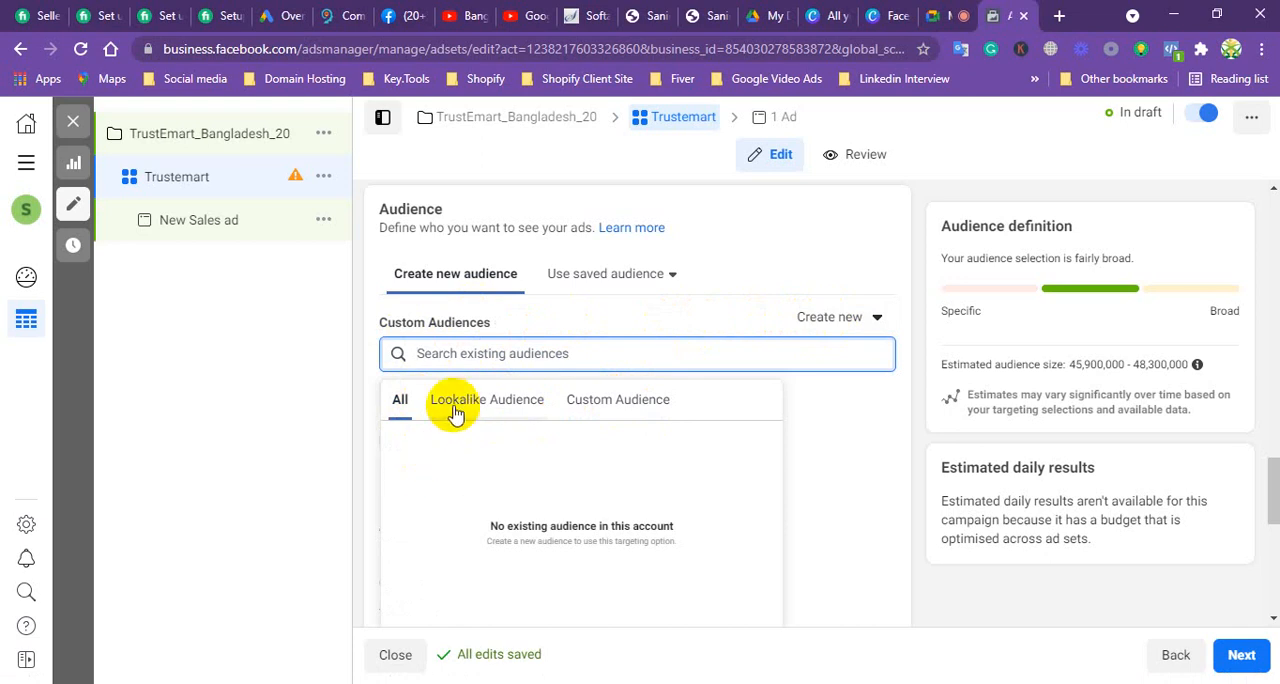
pyautogui.click(364, 281)
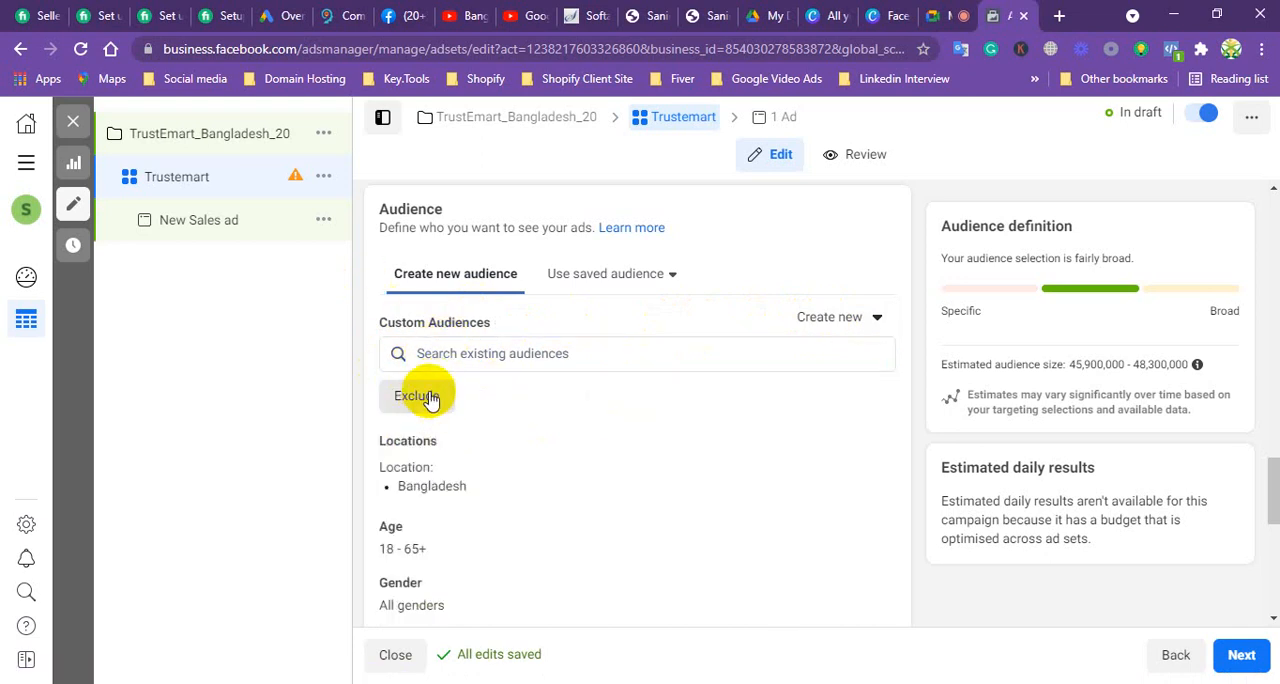
pyautogui.scroll(-1, 452, 340)
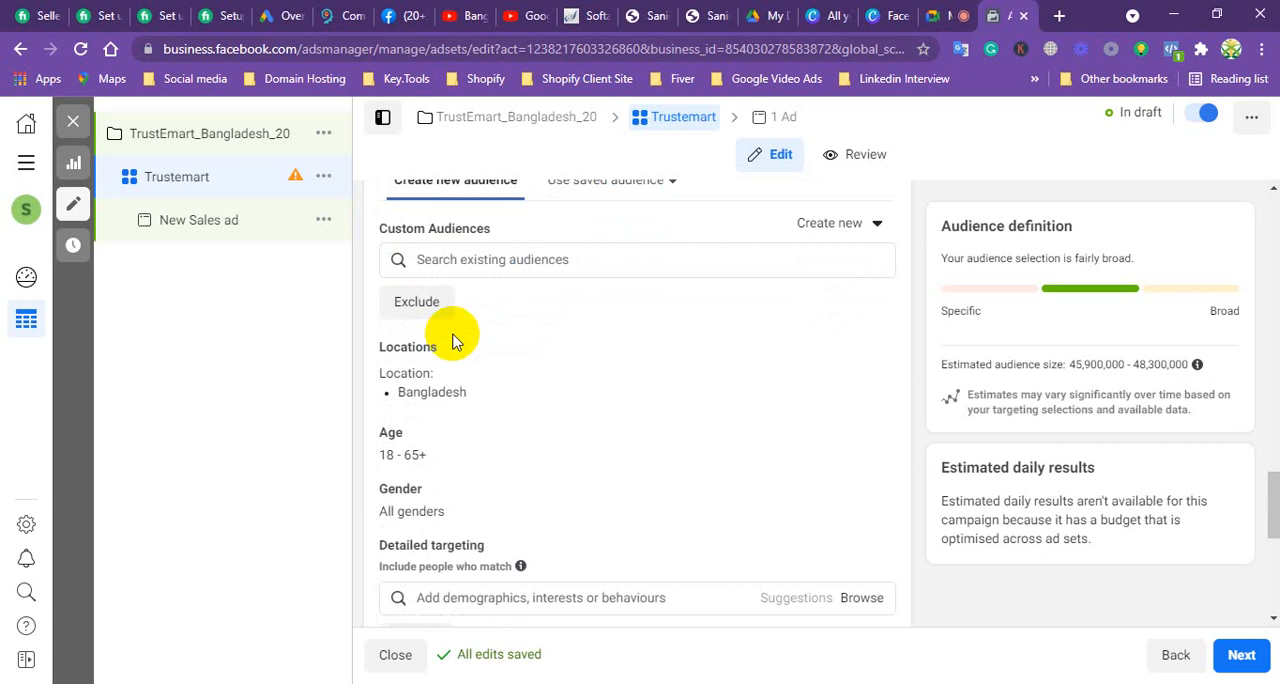
pyautogui.click(420, 303)
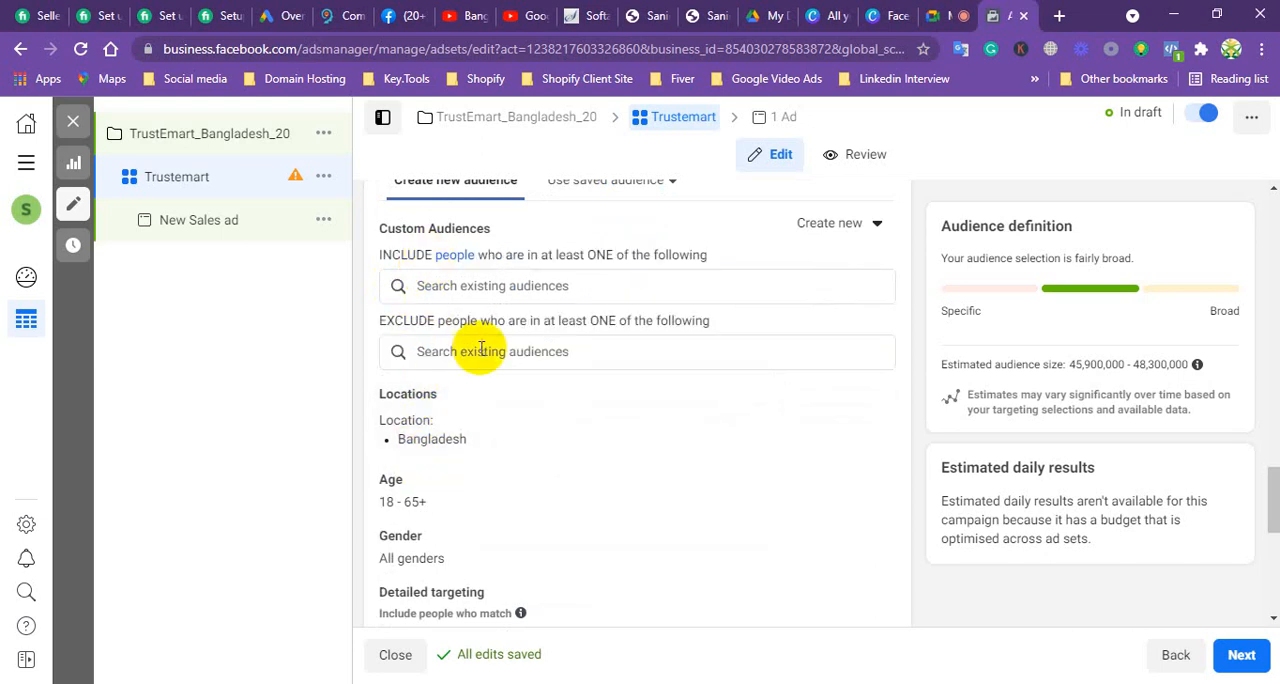
# Step: Search the included custom audiences for "Student" and clear the search
pyautogui.scroll(1, 489, 405)
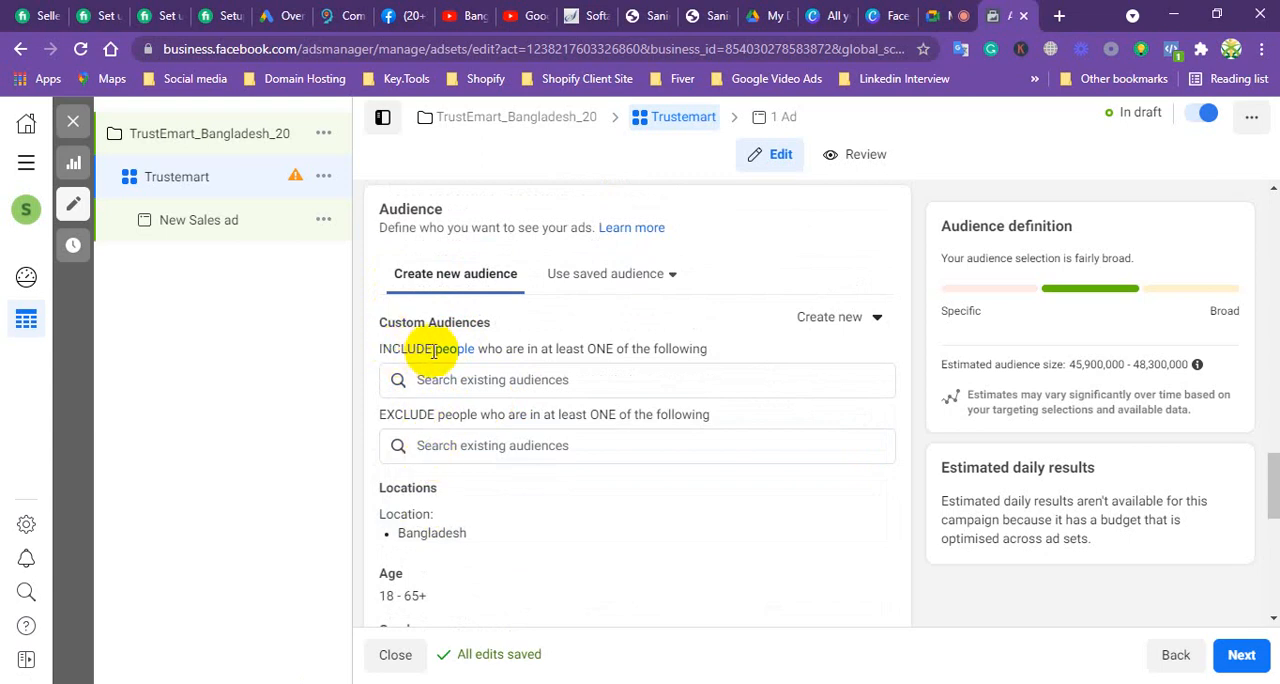
pyautogui.scroll(-1, 460, 398)
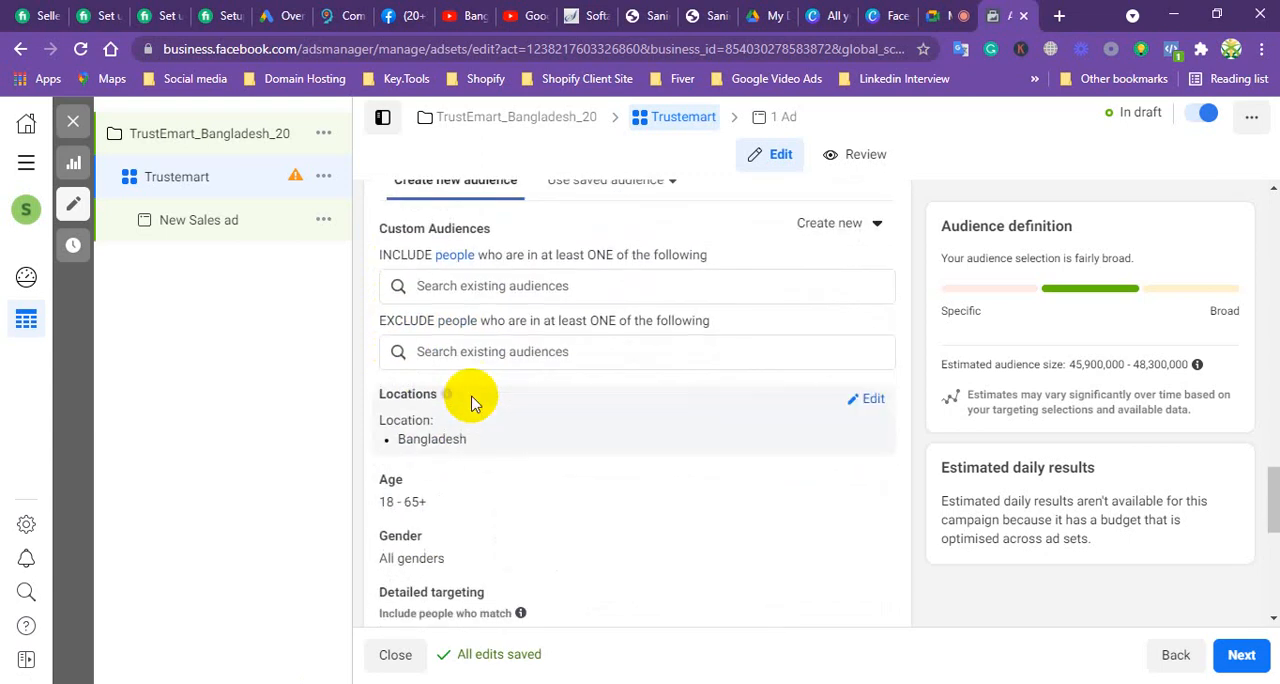
pyautogui.scroll(1, 472, 400)
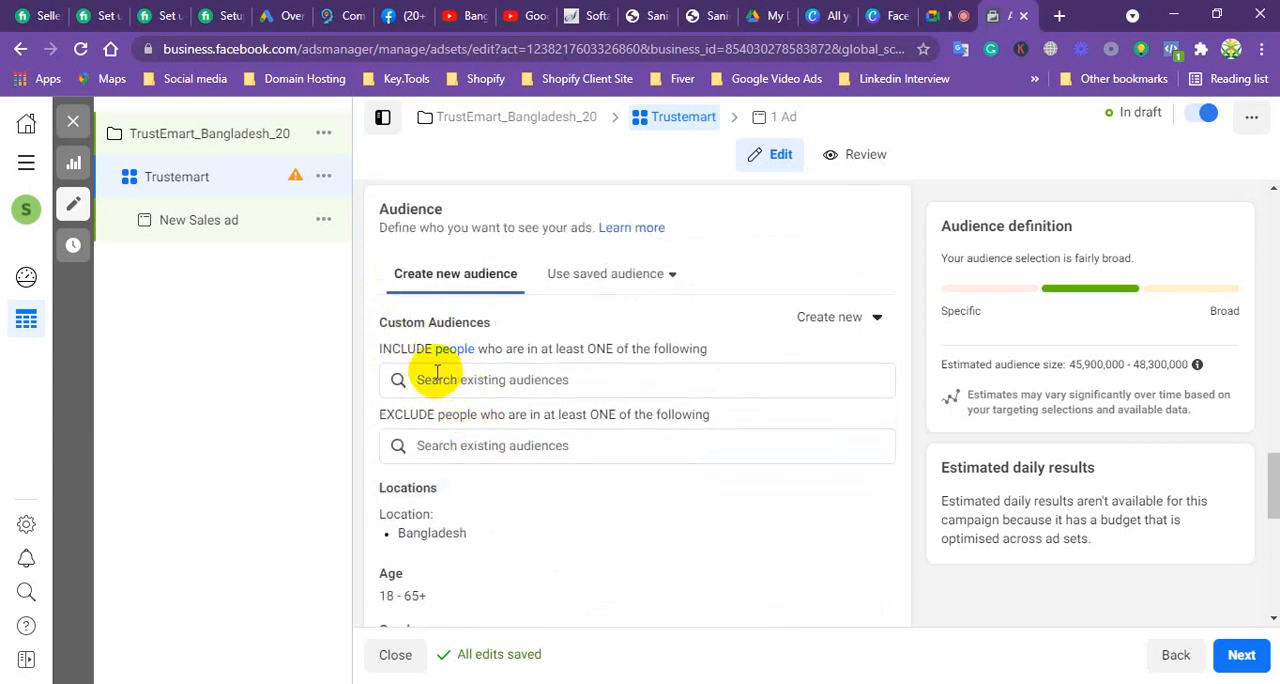
pyautogui.click(445, 380)
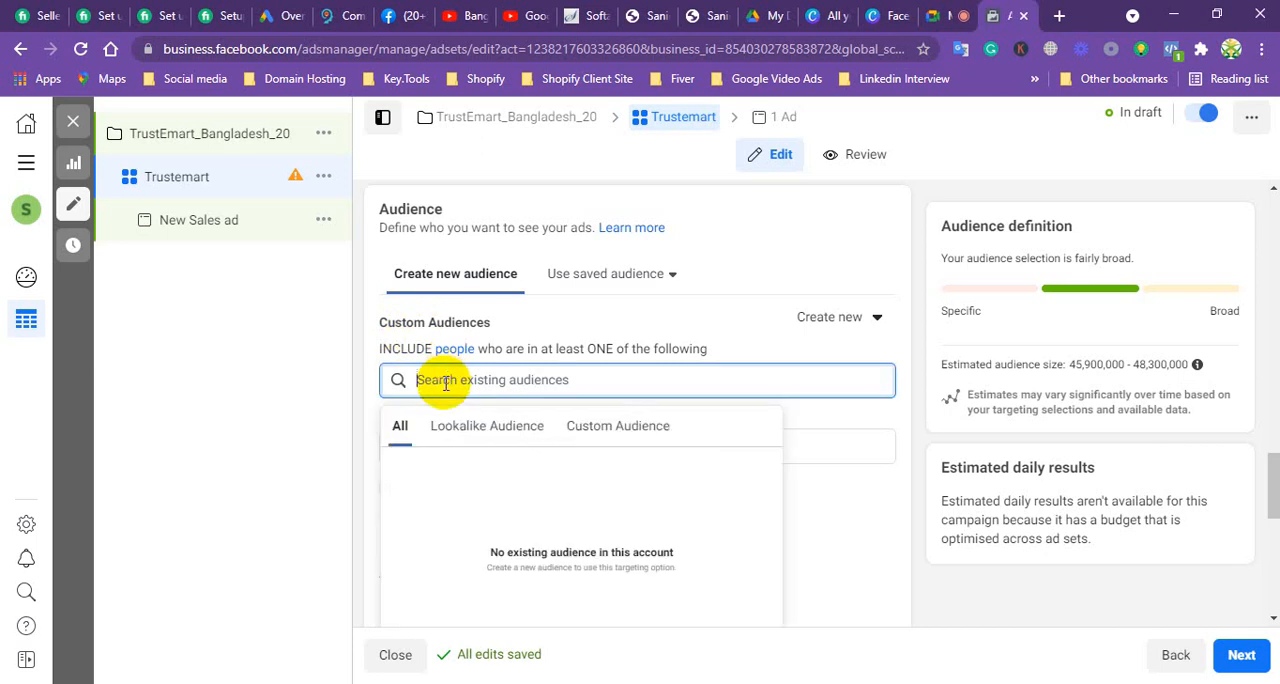
pyautogui.write('s')
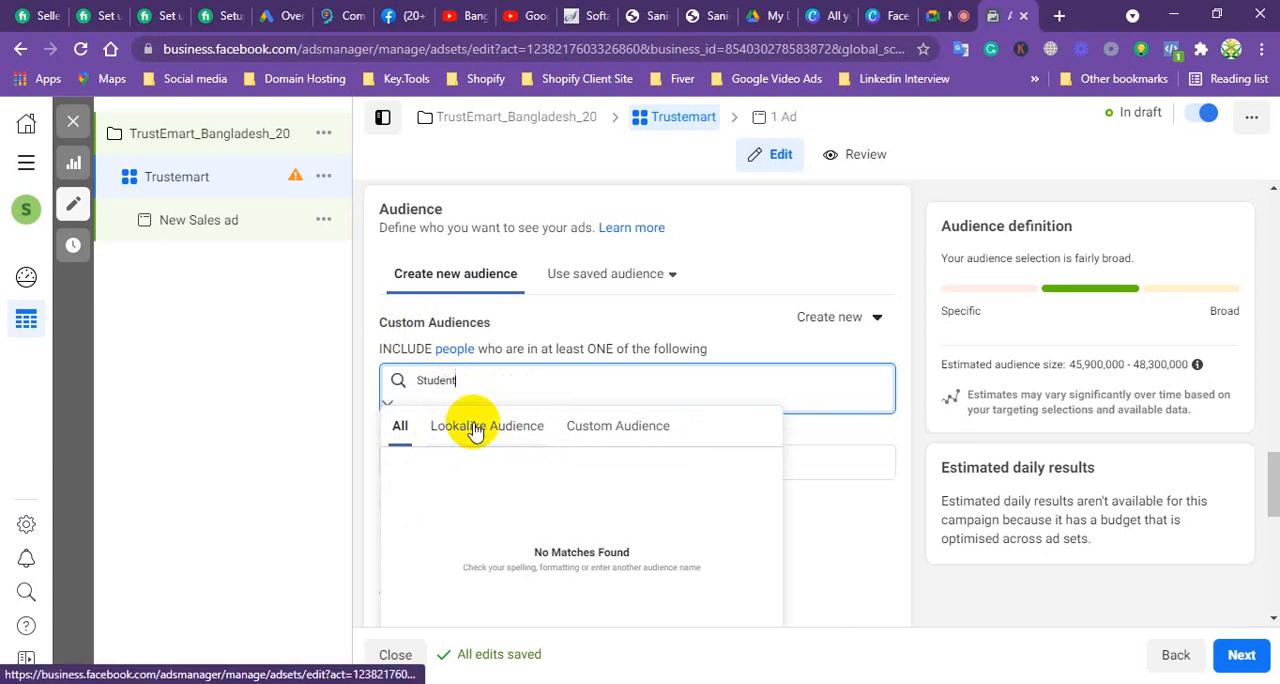
pyautogui.click(397, 384)
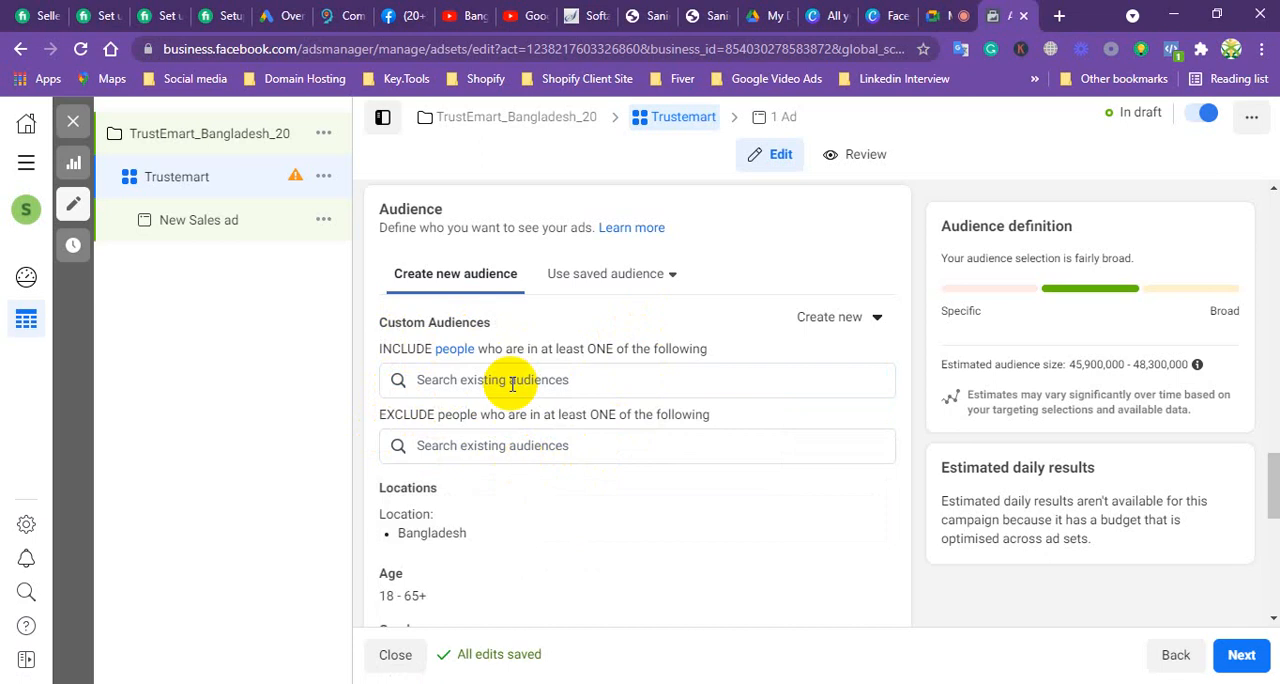
# Step: Open Business Home in a new browser tab and switch to it
pyautogui.moveTo(506, 318)
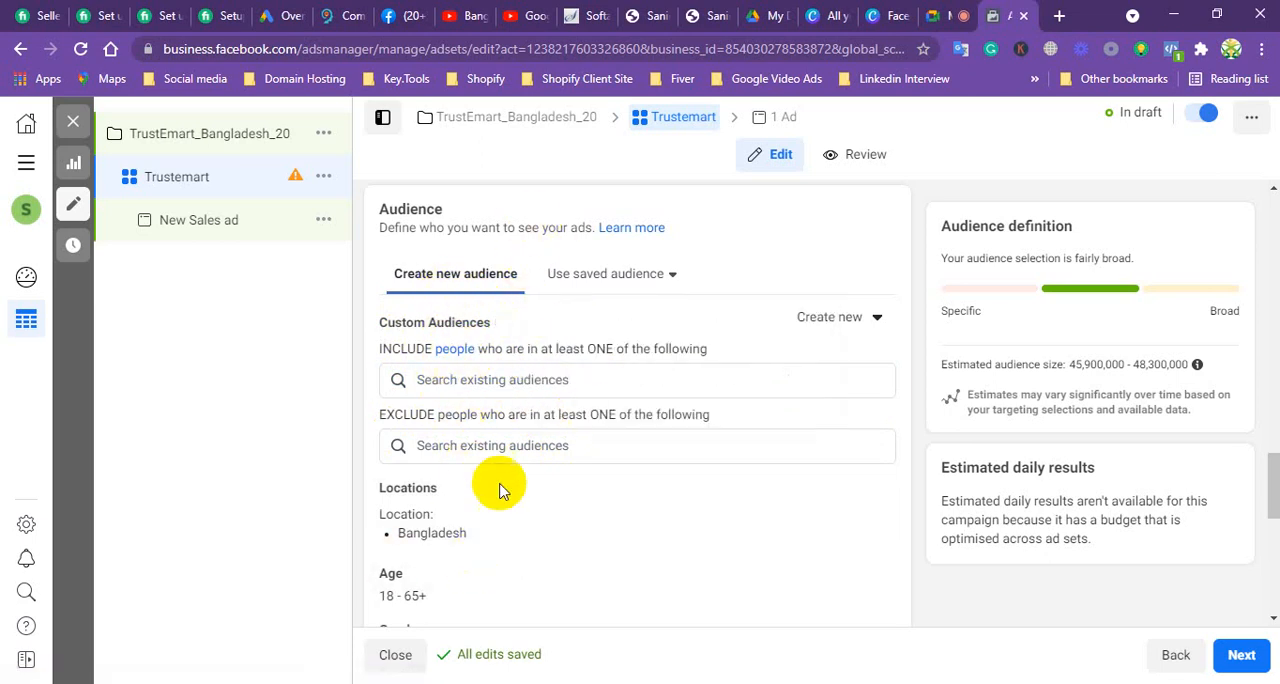
pyautogui.scroll(2, 490, 515)
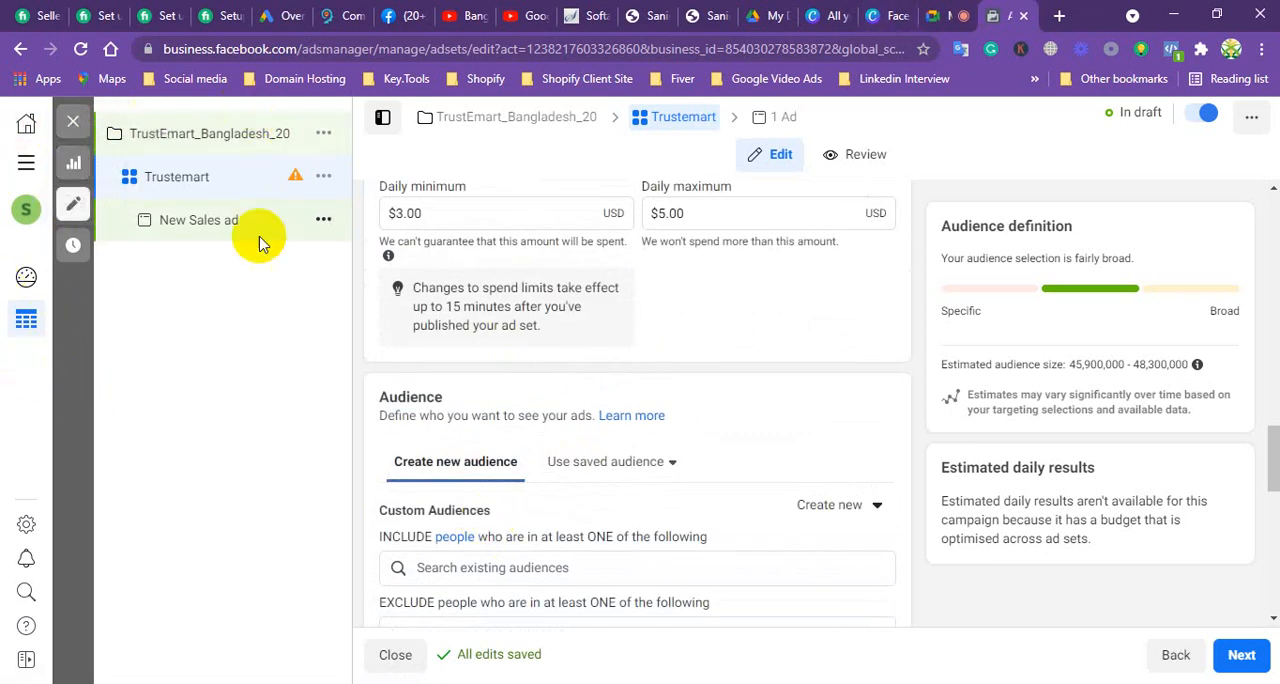
pyautogui.rightClick(25, 124)
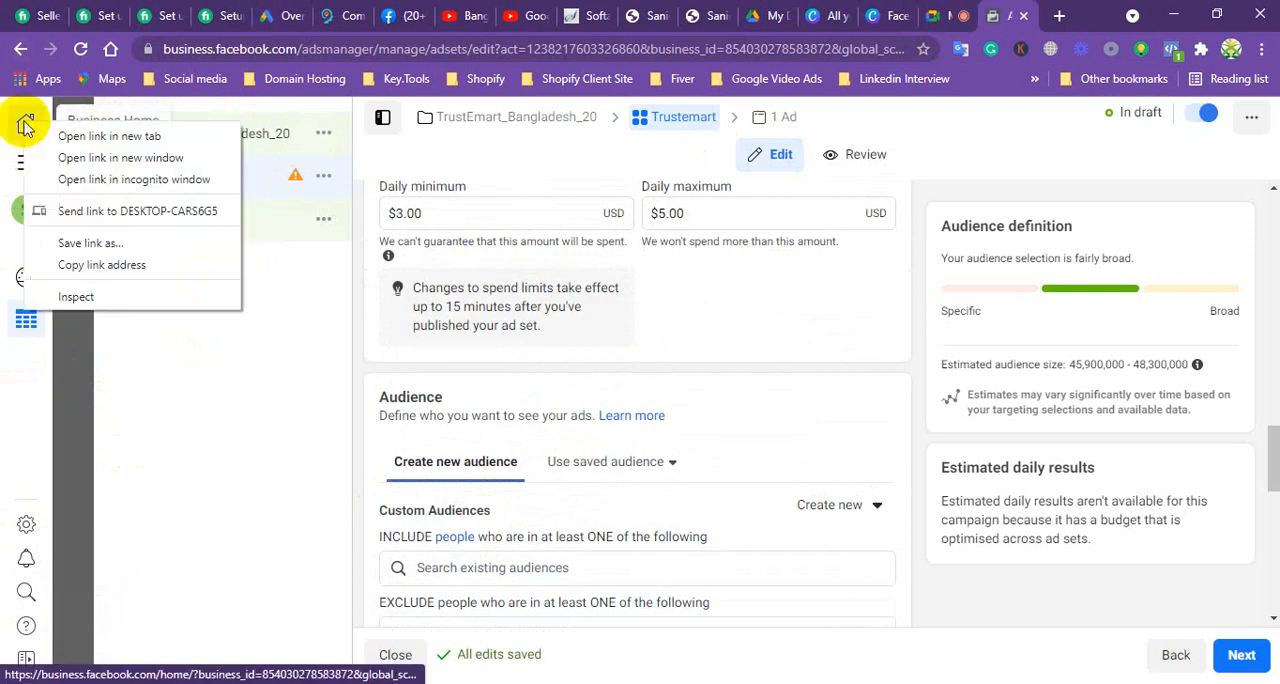
pyautogui.click(80, 136)
pyautogui.click(1004, 15)
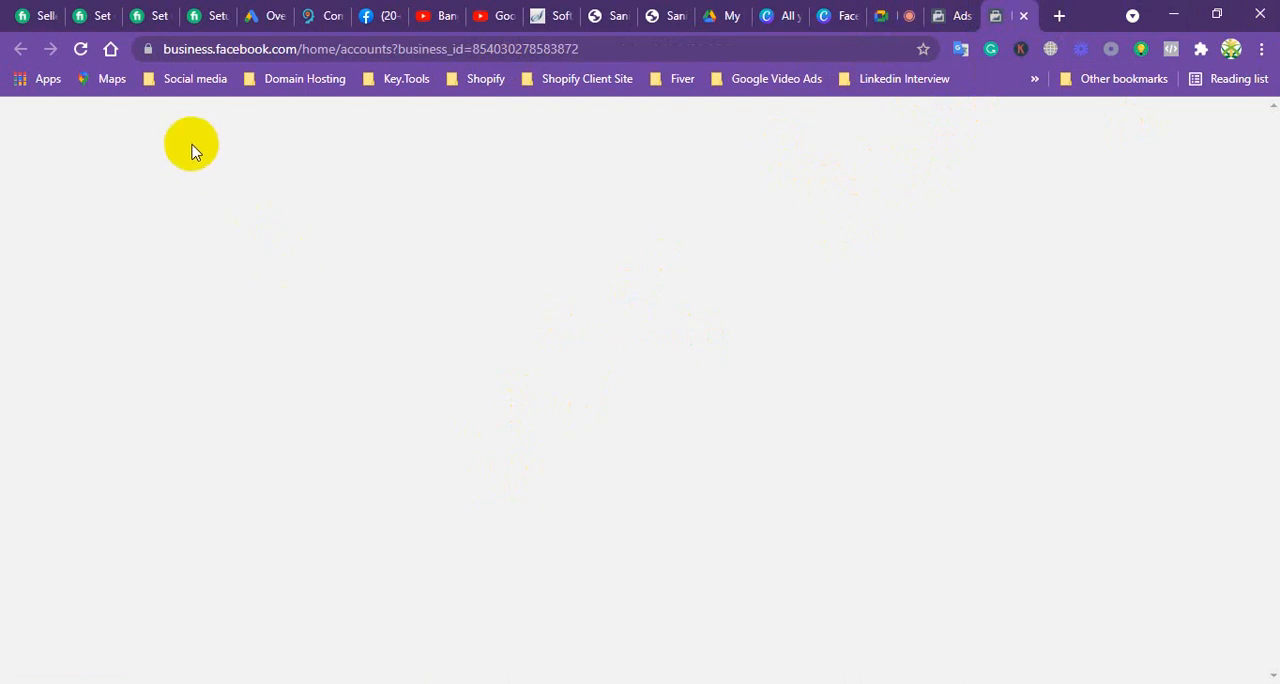
# Step: Search Google for "facebook audience insights" in another new browser tab
pyautogui.click(1057, 17)
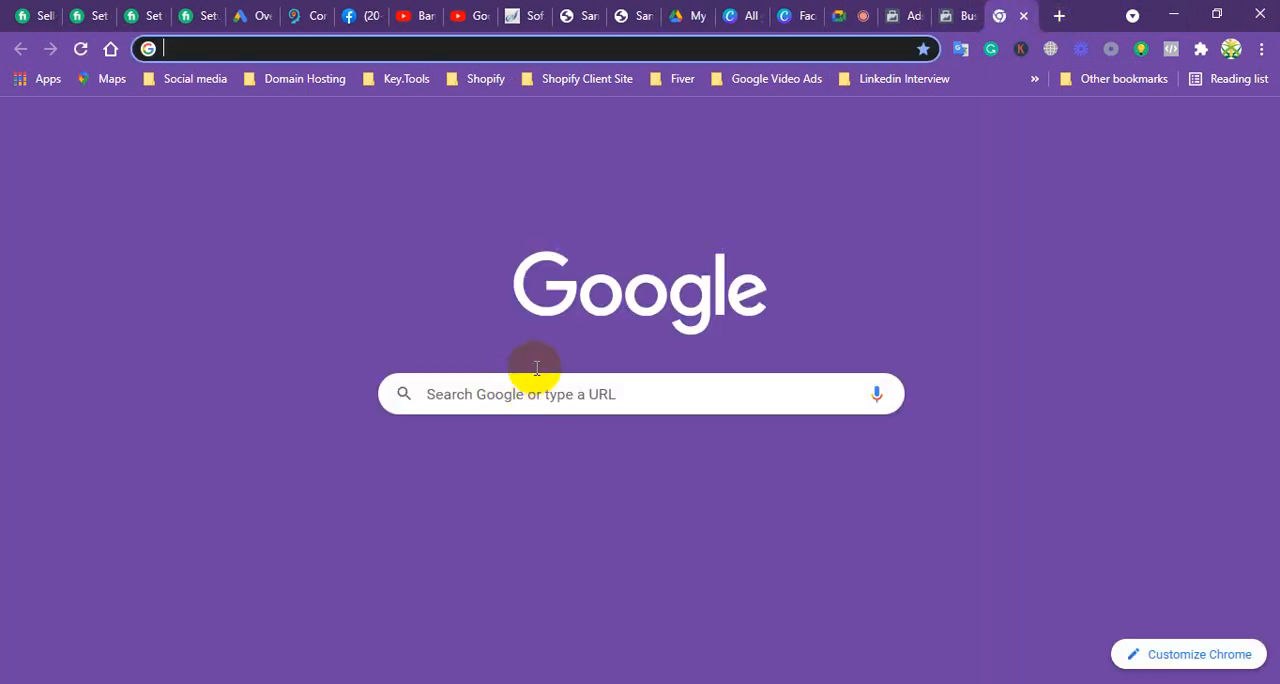
pyautogui.click(526, 394)
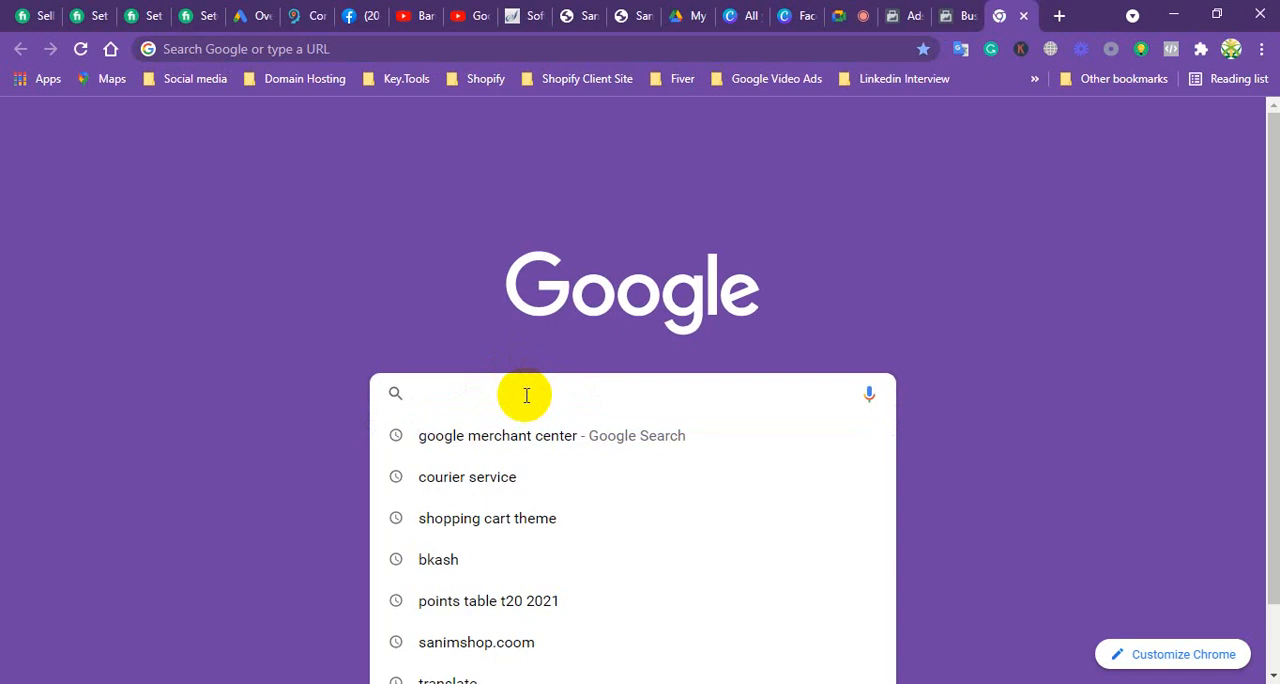
pyautogui.write('Facebook')
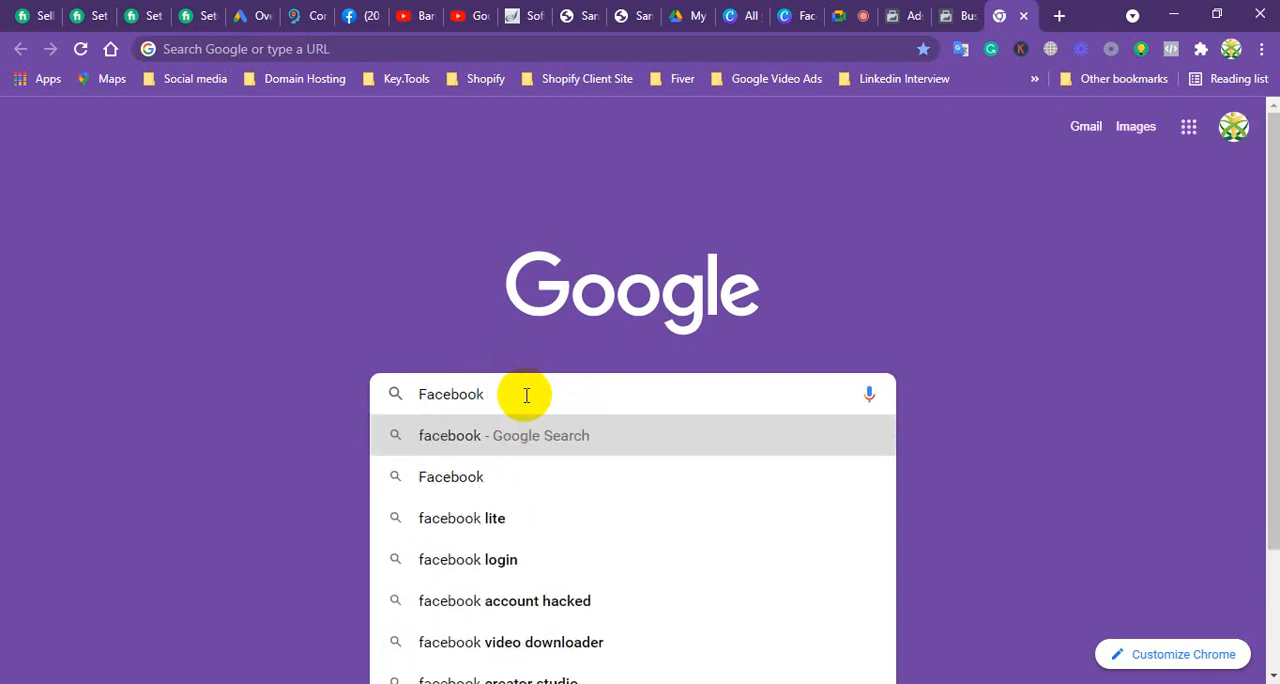
pyautogui.write(' Audie')
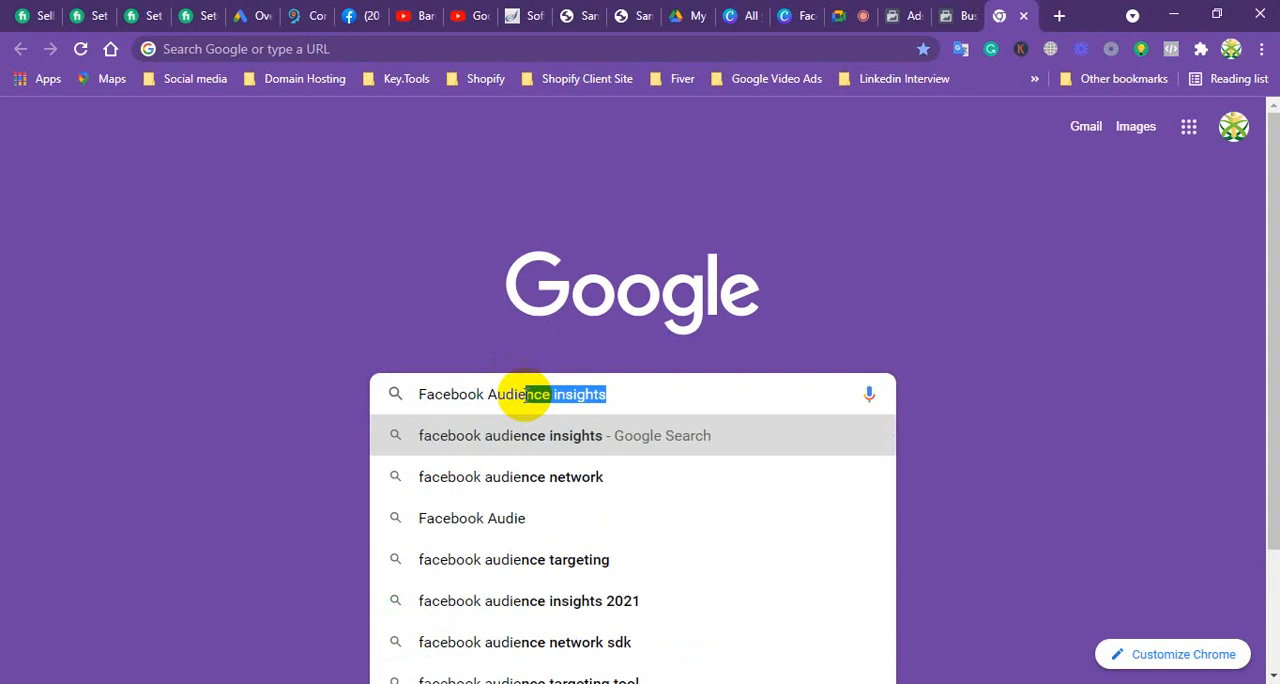
pyautogui.write('nce in')
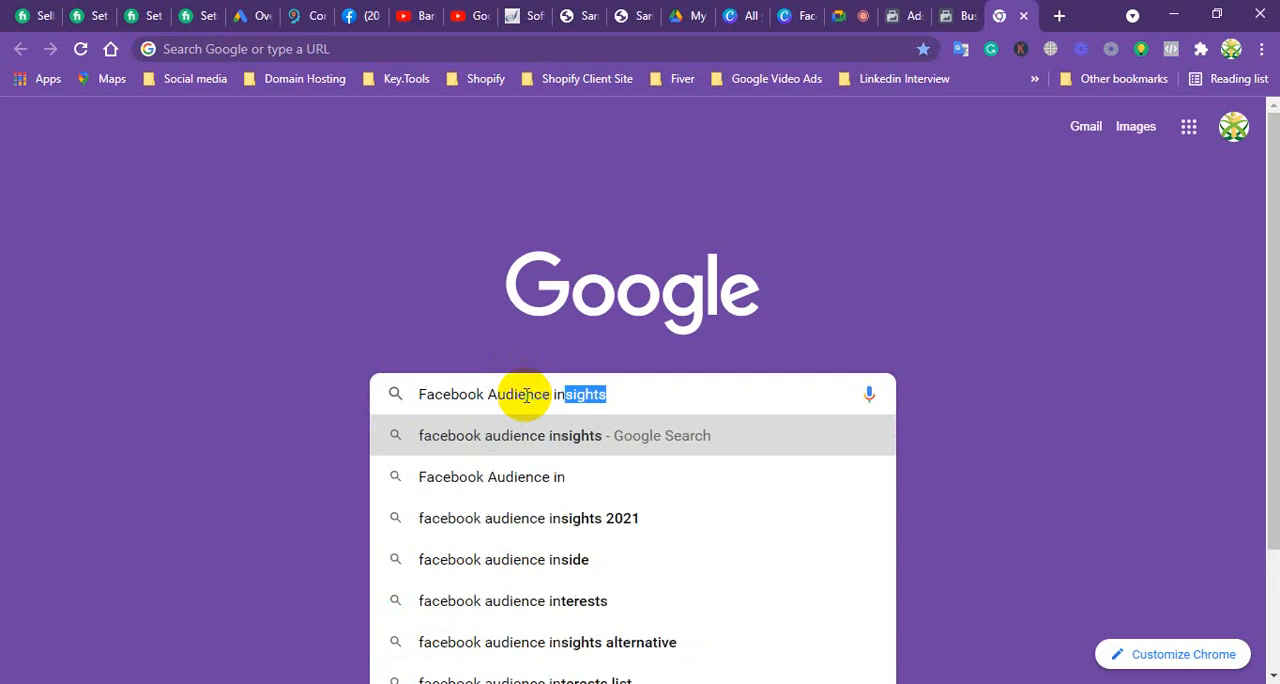
pyautogui.write('sight')
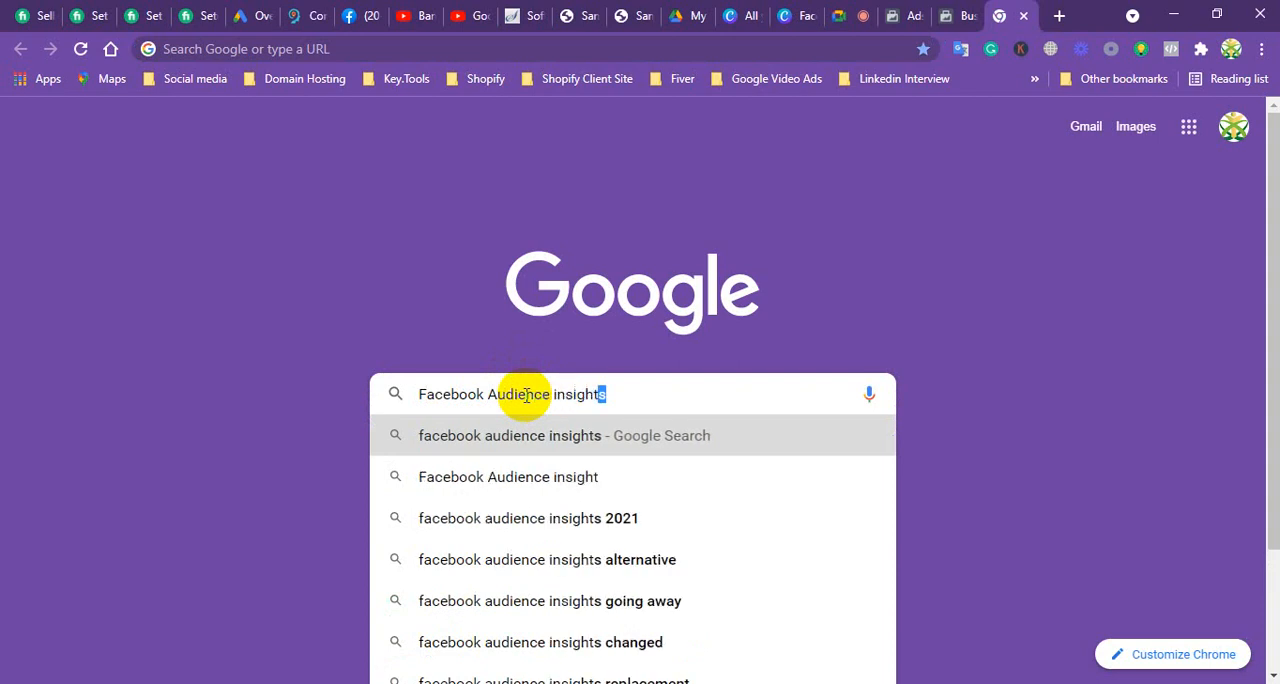
pyautogui.press('Return')
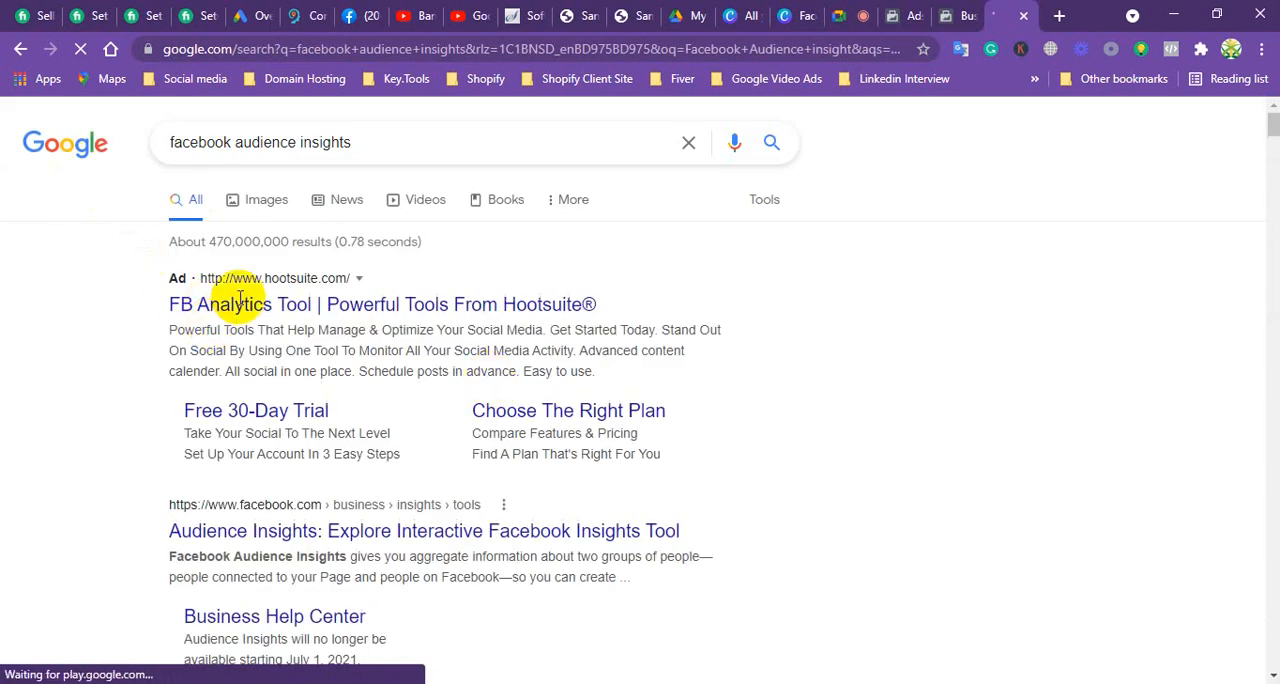
# Step: Open Facebook Audience Insights from the Google search results and go through the four-part welcome tour to the end
pyautogui.scroll(-1, 328, 322)
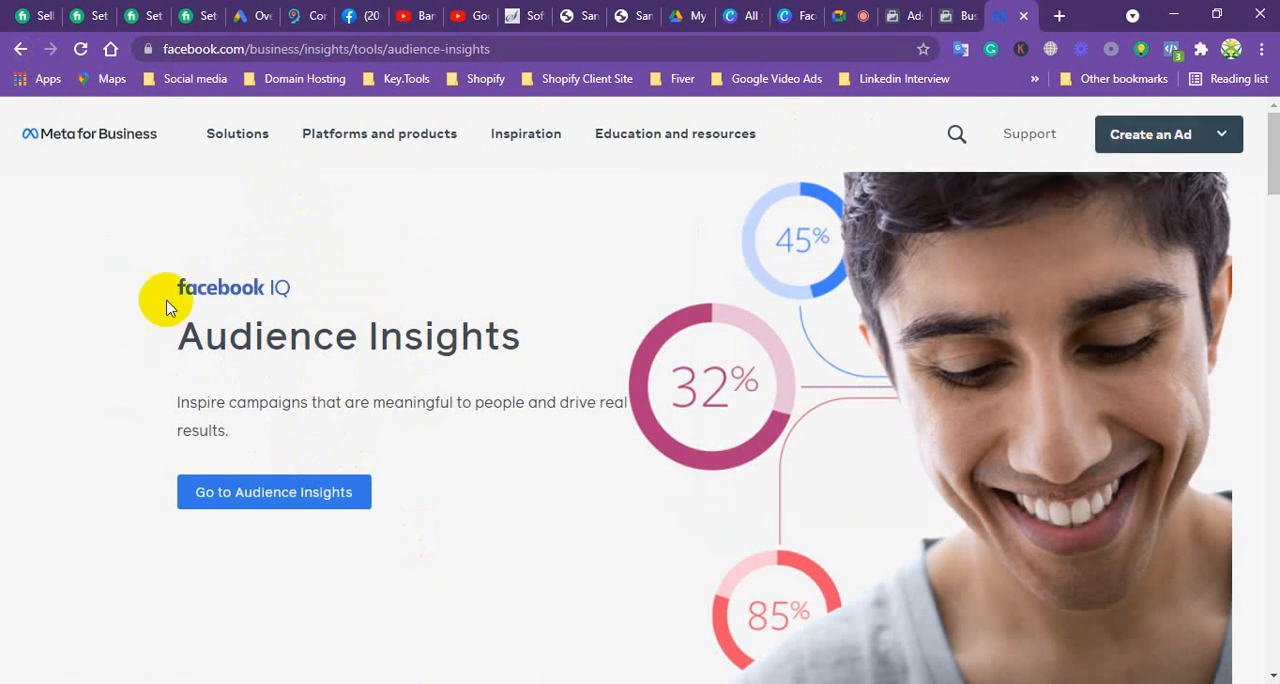
pyautogui.click(287, 495)
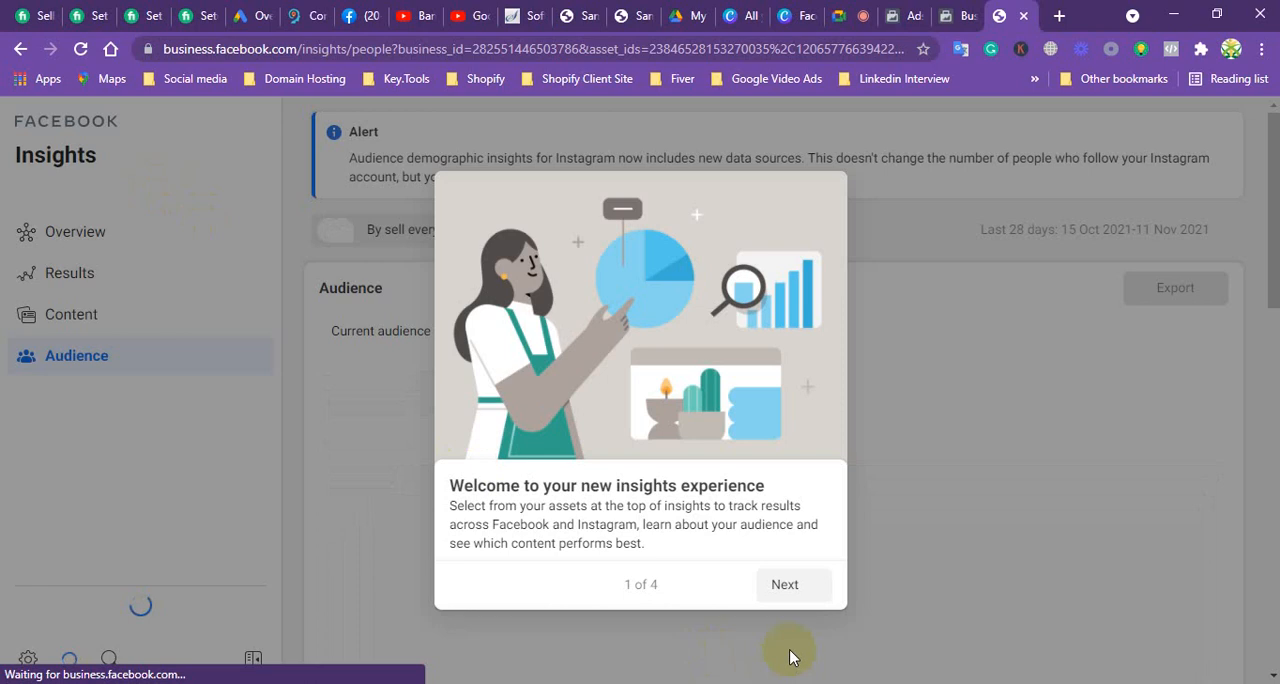
pyautogui.click(782, 588)
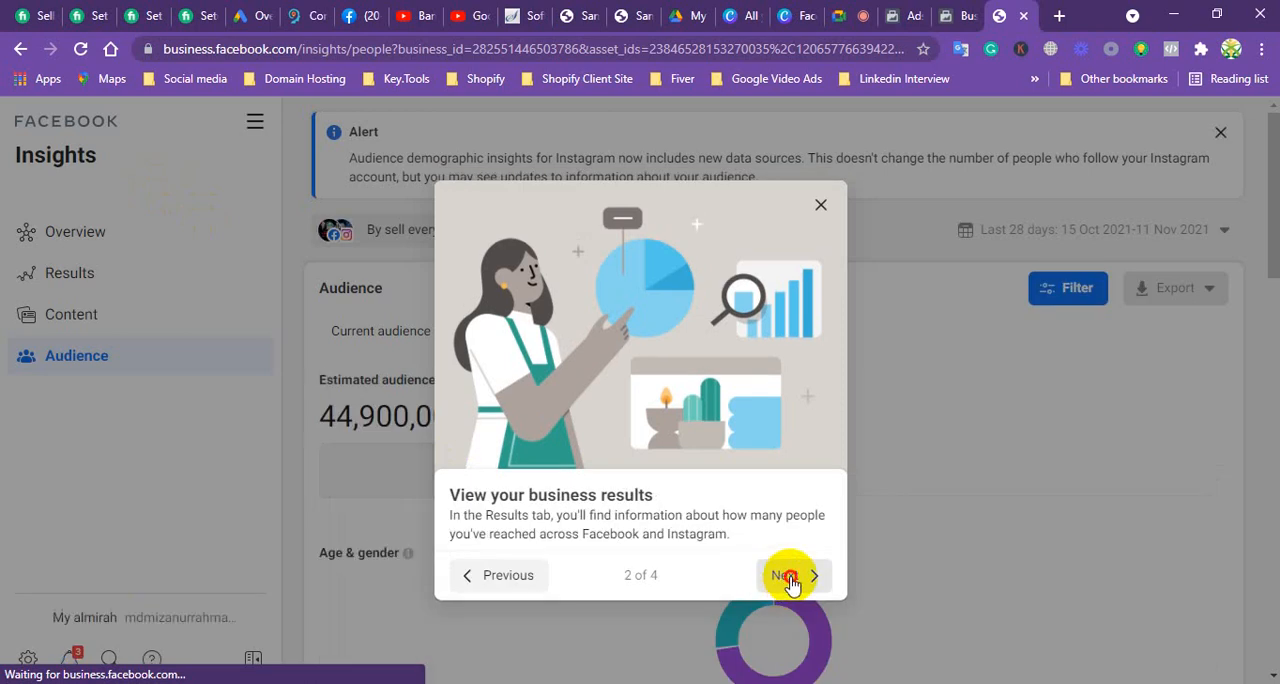
pyautogui.click(787, 582)
pyautogui.click(787, 588)
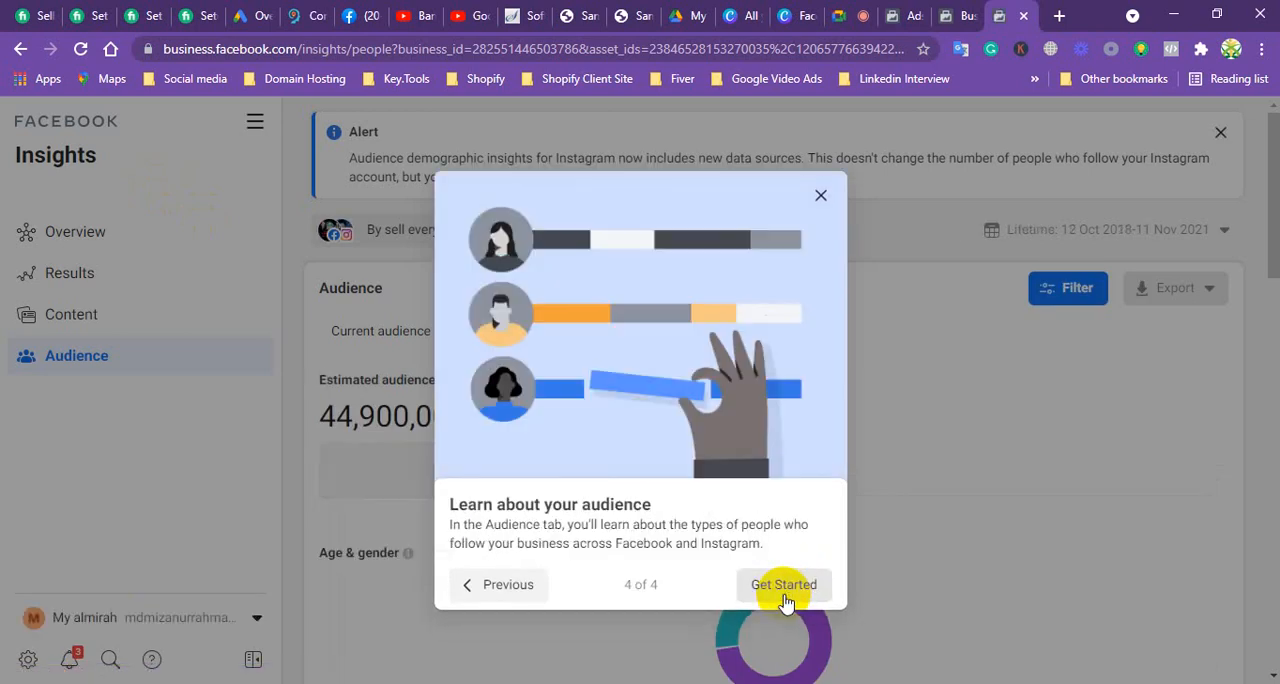
pyautogui.click(784, 588)
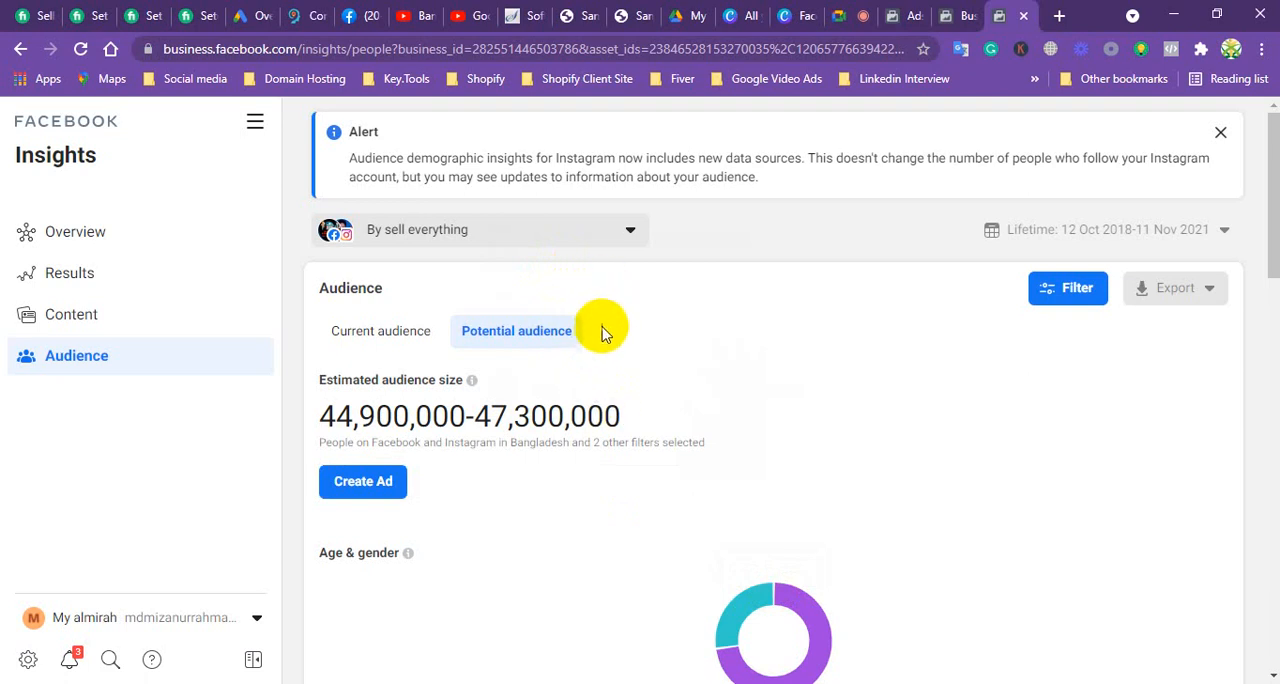
# Step: Review the potential audience's size, age and gender data, view the Insights overview, and return to the audience report
pyautogui.scroll(-2, 598, 343)
pyautogui.scroll(1, 543, 386)
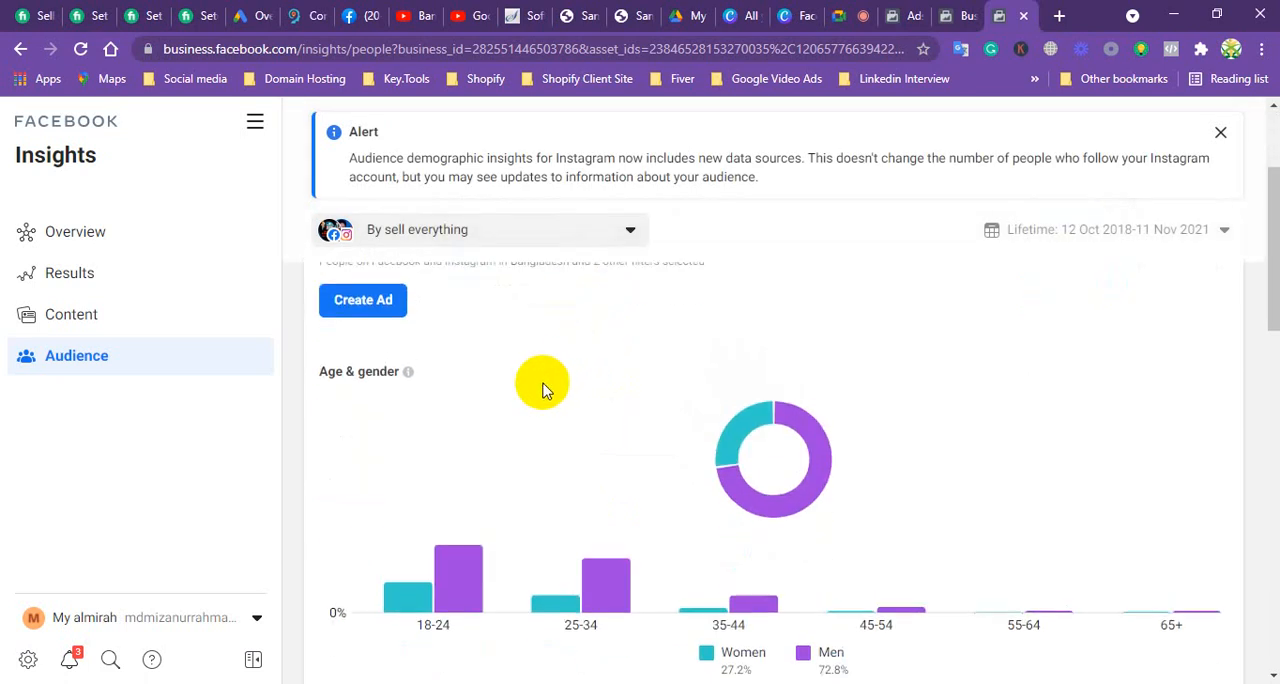
pyautogui.scroll(1, 543, 390)
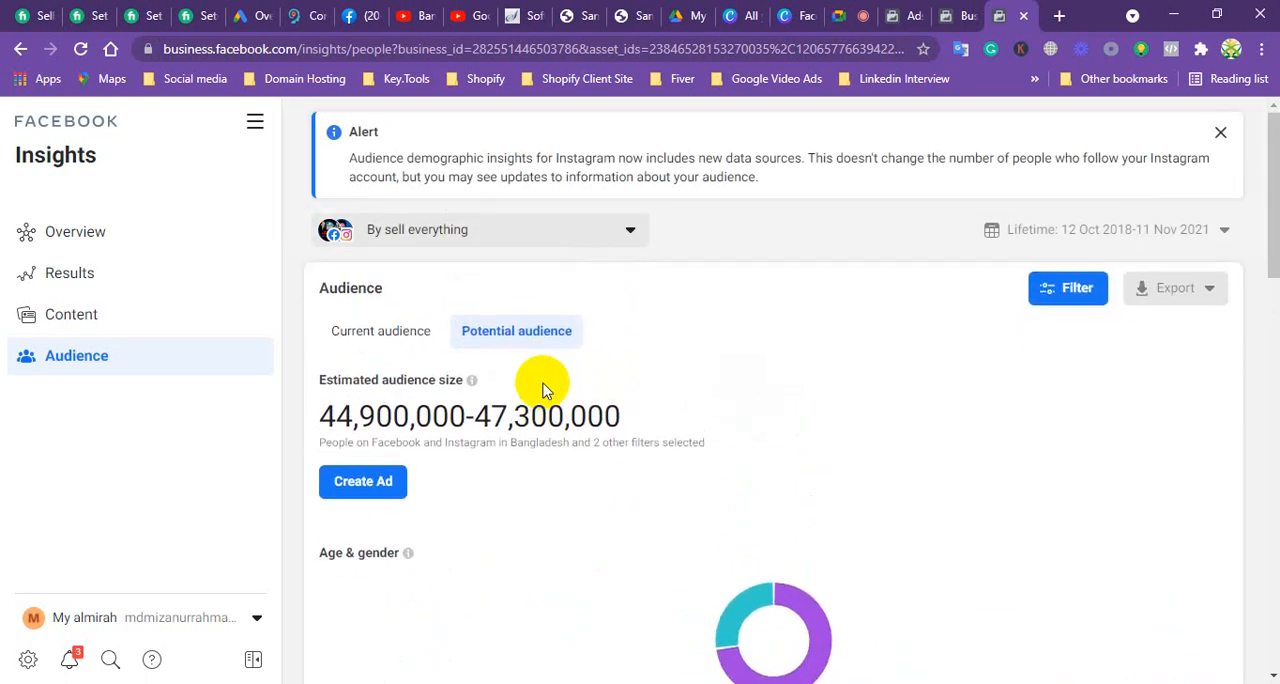
pyautogui.click(106, 236)
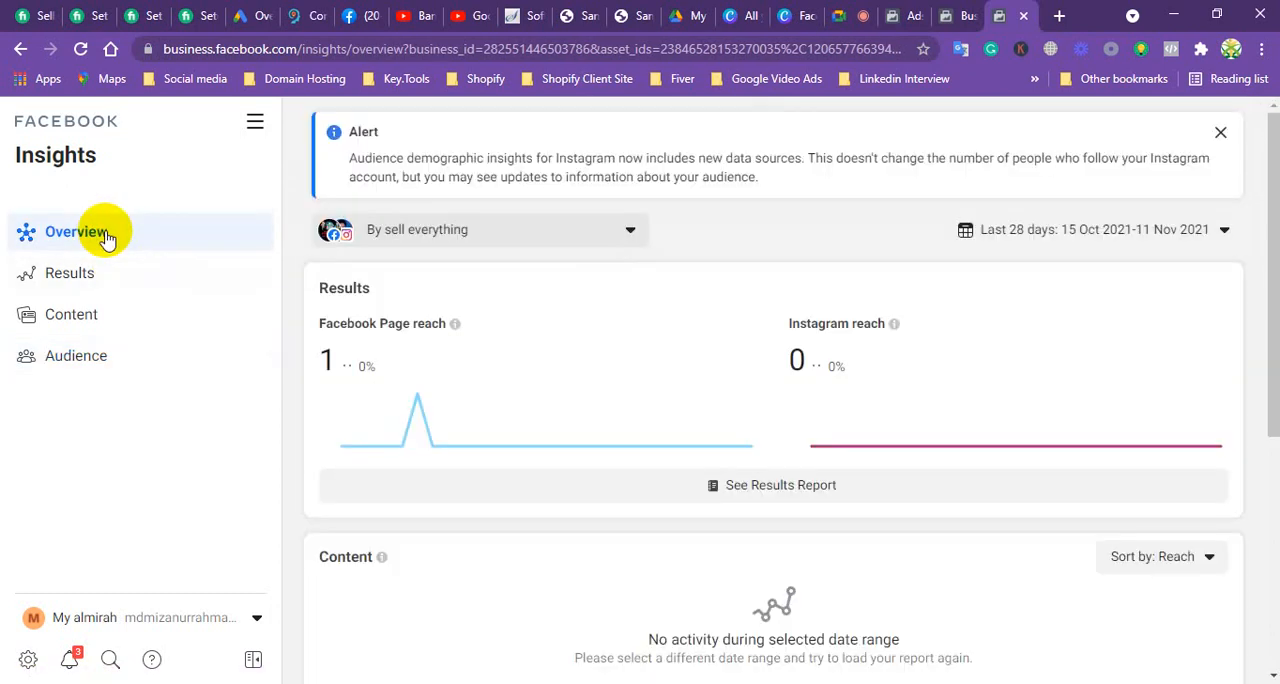
pyautogui.click(90, 358)
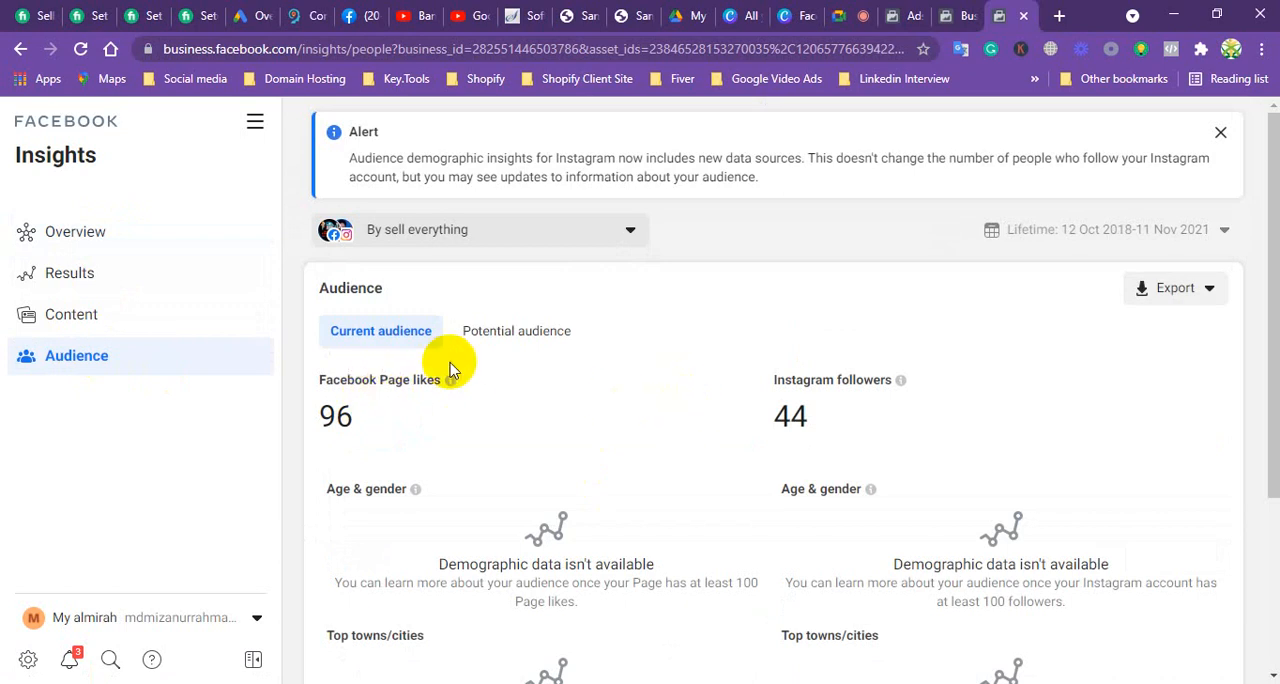
# Step: Check which accounts can be selected for Insights without changing the selection, and look through the current audience report for By sell everything
pyautogui.click(630, 232)
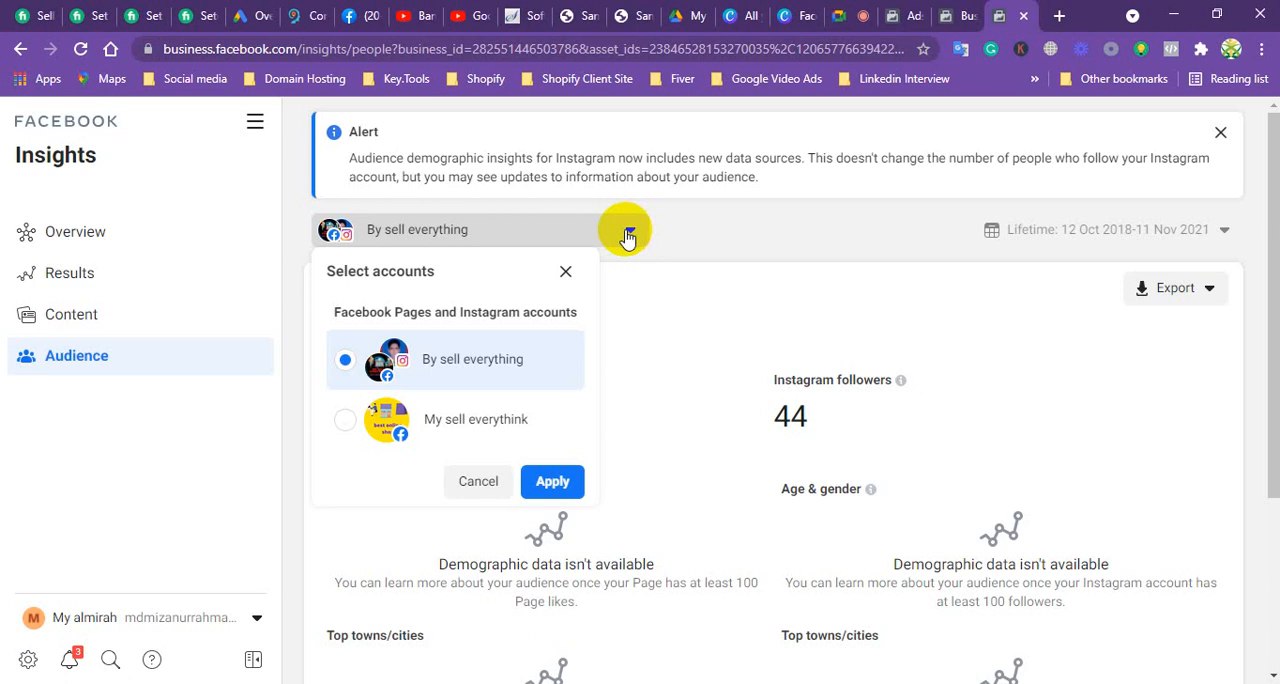
pyautogui.click(565, 271)
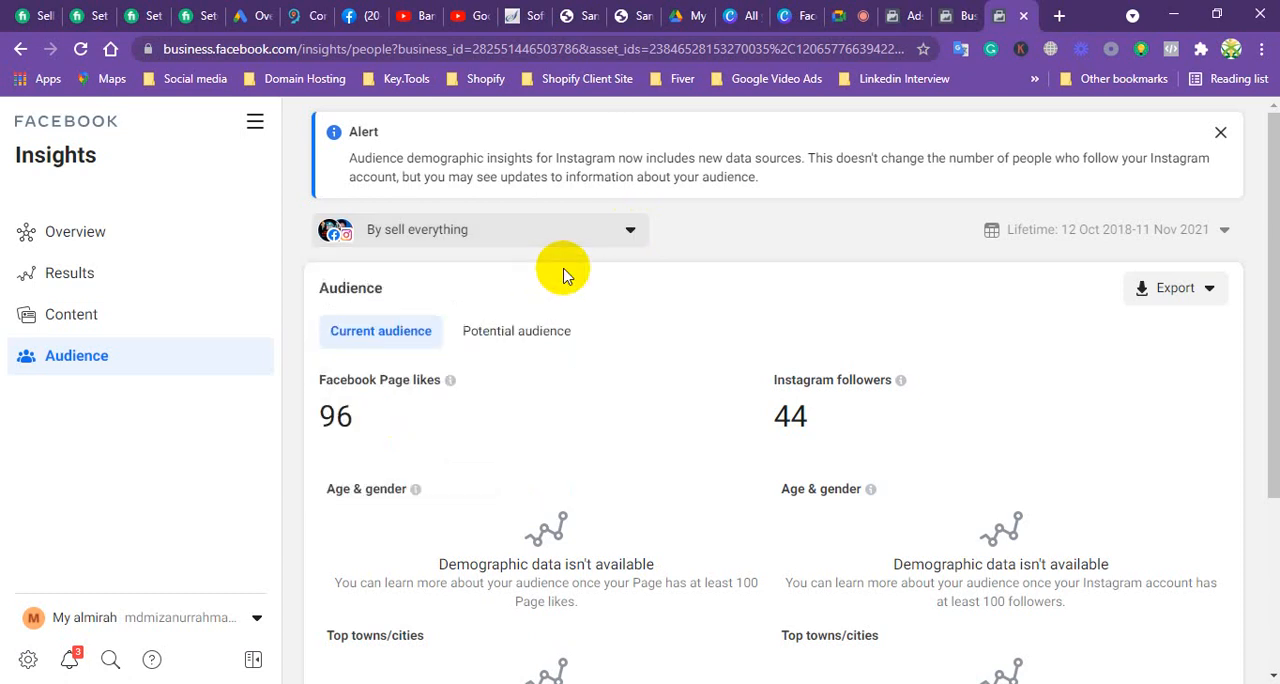
pyautogui.click(632, 229)
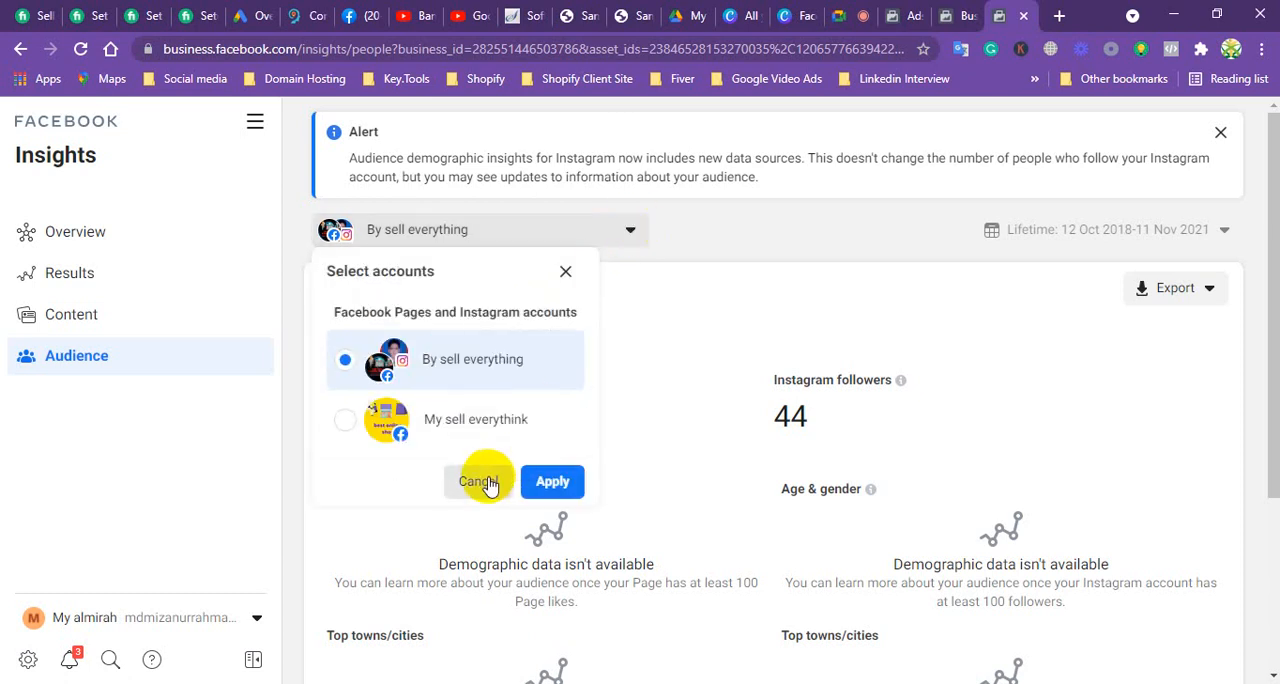
pyautogui.click(480, 482)
pyautogui.click(629, 231)
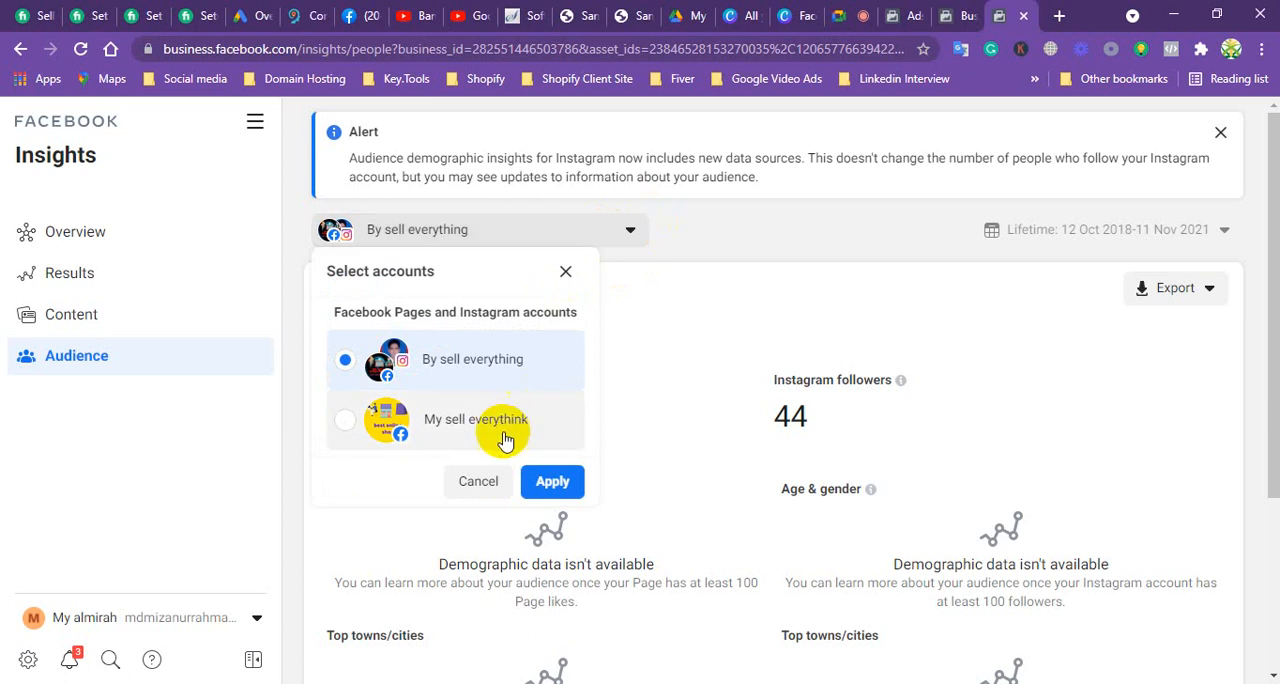
pyautogui.click(477, 481)
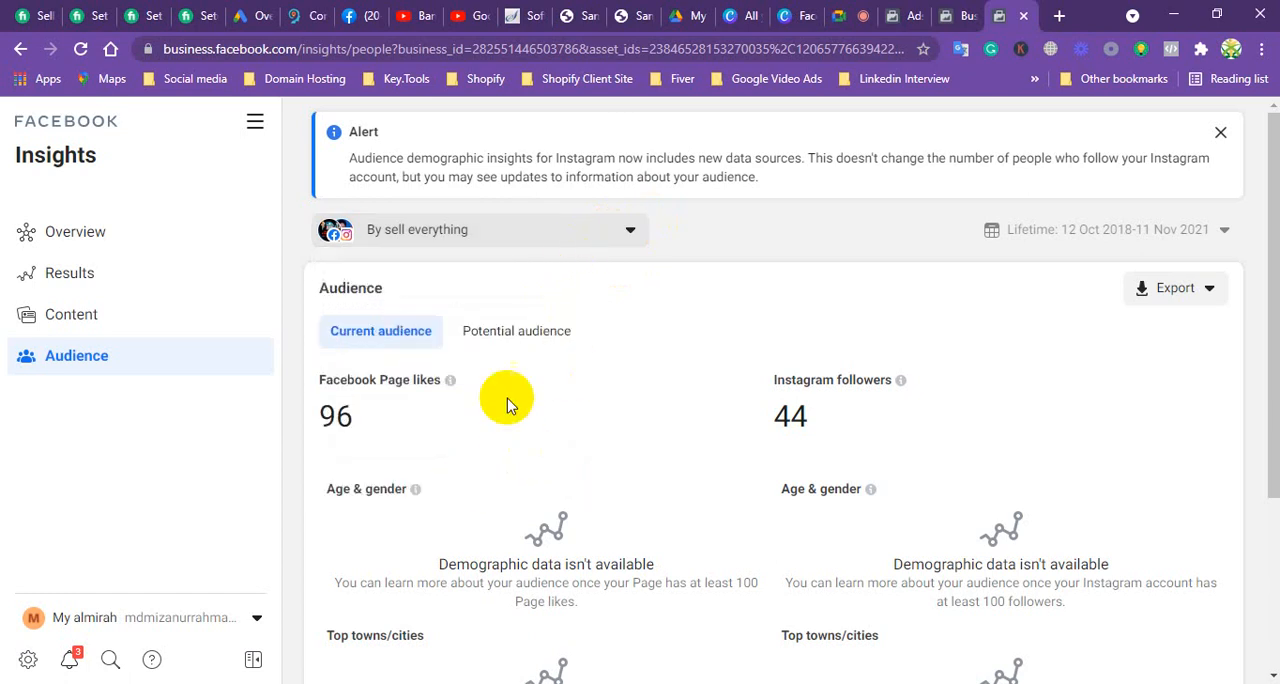
pyautogui.scroll(-5, 505, 425)
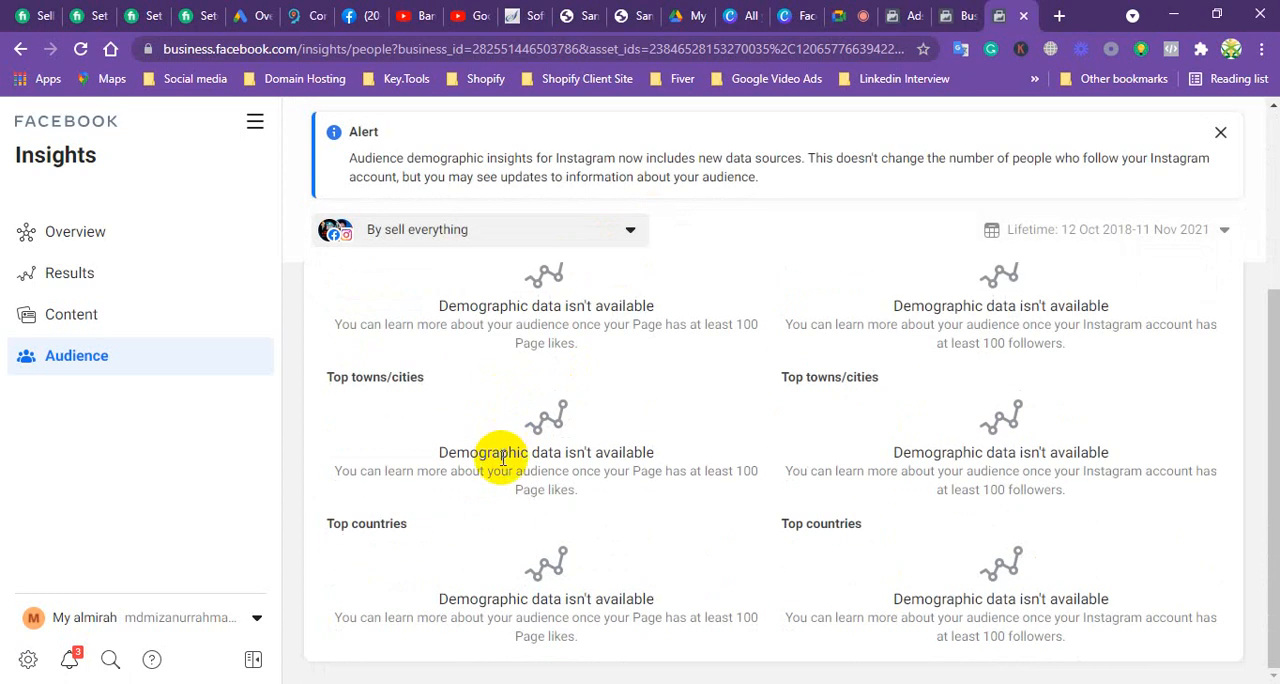
pyautogui.scroll(5, 503, 455)
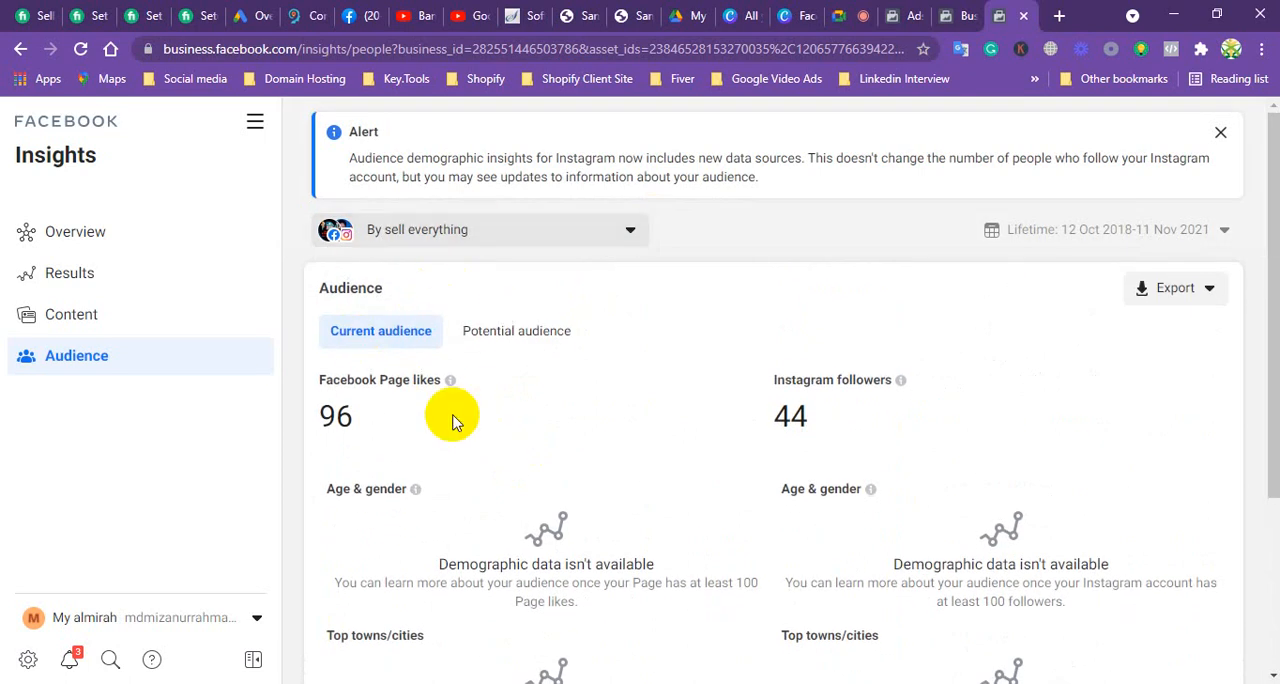
# Step: Return to the Trustemart ad set in Ads Manager and set its location targeting to "People living in this location"
pyautogui.click(903, 16)
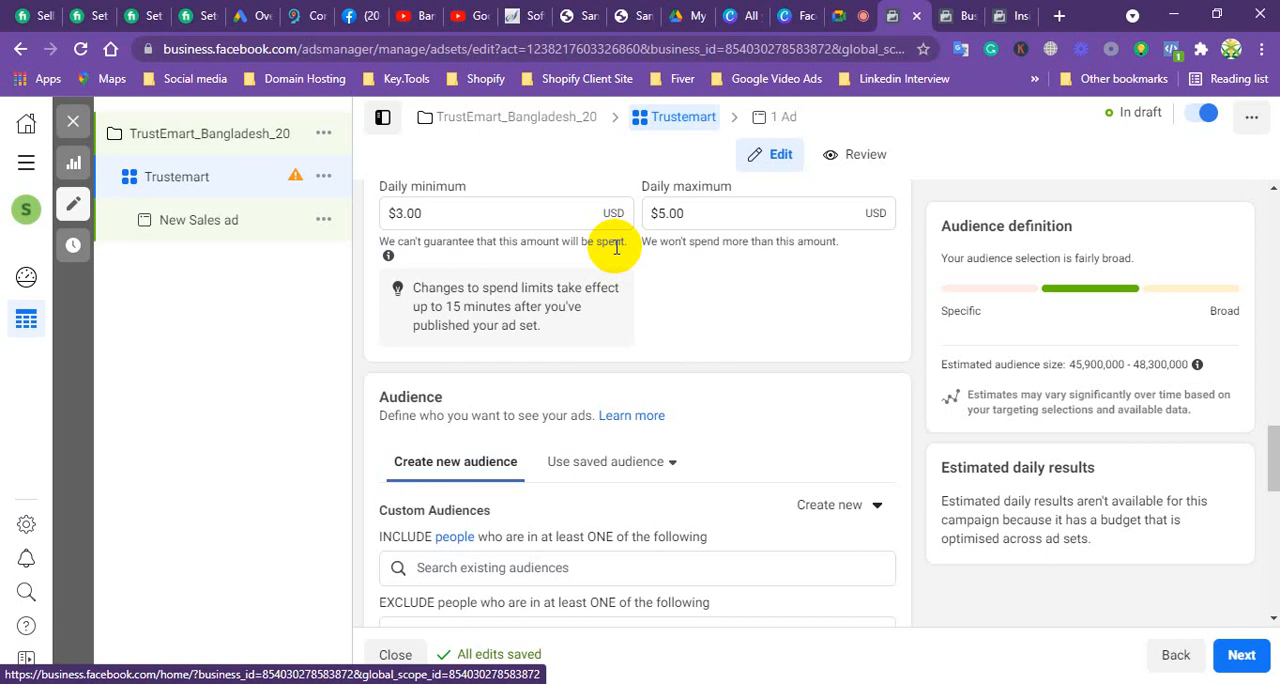
pyautogui.scroll(-2, 629, 380)
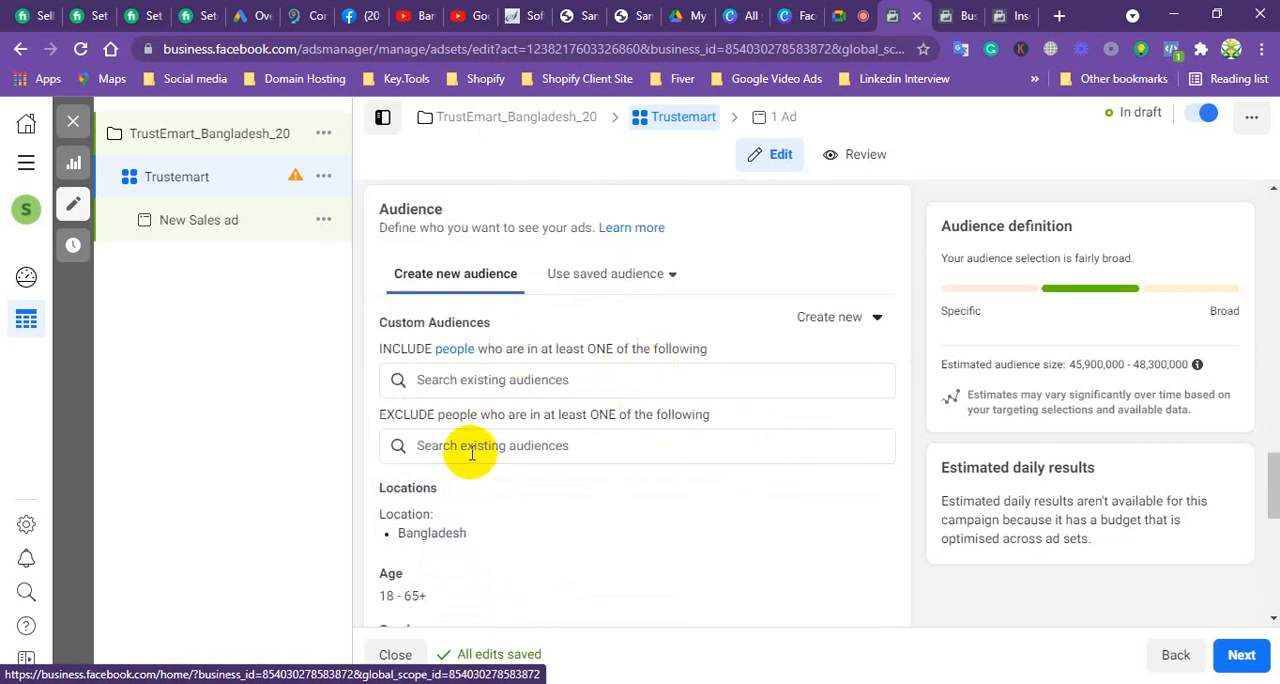
pyautogui.scroll(-1, 466, 468)
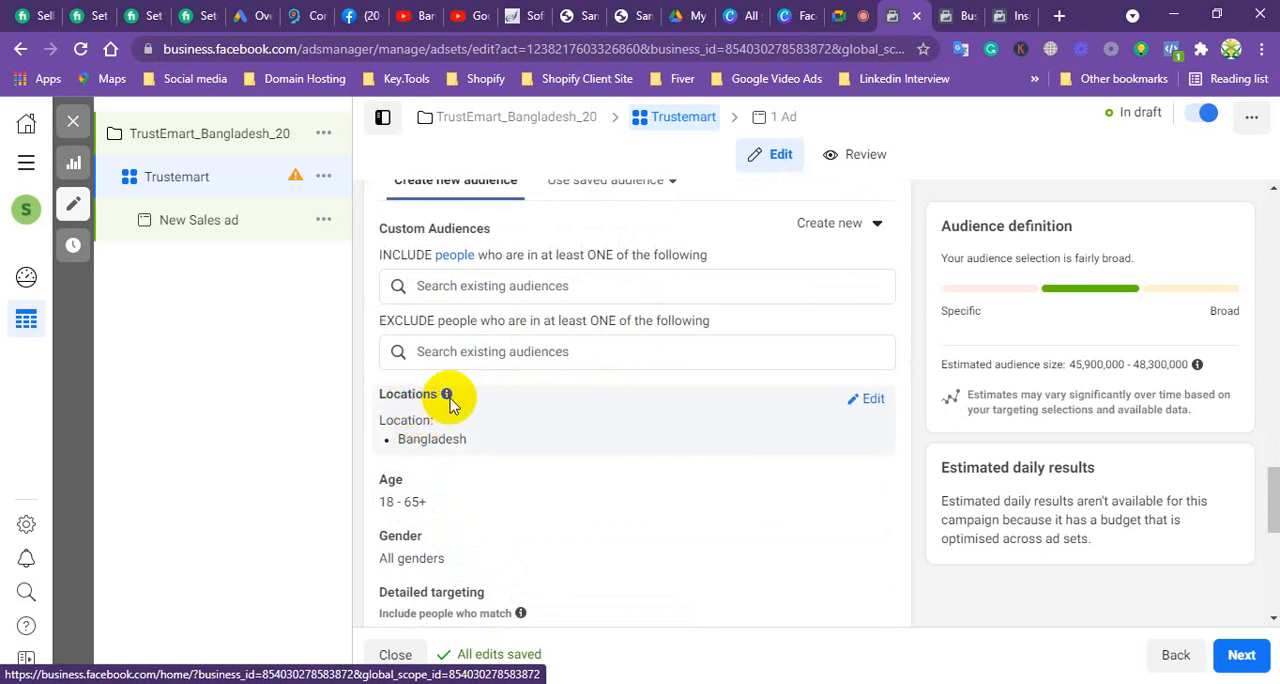
pyautogui.click(871, 400)
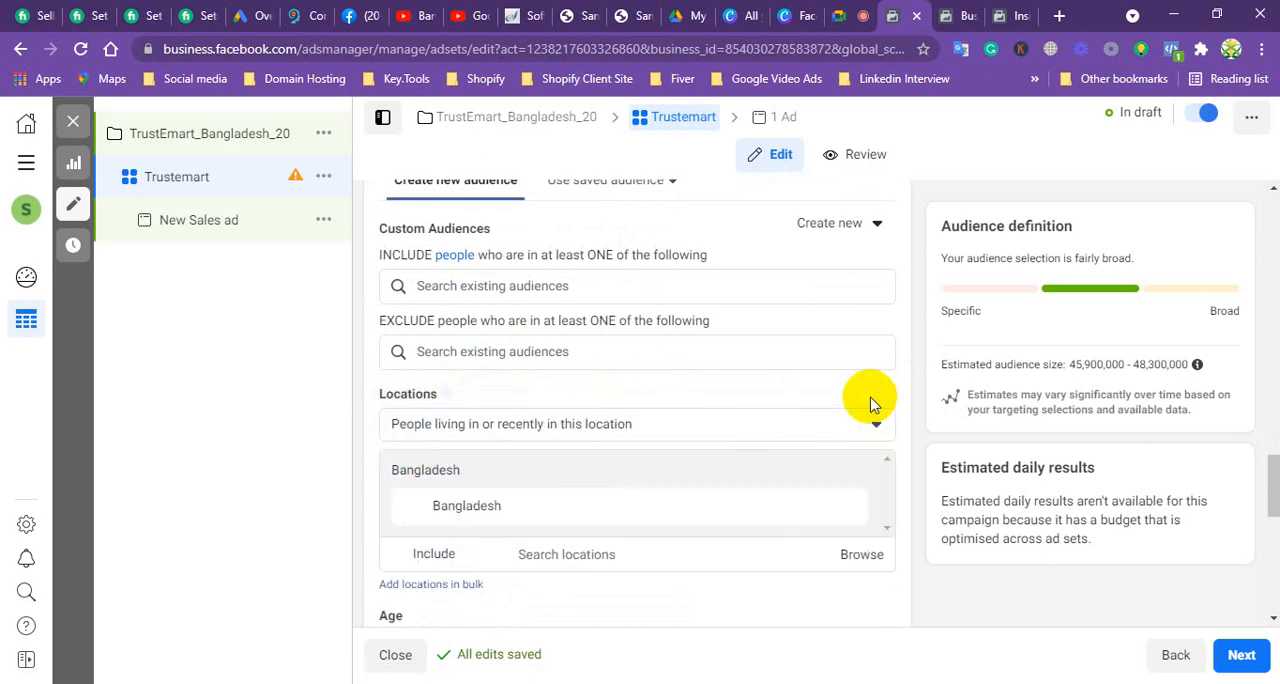
pyautogui.scroll(-1, 580, 475)
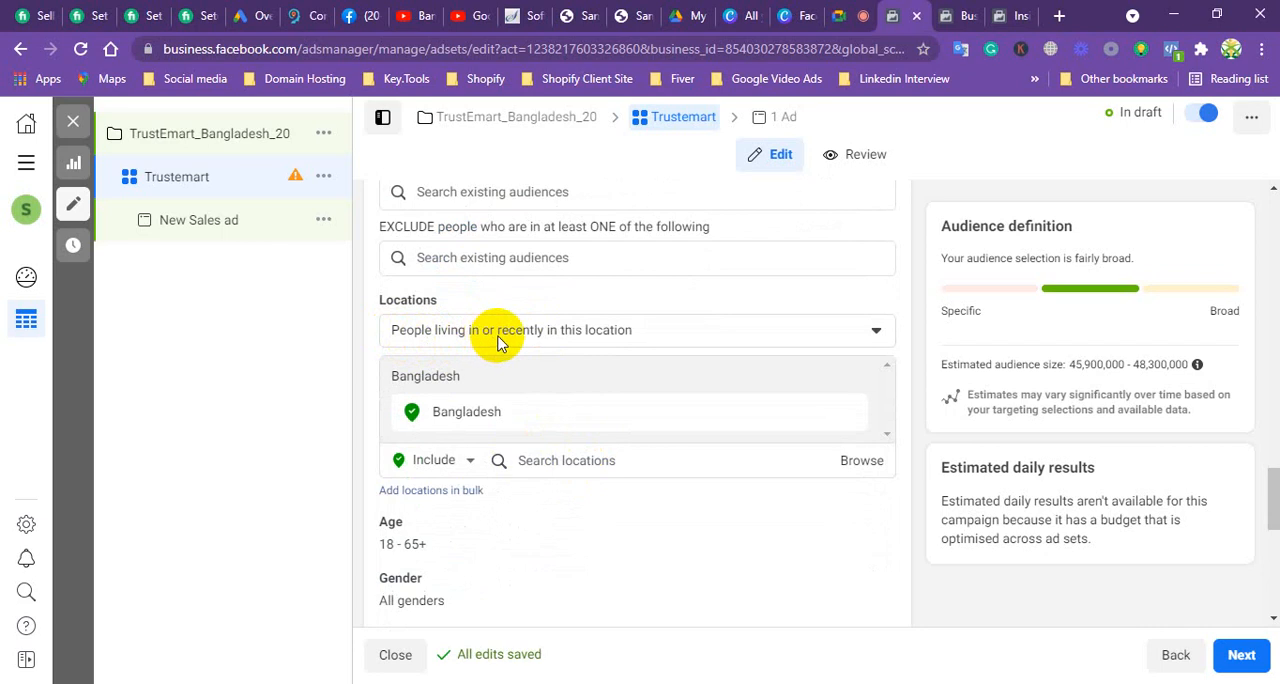
pyautogui.click(680, 336)
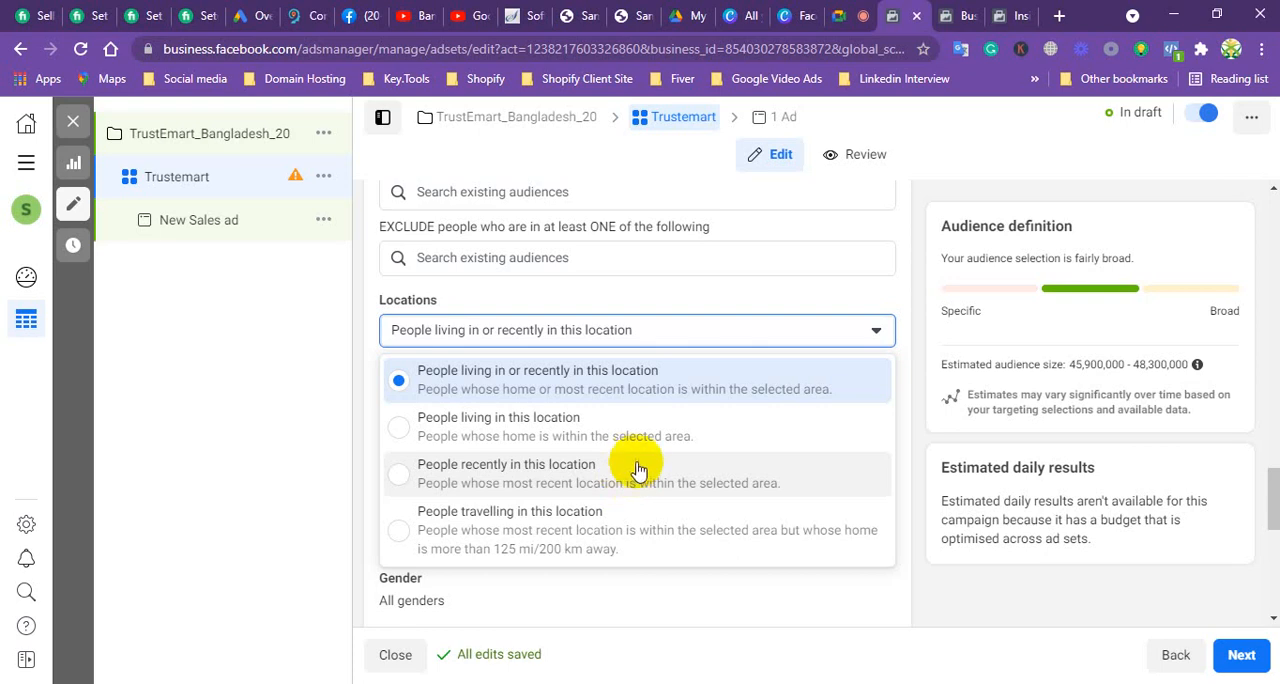
pyautogui.click(443, 430)
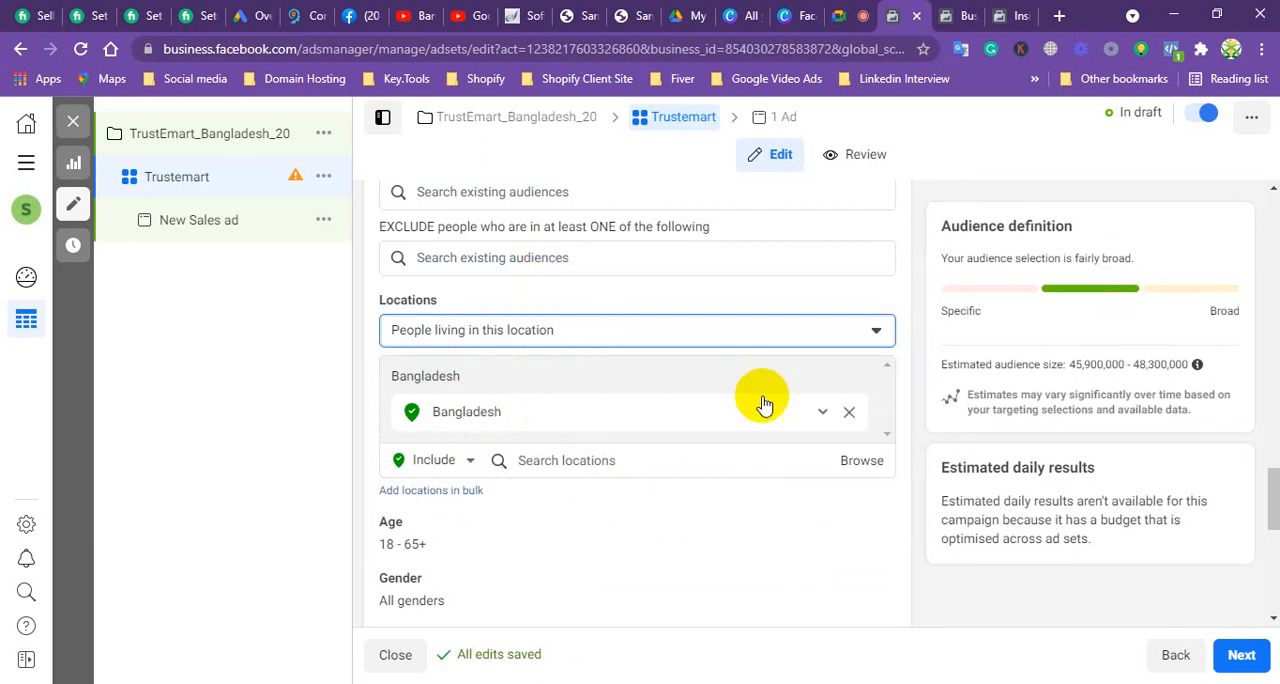
# Step: Remove Bangladesh from the targeted locations and include the city of Dhaka, Dhaka Division, Bangladesh instead
pyautogui.click(822, 416)
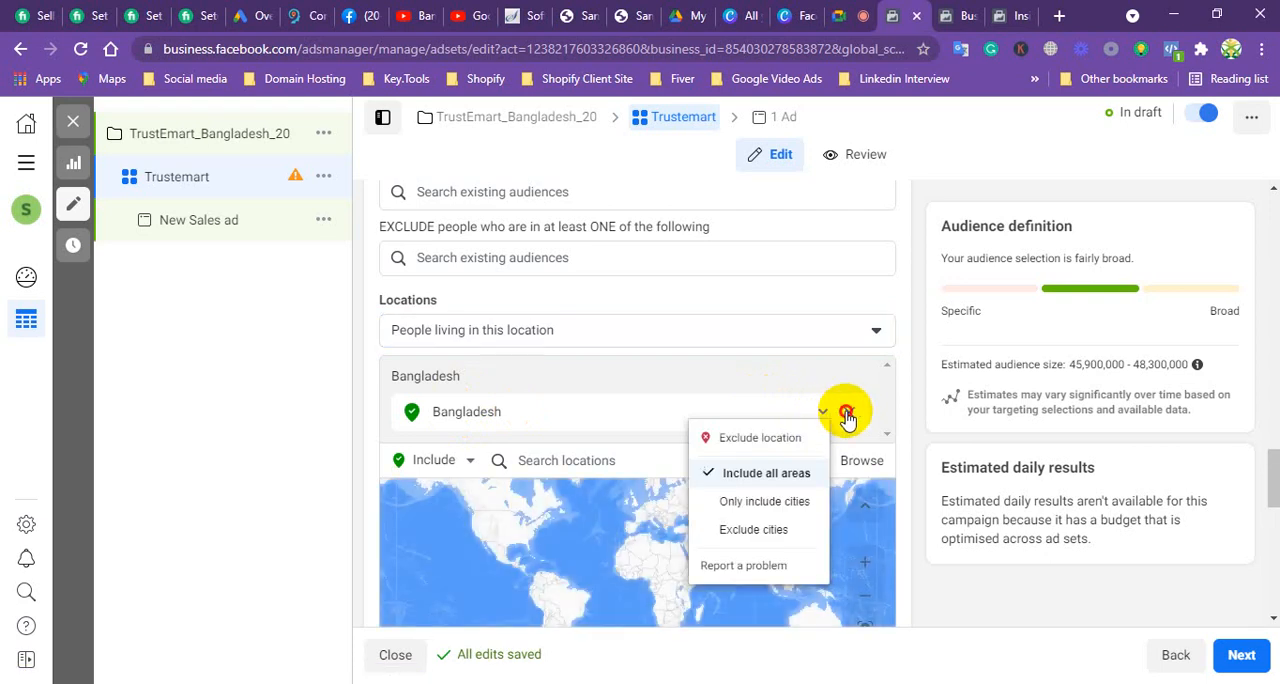
pyautogui.click(847, 414)
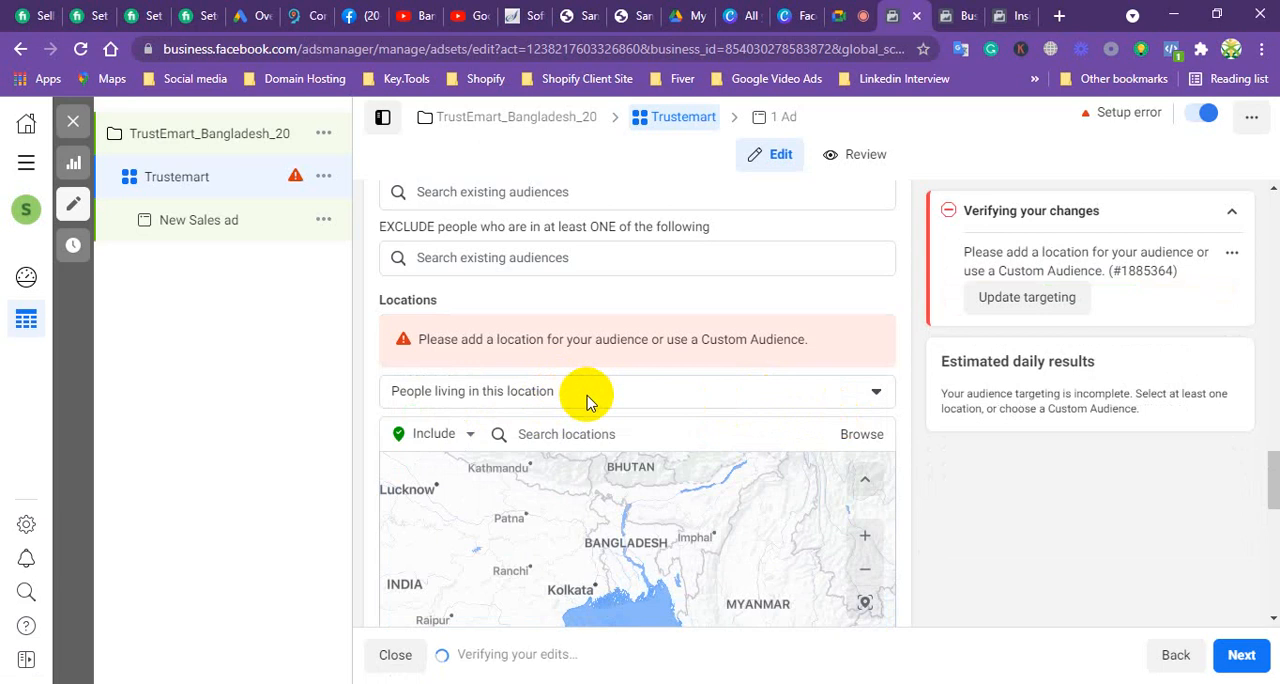
pyautogui.click(553, 431)
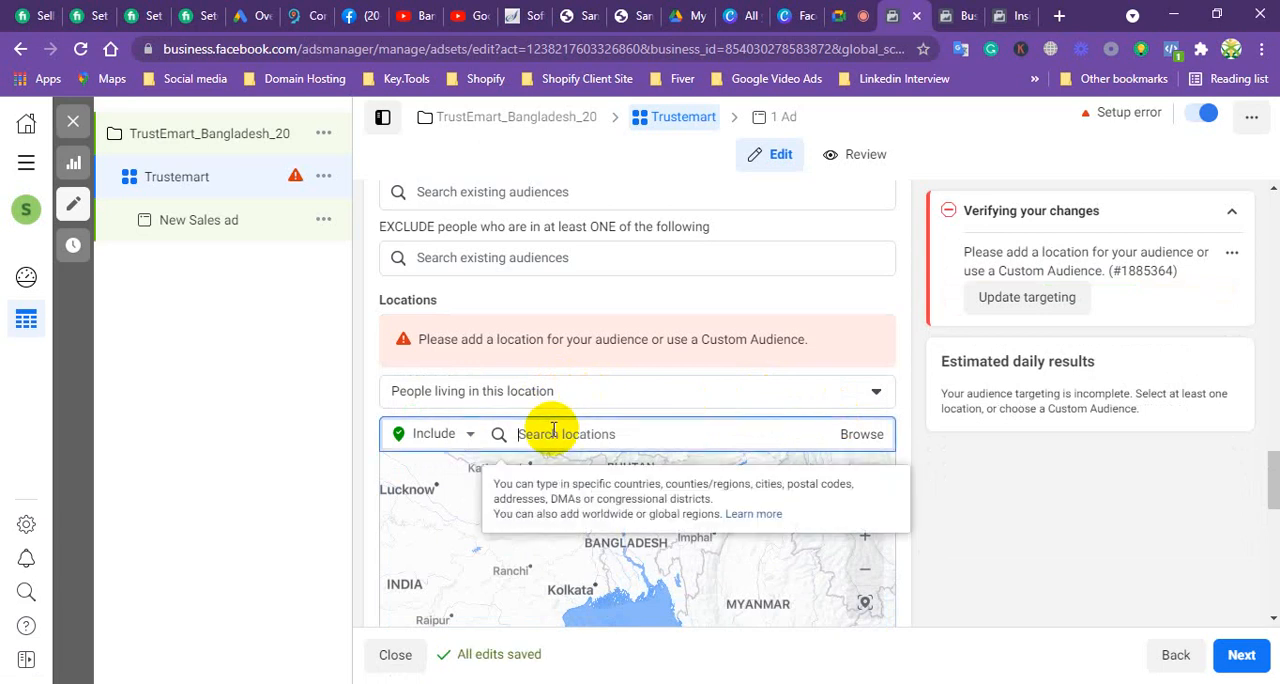
pyautogui.write('b')
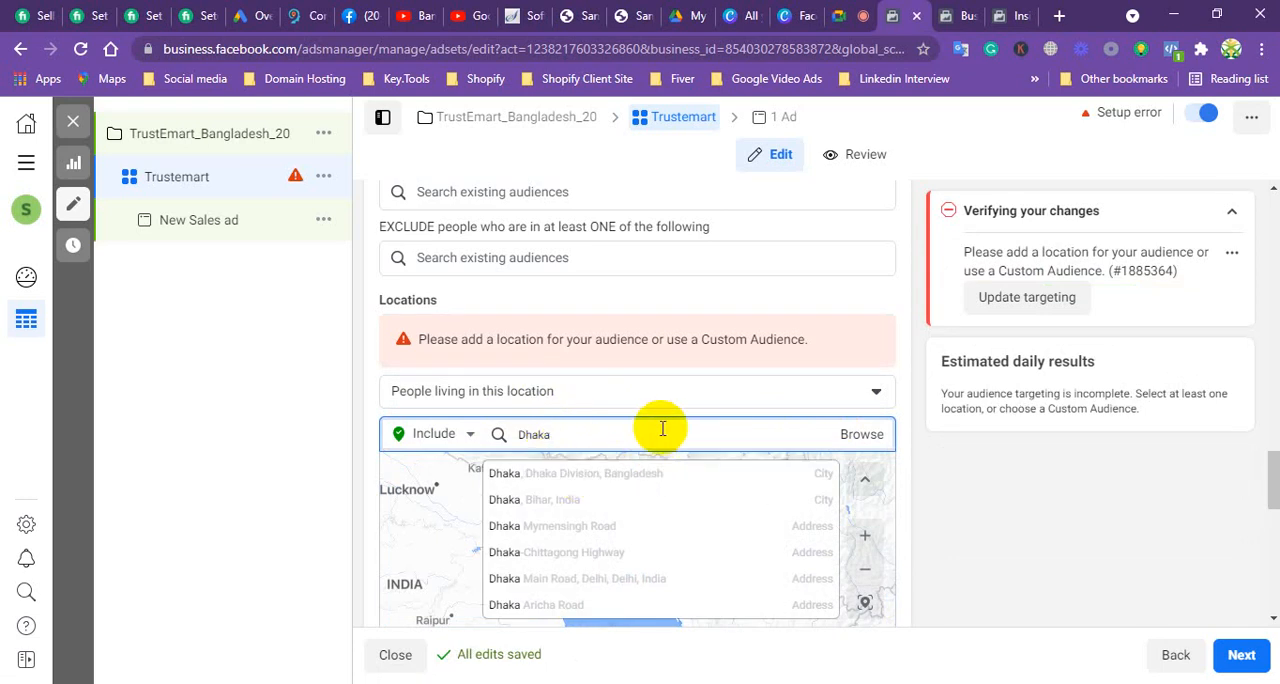
pyautogui.scroll(-3, 651, 446)
pyautogui.scroll(1, 647, 457)
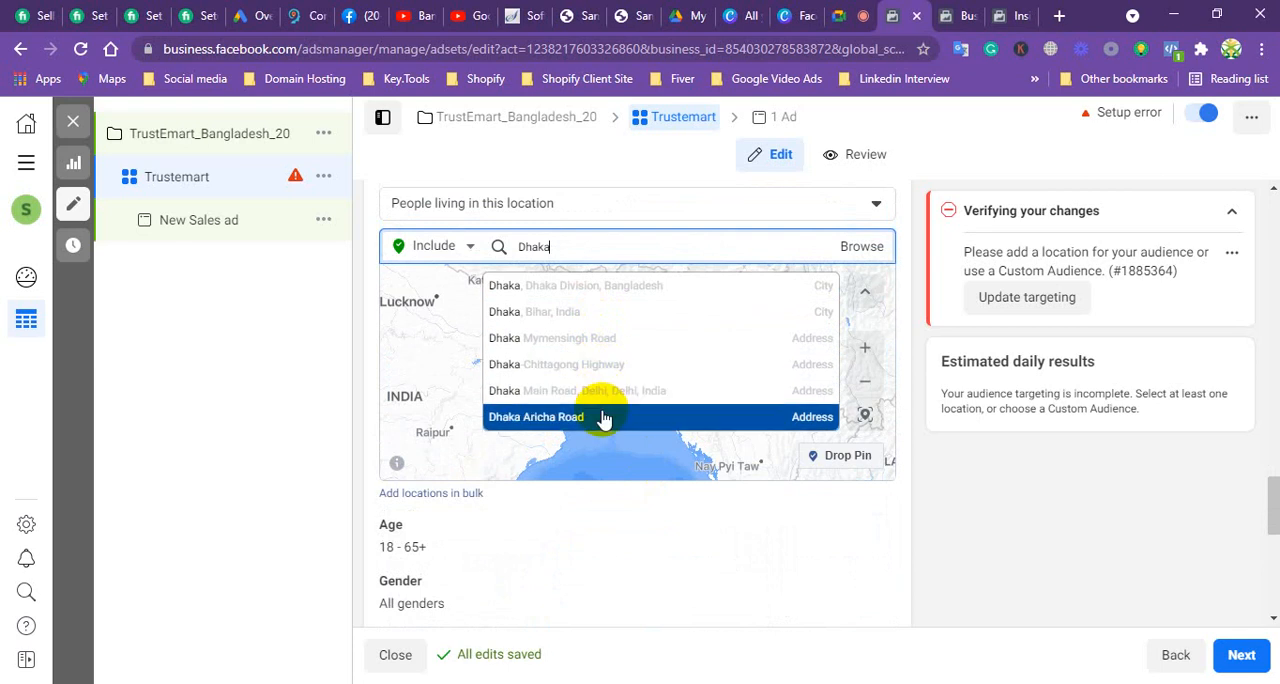
pyautogui.click(617, 288)
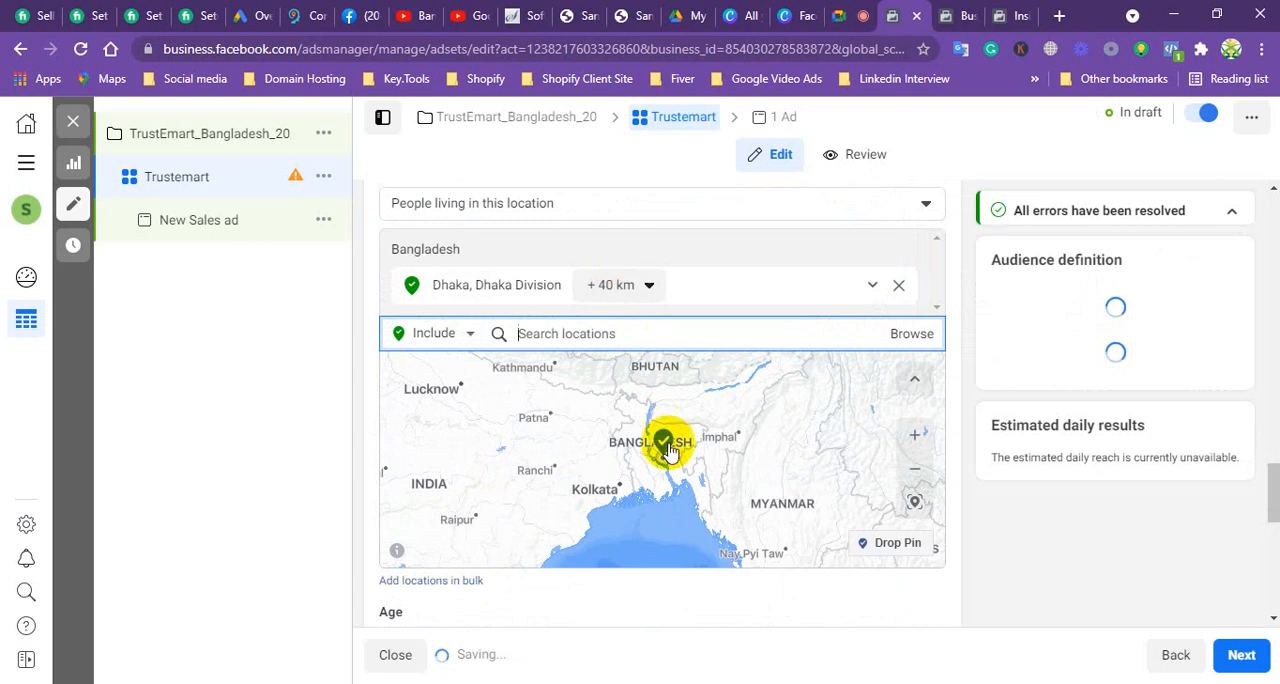
# Step: Inspect Dhaka's coverage on the location map and set the city's targeting radius to 50 km
pyautogui.scroll(-3, 663, 437)
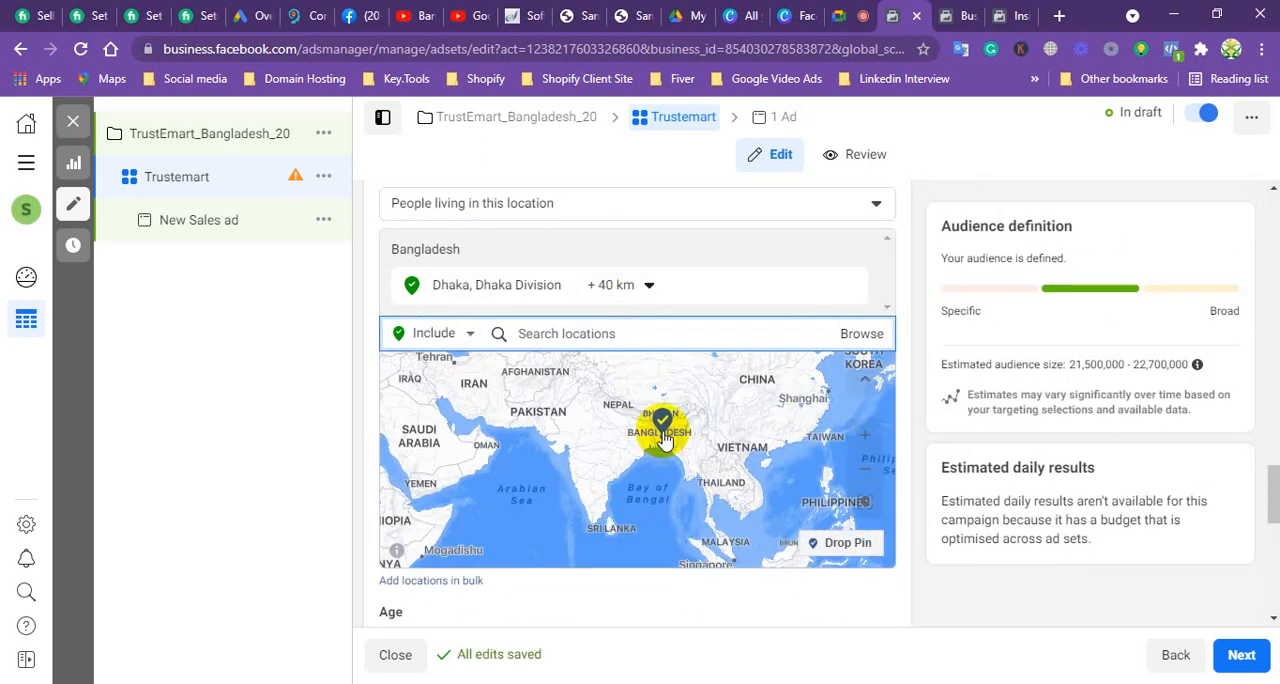
pyautogui.scroll(3, 663, 437)
pyautogui.scroll(3, 663, 437)
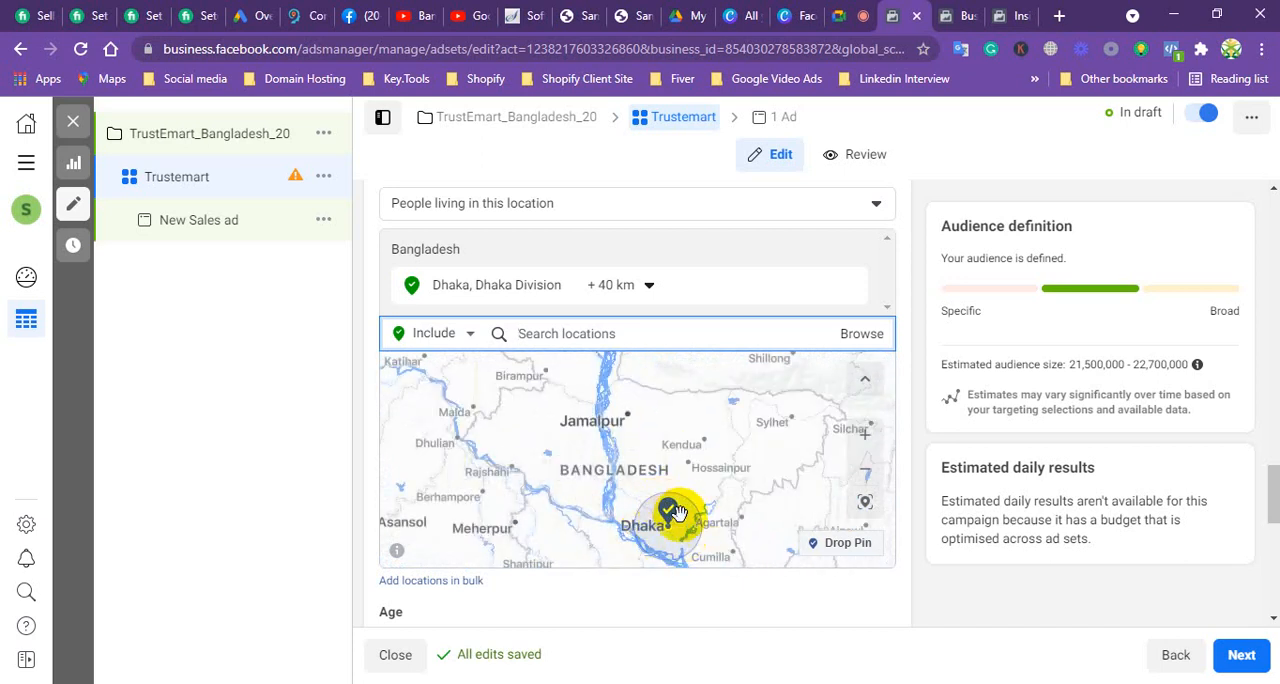
pyautogui.scroll(3, 629, 466)
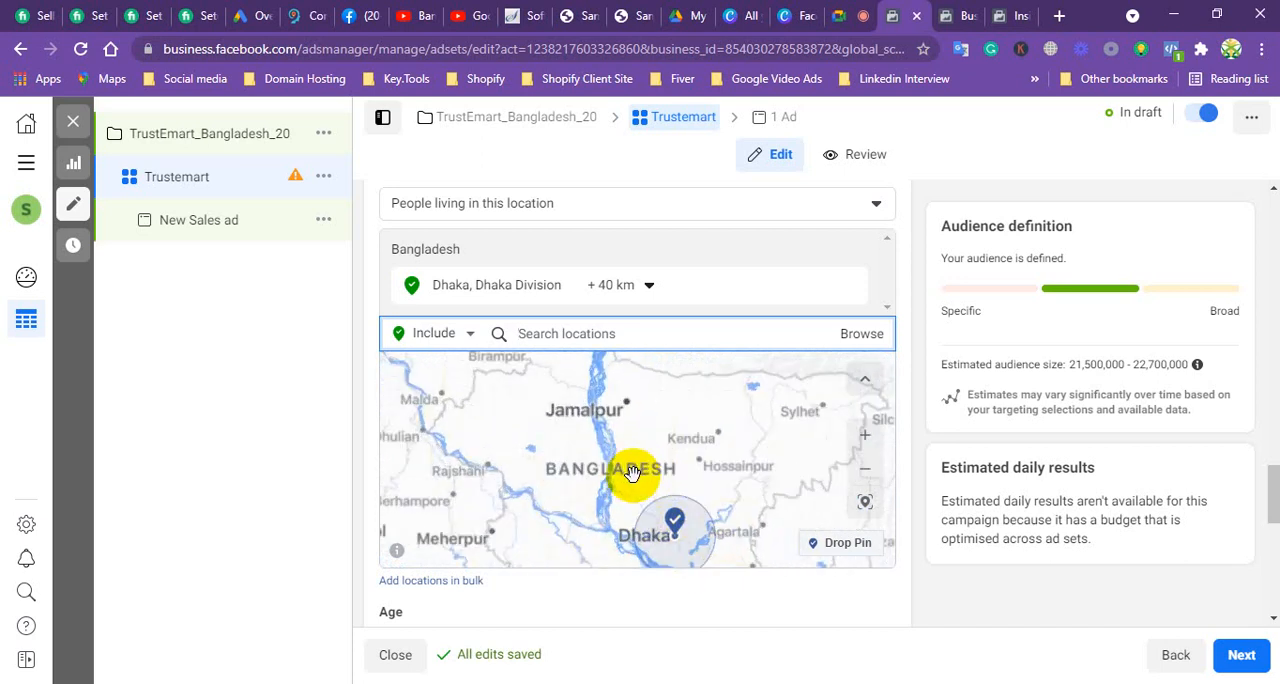
pyautogui.moveTo(670, 427); pyautogui.dragTo(663, 400)
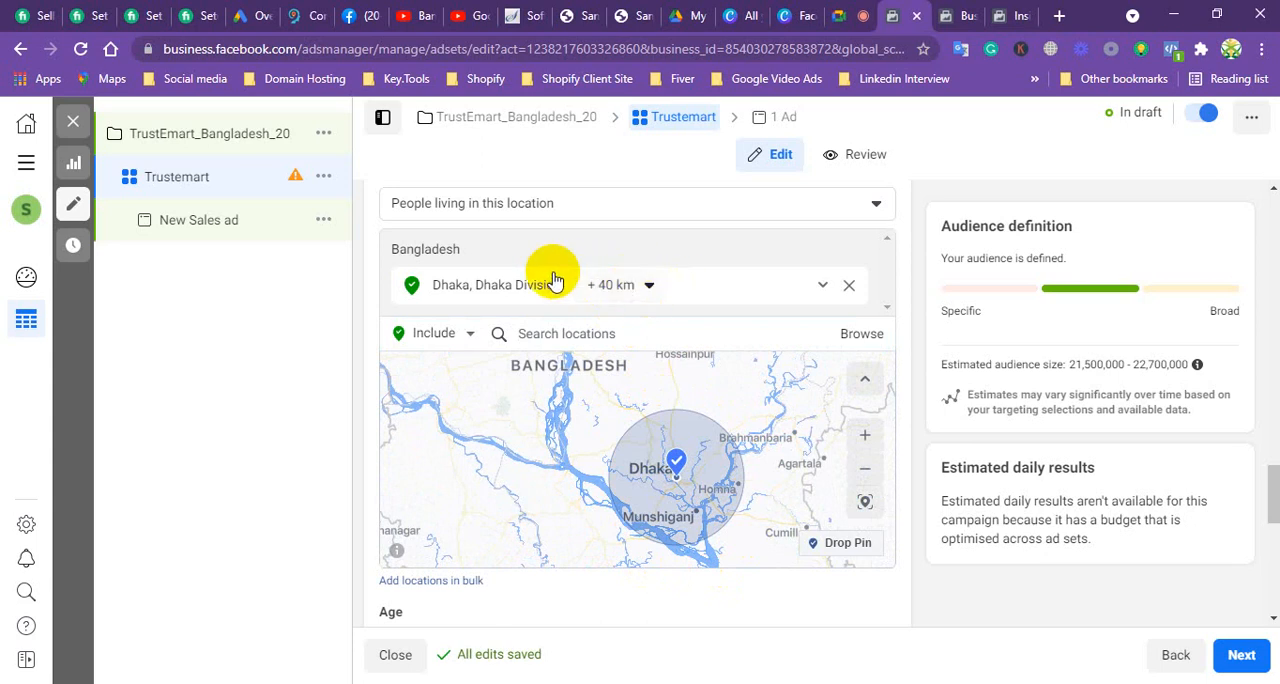
pyautogui.click(647, 287)
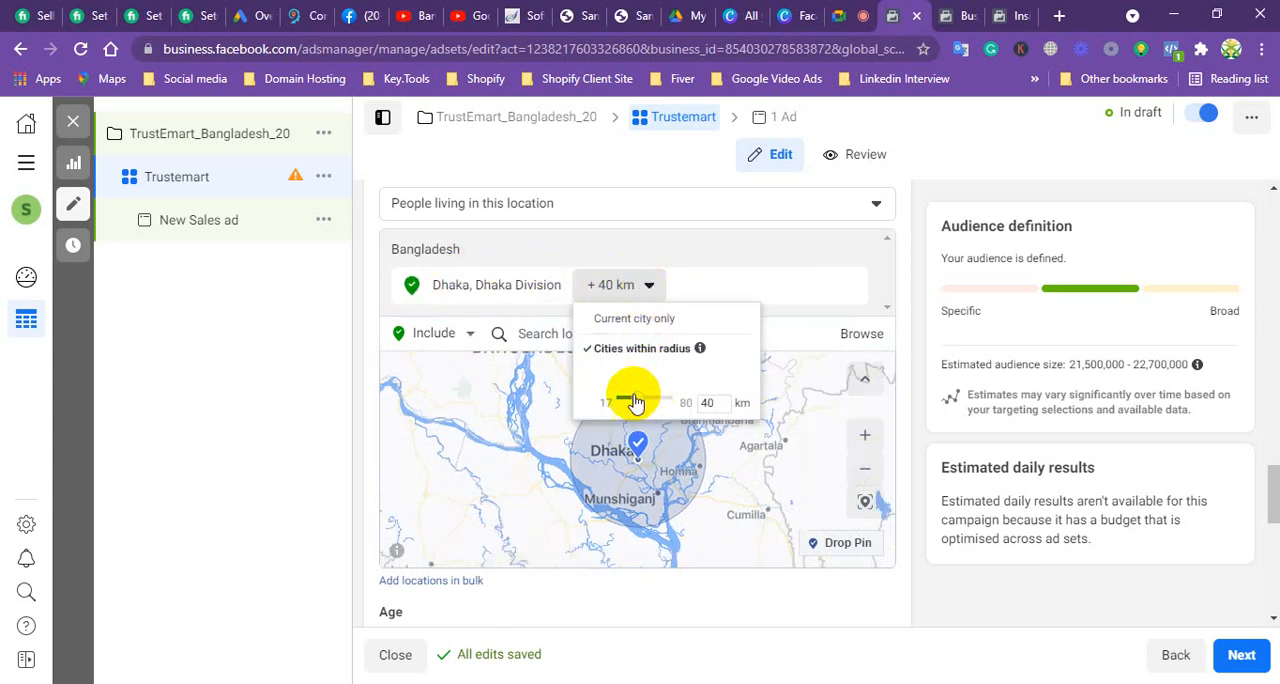
pyautogui.click(639, 399)
pyautogui.moveTo(639, 401)
pyautogui.mouseDown()
pyautogui.moveTo(654, 402)
pyautogui.moveTo(641, 410)
pyautogui.mouseUp()
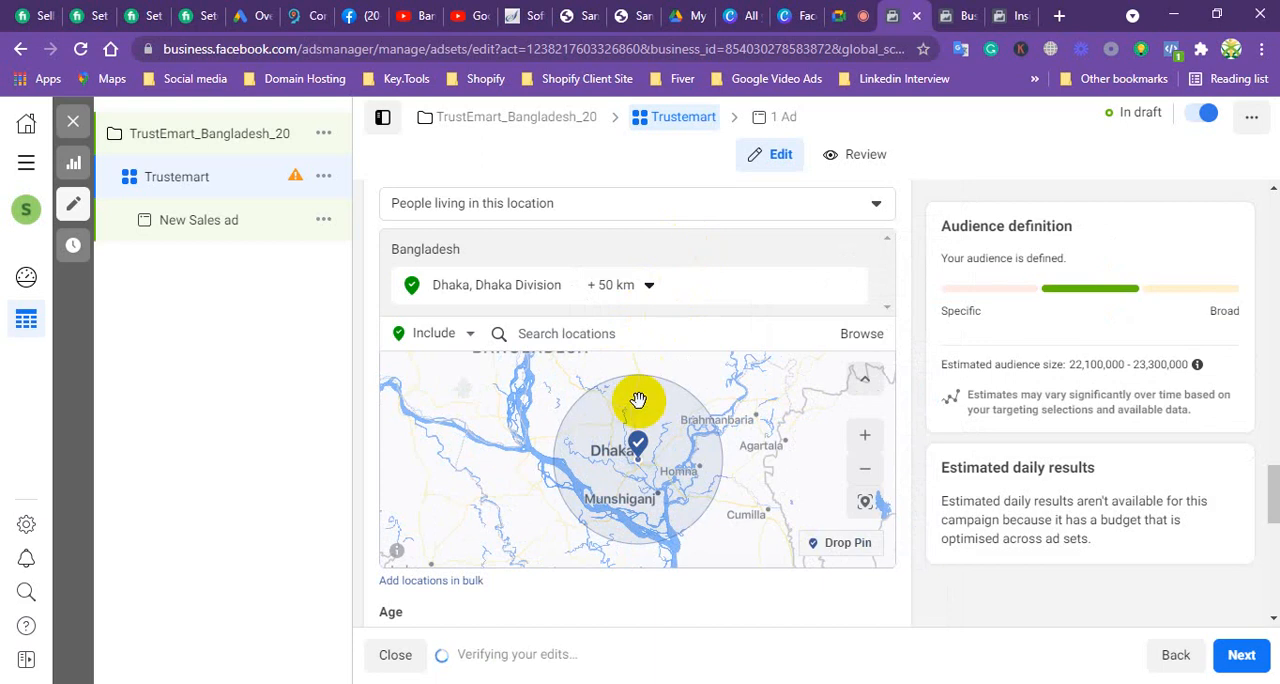
# Step: Include the city of Mymensingh, Dhaka Division, Bangladesh as an additional targeted location for the ad set
pyautogui.click(570, 334)
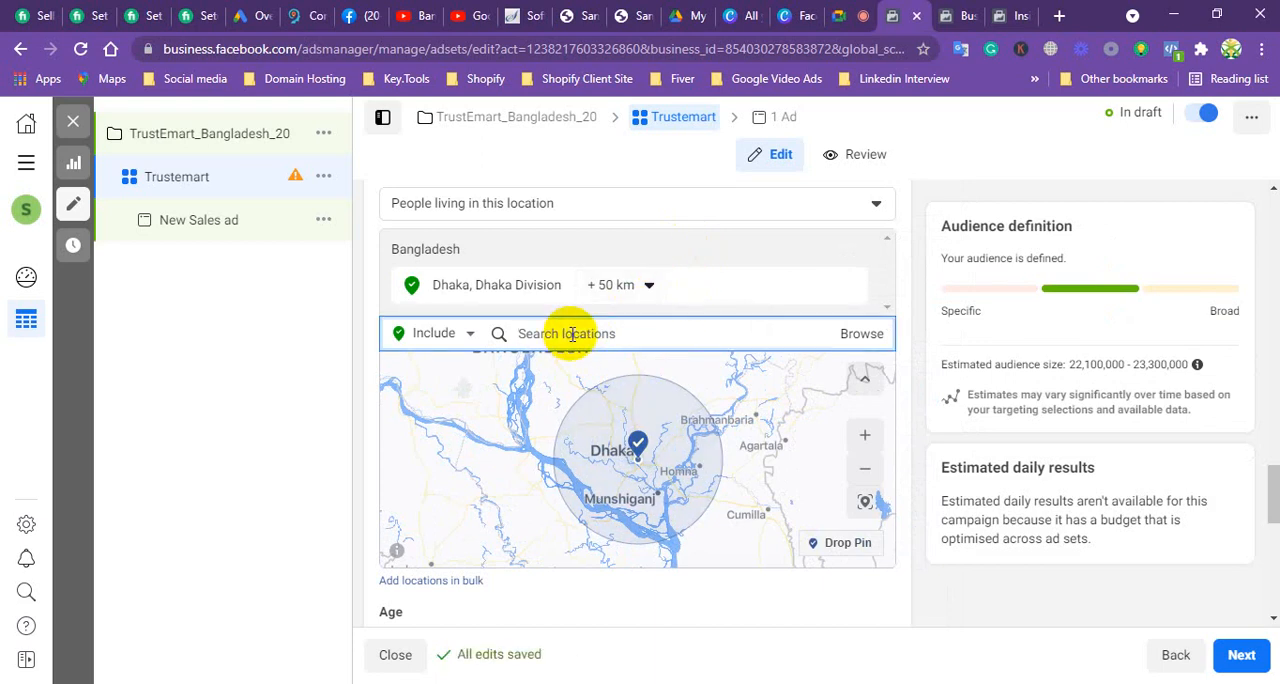
pyautogui.write('Mymensing')
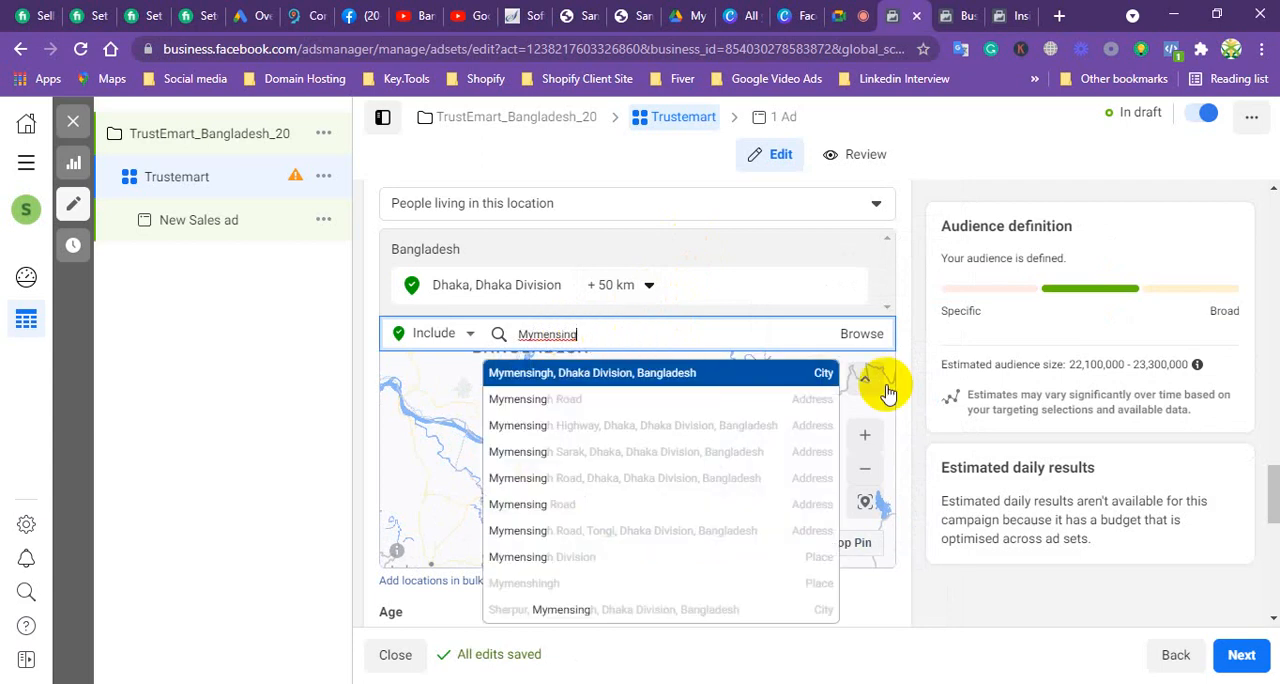
pyautogui.click(818, 374)
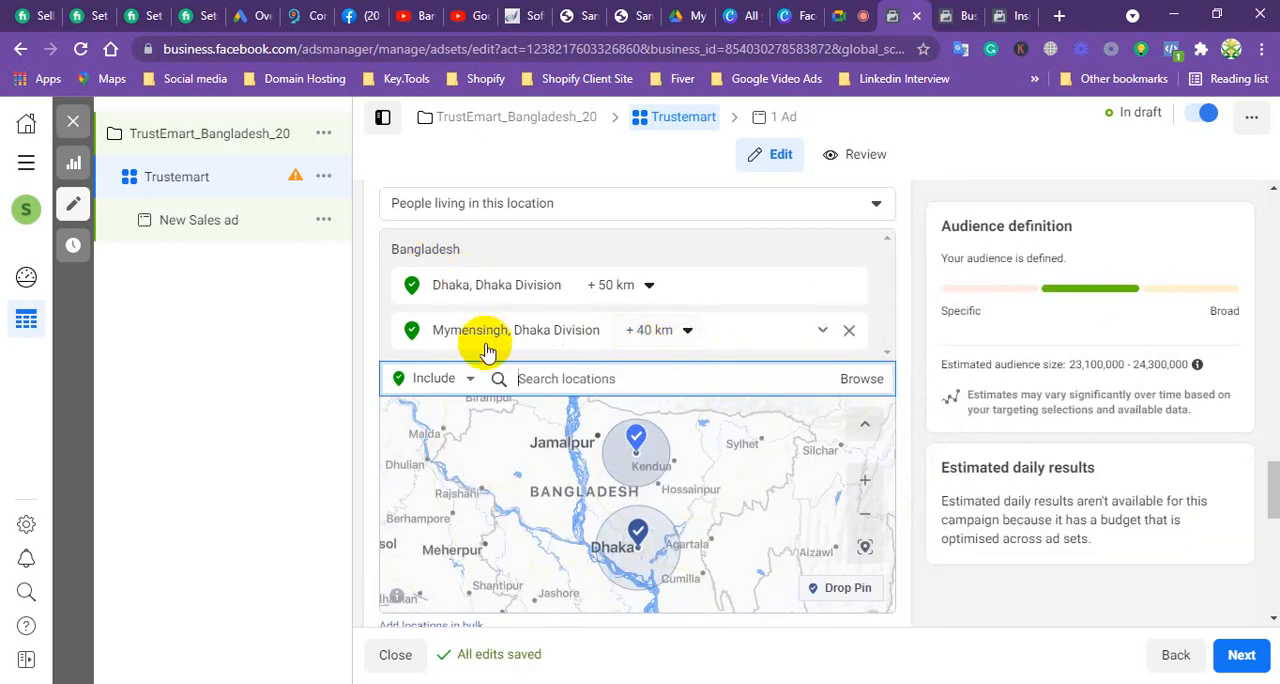
# Step: Open the audience's age range for editing and set the maximum age to 45
pyautogui.scroll(-5, 487, 350)
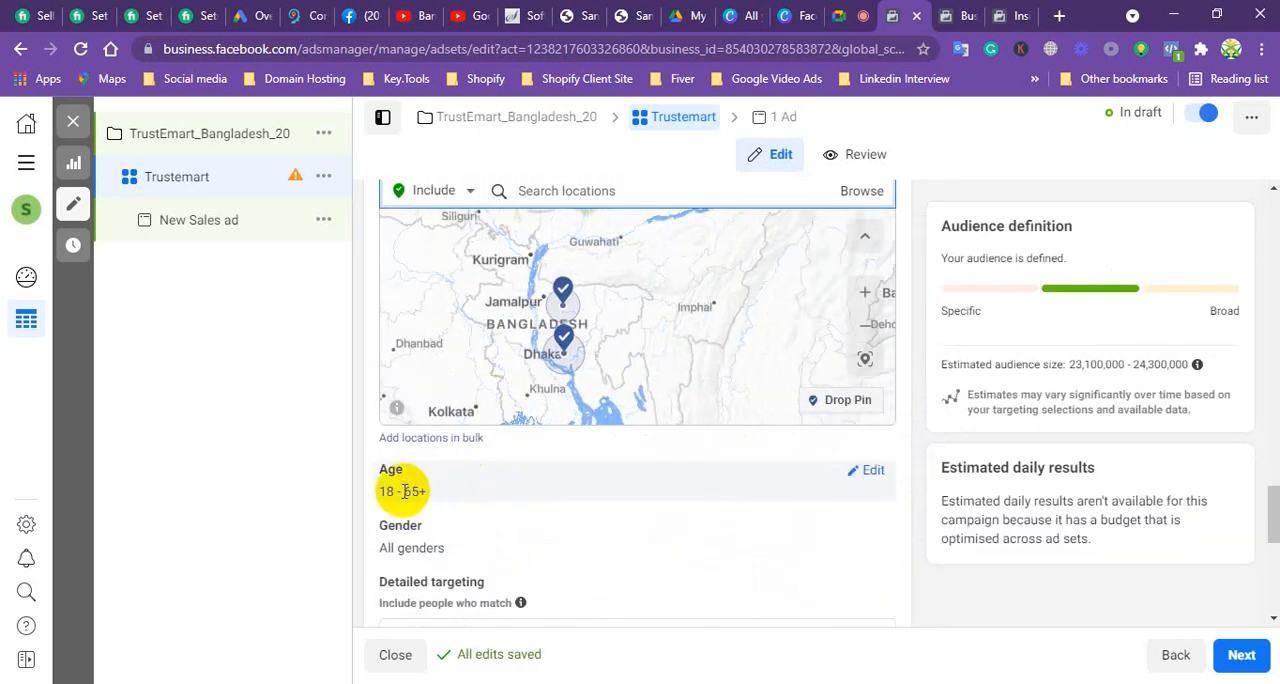
pyautogui.click(871, 471)
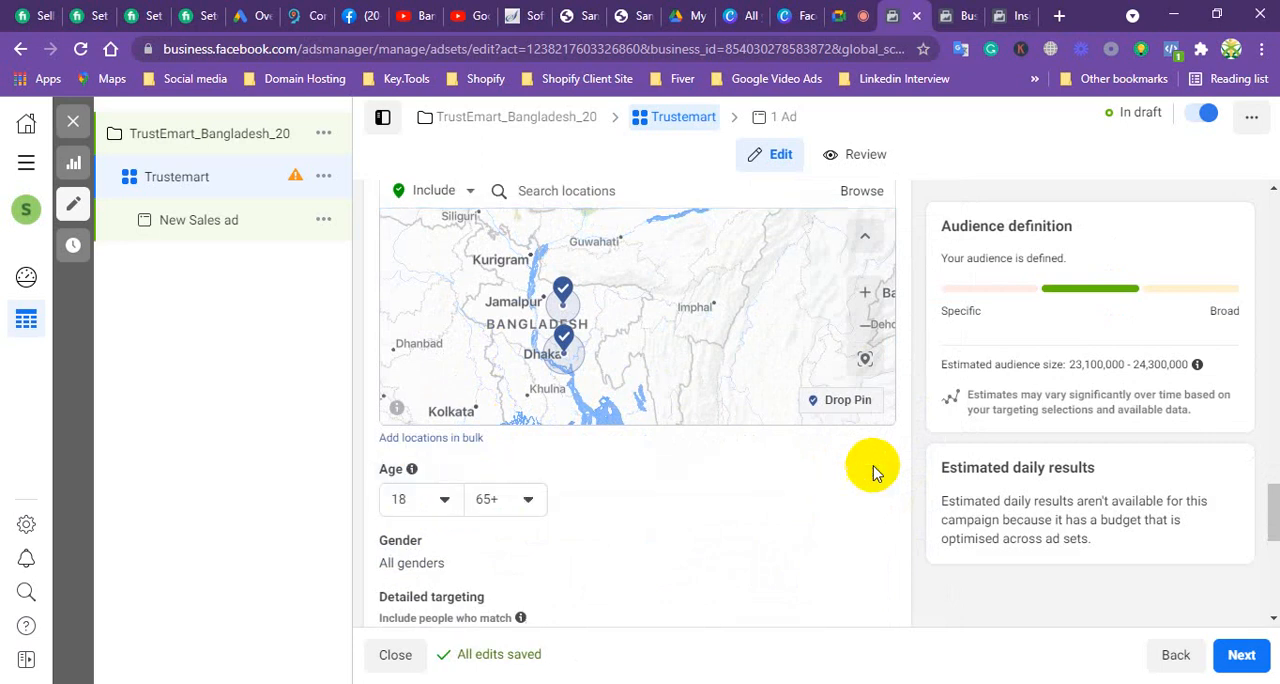
pyautogui.click(446, 502)
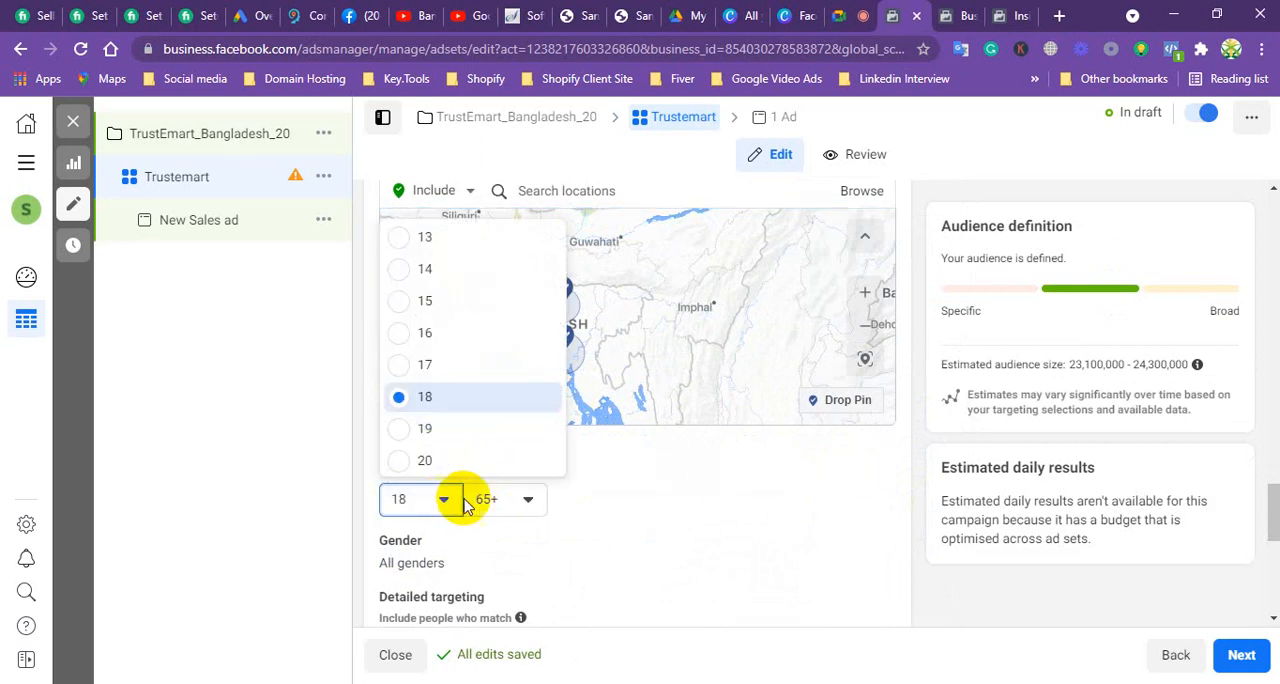
pyautogui.click(530, 503)
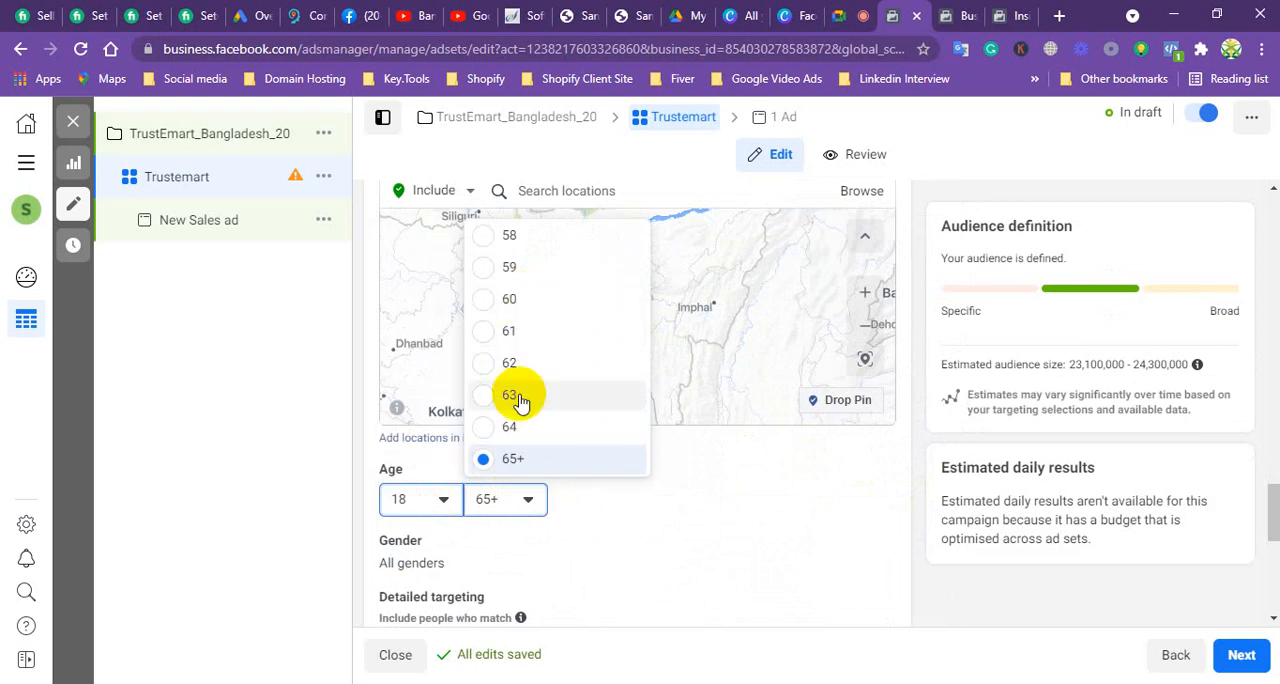
pyautogui.scroll(1, 508, 286)
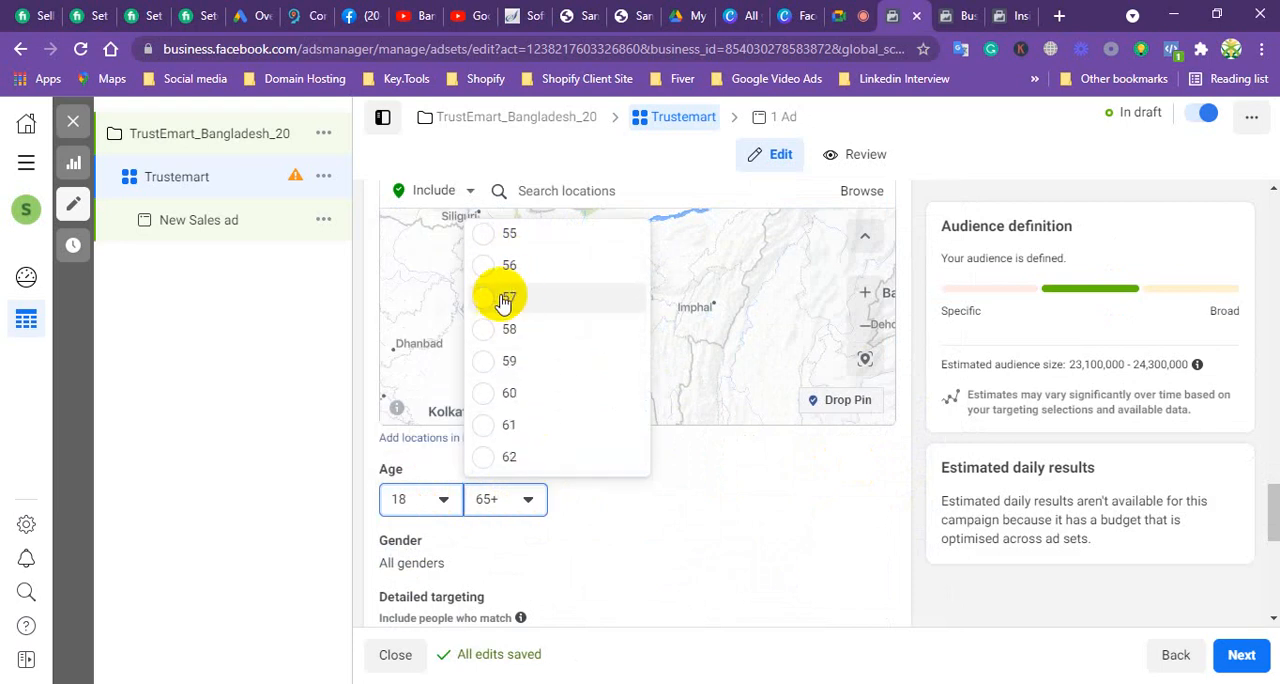
pyautogui.scroll(5, 504, 300)
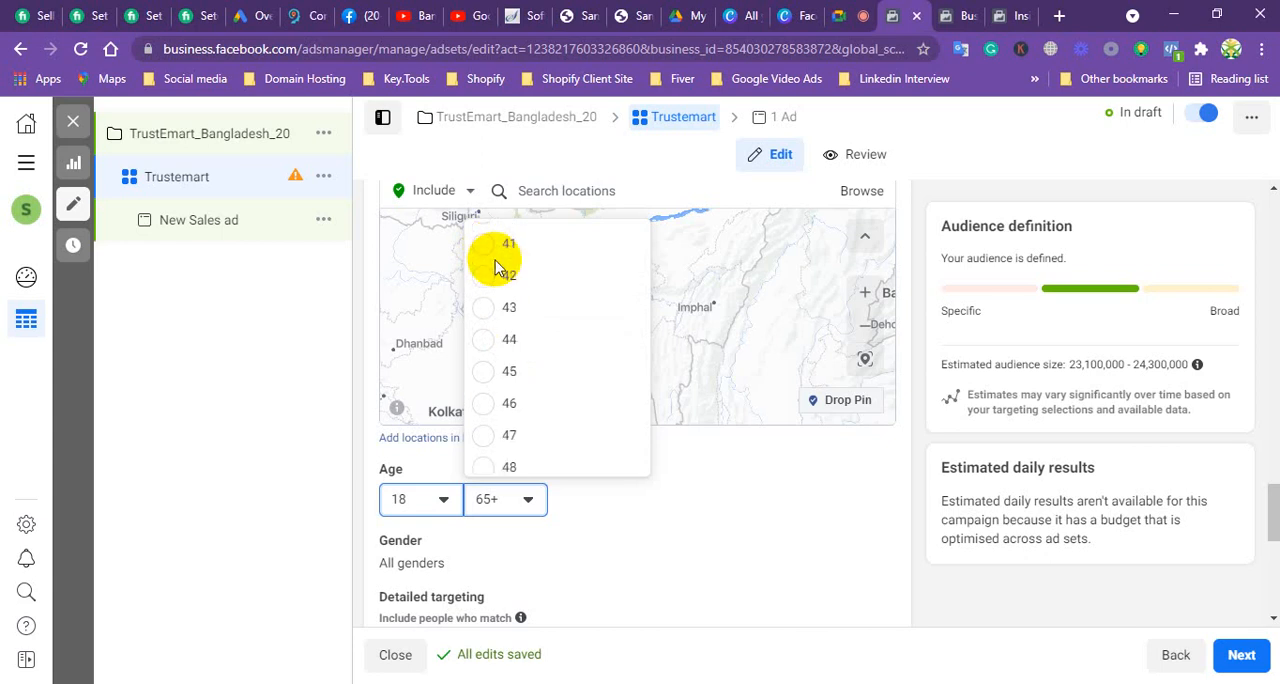
pyautogui.click(487, 384)
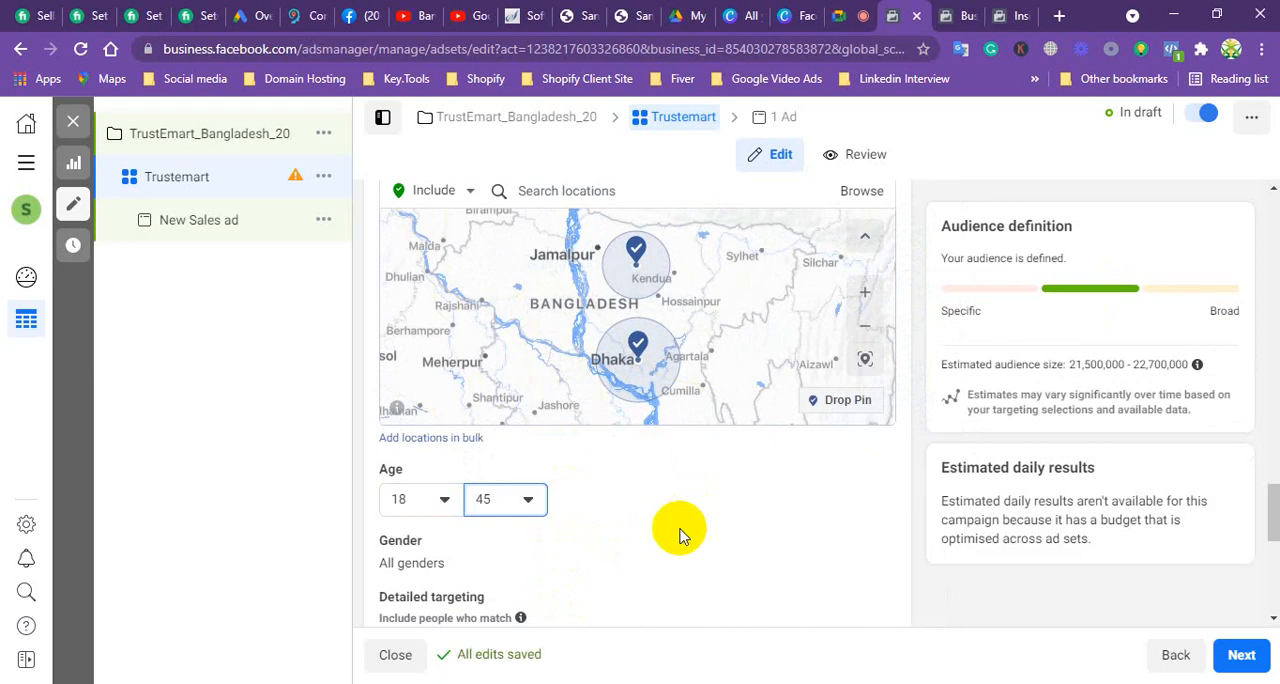
# Step: Restrict the audience's gender targeting to Men
pyautogui.scroll(-2, 673, 534)
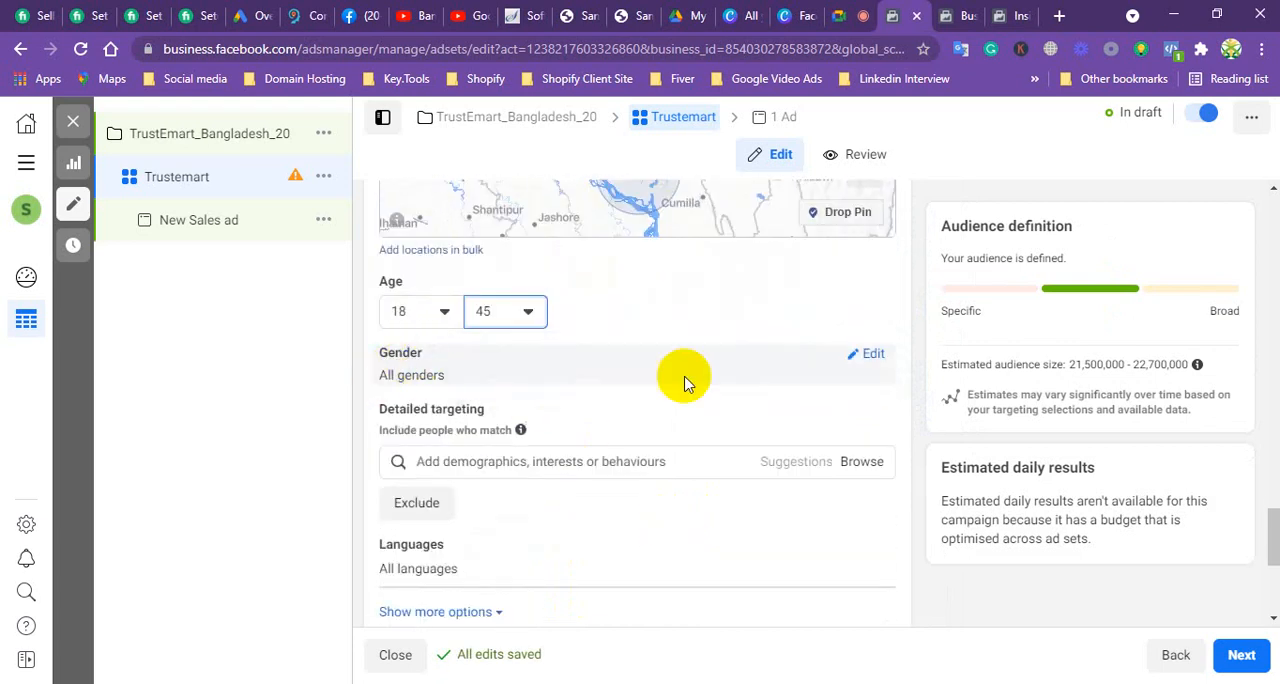
pyautogui.click(872, 362)
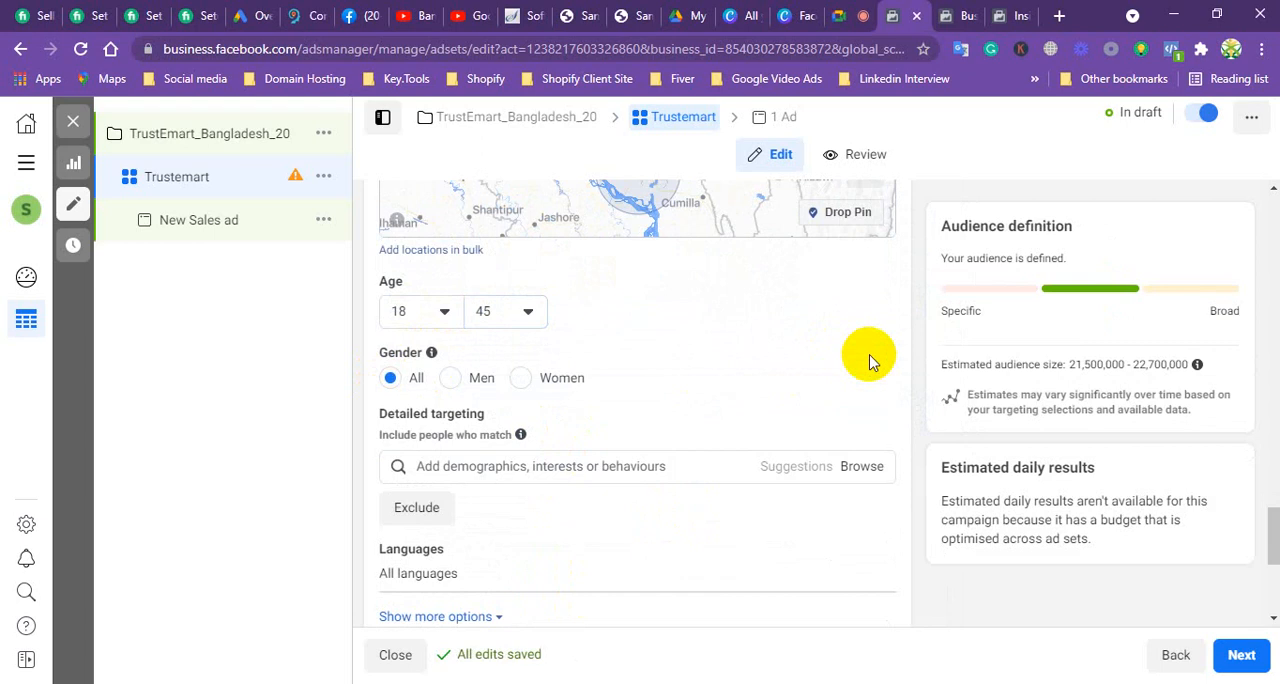
pyautogui.click(452, 378)
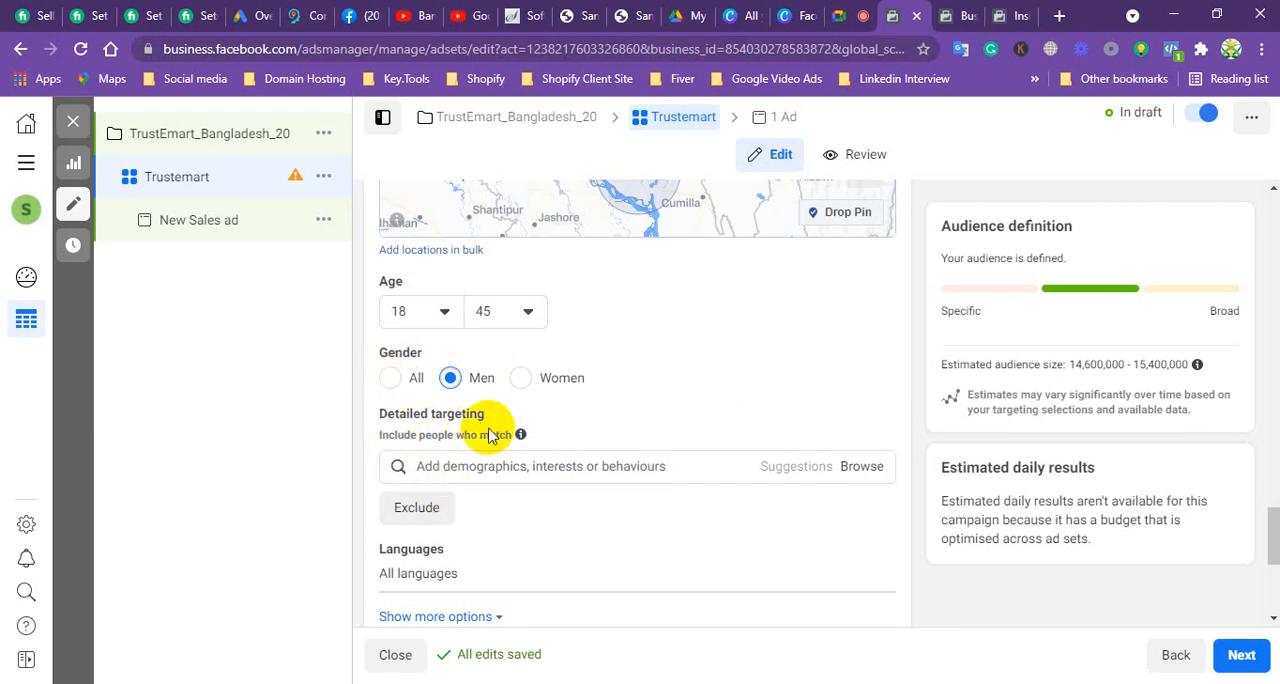
# Step: Search detailed targeting for "Students" and add the additional interest Student to the audience
pyautogui.scroll(-2, 510, 460)
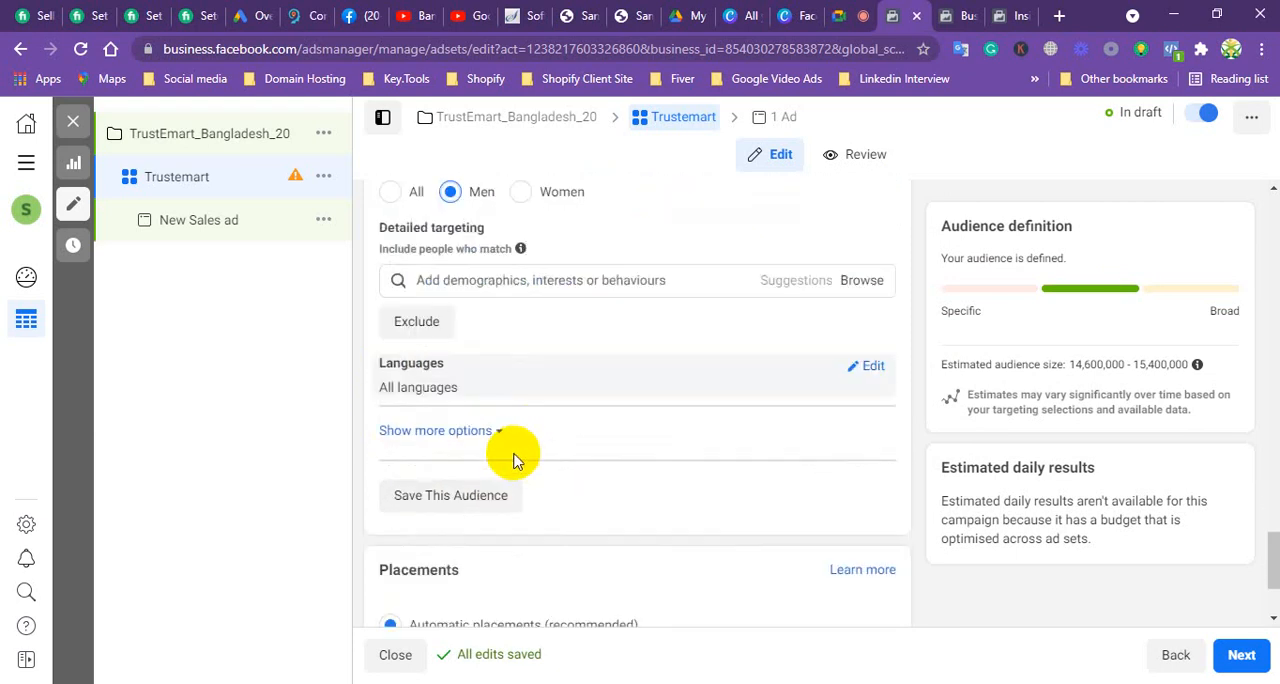
pyautogui.click(527, 278)
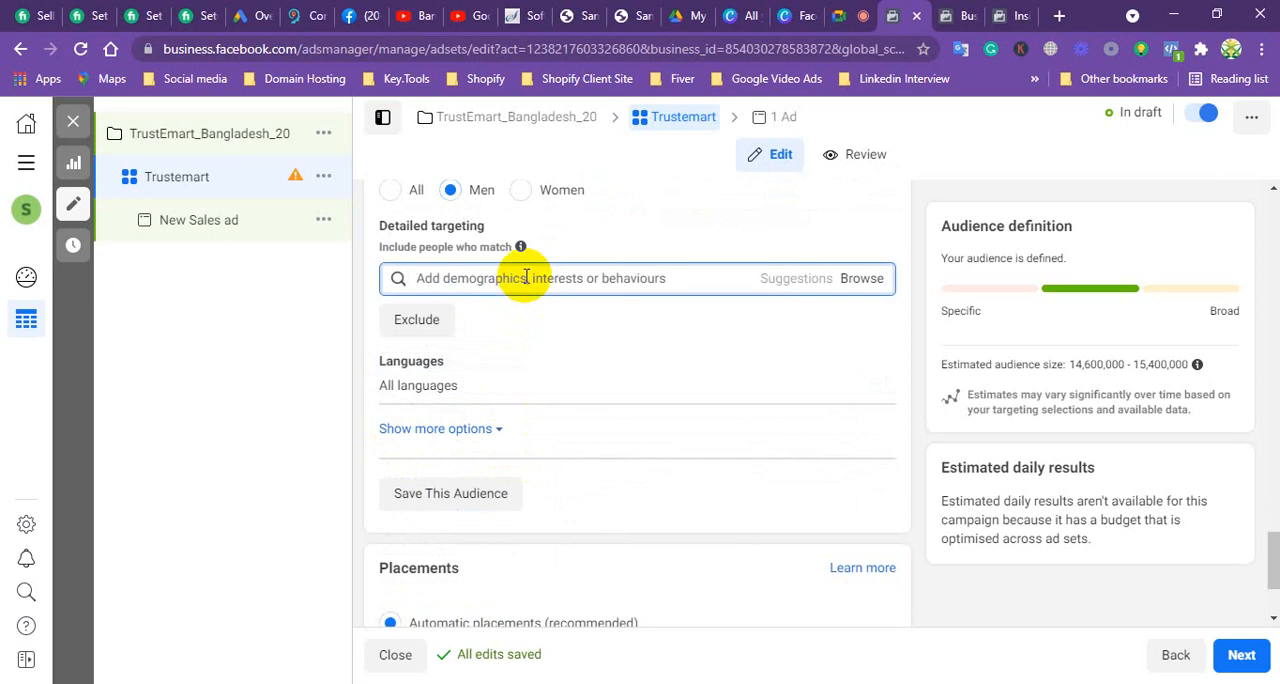
pyautogui.write('s')
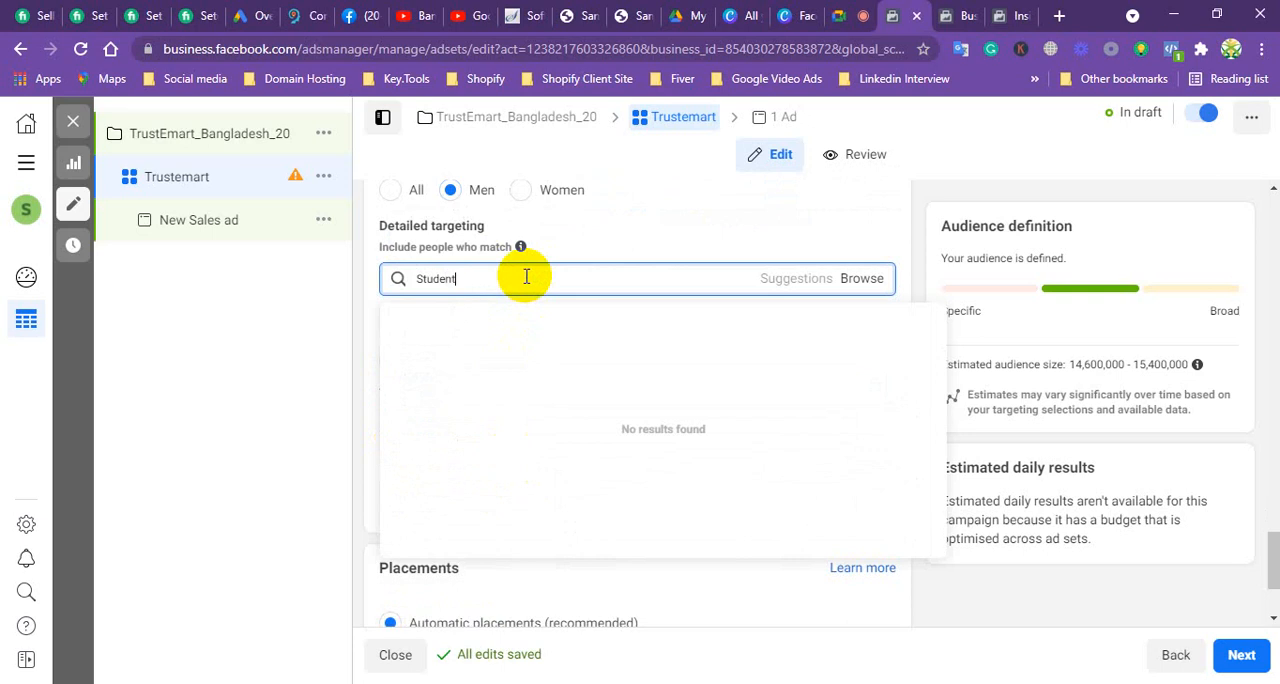
pyautogui.write('tudent')
pyautogui.press('BackSpace')
pyautogui.press('BackSpace')
pyautogui.press('BackSpace')
pyautogui.press('BackSpace')
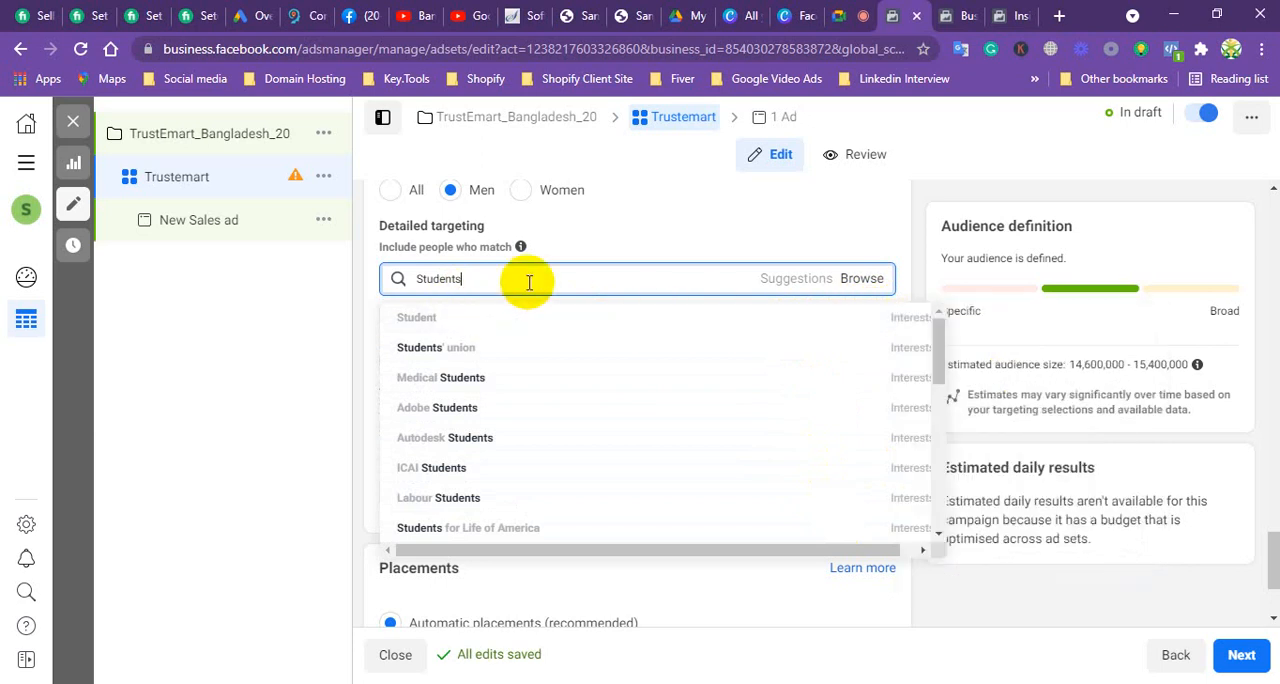
pyautogui.moveTo(896, 325)
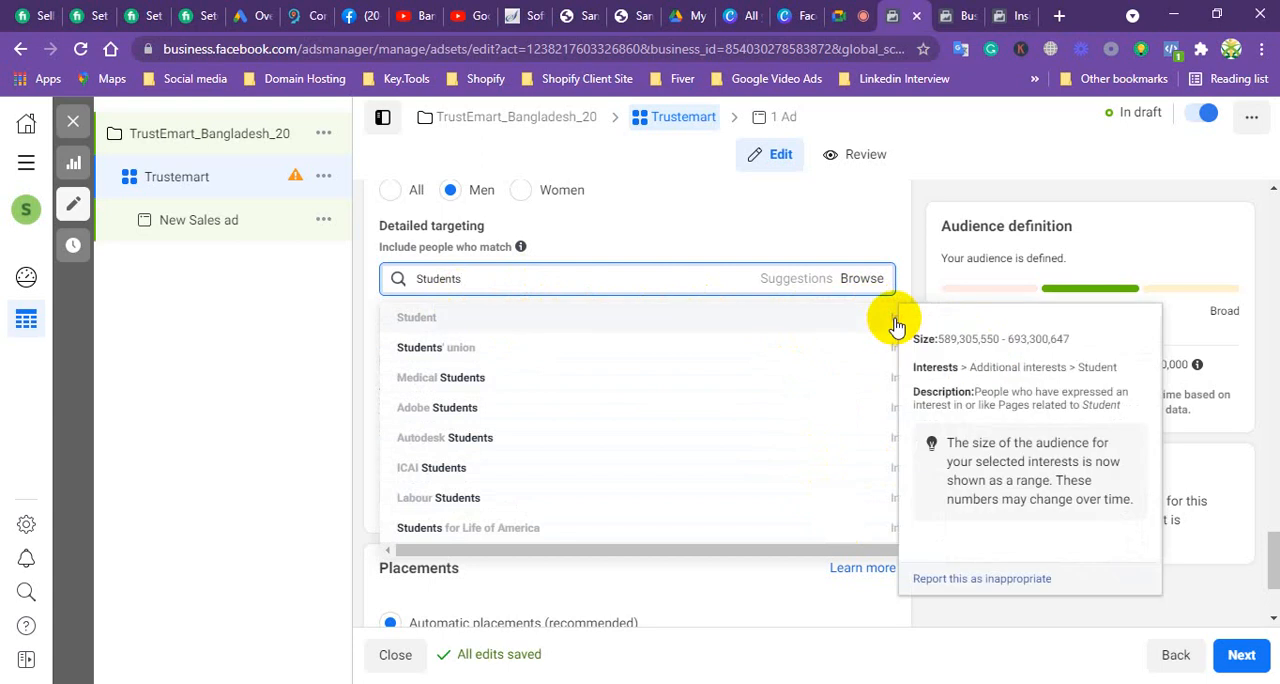
pyautogui.click(895, 320)
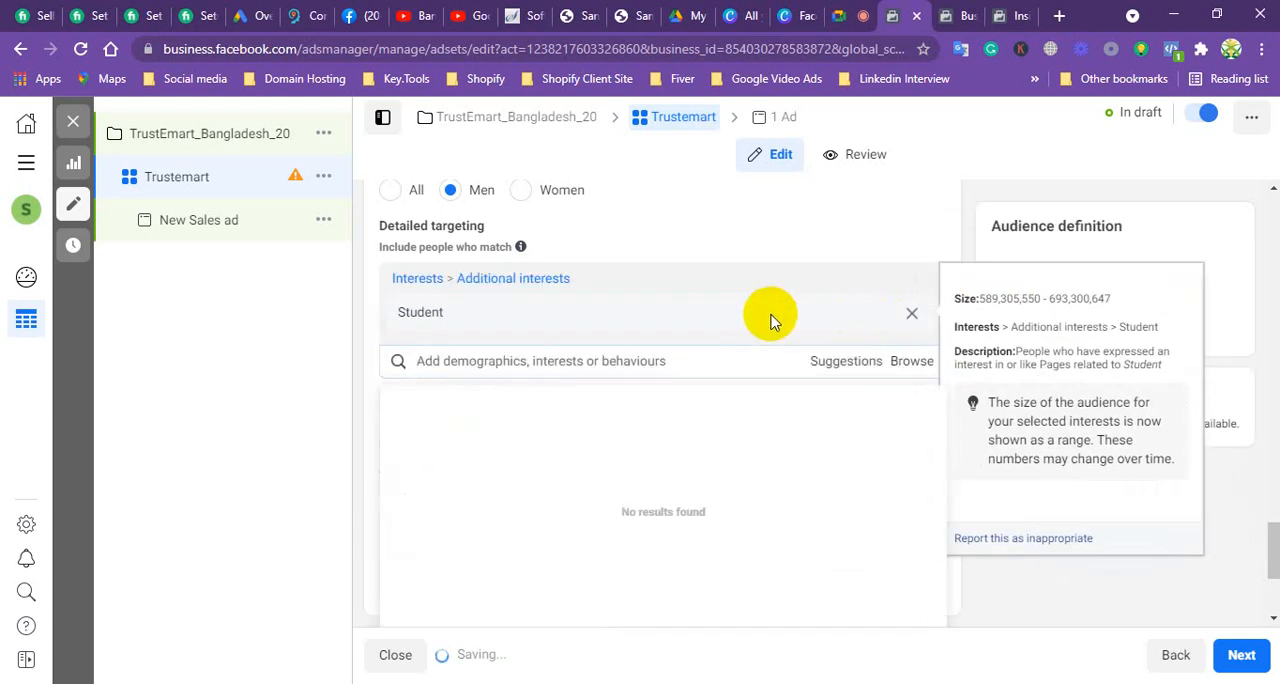
pyautogui.moveTo(569, 327)
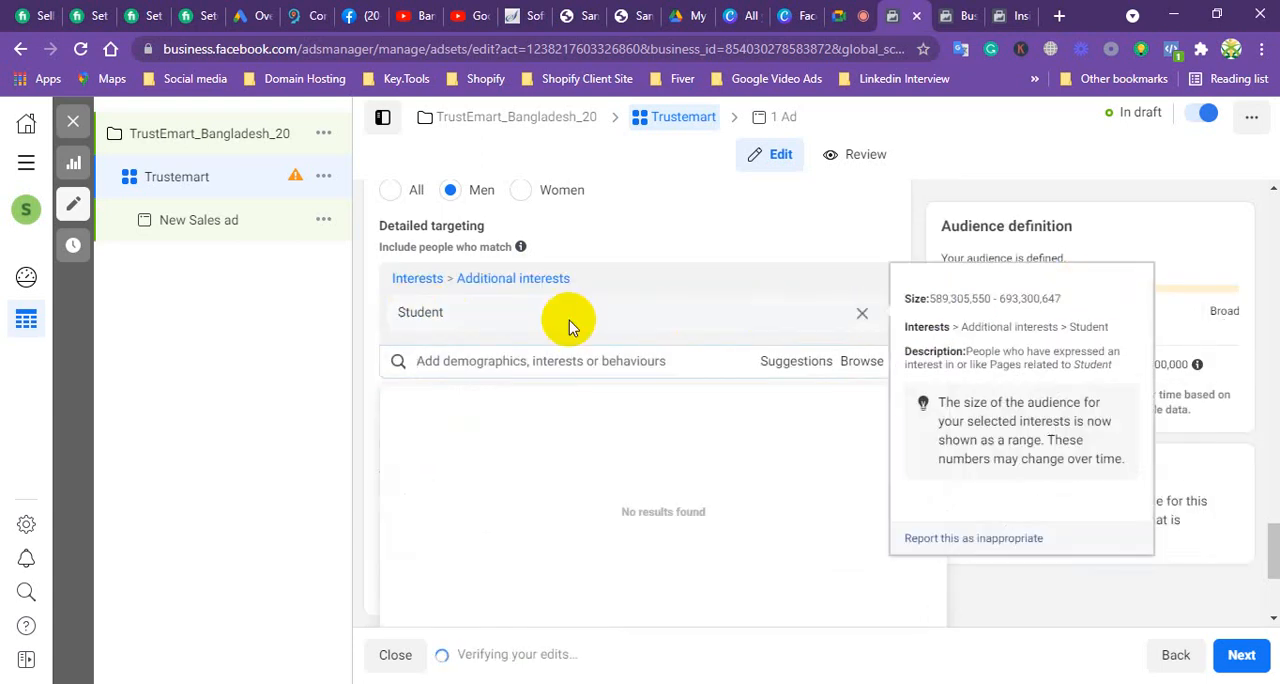
# Step: Search detailed targeting for "Teacher" and add the additional interest Teacher alongside Student
pyautogui.scroll(3, 525, 343)
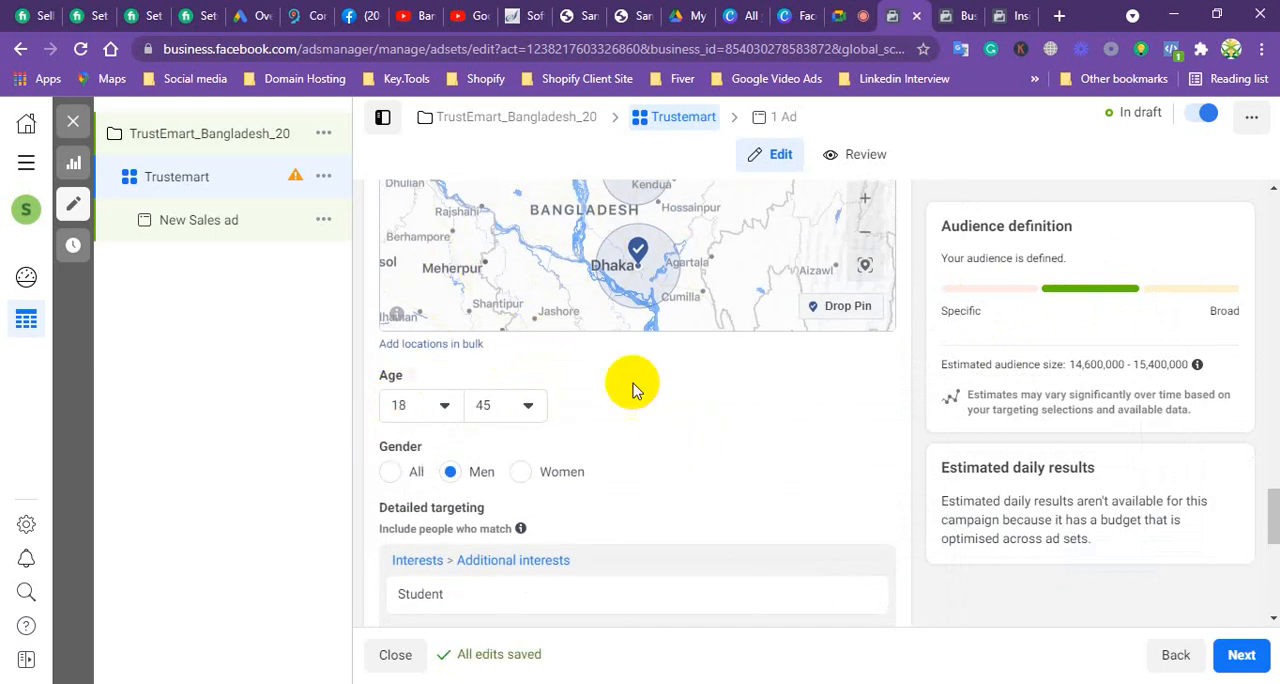
pyautogui.click(466, 551)
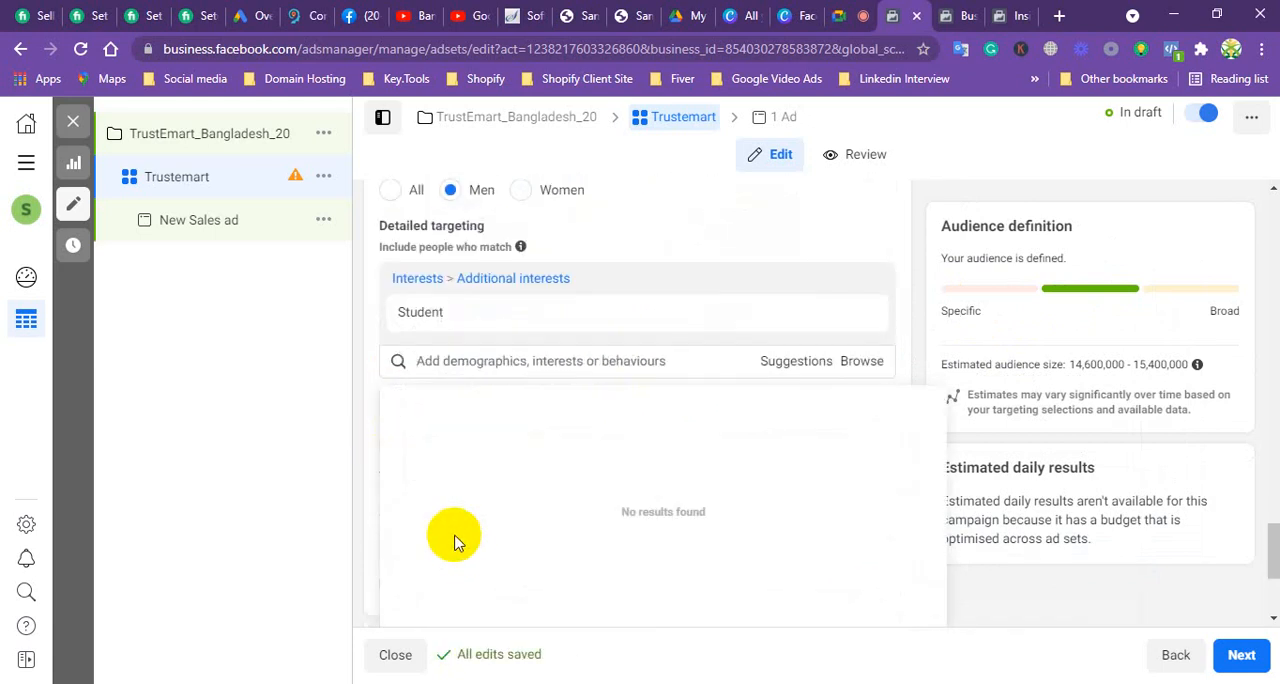
pyautogui.moveTo(432, 335)
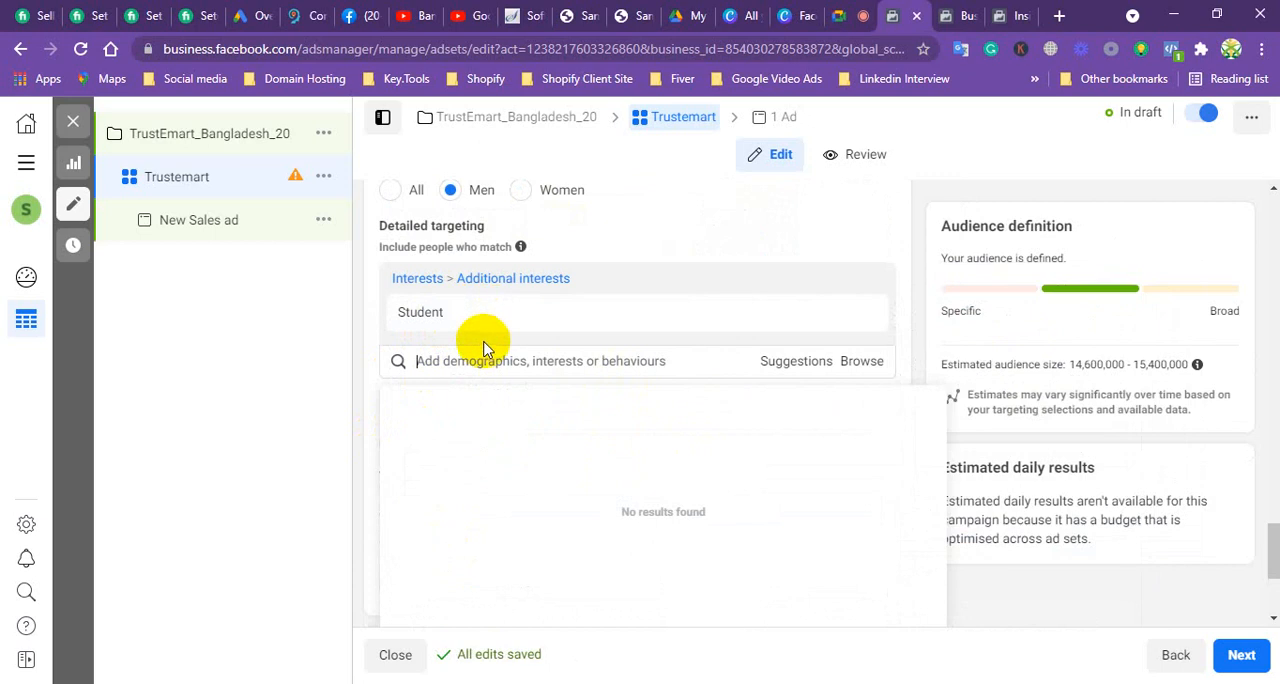
pyautogui.write('Teacher')
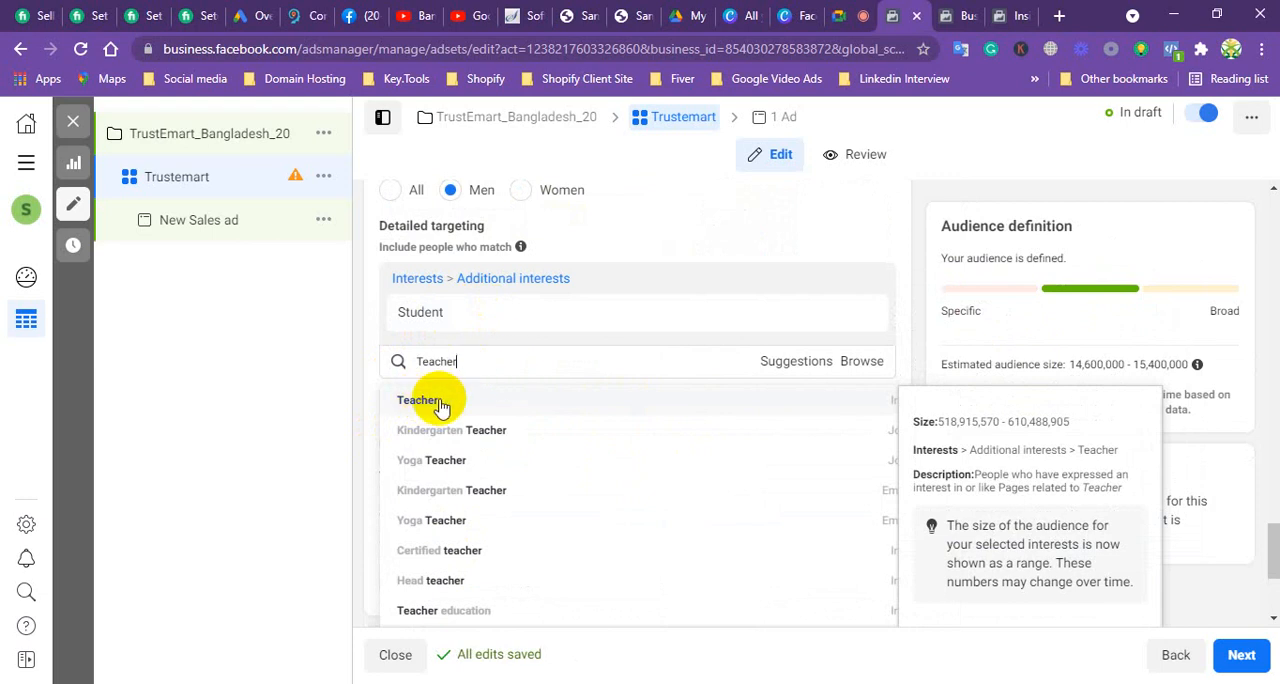
pyautogui.click(886, 402)
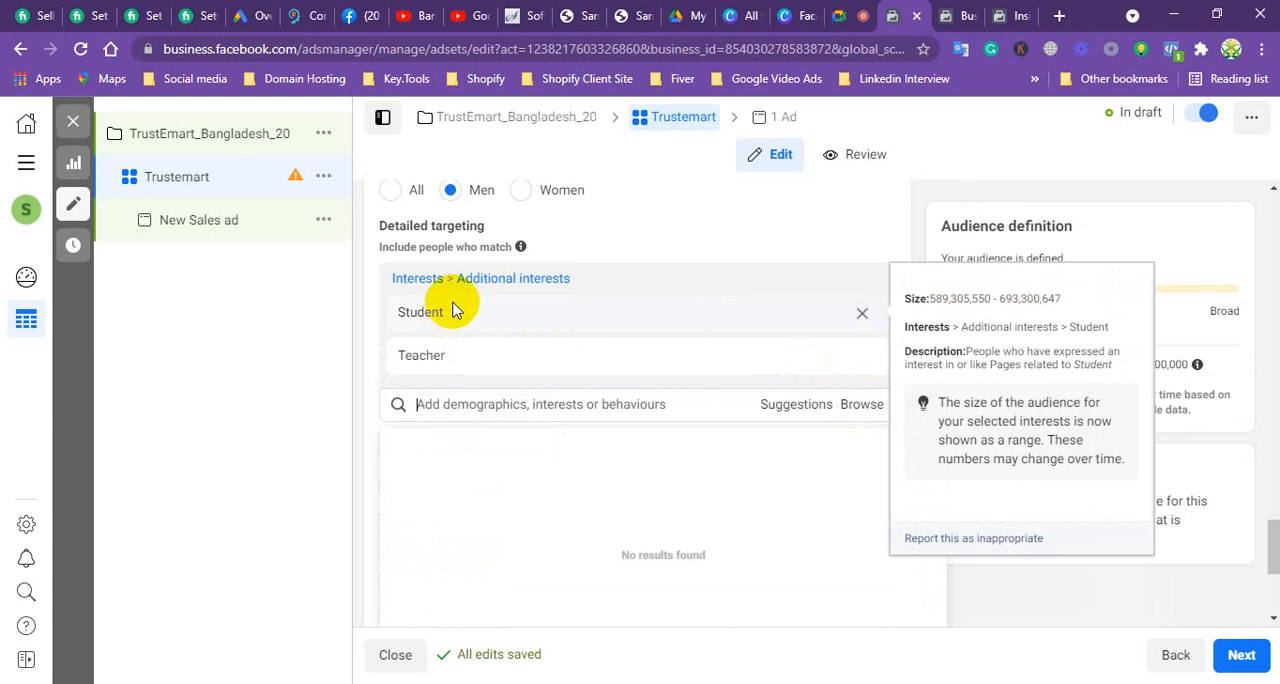
# Step: Review the ad set's age, gender and detailed targeting selections together with the placement options below them
pyautogui.scroll(-1, 501, 327)
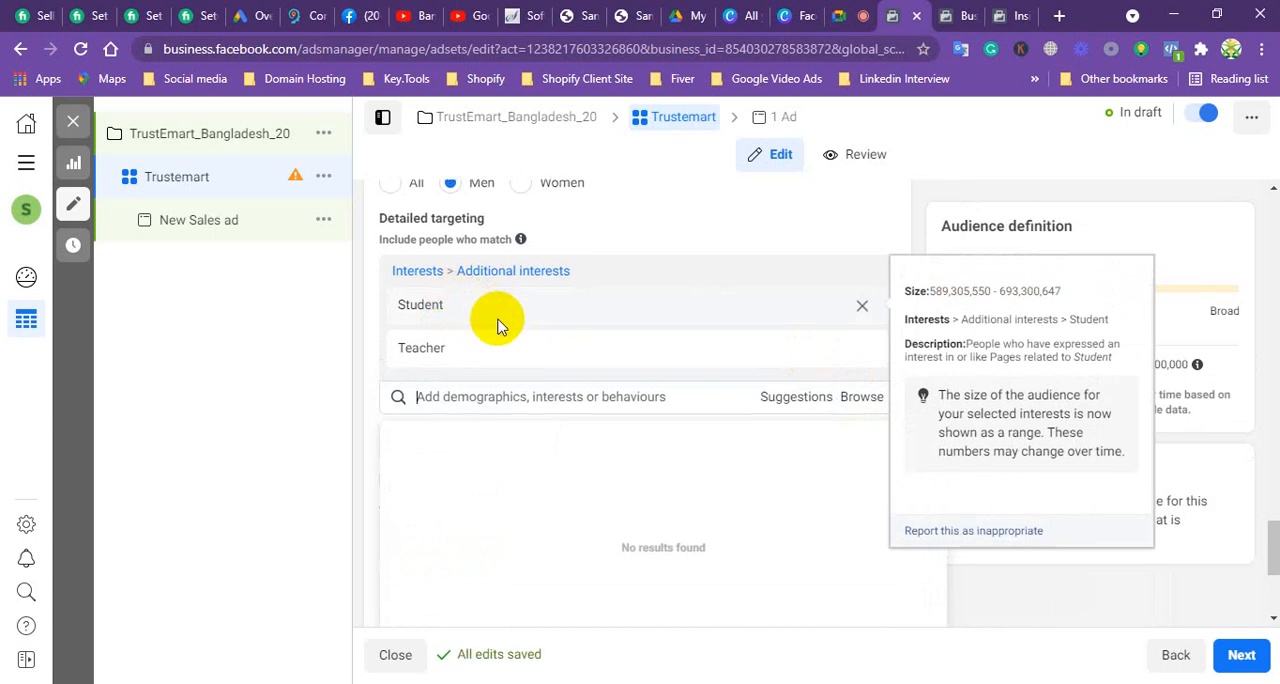
pyautogui.scroll(-2, 498, 330)
pyautogui.scroll(2, 506, 306)
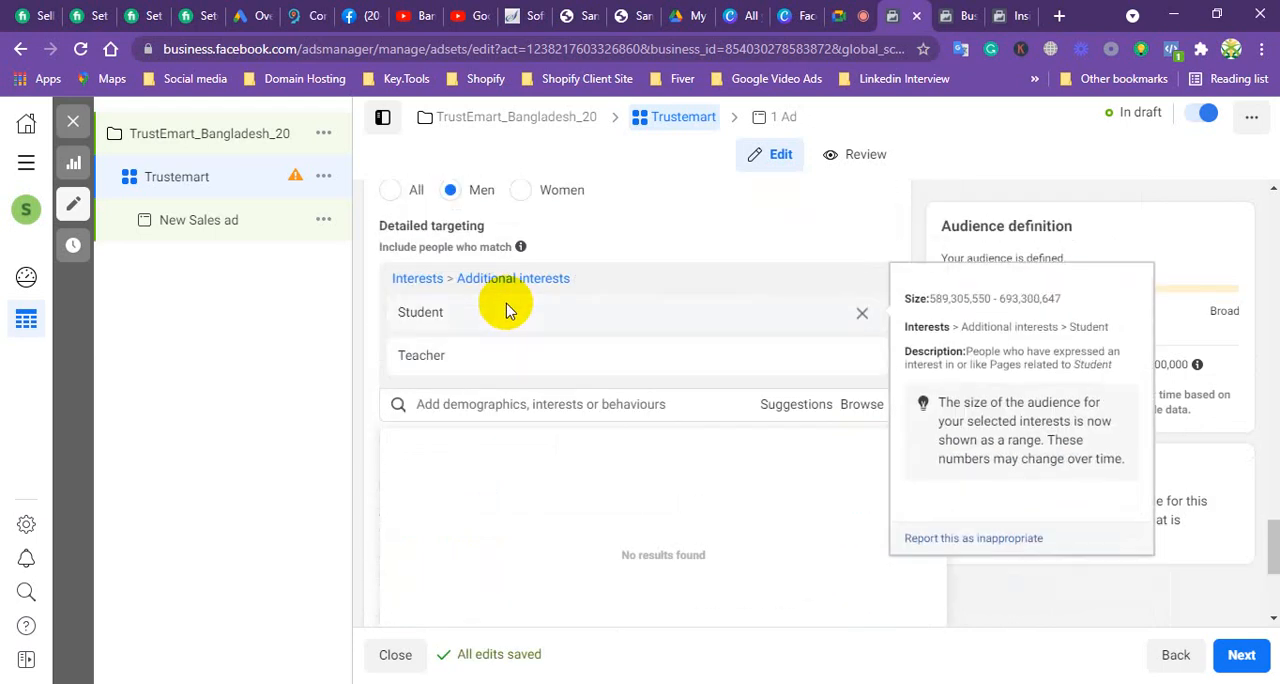
pyautogui.scroll(1, 514, 376)
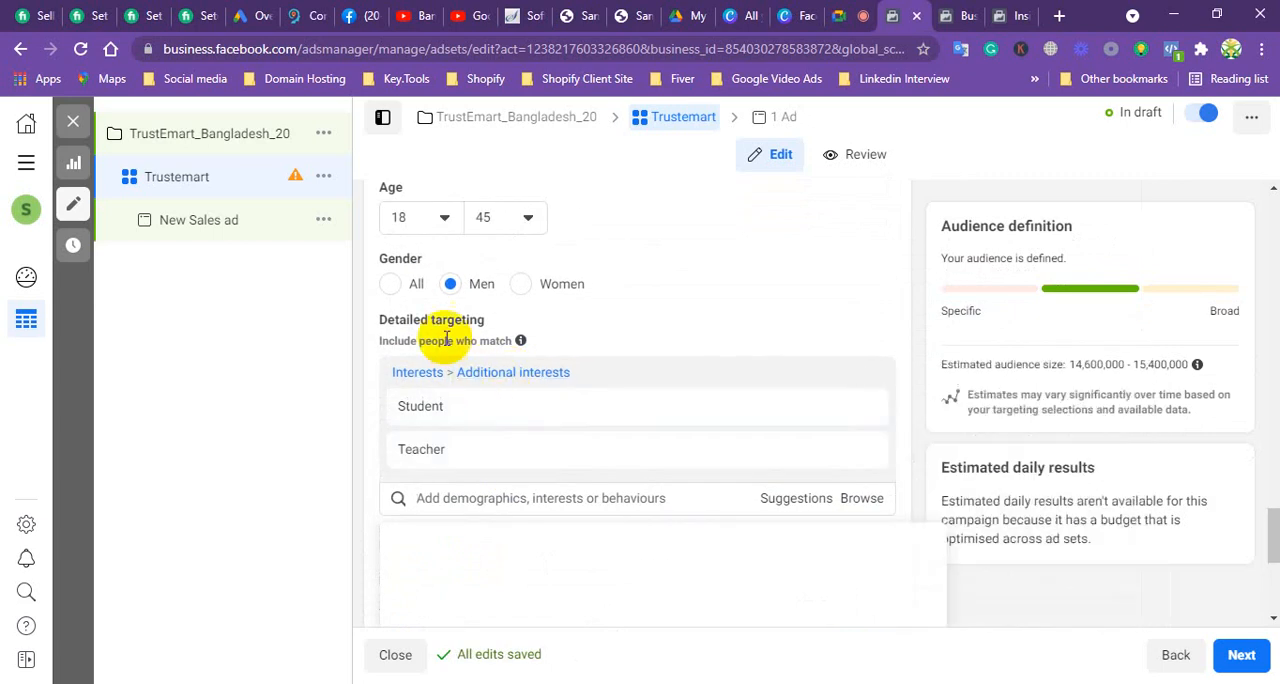
pyautogui.moveTo(524, 346)
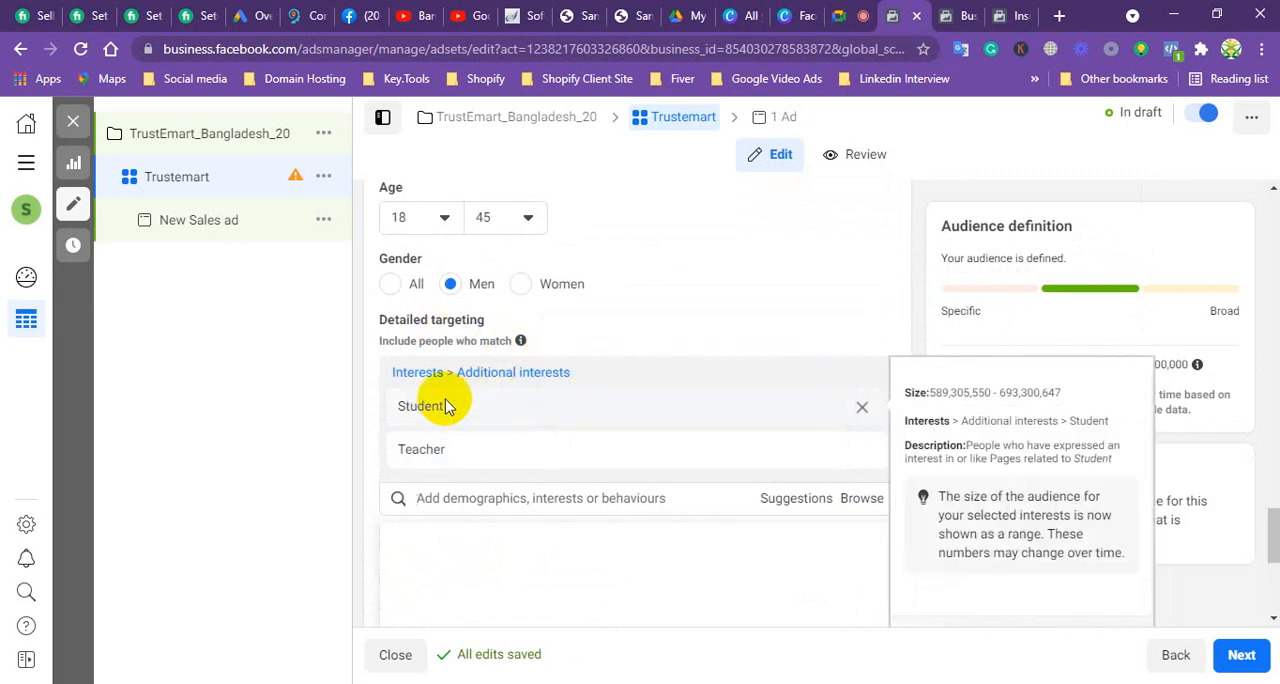
pyautogui.scroll(-1, 486, 430)
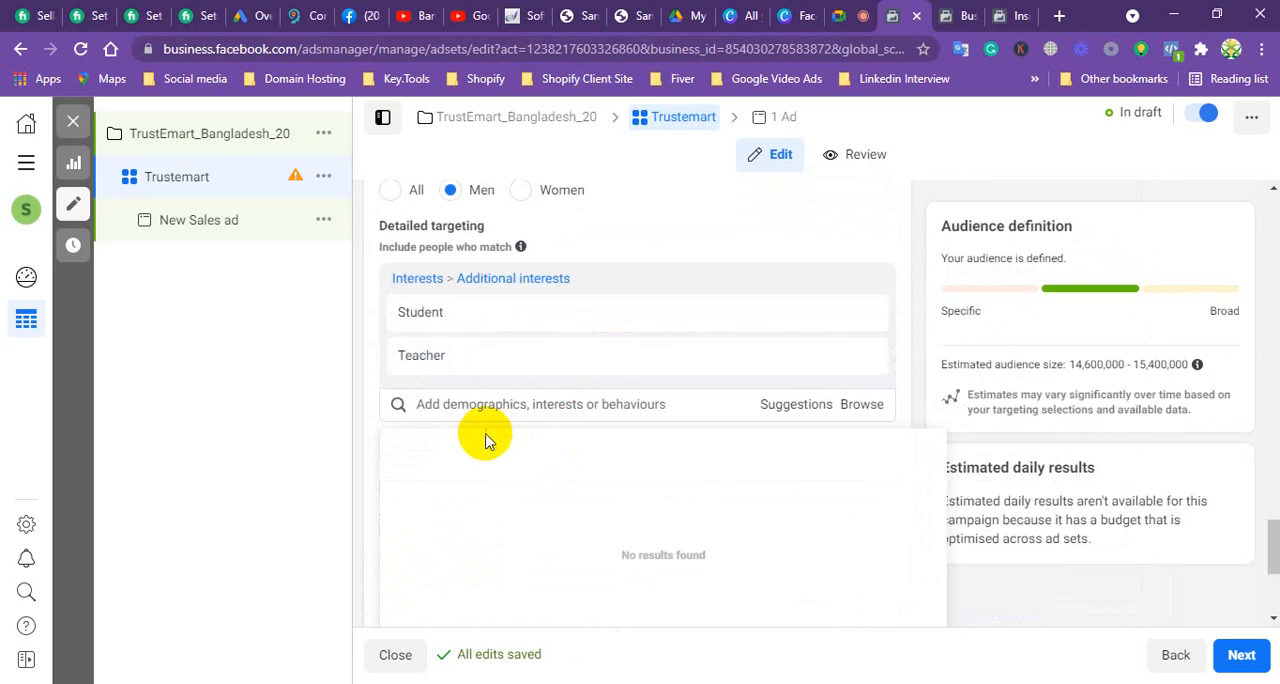
pyautogui.scroll(-1, 490, 381)
pyautogui.scroll(-1, 490, 378)
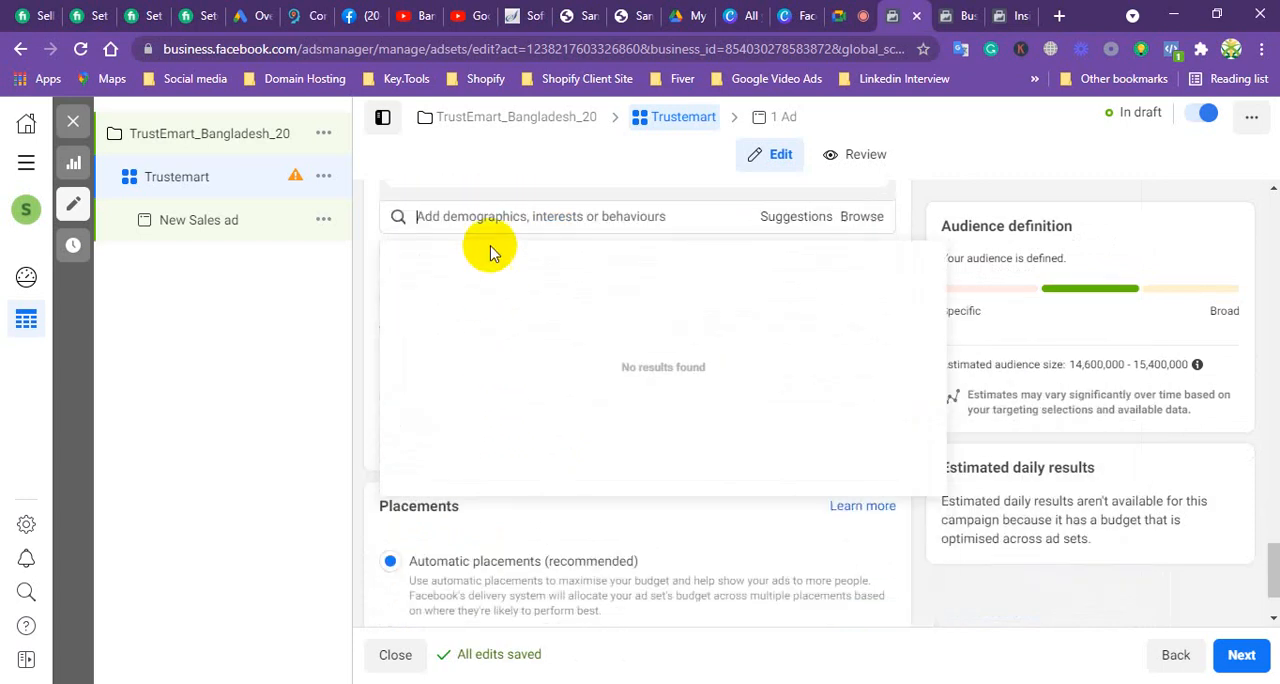
pyautogui.scroll(-1, 502, 348)
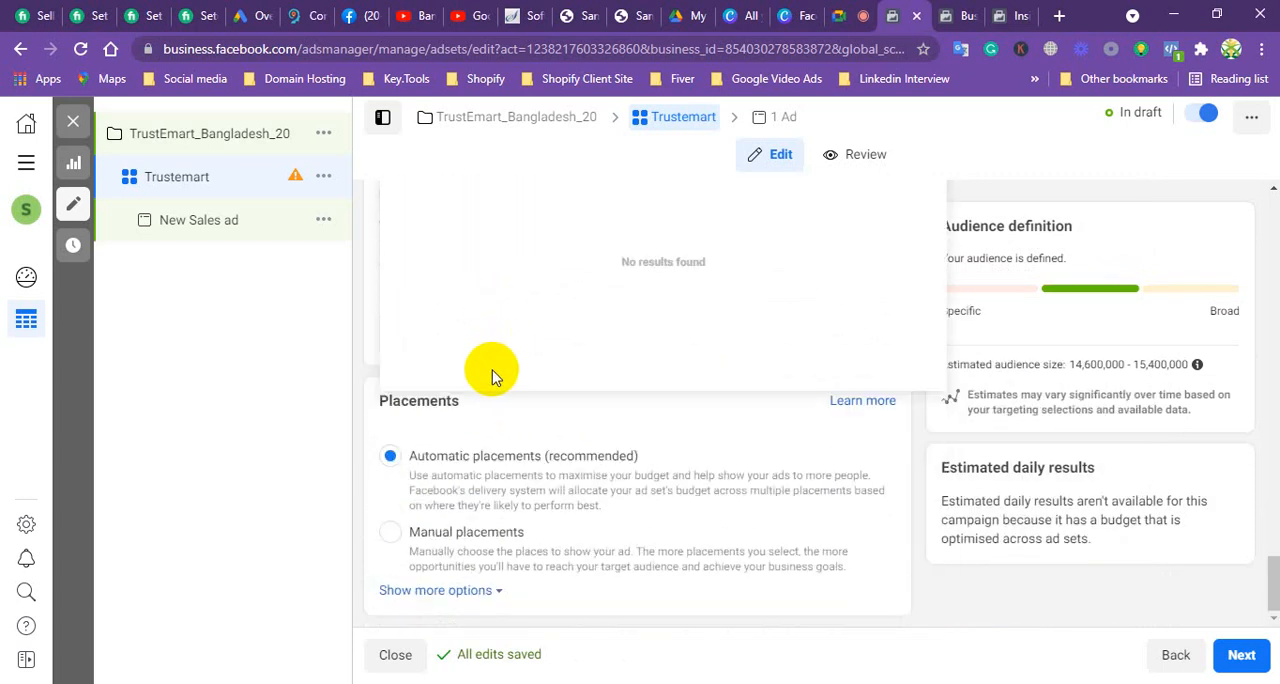
pyautogui.scroll(3, 492, 377)
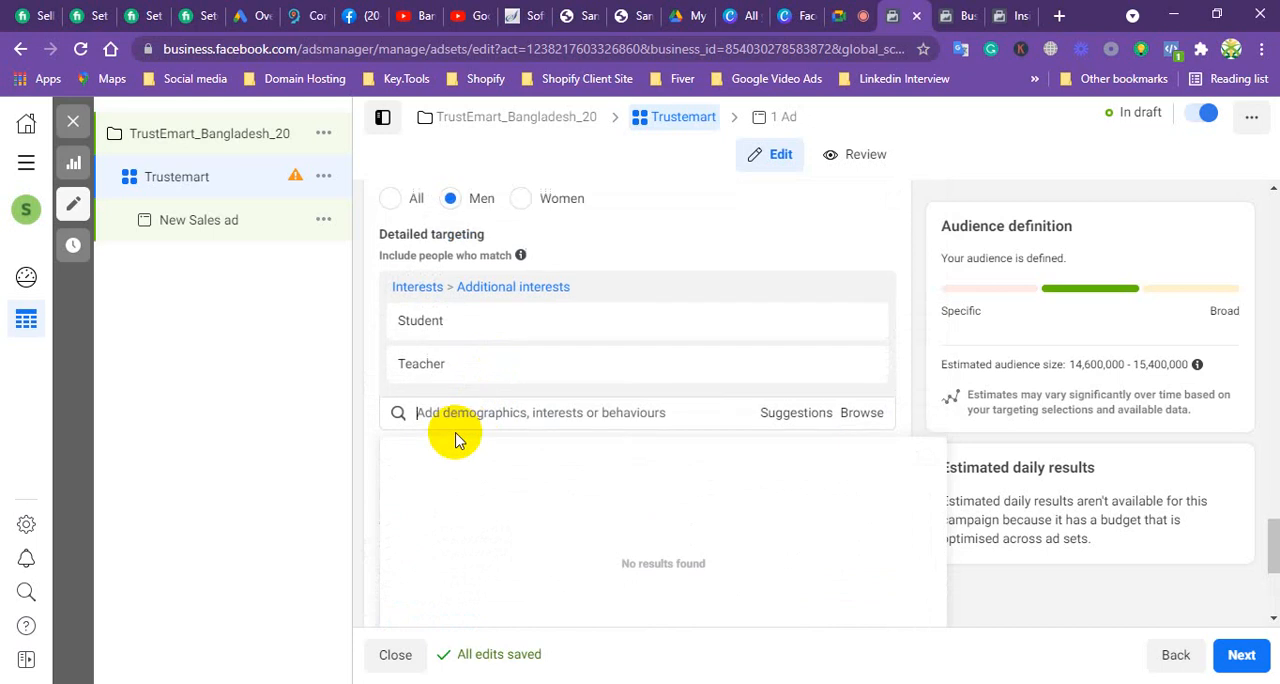
pyautogui.scroll(1, 455, 440)
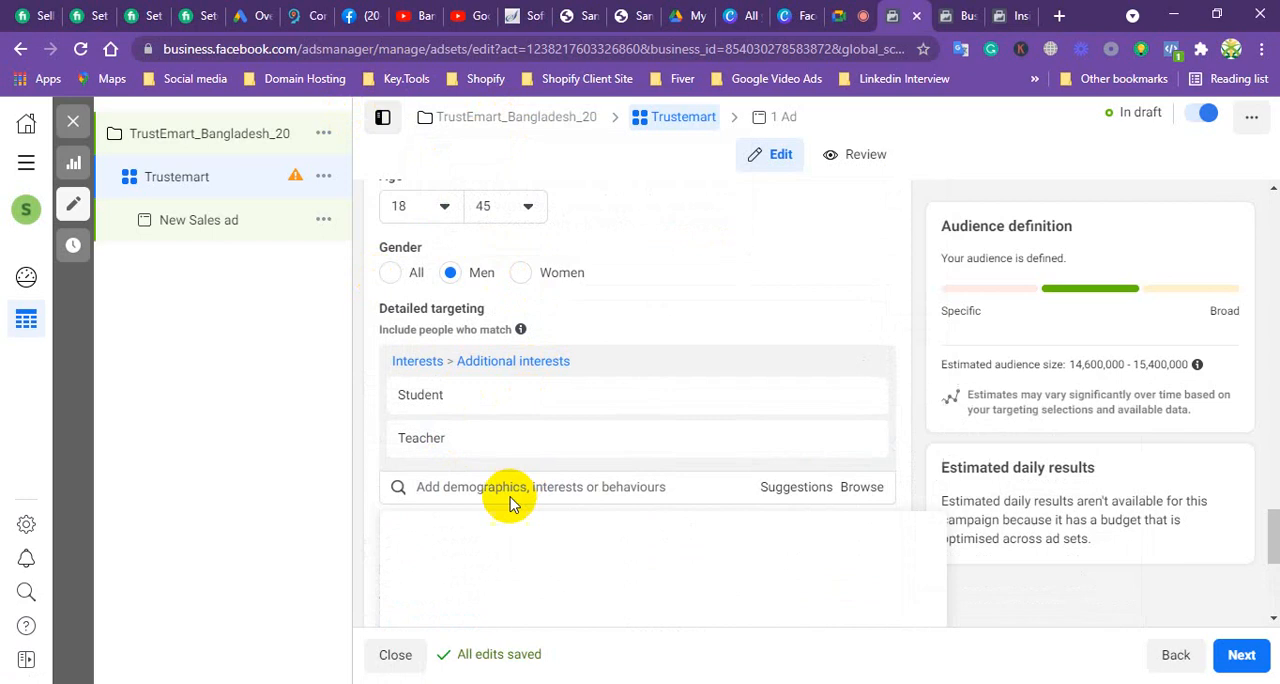
pyautogui.click(478, 502)
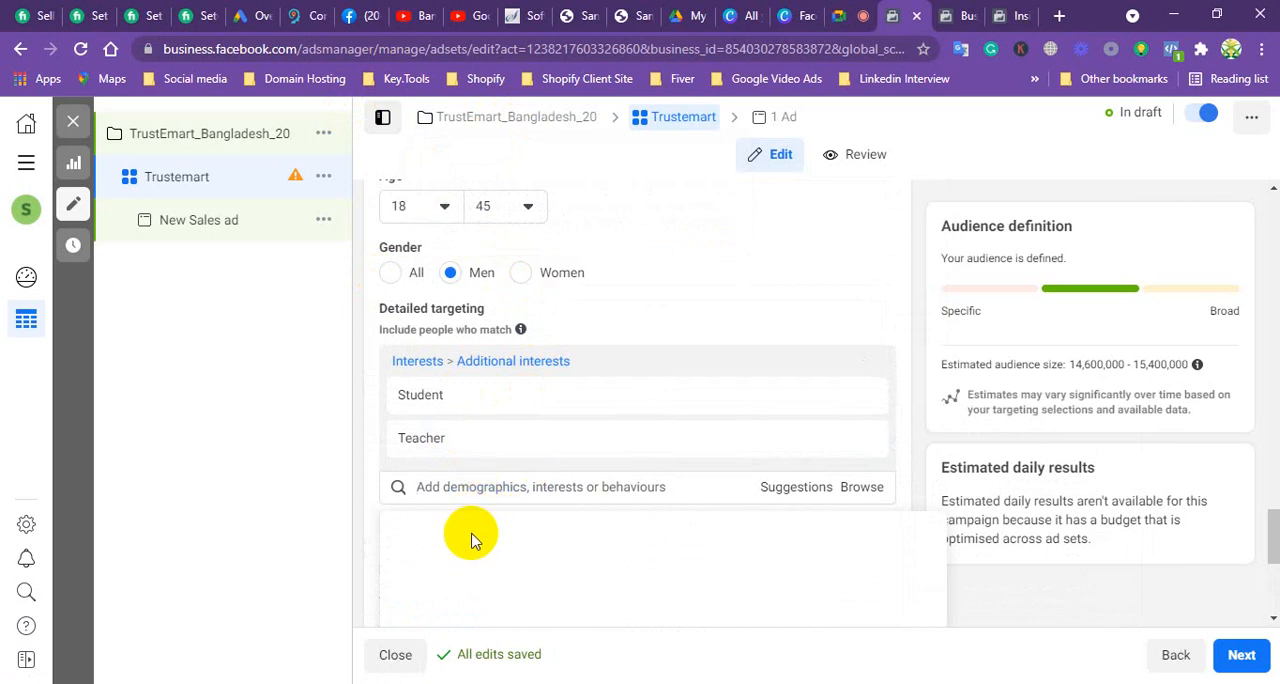
# Step: Switch the ad set's placements from automatic to Manual placements
pyautogui.scroll(-2, 474, 520)
pyautogui.scroll(-3, 466, 490)
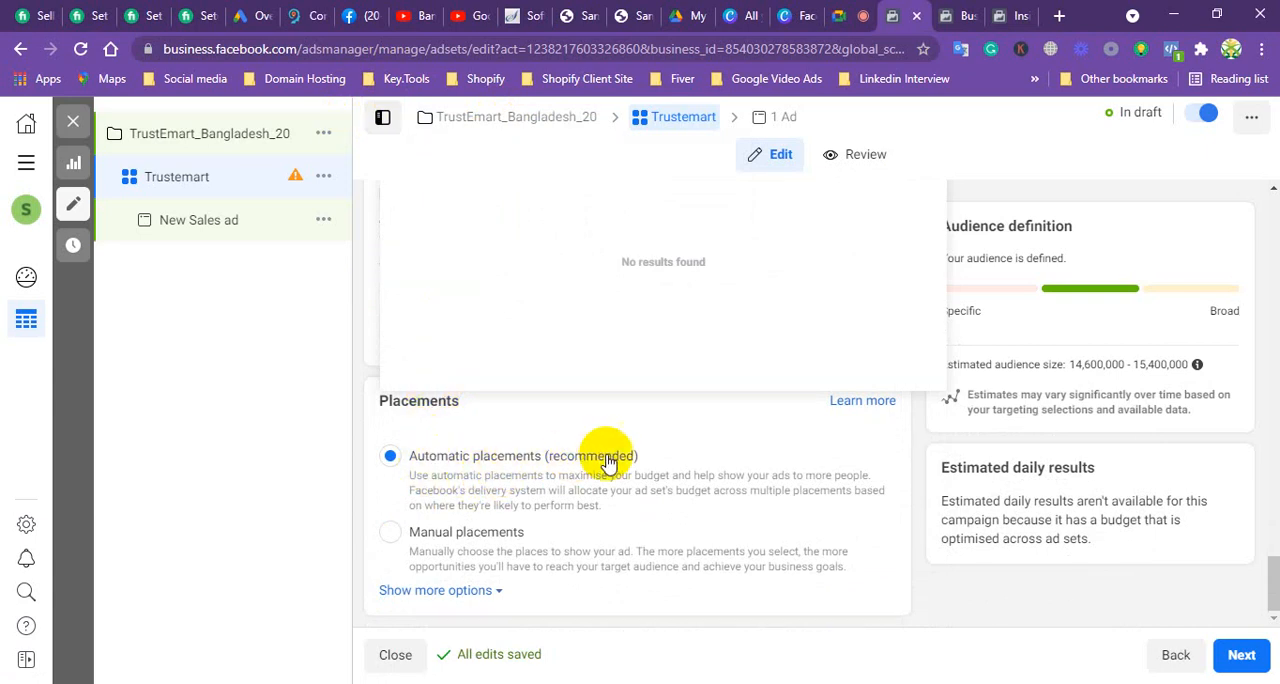
pyautogui.click(395, 533)
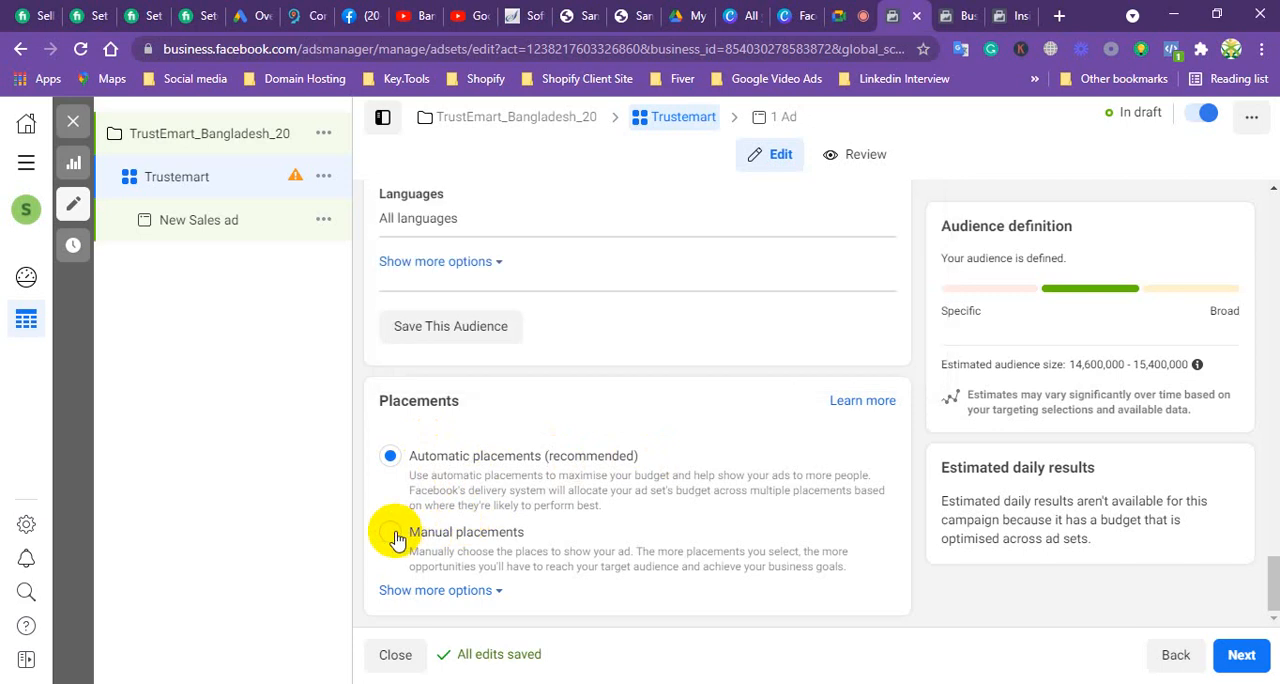
pyautogui.click(391, 533)
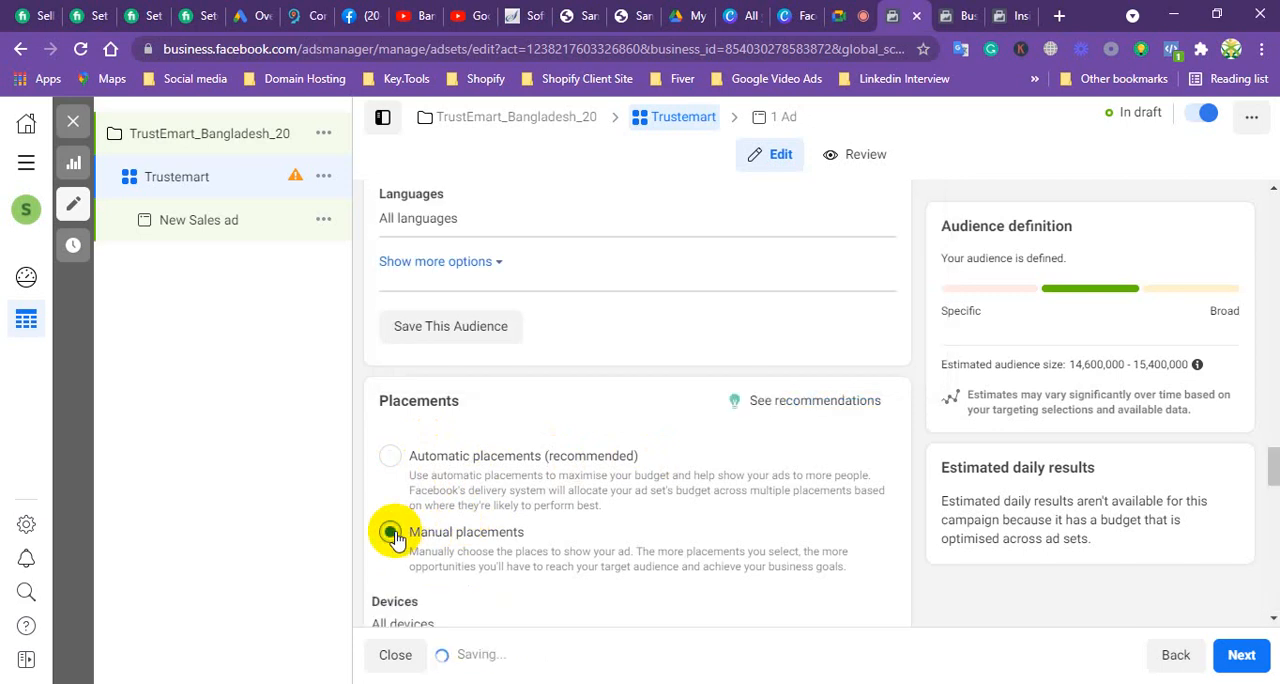
# Step: Exclude Audience Network and Messenger from the ad set's platforms, keeping Facebook and Instagram selected
pyautogui.scroll(-2, 532, 449)
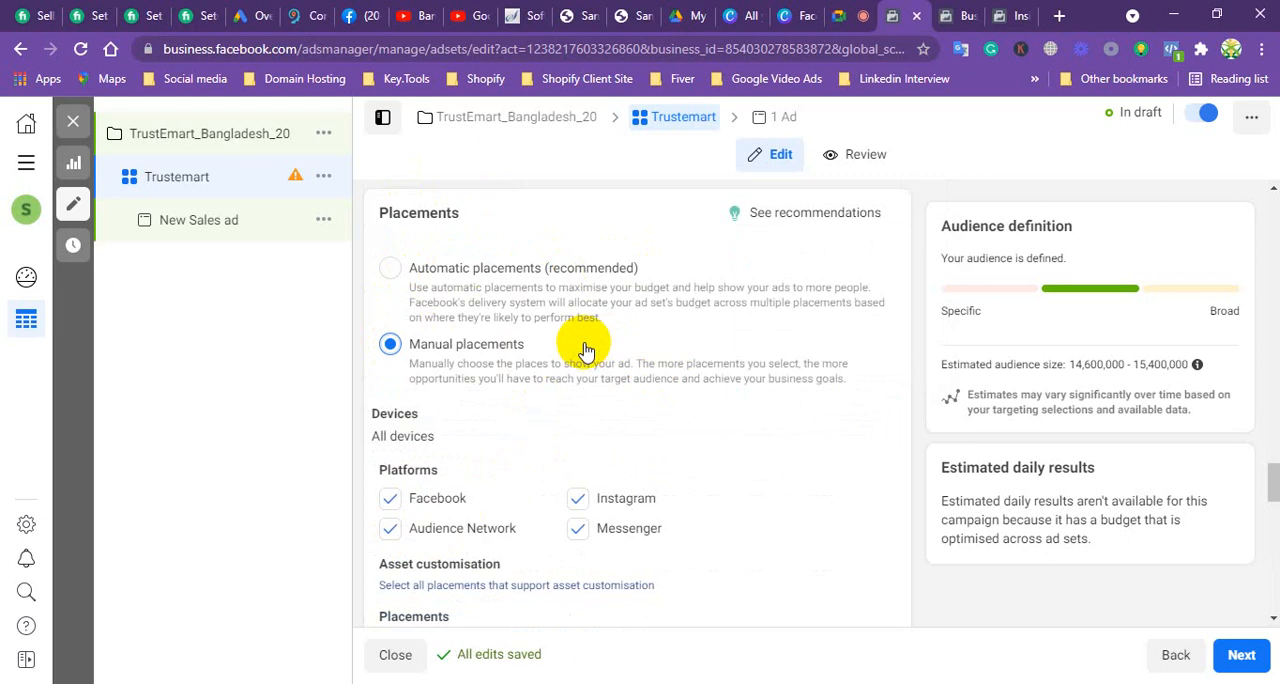
pyautogui.scroll(-1, 622, 405)
pyautogui.scroll(-1, 622, 405)
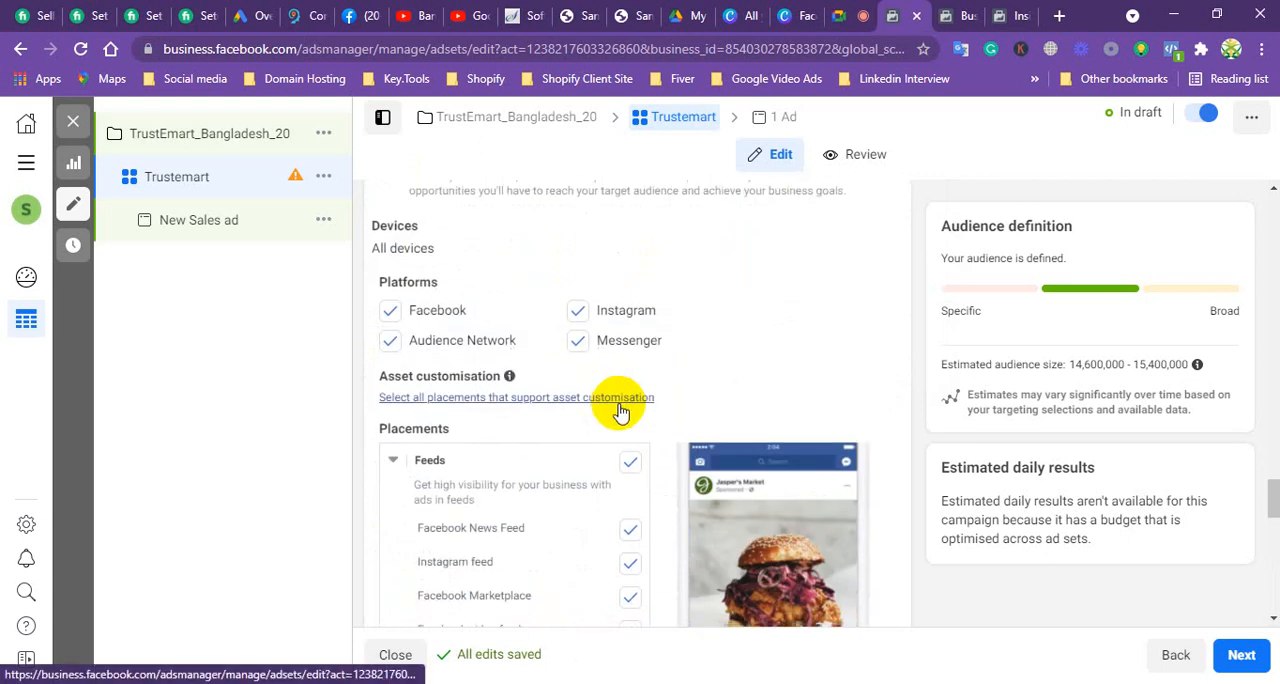
pyautogui.scroll(-1, 600, 355)
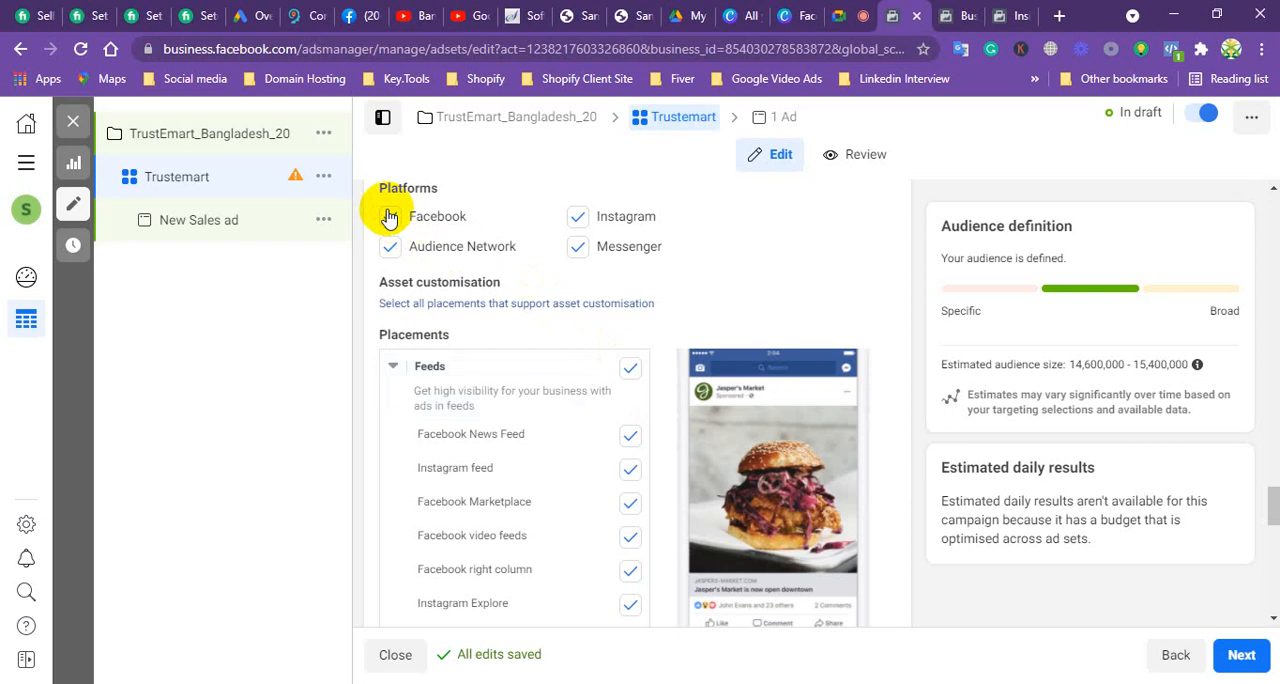
pyautogui.click(389, 220)
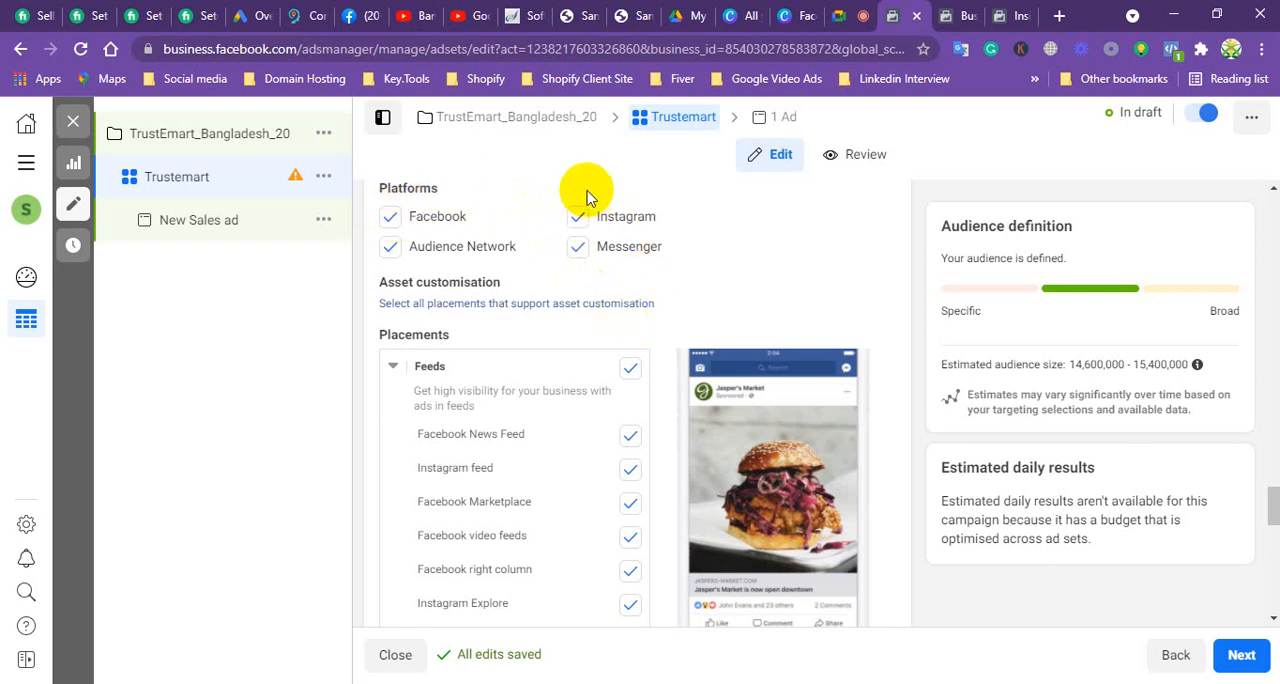
pyautogui.click(389, 247)
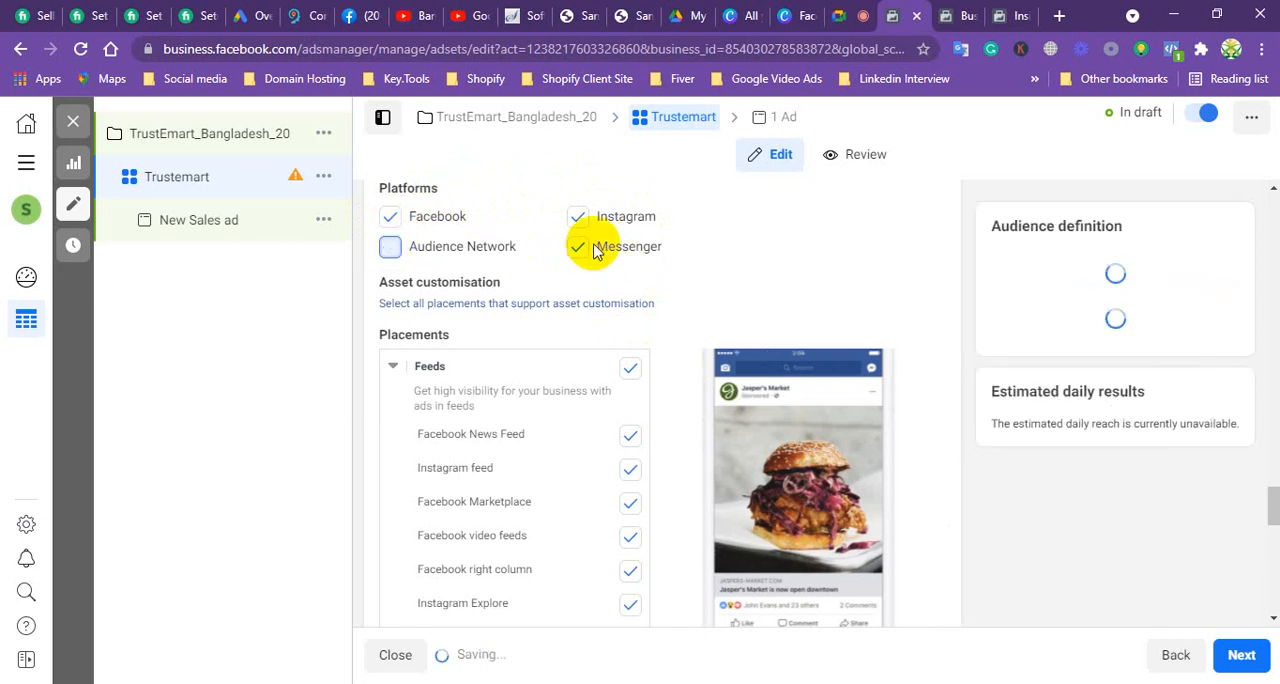
pyautogui.click(578, 247)
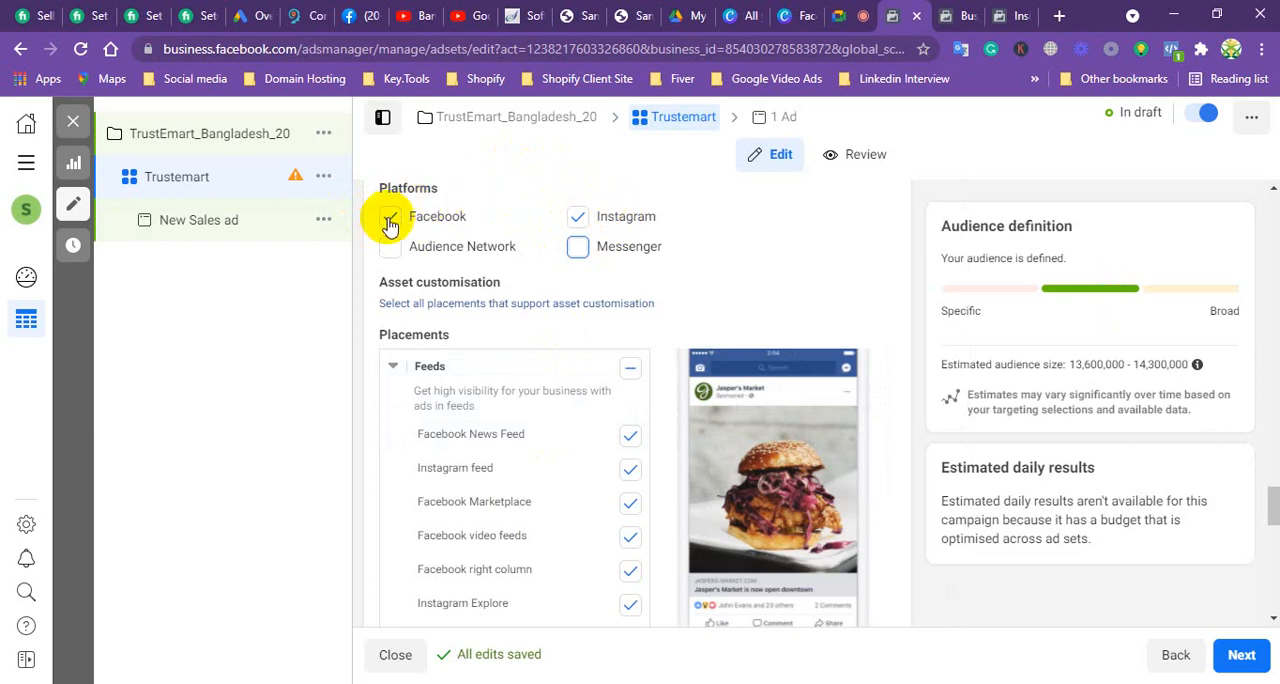
# Step: Demonstrate running the ads on Facebook only and on Instagram only, restoring both platforms after each change
pyautogui.click(579, 218)
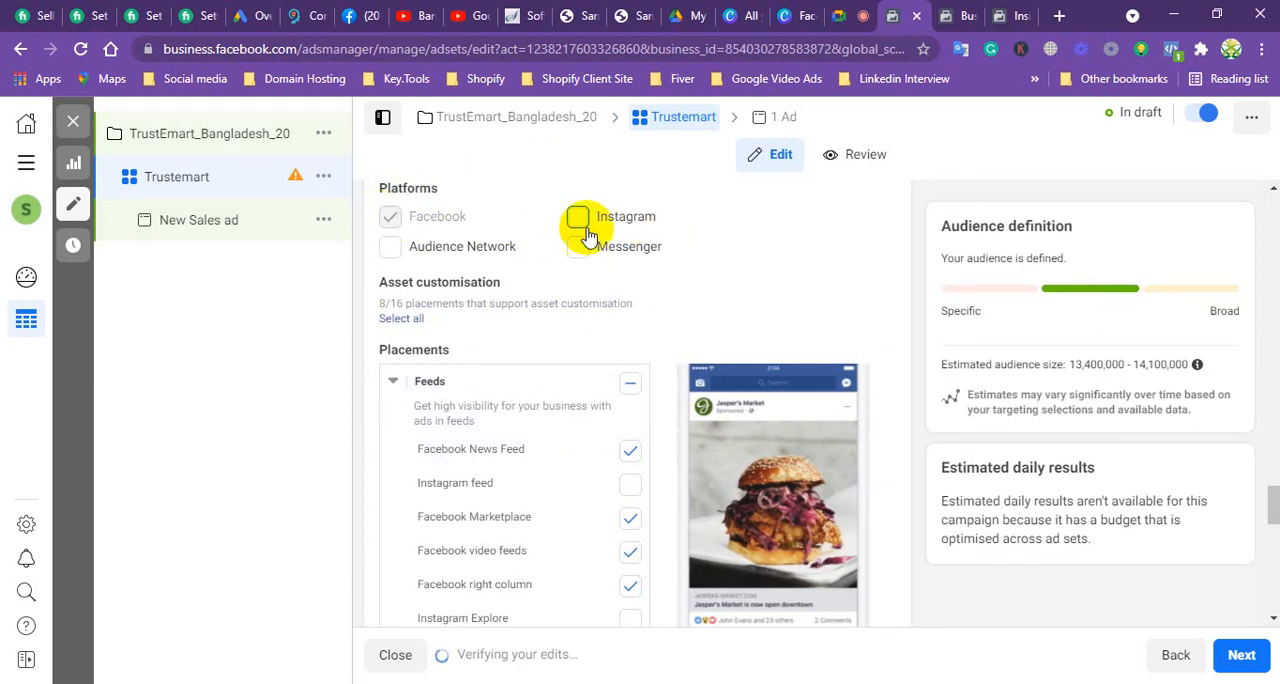
pyautogui.click(579, 218)
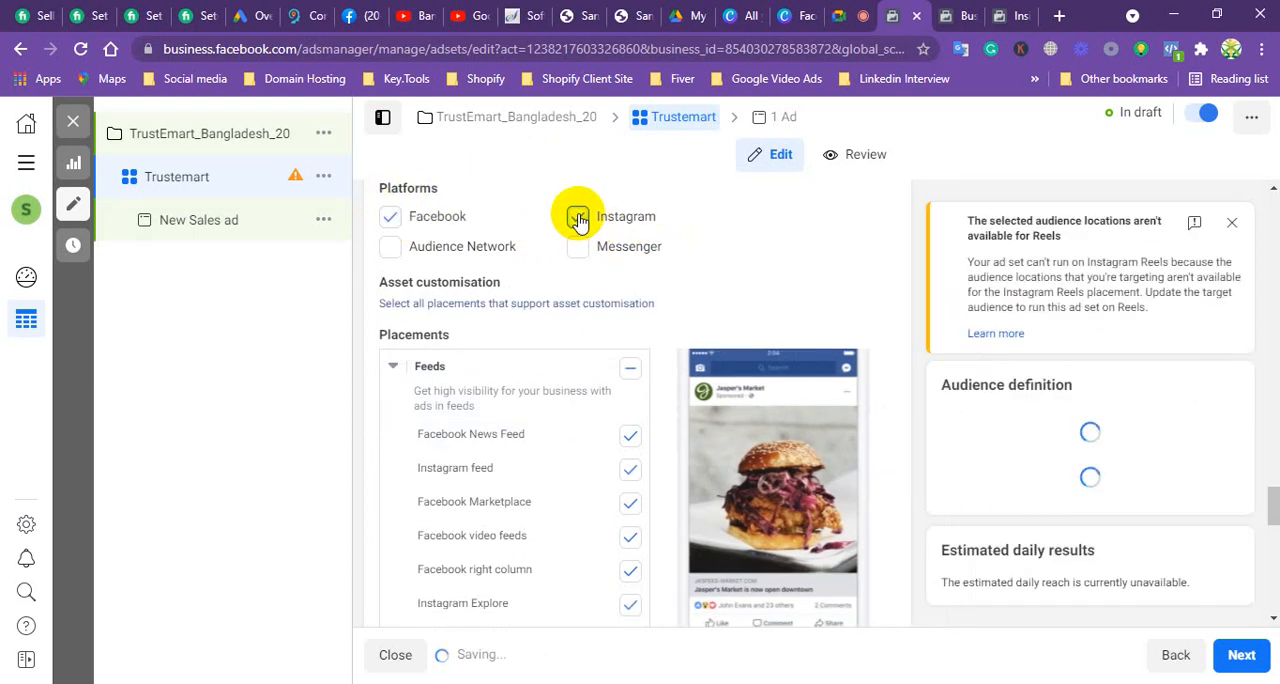
pyautogui.click(391, 218)
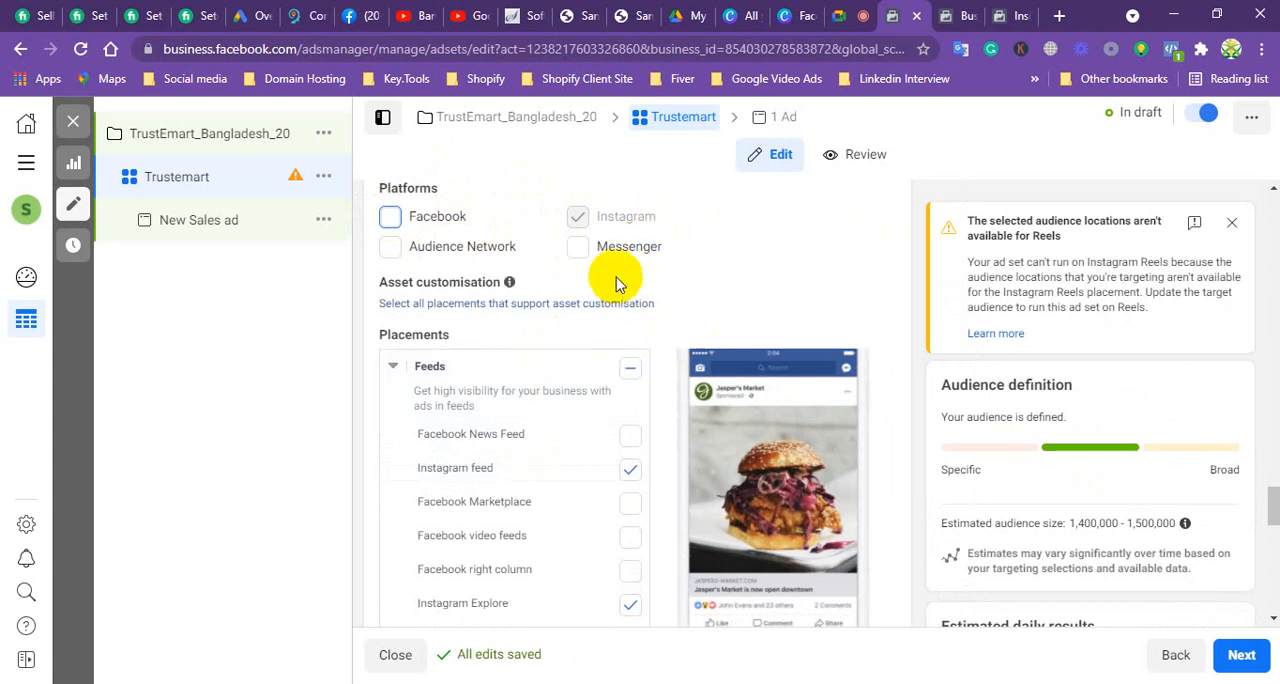
pyautogui.click(391, 219)
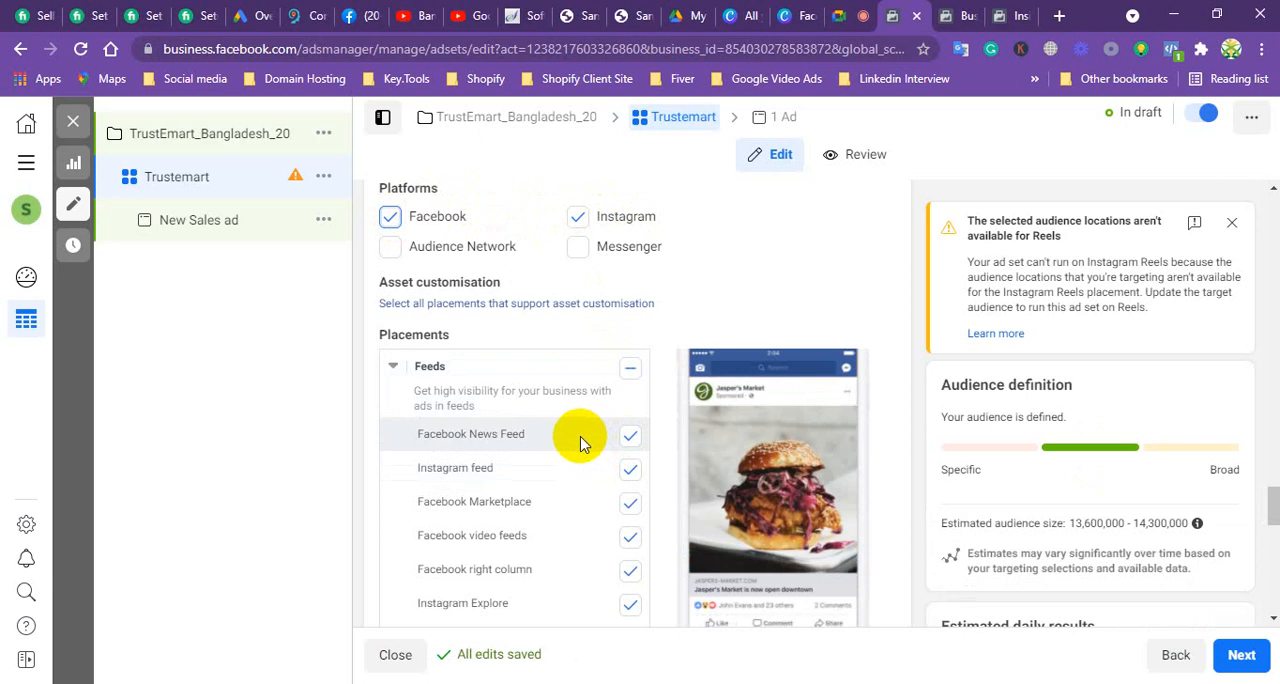
# Step: Examine the Feeds placements and look through Facebook's home feed to illustrate the News Feed placement, returning to the ad set
pyautogui.scroll(-2, 585, 440)
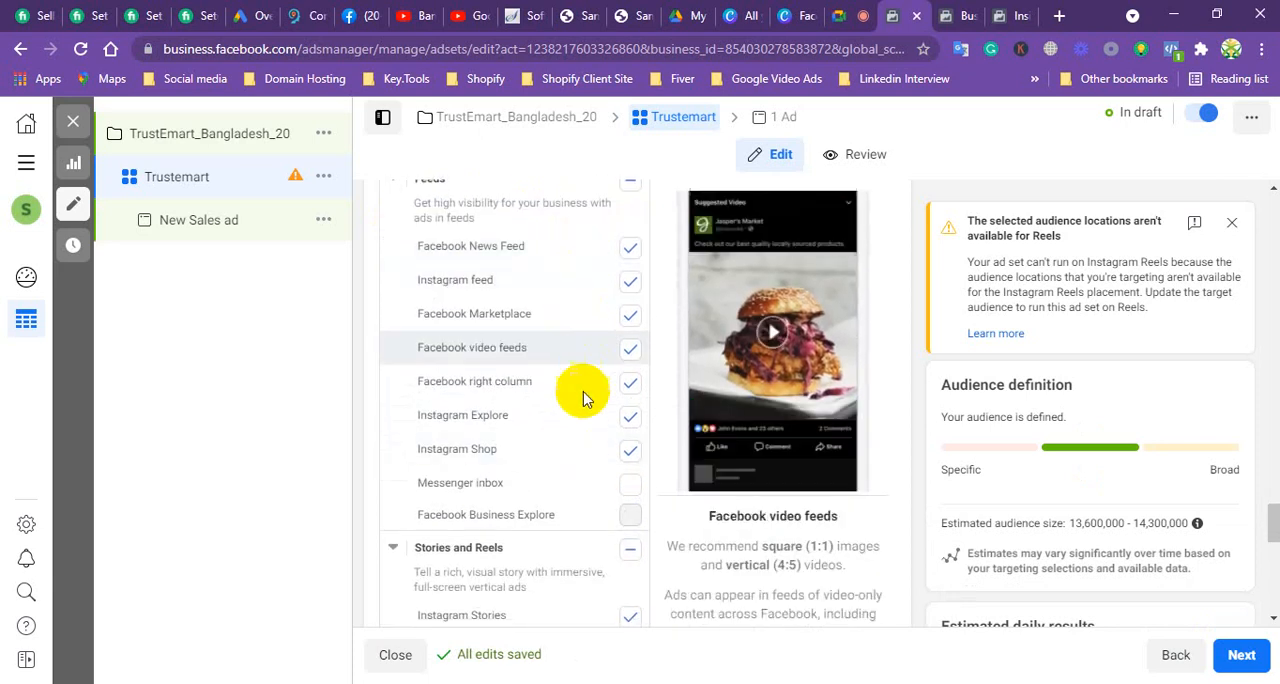
pyautogui.scroll(2, 575, 428)
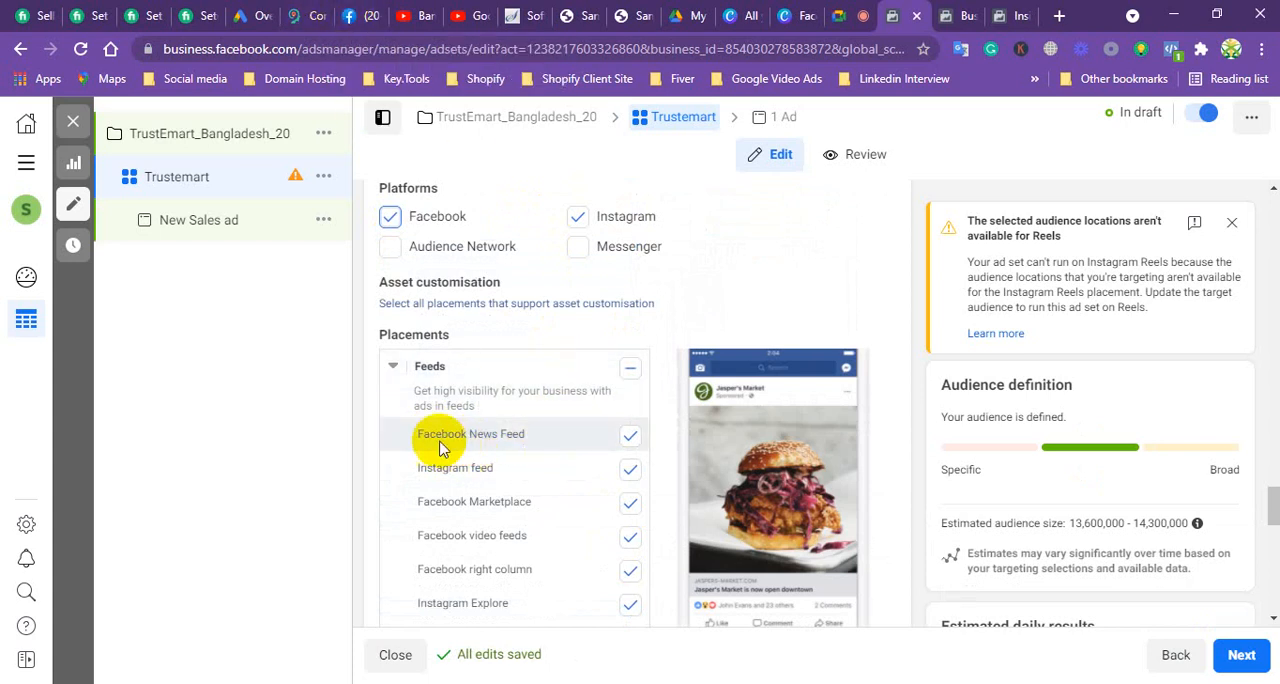
pyautogui.click(357, 17)
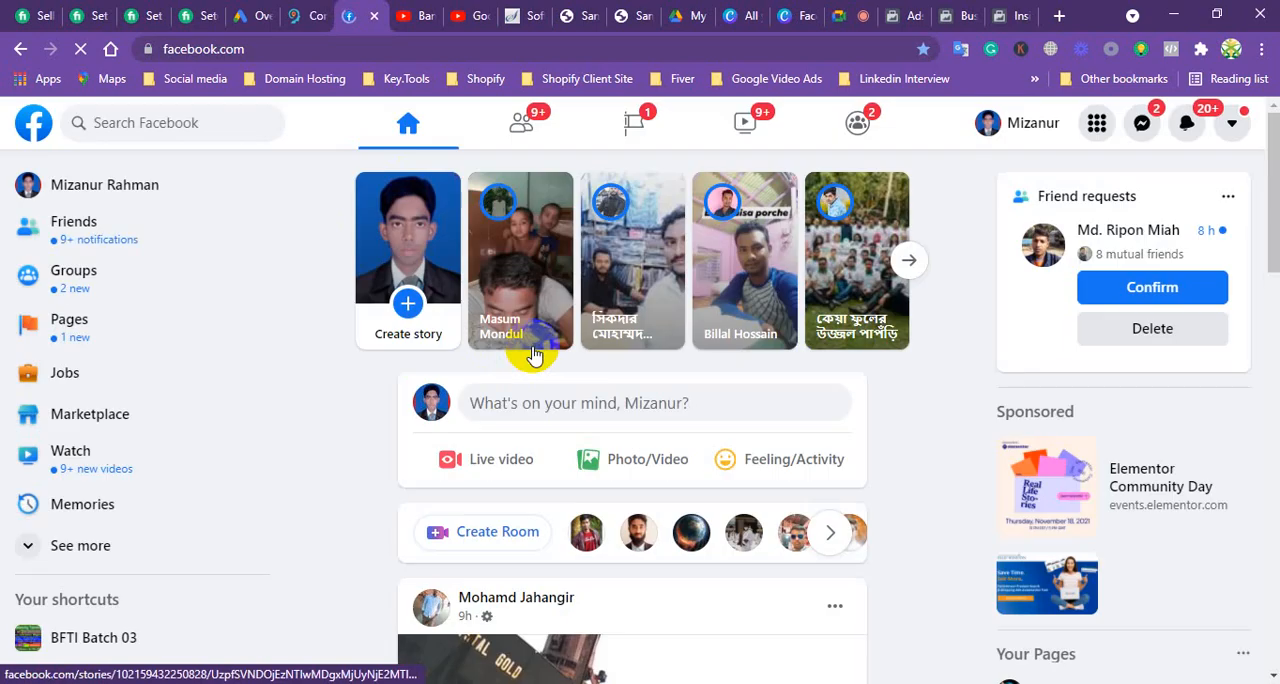
pyautogui.scroll(-10, 630, 408)
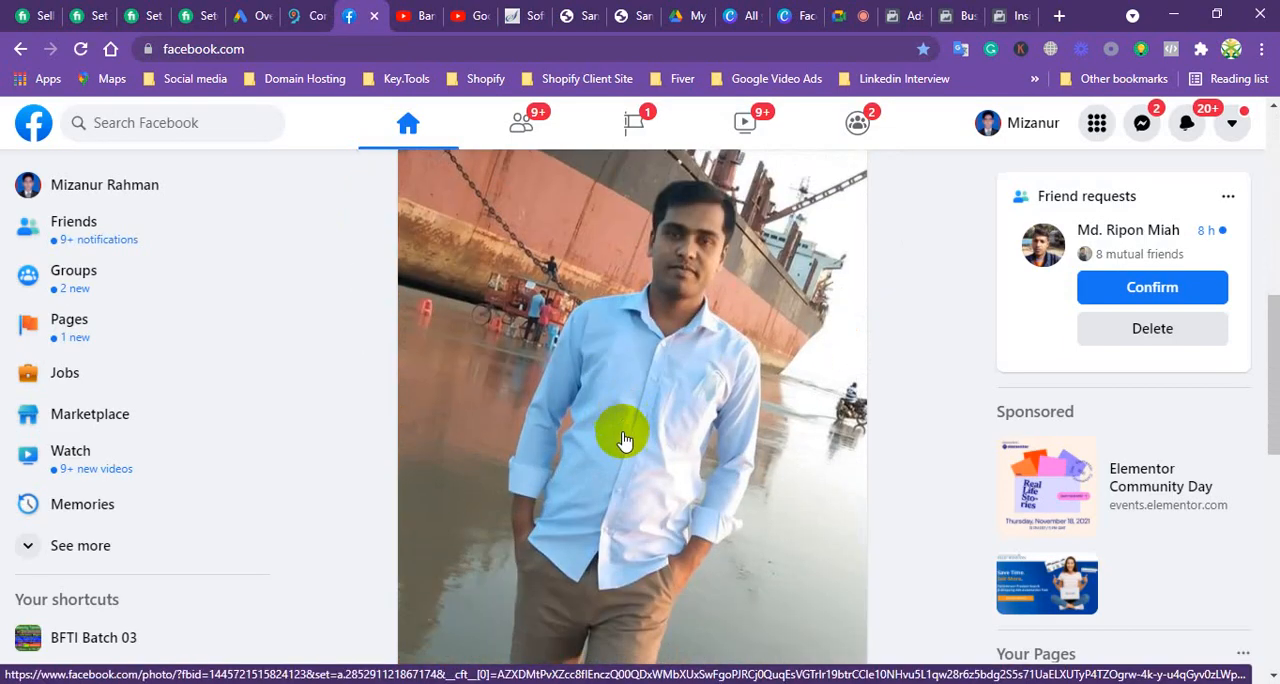
pyautogui.scroll(9, 627, 545)
pyautogui.scroll(-8, 714, 430)
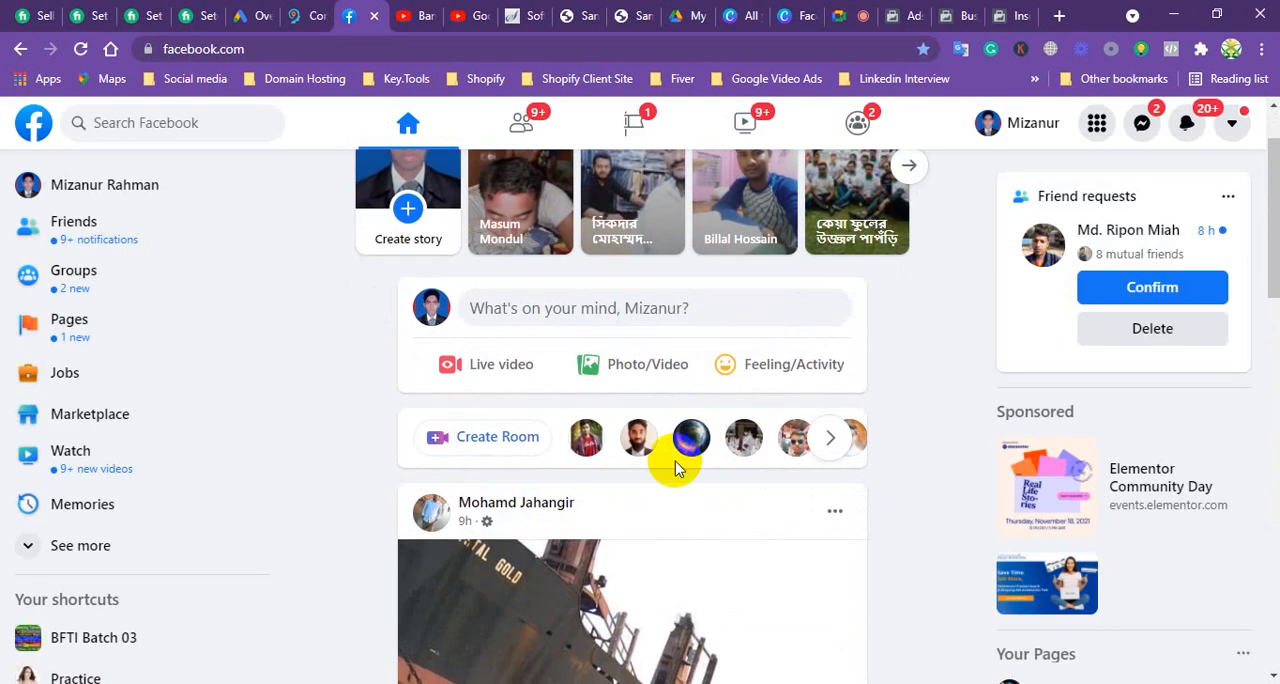
pyautogui.scroll(-8, 668, 490)
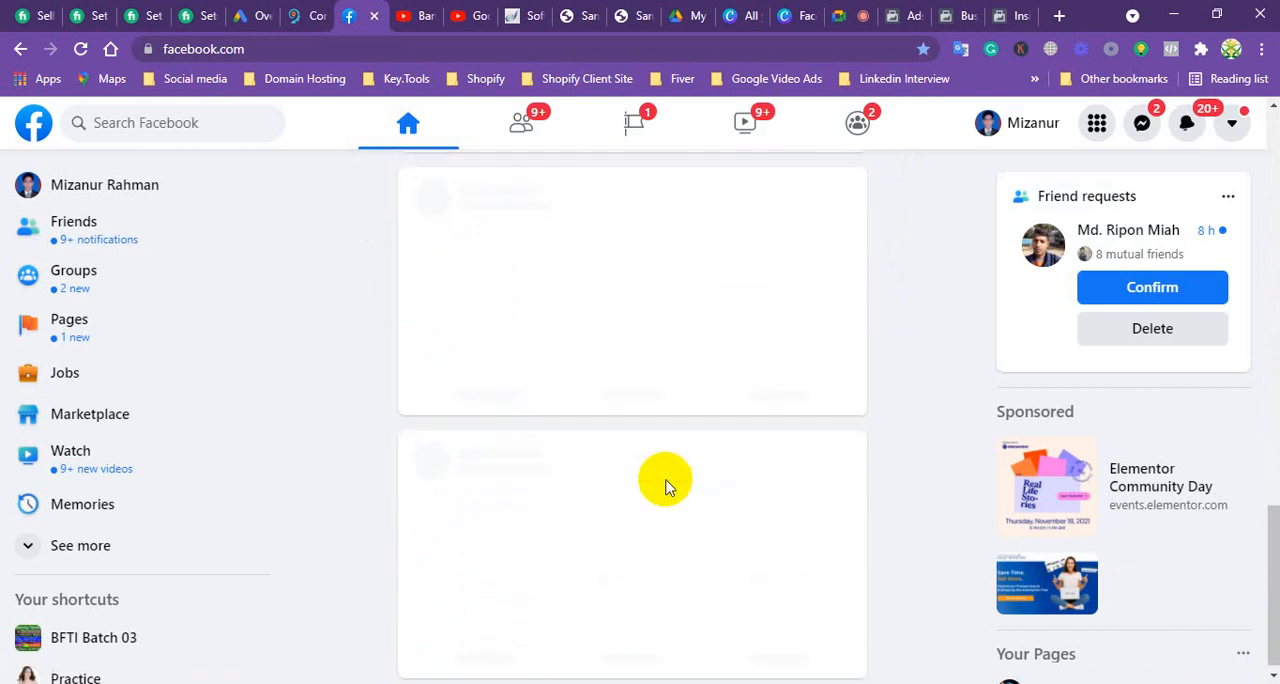
pyautogui.click(905, 15)
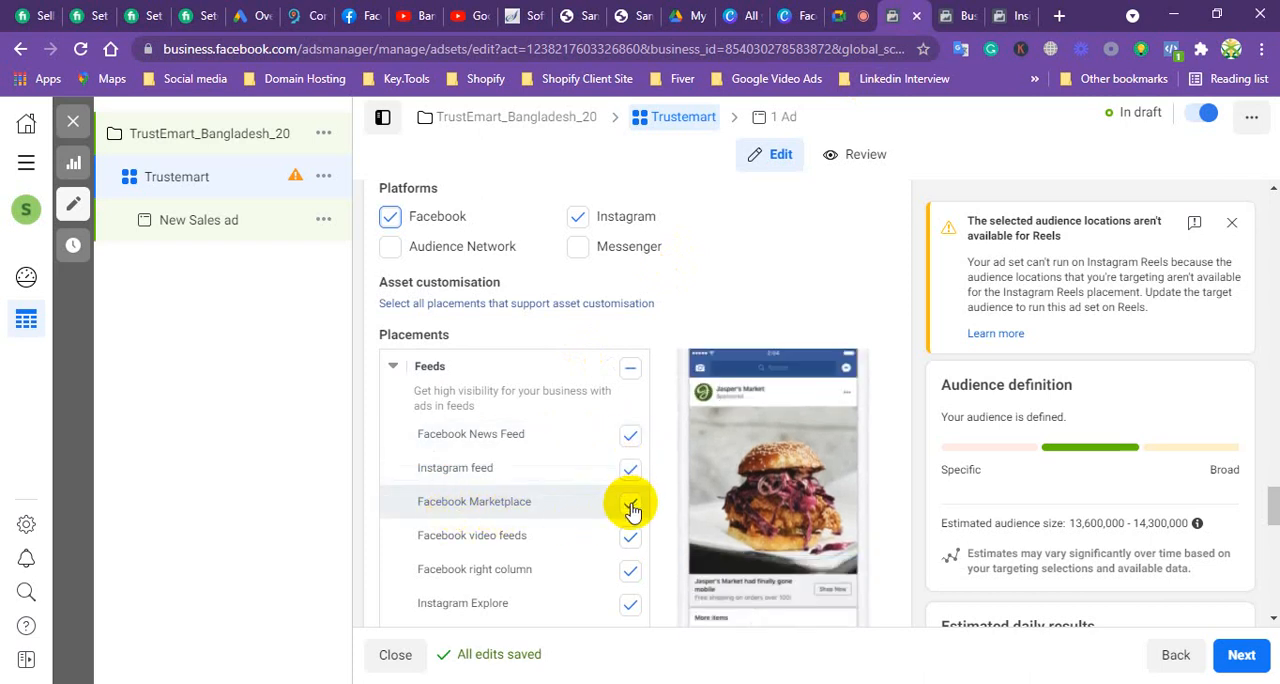
# Step: Open Marketplace on the Facebook site and look through Today's picks to illustrate where Facebook Marketplace ads appear
pyautogui.click(355, 20)
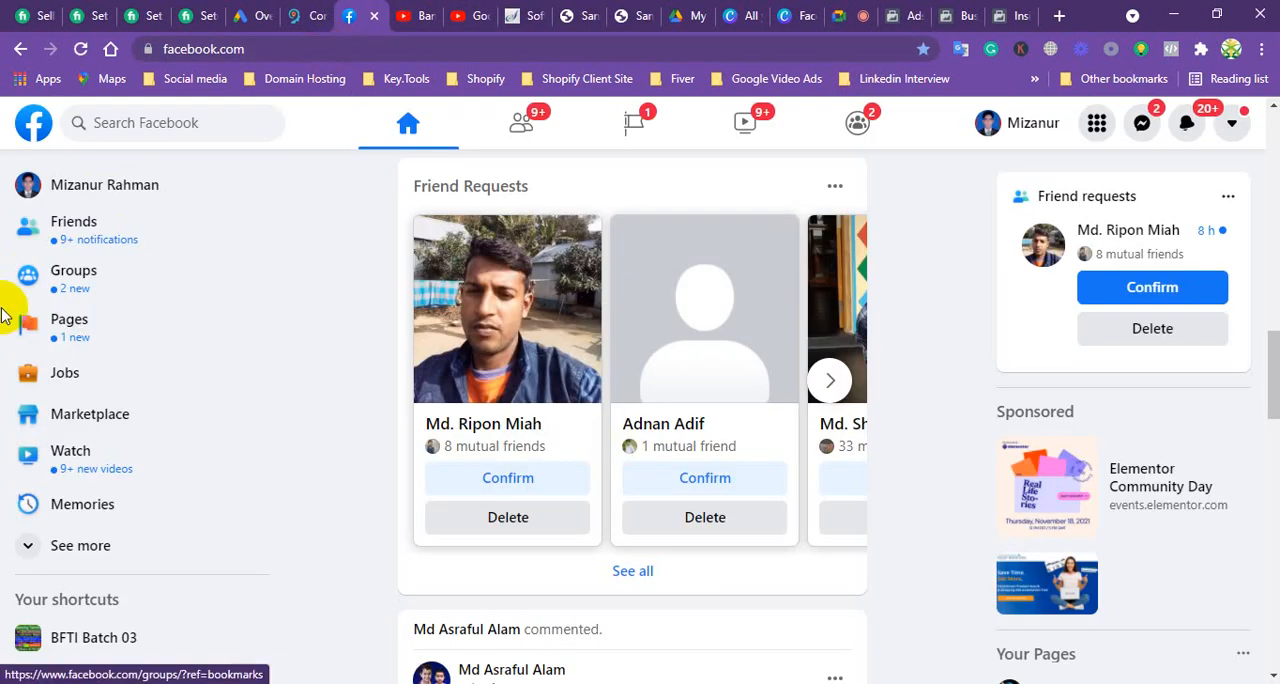
pyautogui.click(78, 420)
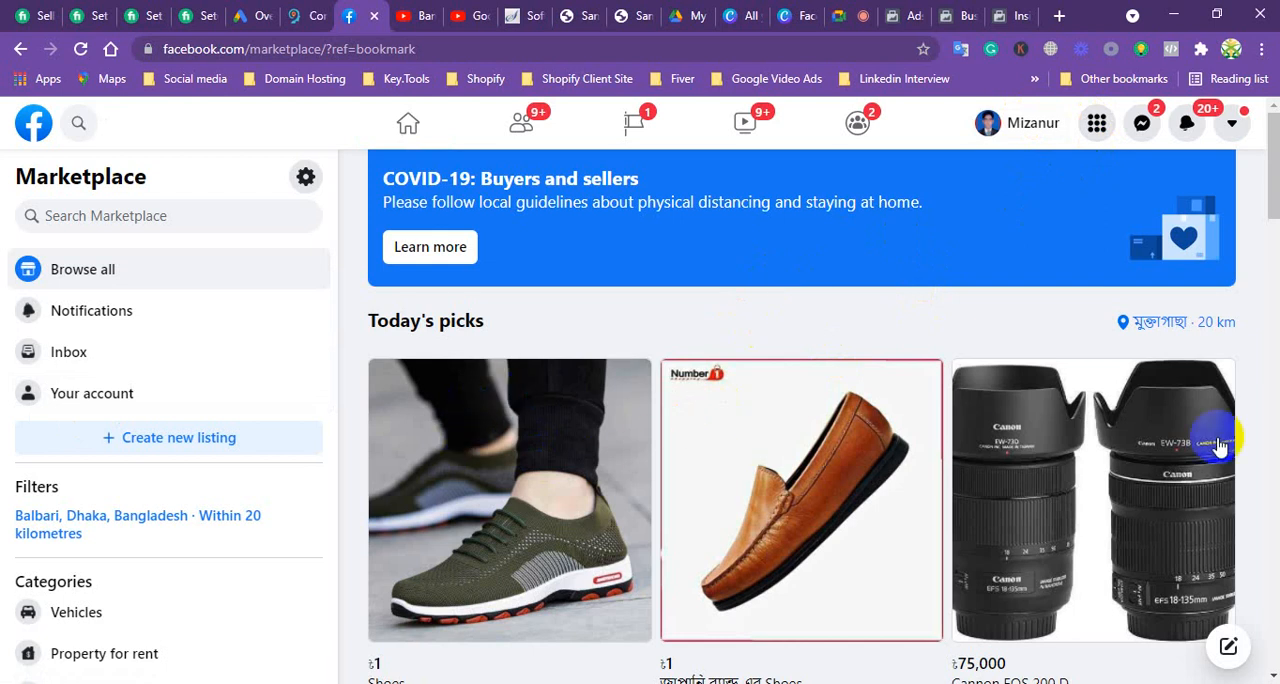
pyautogui.scroll(-2, 857, 490)
pyautogui.scroll(-2, 857, 490)
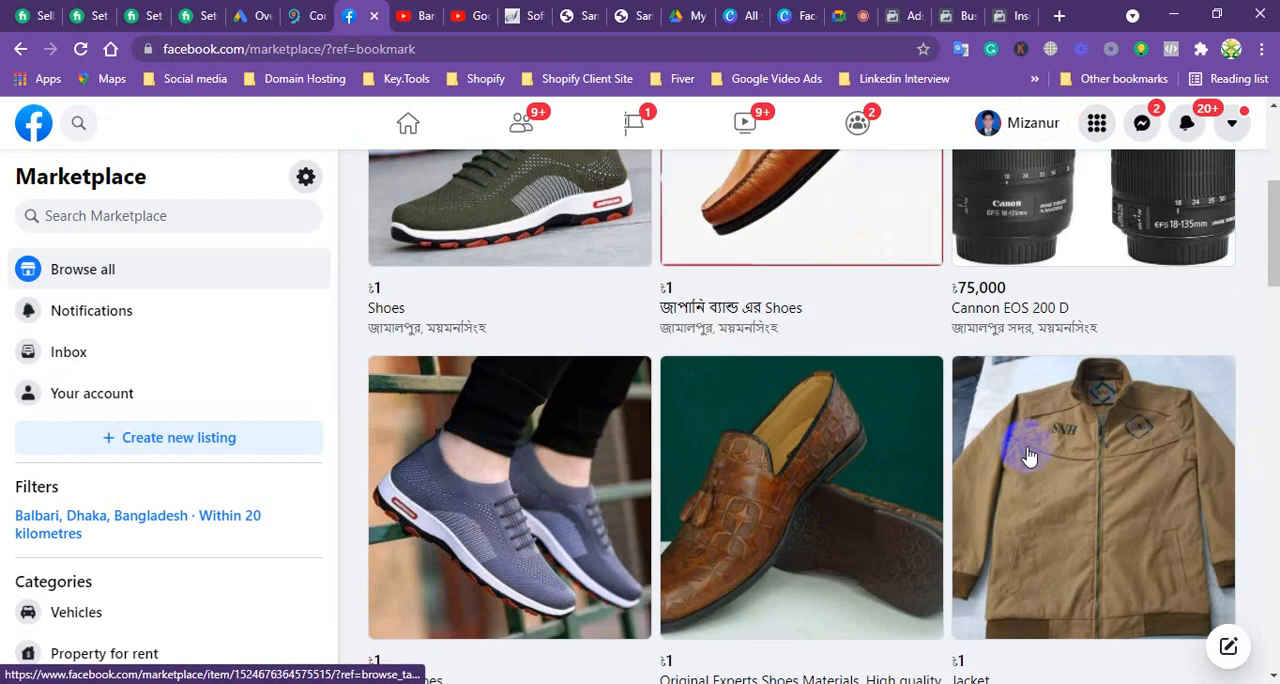
pyautogui.scroll(-3, 829, 443)
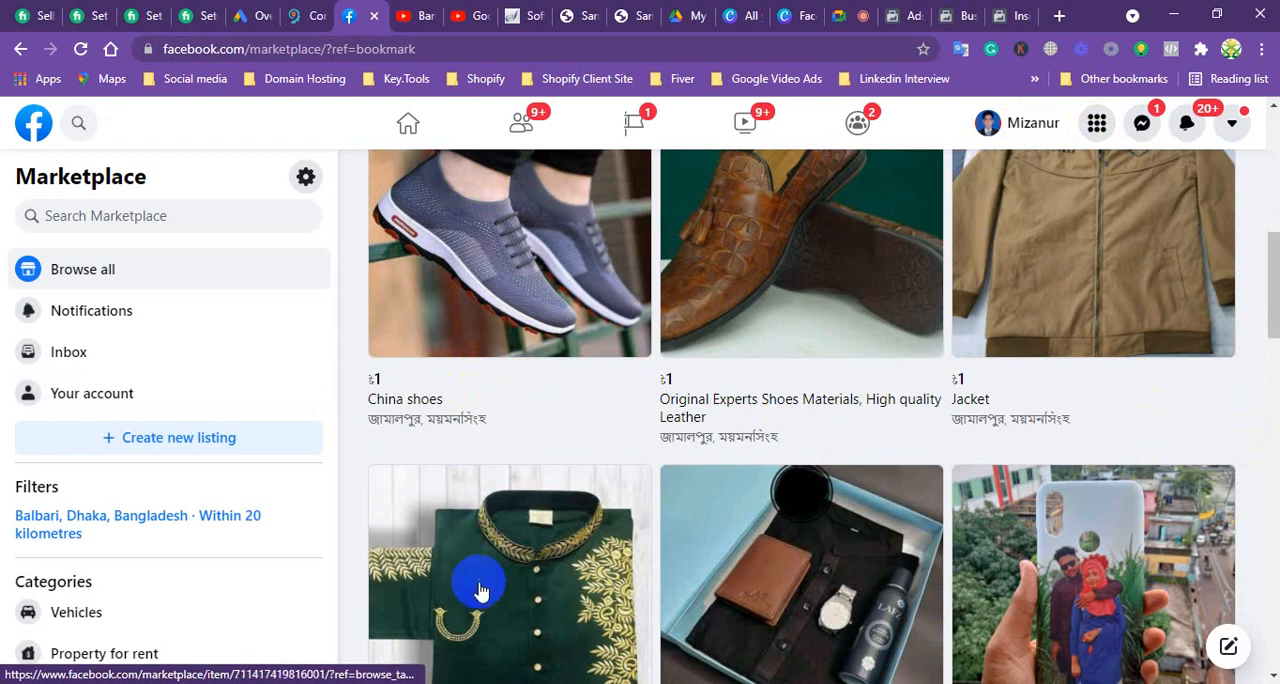
pyautogui.scroll(3, 634, 366)
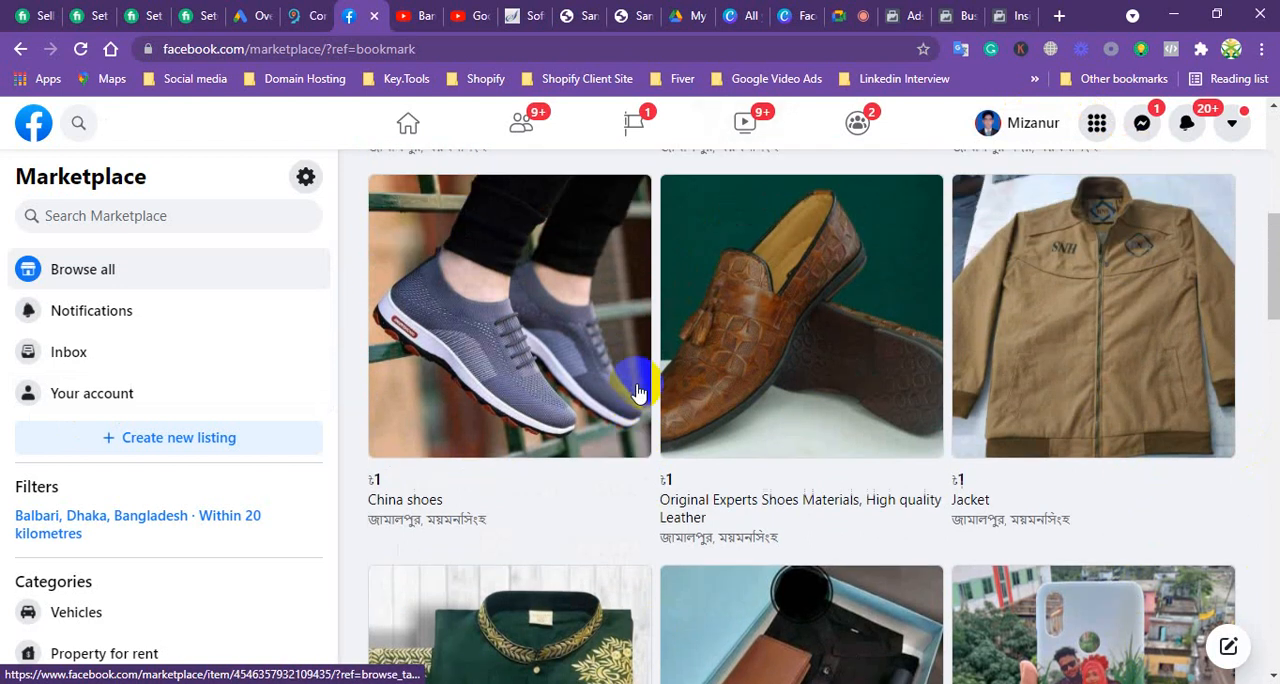
pyautogui.scroll(-1, 423, 263)
pyautogui.scroll(3, 408, 251)
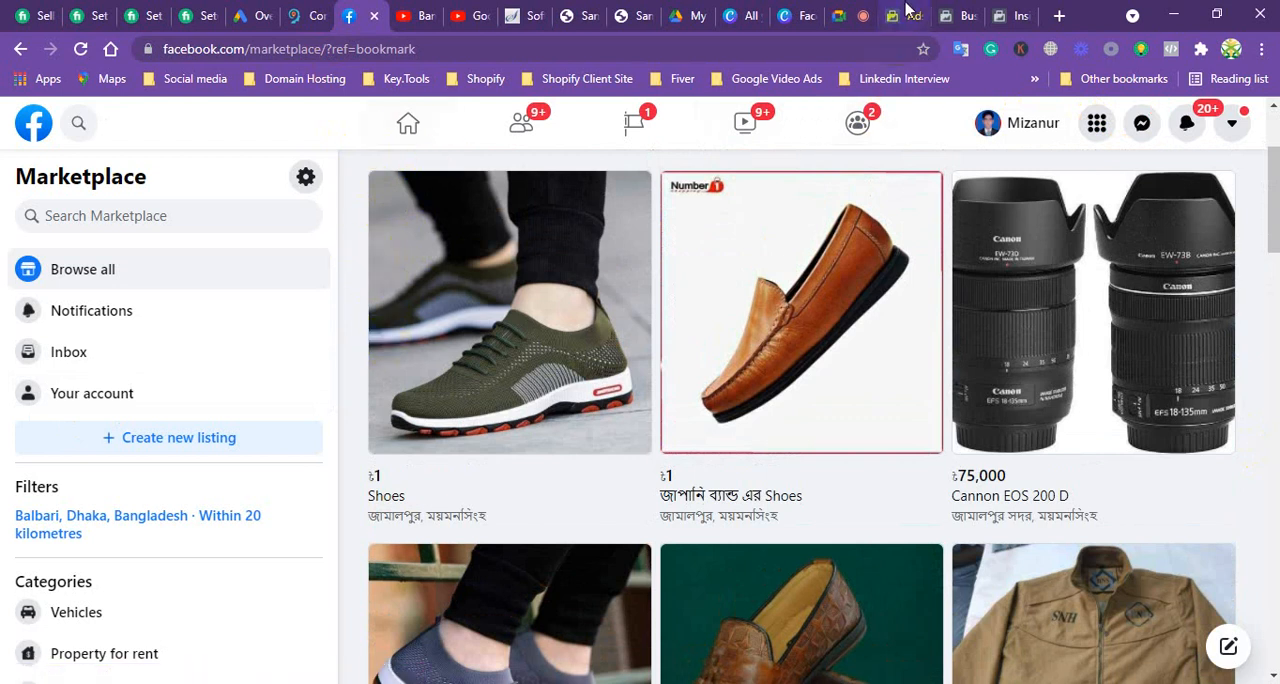
# Step: Return to the ad set in Ads Manager and exclude Facebook Marketplace from the Feeds placements
pyautogui.click(907, 16)
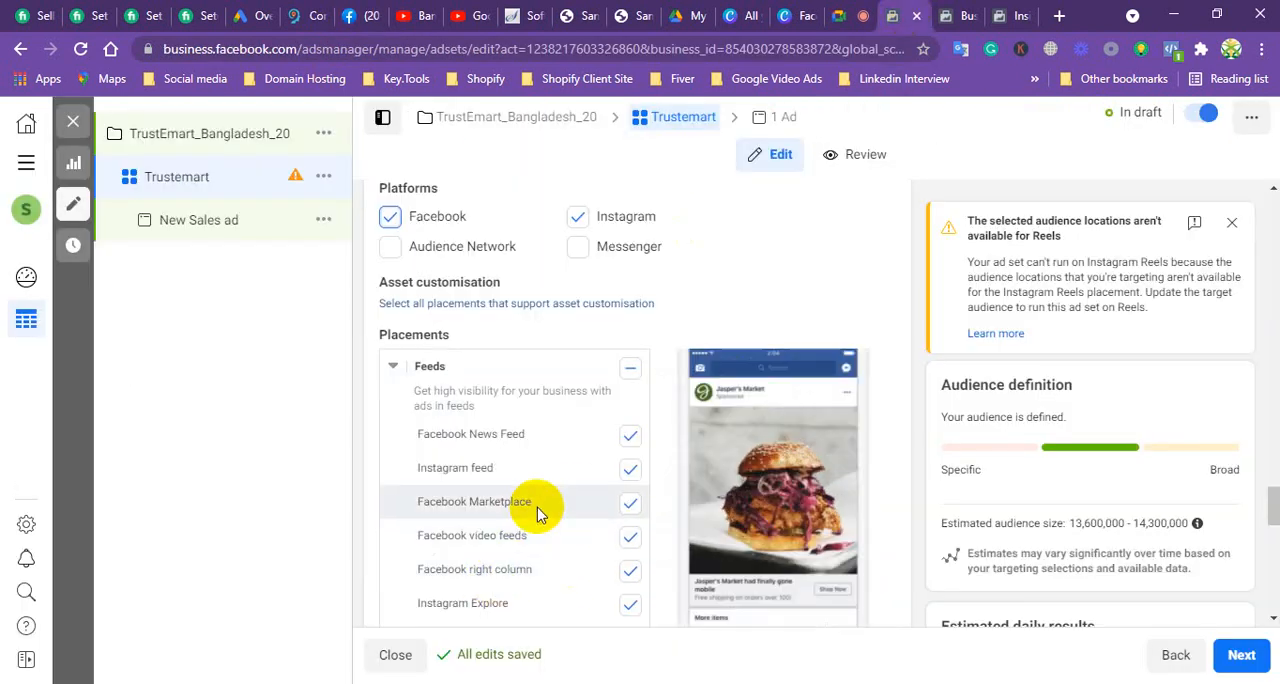
pyautogui.click(630, 504)
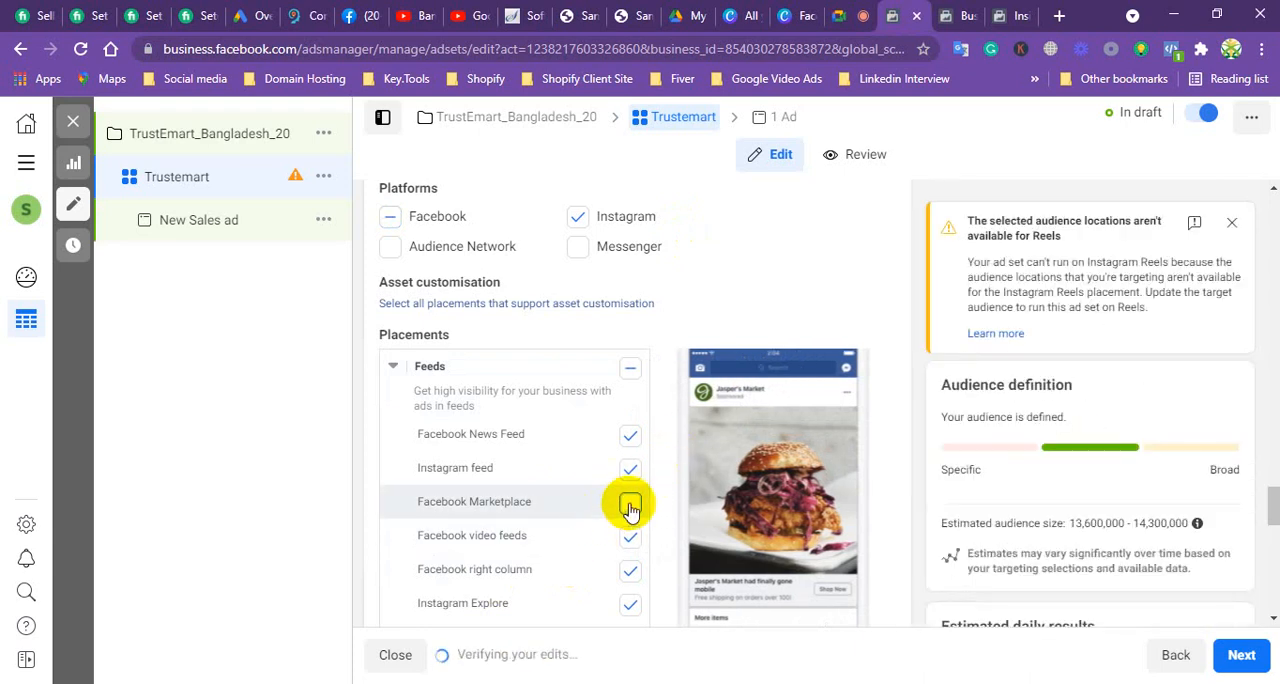
pyautogui.scroll(-2, 586, 430)
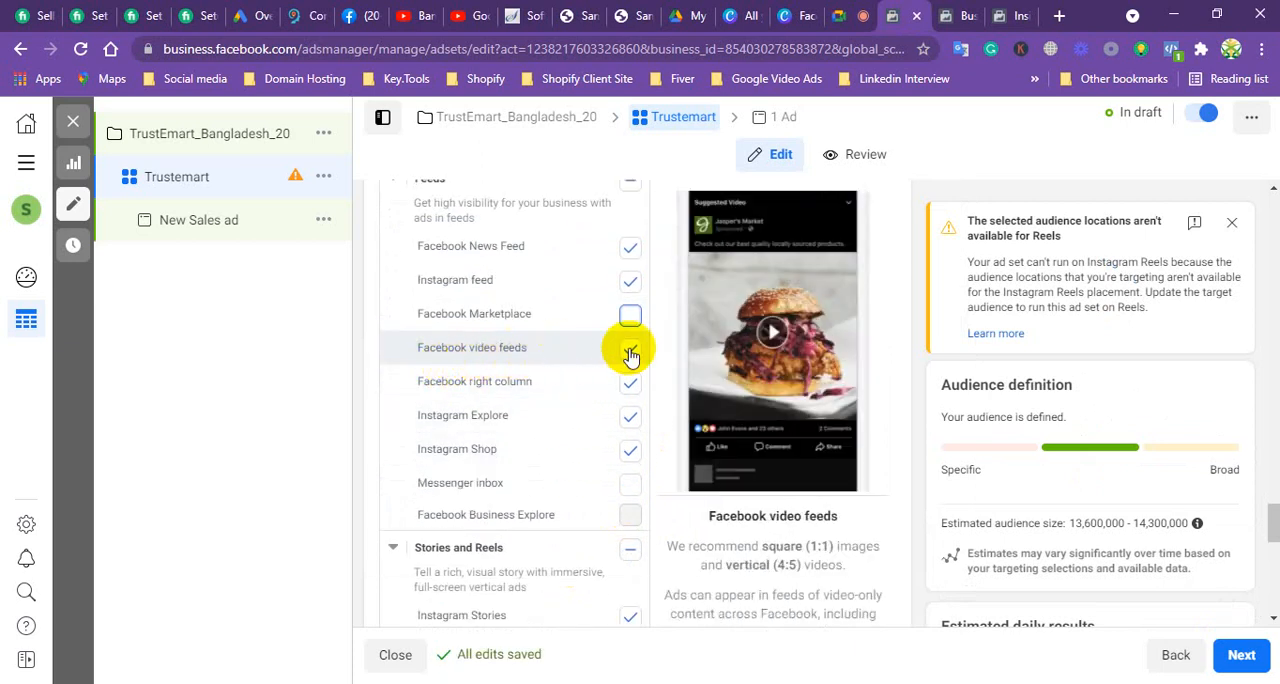
# Step: Go back to the Facebook home page and look through the feed for a sponsored video ad
pyautogui.click(354, 14)
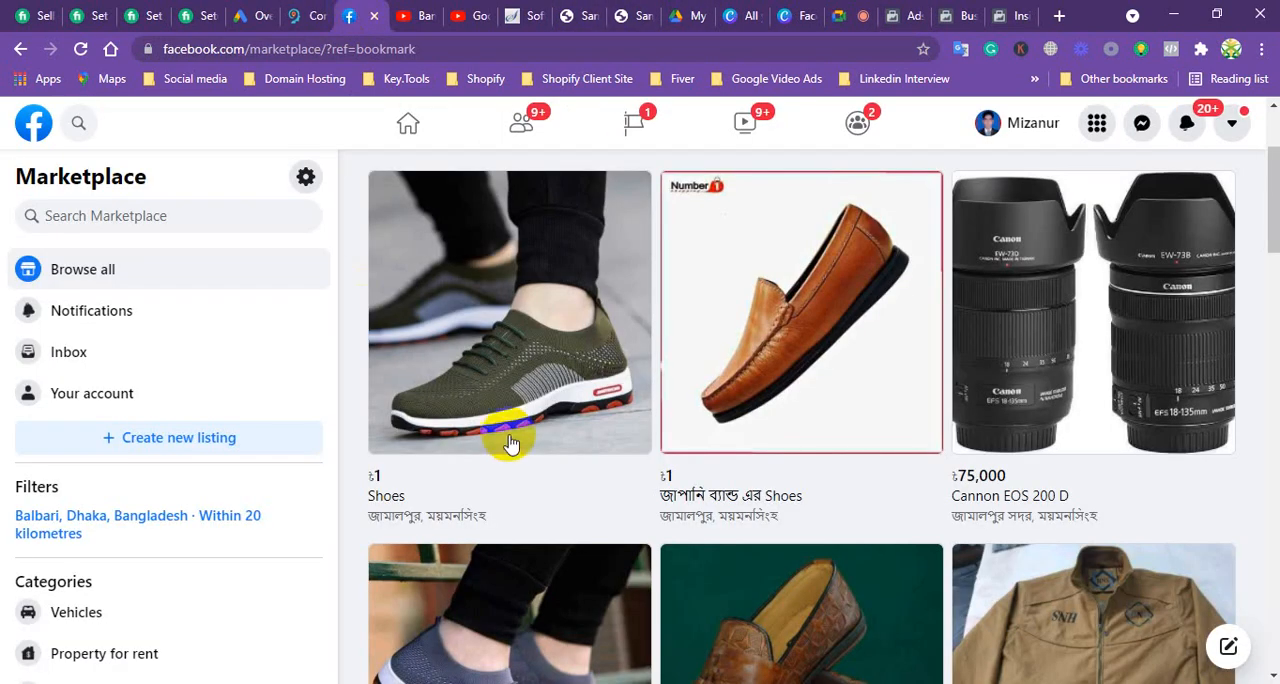
pyautogui.click(33, 122)
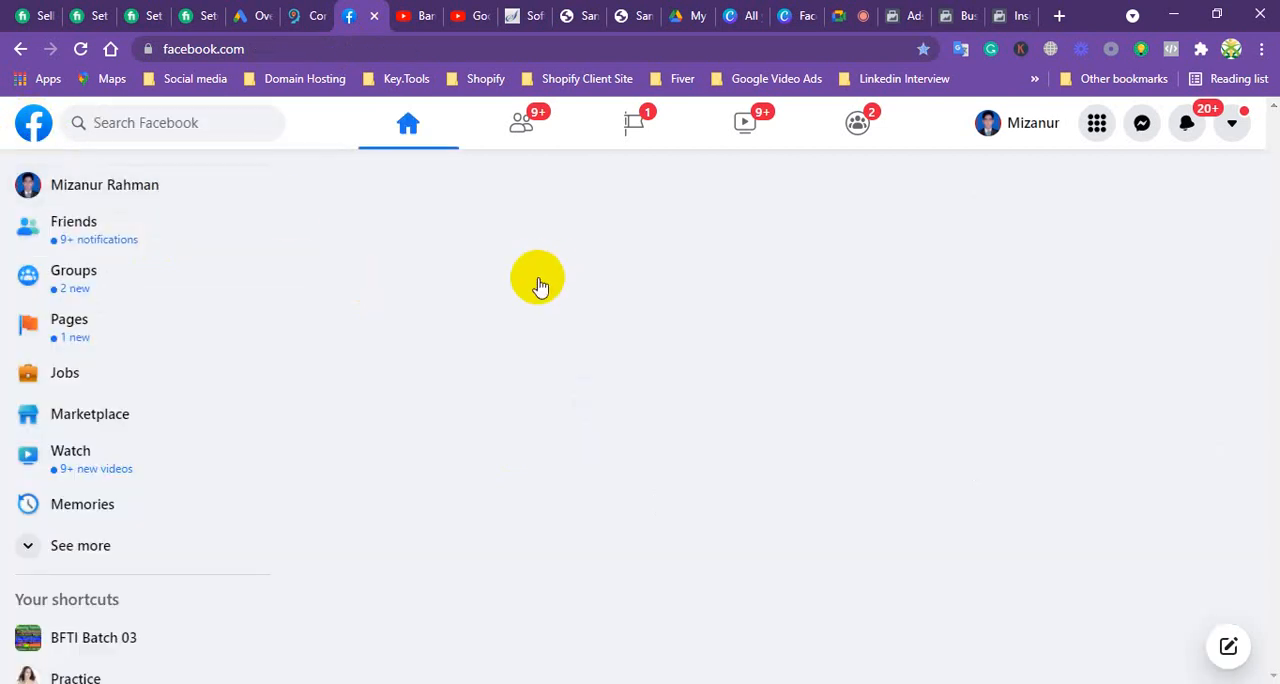
pyautogui.scroll(-5, 603, 490)
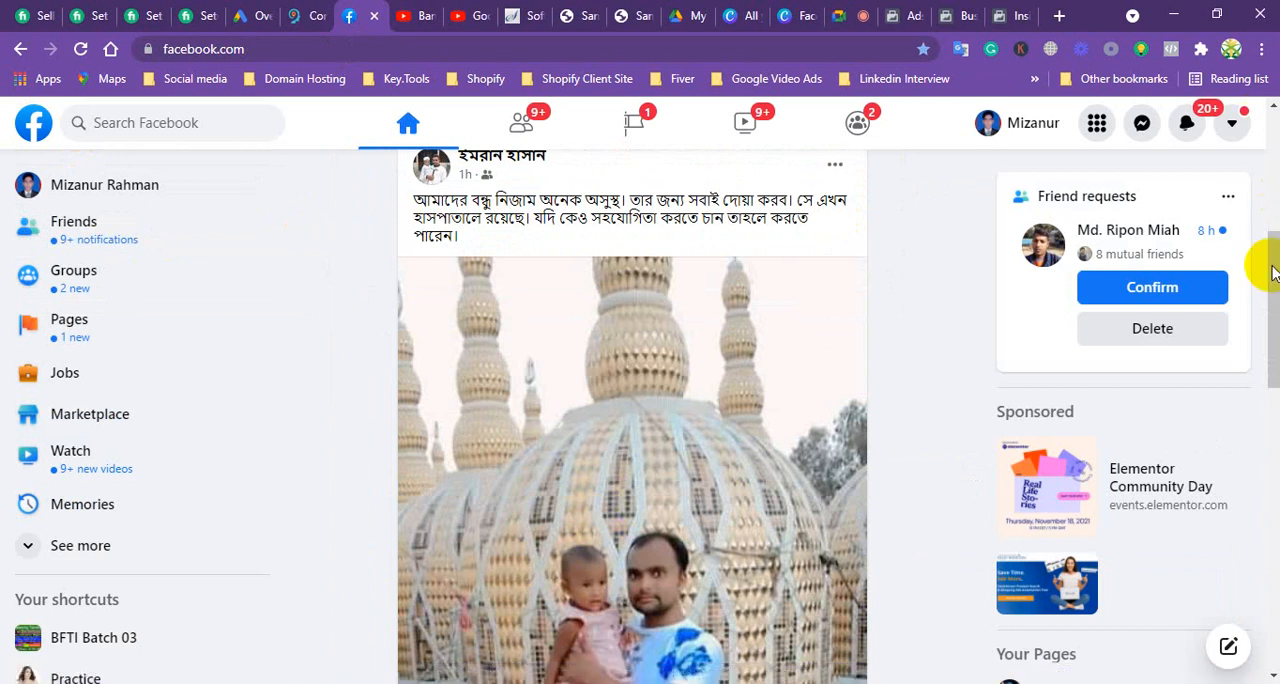
pyautogui.moveTo(1270, 292); pyautogui.dragTo(1250, 553)
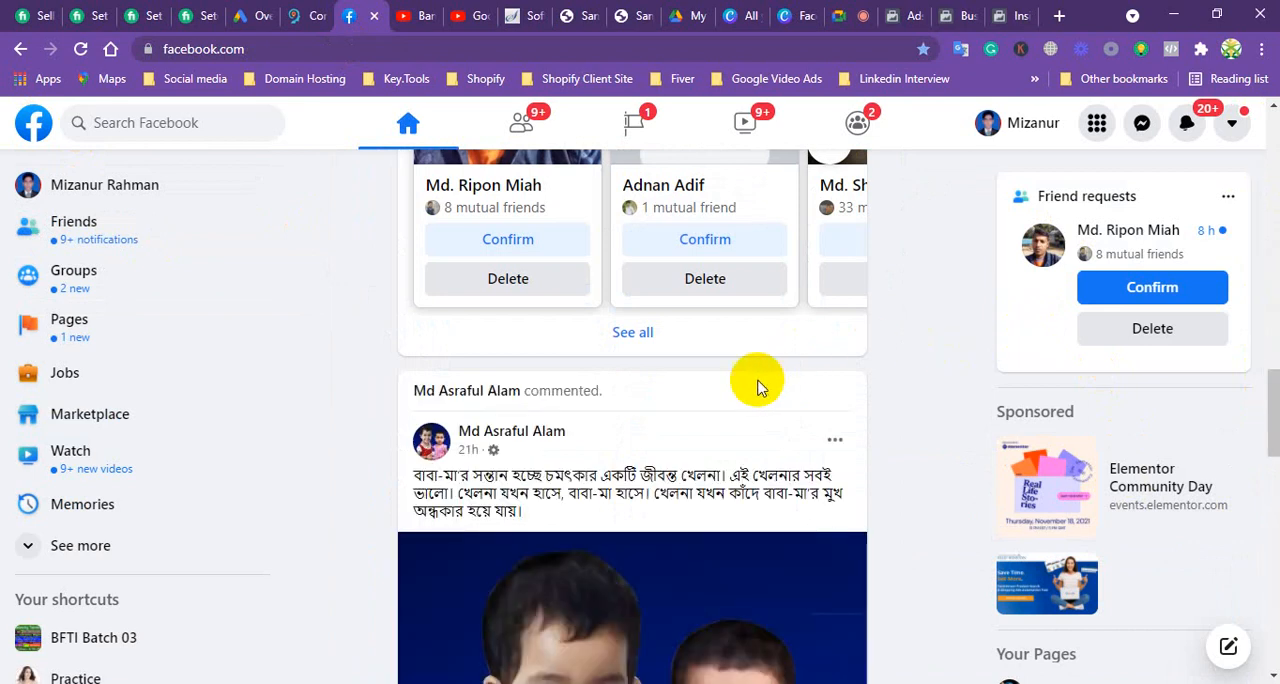
pyautogui.scroll(-10, 757, 388)
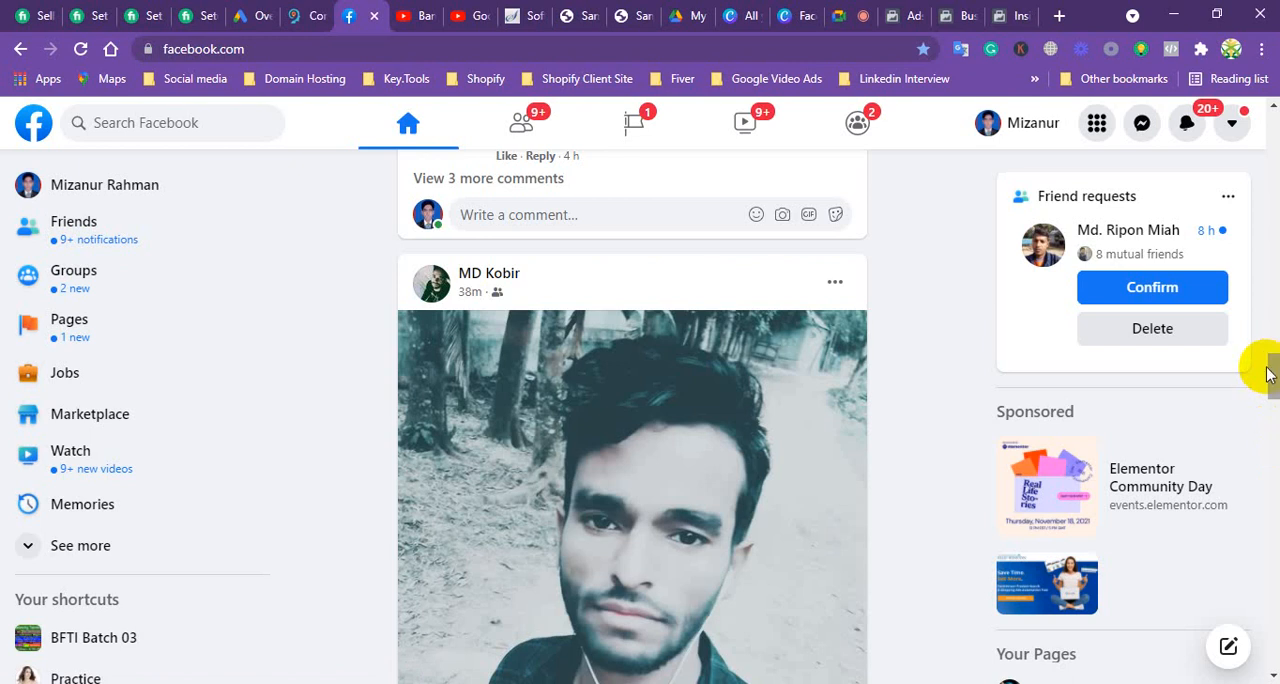
pyautogui.moveTo(1270, 370); pyautogui.dragTo(1248, 597)
pyautogui.scroll(-3, 645, 330)
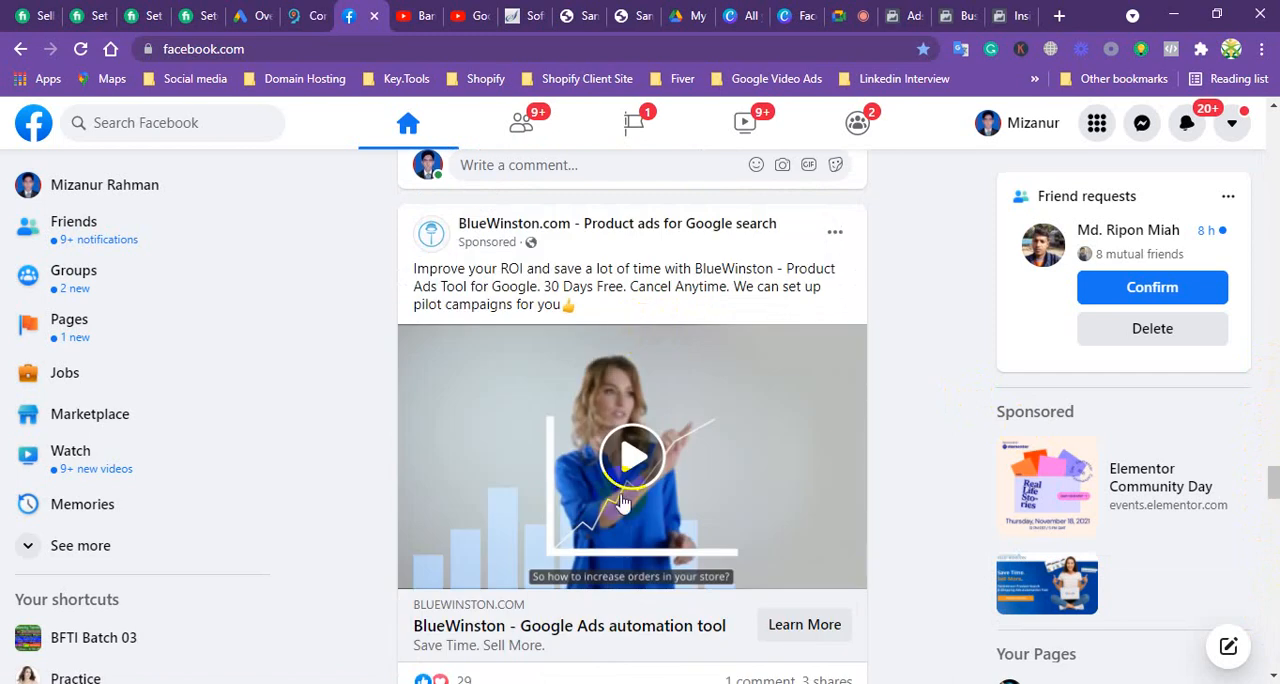
# Step: Play the BlueWinston sponsored video ad in the Facebook feed and look further through the feed to illustrate video ads
pyautogui.click(657, 428)
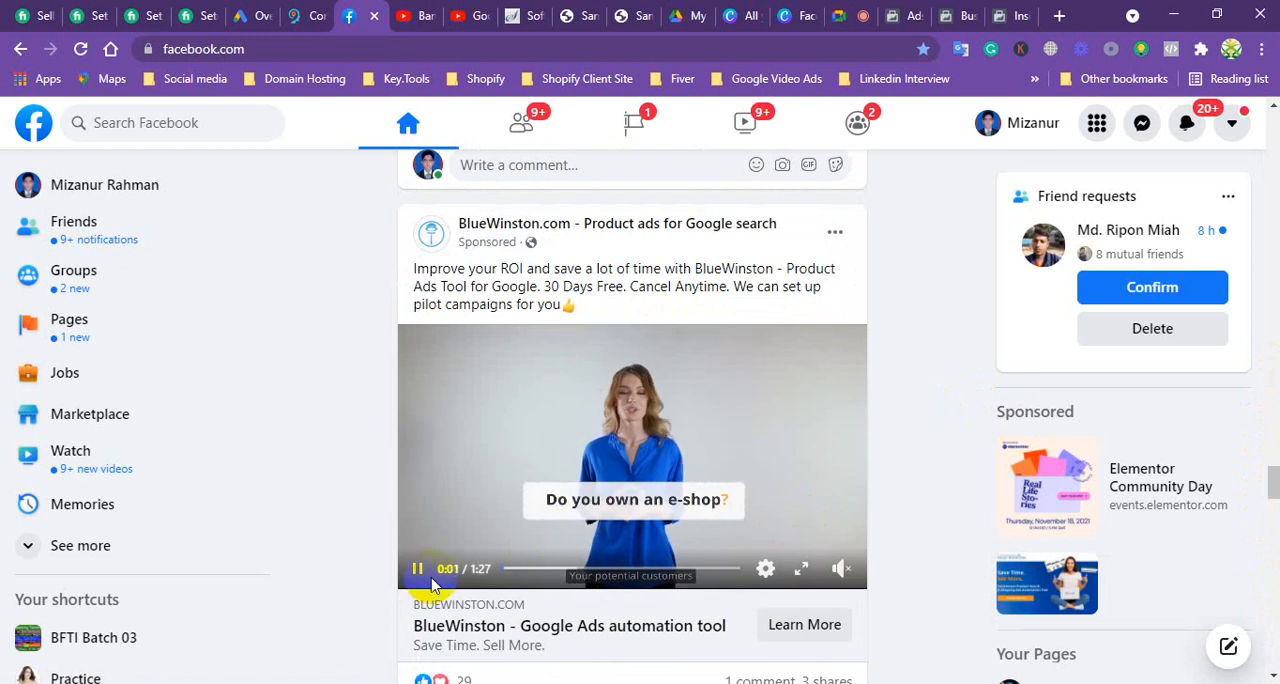
pyautogui.moveTo(854, 541)
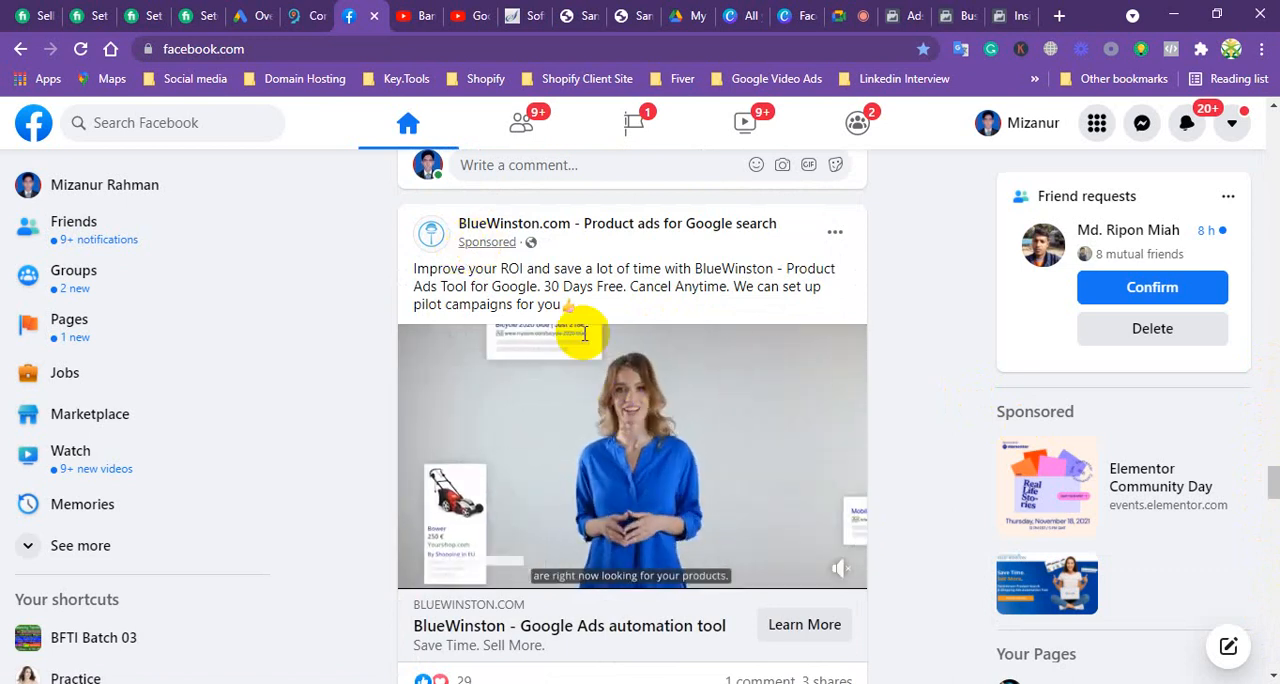
pyautogui.scroll(-6, 610, 455)
pyautogui.scroll(-12, 613, 463)
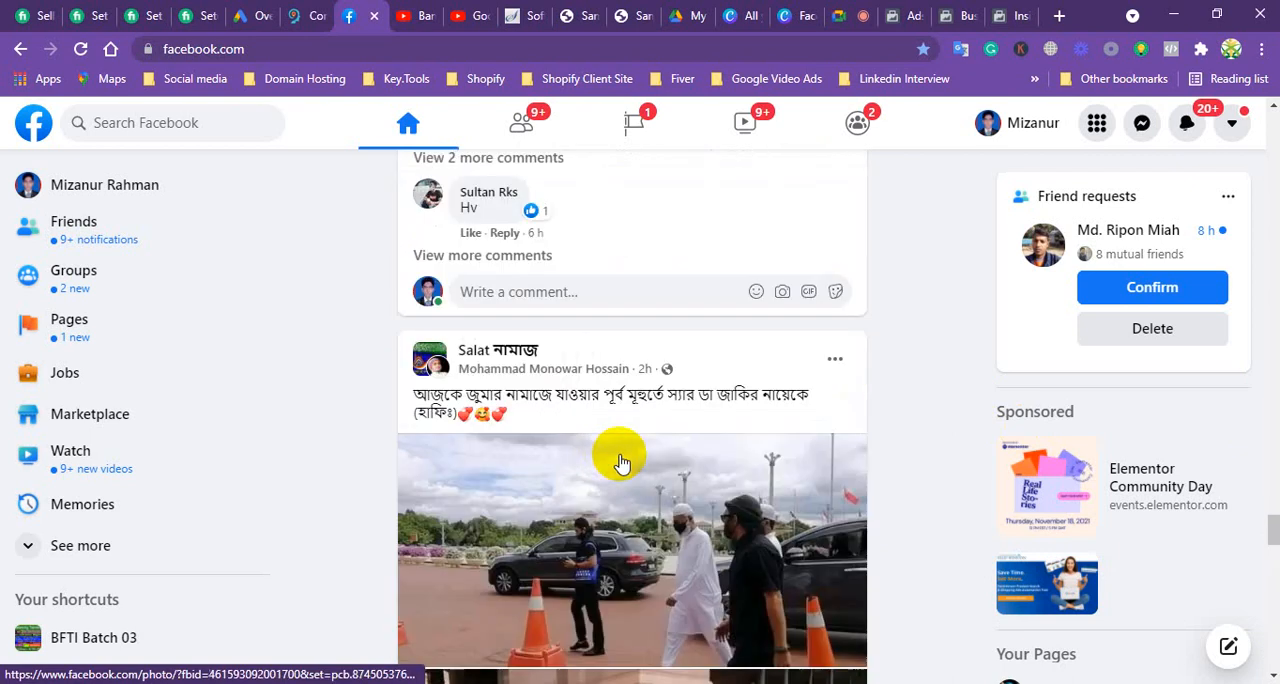
pyautogui.scroll(-12, 566, 467)
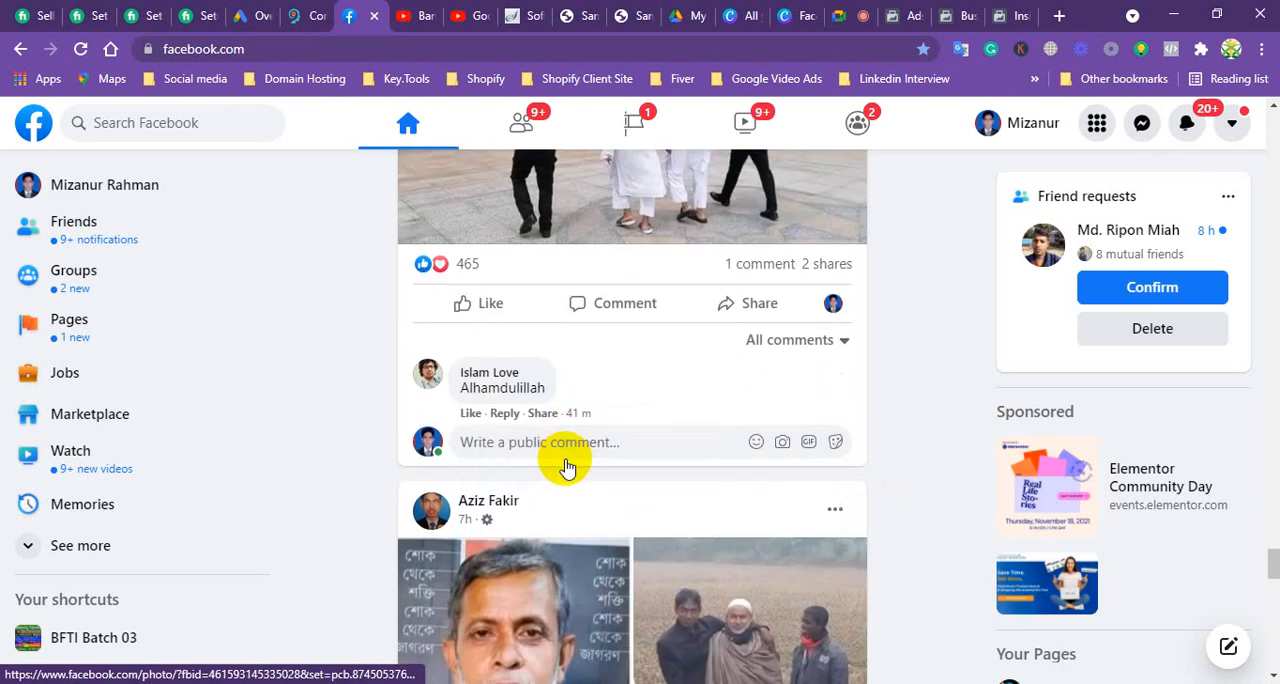
pyautogui.scroll(-9, 572, 476)
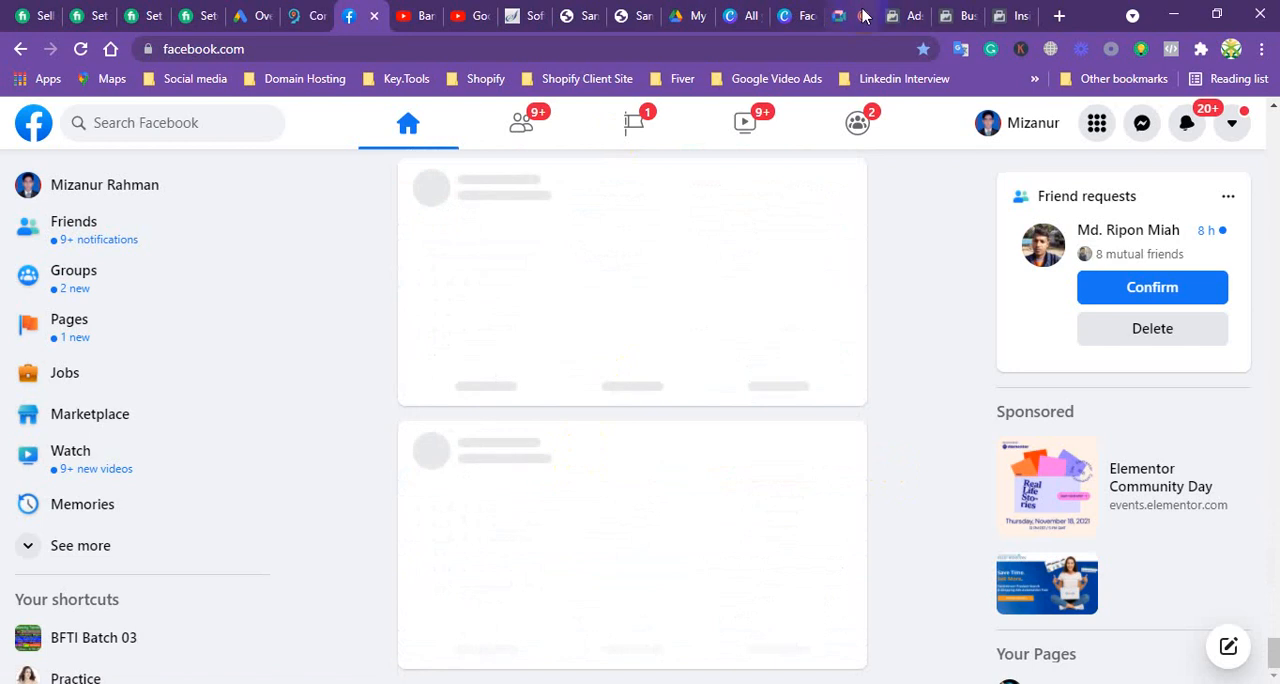
# Step: Return to the ad set in Ads Manager and exclude Facebook video feeds from the Feeds placements
pyautogui.click(918, 18)
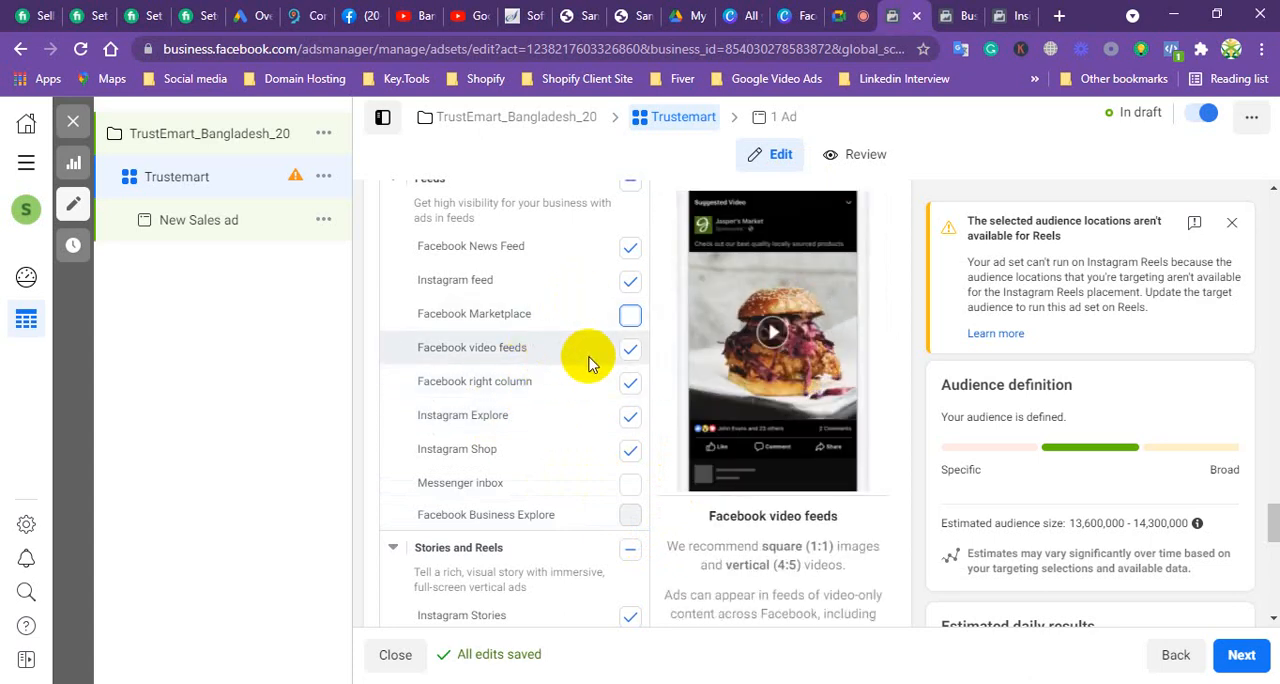
pyautogui.click(629, 354)
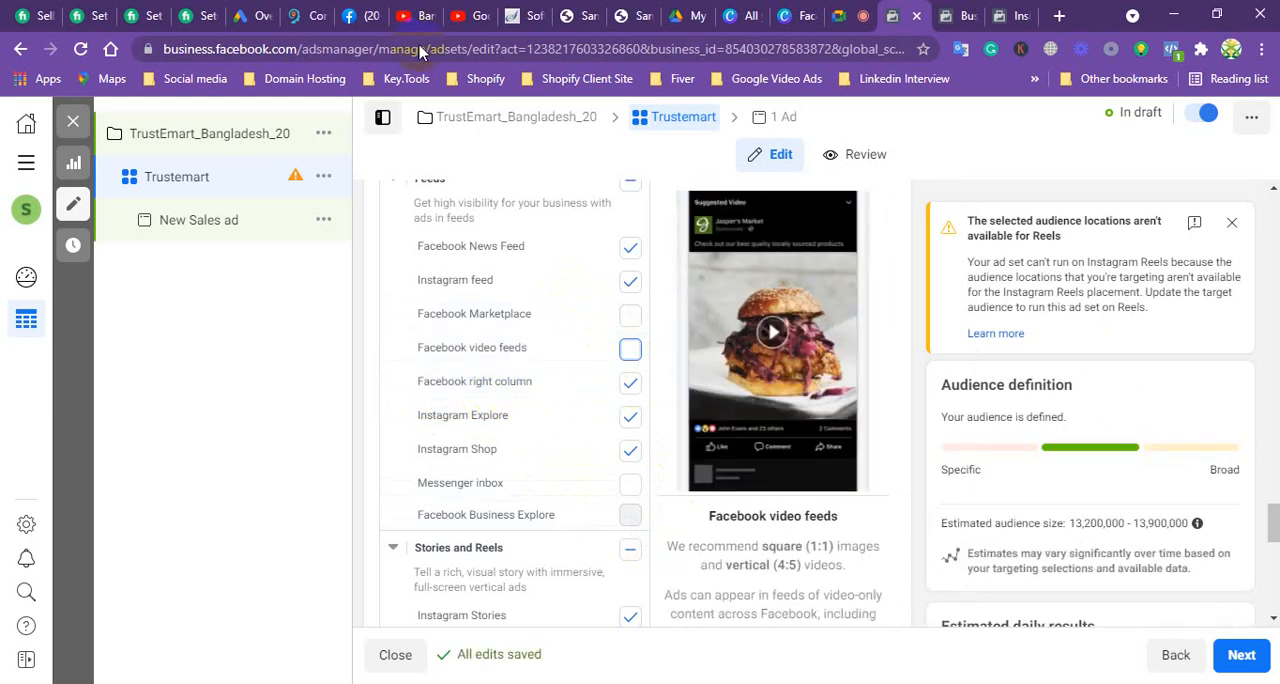
# Step: Show the sponsored ads beside Facebook's home feed to illustrate the right column placement, returning to the ad set
pyautogui.click(352, 16)
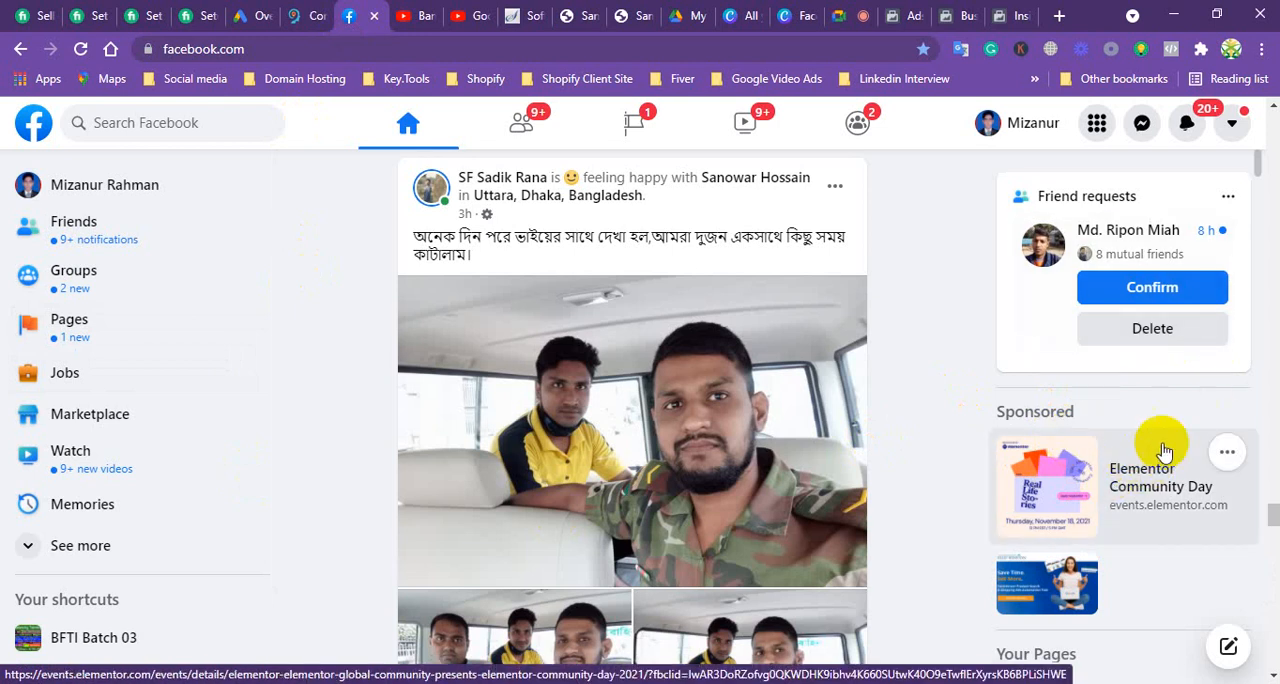
pyautogui.scroll(-2, 1135, 452)
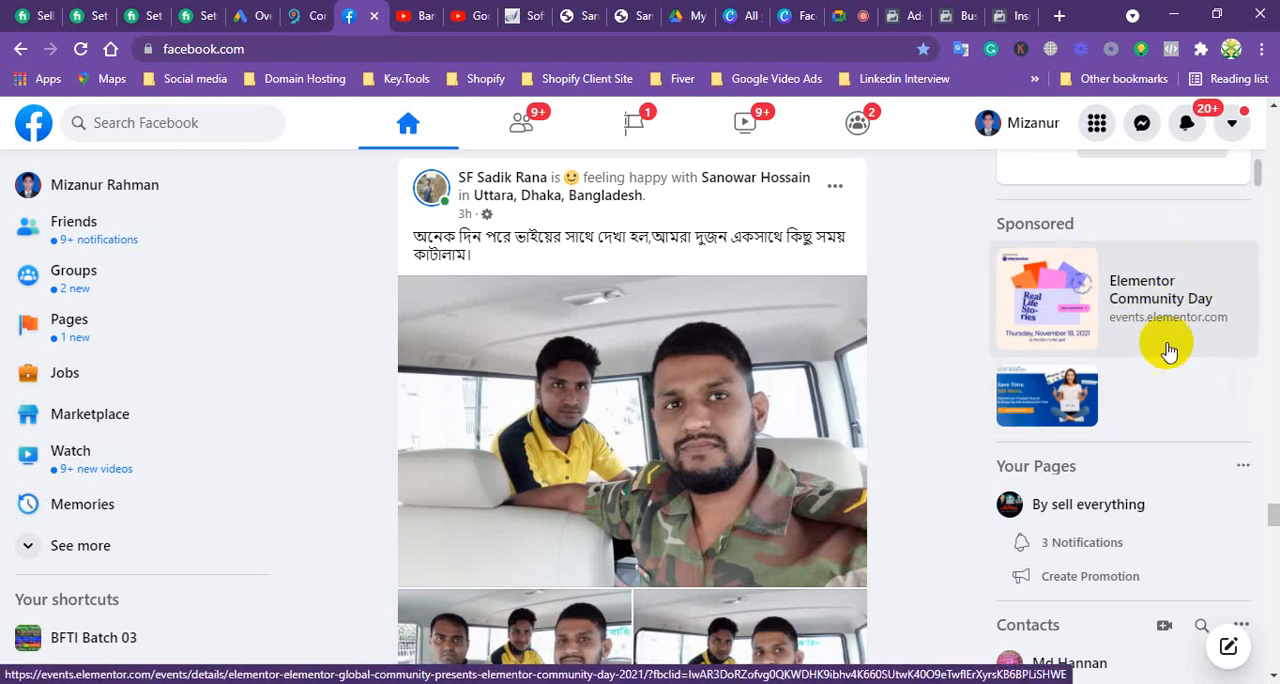
pyautogui.click(908, 18)
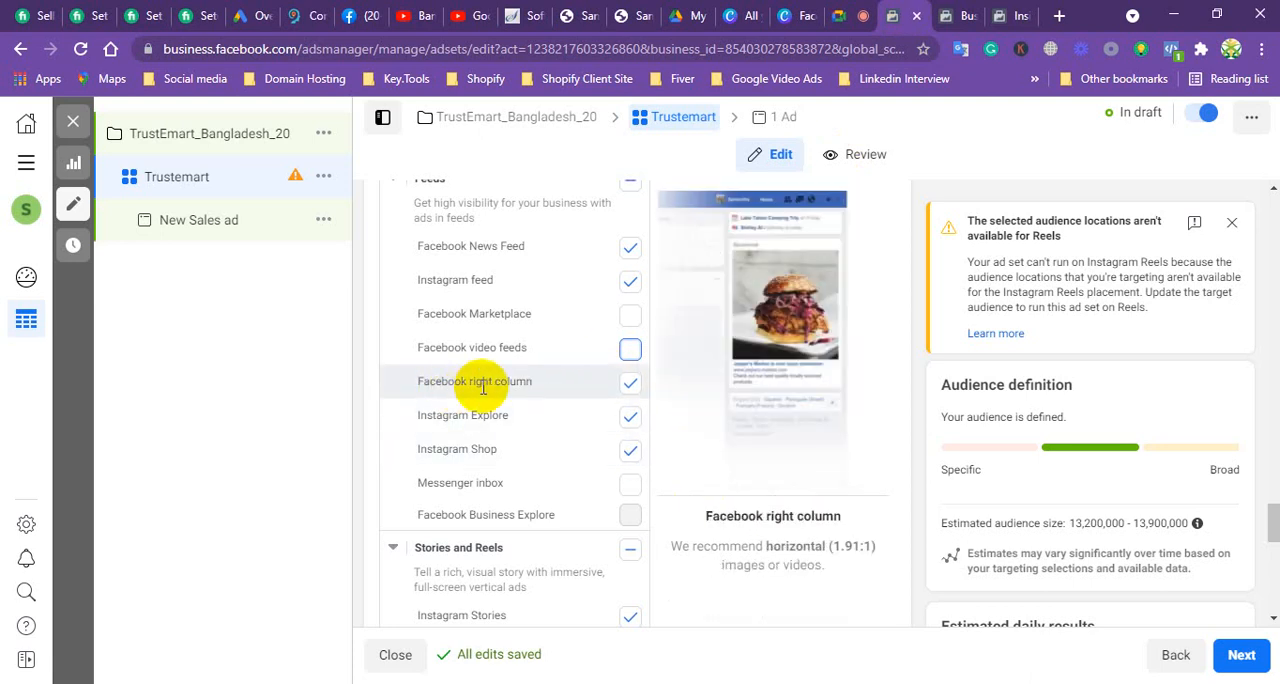
# Step: Try excluding Facebook right column from the Feeds placements and include it again
pyautogui.click(631, 386)
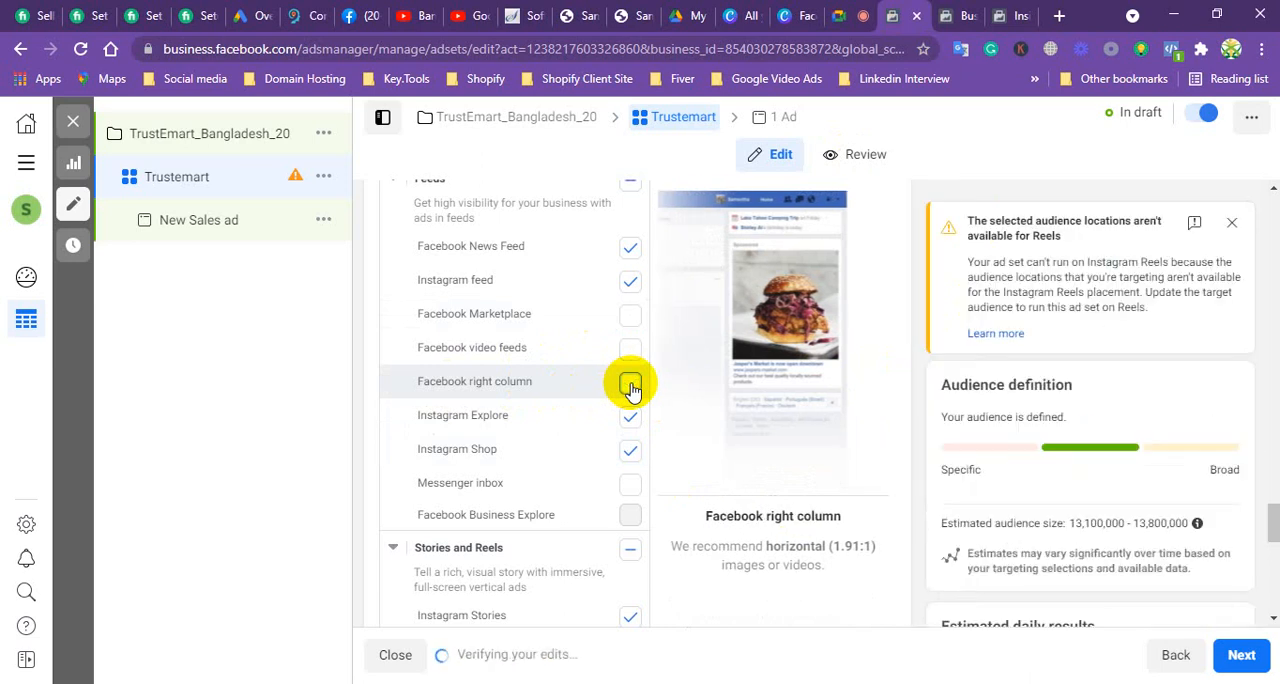
pyautogui.click(631, 386)
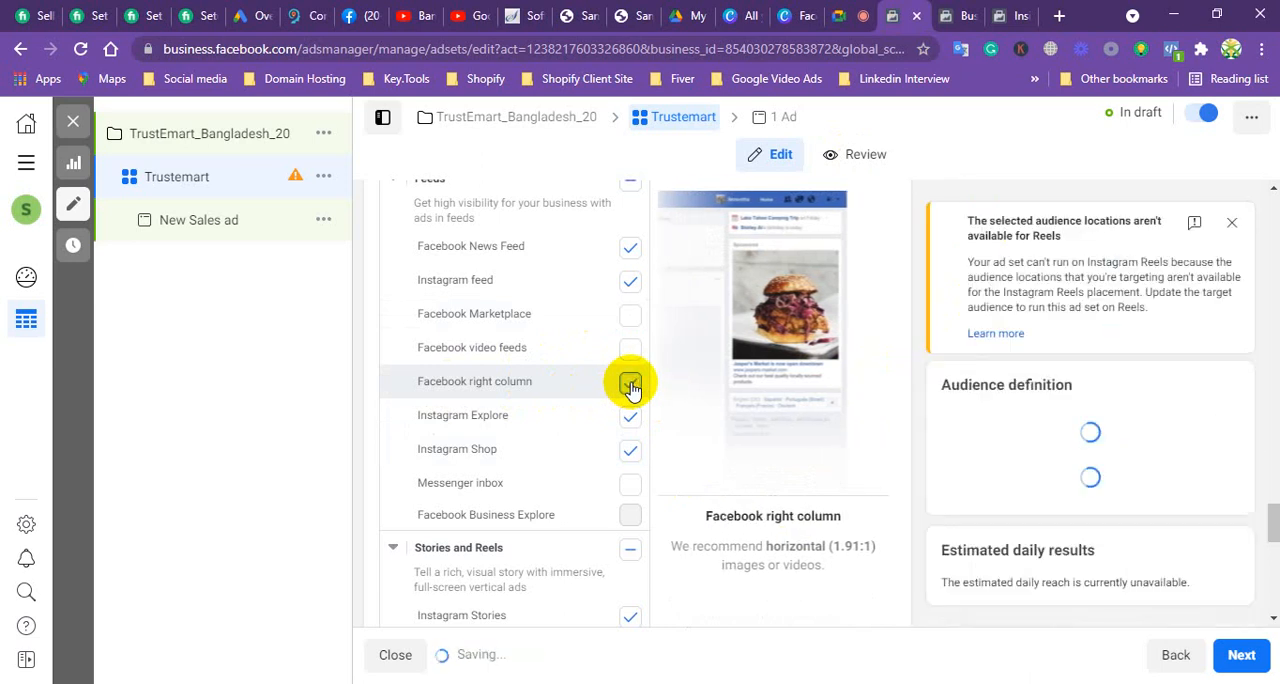
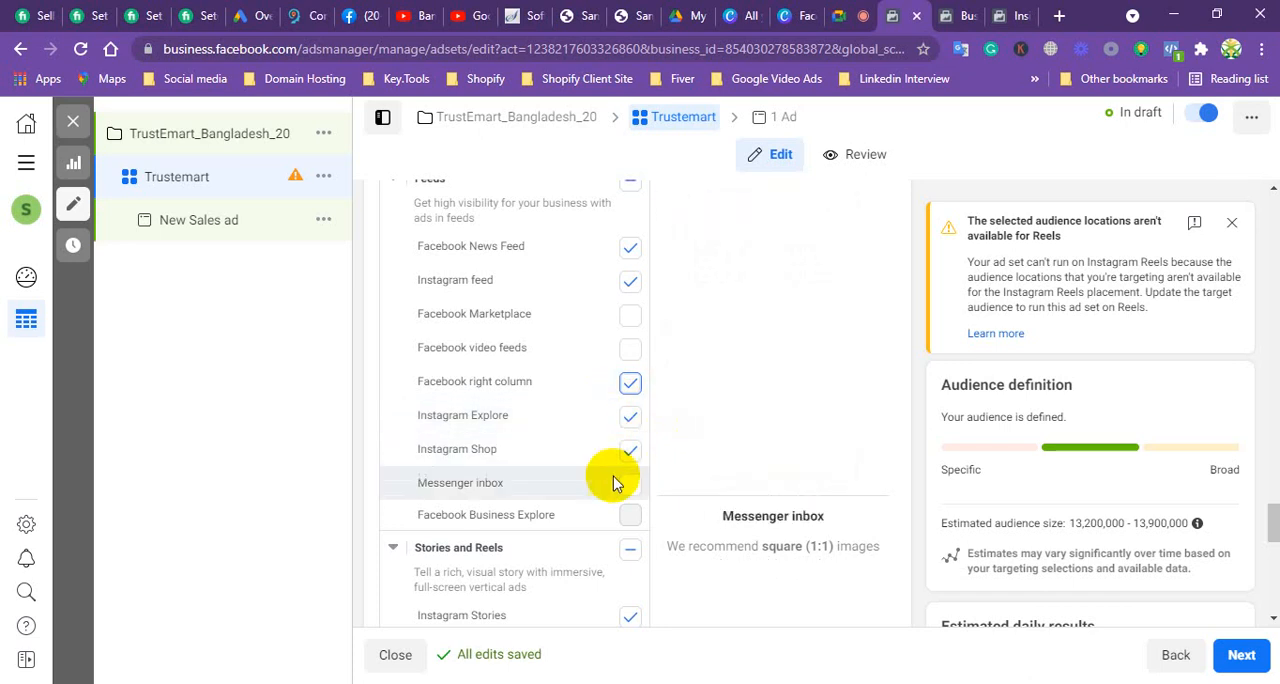
# Step: Review the Feeds and Stories and Reels placement previews in the ad set, then check the Google Meet call and return
pyautogui.scroll(3, 563, 390)
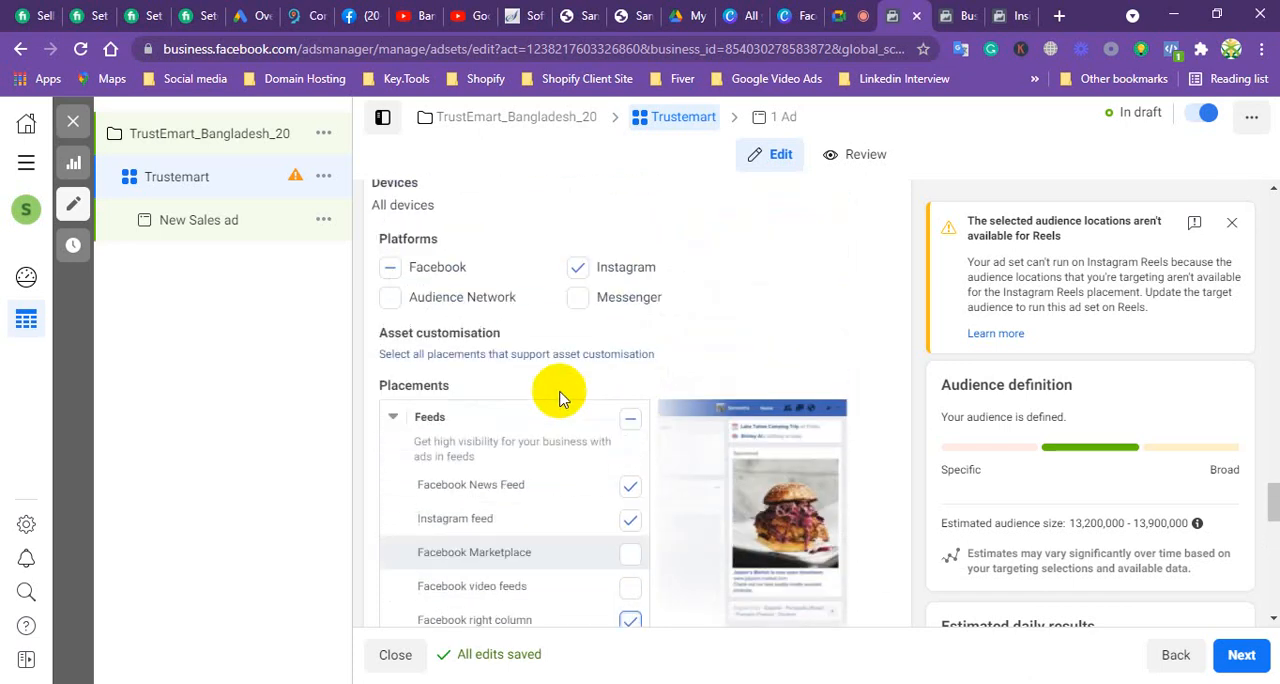
pyautogui.scroll(-5, 563, 398)
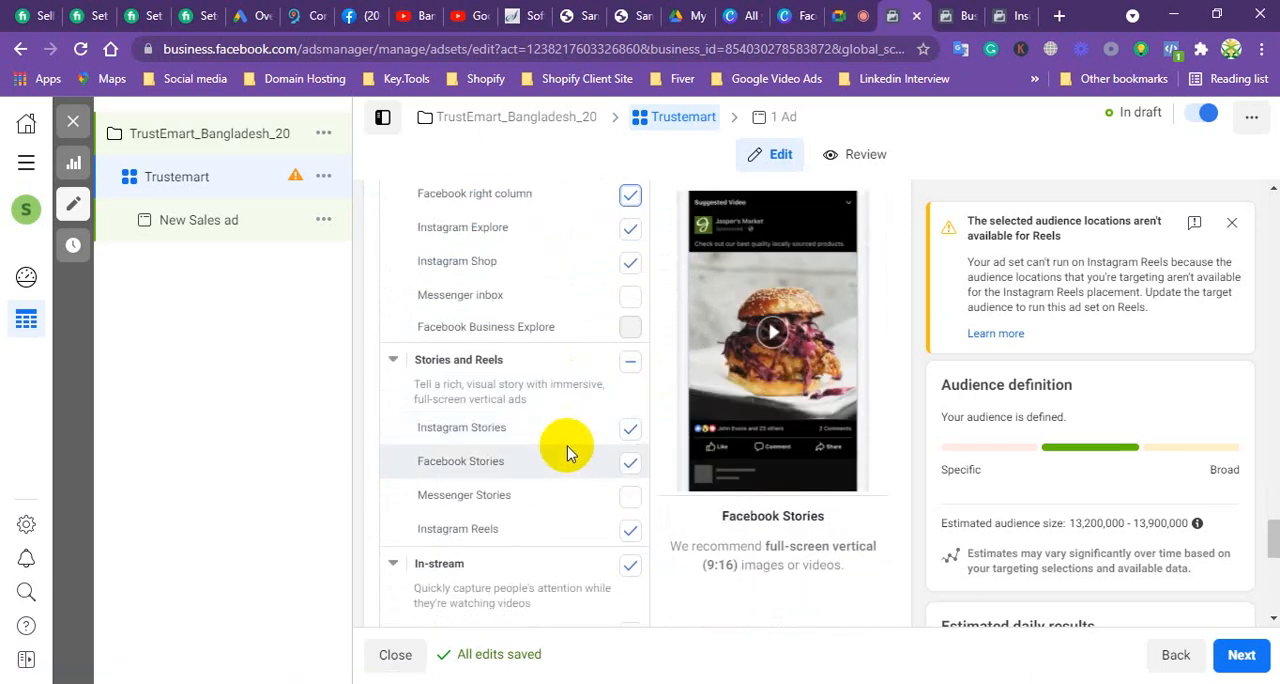
pyautogui.scroll(-1, 572, 480)
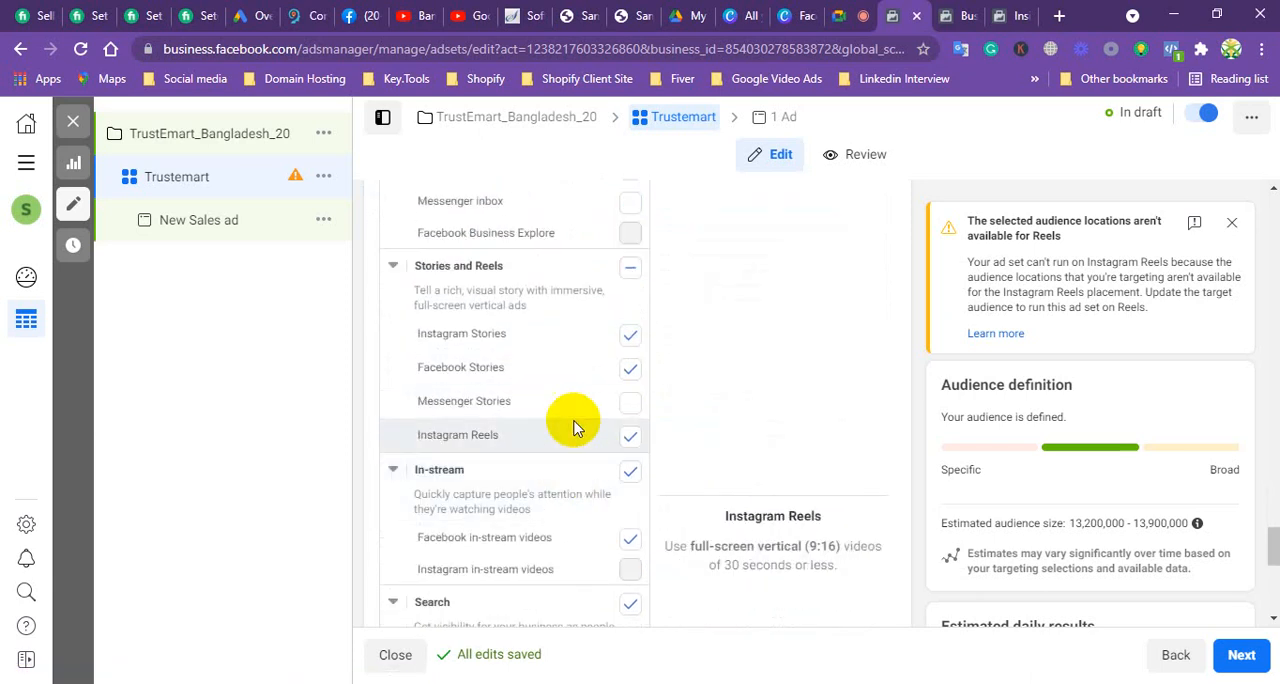
pyautogui.scroll(1, 545, 371)
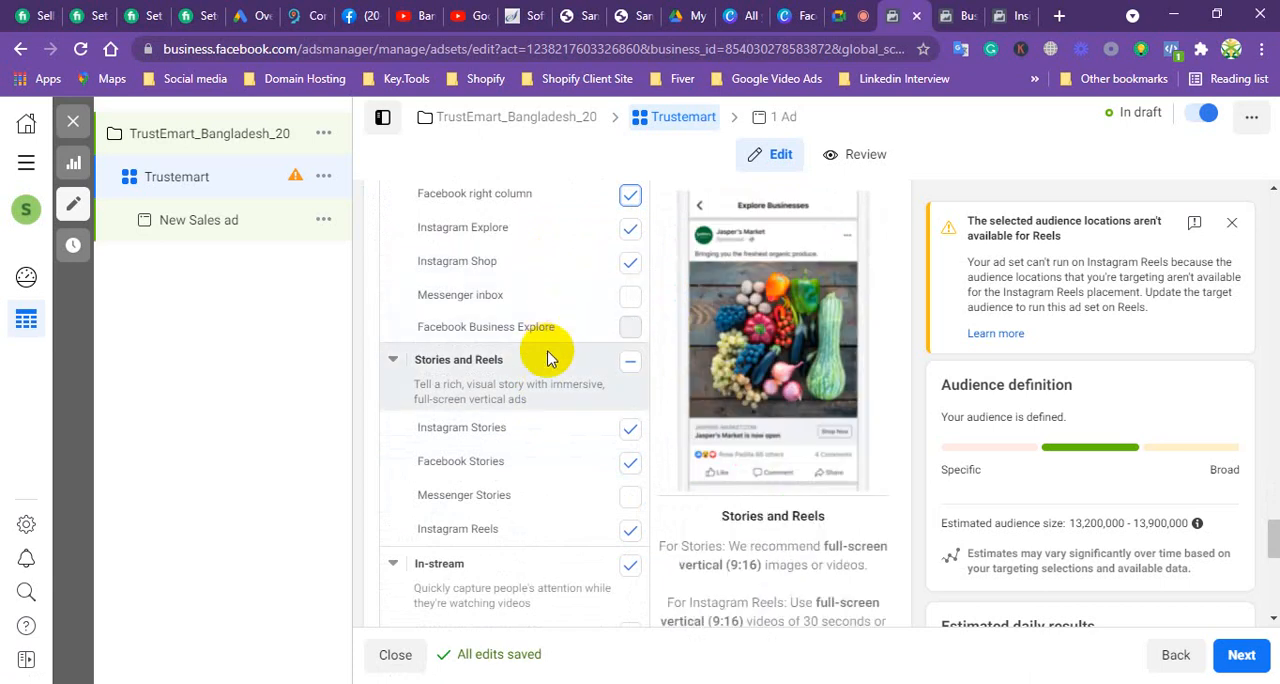
pyautogui.scroll(1, 550, 355)
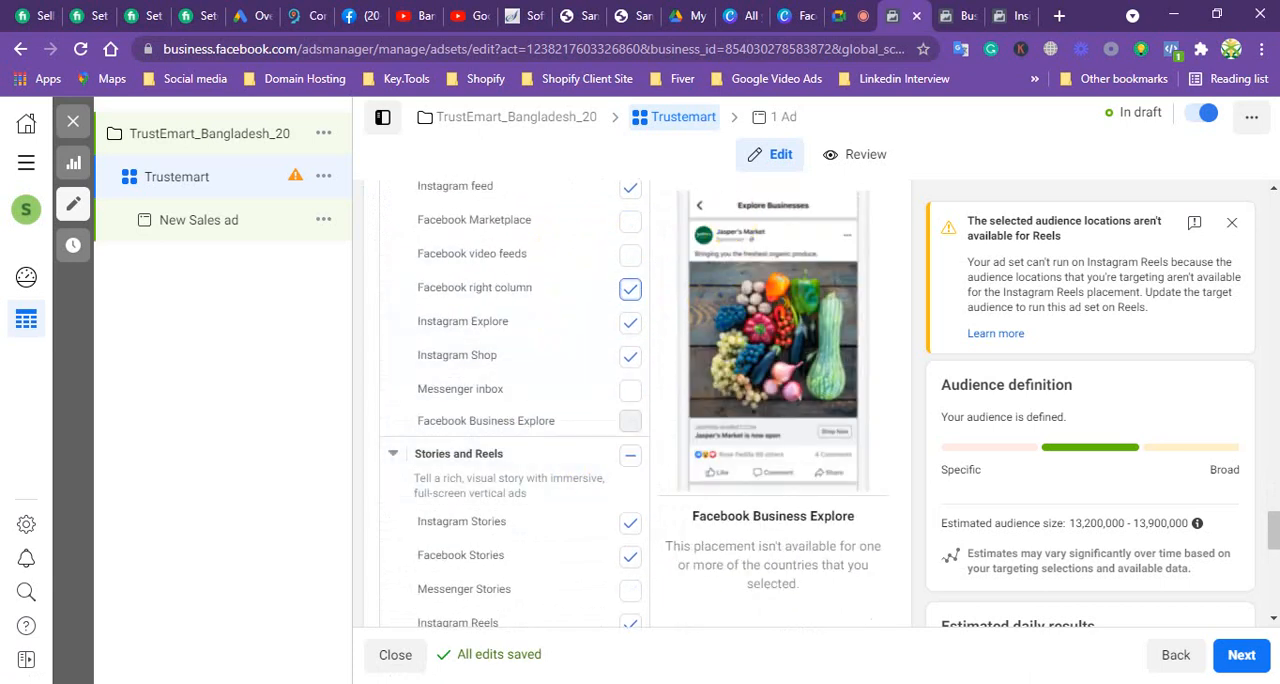
pyautogui.click(855, 18)
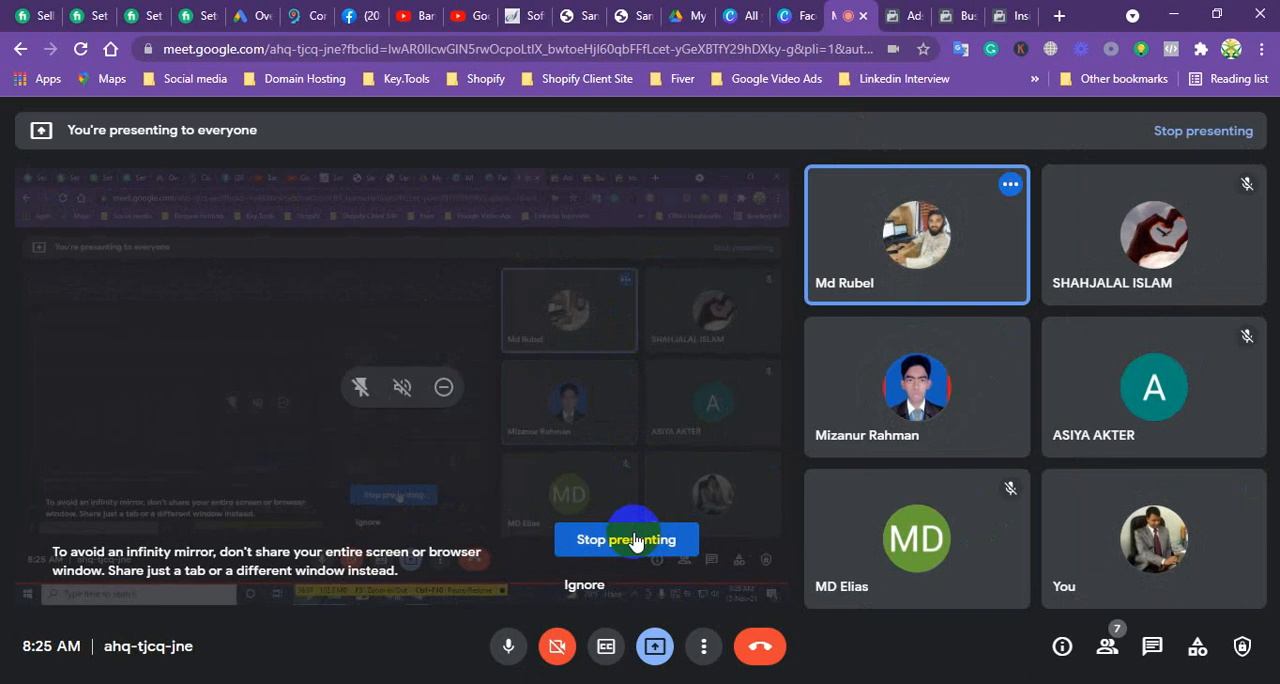
pyautogui.click(898, 14)
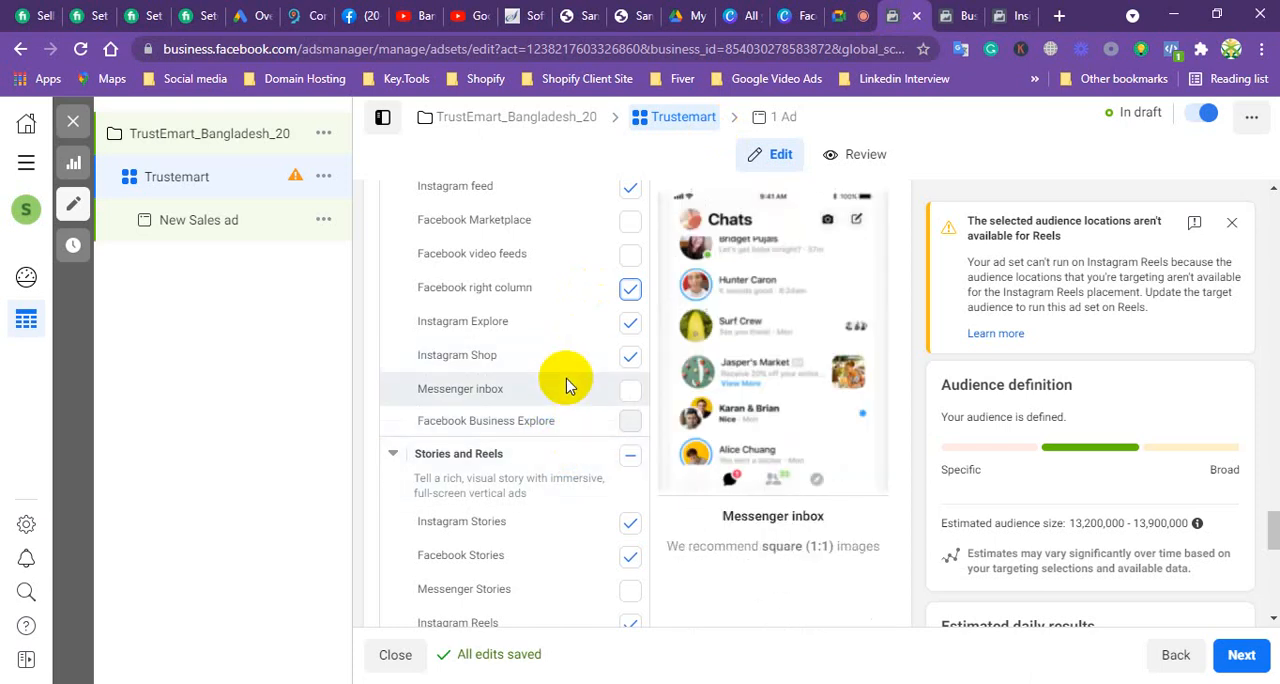
# Step: Preview the Stories placements, then show the stories row above Facebook's home feed to illustrate them, returning to the ad set
pyautogui.scroll(-1, 566, 380)
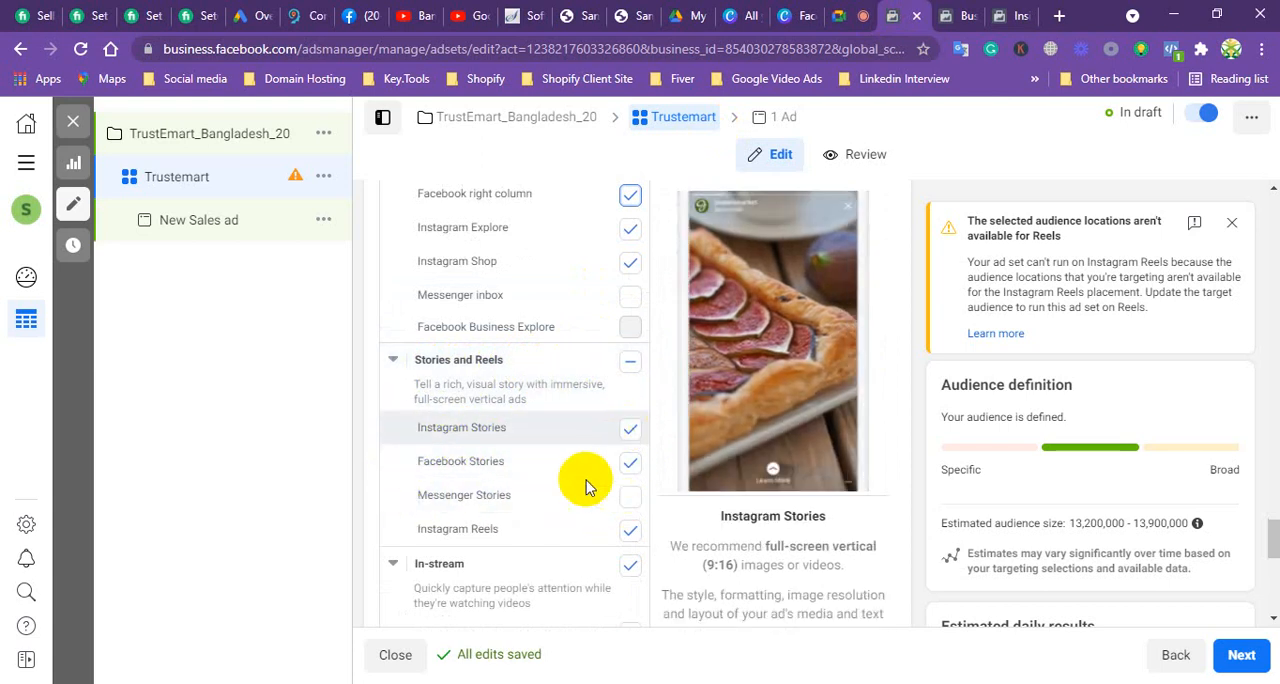
pyautogui.scroll(-2, 566, 492)
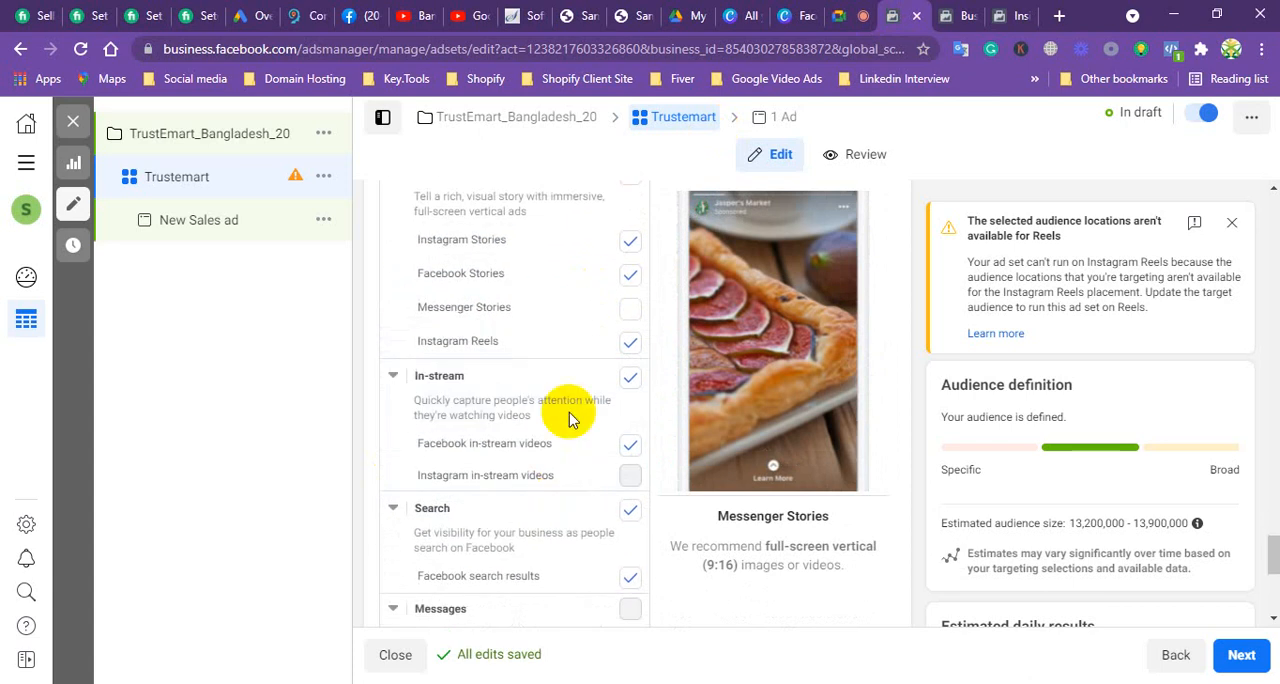
pyautogui.click(358, 14)
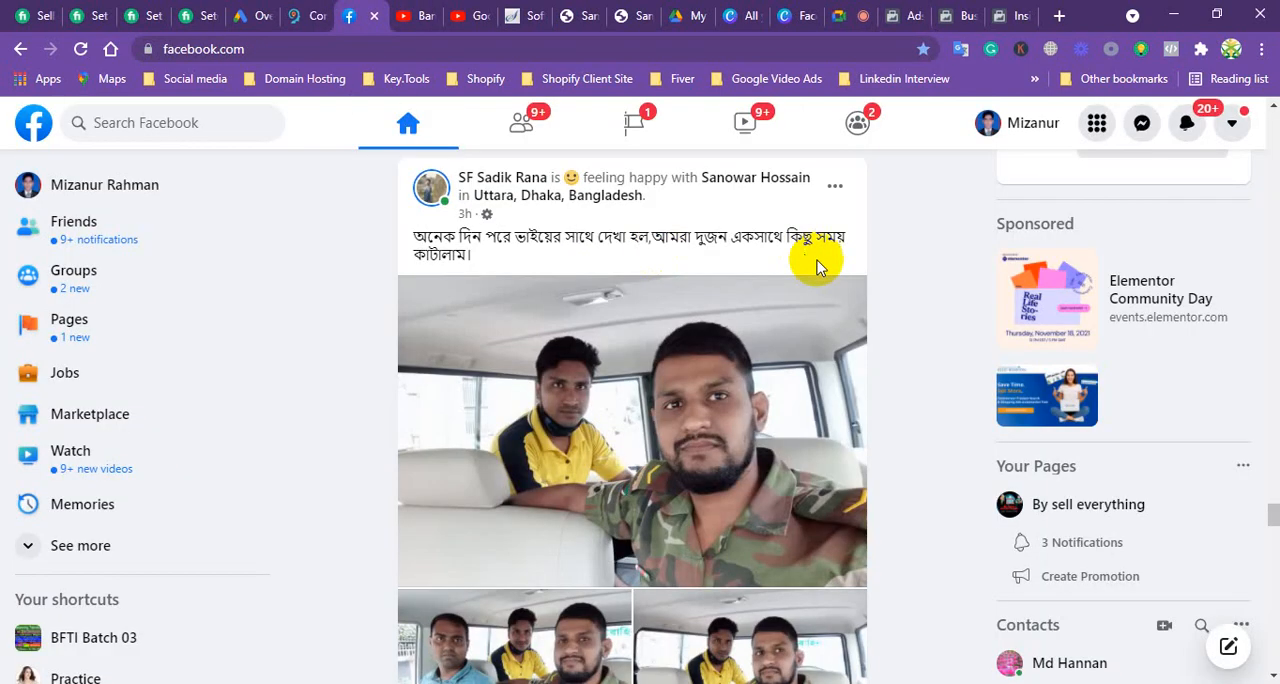
pyautogui.scroll(-6, 700, 273)
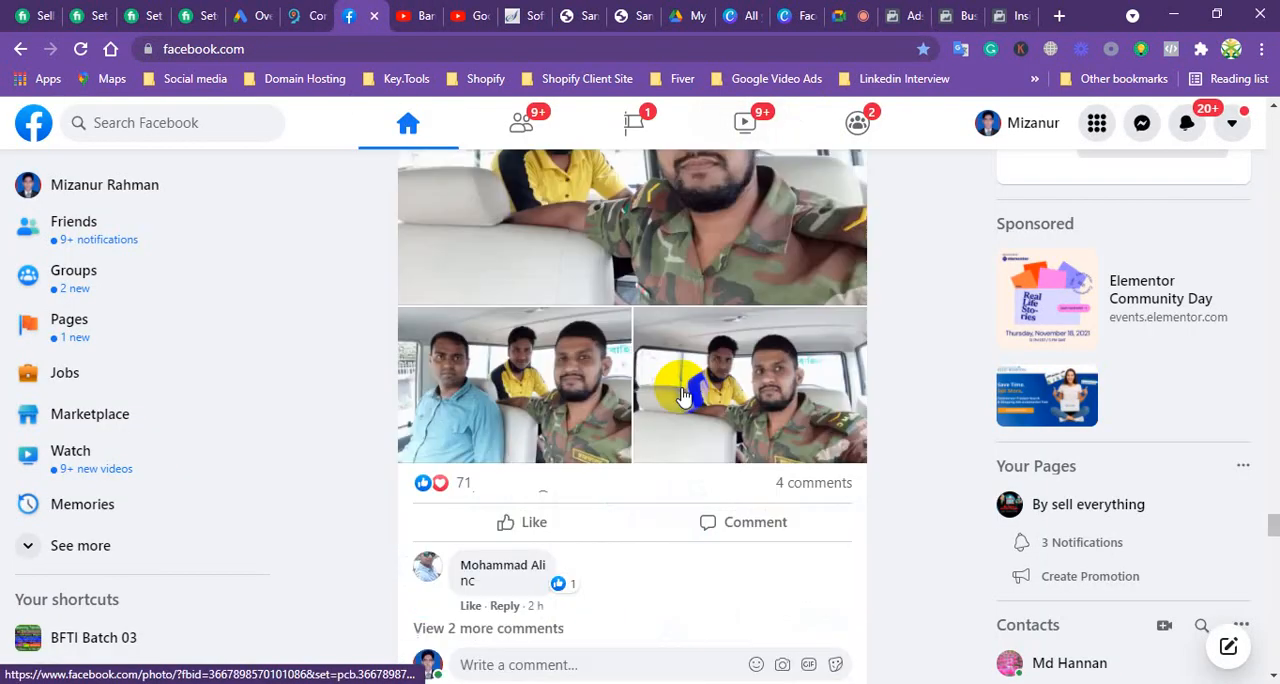
pyautogui.scroll(6, 678, 412)
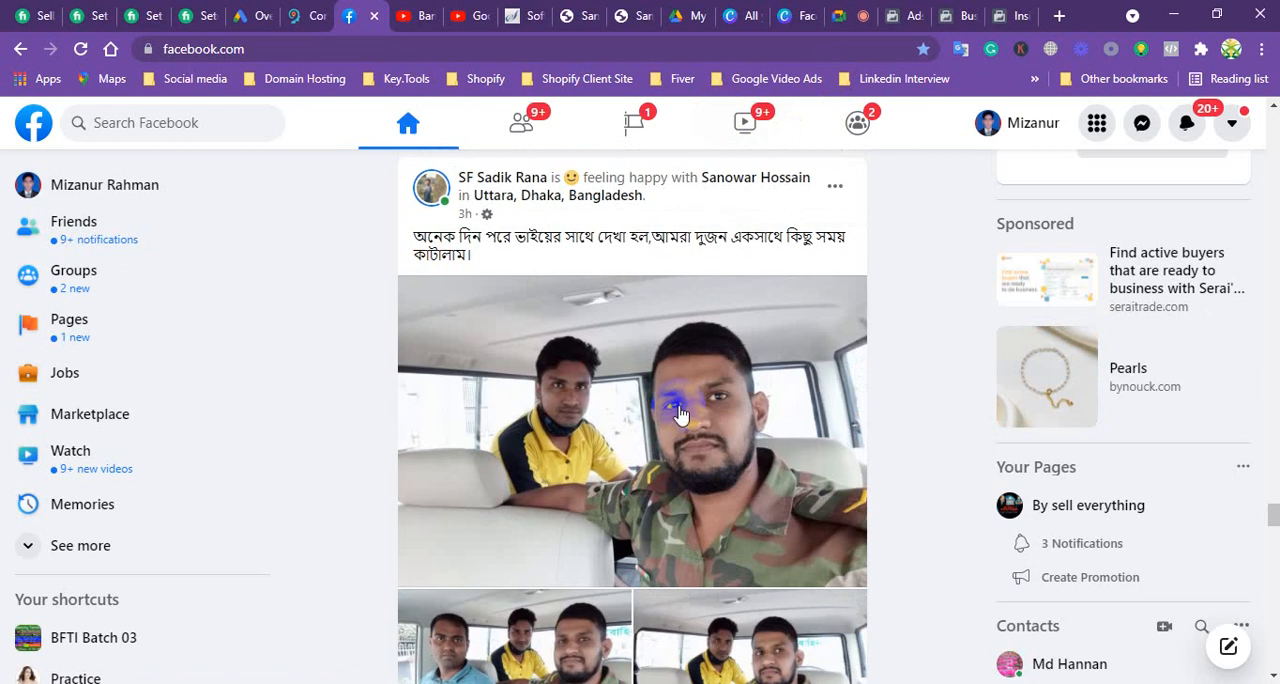
pyautogui.moveTo(1273, 512); pyautogui.dragTo(1275, 122)
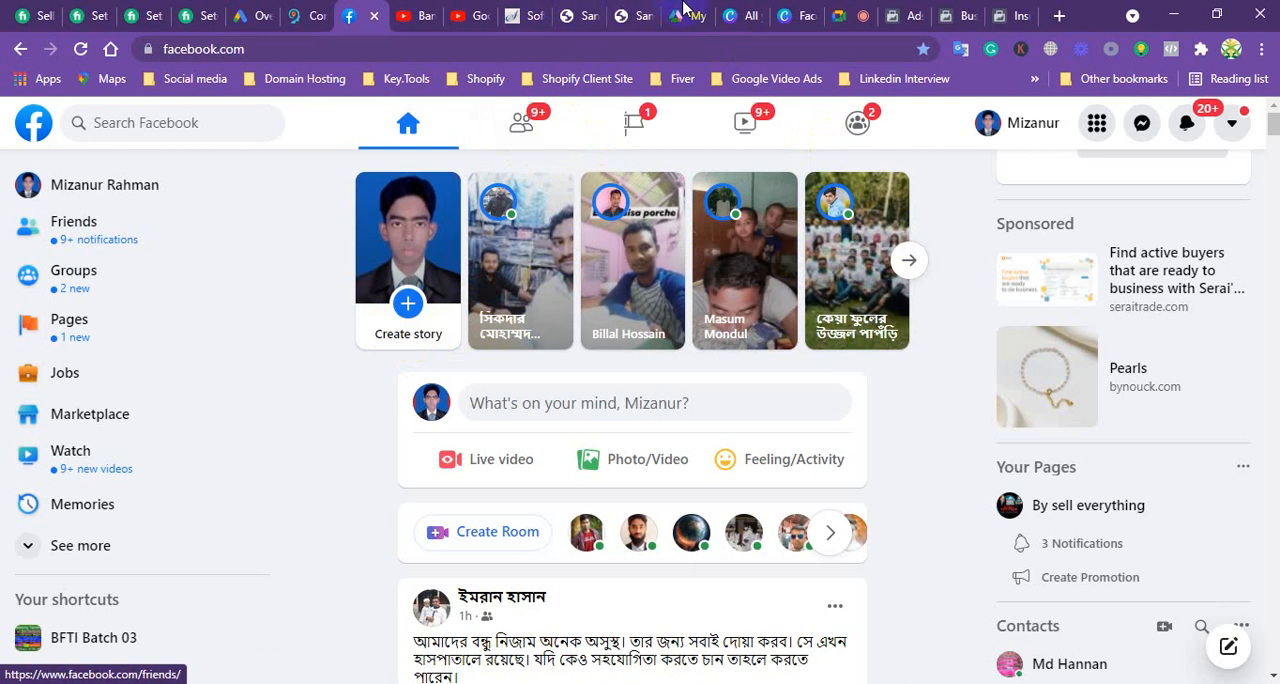
pyautogui.click(905, 17)
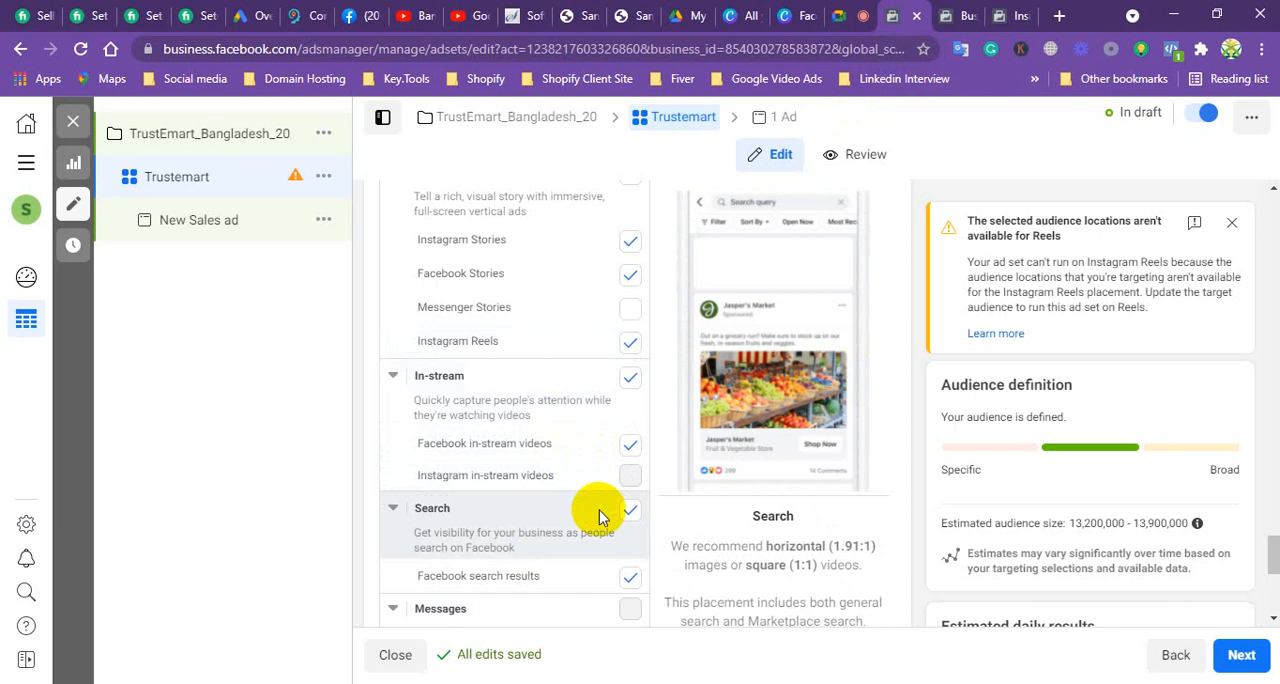
# Step: Exclude Instagram Stories, Facebook Stories, Instagram Reels and the whole In-stream group from the placements
pyautogui.click(631, 244)
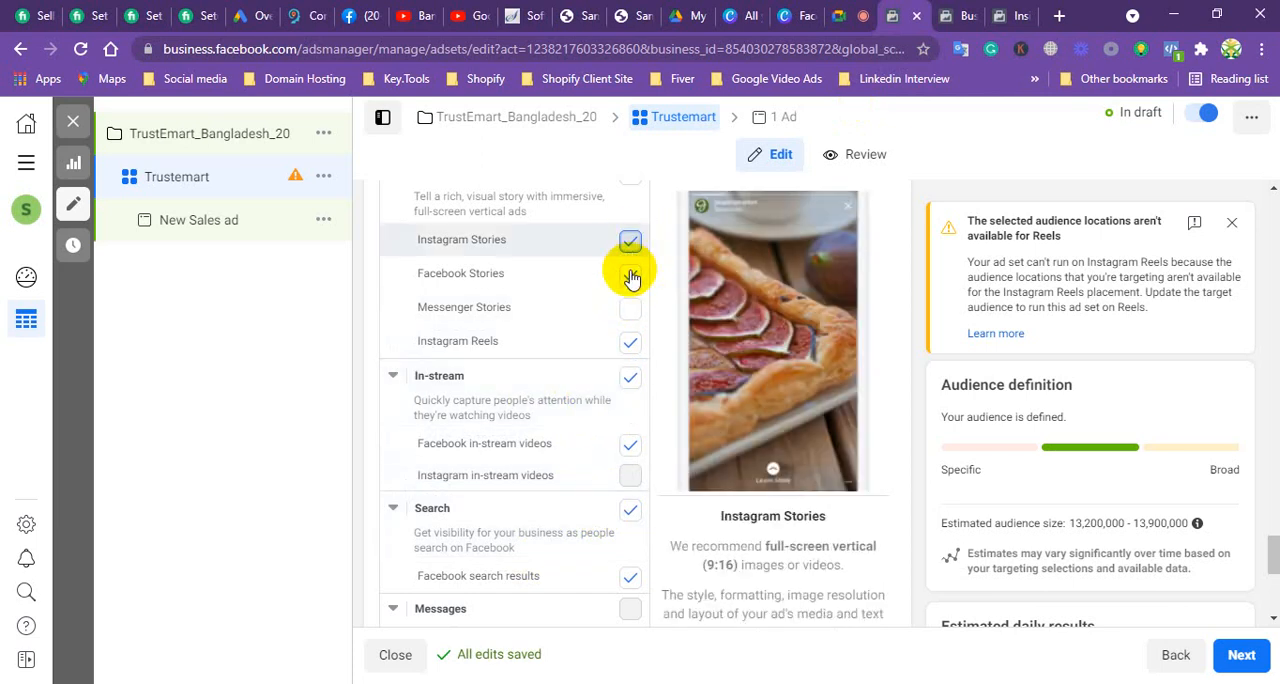
pyautogui.click(630, 241)
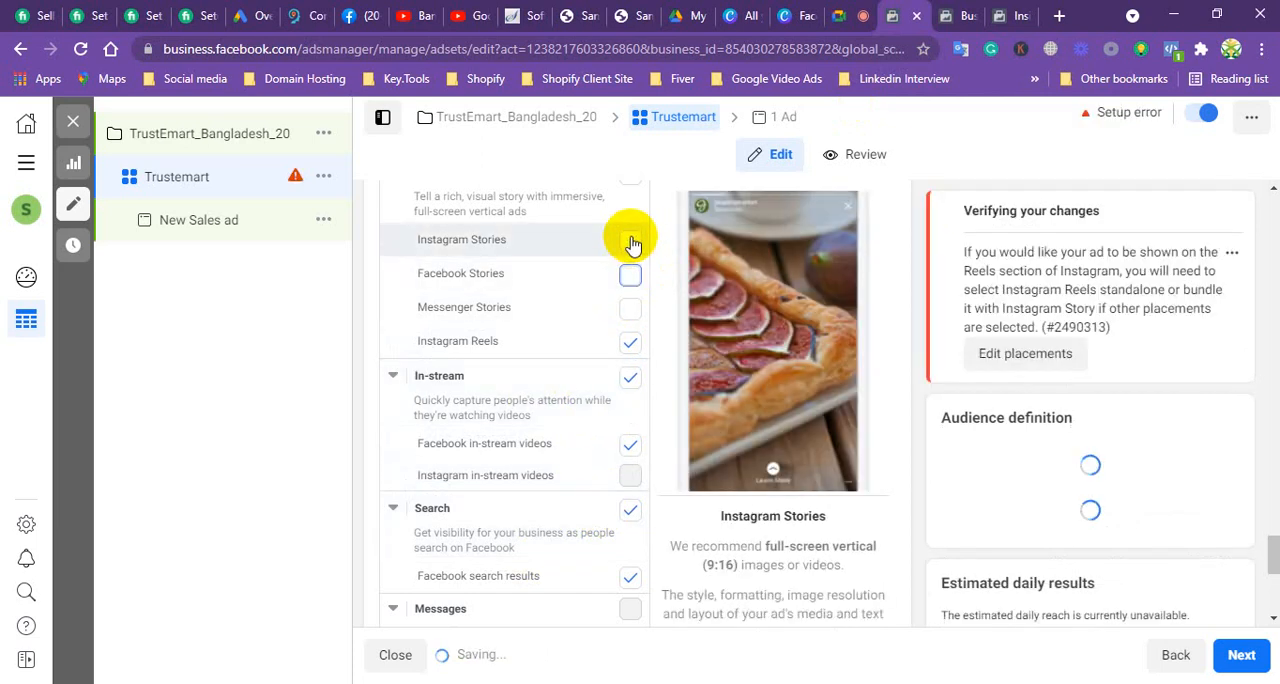
pyautogui.click(626, 276)
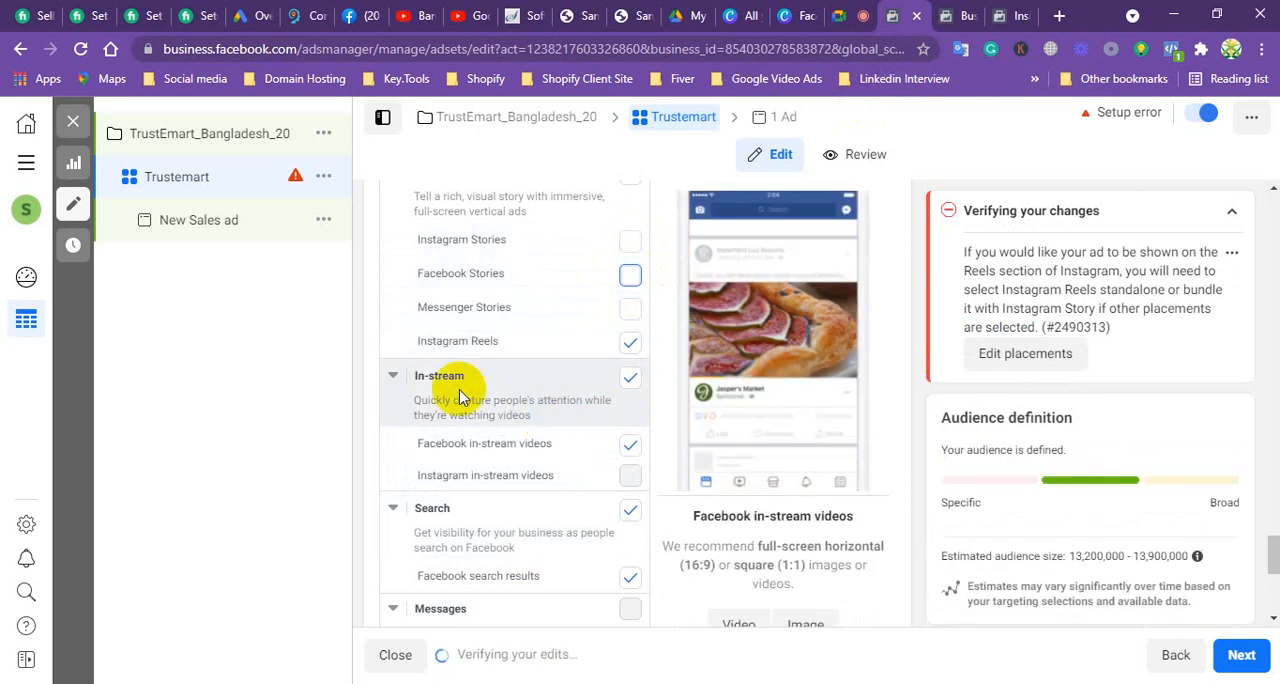
pyautogui.click(630, 343)
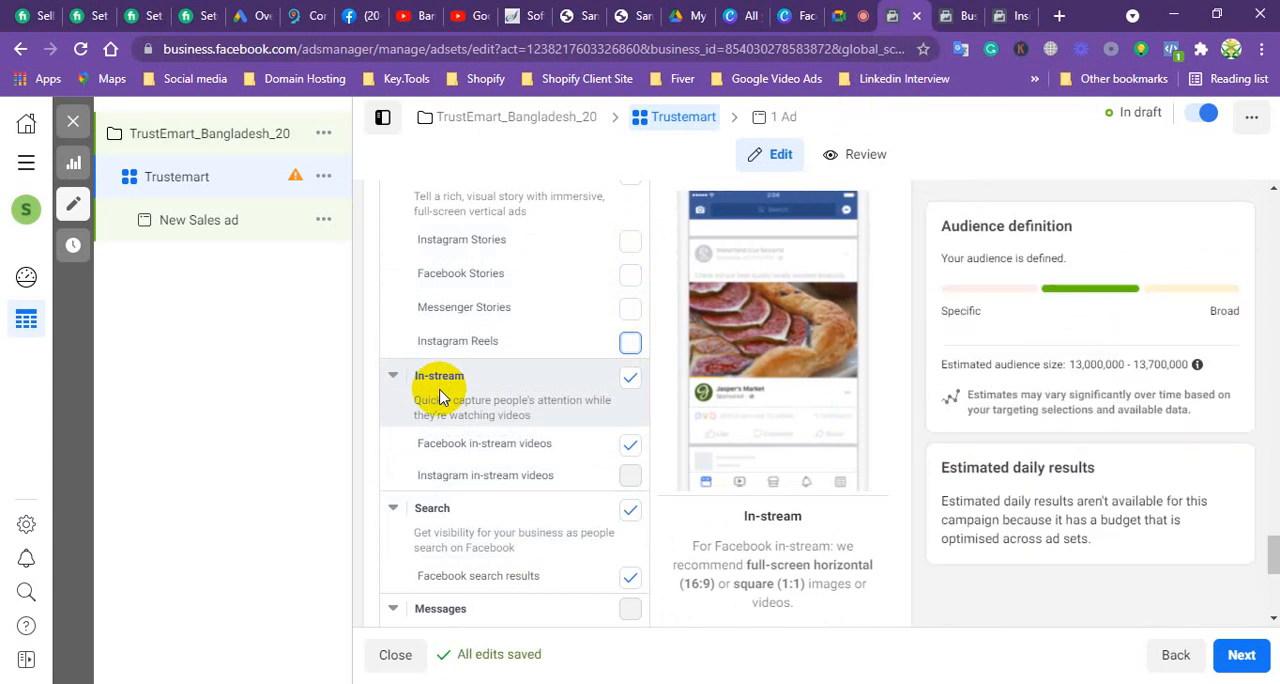
pyautogui.click(630, 379)
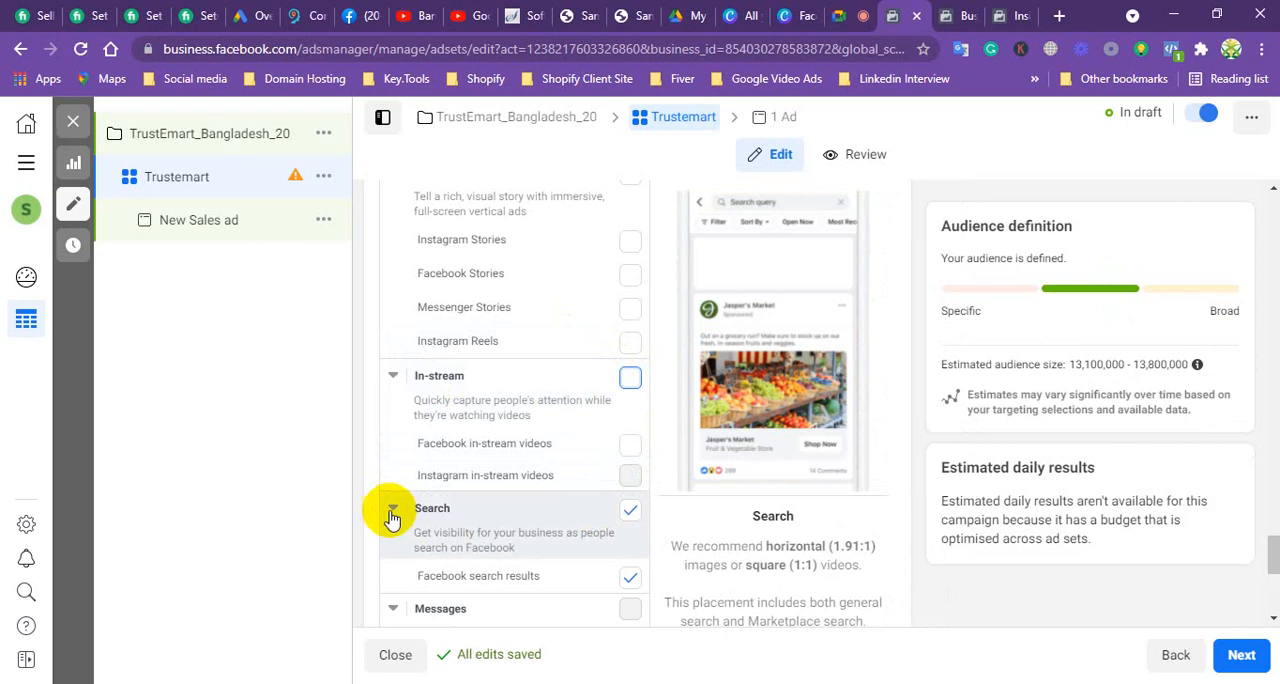
# Step: Show Facebook's search box with its recent searches to illustrate the search results placement, returning to the ad set
pyautogui.click(362, 16)
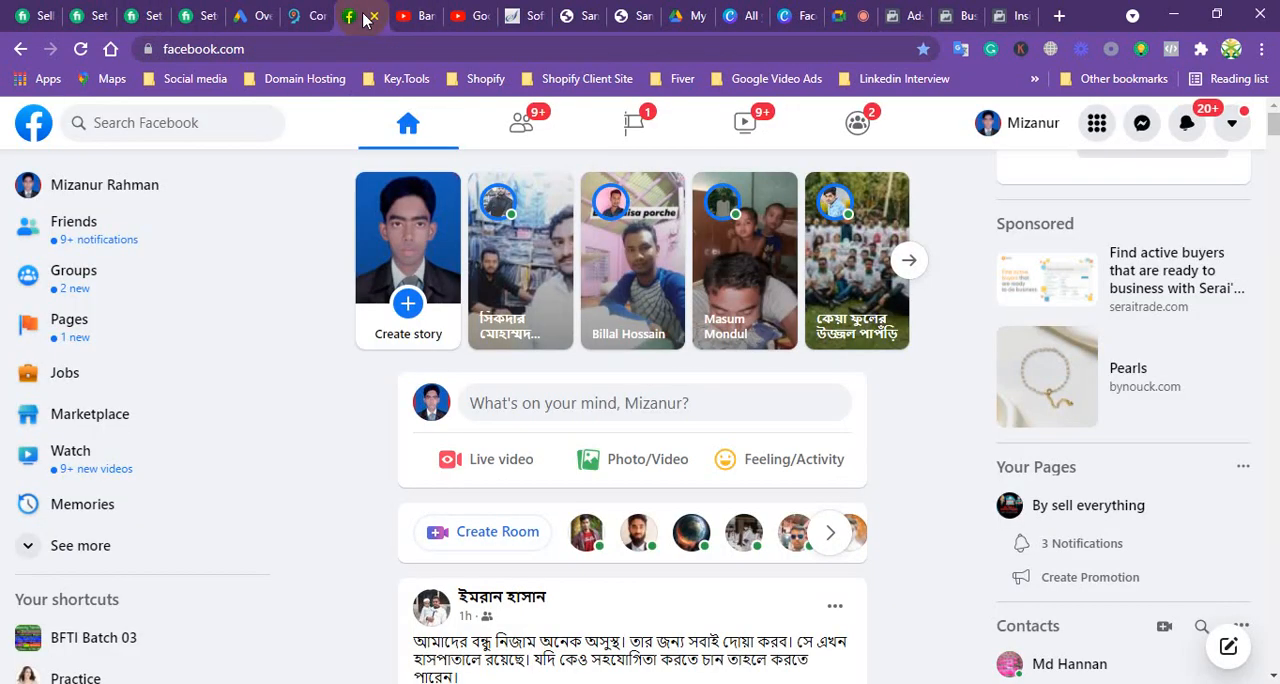
pyautogui.click(133, 124)
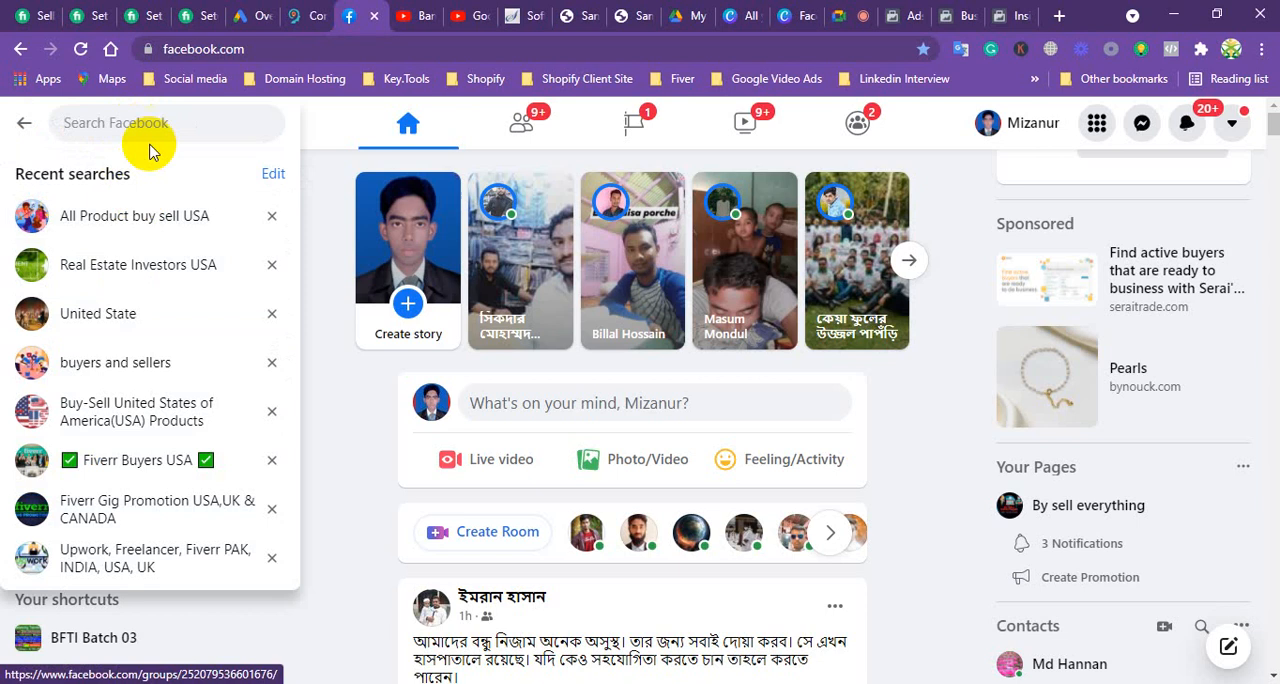
pyautogui.click(908, 18)
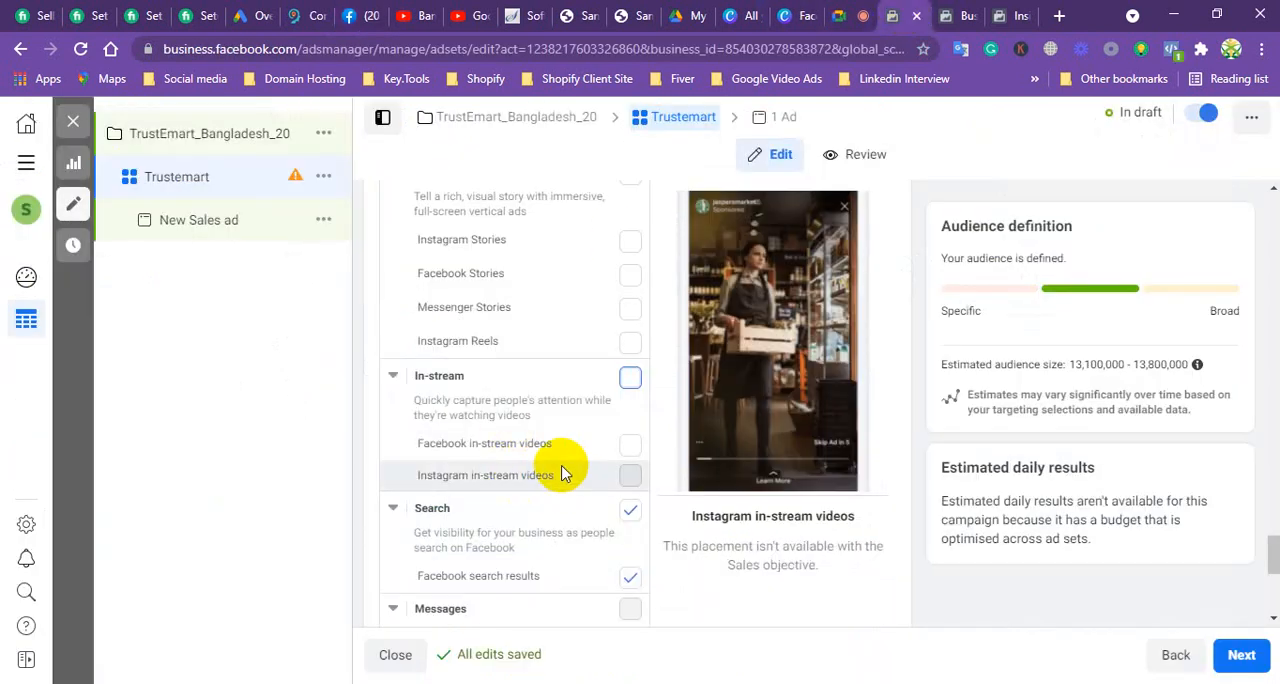
# Step: Exclude the Search and In-article groups from the ad set's placements
pyautogui.click(630, 511)
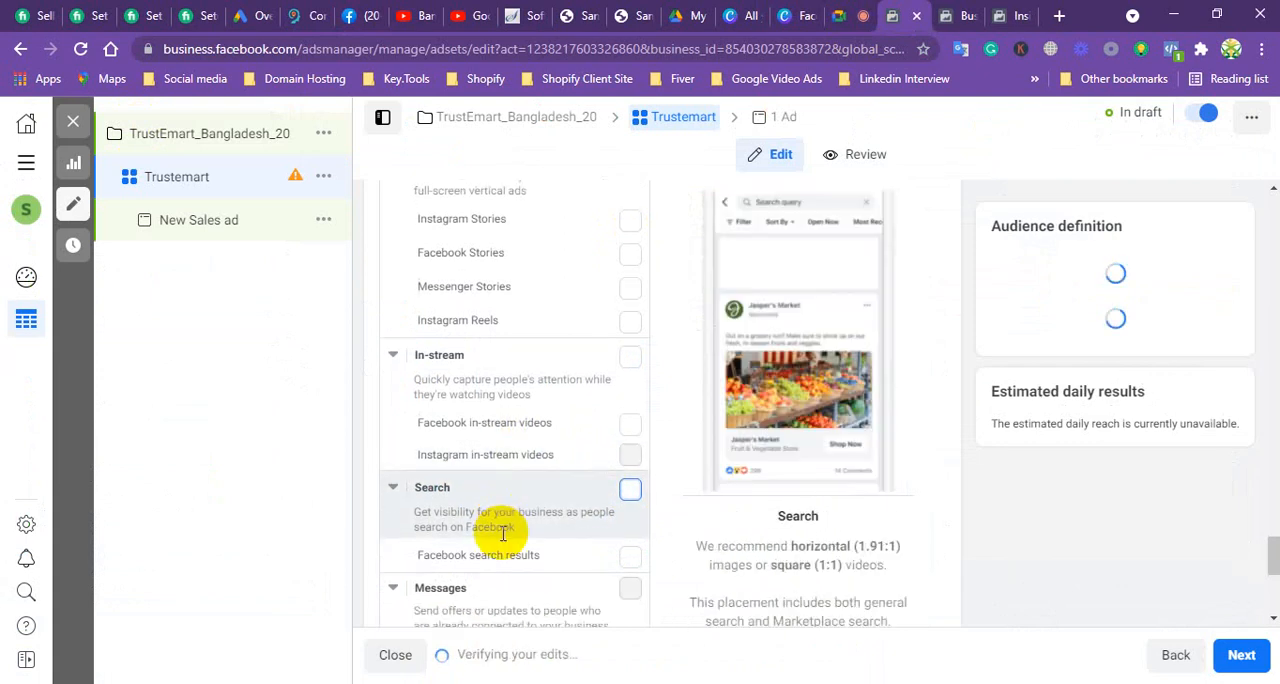
pyautogui.scroll(-2, 503, 534)
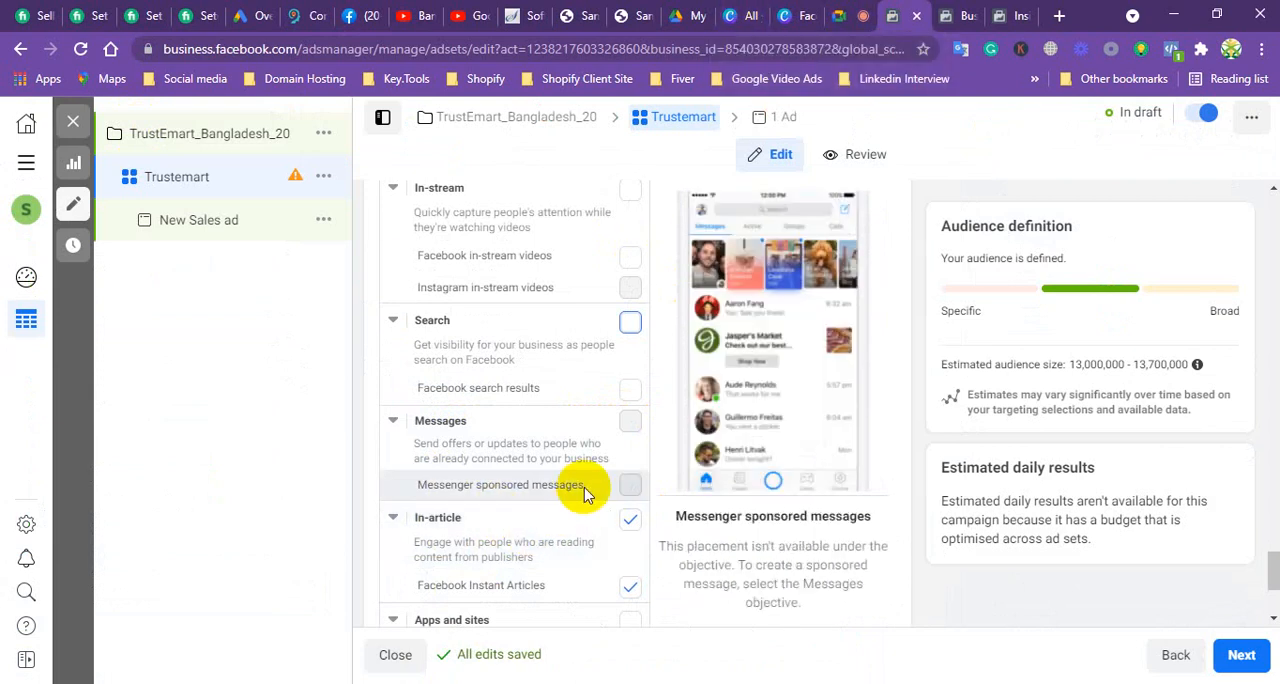
pyautogui.click(629, 585)
pyautogui.scroll(-1, 545, 530)
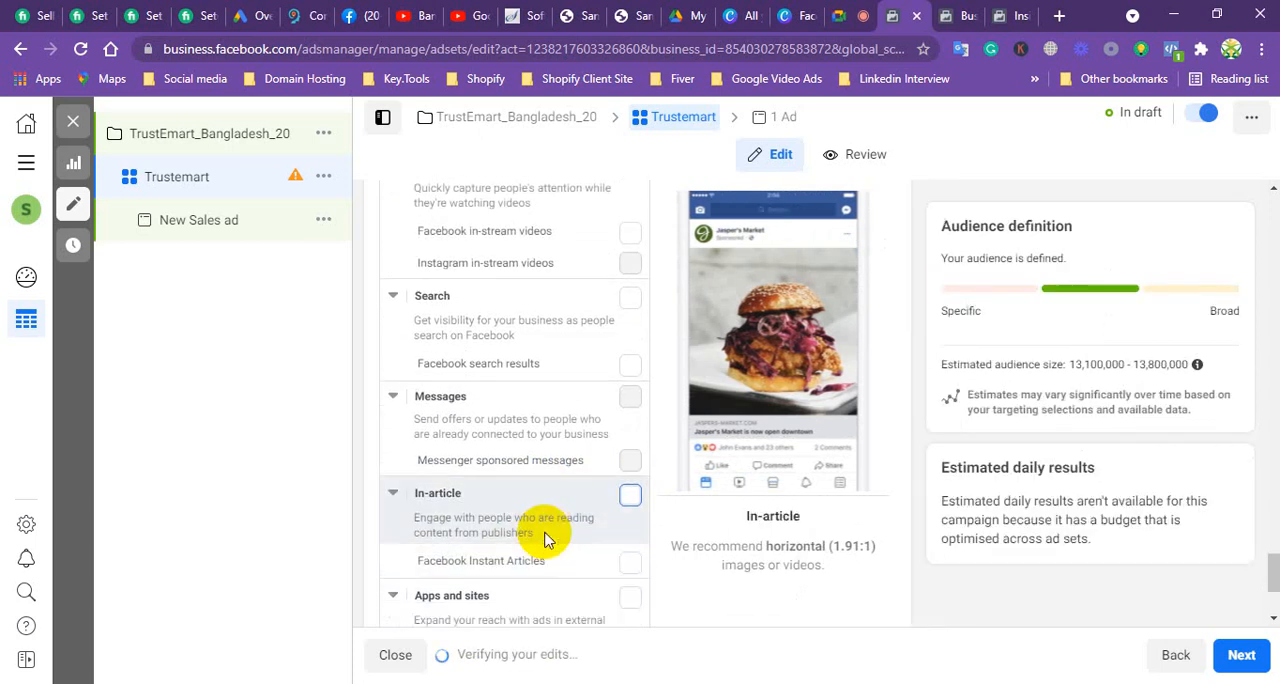
# Step: Reveal the additional placement options and set Specific mobile devices & operating systems to iOS devices only
pyautogui.scroll(-5, 545, 535)
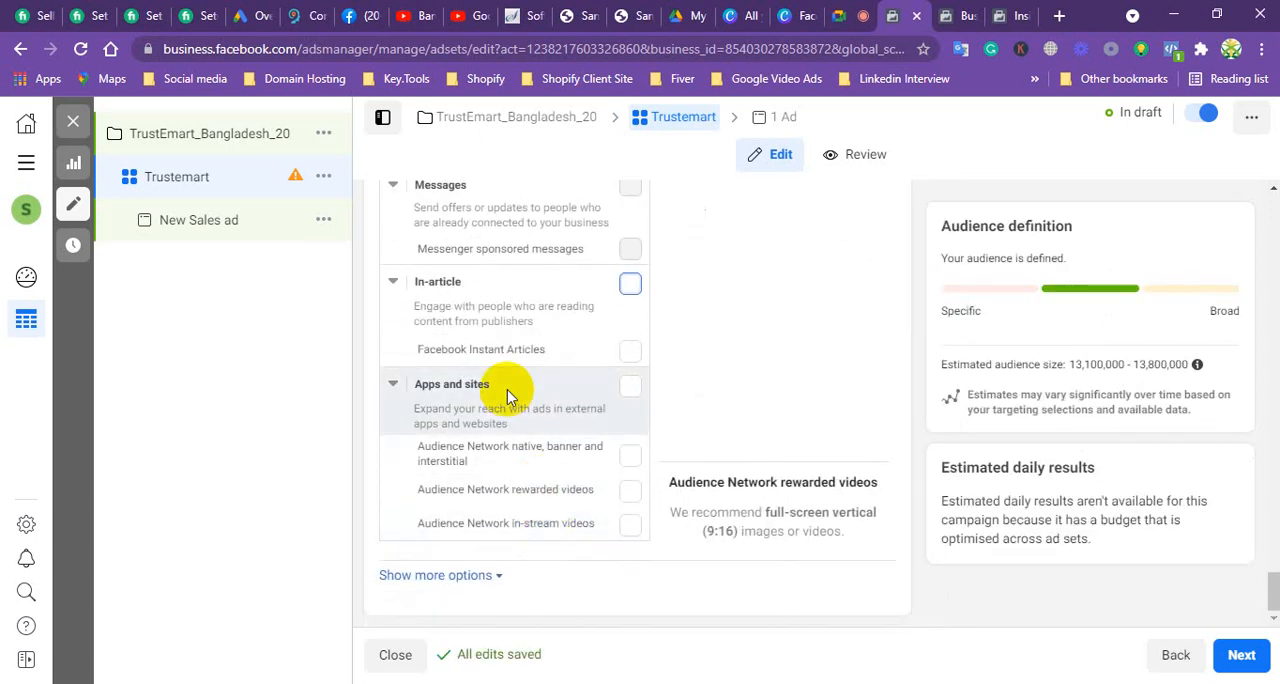
pyautogui.click(425, 579)
pyautogui.scroll(-3, 515, 482)
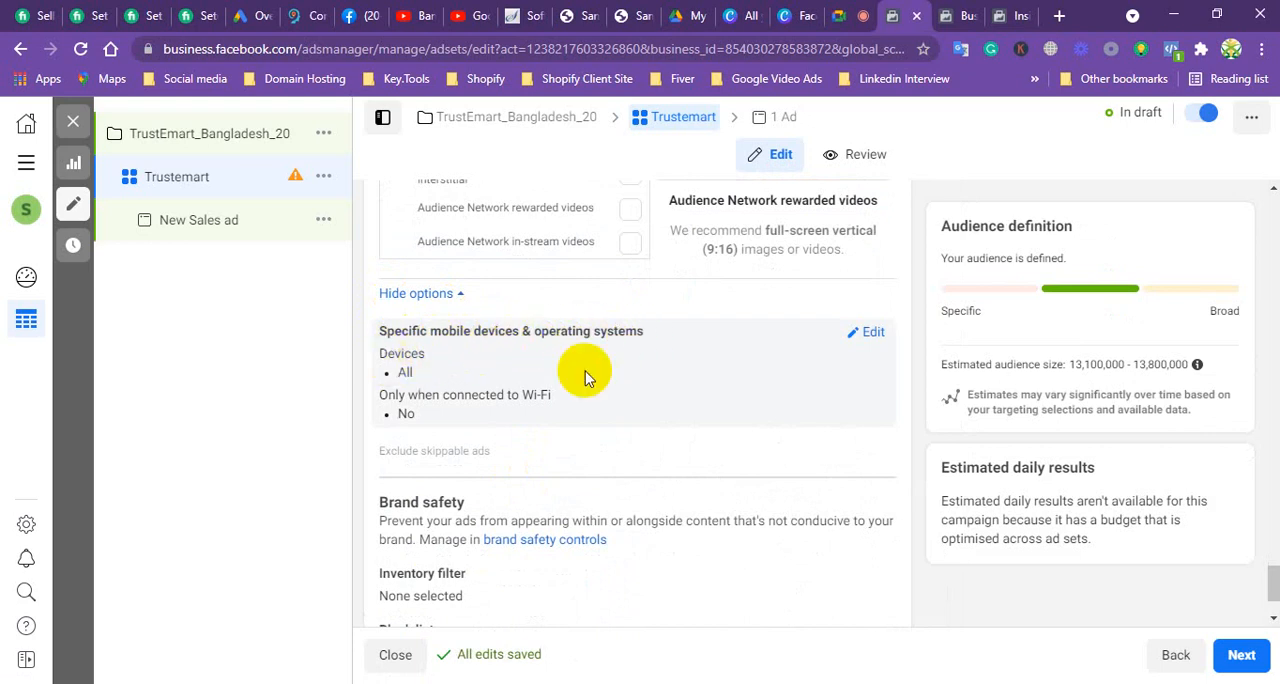
pyautogui.click(873, 334)
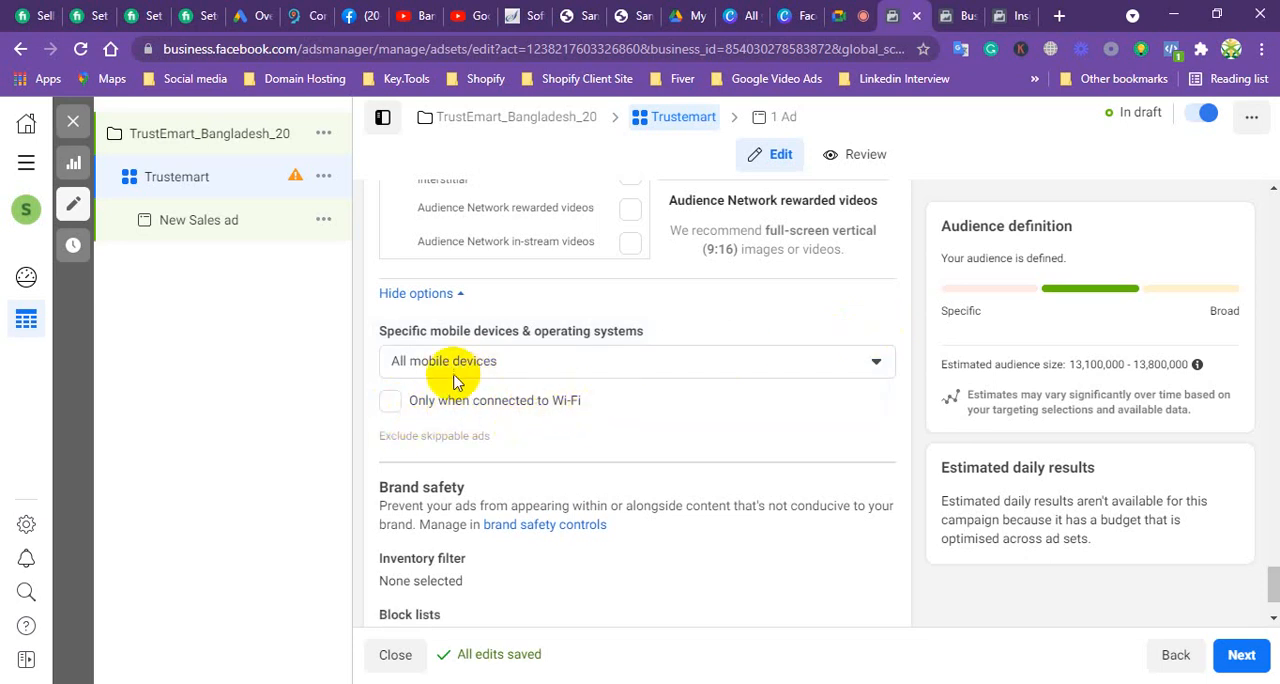
pyautogui.click(531, 368)
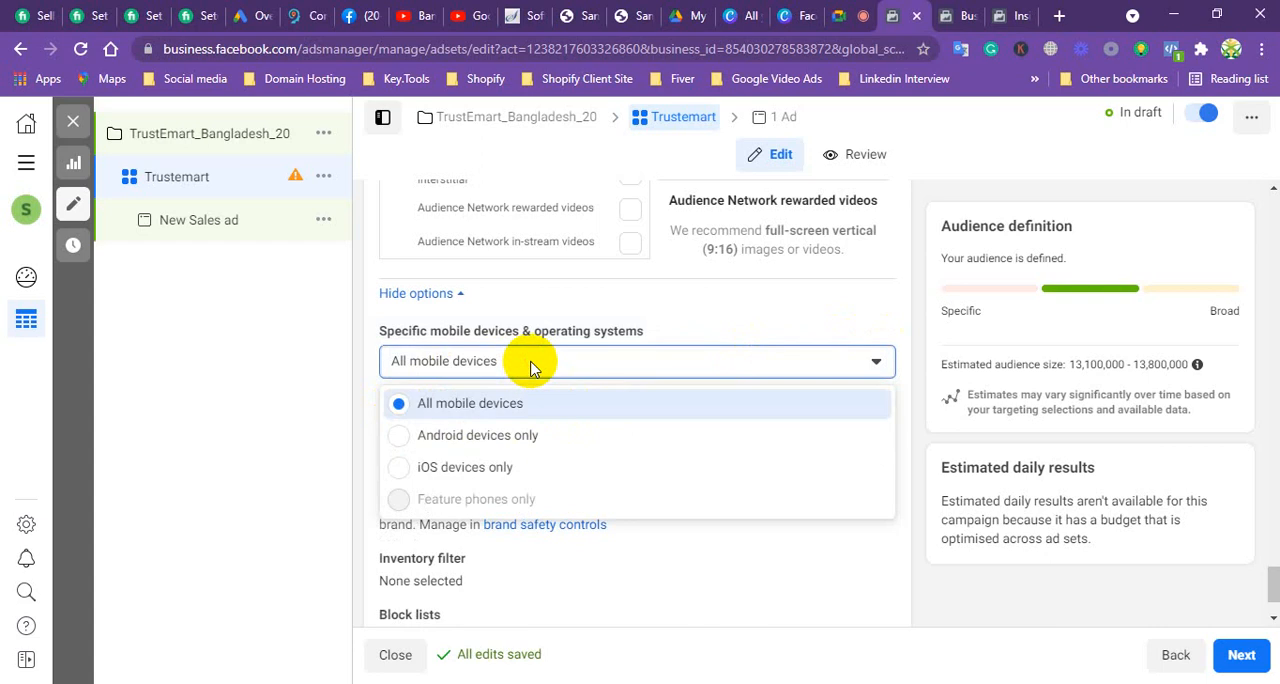
pyautogui.click(531, 368)
pyautogui.click(531, 368)
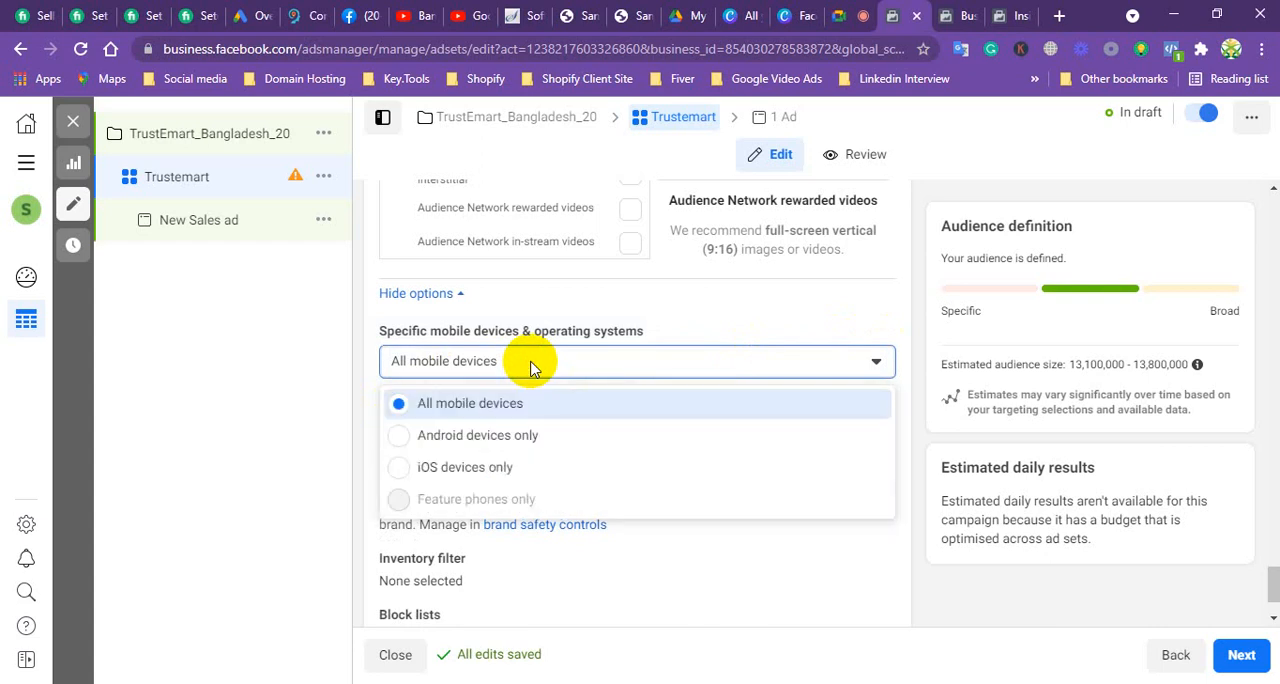
pyautogui.click(399, 468)
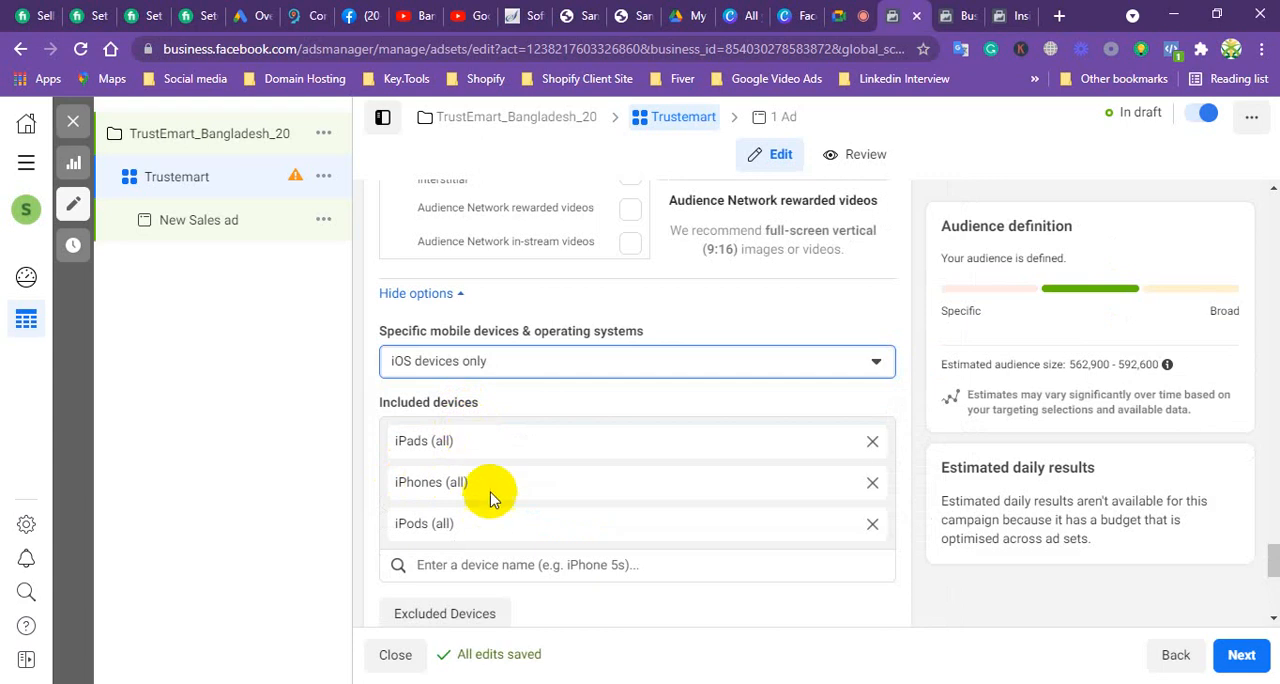
# Step: Review the included iOS devices, the OS version settings and the available mobile device choices
pyautogui.scroll(-2, 489, 498)
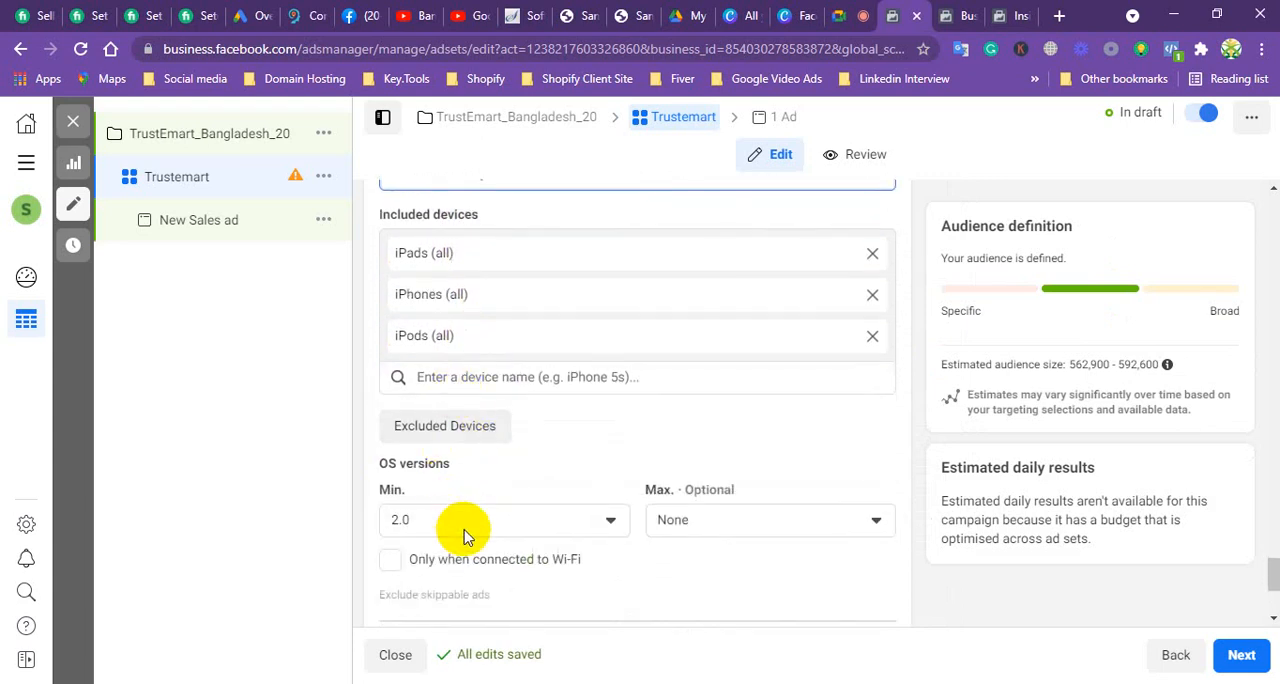
pyautogui.scroll(3, 466, 531)
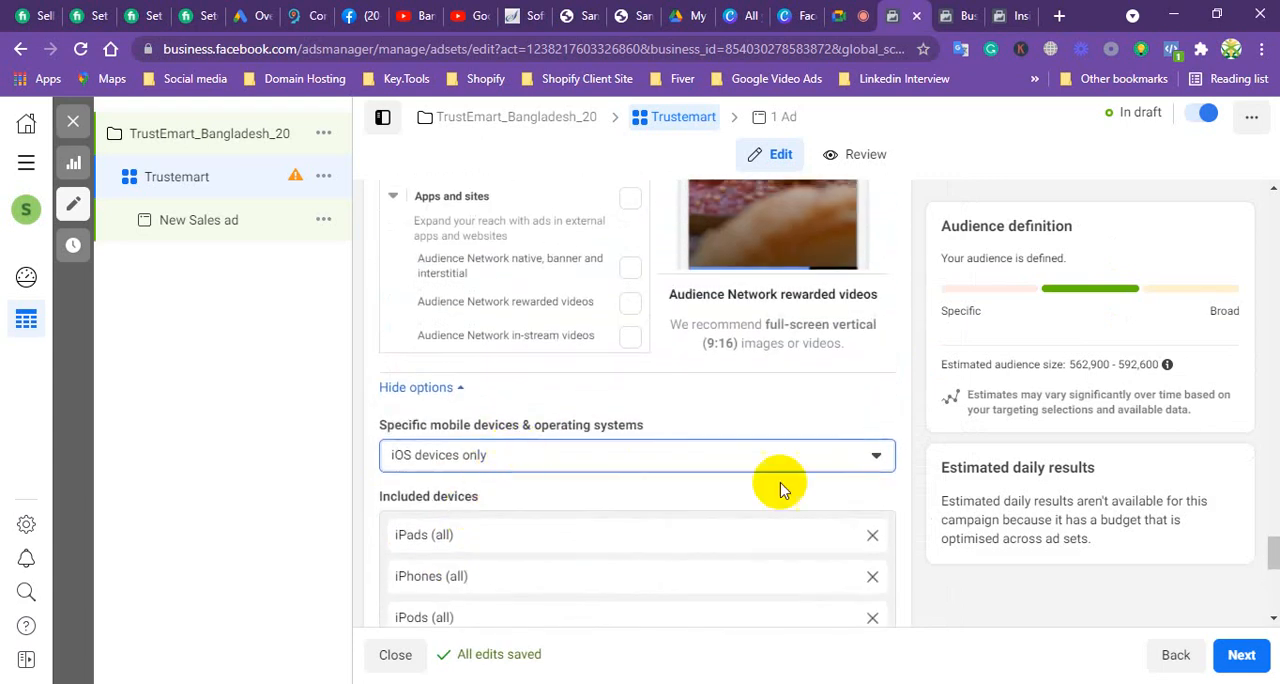
pyautogui.click(866, 460)
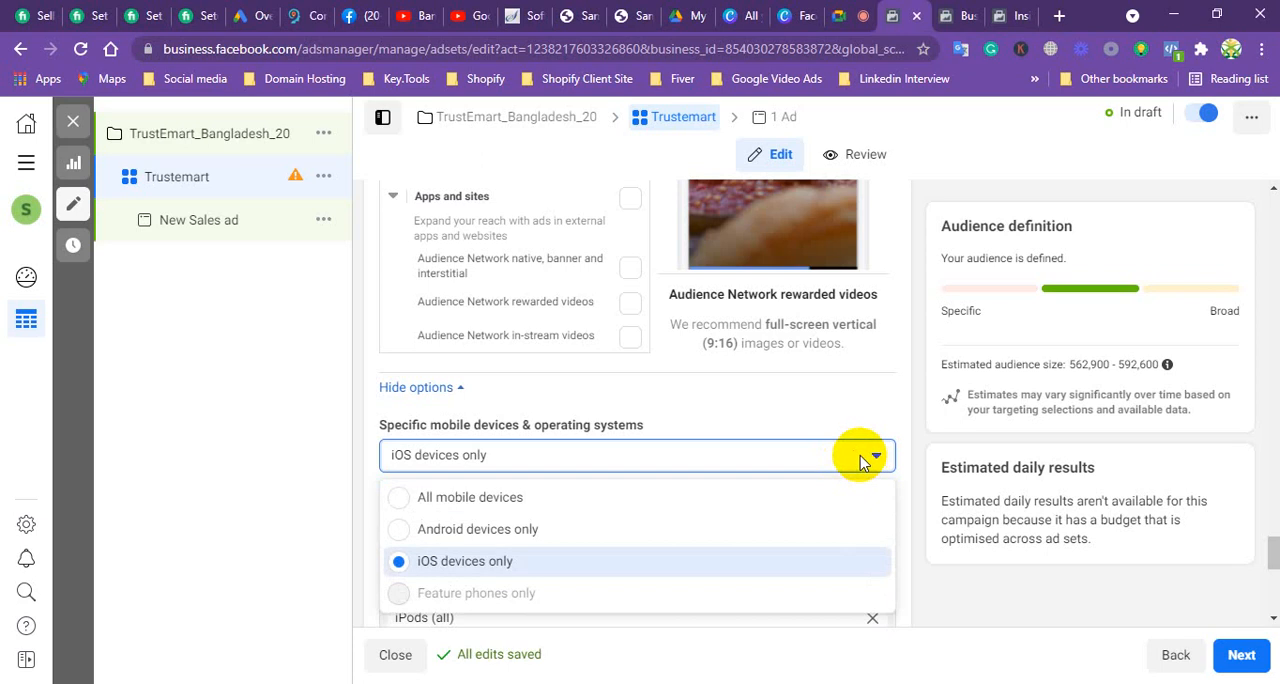
pyautogui.click(830, 455)
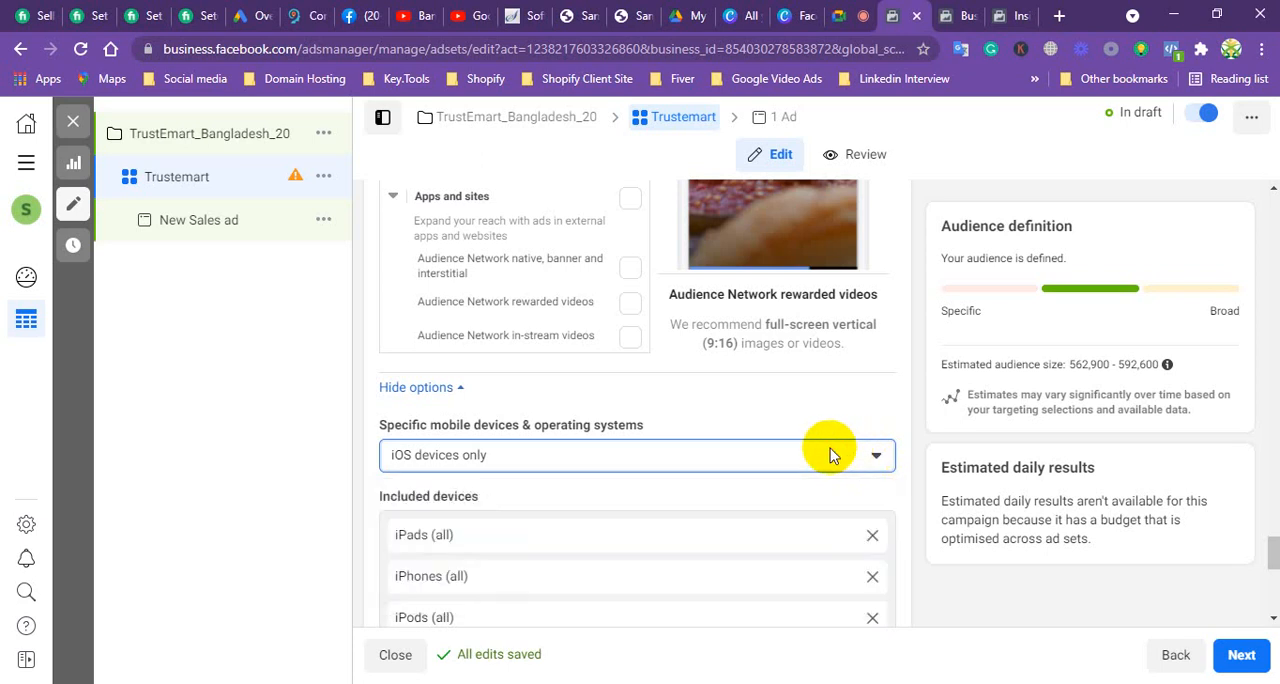
# Step: Set the ad set's Specific mobile devices & operating systems option to All mobile devices
pyautogui.click(568, 458)
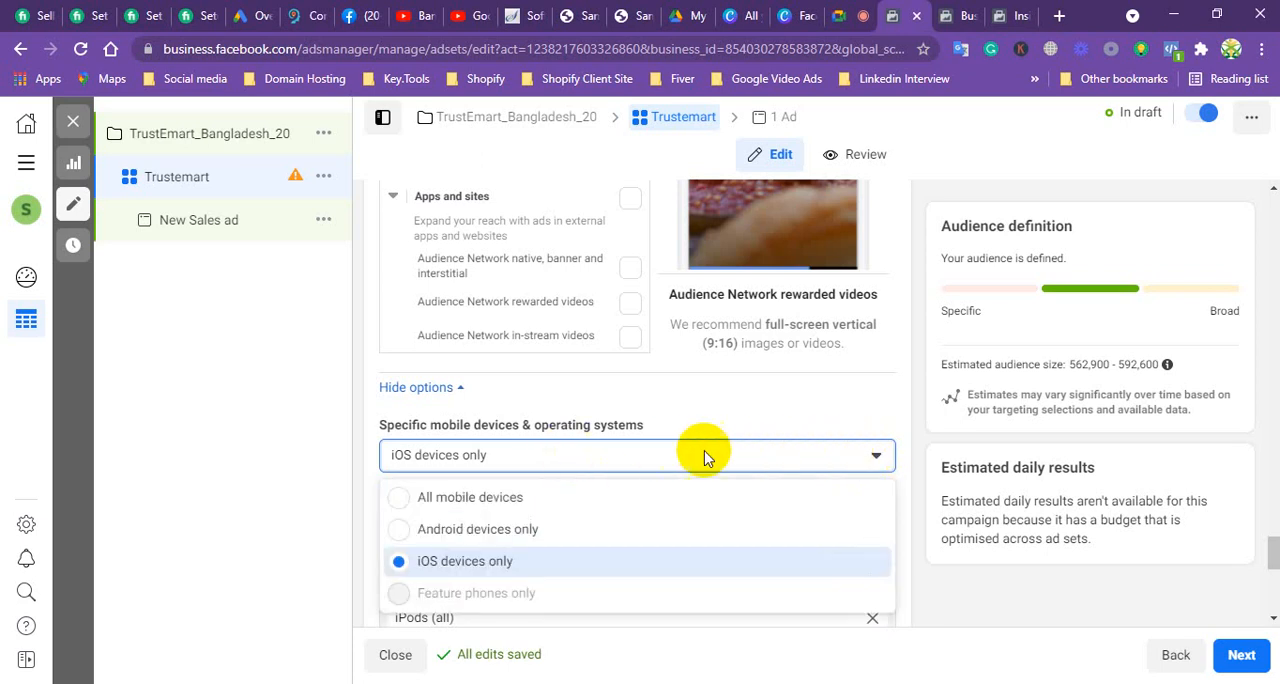
pyautogui.click(441, 500)
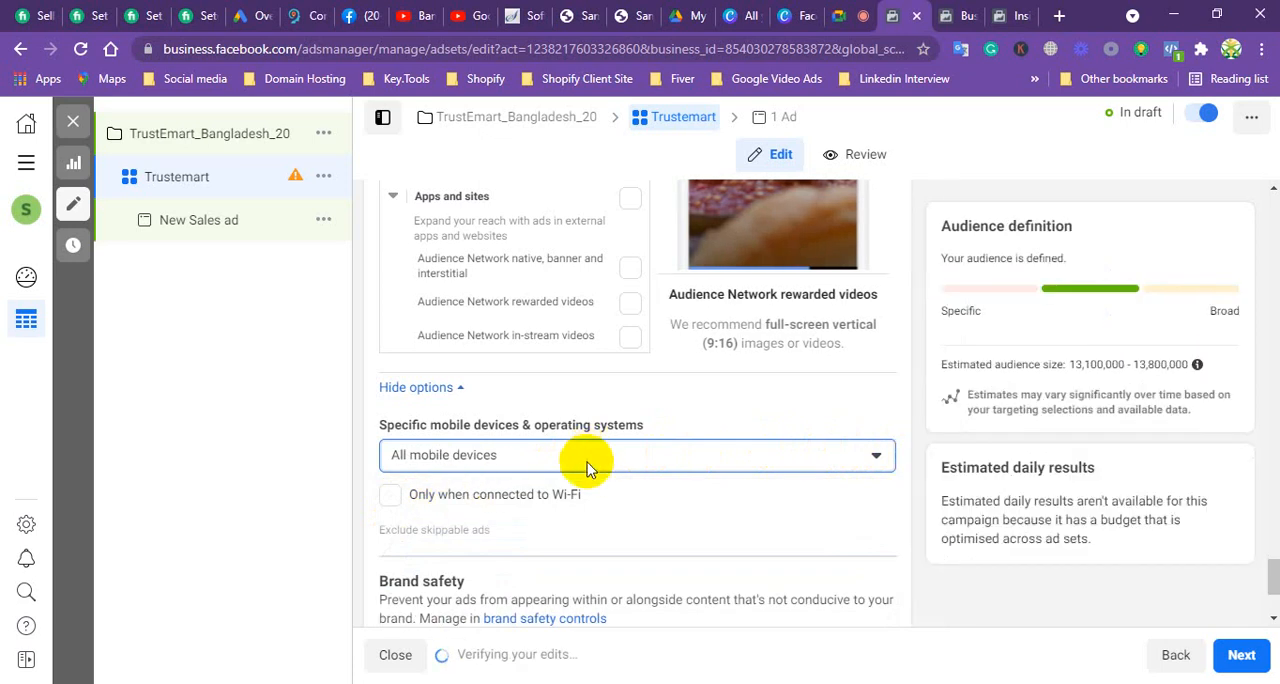
pyautogui.scroll(-2, 587, 468)
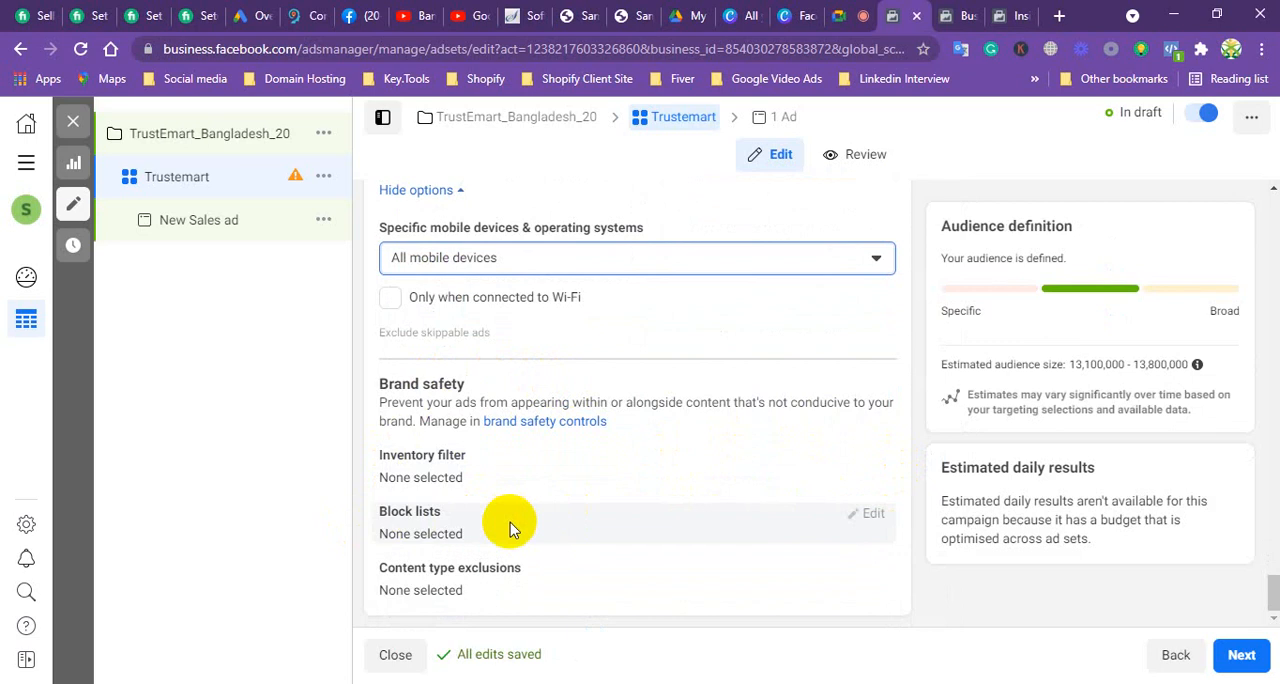
# Step: Continue to the New Sales ad, check the ad set's recommendation, and return to the Trustemart ad set
pyautogui.click(1241, 655)
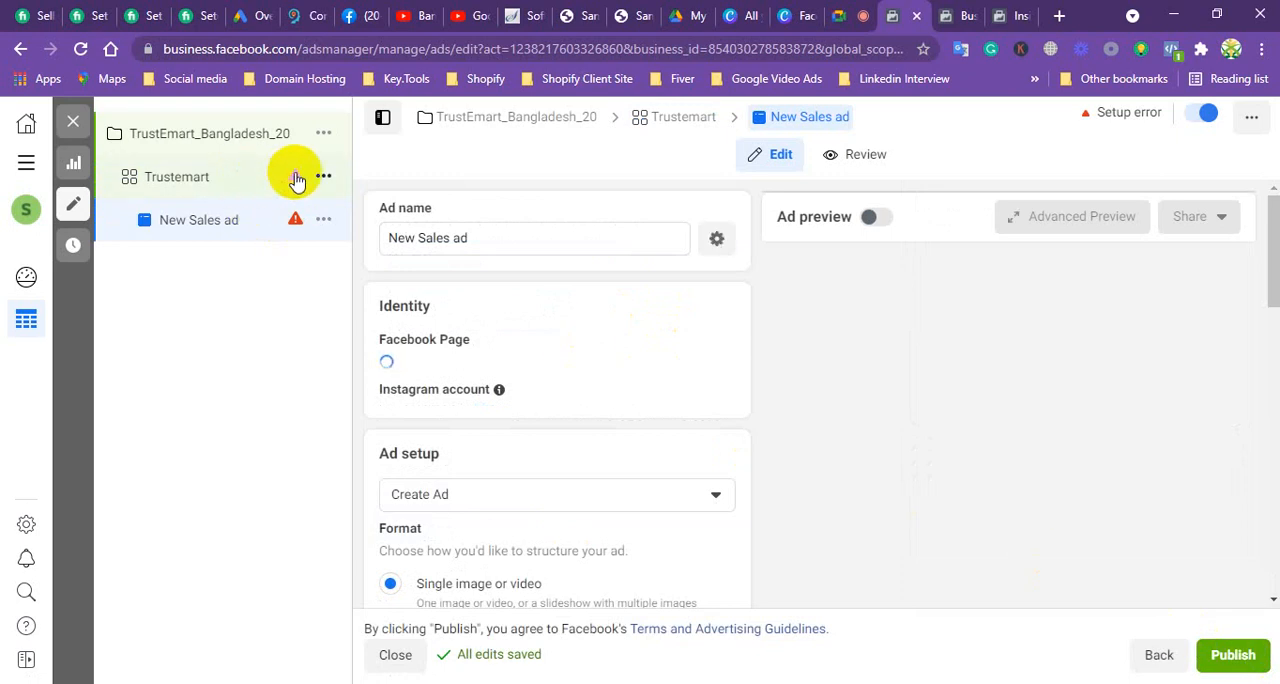
pyautogui.moveTo(299, 181)
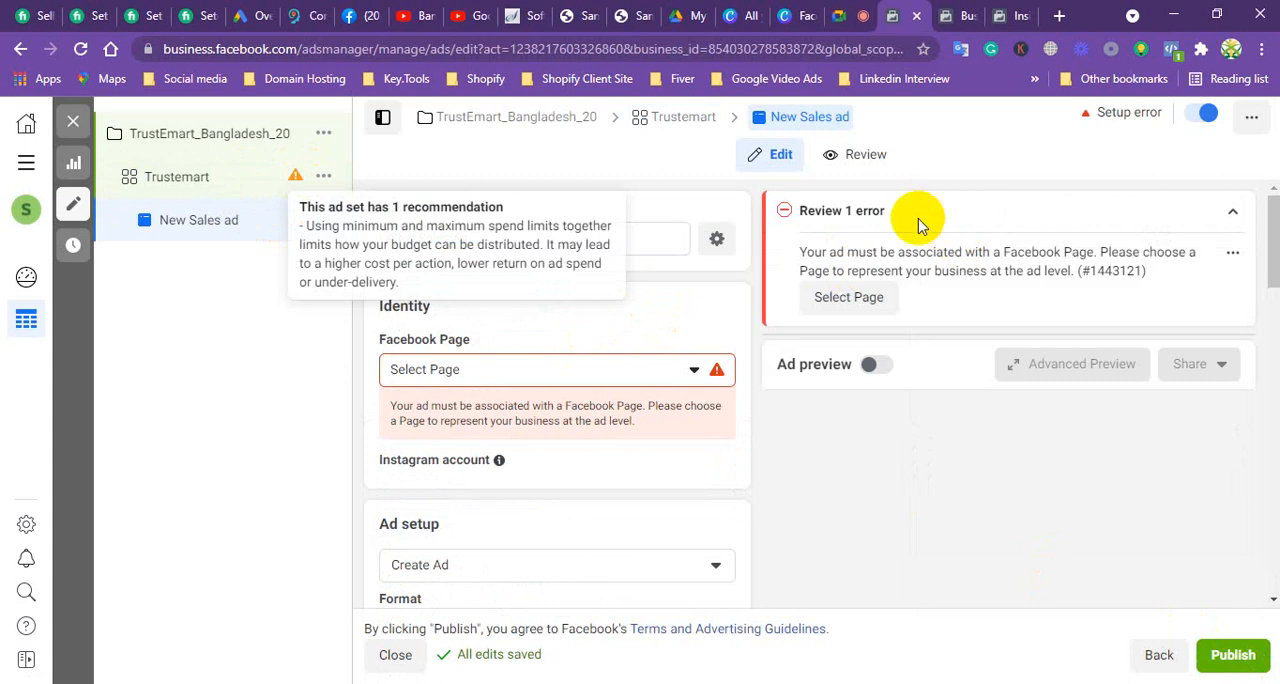
pyautogui.click(1216, 15)
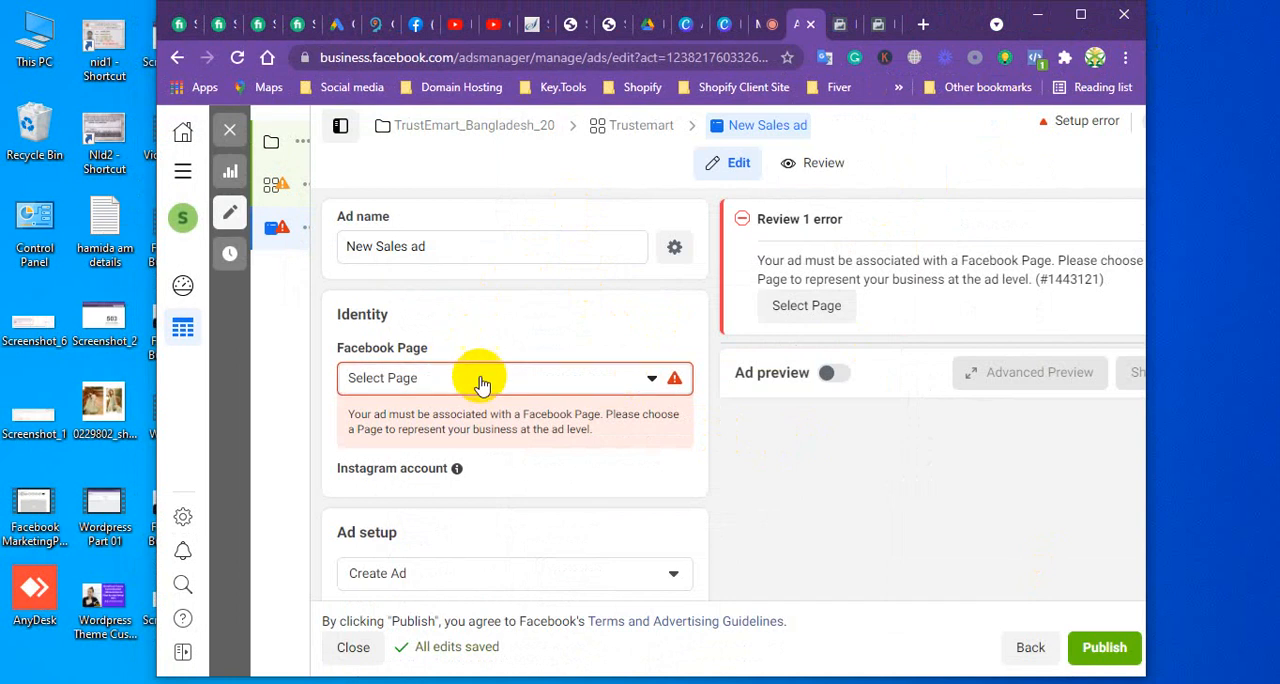
pyautogui.click(280, 185)
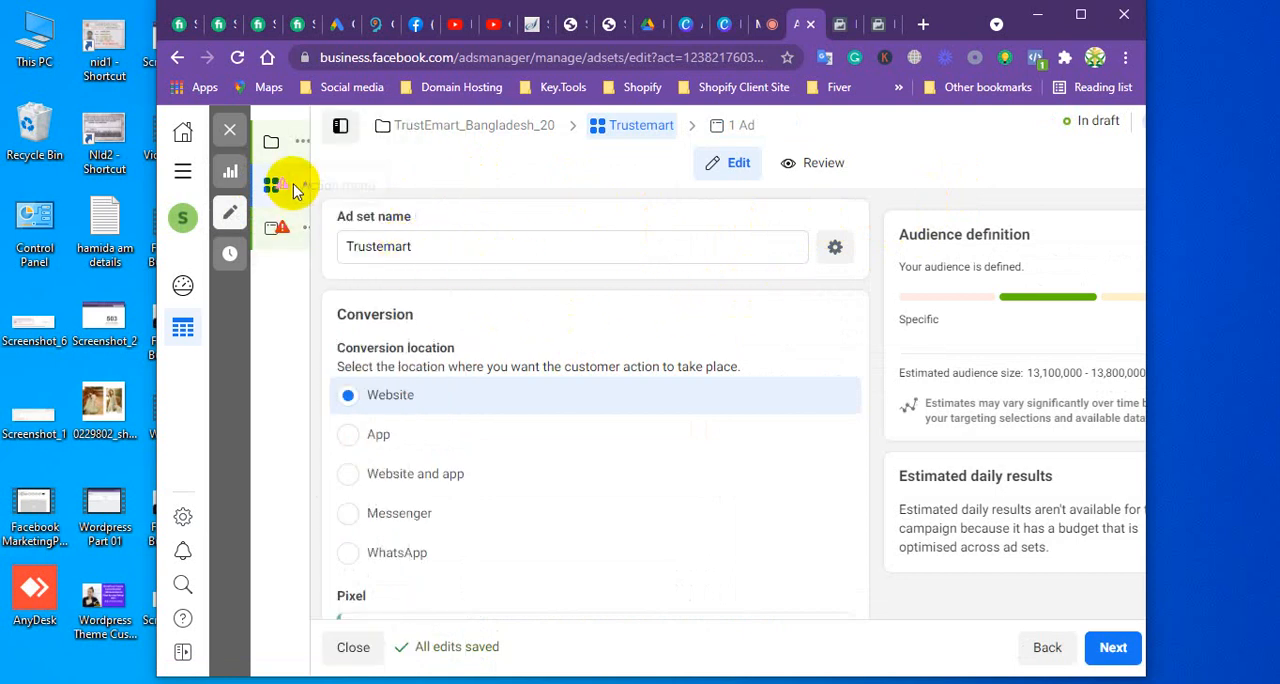
pyautogui.click(1080, 14)
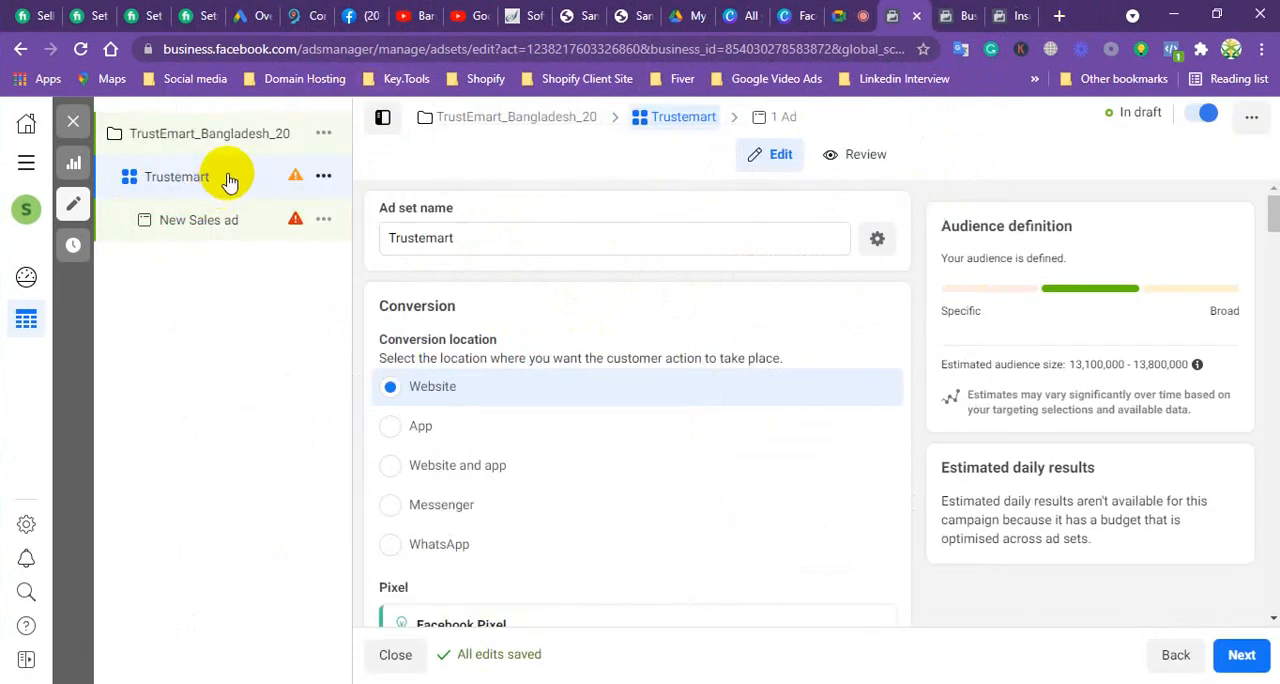
pyautogui.moveTo(305, 182)
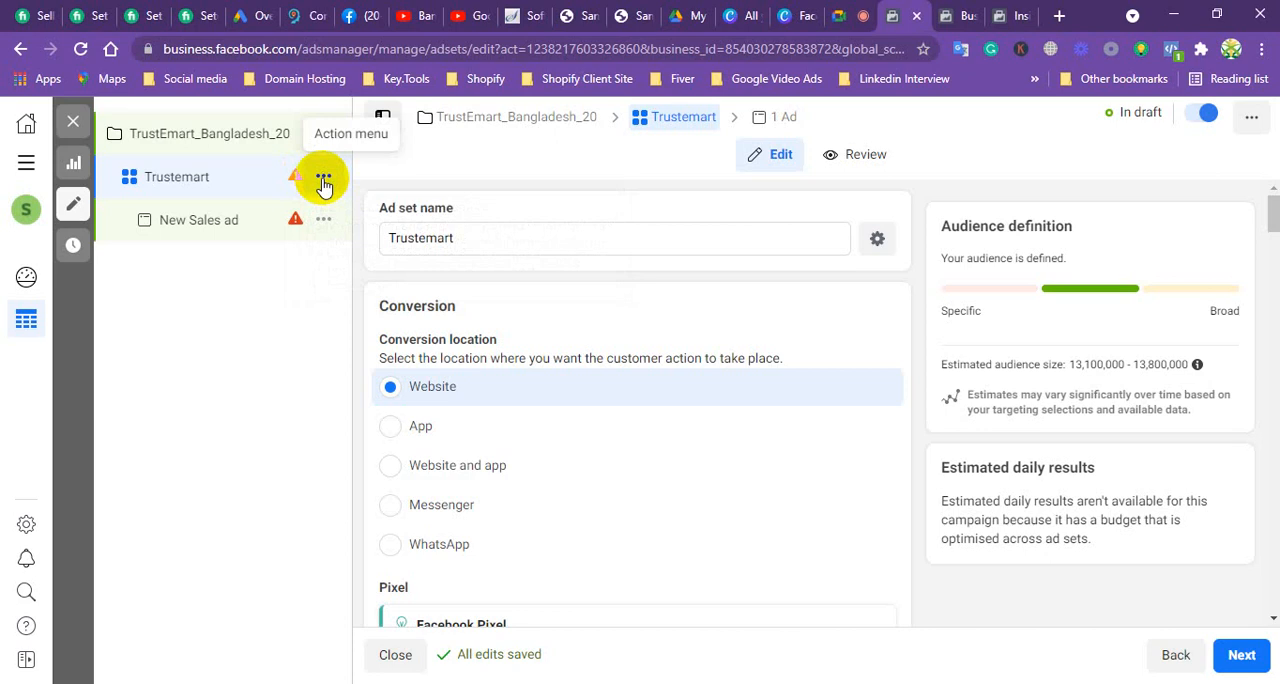
# Step: Go back to the TrustEmart_Bangladesh_20 campaign and review its budget type choices, bid strategy and ad scheduling
pyautogui.click(1172, 657)
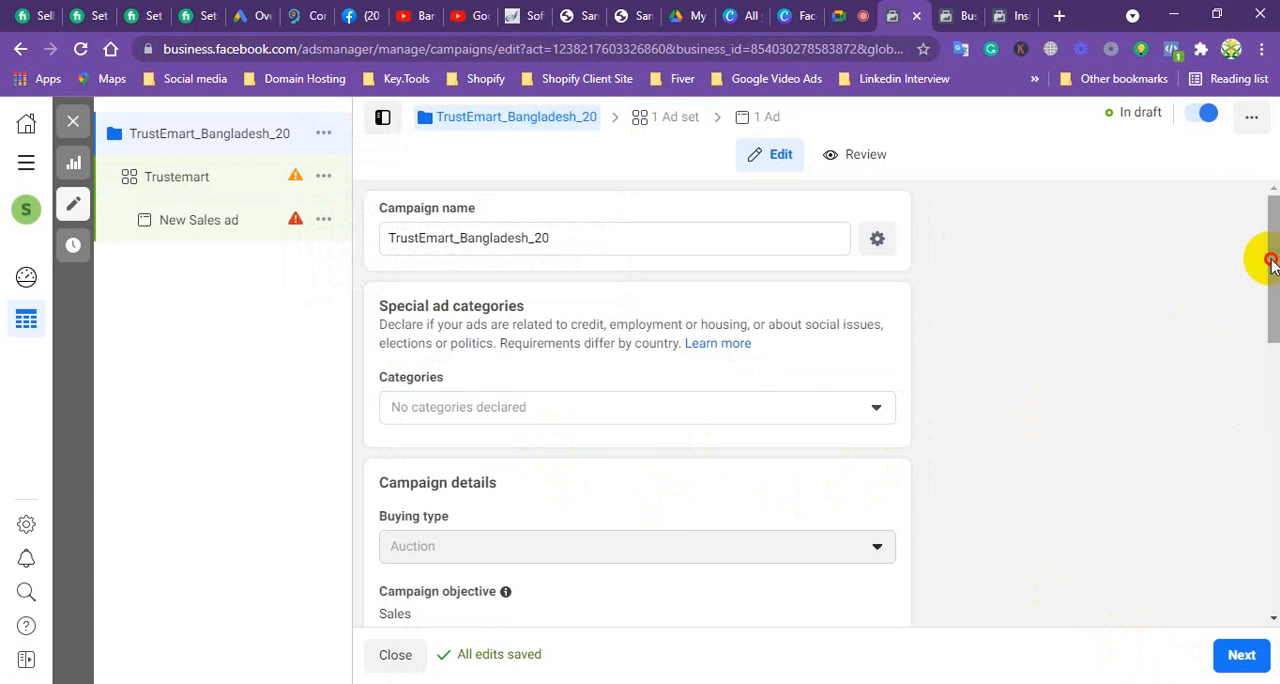
pyautogui.moveTo(1265, 277); pyautogui.dragTo(1171, 532)
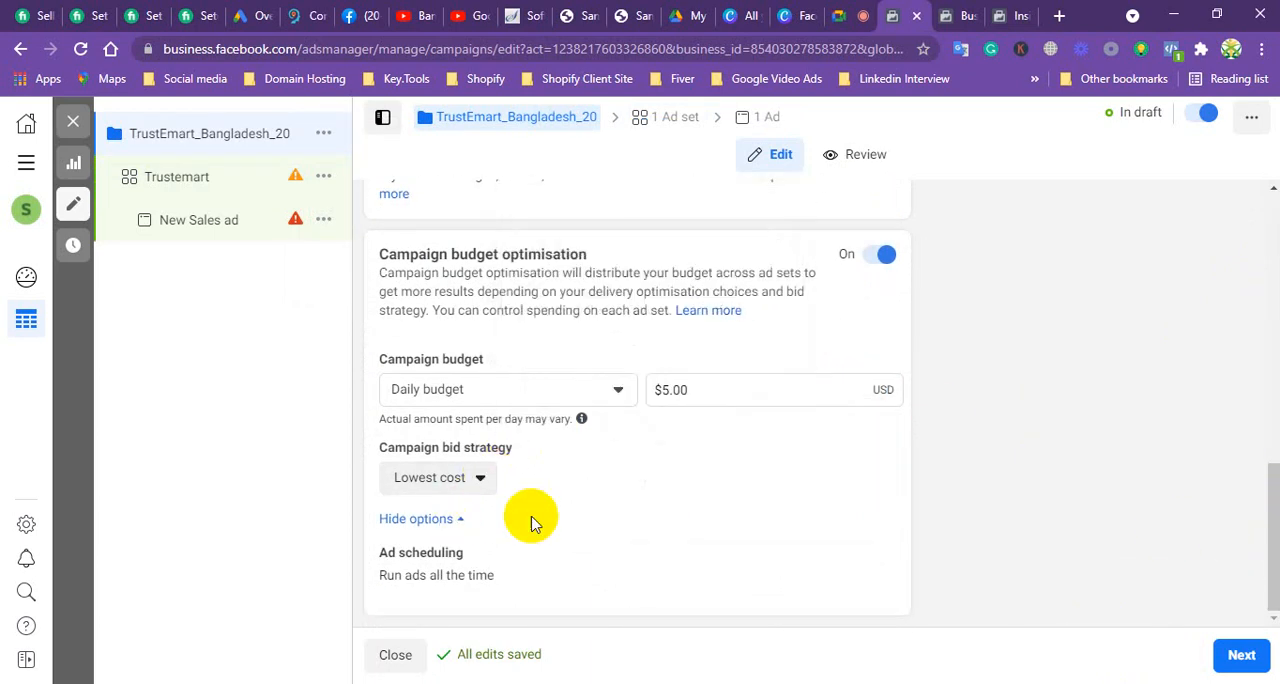
pyautogui.click(503, 390)
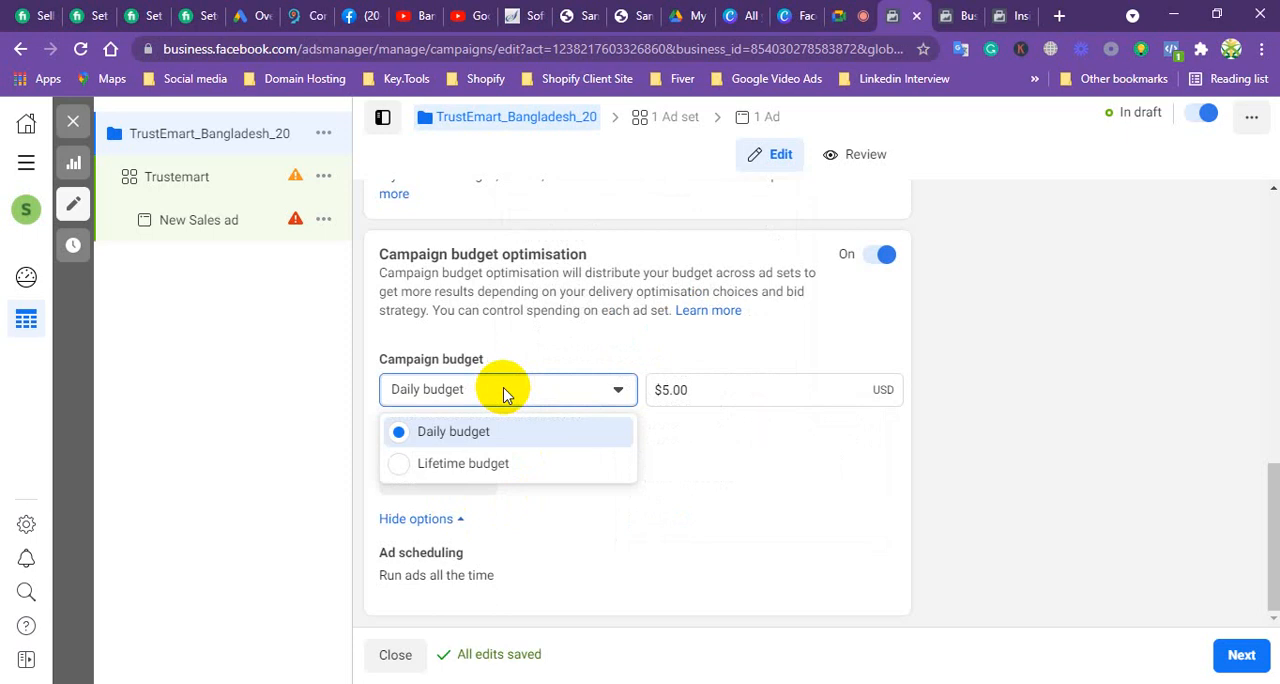
pyautogui.press('Escape')
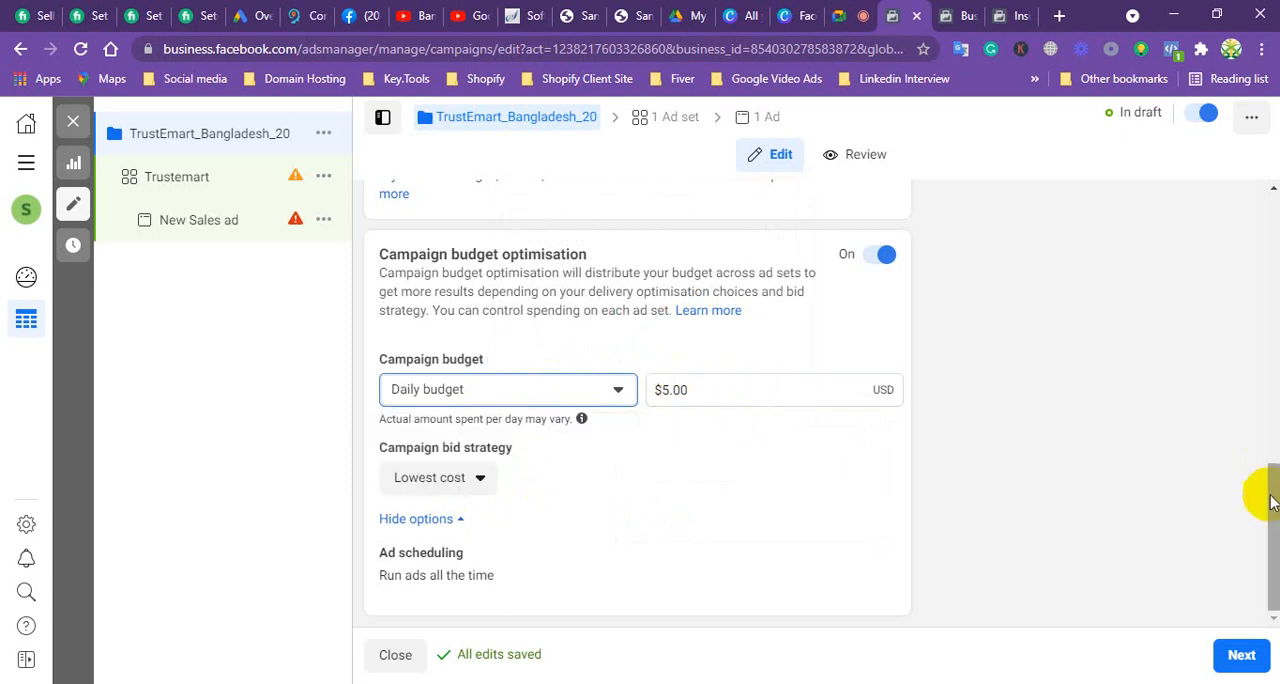
pyautogui.moveTo(1272, 502); pyautogui.dragTo(1271, 538)
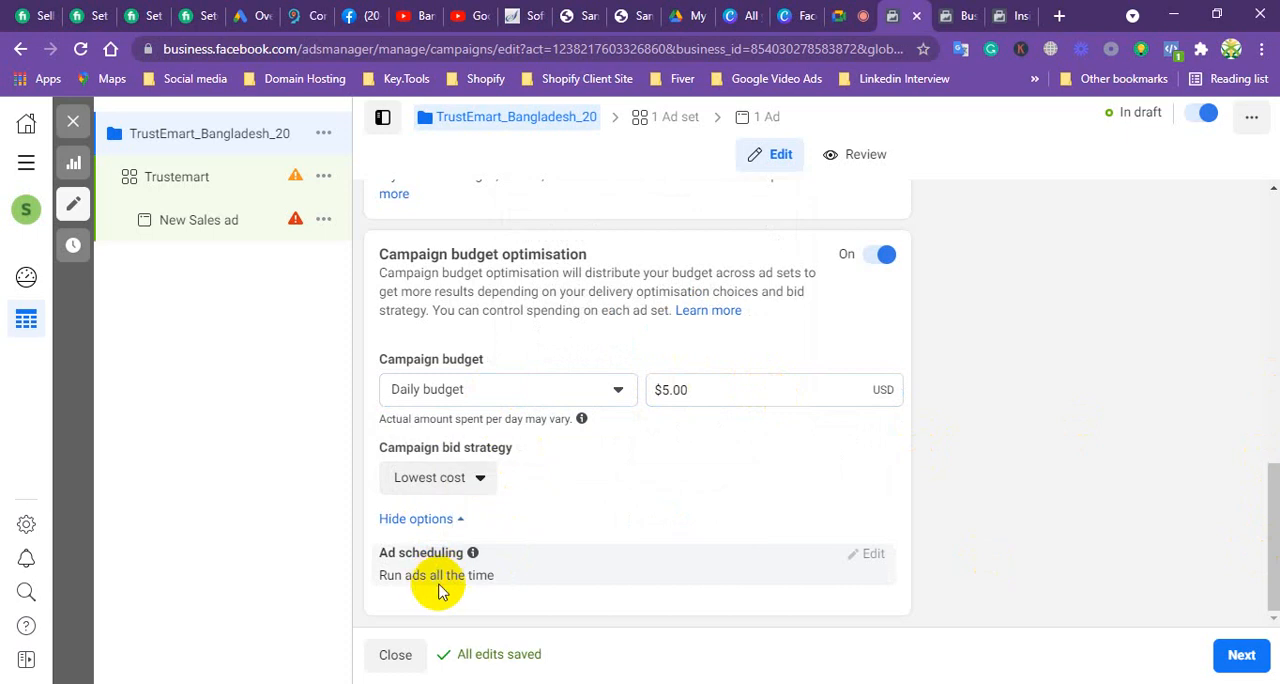
# Step: Remove the campaign spending limit from the campaign details and check the ad set's recommendation again
pyautogui.scroll(5, 645, 545)
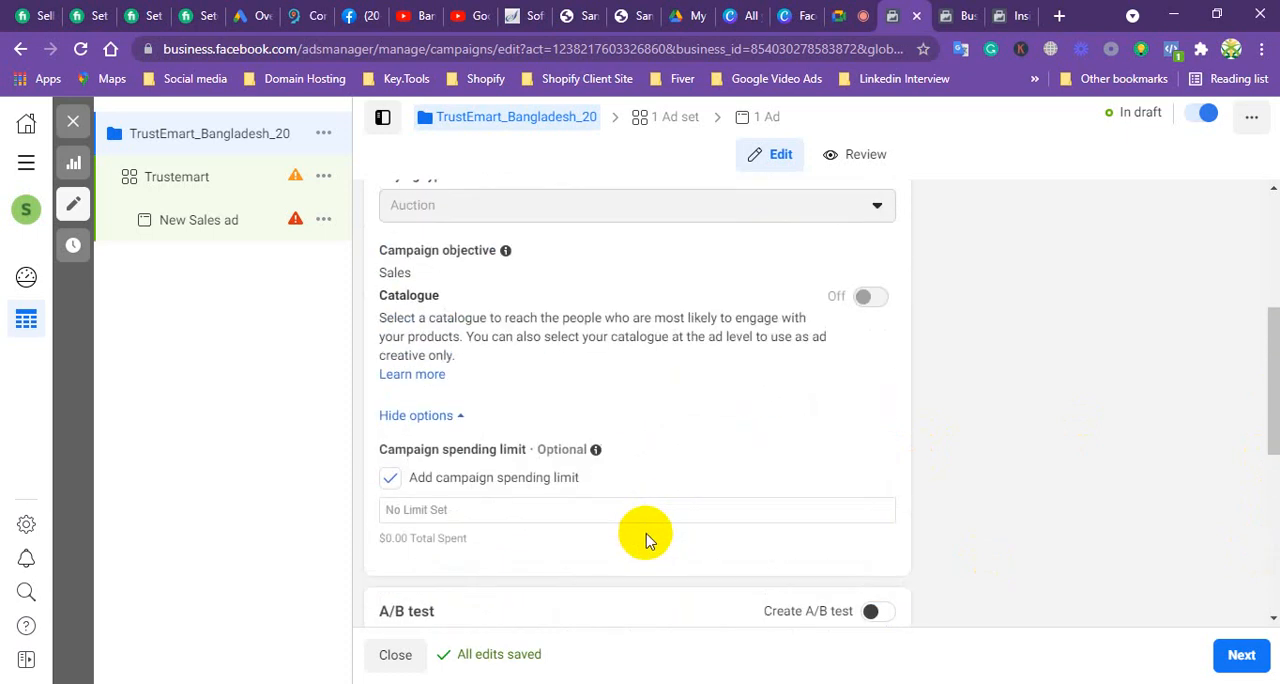
pyautogui.click(390, 479)
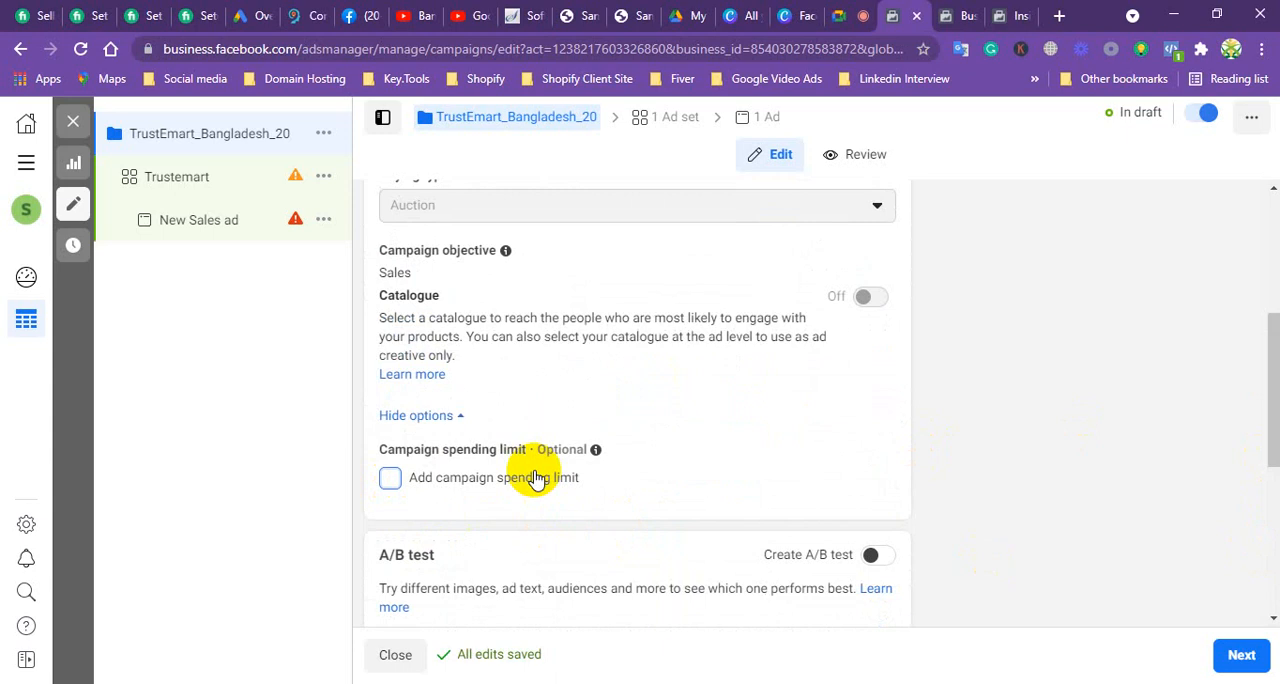
pyautogui.scroll(1, 536, 478)
pyautogui.scroll(2, 534, 477)
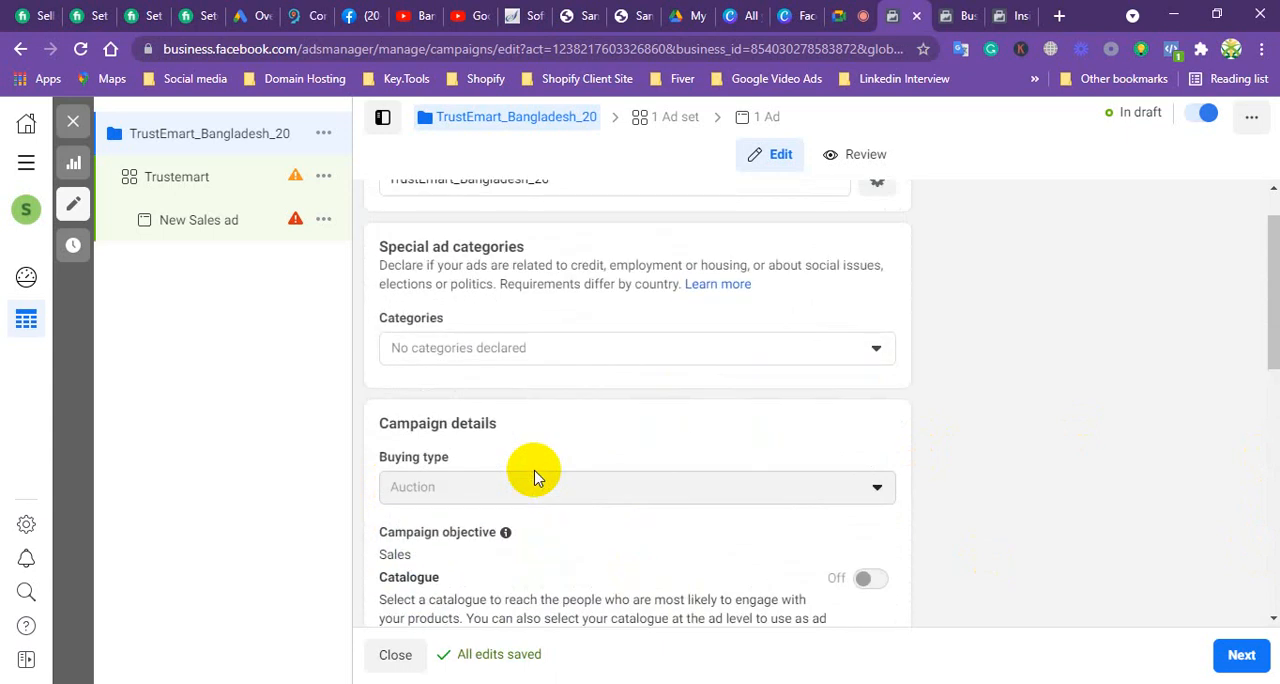
pyautogui.scroll(1, 534, 477)
pyautogui.scroll(-1, 531, 471)
pyautogui.scroll(1, 534, 470)
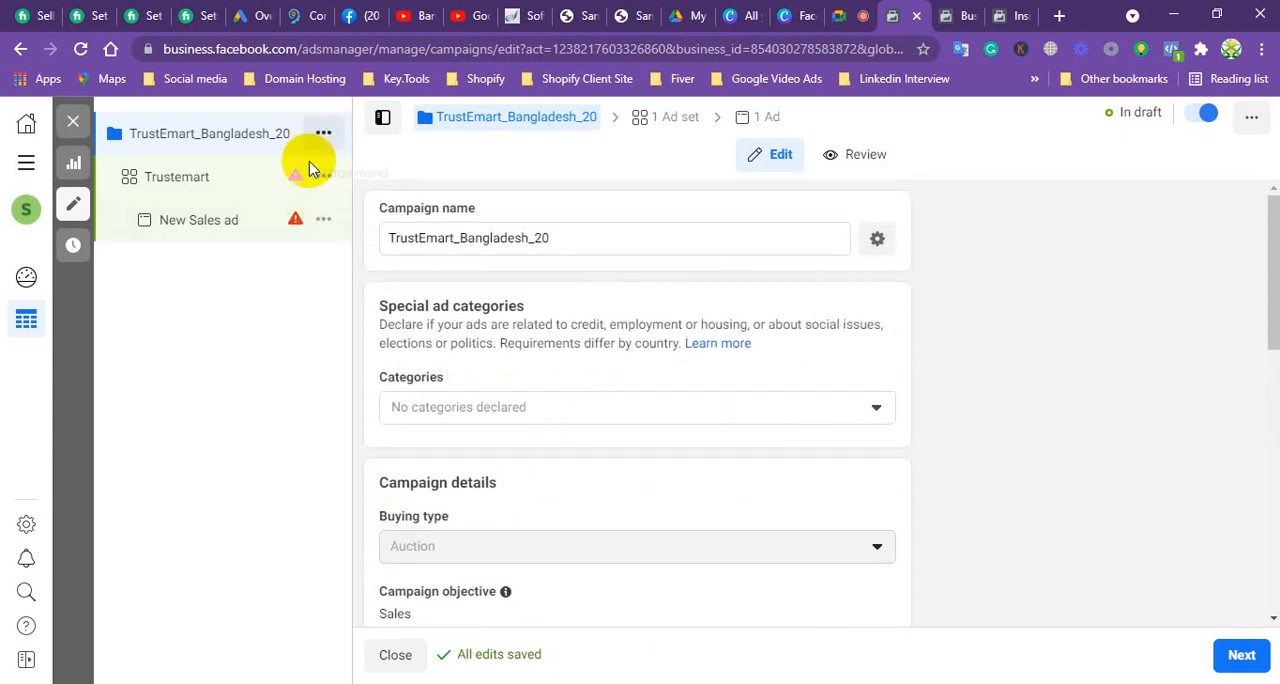
pyautogui.moveTo(294, 180)
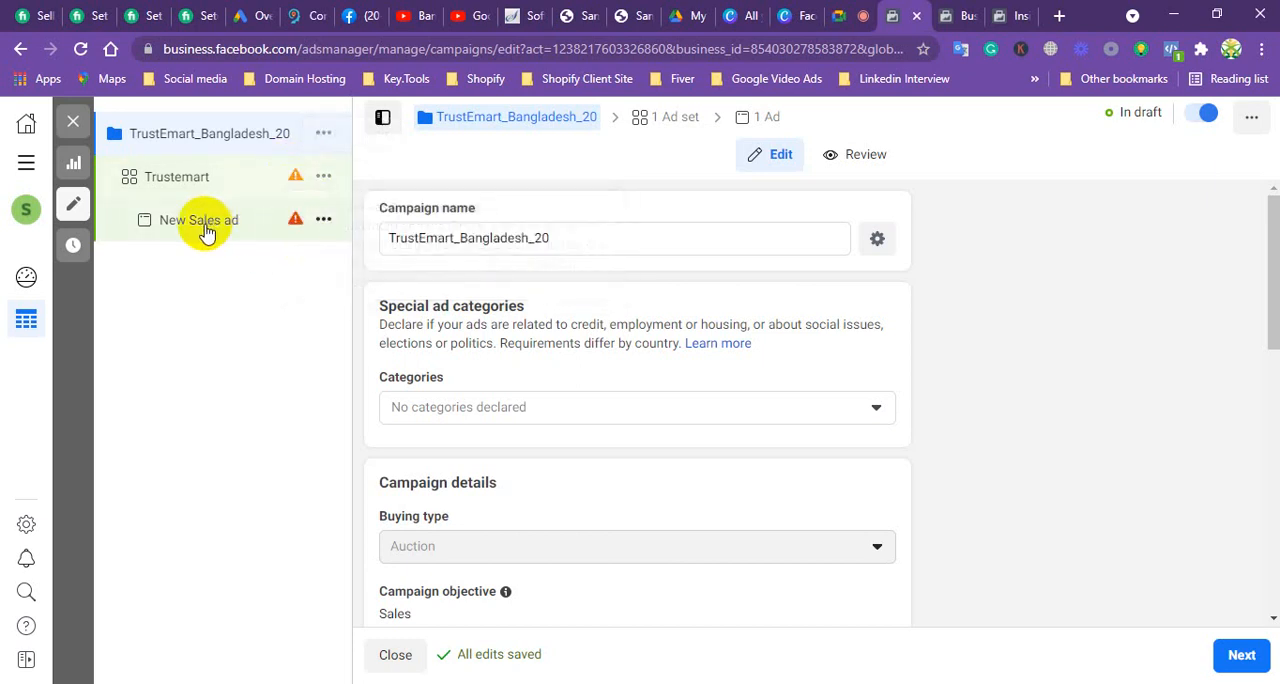
# Step: In the Trustemart ad set's spend limits, set the daily minimum to $50.00 and the daily maximum to $10.00
pyautogui.click(1243, 655)
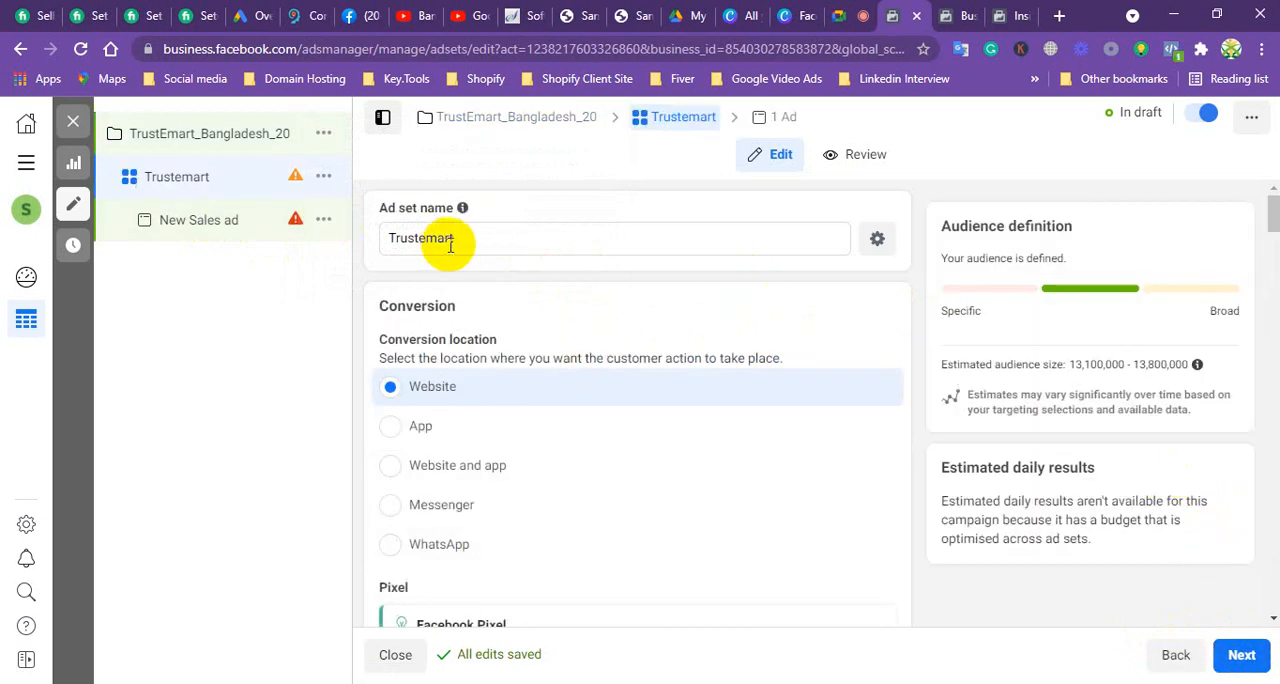
pyautogui.click(799, 239)
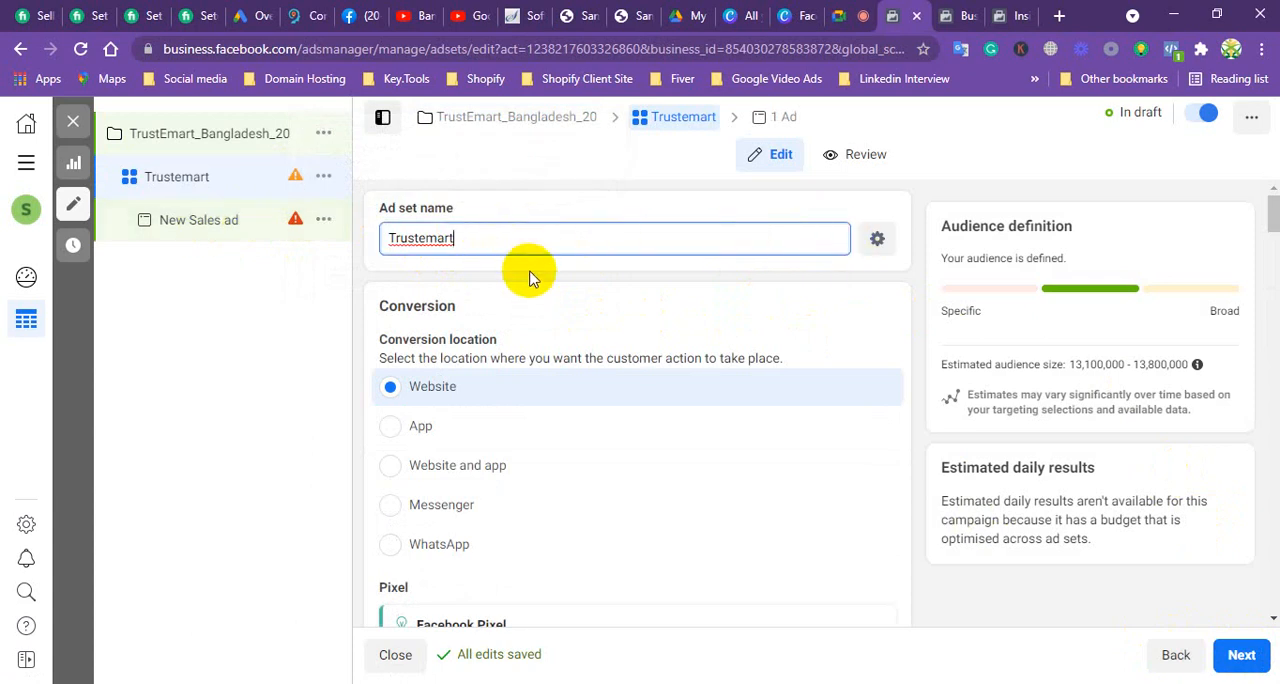
pyautogui.scroll(-3, 605, 360)
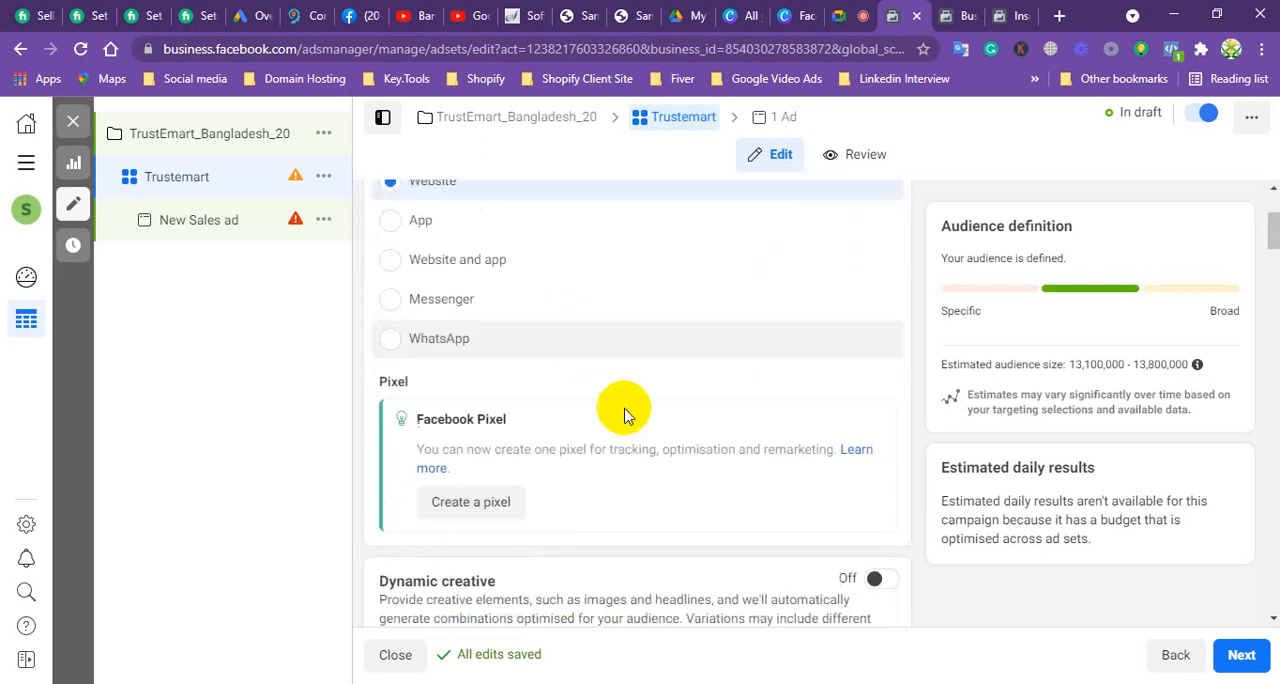
pyautogui.scroll(-6, 803, 527)
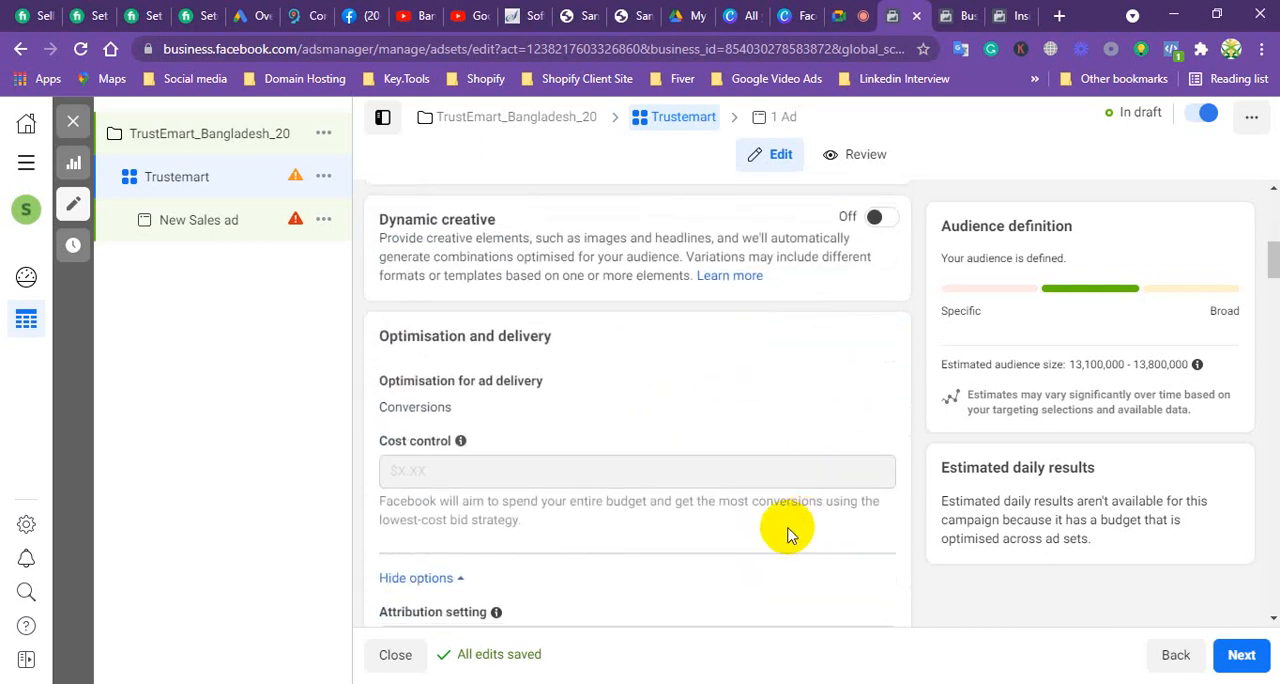
pyautogui.scroll(-6, 755, 527)
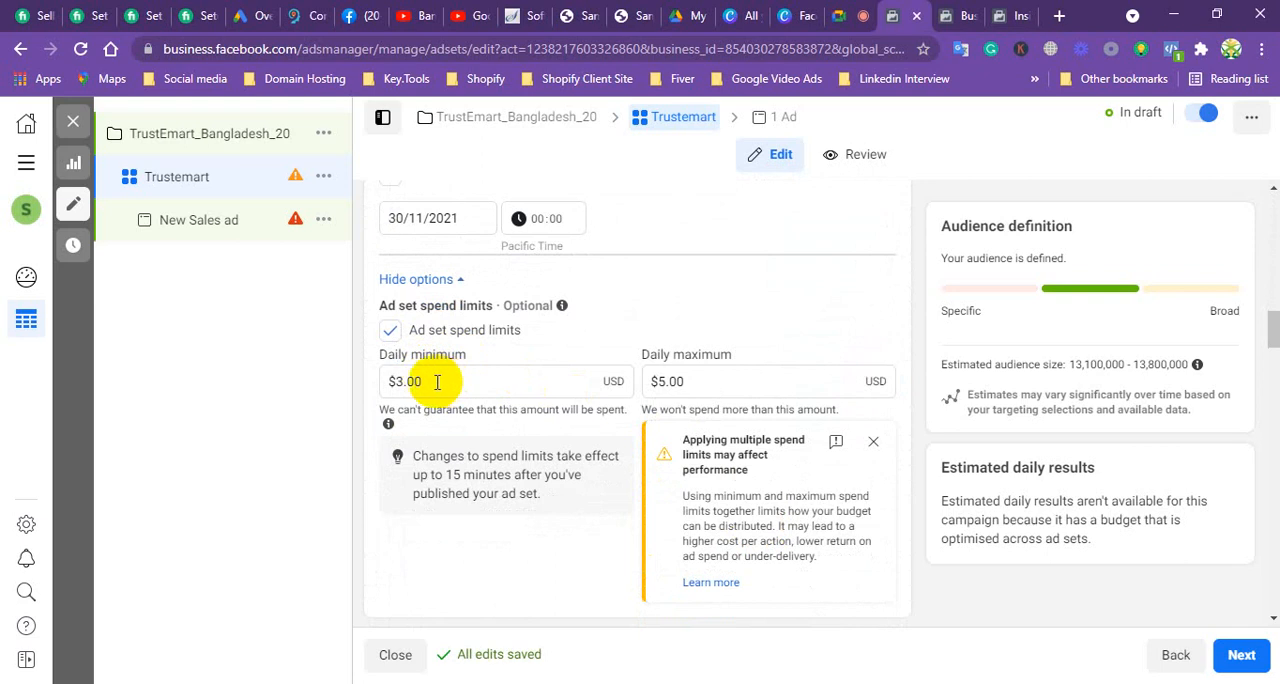
pyautogui.click(439, 382)
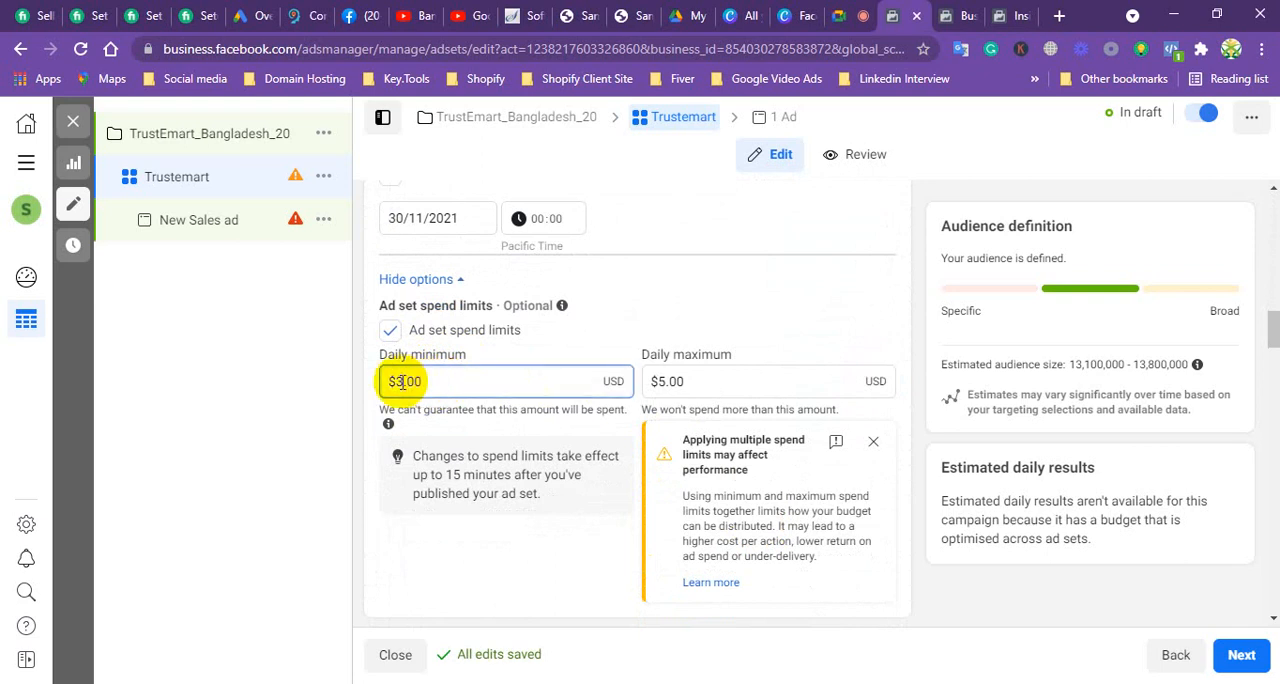
pyautogui.click(402, 382)
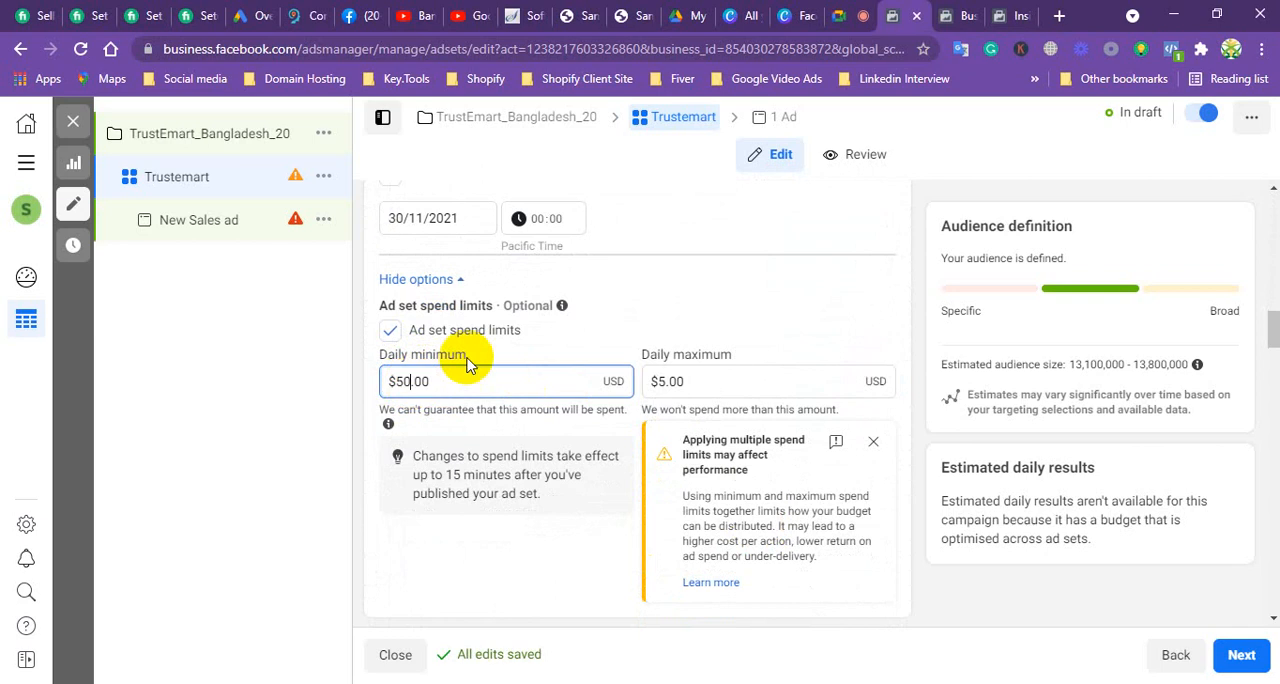
pyautogui.click(705, 381)
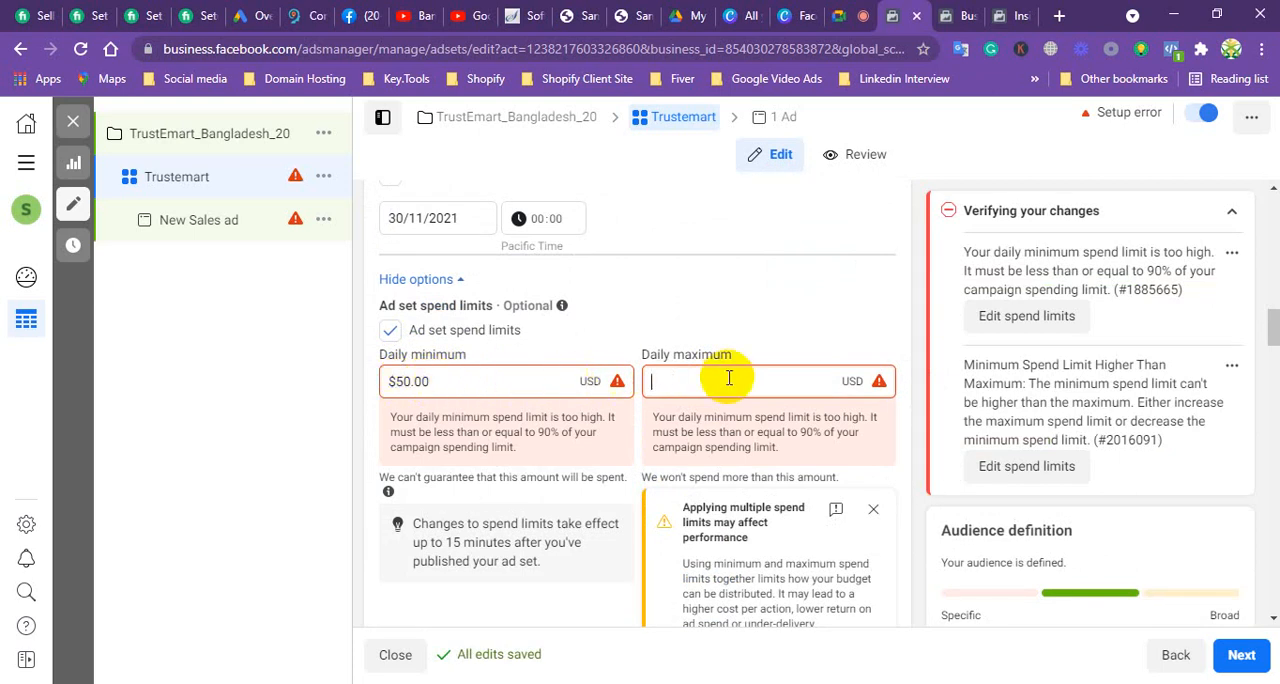
pyautogui.write('0')
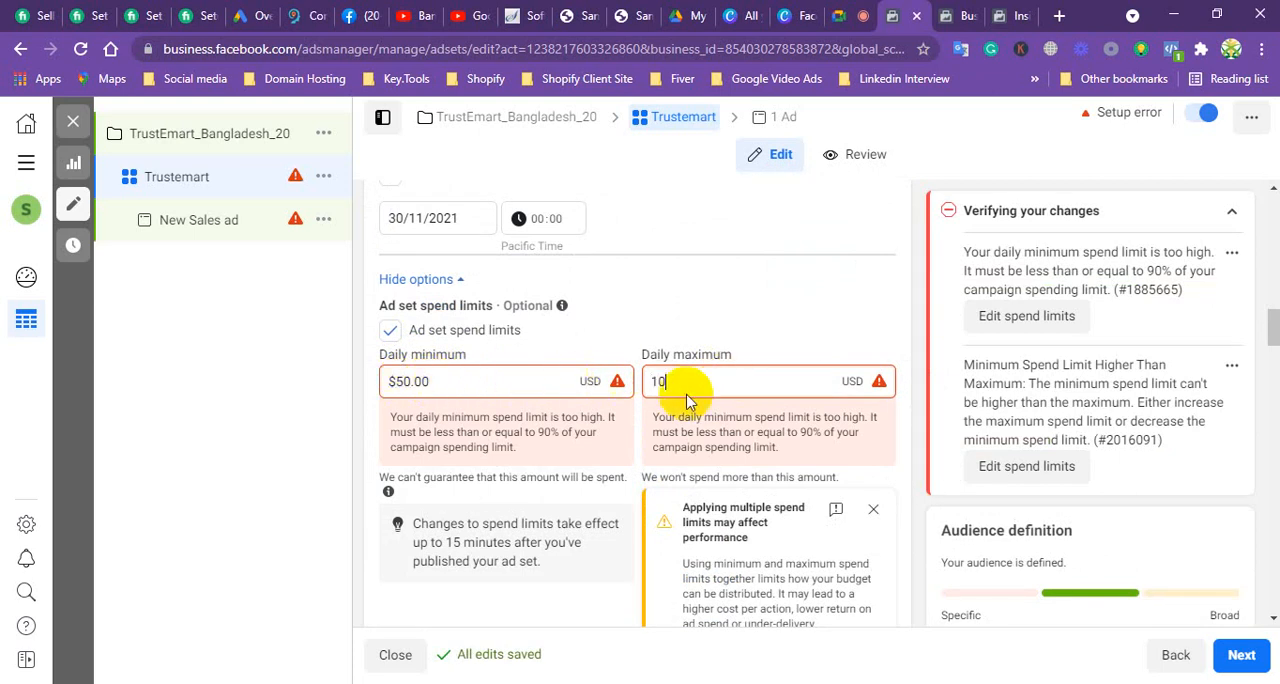
# Step: Set the ad set's daily minimum spend limit to $5.00 and dismiss the notice about applying multiple spend limits
pyautogui.click(410, 381)
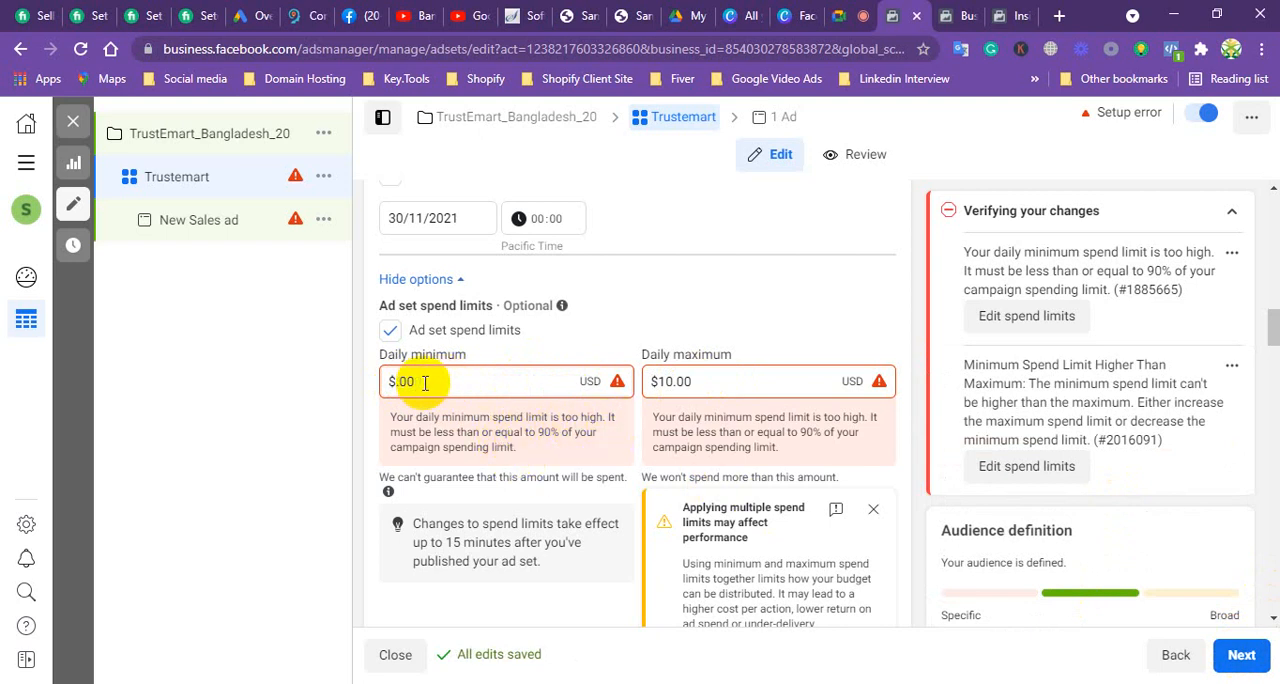
pyautogui.click(669, 294)
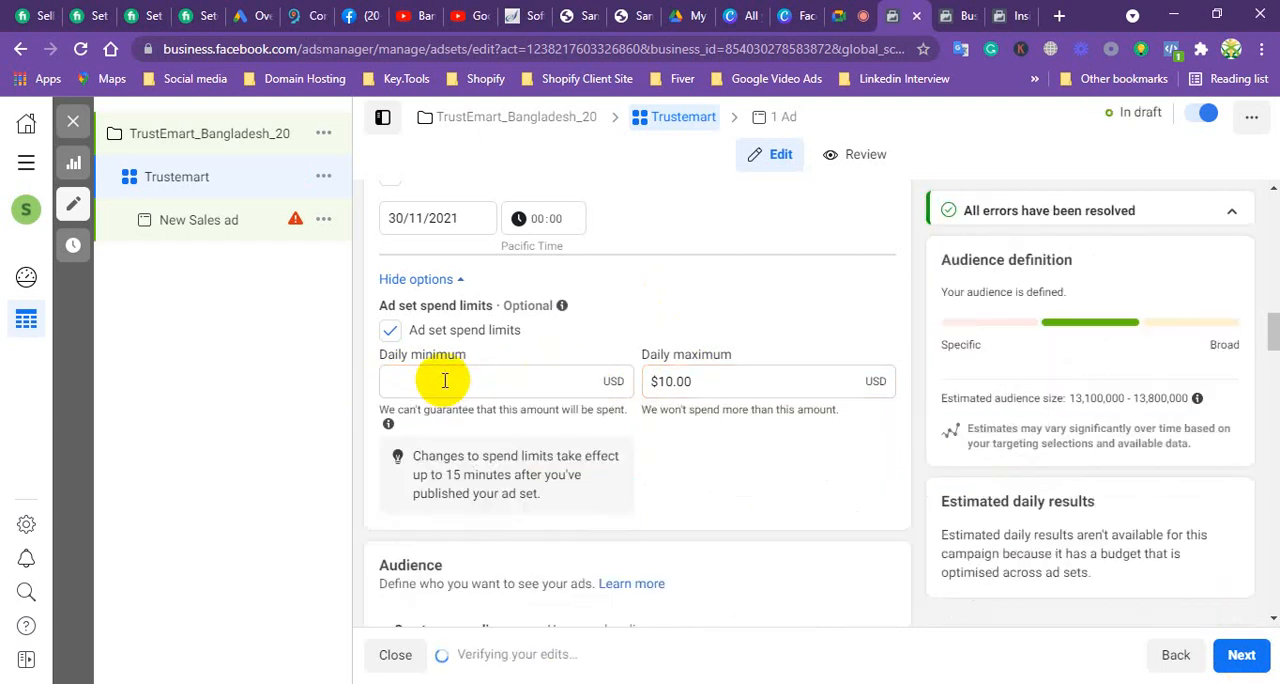
pyautogui.click(446, 380)
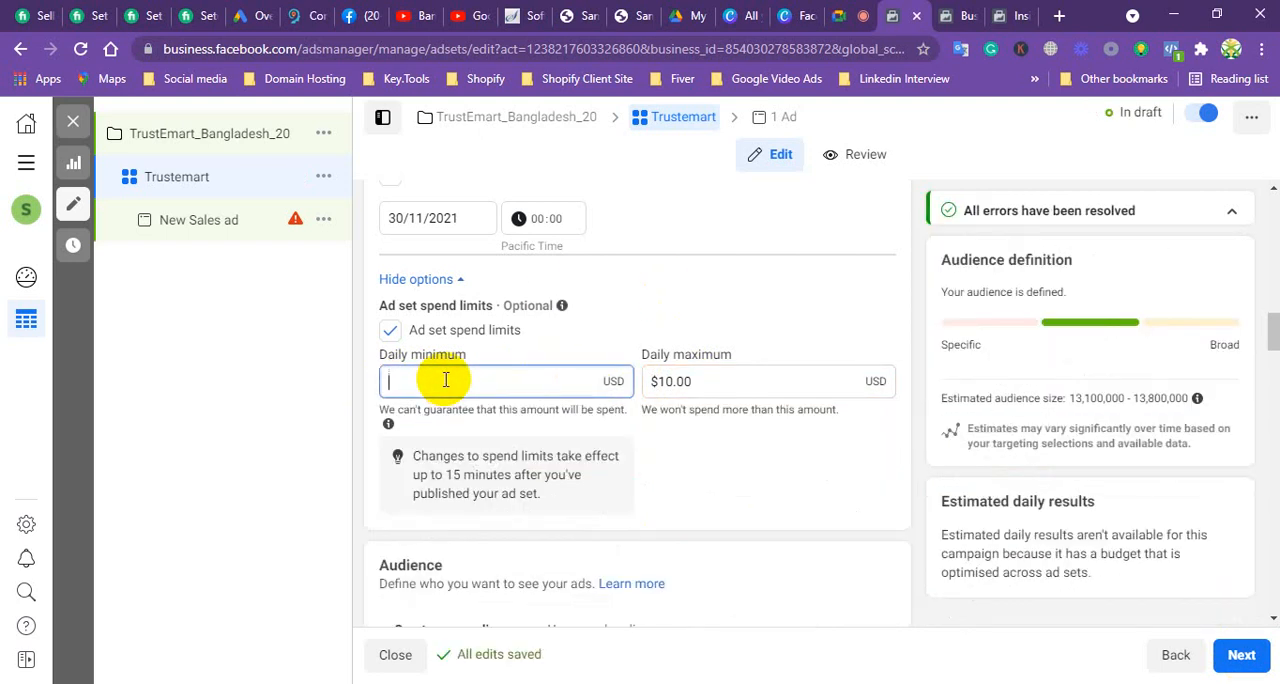
pyautogui.write('5')
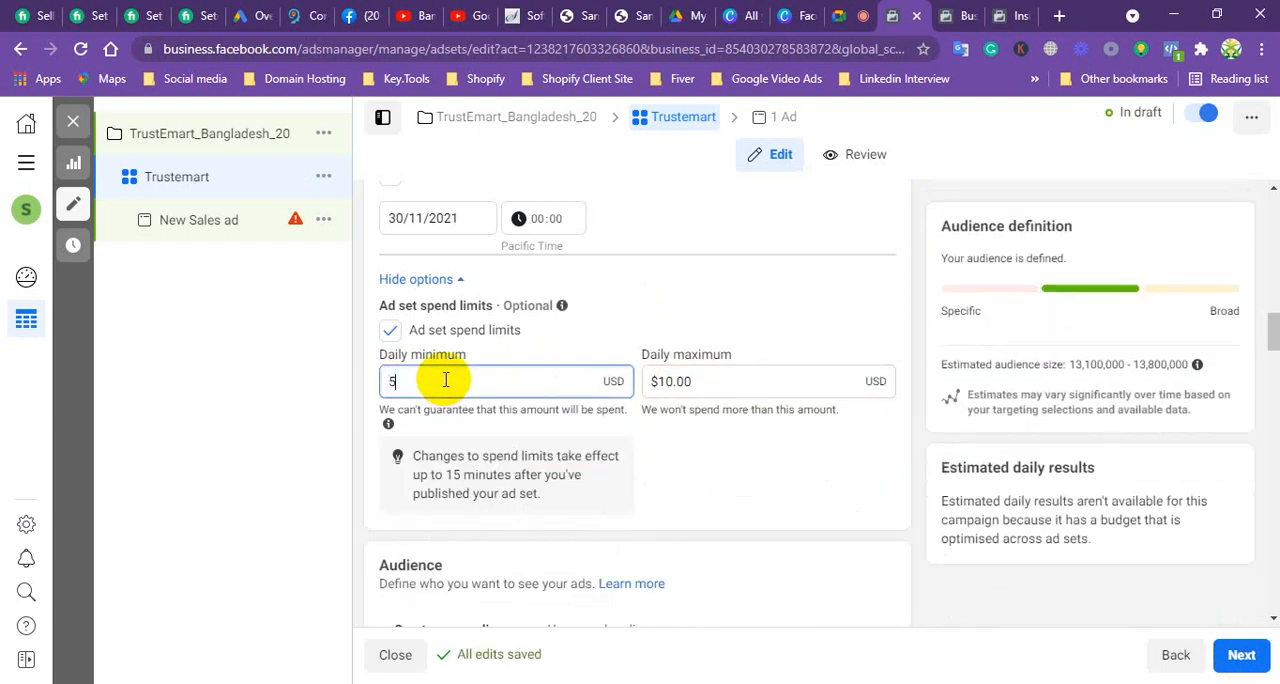
pyautogui.click(648, 440)
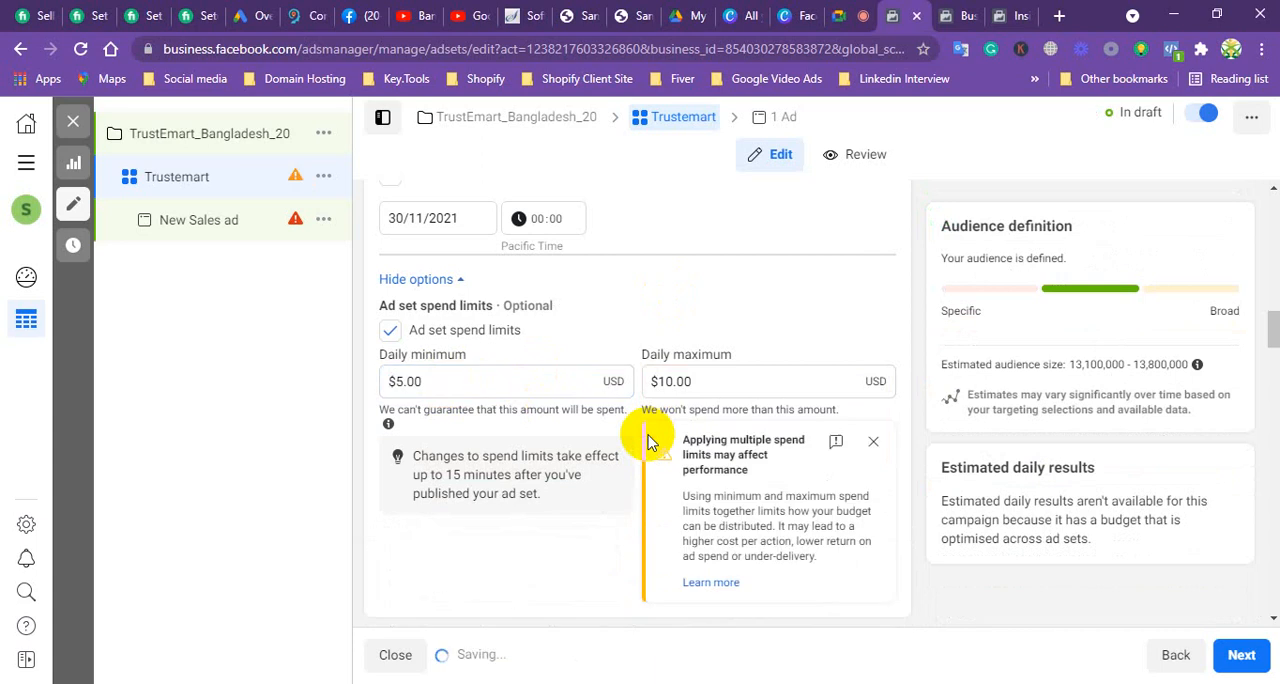
pyautogui.click(764, 384)
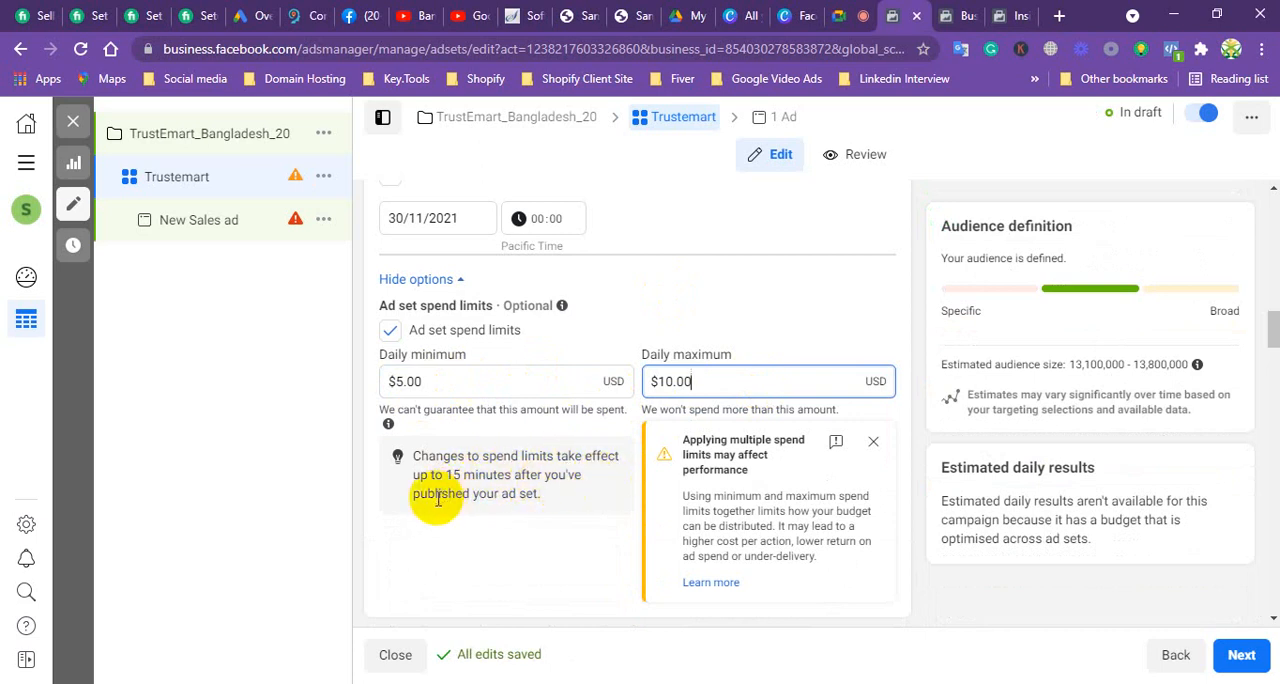
pyautogui.click(879, 441)
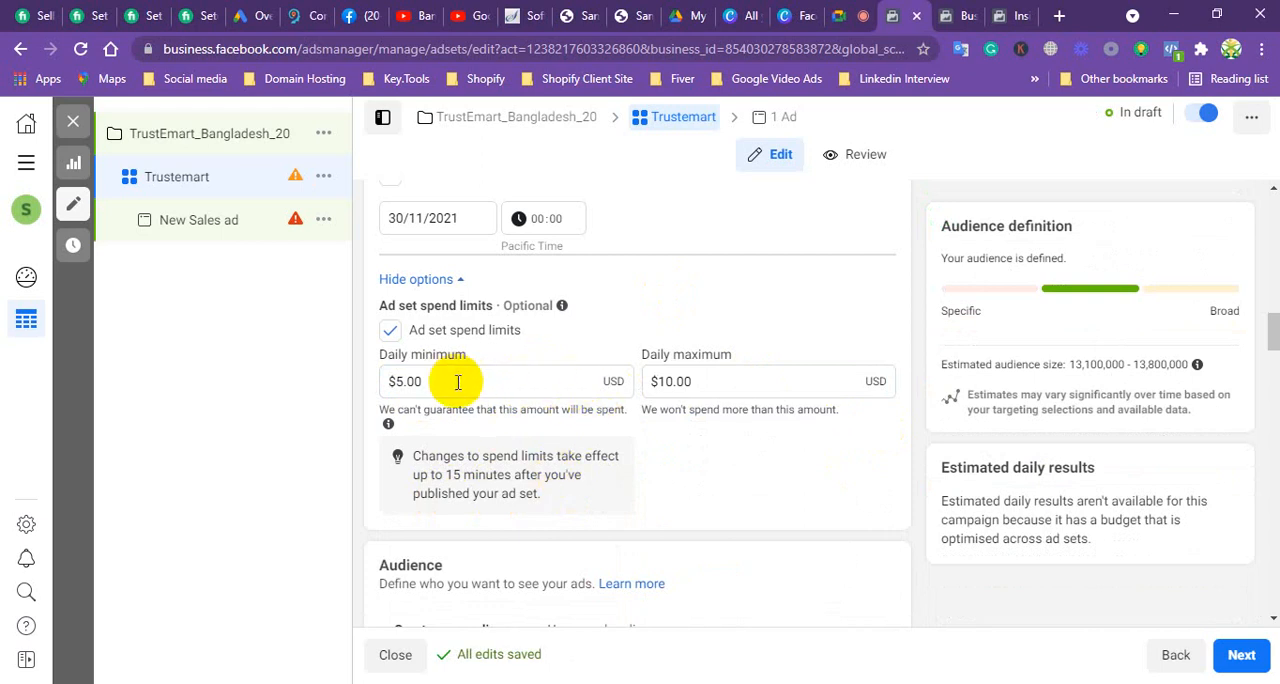
# Step: Continue to the New Sales ad and set its Facebook Page to By sell everything from the My almirah pages
pyautogui.scroll(-2, 458, 381)
pyautogui.click(1240, 655)
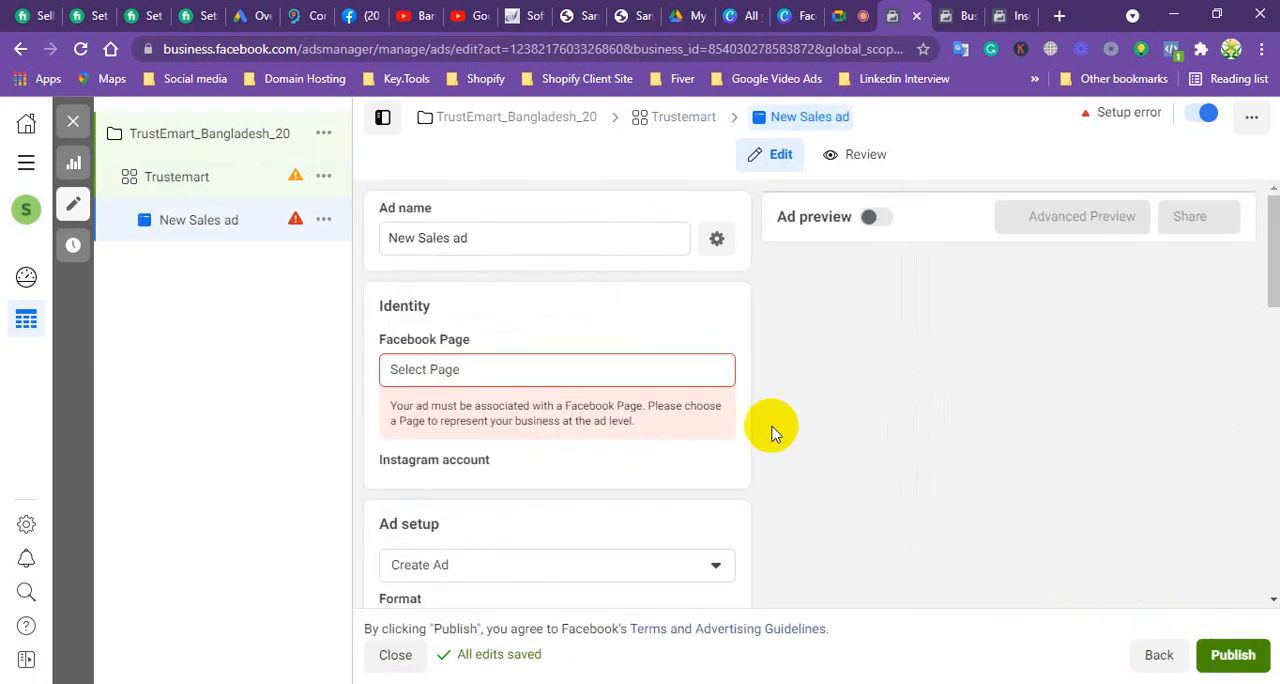
pyautogui.click(509, 372)
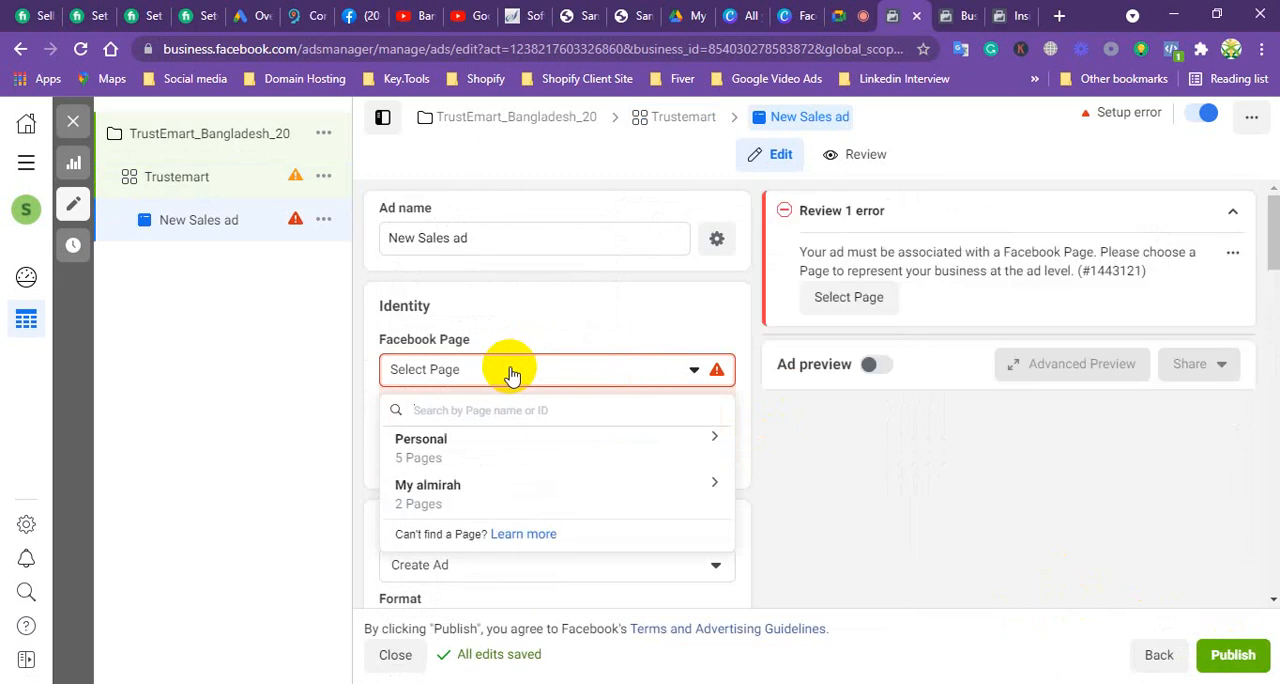
pyautogui.click(431, 503)
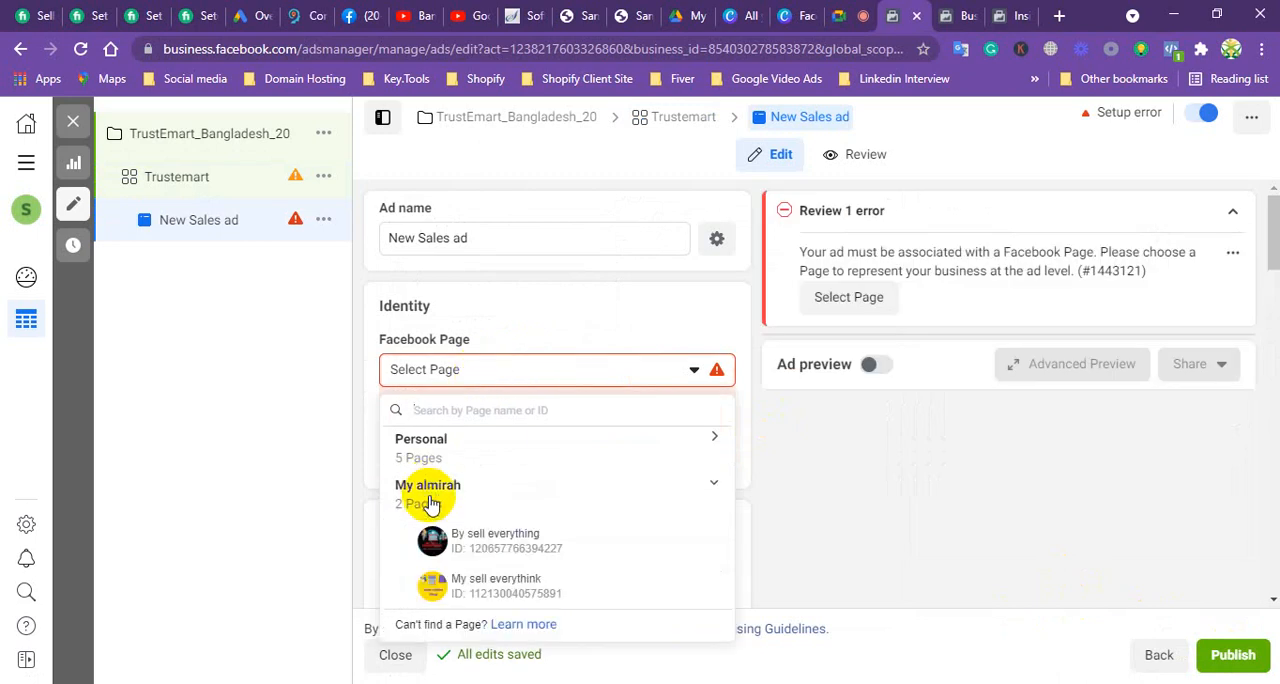
pyautogui.click(490, 540)
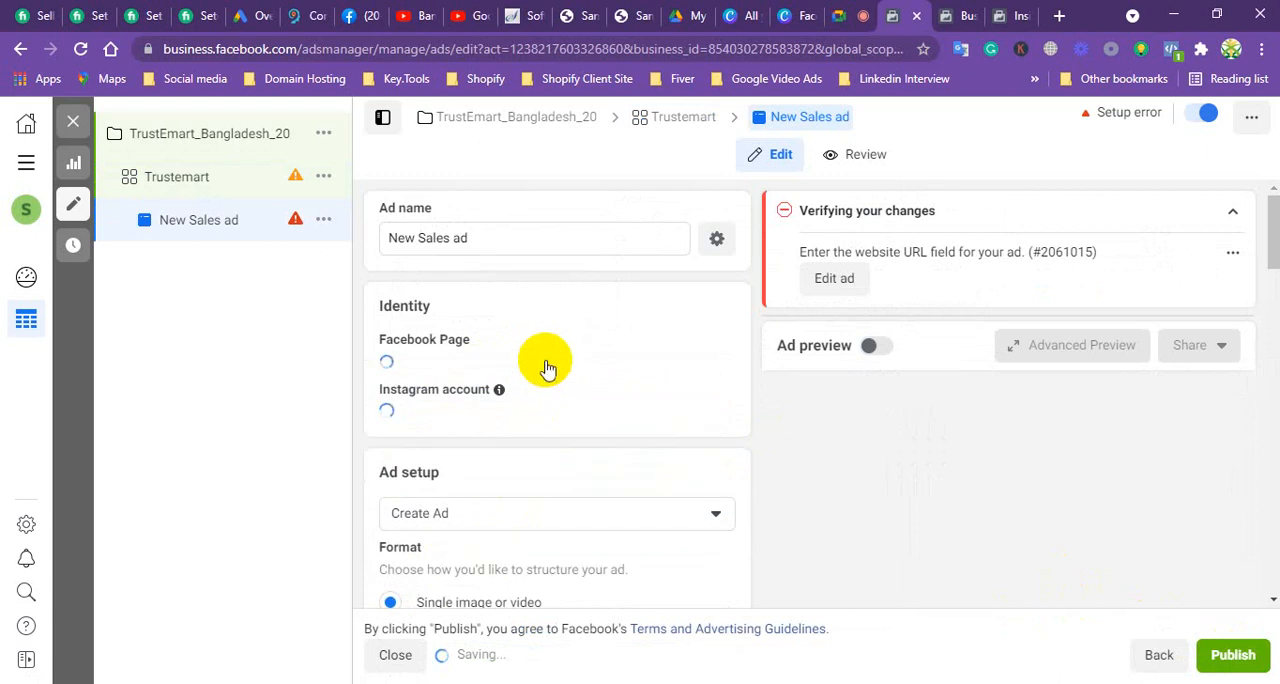
pyautogui.scroll(-1, 569, 337)
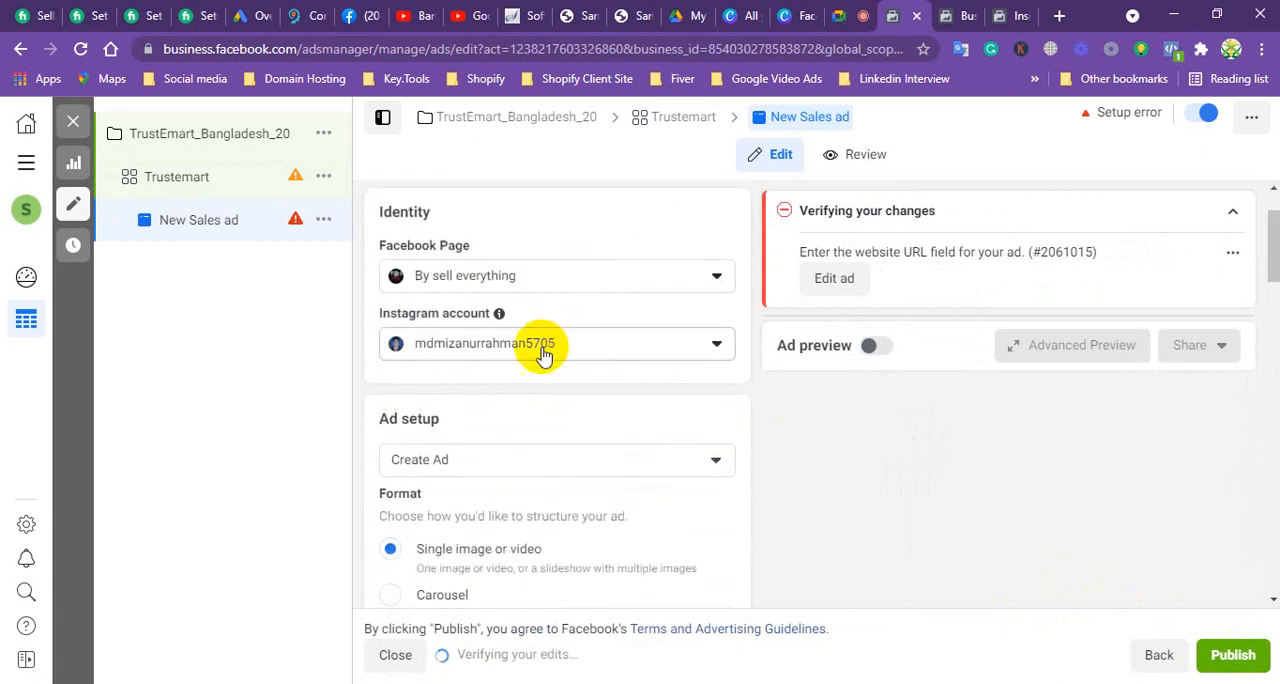
# Step: Review the ad setup options against the ad's identity settings and set the ad setup to Use existing post
pyautogui.click(493, 460)
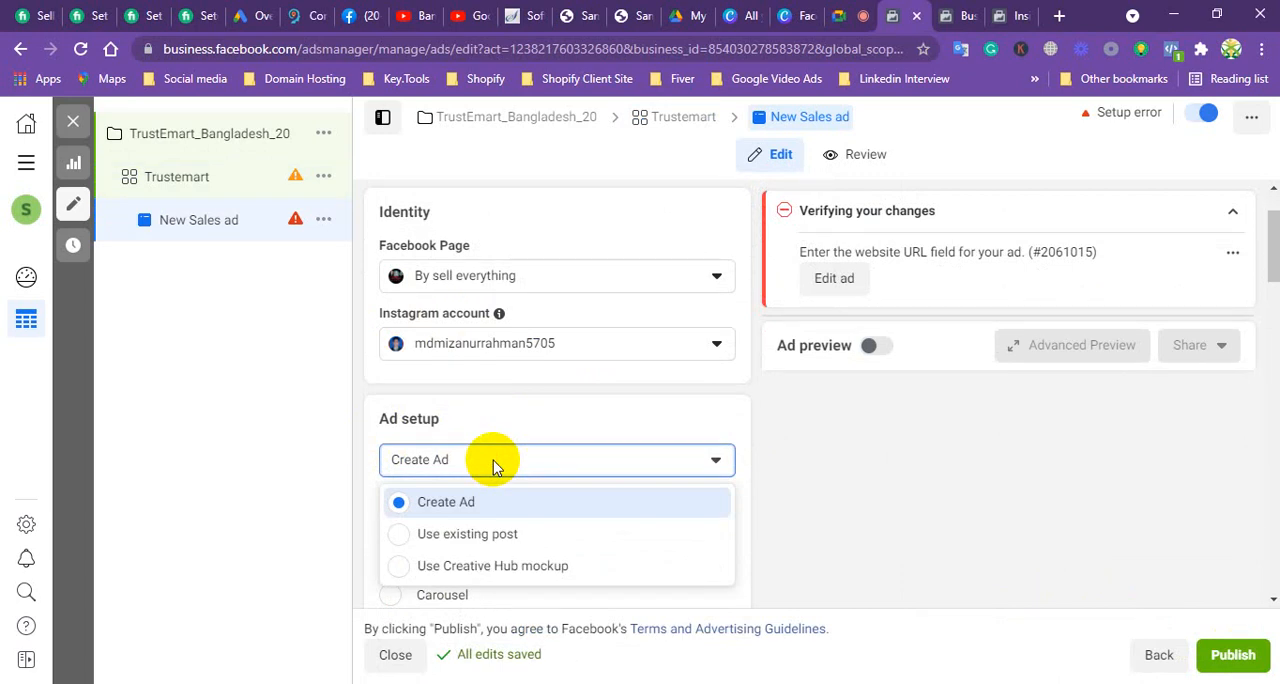
pyautogui.scroll(-2, 528, 418)
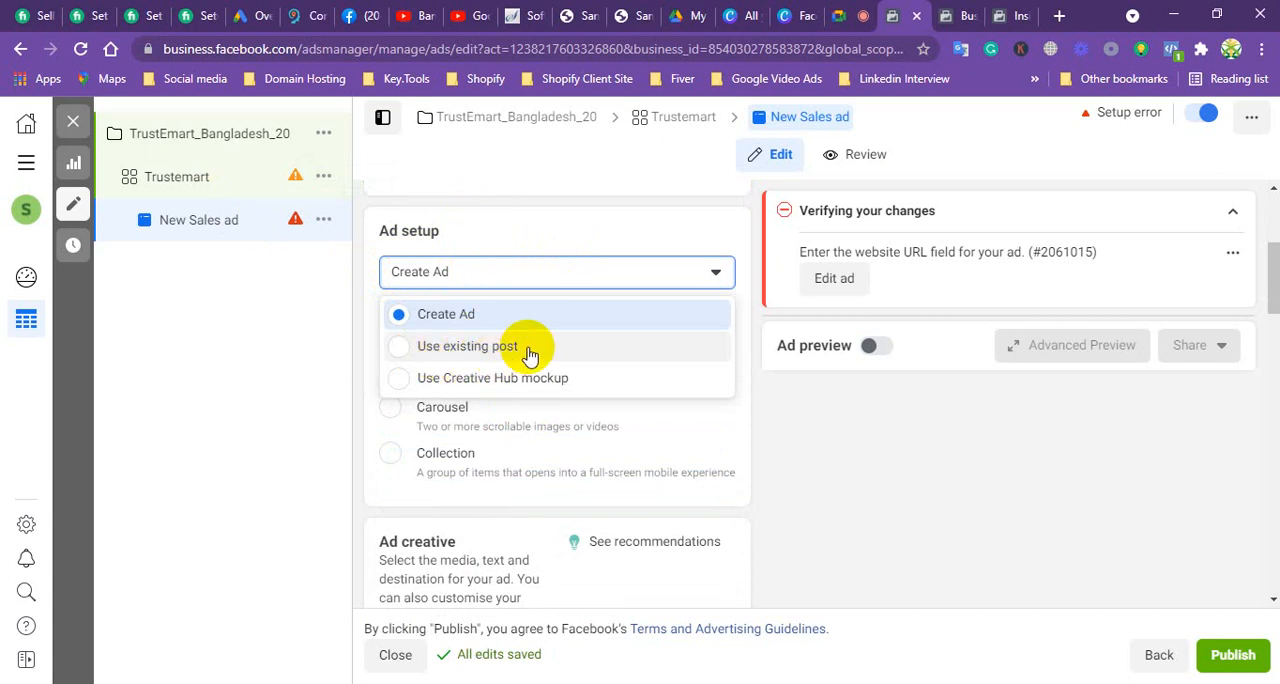
pyautogui.scroll(2, 586, 230)
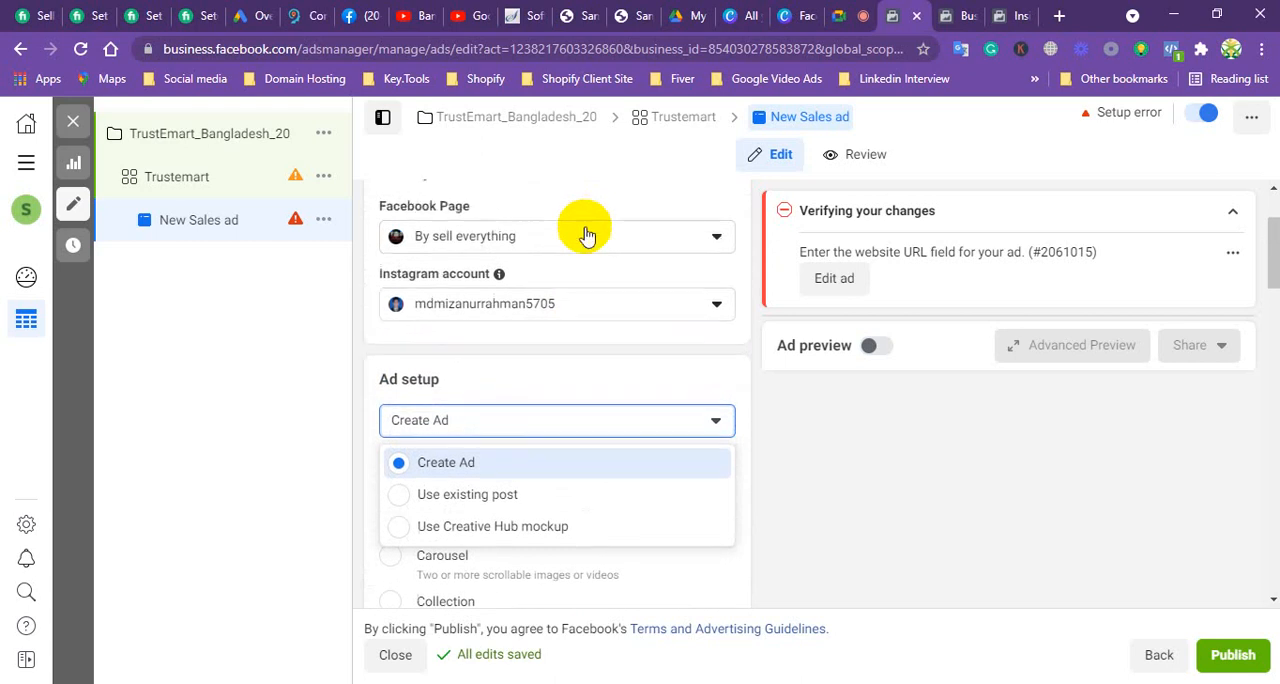
pyautogui.scroll(2, 586, 232)
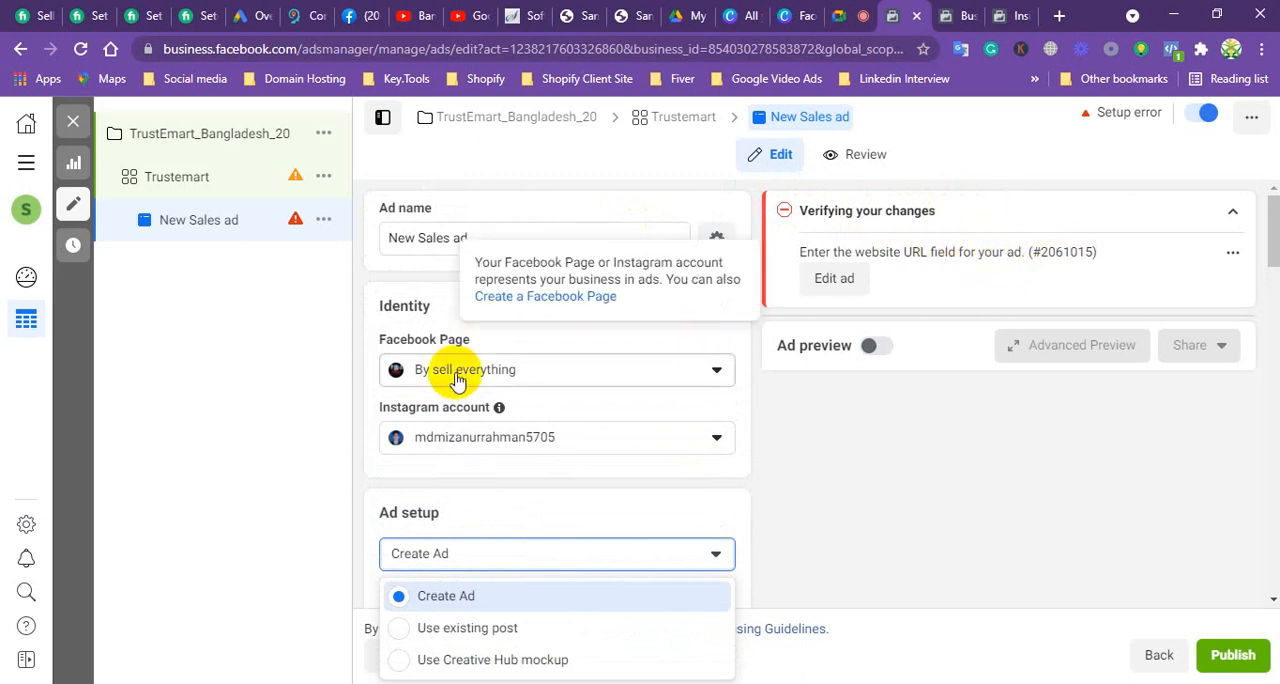
pyautogui.scroll(-2, 457, 371)
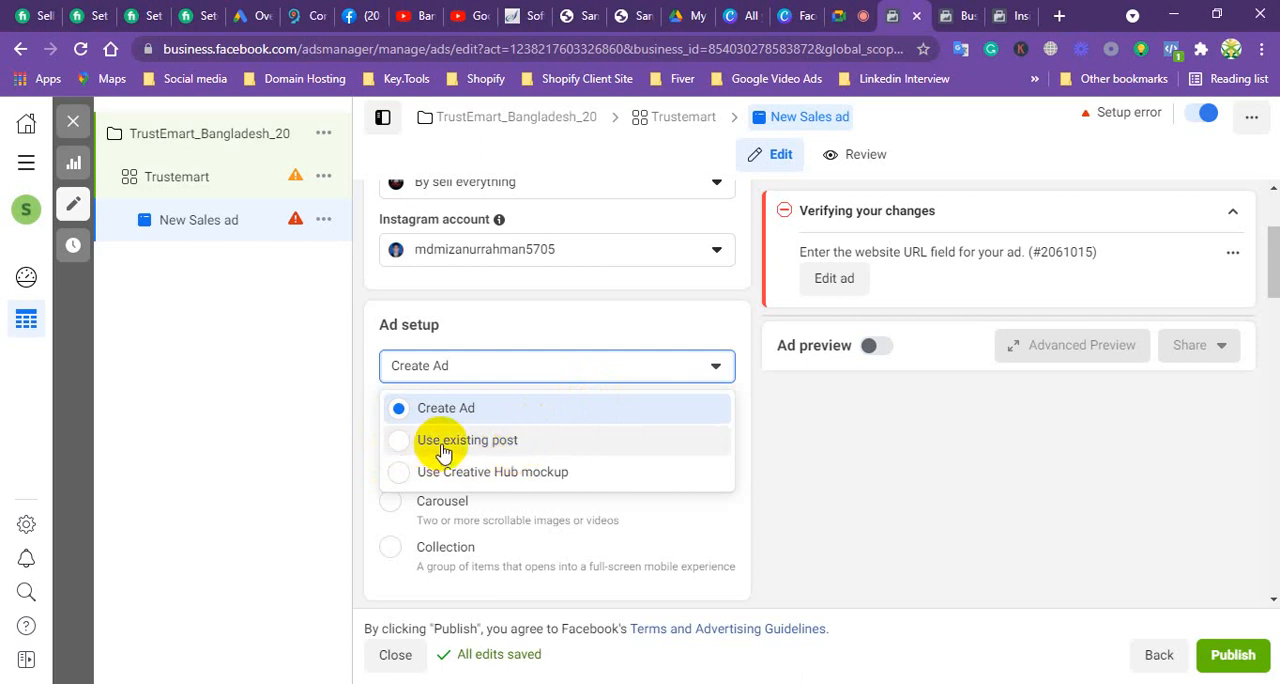
pyautogui.scroll(2, 514, 270)
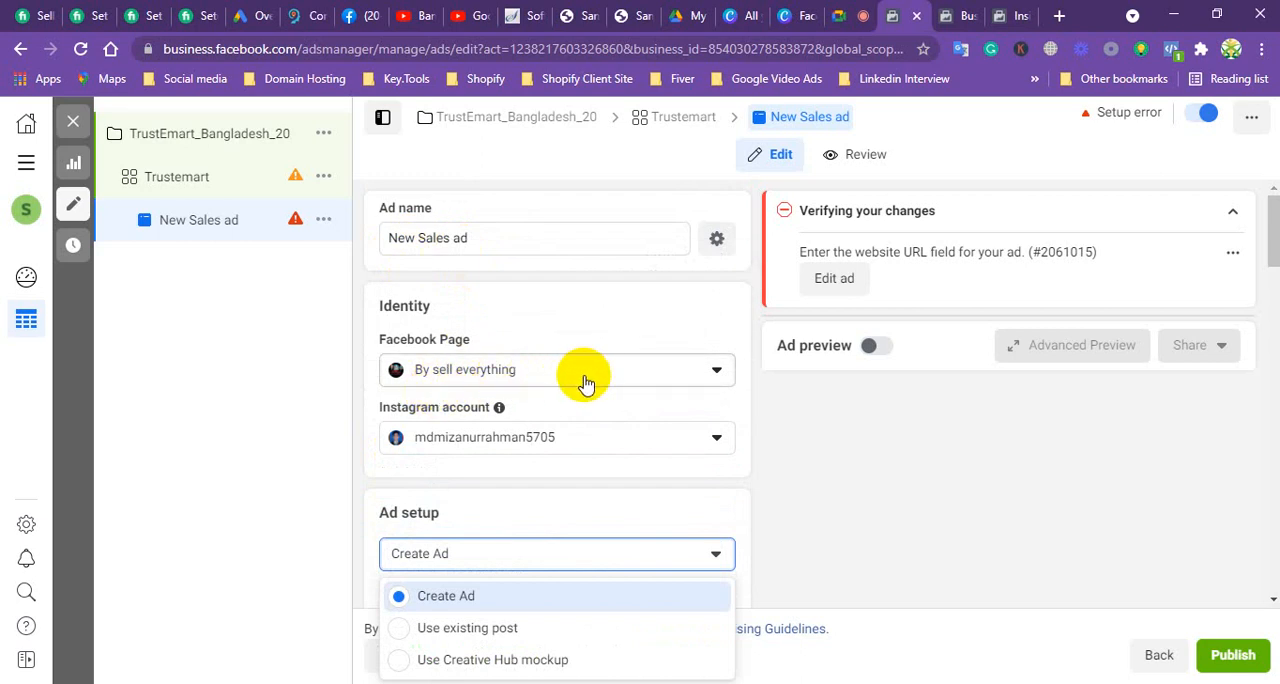
pyautogui.scroll(-3, 585, 383)
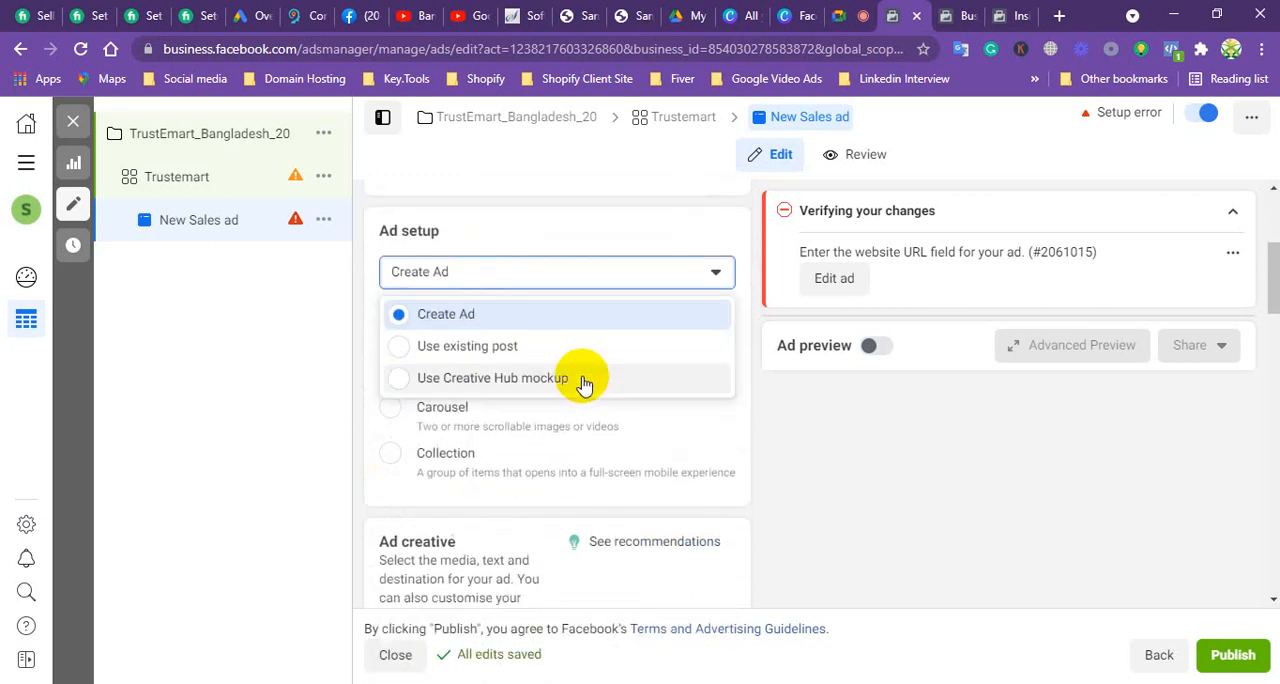
pyautogui.click(465, 348)
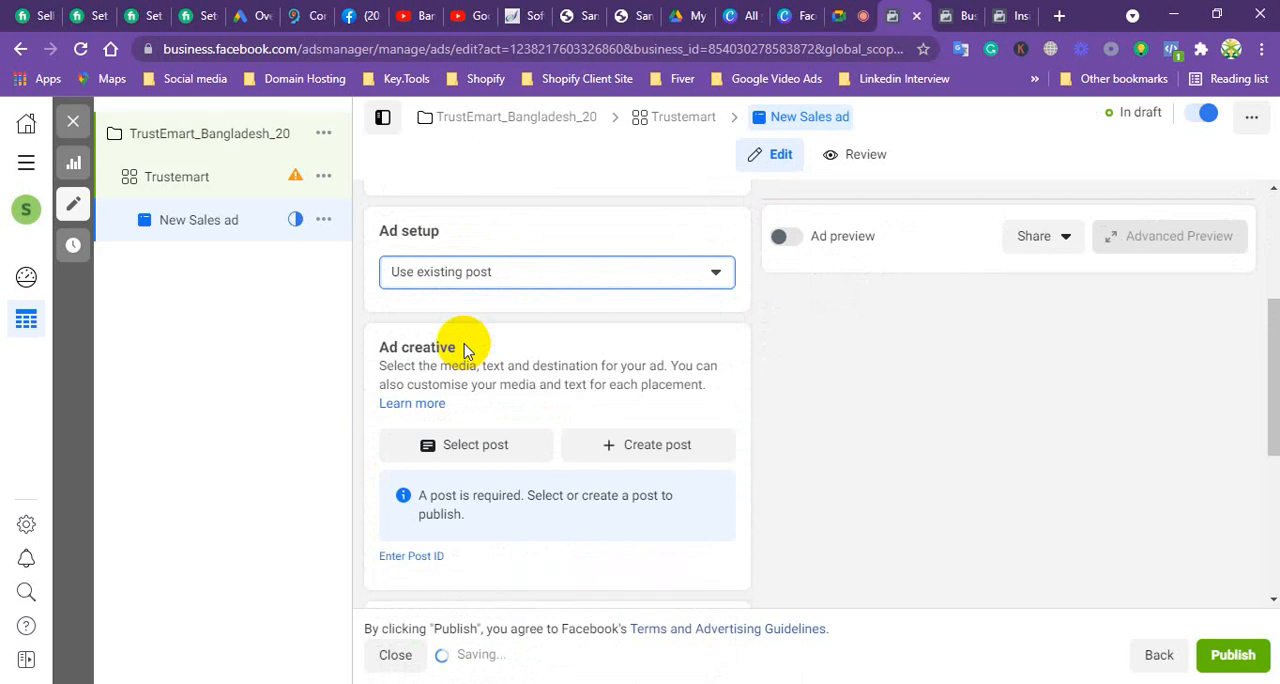
# Step: Select the By sell everything photo post dated 19 Jul 2020 as the ad creative
pyautogui.click(480, 450)
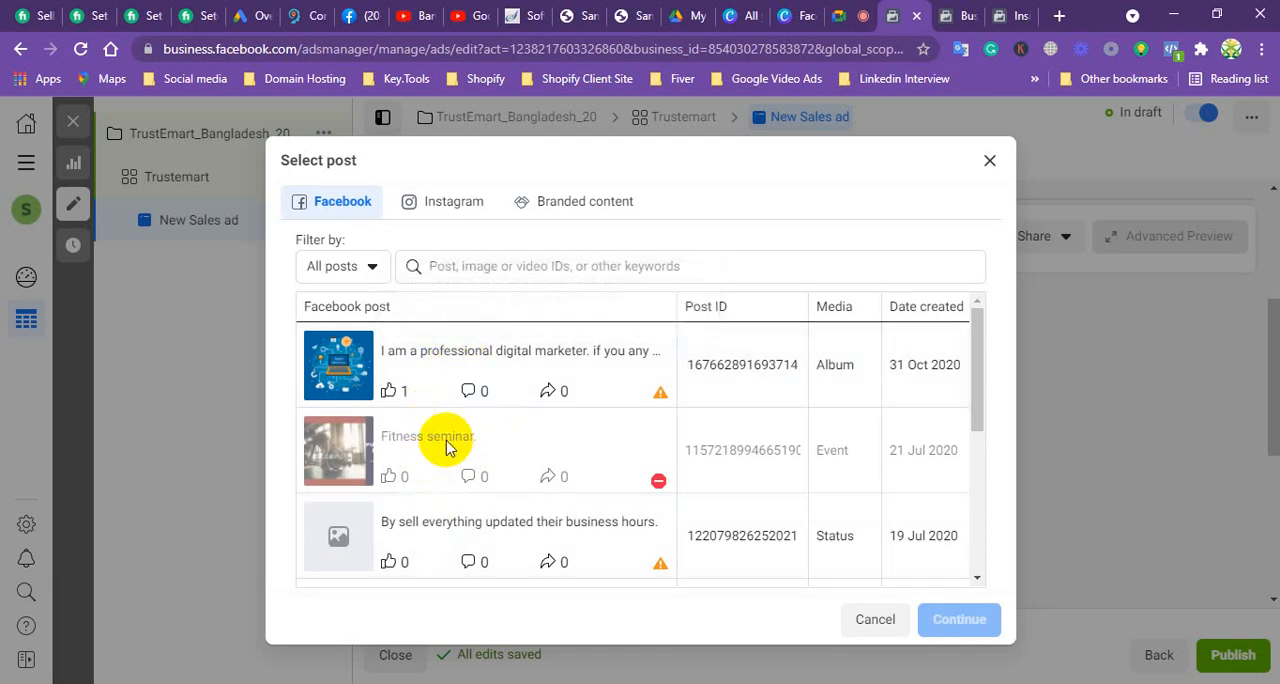
pyautogui.scroll(-2, 443, 450)
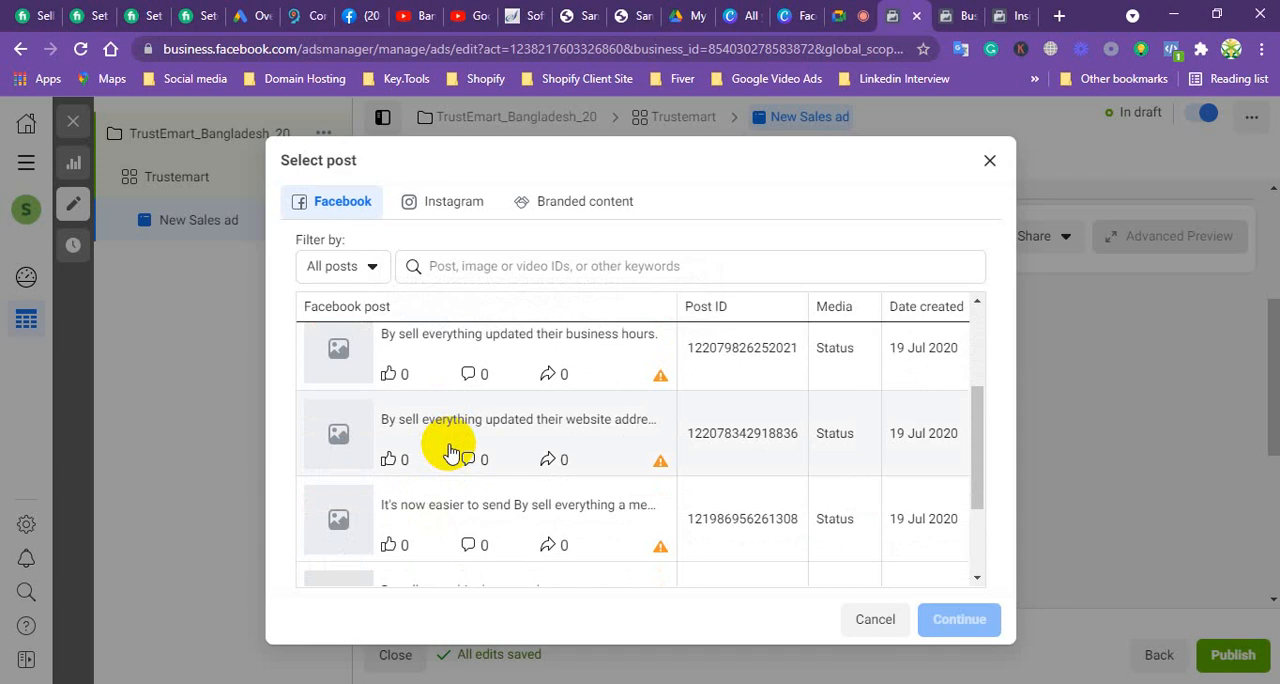
pyautogui.scroll(-2, 450, 452)
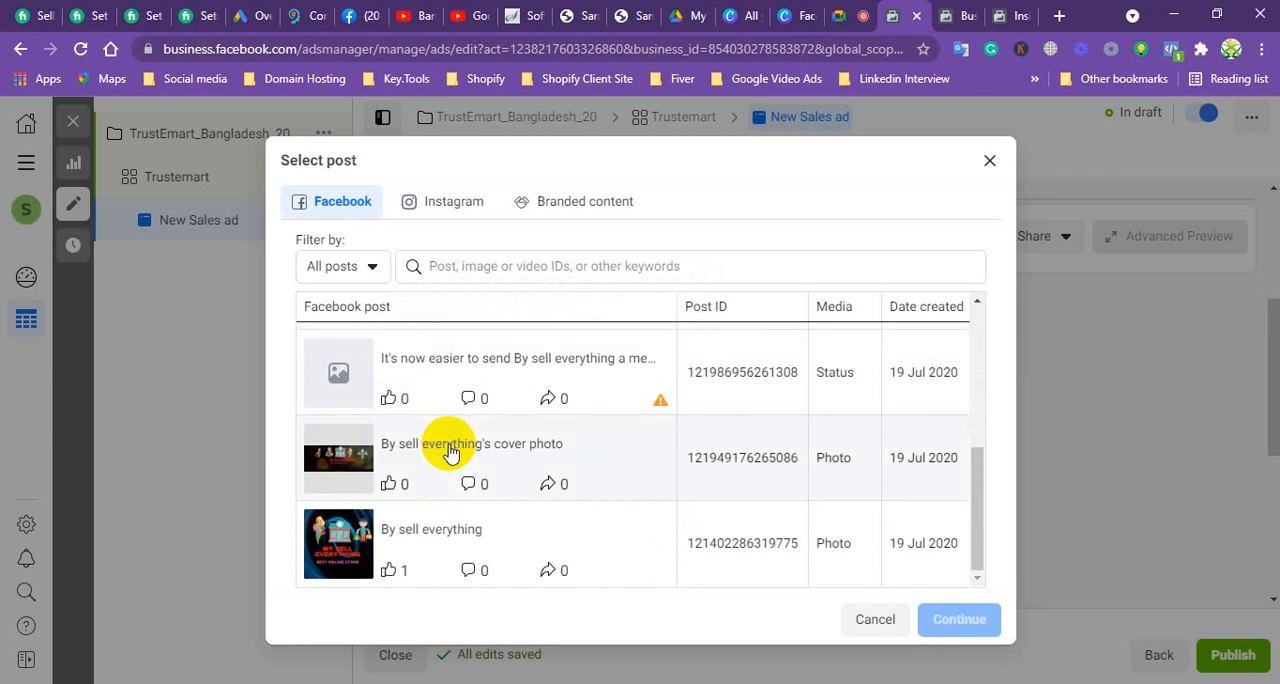
pyautogui.click(336, 535)
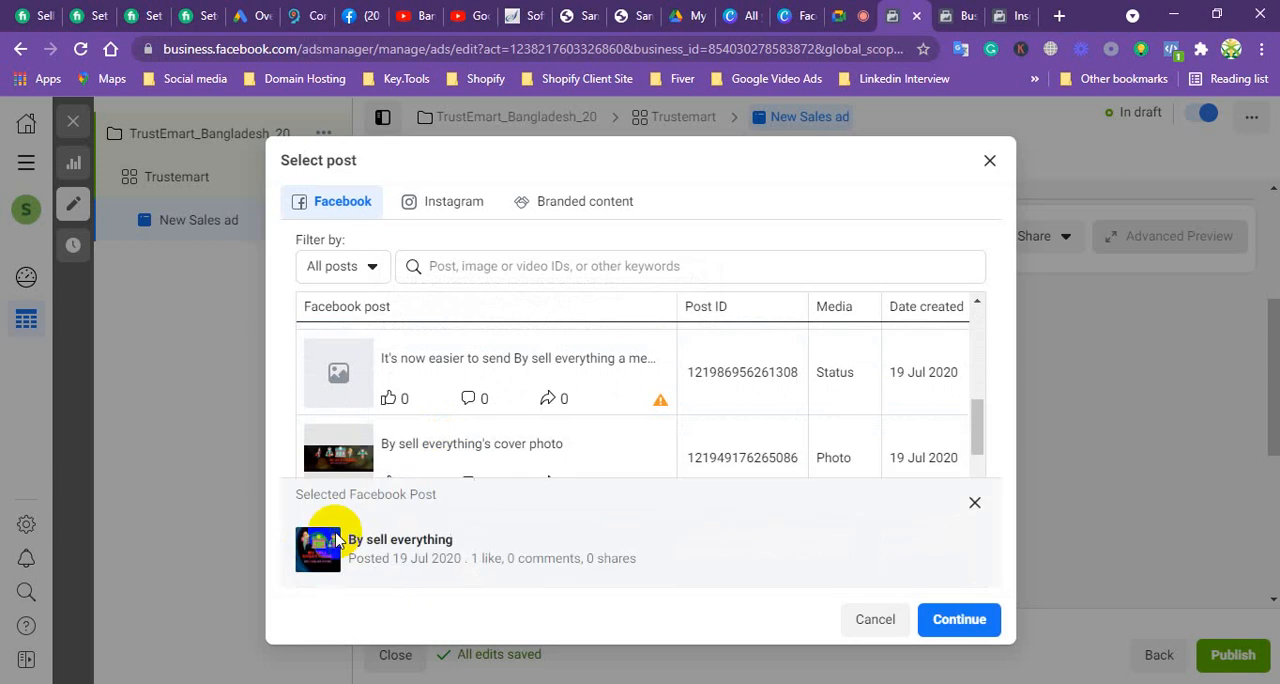
pyautogui.click(957, 621)
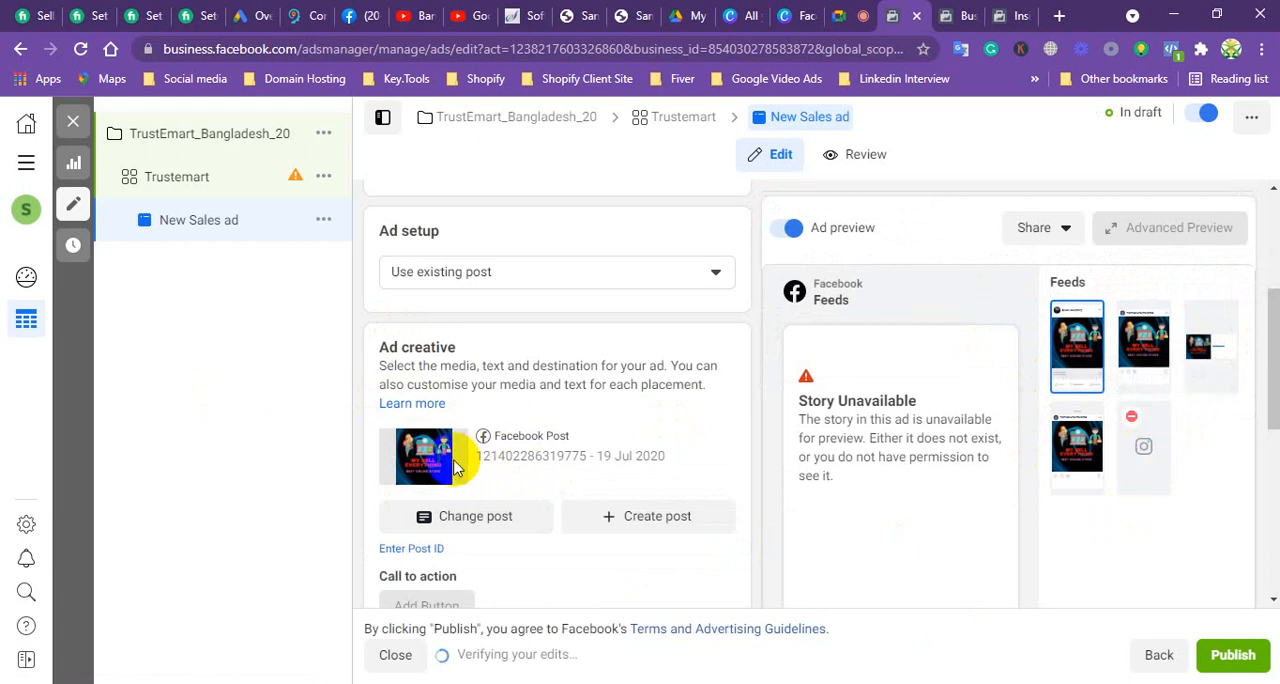
# Step: Set the ad setup back to Create Ad and change the Facebook Page to My sell everythink under My almirah
pyautogui.click(570, 272)
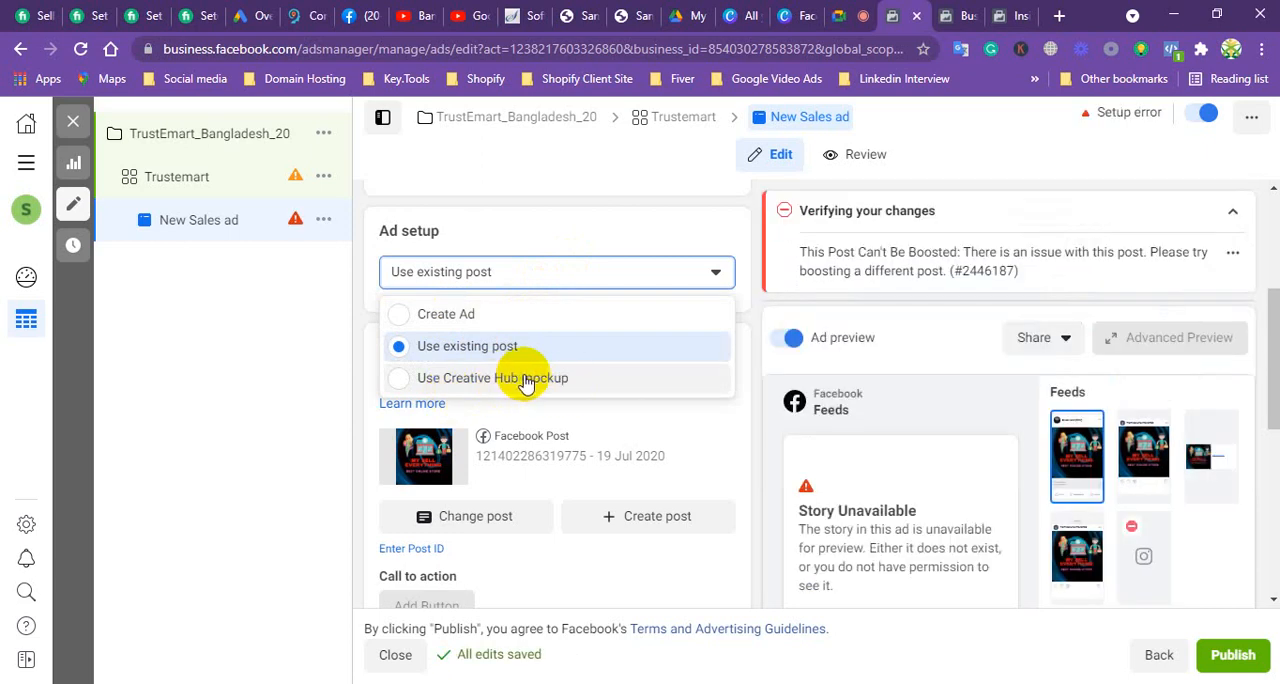
pyautogui.click(405, 318)
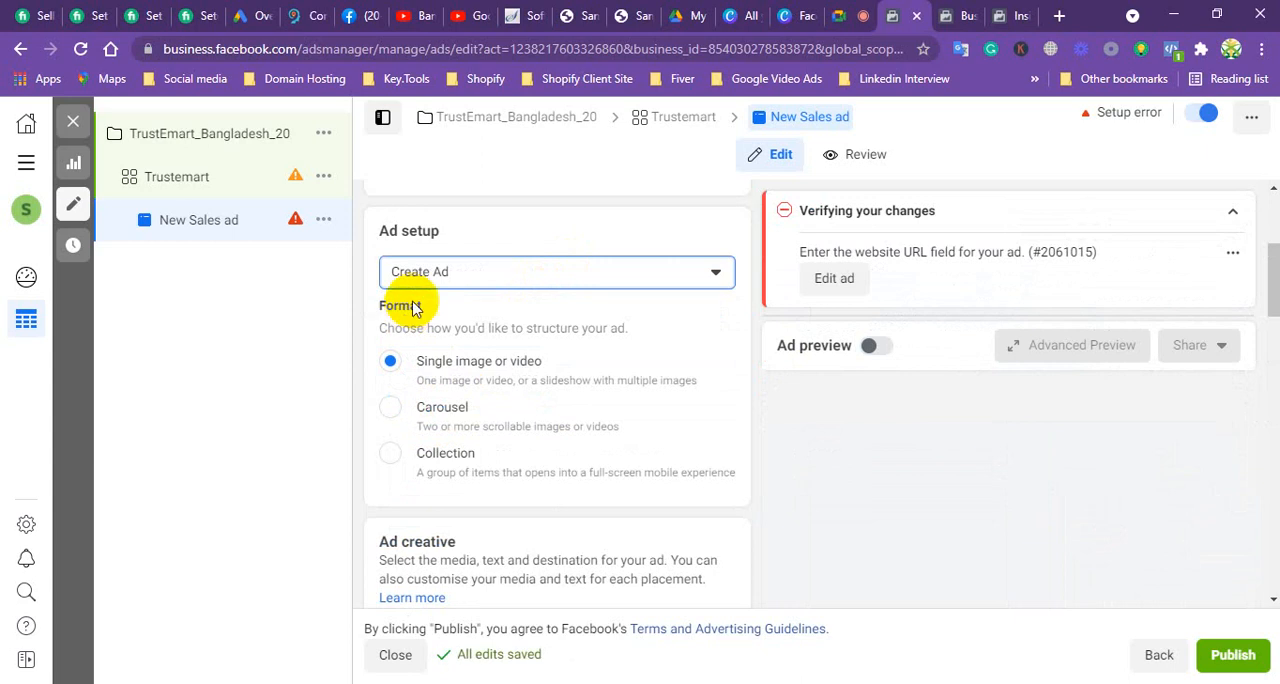
pyautogui.scroll(1, 500, 310)
pyautogui.scroll(2, 510, 325)
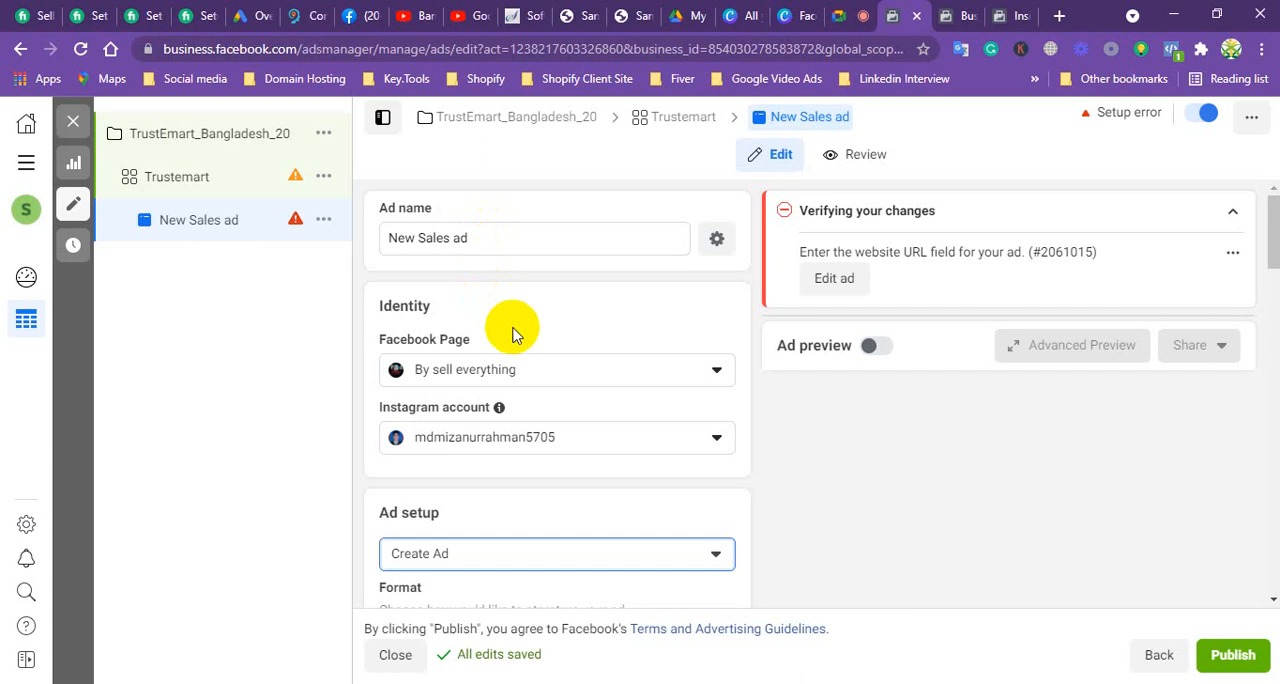
pyautogui.click(565, 372)
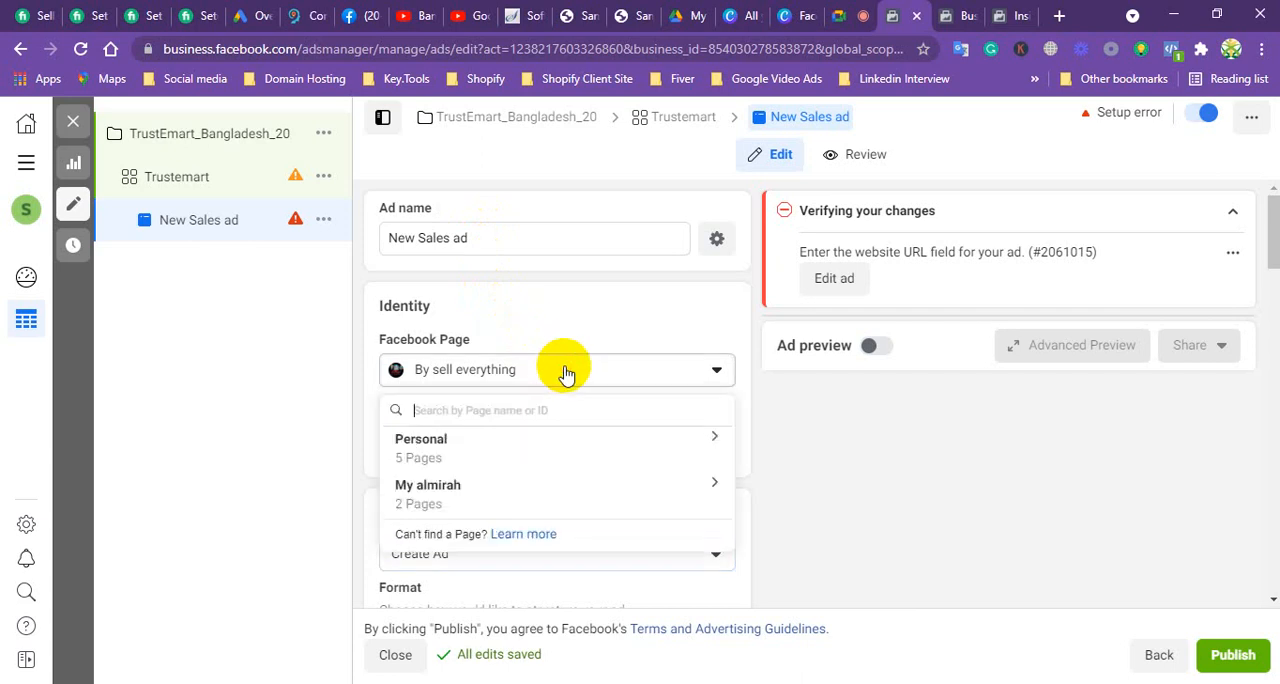
pyautogui.click(440, 488)
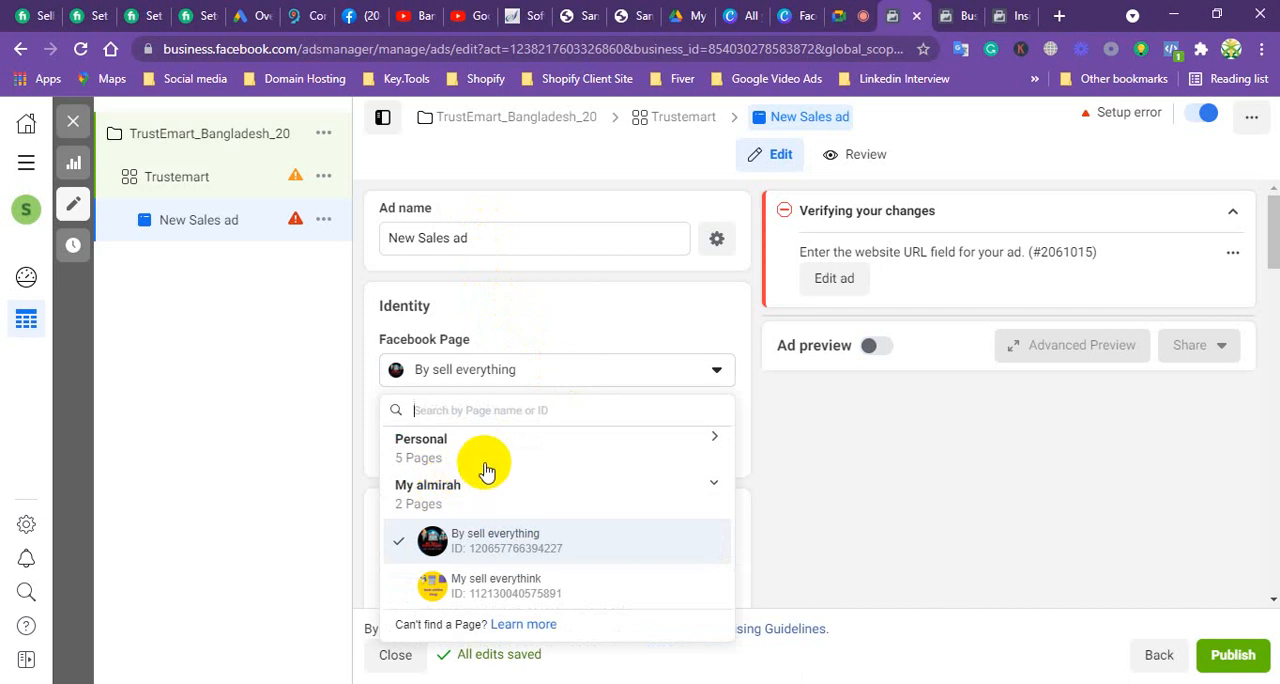
pyautogui.click(501, 588)
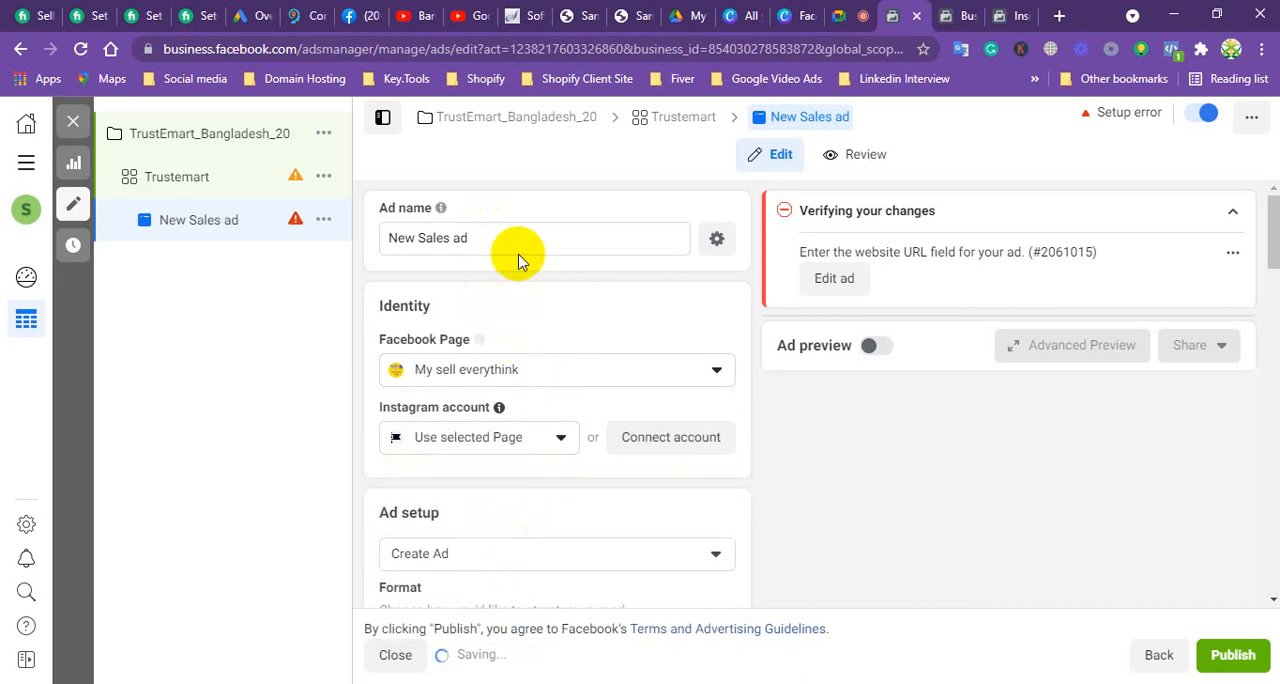
# Step: Check the ad's format options, browse posts in the Facebook news feed and return to the New Sales ad
pyautogui.scroll(-2, 445, 360)
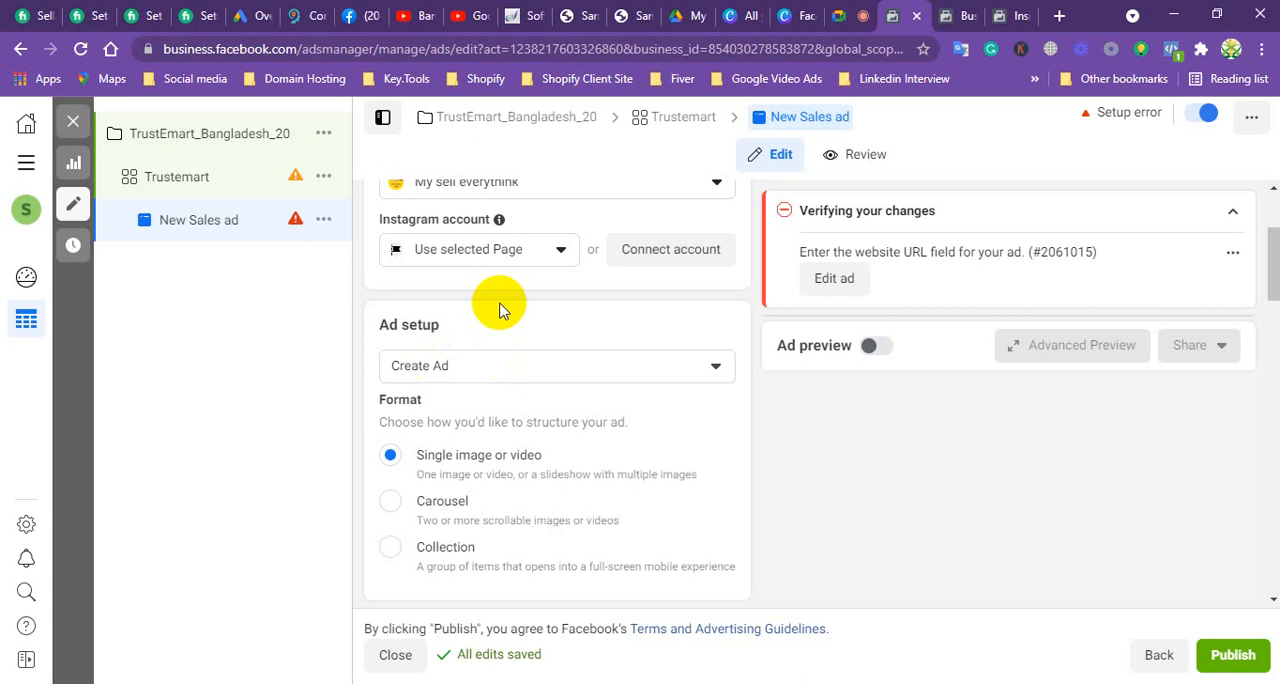
pyautogui.scroll(-1, 530, 320)
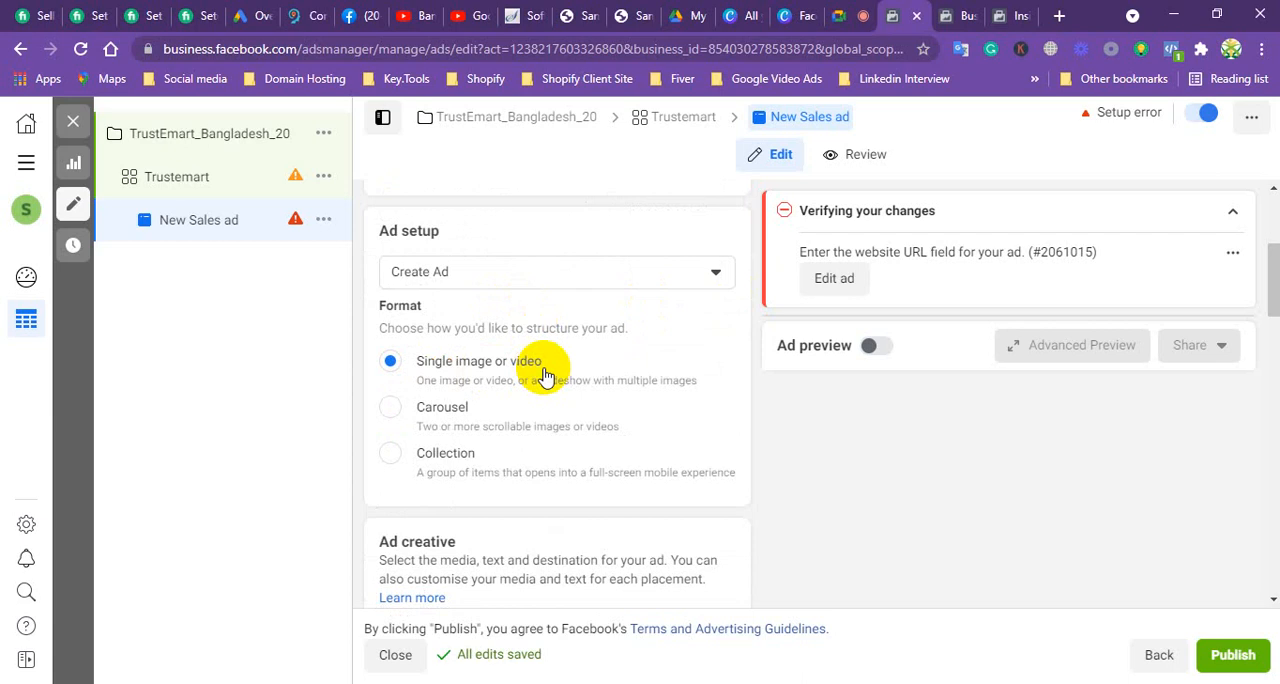
pyautogui.click(352, 14)
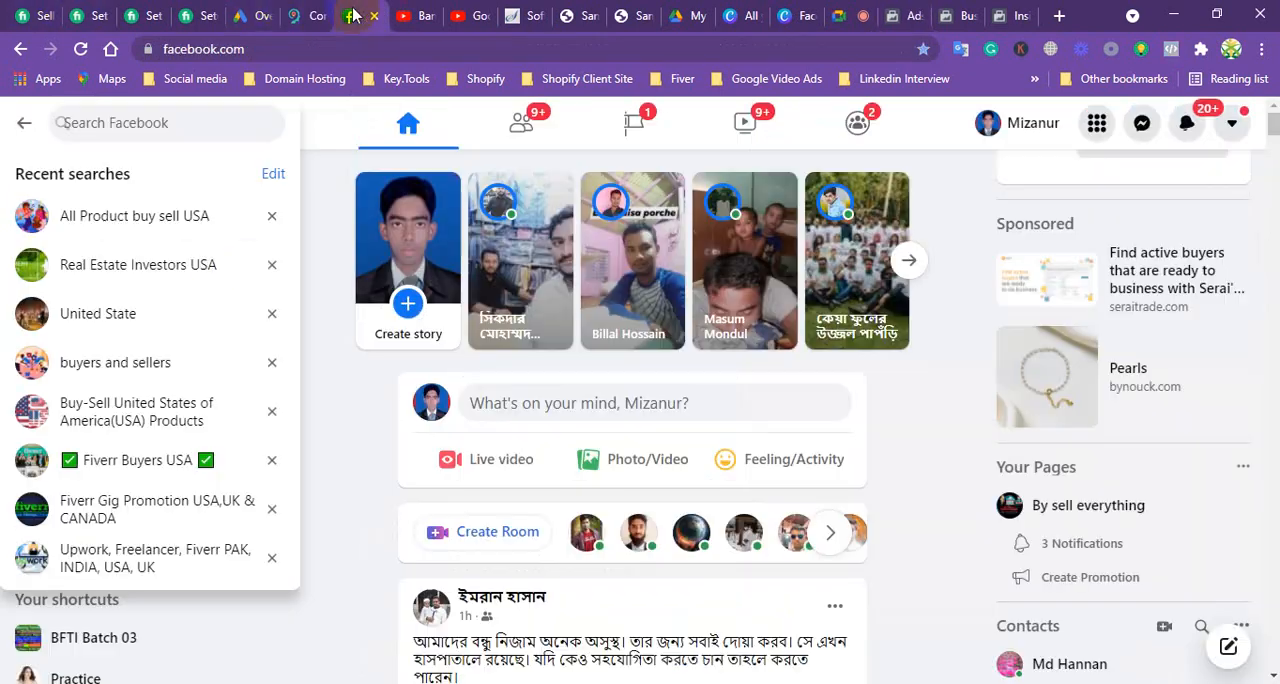
pyautogui.scroll(-4, 557, 457)
pyautogui.scroll(-3, 563, 465)
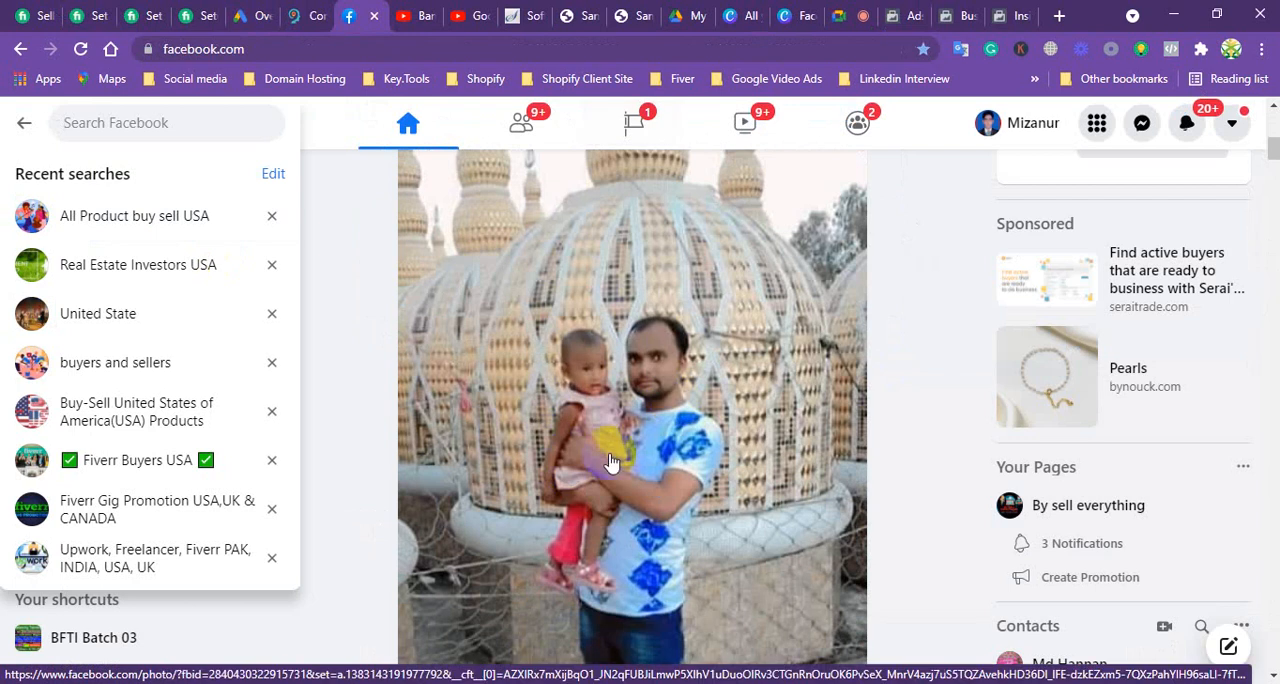
pyautogui.scroll(-9, 610, 470)
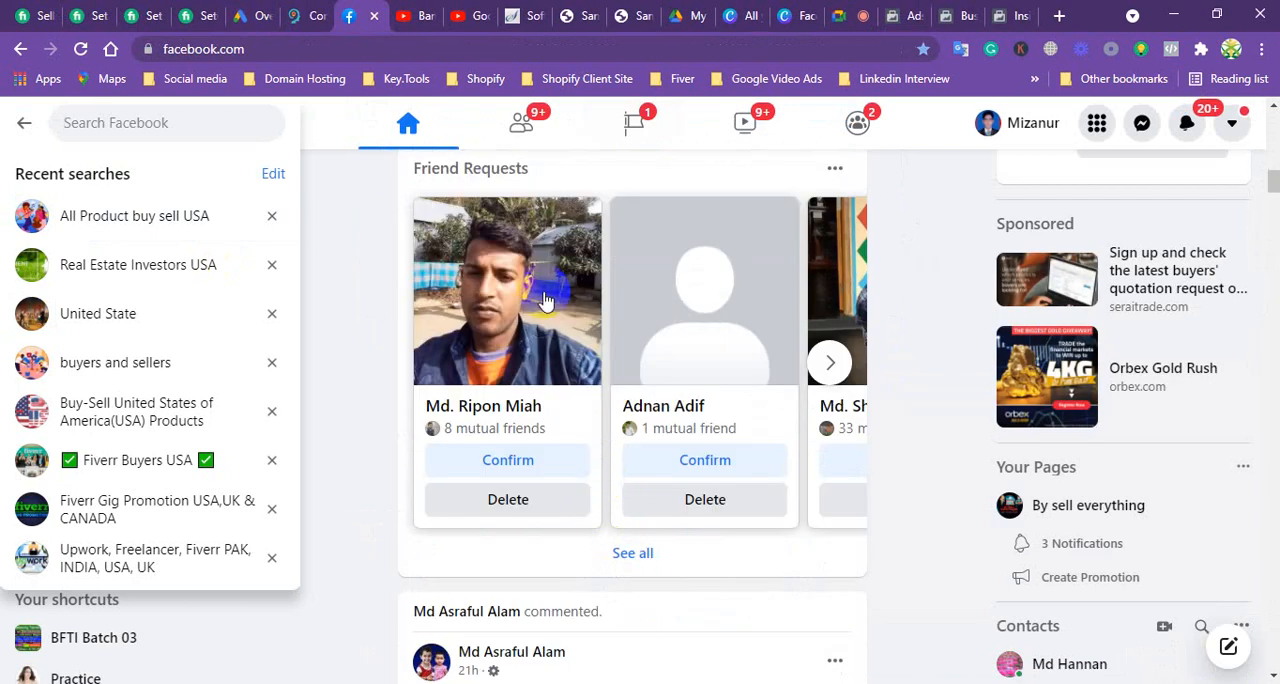
pyautogui.scroll(-6, 605, 510)
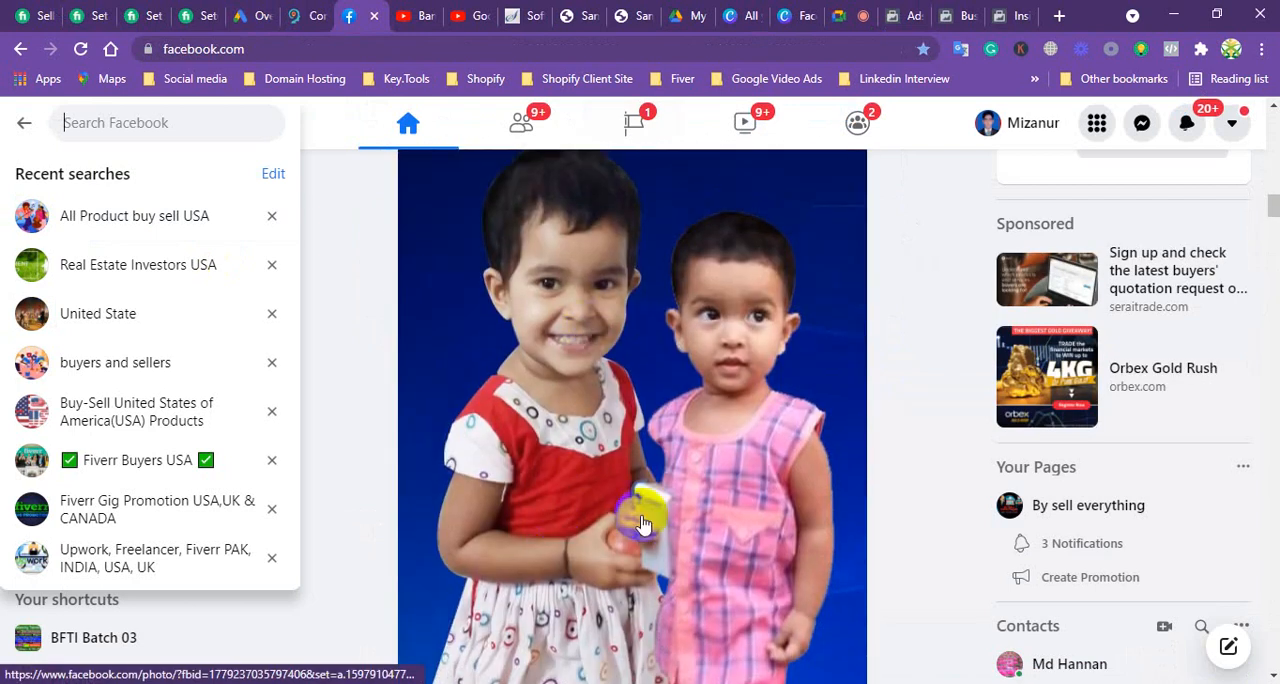
pyautogui.scroll(-4, 606, 605)
pyautogui.scroll(-6, 608, 590)
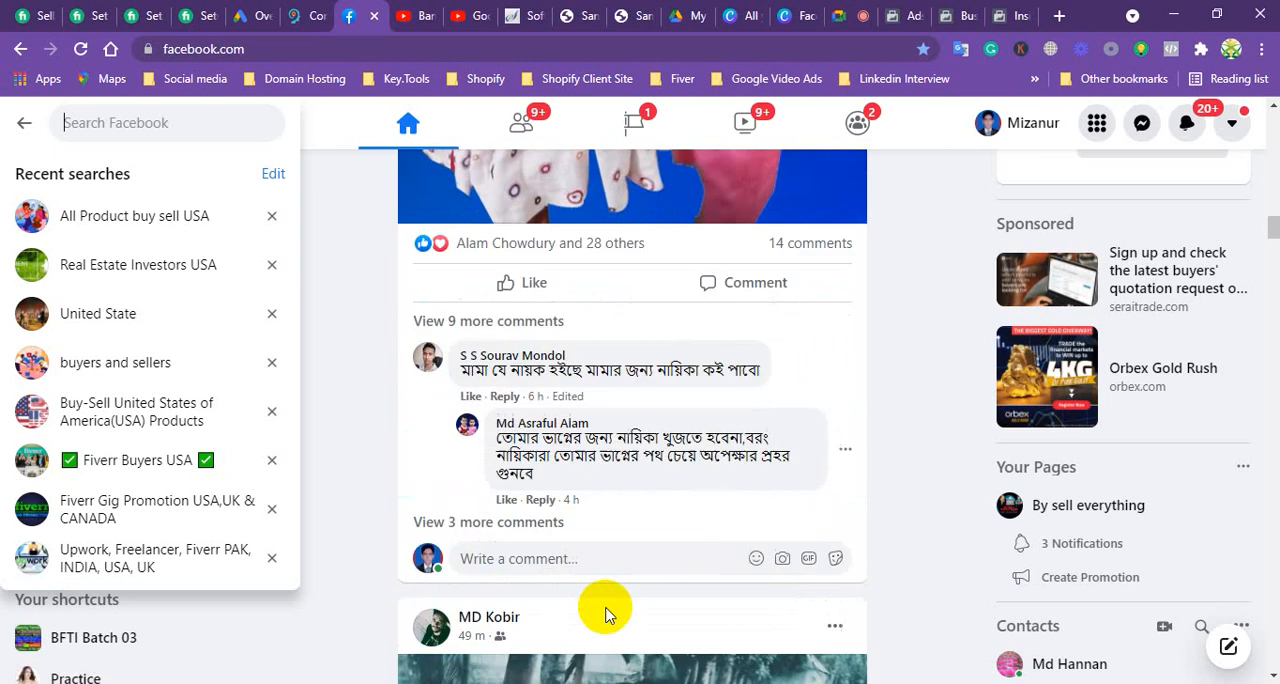
pyautogui.scroll(-7, 610, 531)
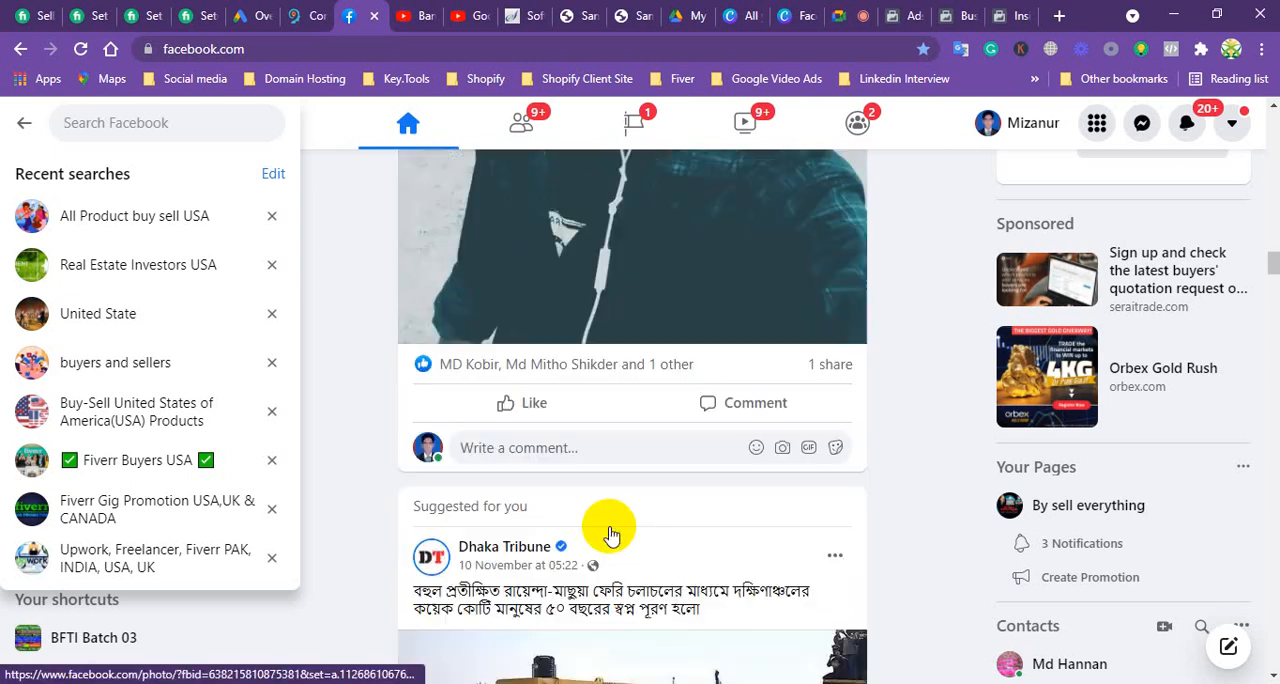
pyautogui.click(900, 15)
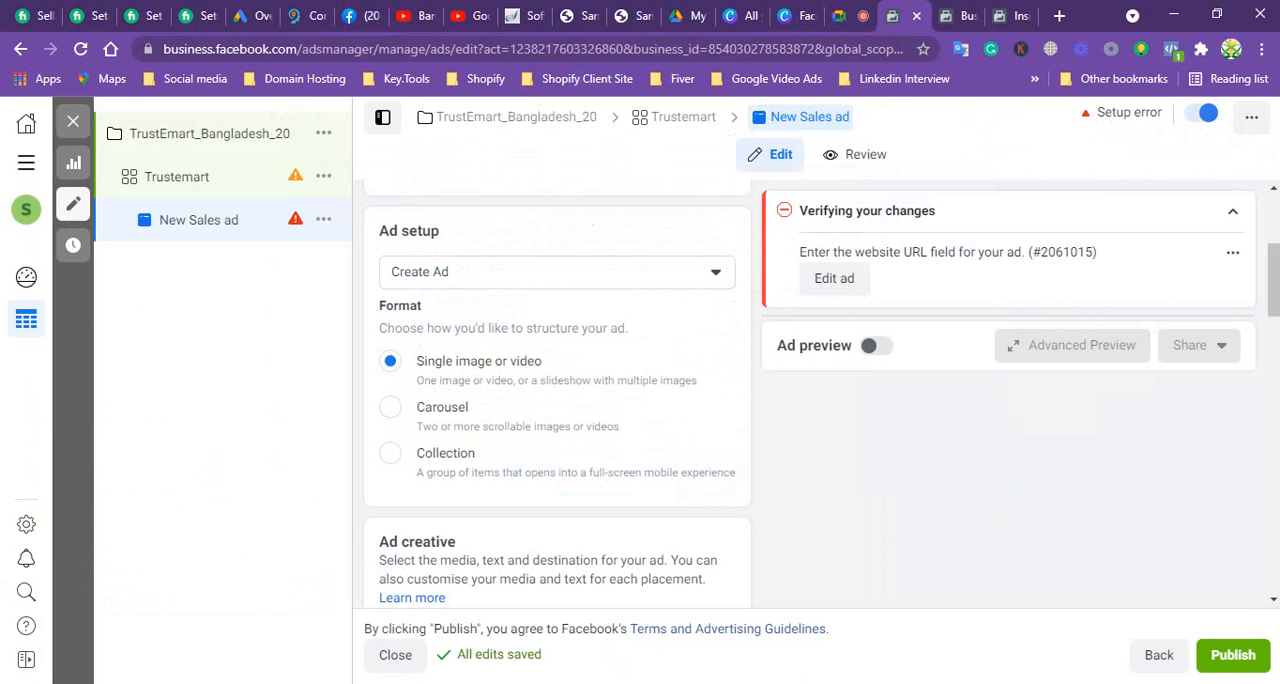
# Step: Switch to the Google Meet call and stop presenting the screen
pyautogui.click(848, 17)
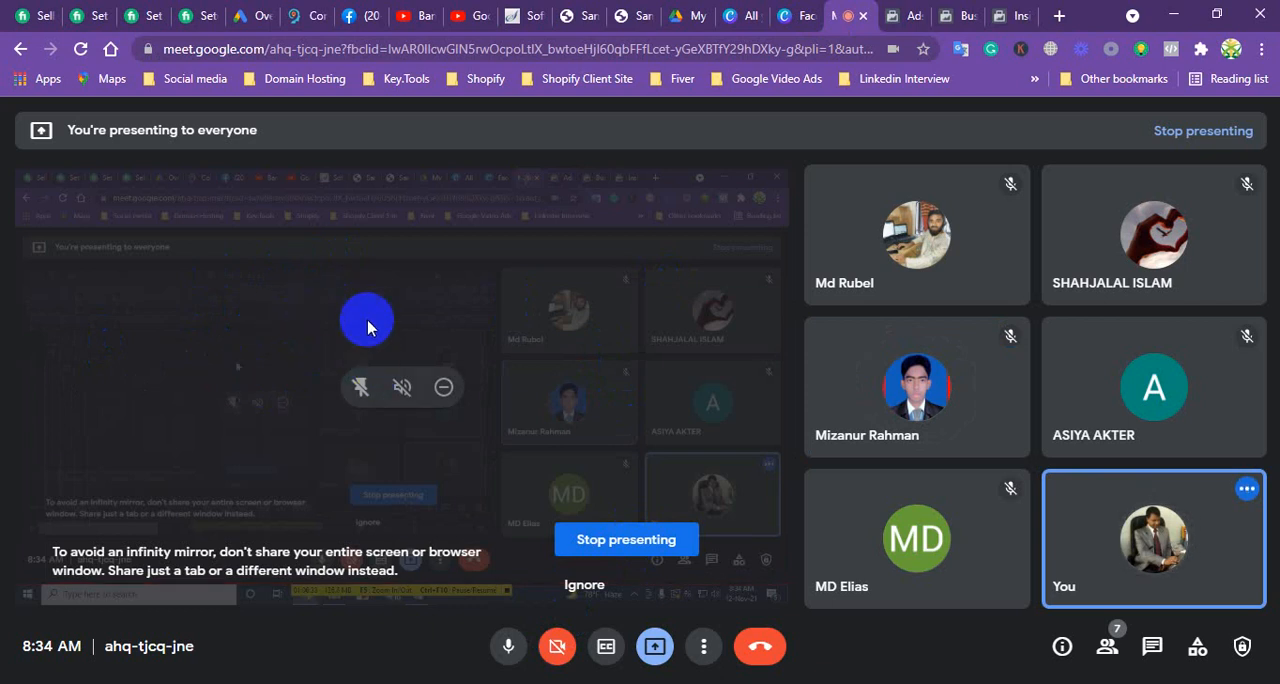
pyautogui.click(622, 541)
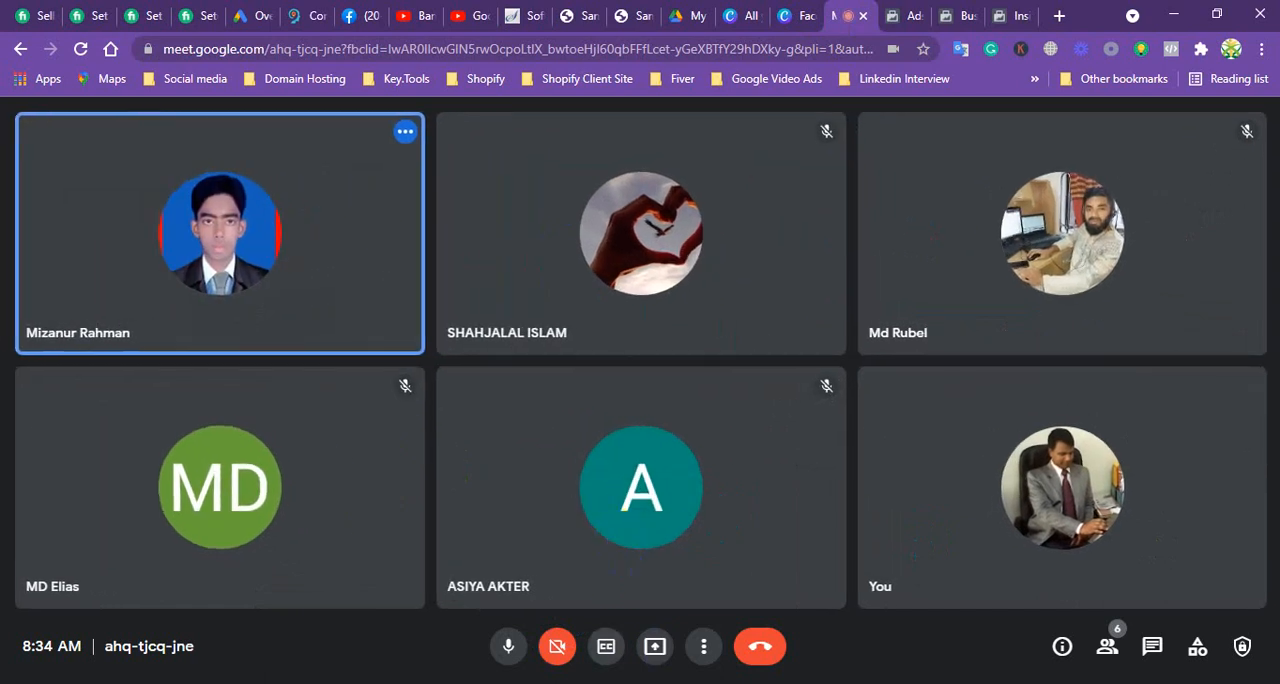
# Step: Present the entire screen in the Google Meet call and switch to the New Sales ad in Facebook Ads Manager
pyautogui.click(654, 646)
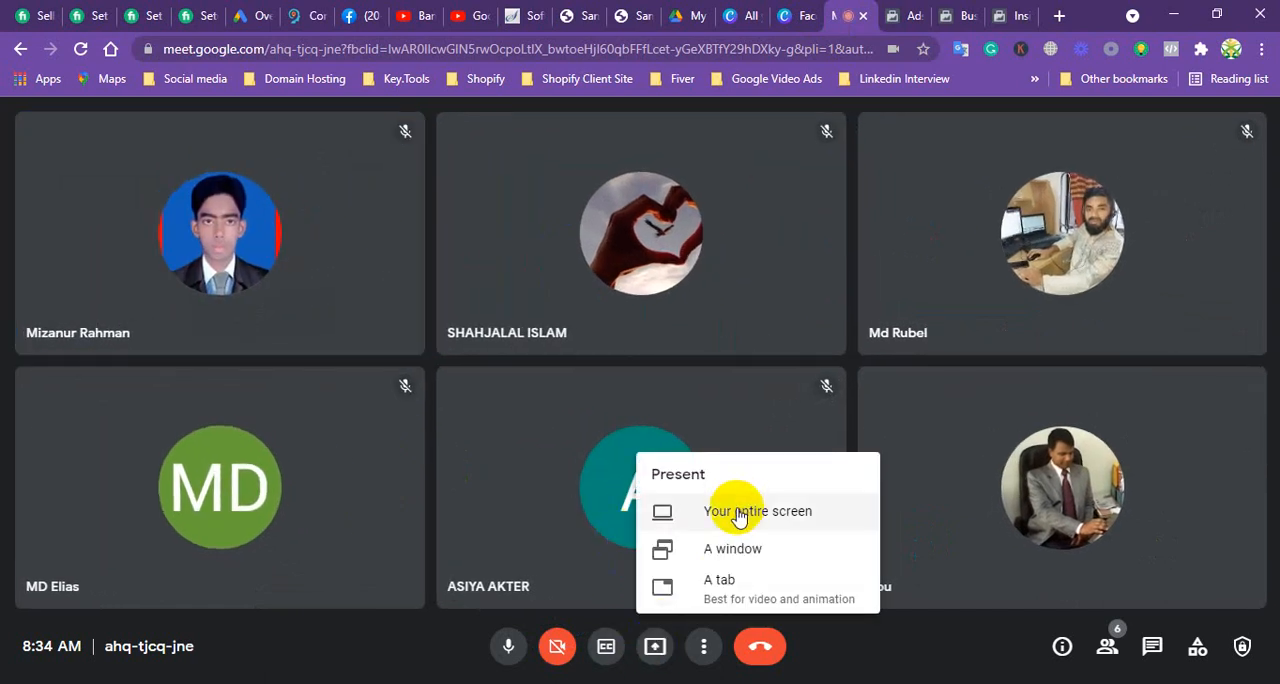
pyautogui.click(737, 511)
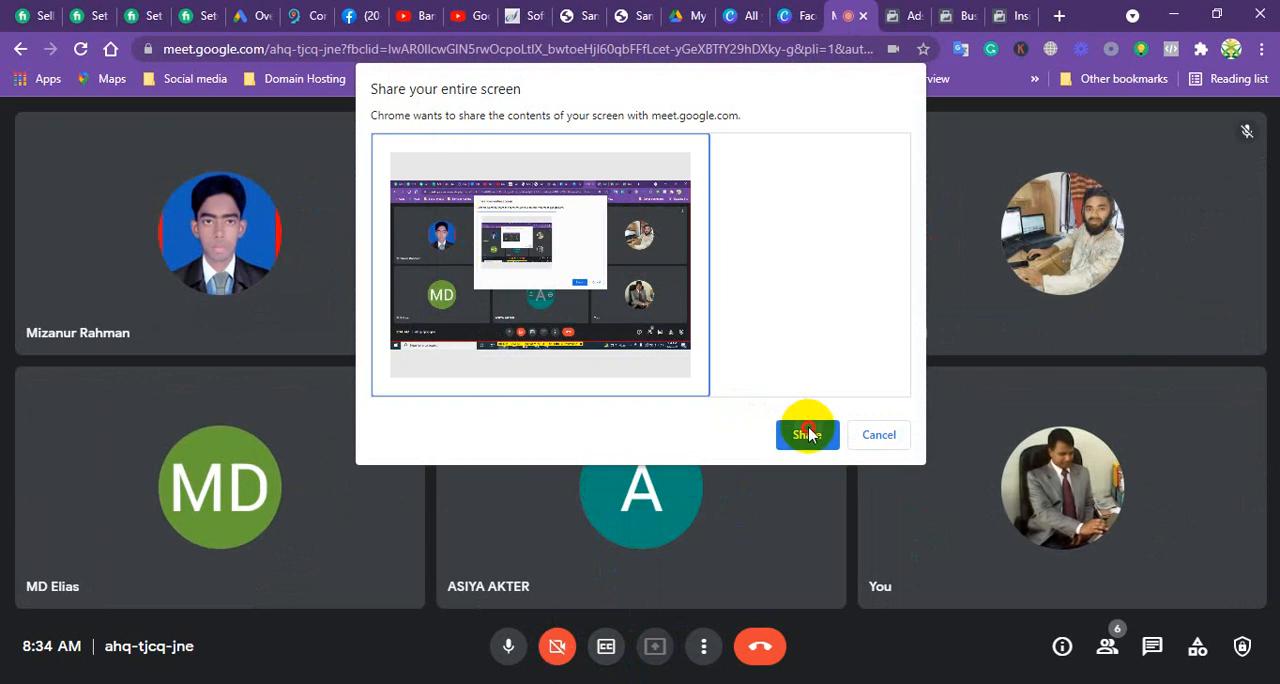
pyautogui.click(808, 431)
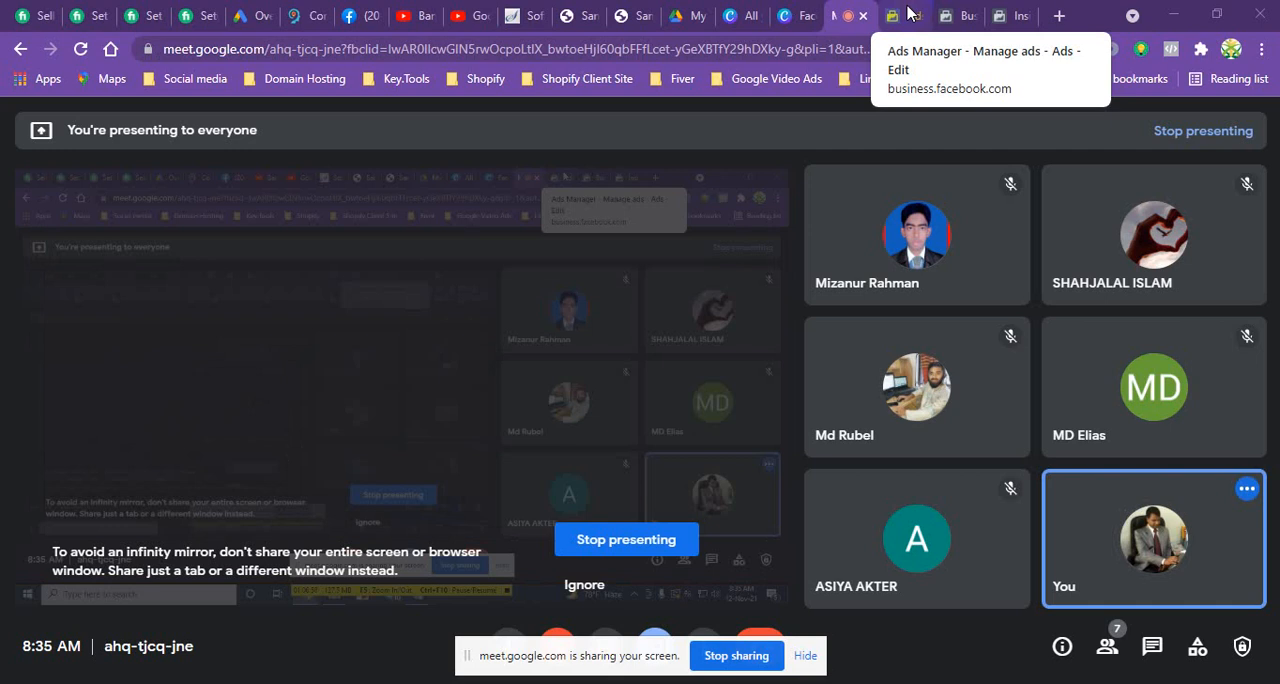
pyautogui.click(910, 15)
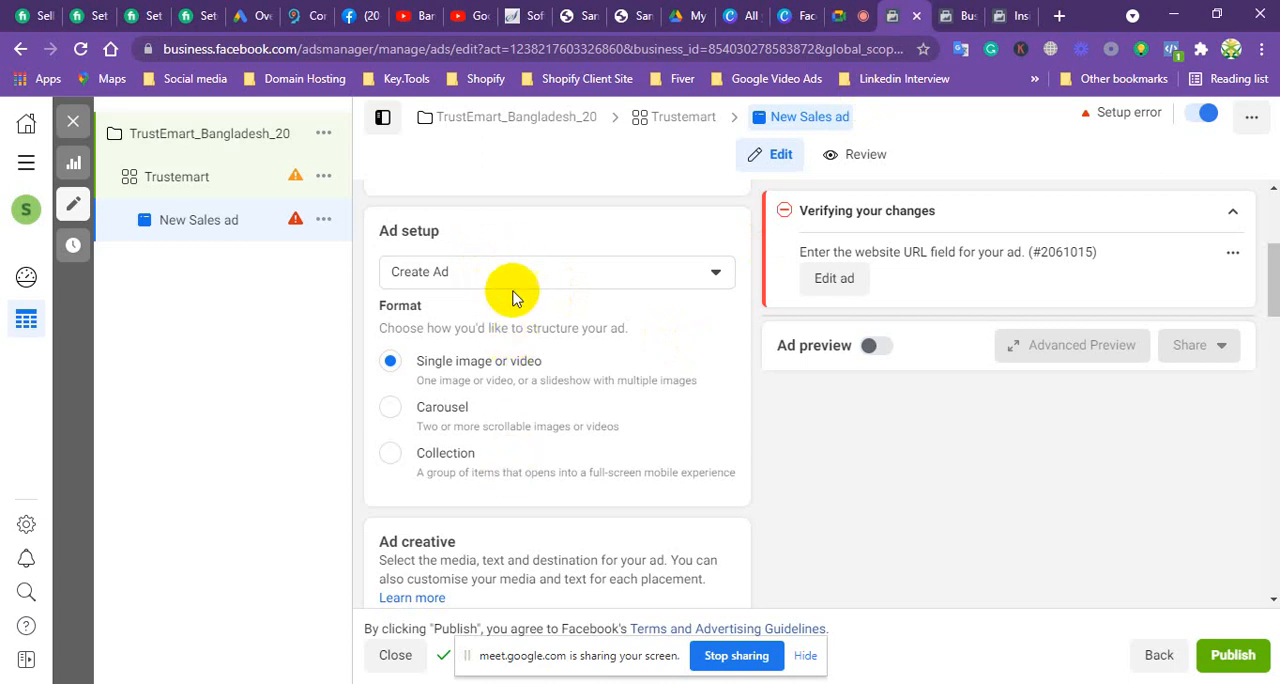
# Step: Check the New Sales ad's Facebook Page, format options and available Instagram account choices
pyautogui.scroll(2, 512, 300)
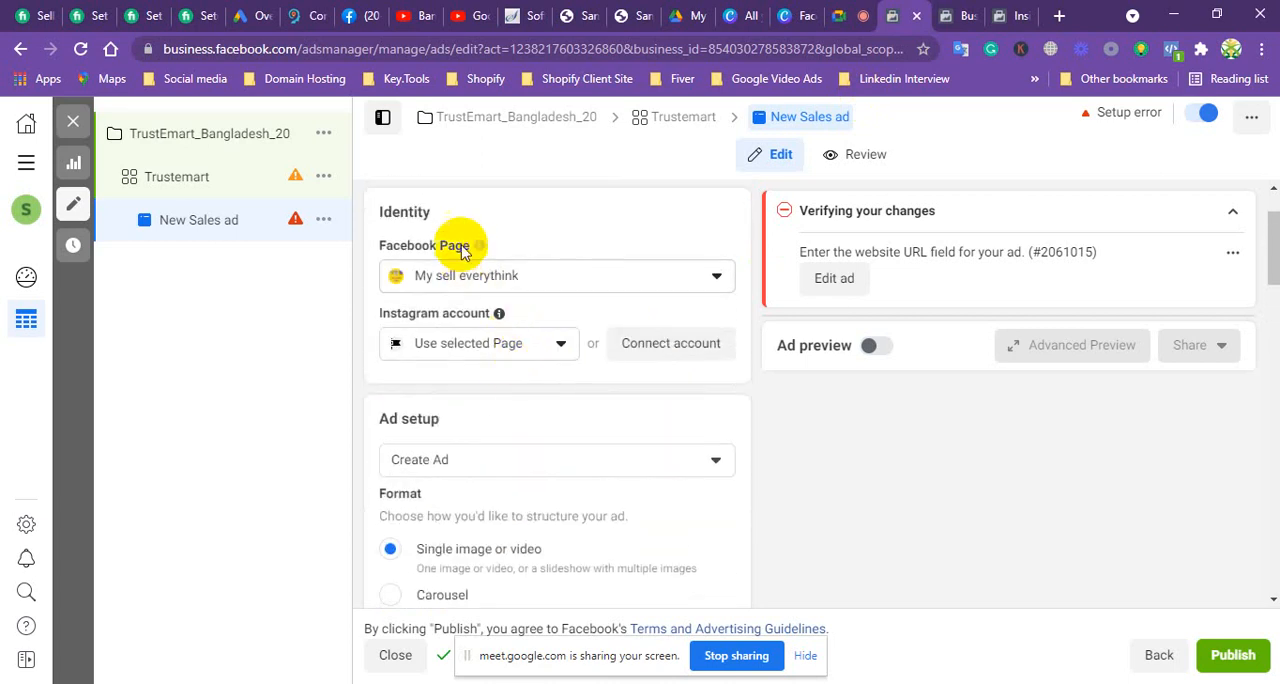
pyautogui.scroll(-2, 512, 360)
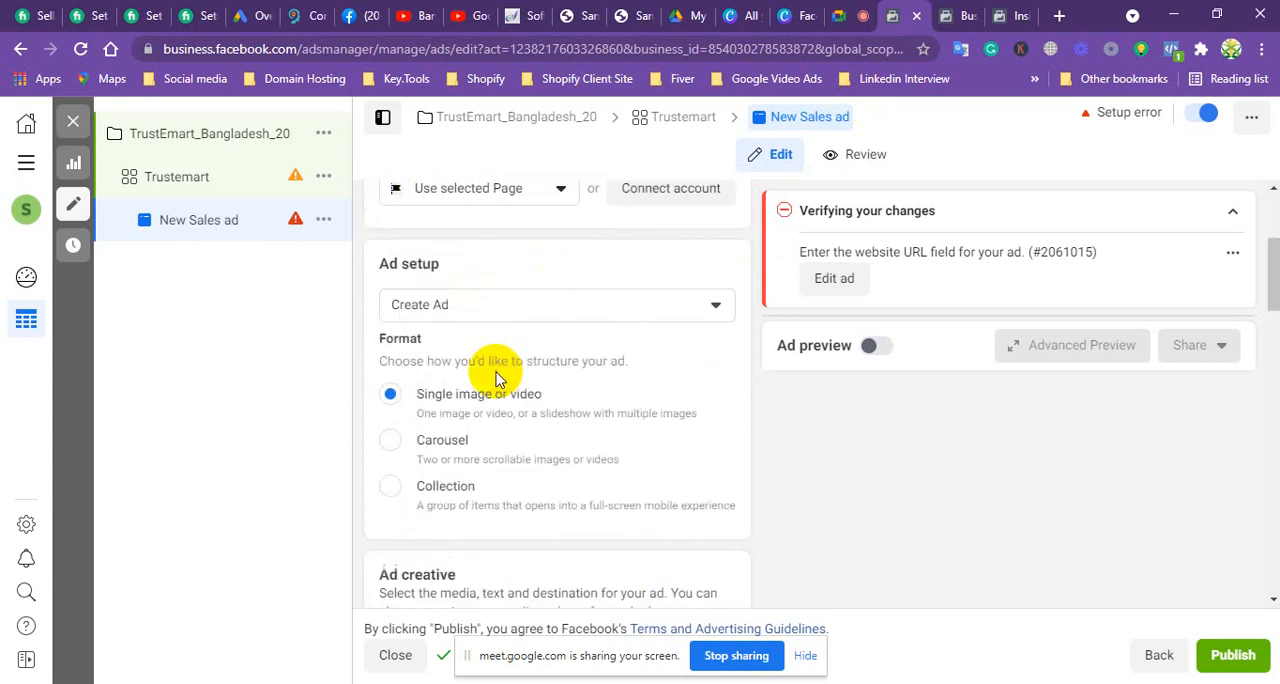
pyautogui.scroll(3, 494, 371)
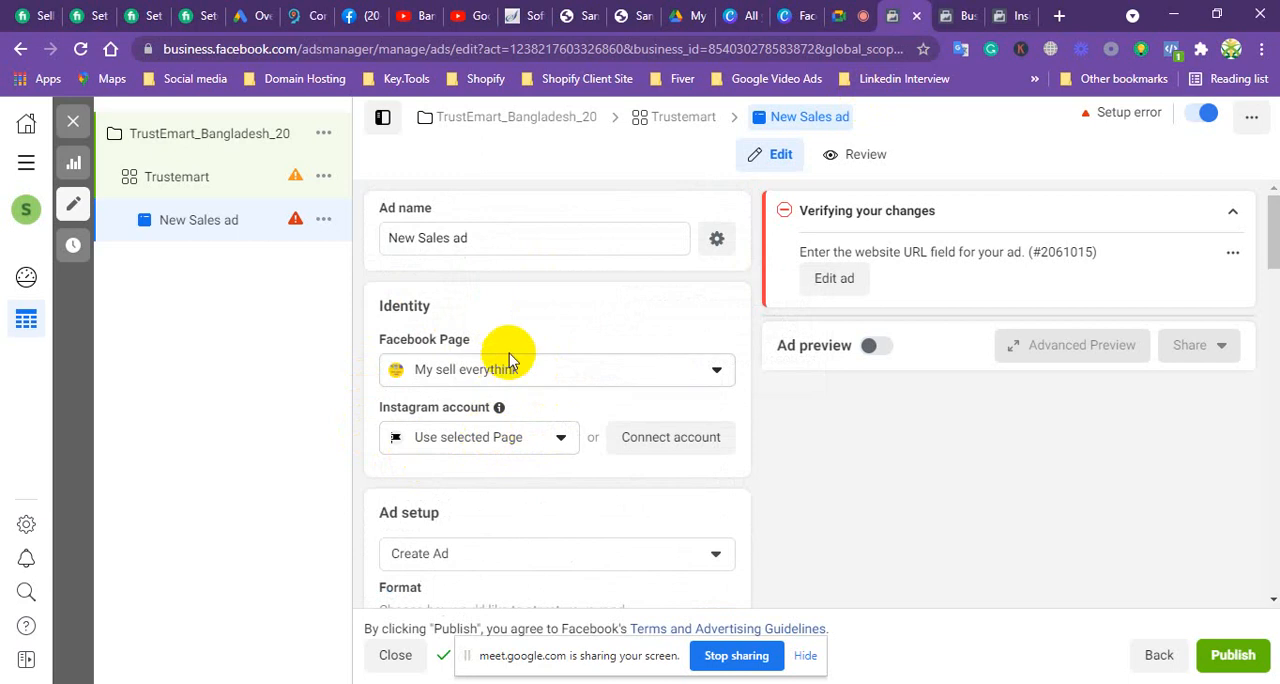
pyautogui.click(506, 443)
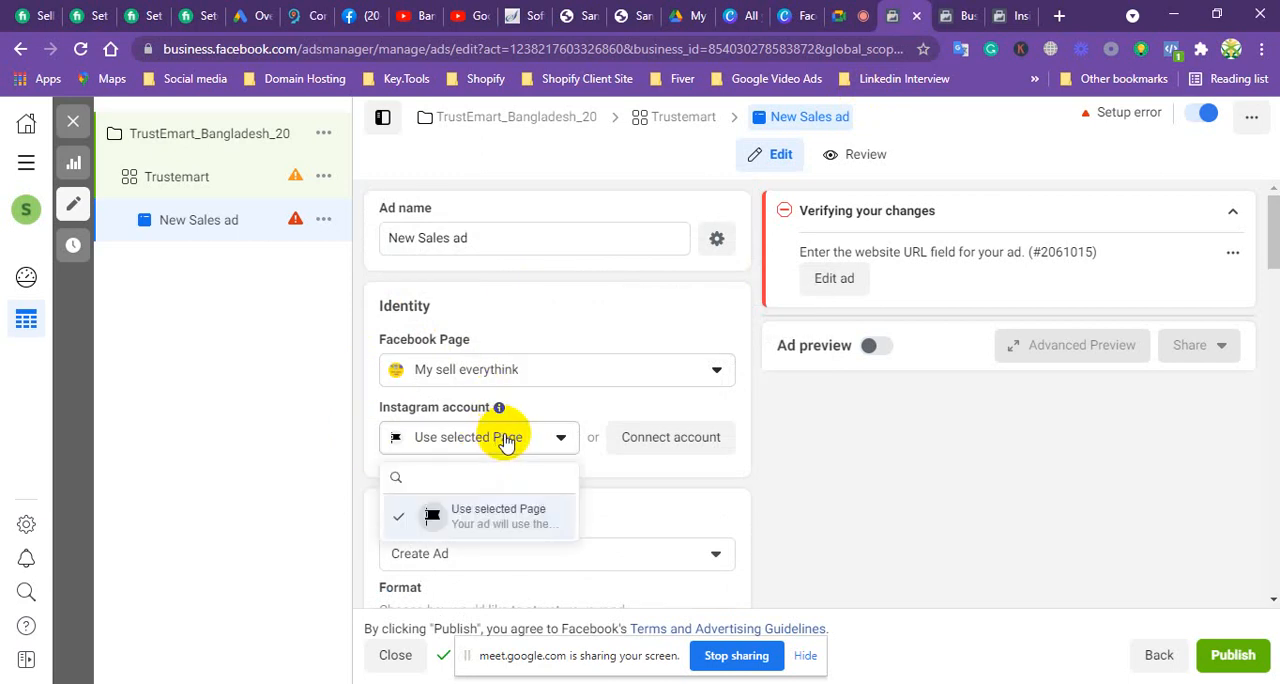
pyautogui.scroll(-3, 506, 443)
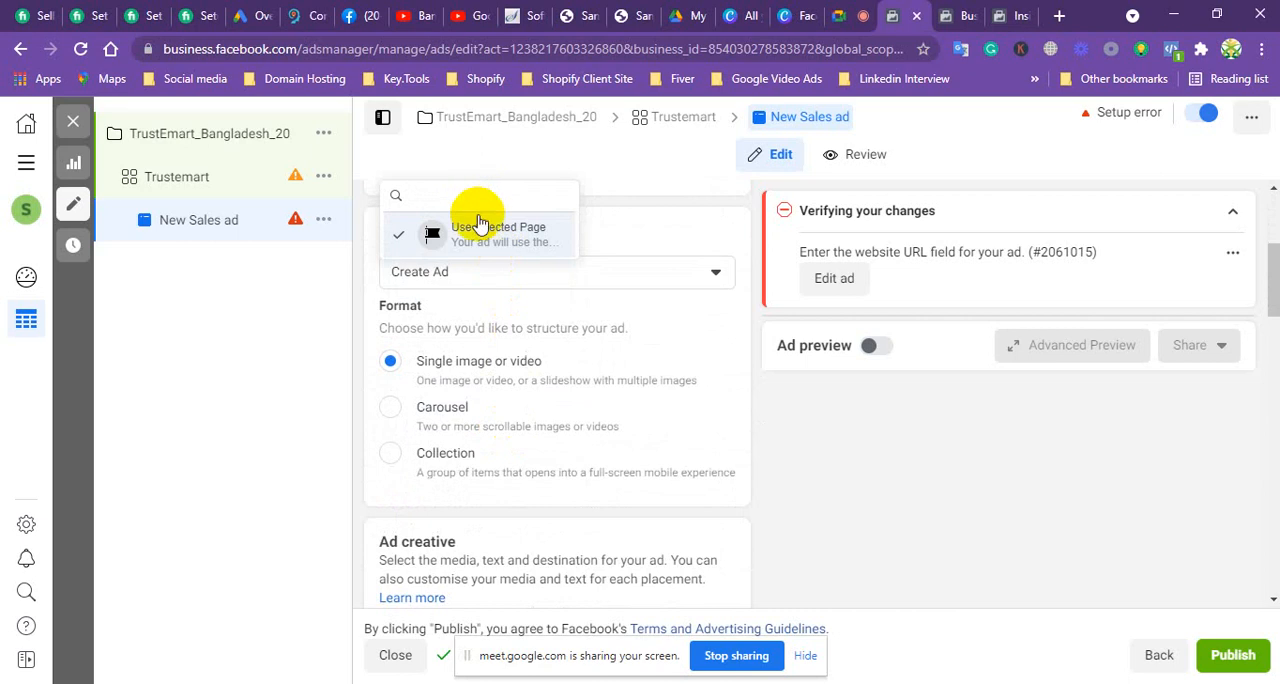
pyautogui.scroll(3, 508, 309)
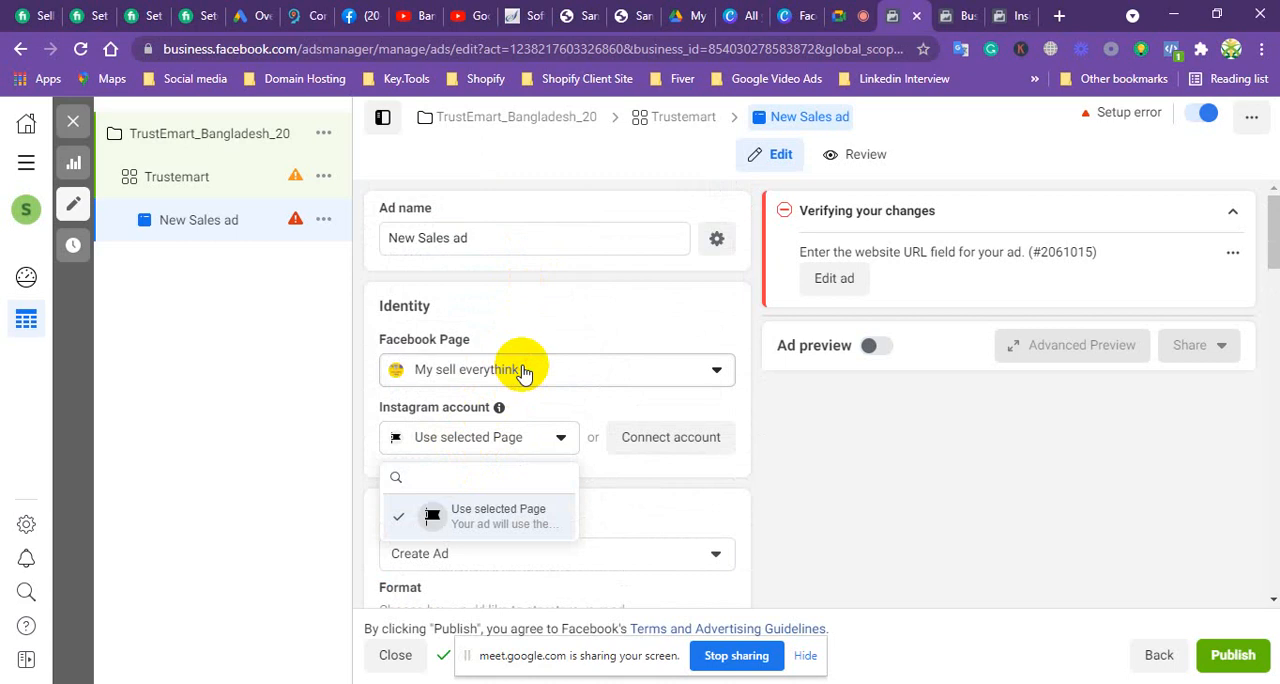
# Step: Change the ad's Facebook Page to By sell everything under My almirah
pyautogui.click(523, 372)
pyautogui.click(443, 489)
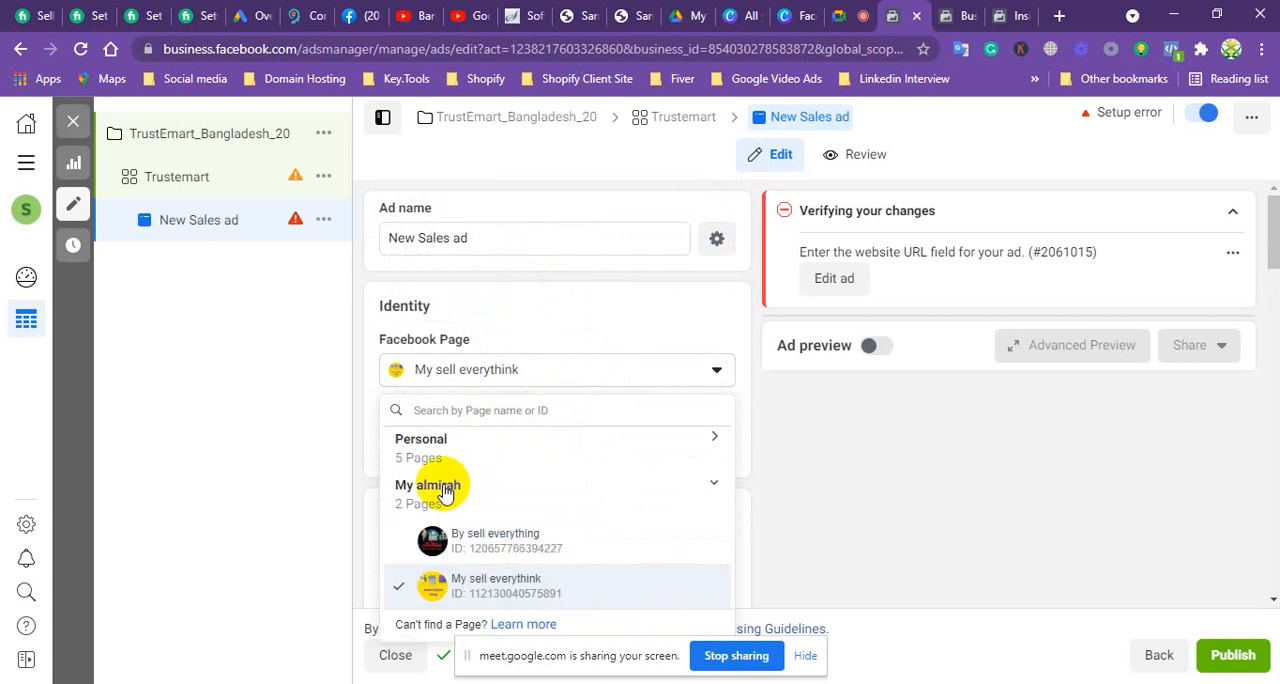
pyautogui.click(483, 541)
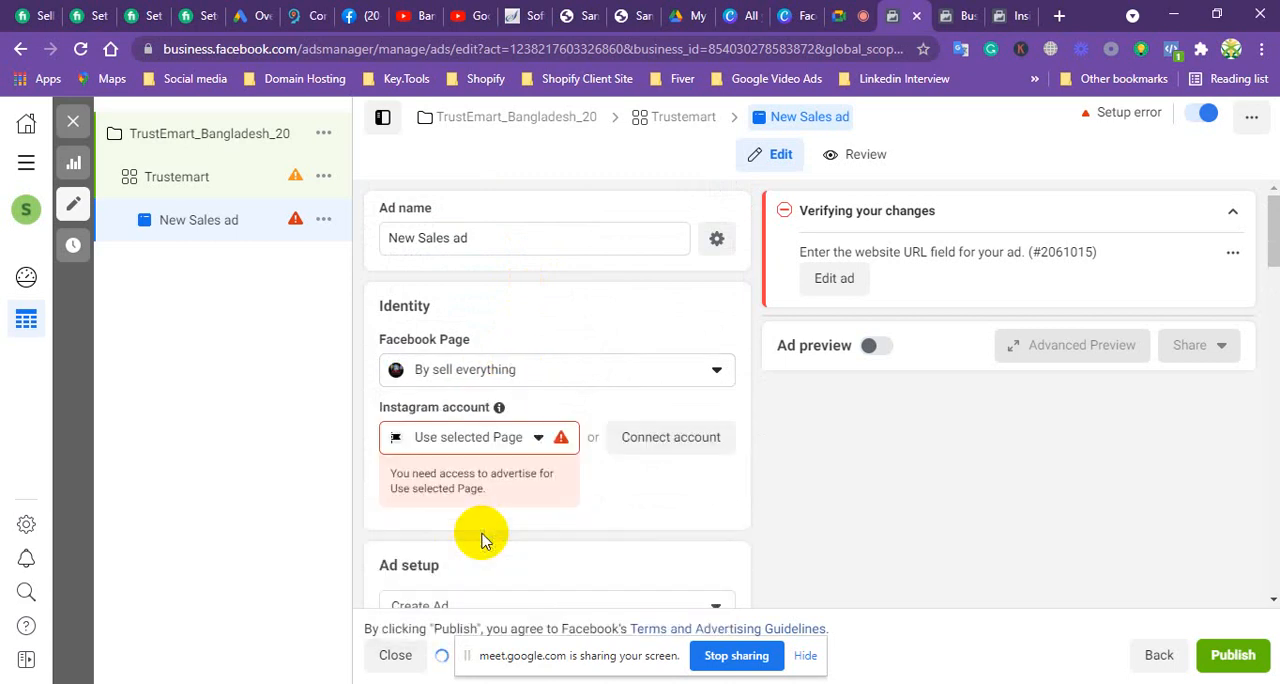
pyautogui.scroll(-1, 543, 387)
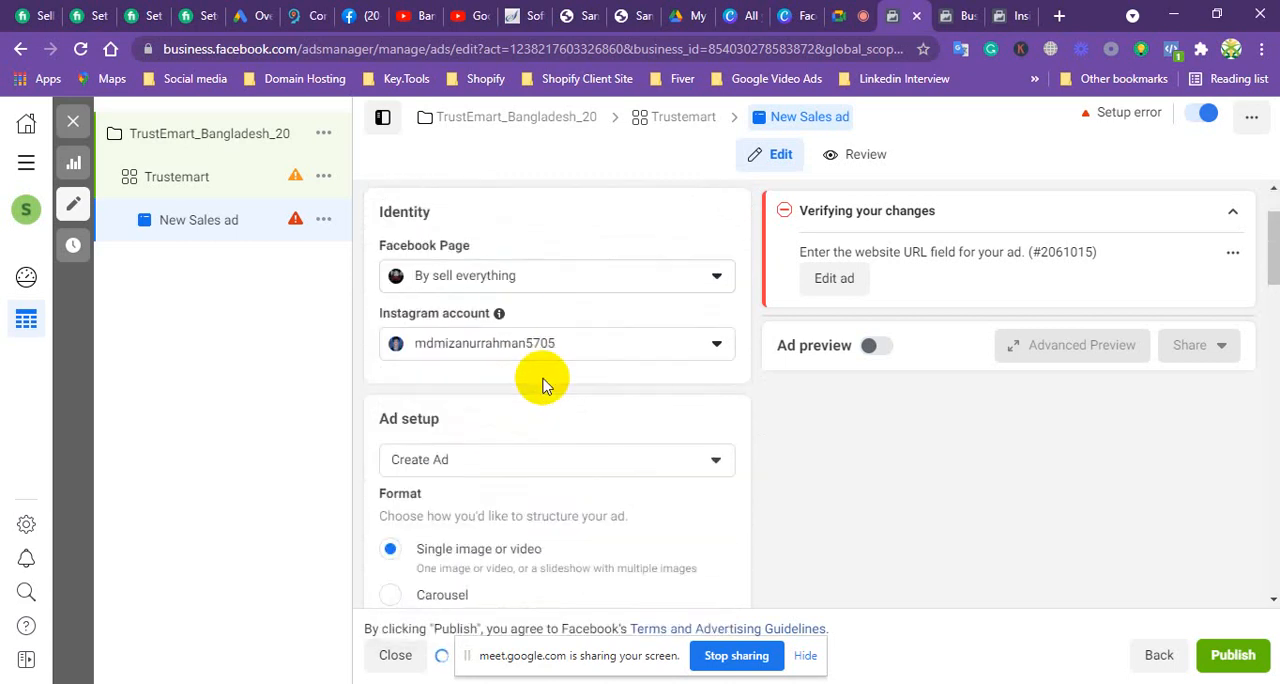
pyautogui.scroll(-1, 491, 409)
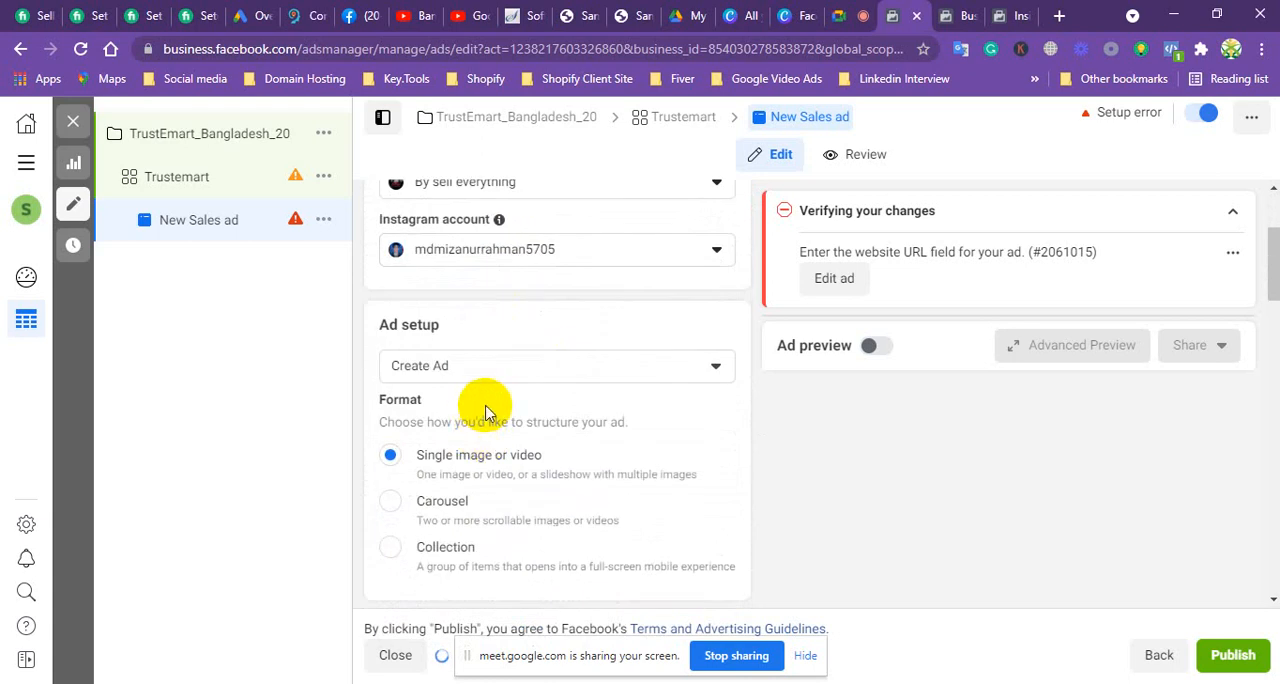
# Step: Set the ad setup to Use existing post
pyautogui.scroll(1, 491, 449)
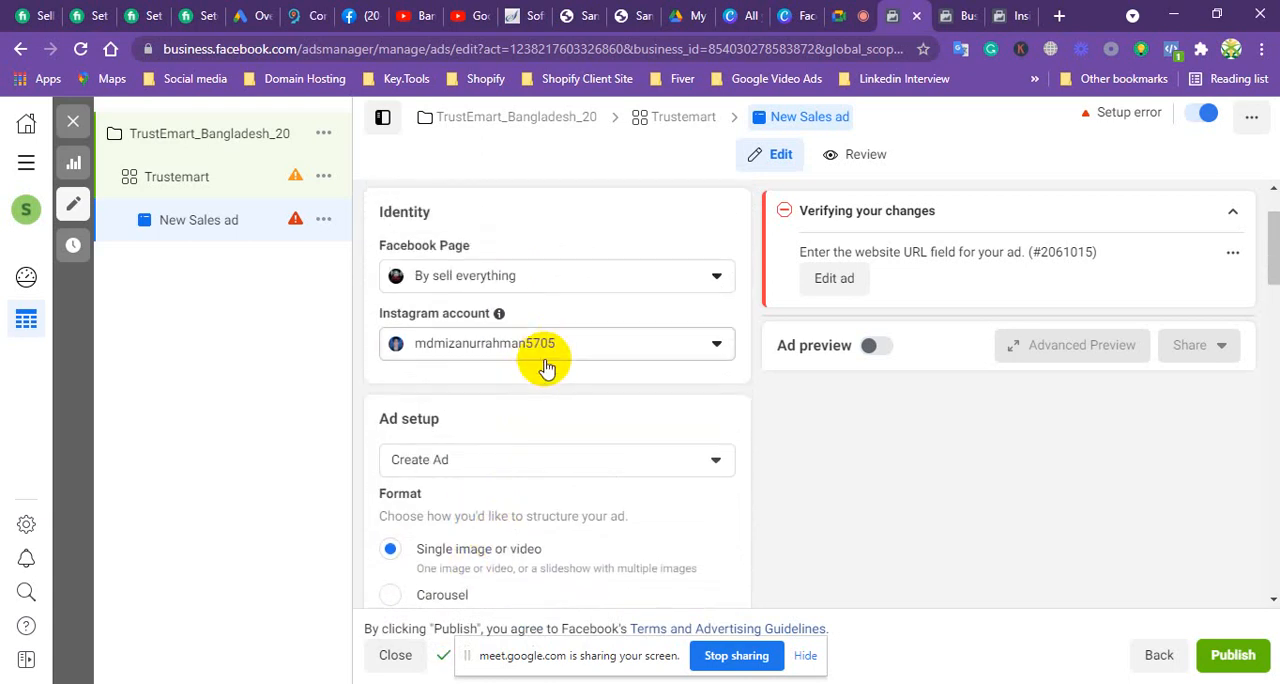
pyautogui.click(527, 461)
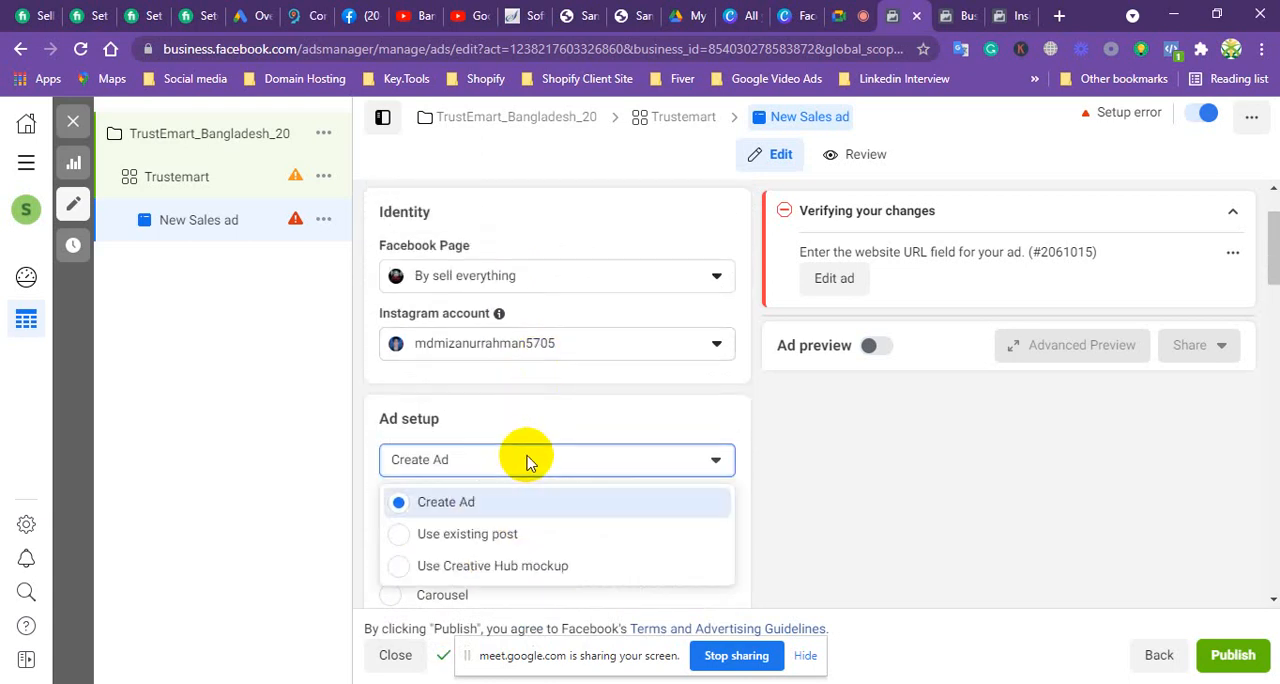
pyautogui.click(463, 536)
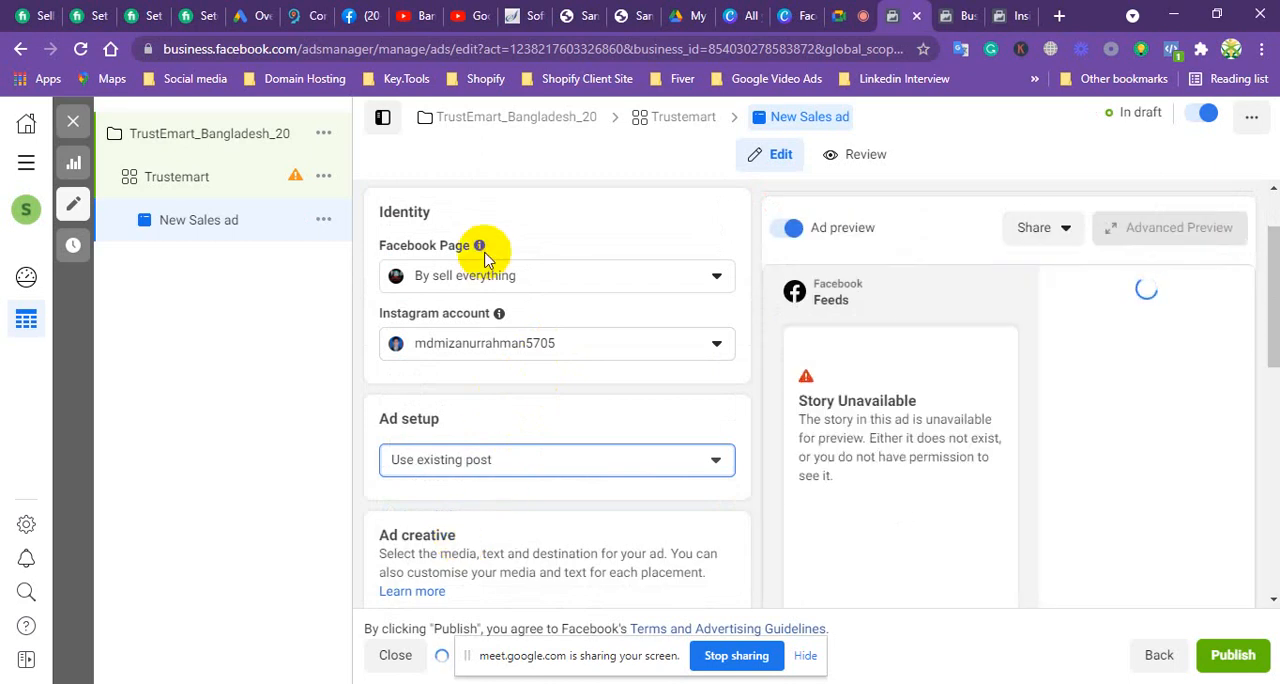
# Step: Change the ad creative to the professional digital marketer album post dated 31 Oct 2020
pyautogui.moveTo(507, 310)
pyautogui.scroll(-4, 495, 337)
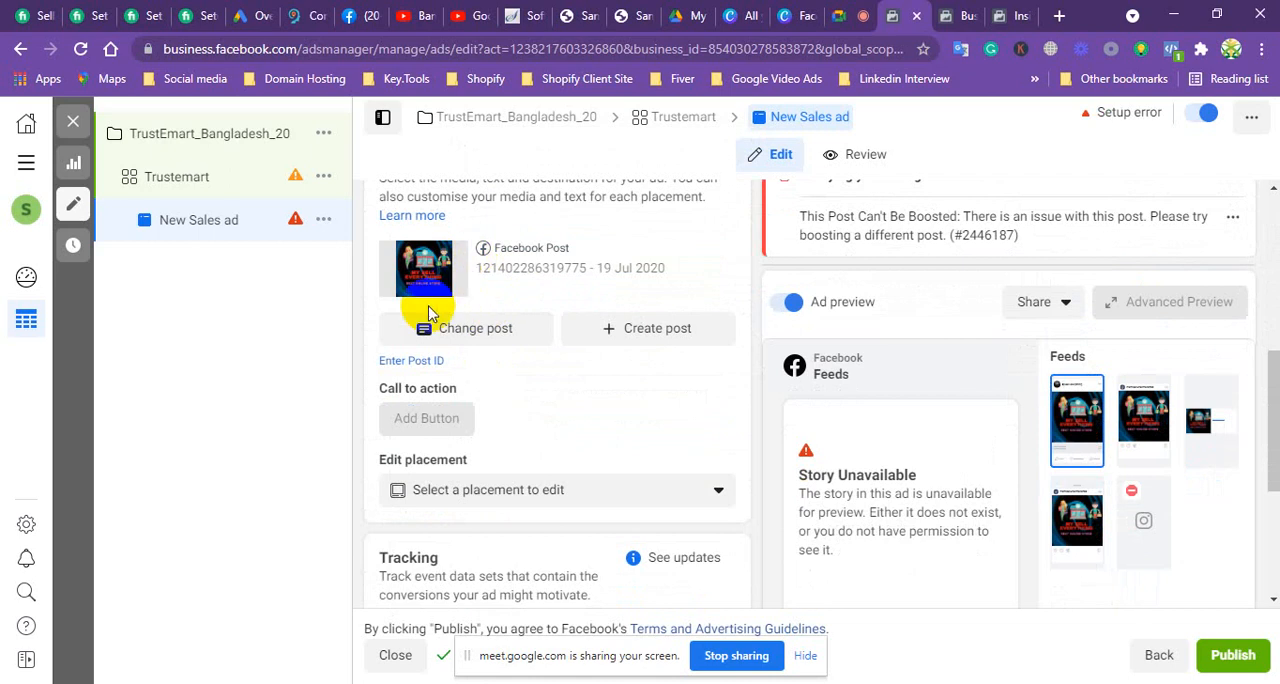
pyautogui.click(475, 334)
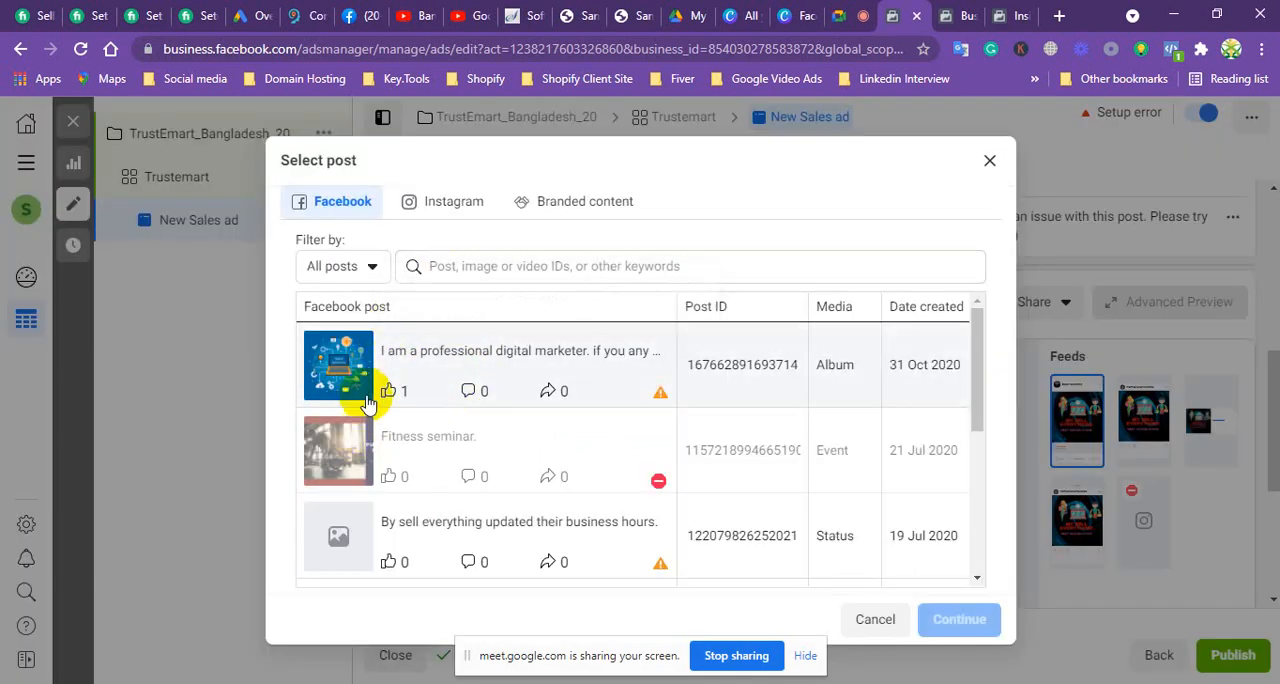
pyautogui.scroll(-5, 360, 400)
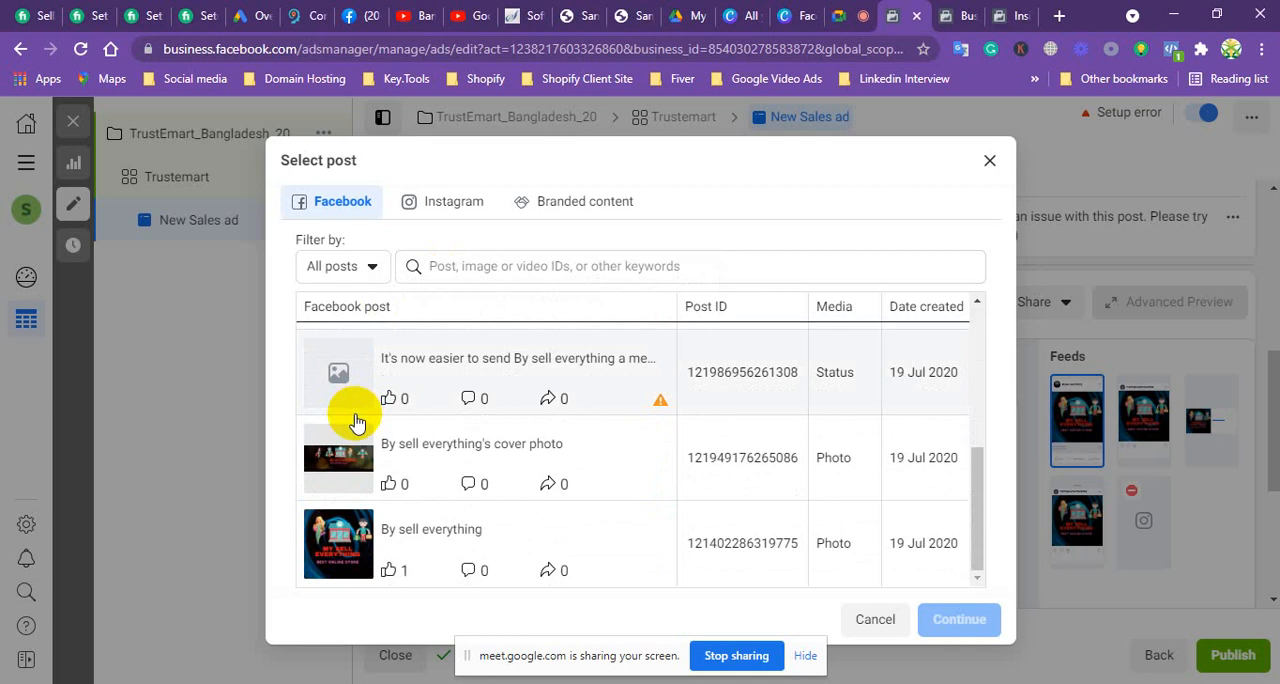
pyautogui.scroll(2, 360, 440)
pyautogui.scroll(2, 360, 447)
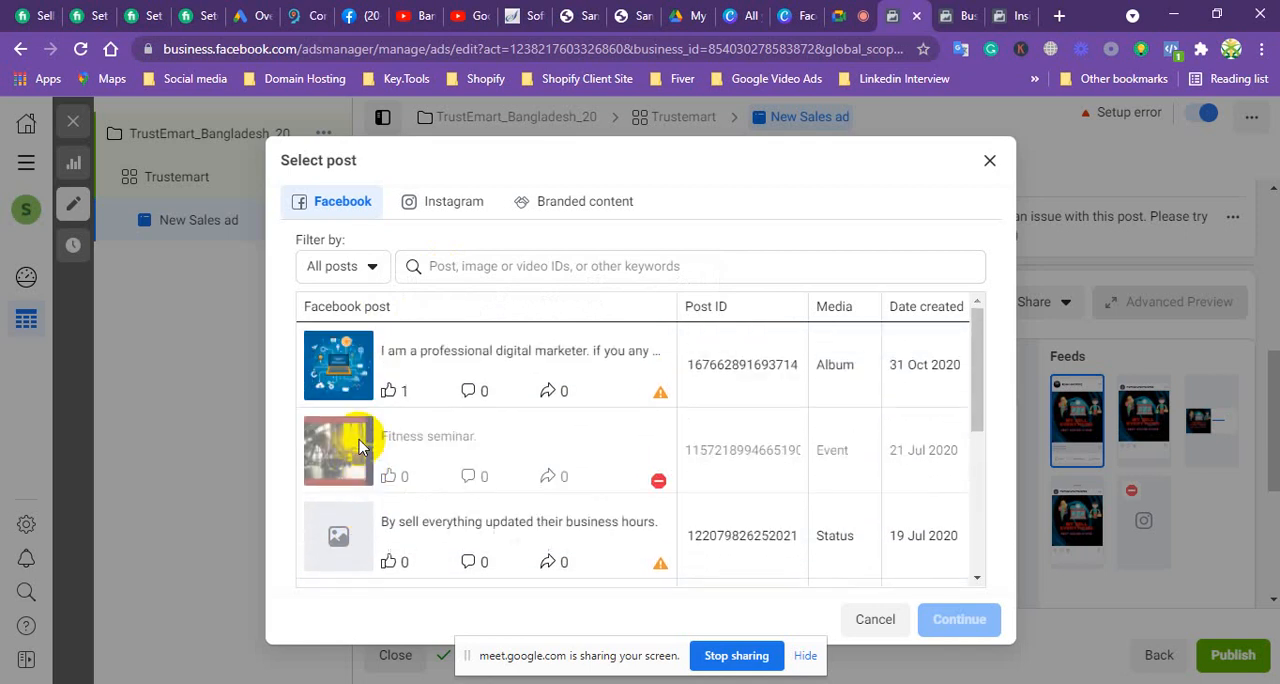
pyautogui.click(340, 345)
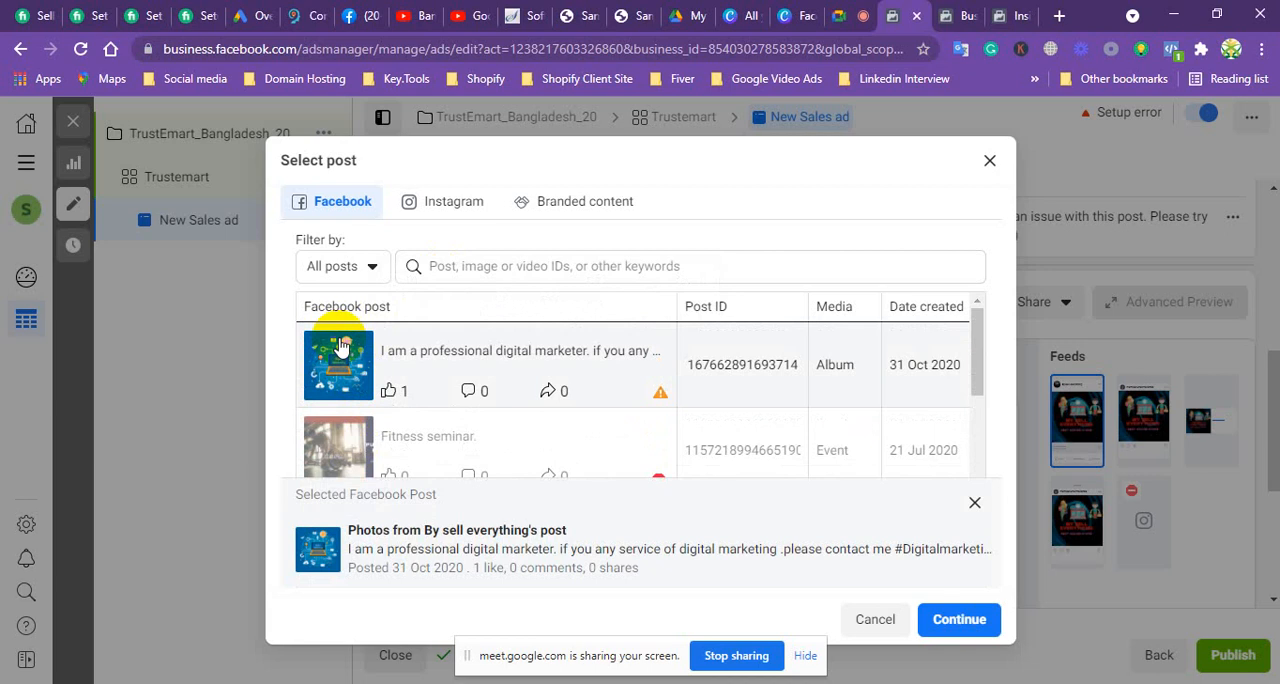
pyautogui.click(960, 619)
# Step: Hide the screen-sharing notice and change the ad creative to the By sell everything photo post dated 19 Jul 2020
pyautogui.click(806, 655)
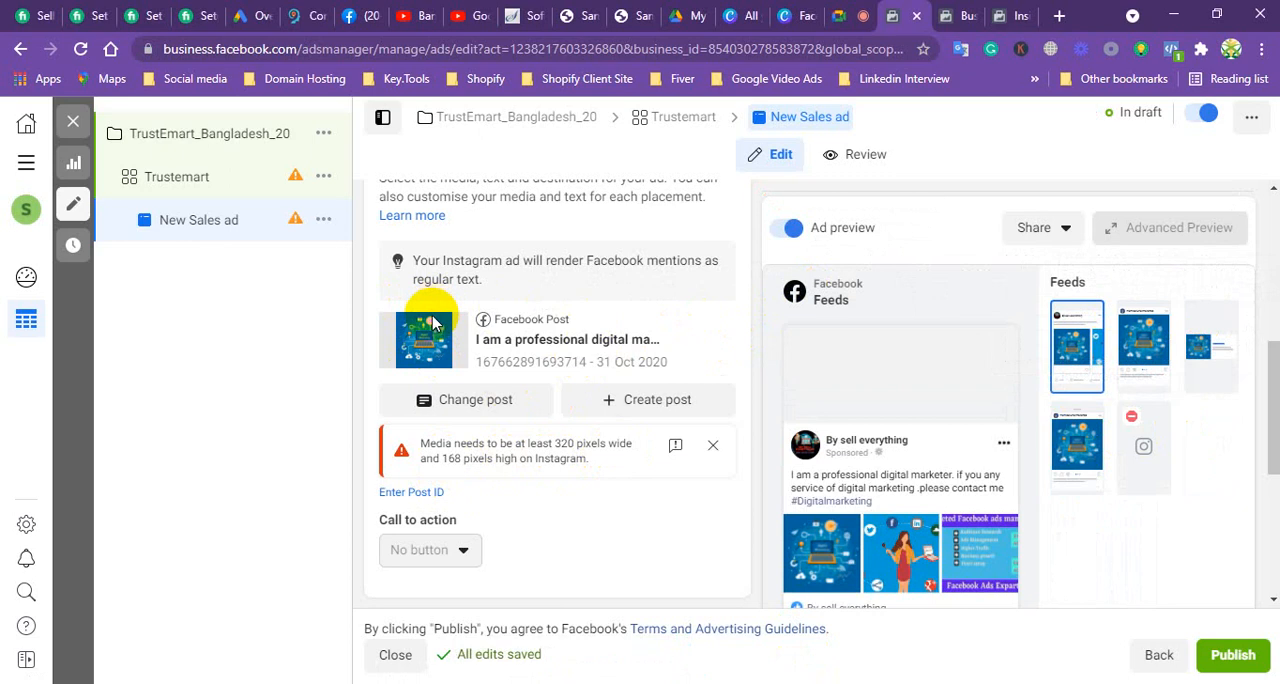
pyautogui.click(492, 402)
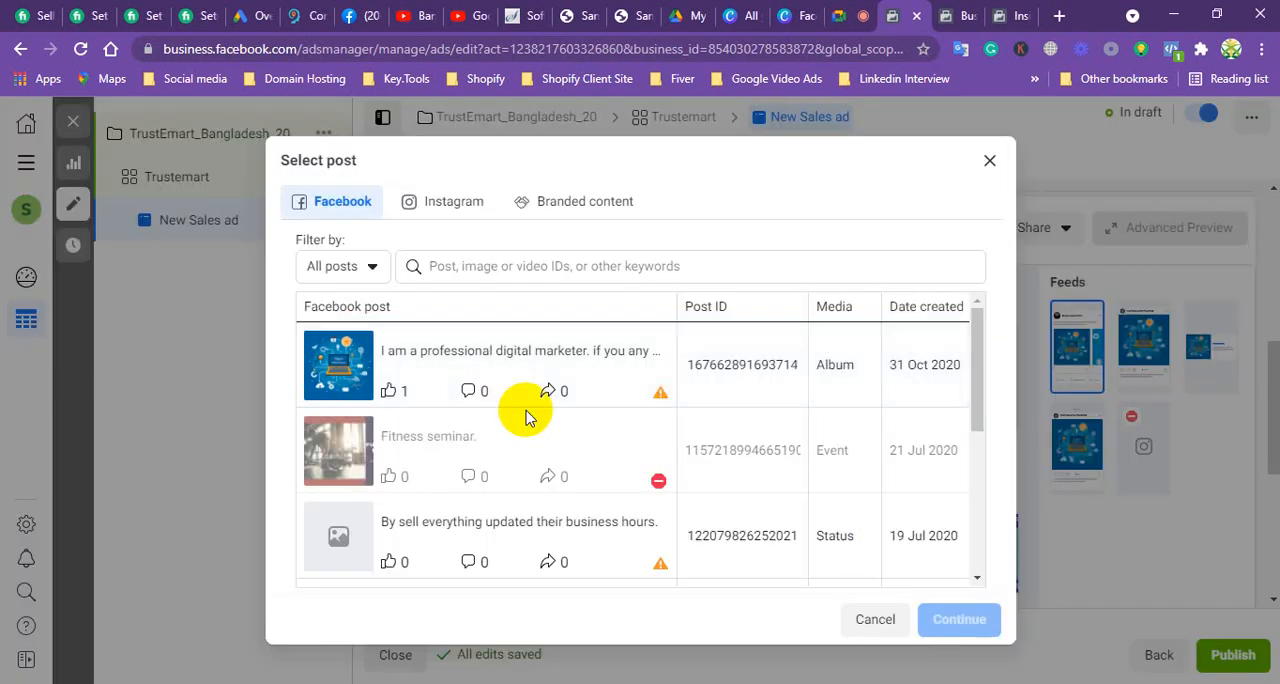
pyautogui.scroll(-2, 530, 395)
pyautogui.scroll(-2, 525, 396)
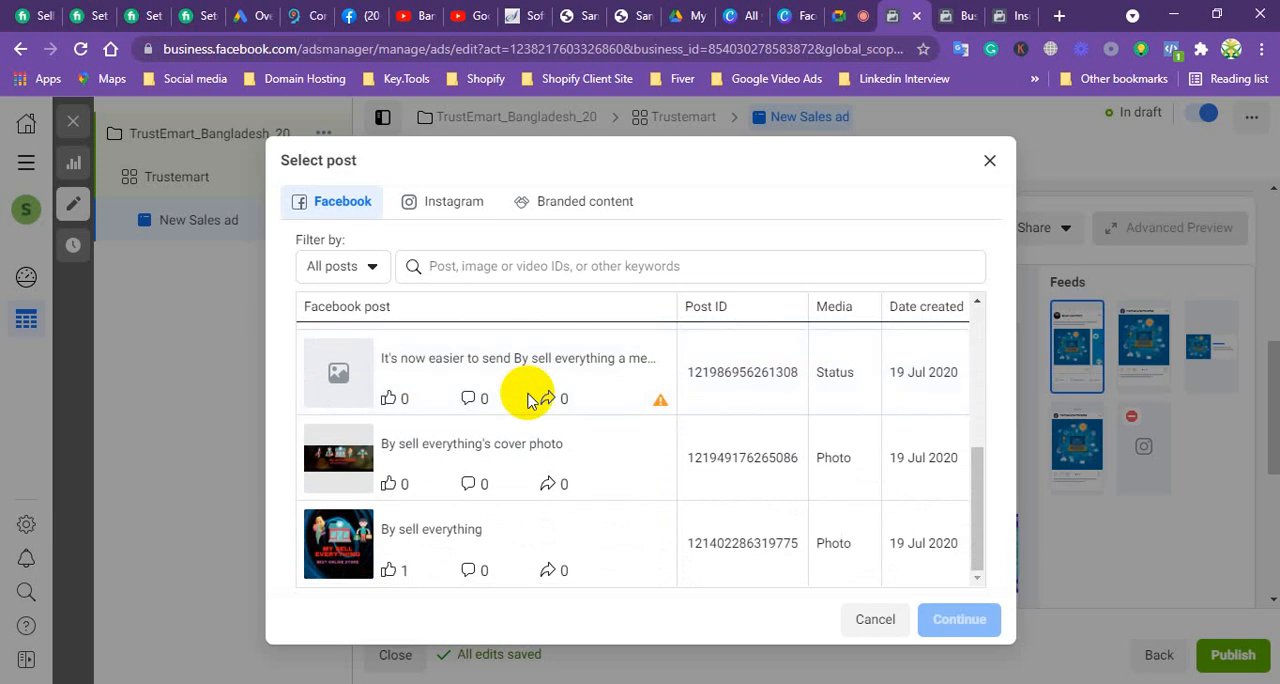
pyautogui.click(355, 543)
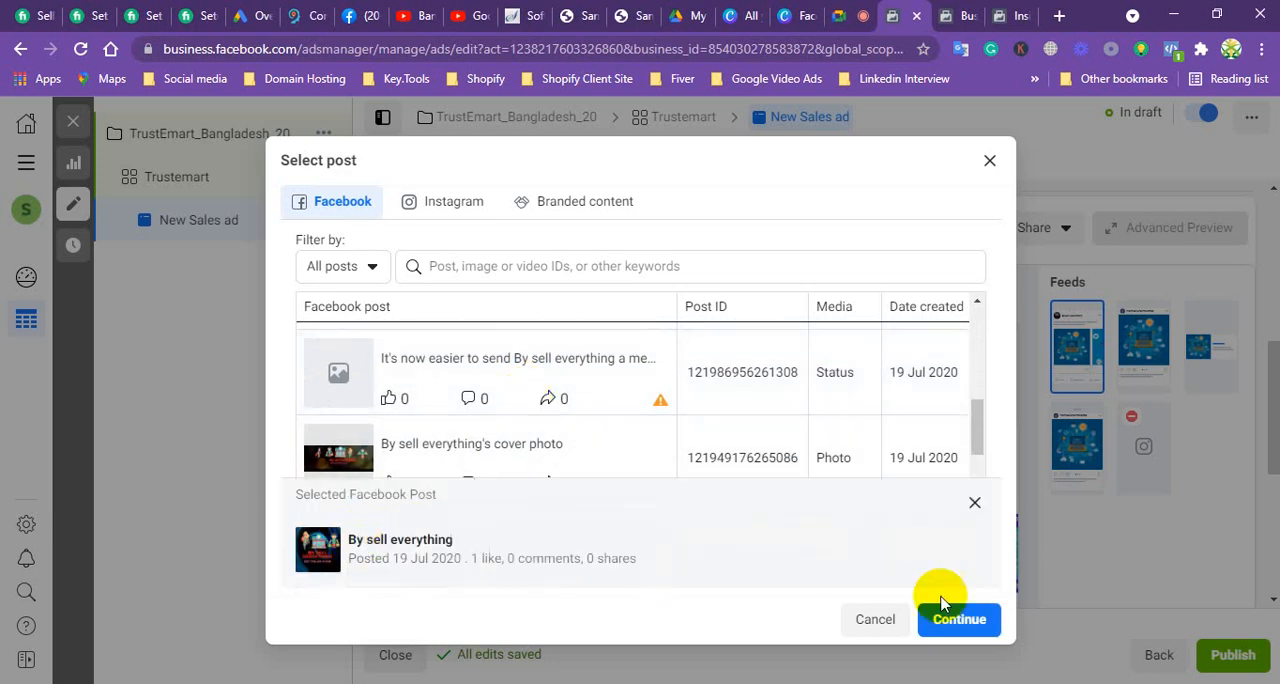
pyautogui.click(960, 620)
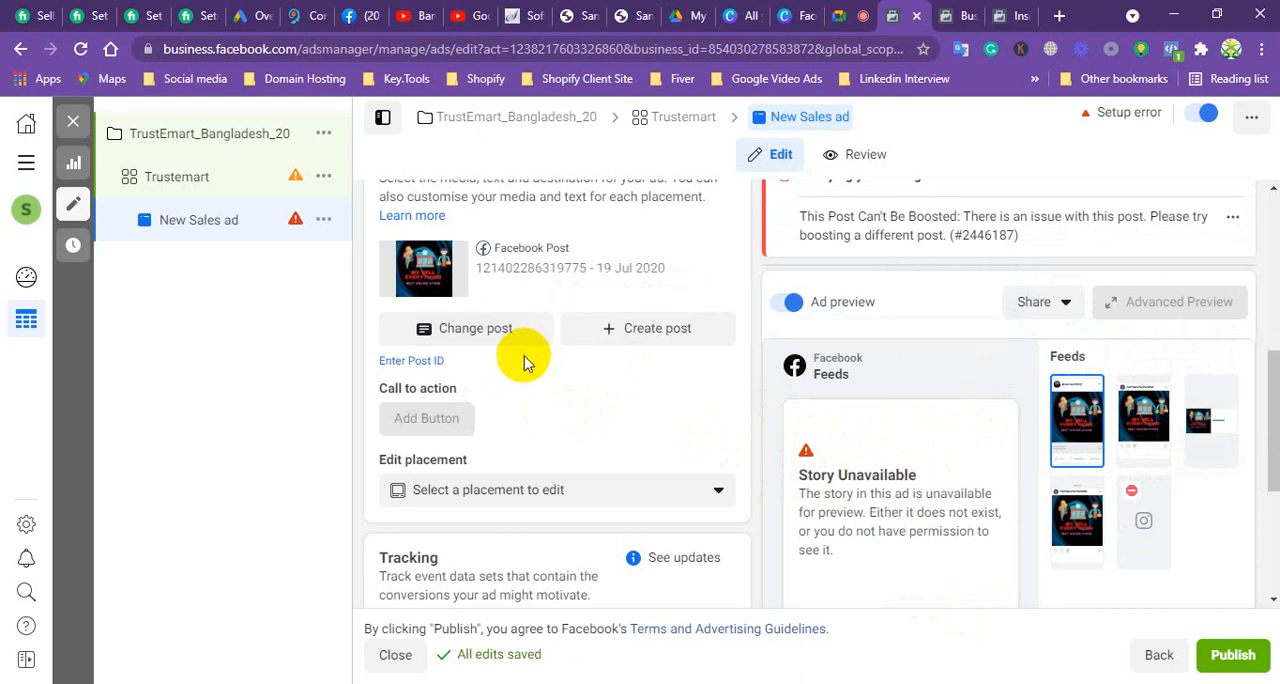
# Step: Review the ad creative, placement and tracking sections, and read why a call to action button is unavailable for the post
pyautogui.moveTo(474, 396)
pyautogui.scroll(1, 590, 434)
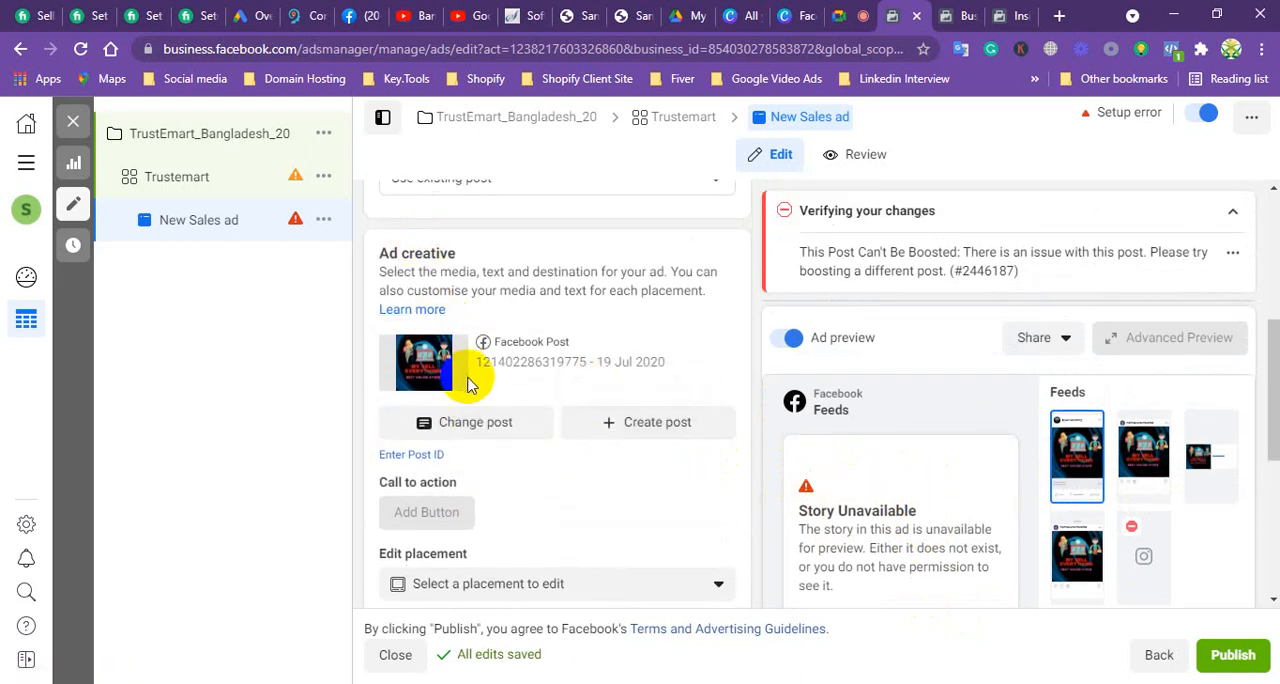
pyautogui.scroll(2, 506, 428)
pyautogui.scroll(-1, 514, 404)
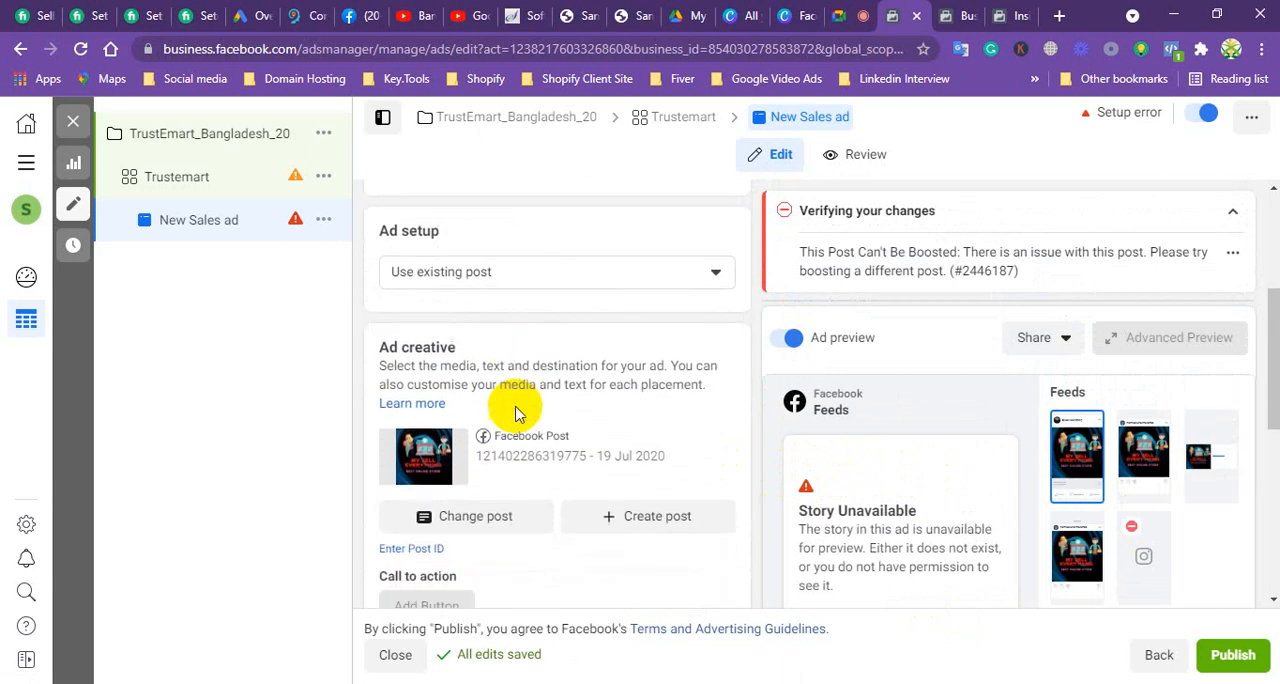
pyautogui.scroll(-3, 510, 408)
pyautogui.scroll(1, 485, 342)
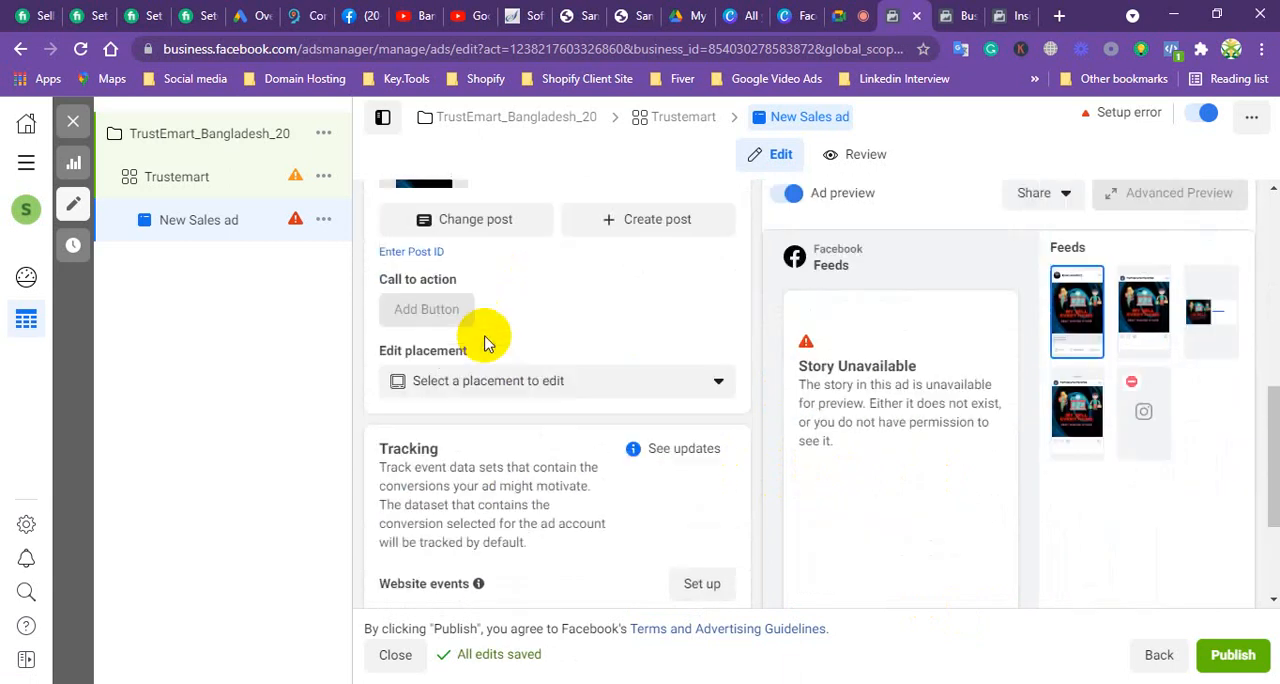
pyautogui.moveTo(423, 323)
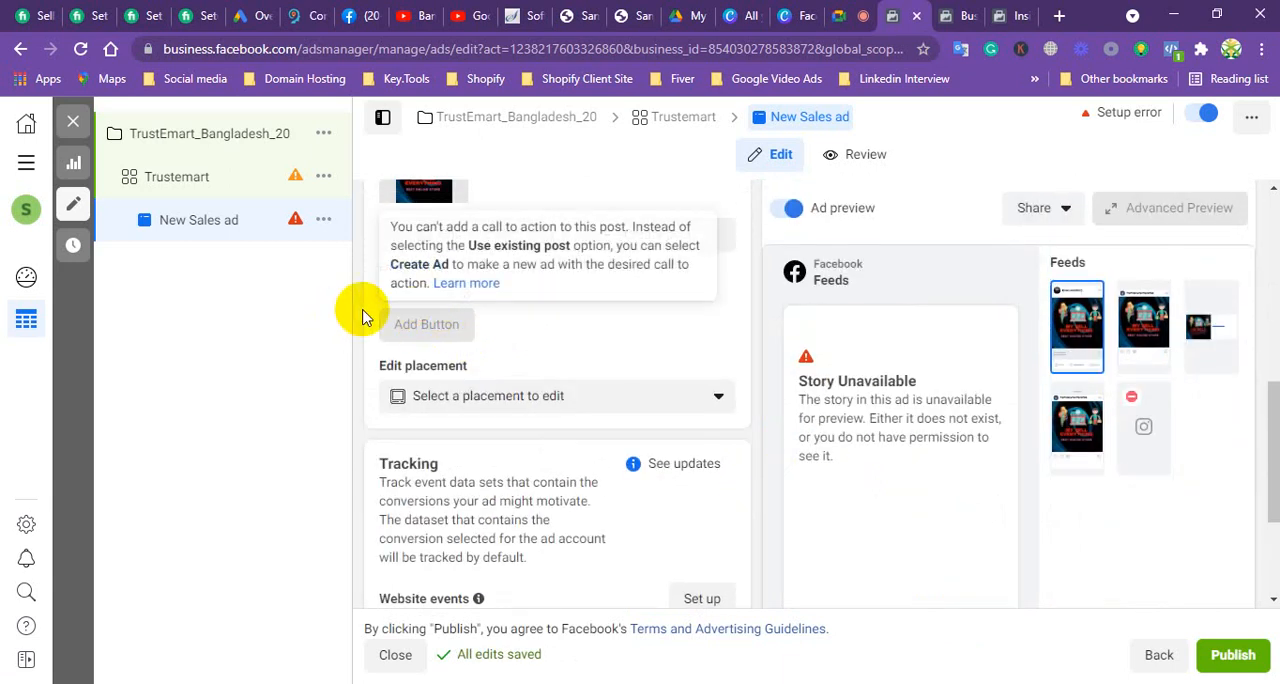
pyautogui.scroll(1, 537, 318)
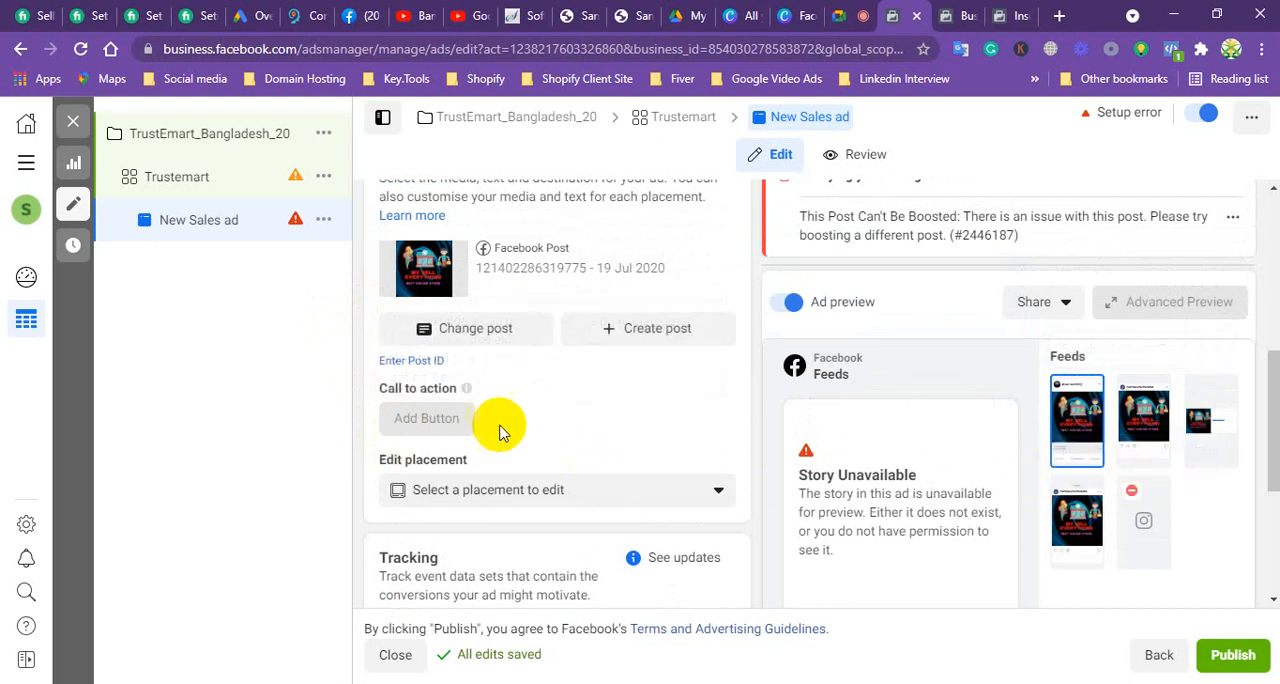
pyautogui.moveTo(434, 416)
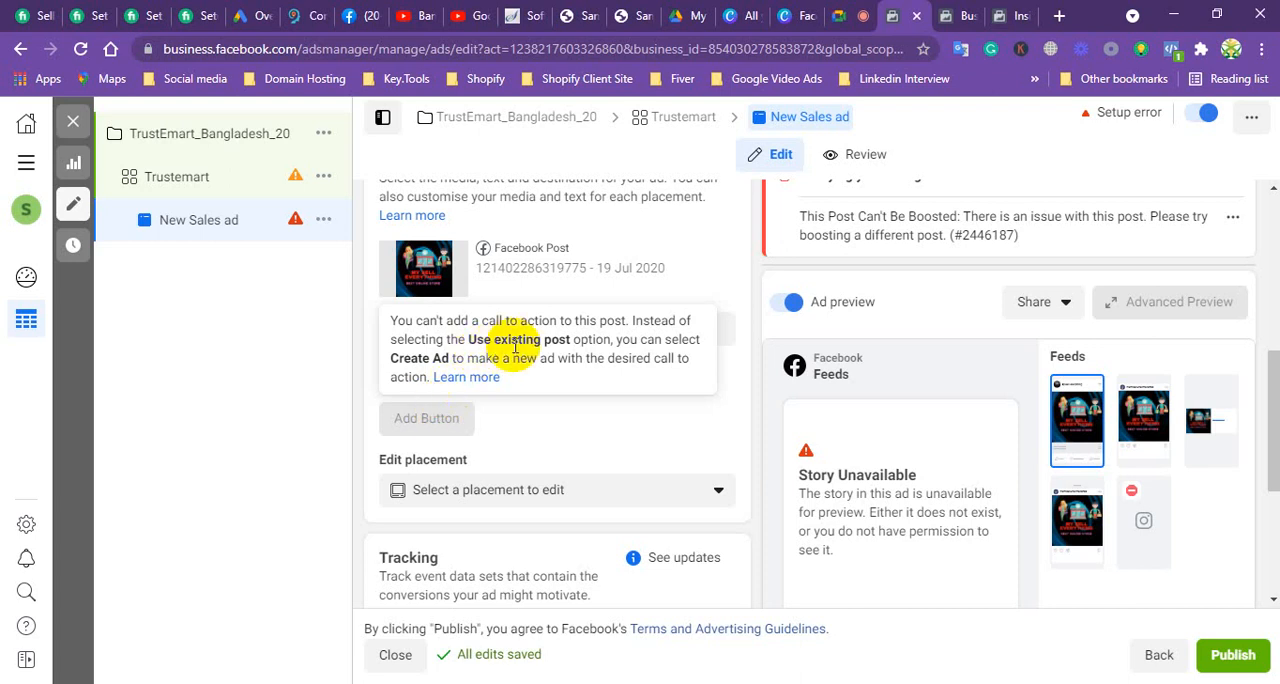
# Step: Set the ad setup to Create Ad and look over the single image, carousel and collection format options
pyautogui.scroll(3, 590, 458)
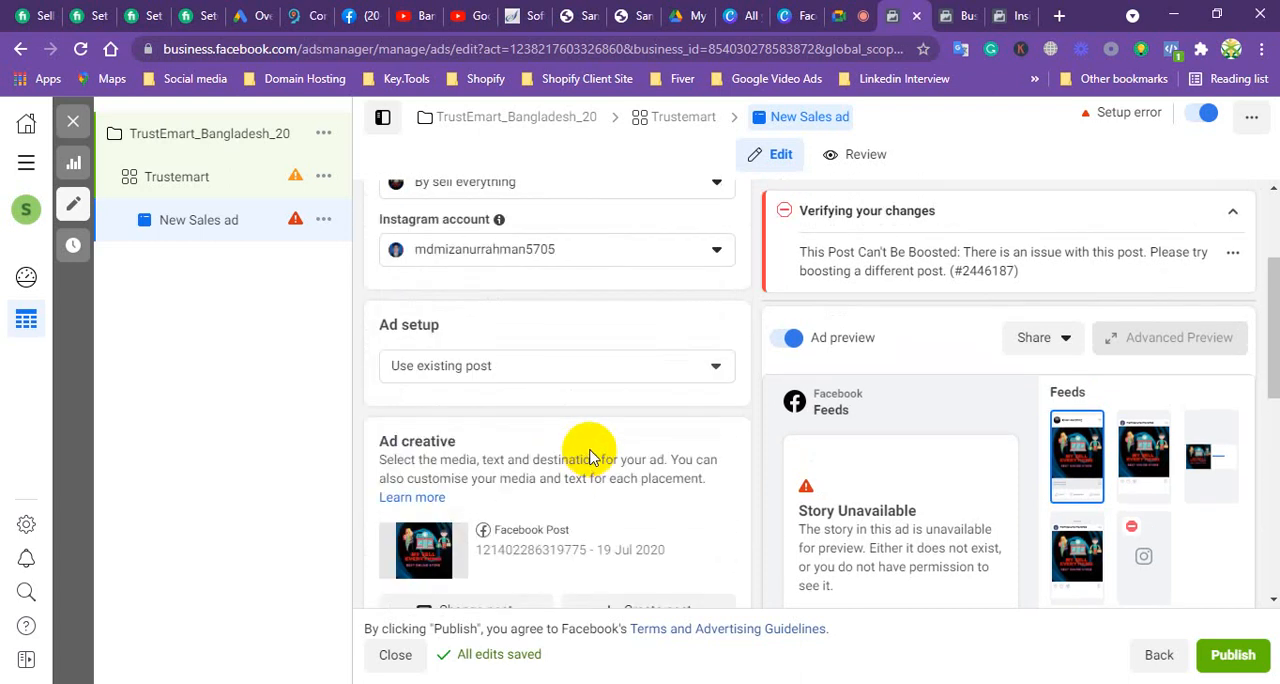
pyautogui.click(555, 366)
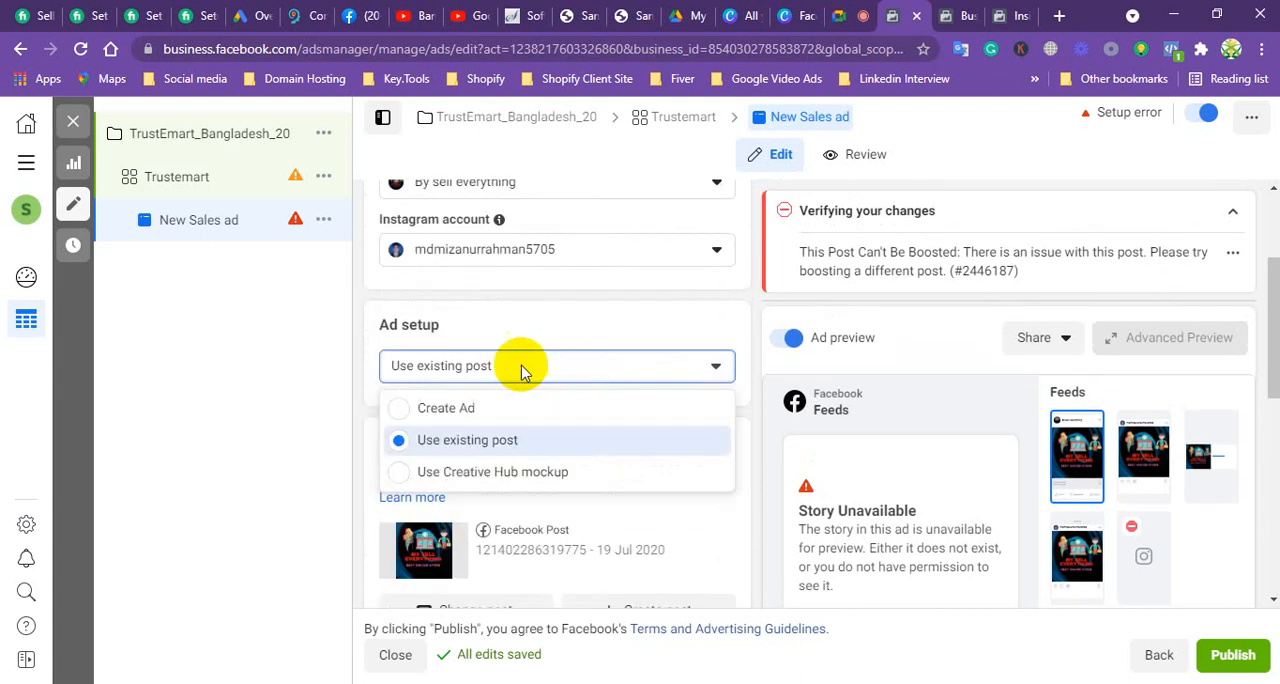
pyautogui.click(398, 411)
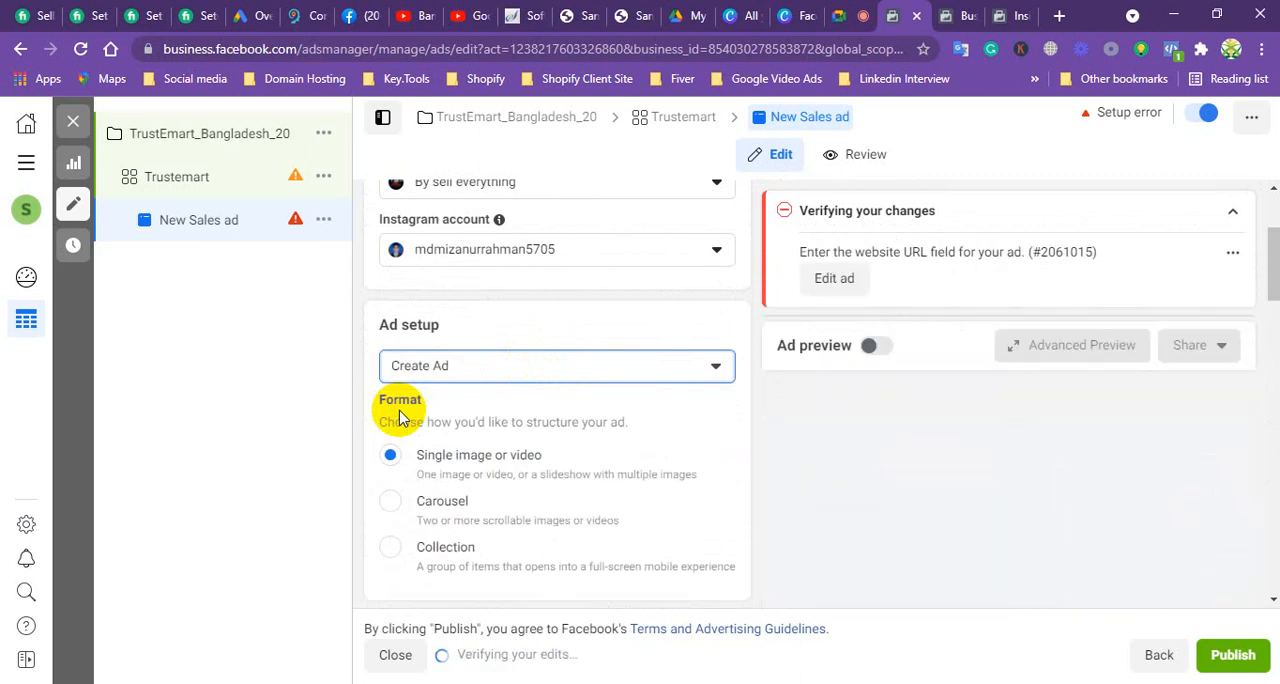
pyautogui.scroll(-2, 443, 363)
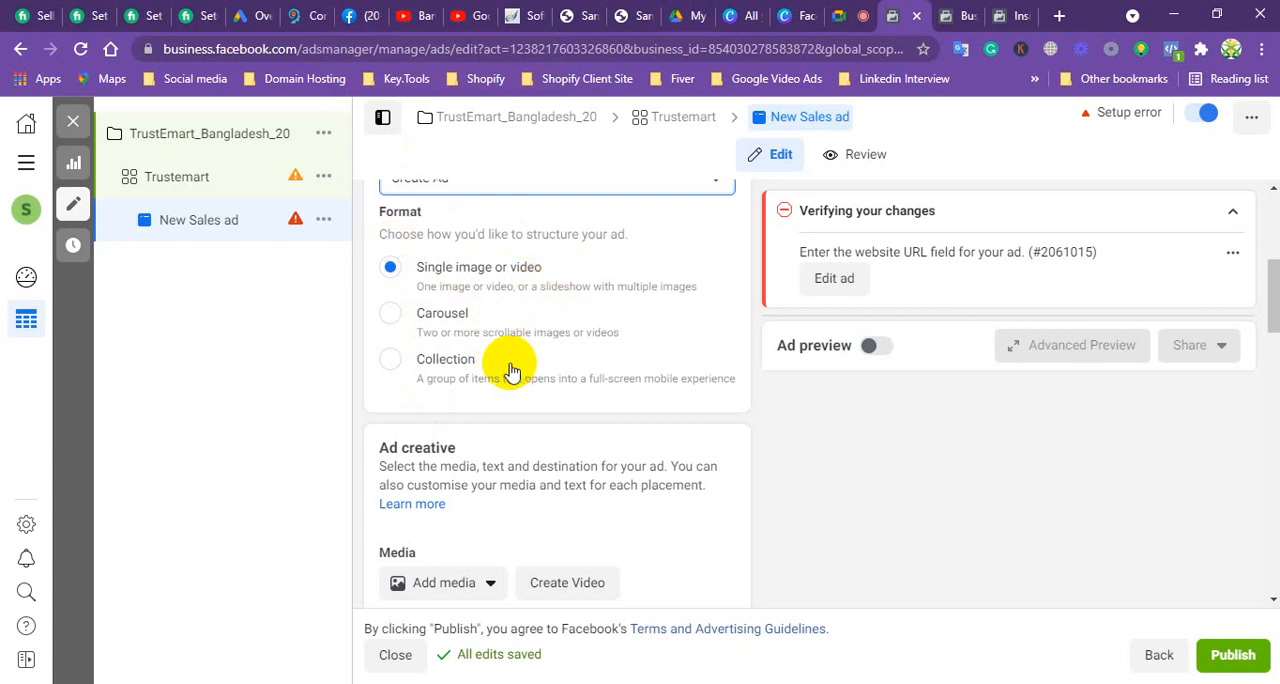
pyautogui.scroll(3, 508, 378)
pyautogui.scroll(1, 1000, 478)
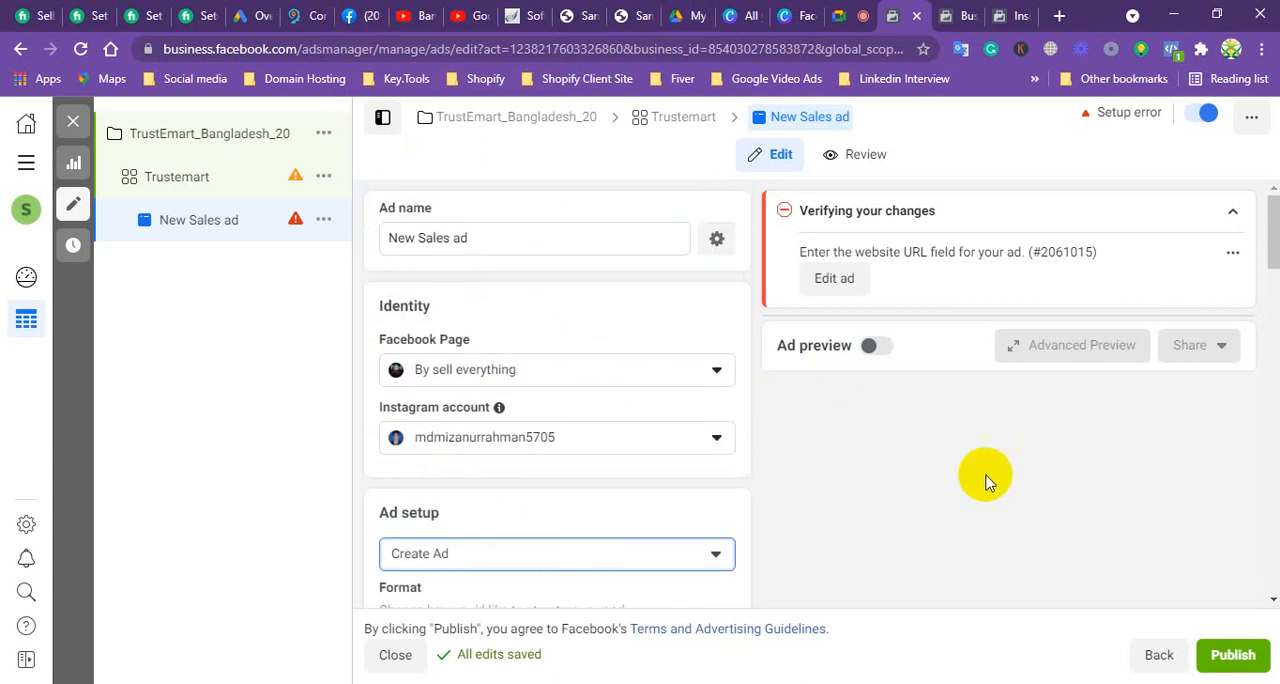
# Step: Start adding an image to the ad creative's media, with Page images as the source
pyautogui.scroll(-3, 640, 480)
pyautogui.scroll(-3, 629, 473)
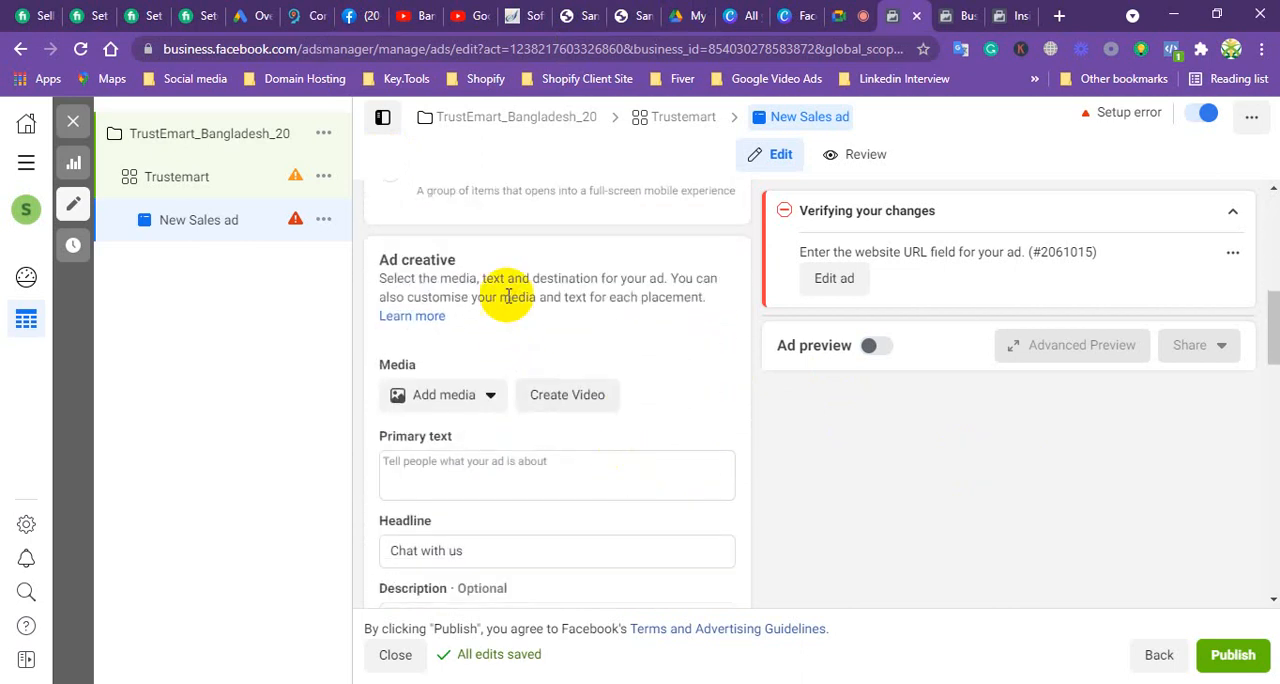
pyautogui.click(455, 396)
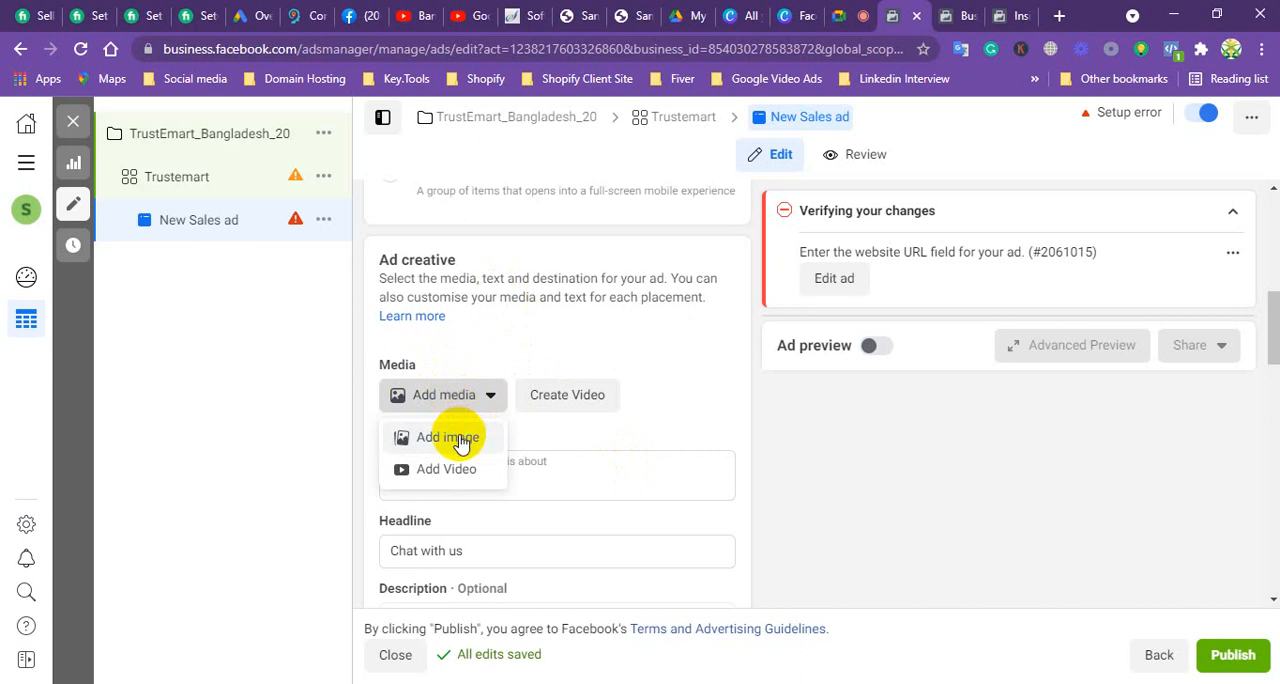
pyautogui.click(449, 438)
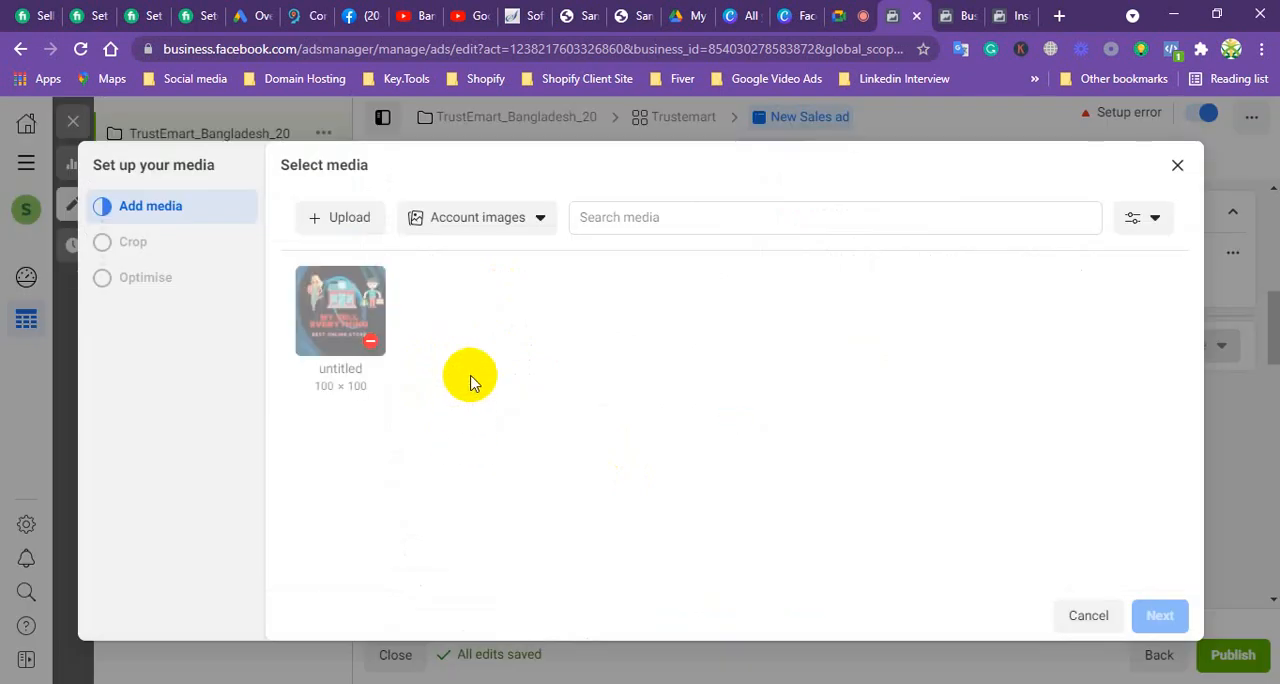
pyautogui.click(530, 220)
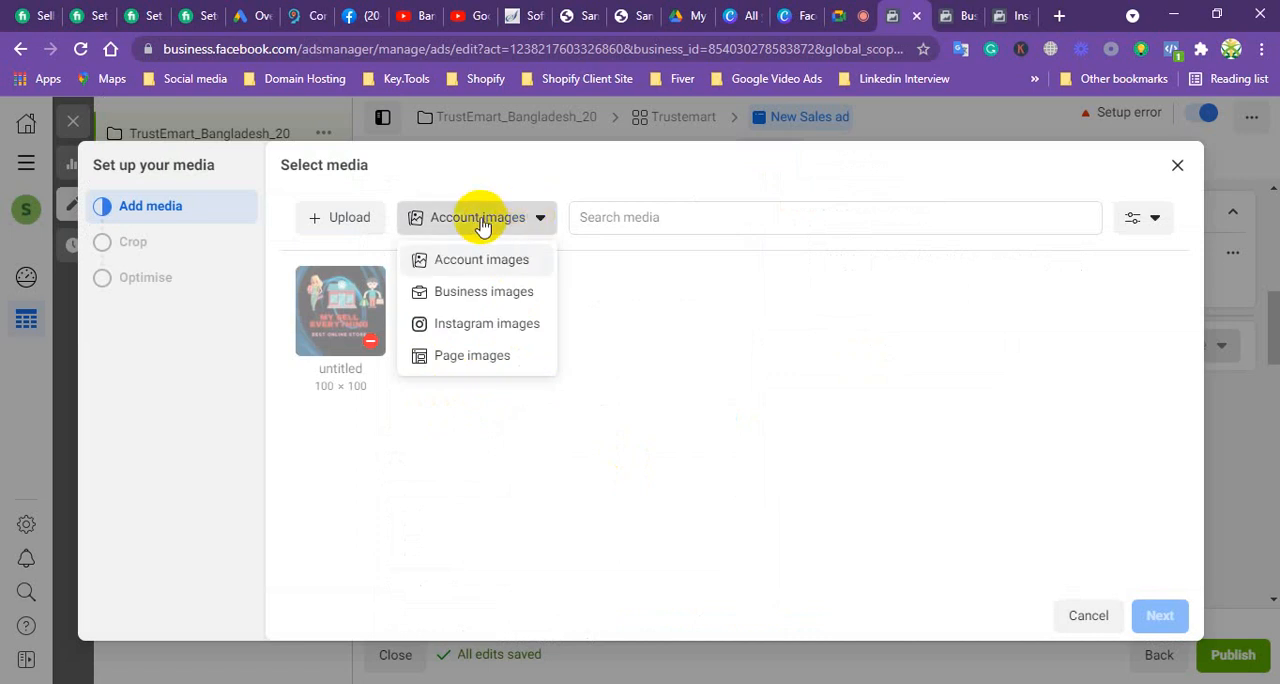
pyautogui.click(456, 362)
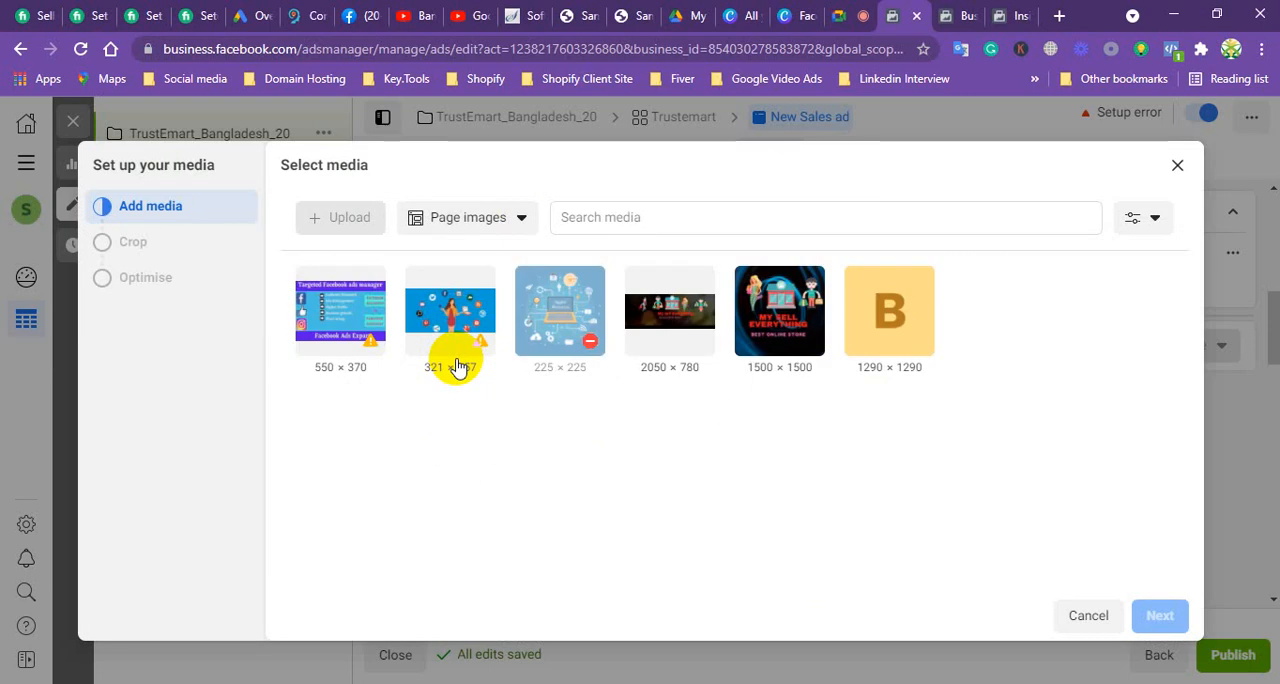
# Step: Add the 550 × 370 Targeted Facebook ads manager image, accepting its placement crops and keeping Allow enhancements on
pyautogui.click(342, 312)
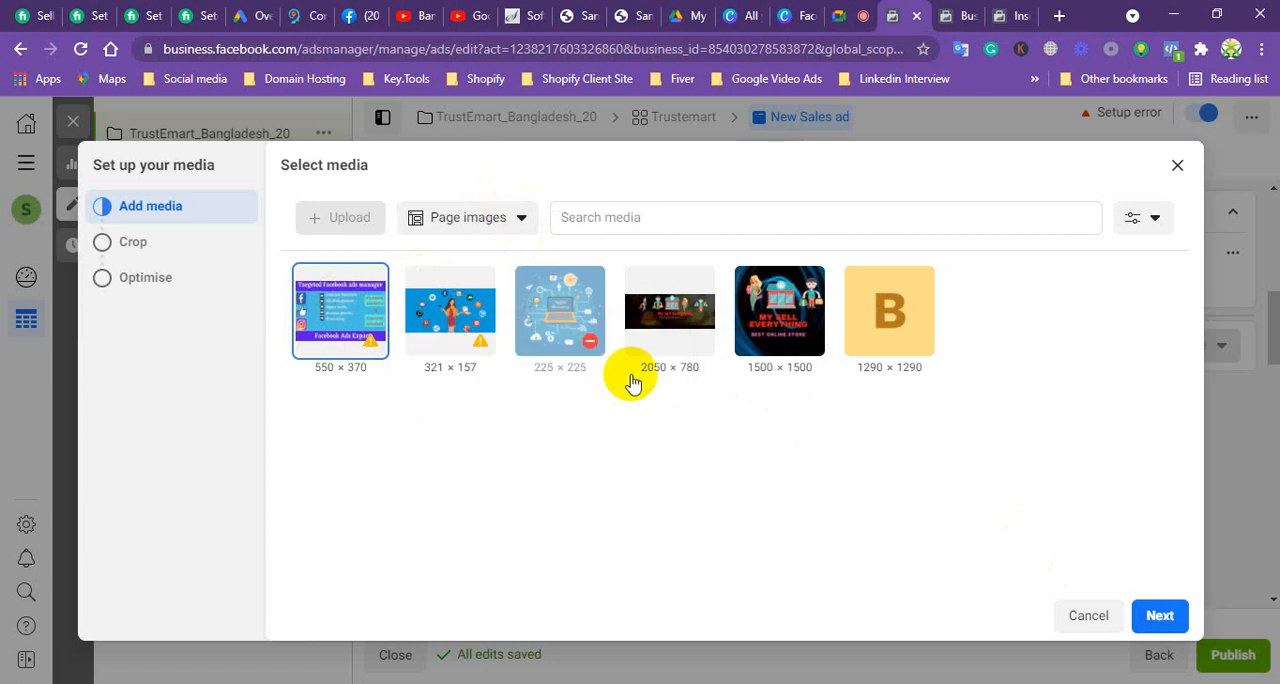
pyautogui.click(459, 320)
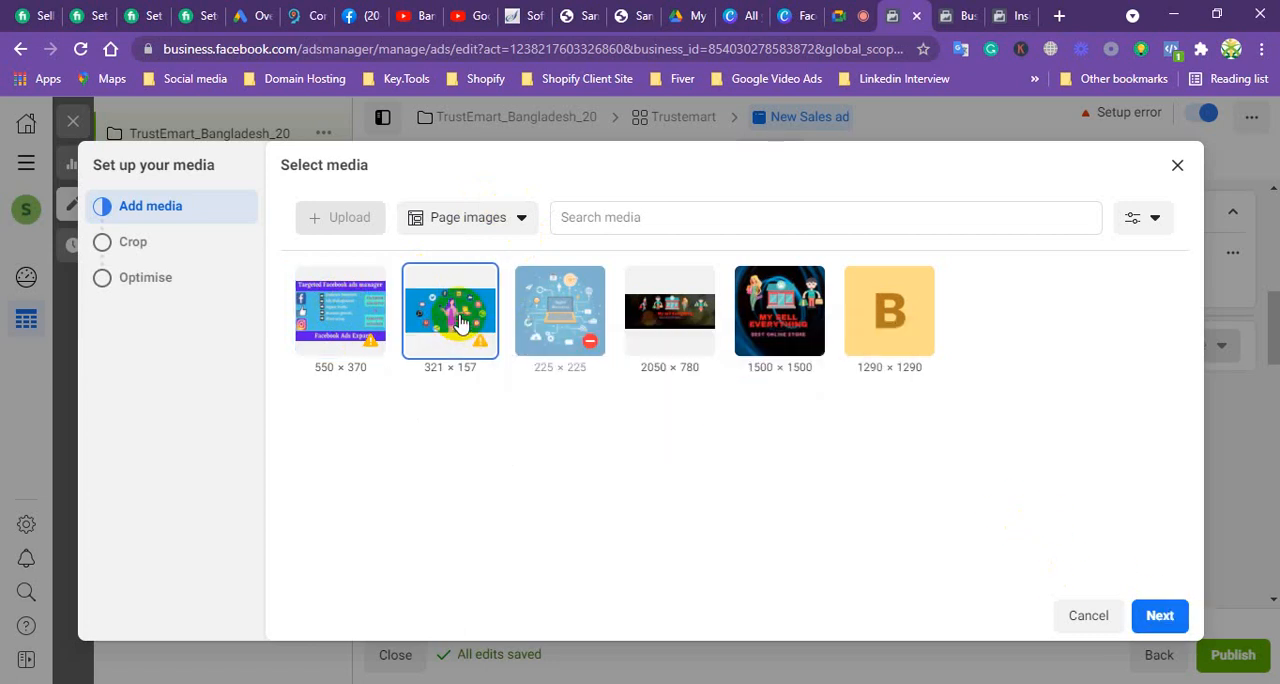
pyautogui.click(325, 312)
pyautogui.click(1157, 614)
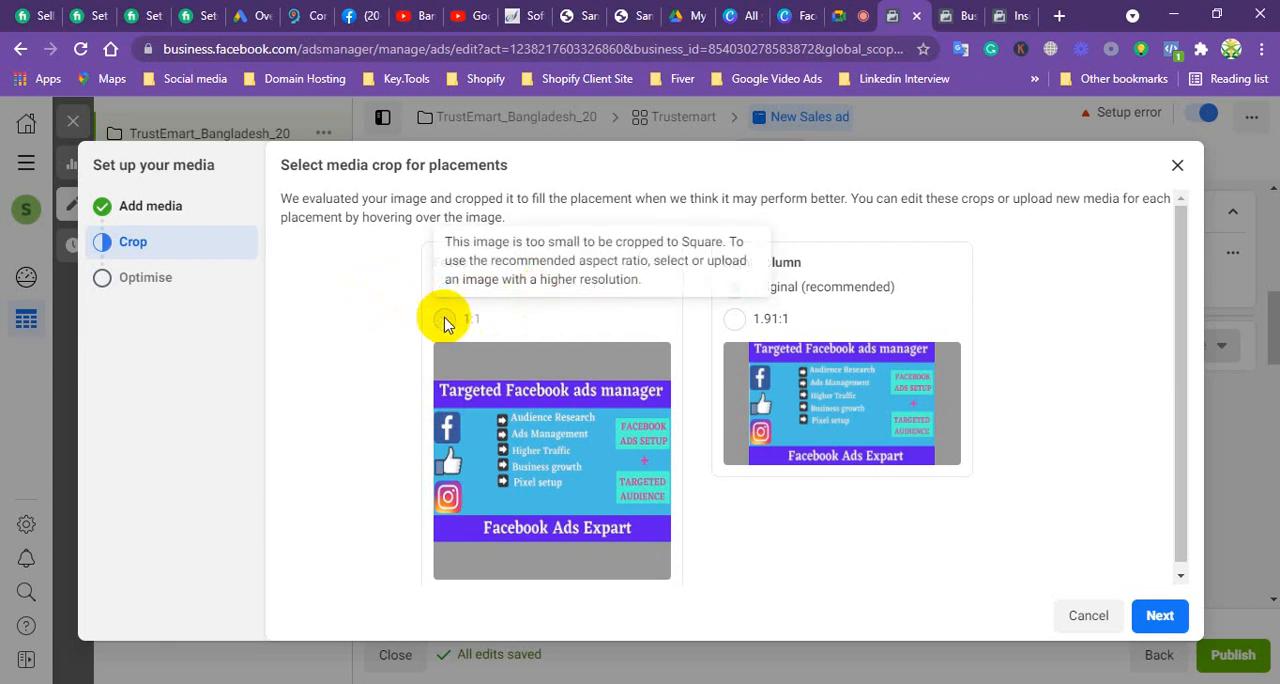
pyautogui.click(1160, 618)
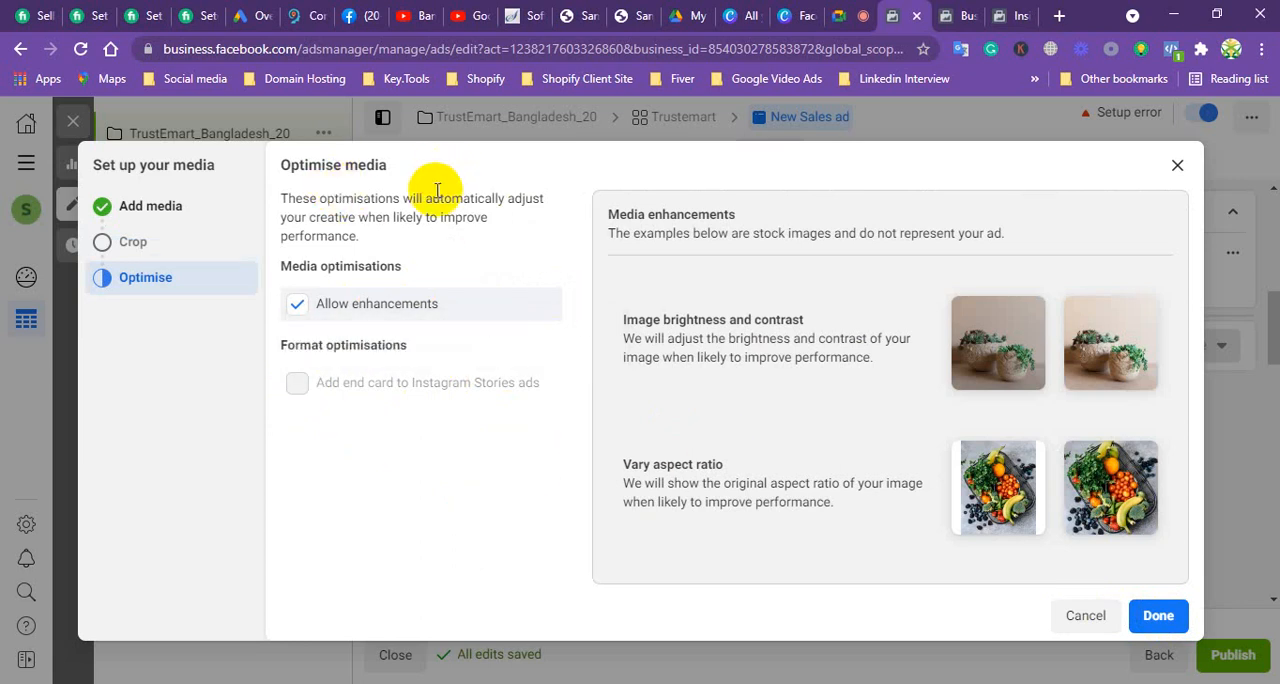
pyautogui.click(1157, 616)
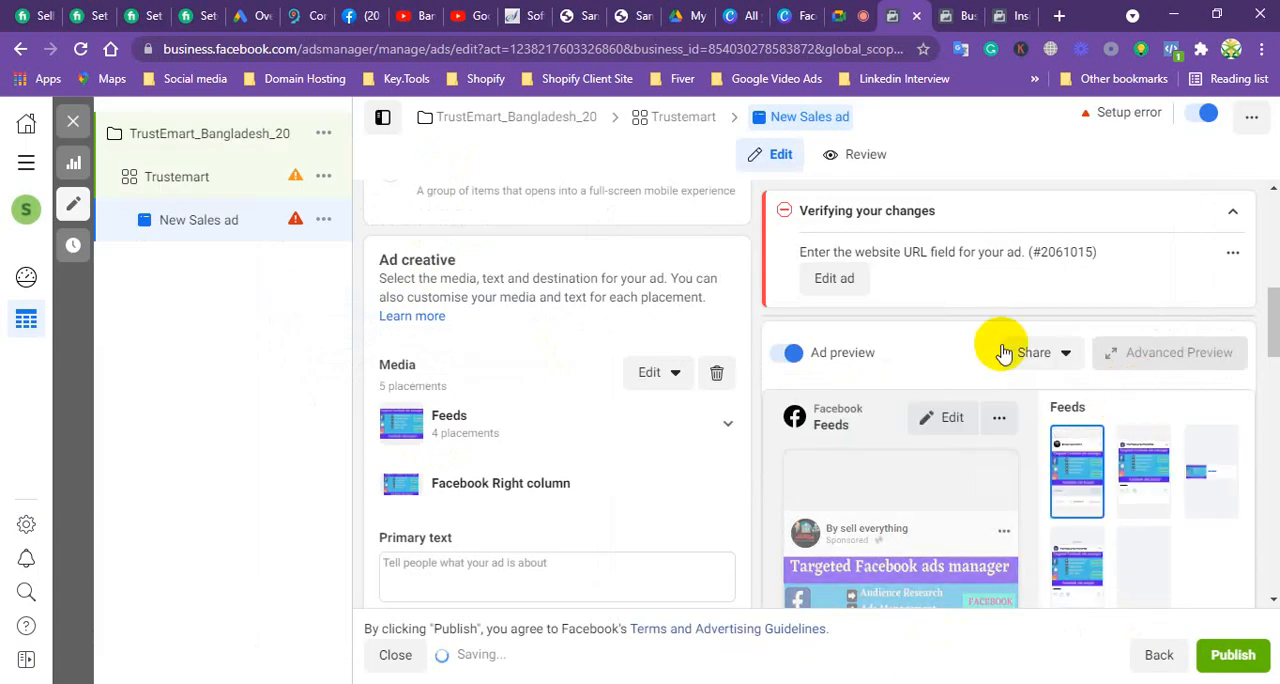
# Step: Review the new ad's media placements, primary text, headline, description, call to action, destination fields and feed previews
pyautogui.scroll(-2, 919, 370)
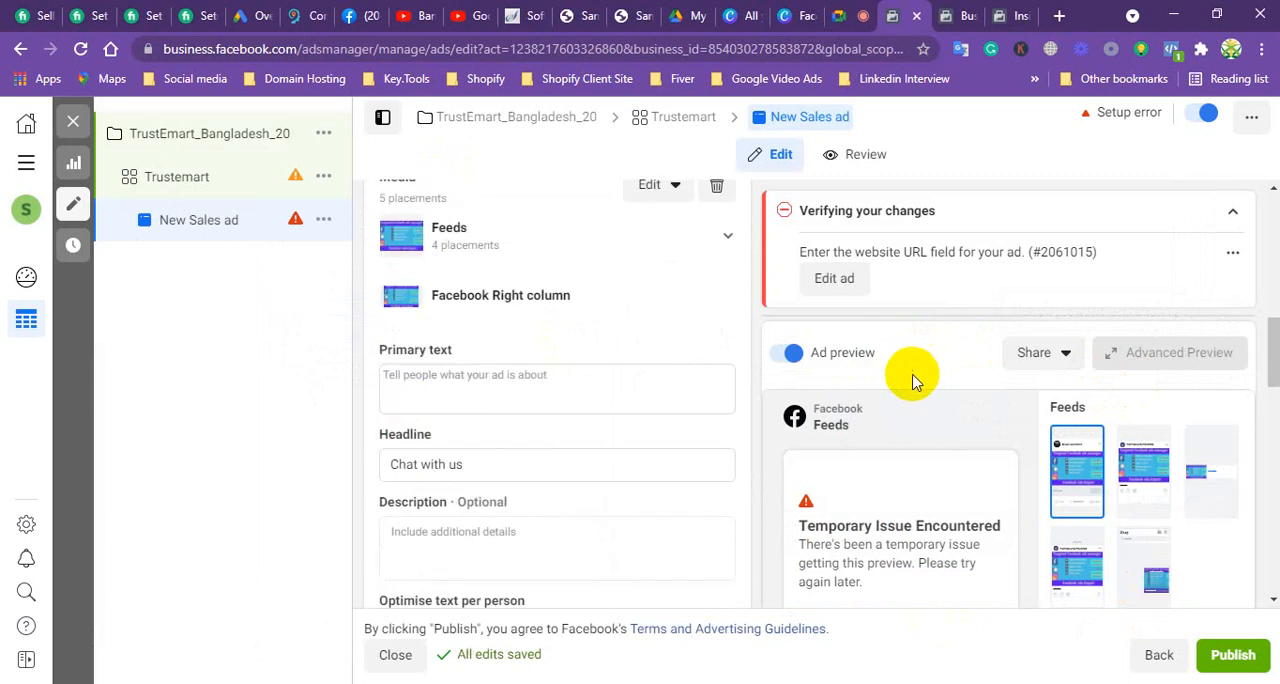
pyautogui.scroll(-2, 911, 425)
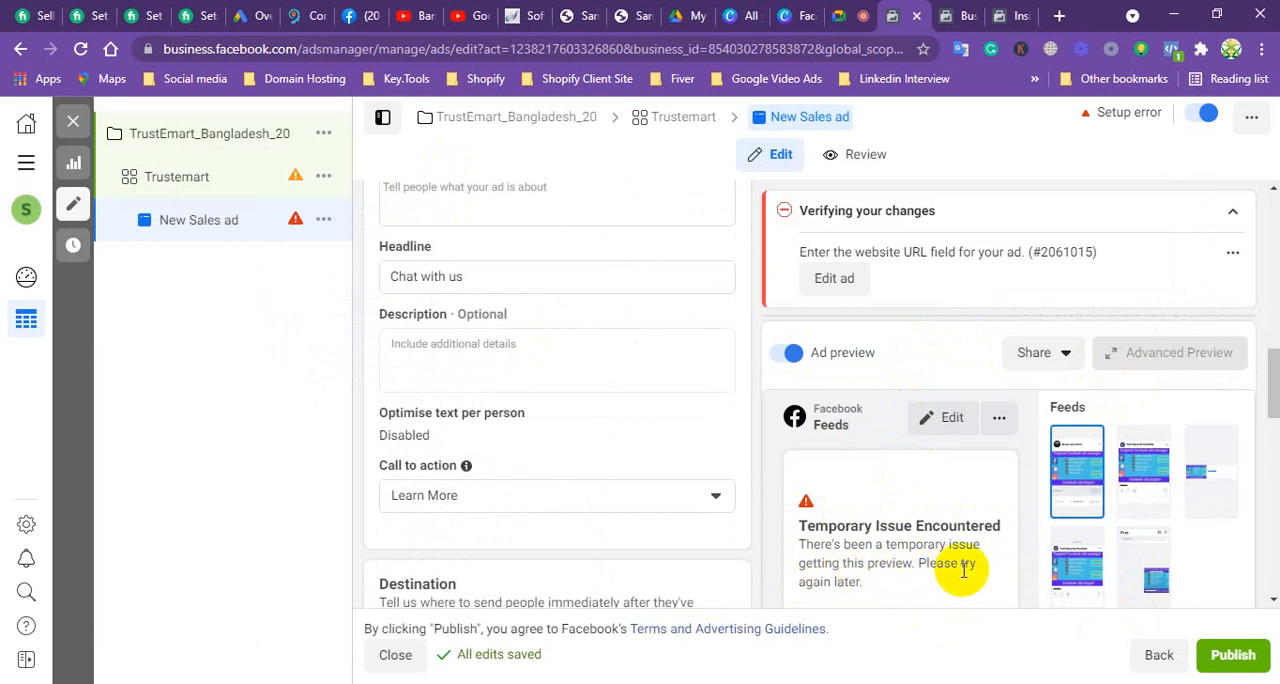
pyautogui.scroll(-2, 930, 567)
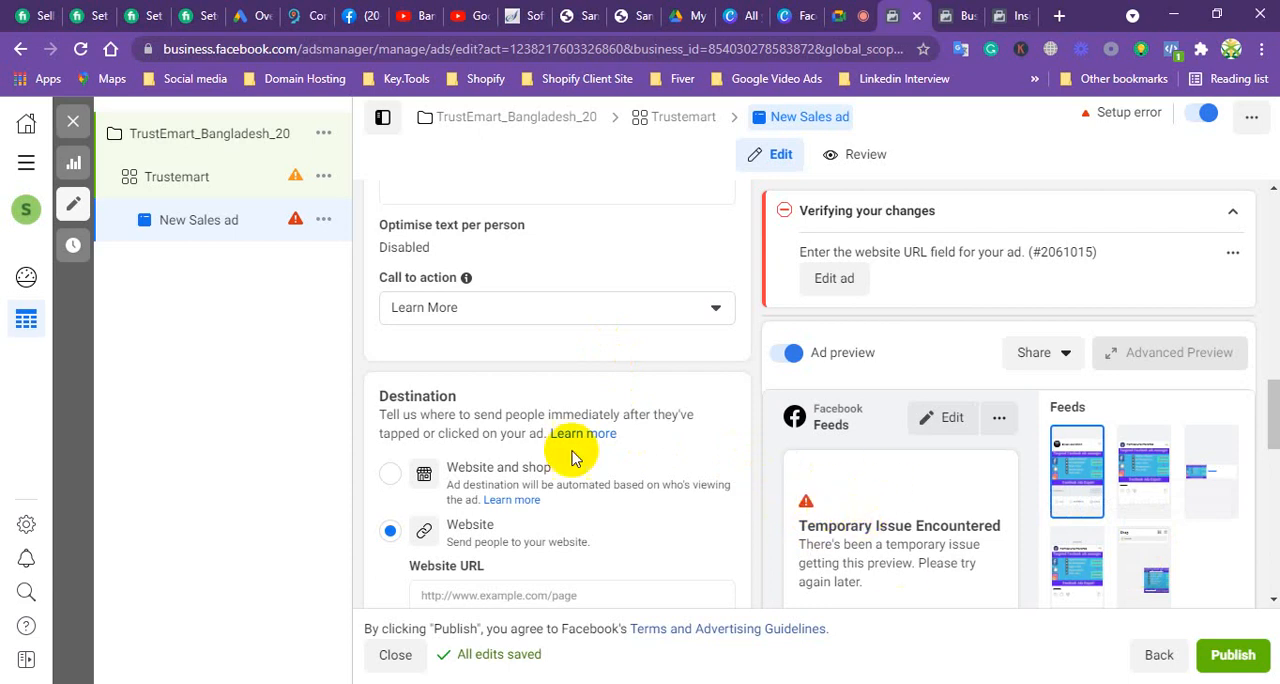
pyautogui.scroll(4, 500, 270)
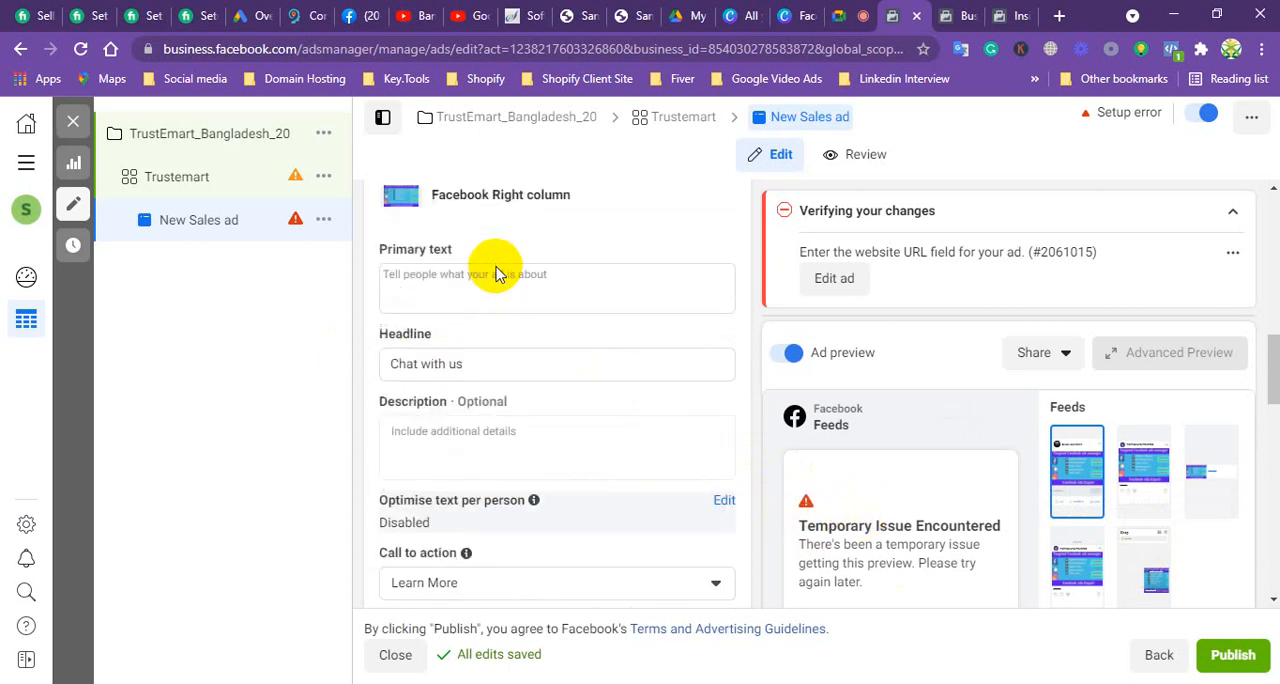
pyautogui.scroll(3, 534, 306)
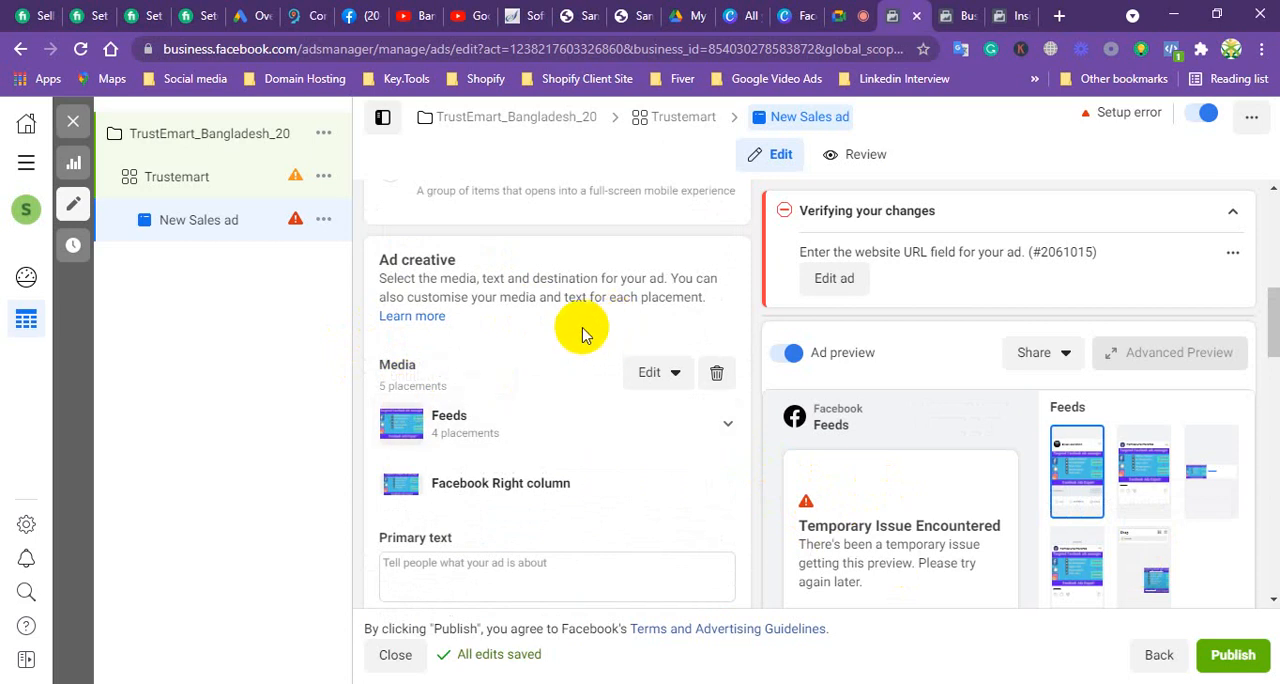
pyautogui.scroll(-5, 585, 335)
pyautogui.scroll(1, 575, 353)
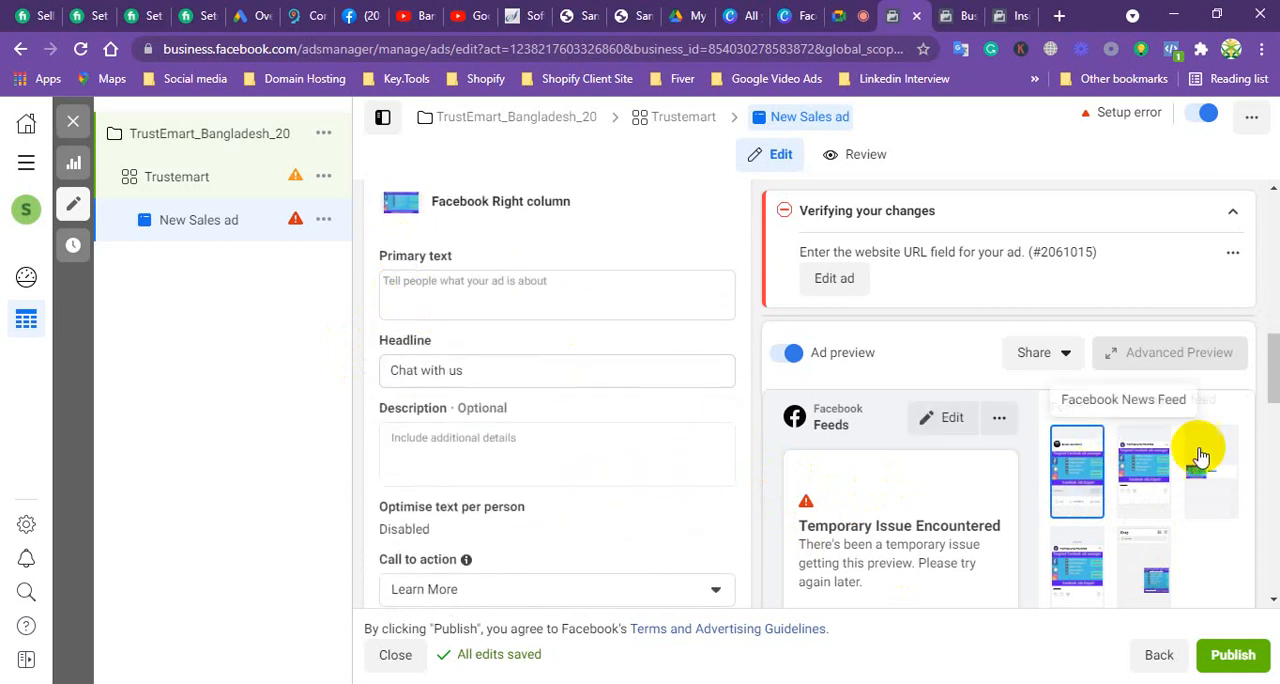
pyautogui.scroll(-1, 1199, 450)
# Step: Enter "Best Freelancing" as the ad's primary text, and look over the call to action and destination options
pyautogui.moveTo(1274, 372); pyautogui.dragTo(1259, 345)
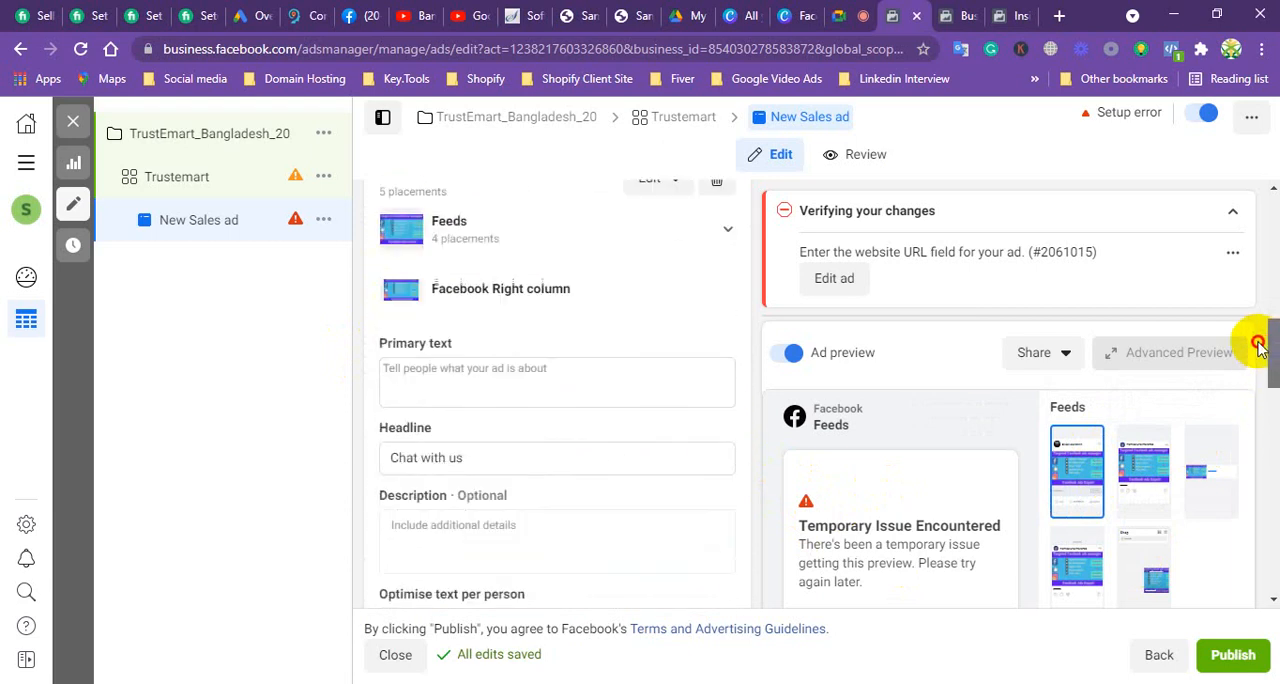
pyautogui.click(492, 372)
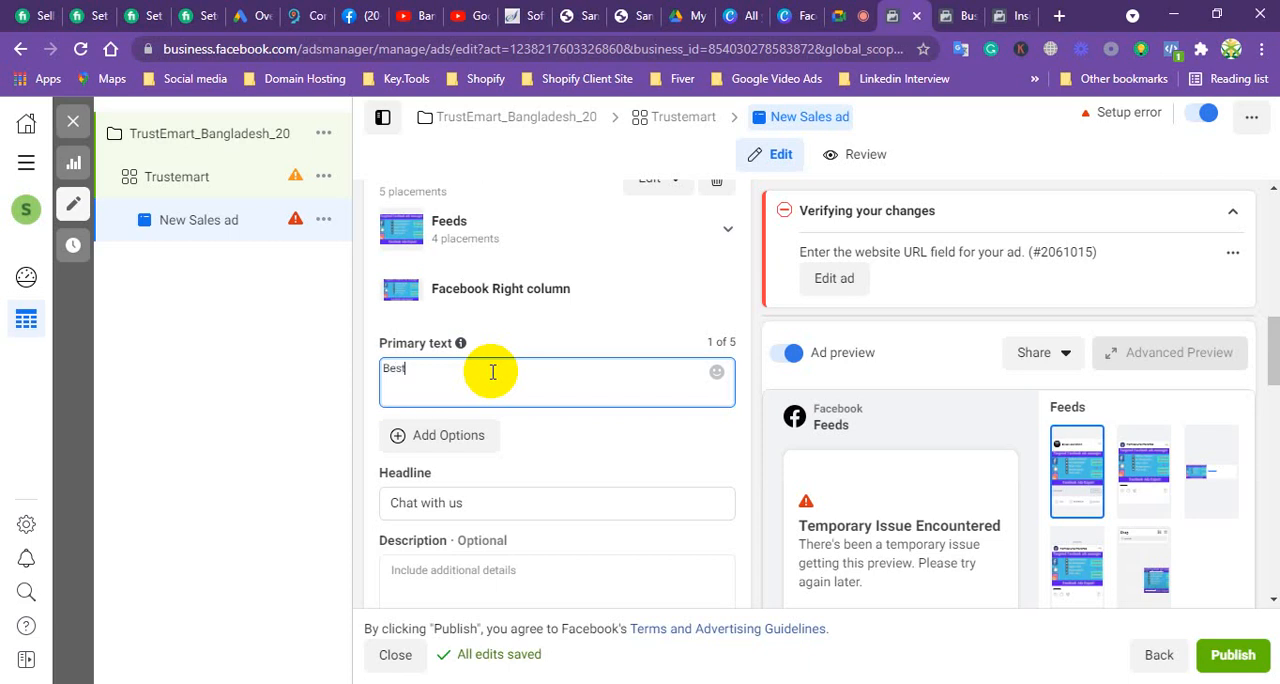
pyautogui.write('Best Freelancing')
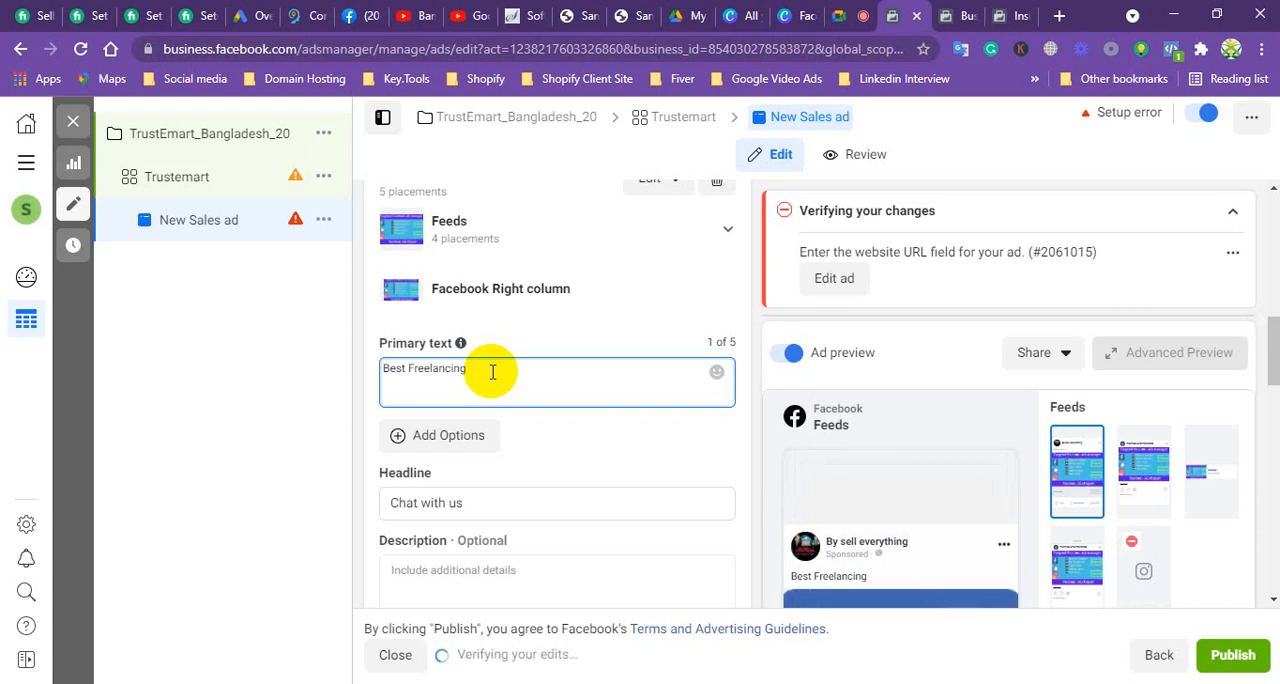
pyautogui.scroll(-3, 1020, 535)
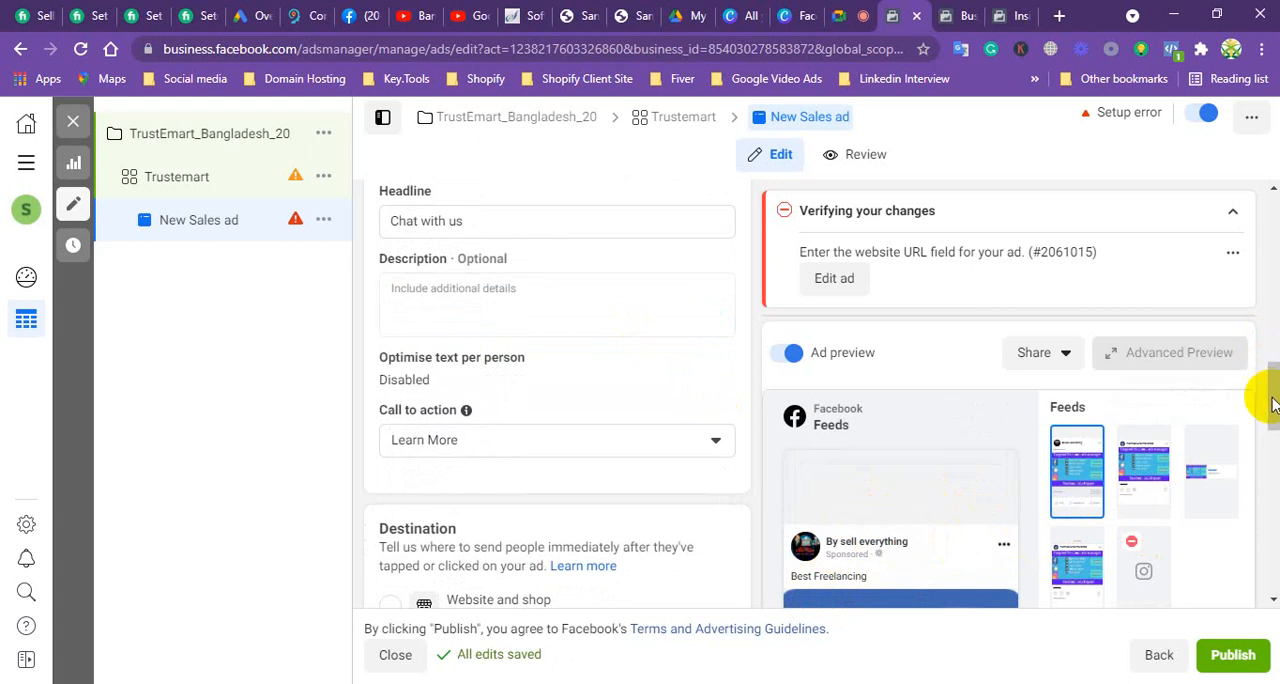
pyautogui.moveTo(1266, 386); pyautogui.dragTo(1266, 443)
pyautogui.scroll(-3, 870, 575)
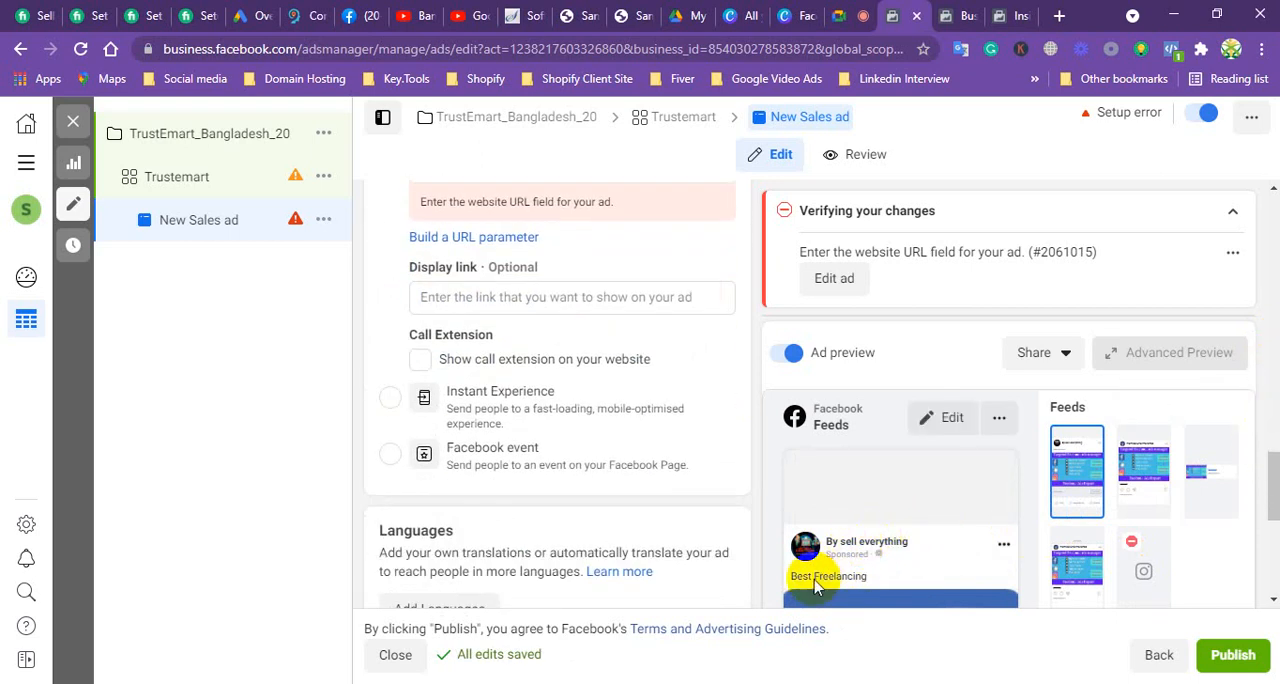
pyautogui.click(360, 15)
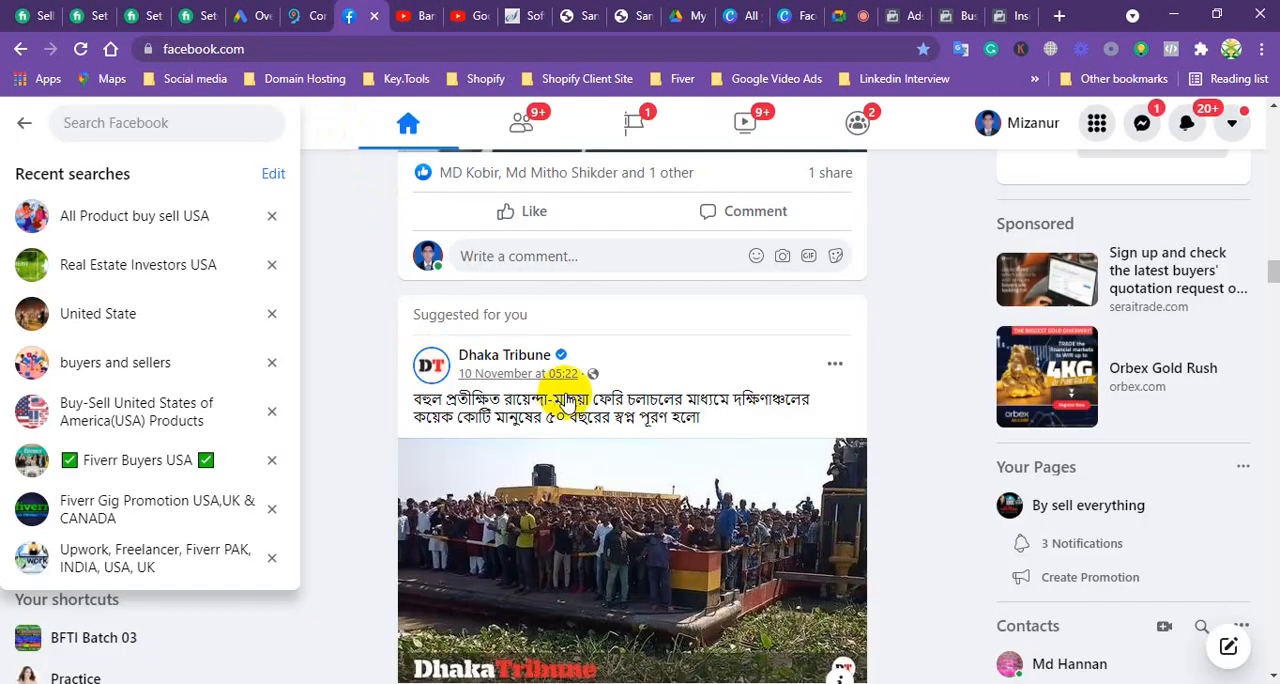
pyautogui.scroll(-7, 560, 400)
pyautogui.scroll(-10, 555, 430)
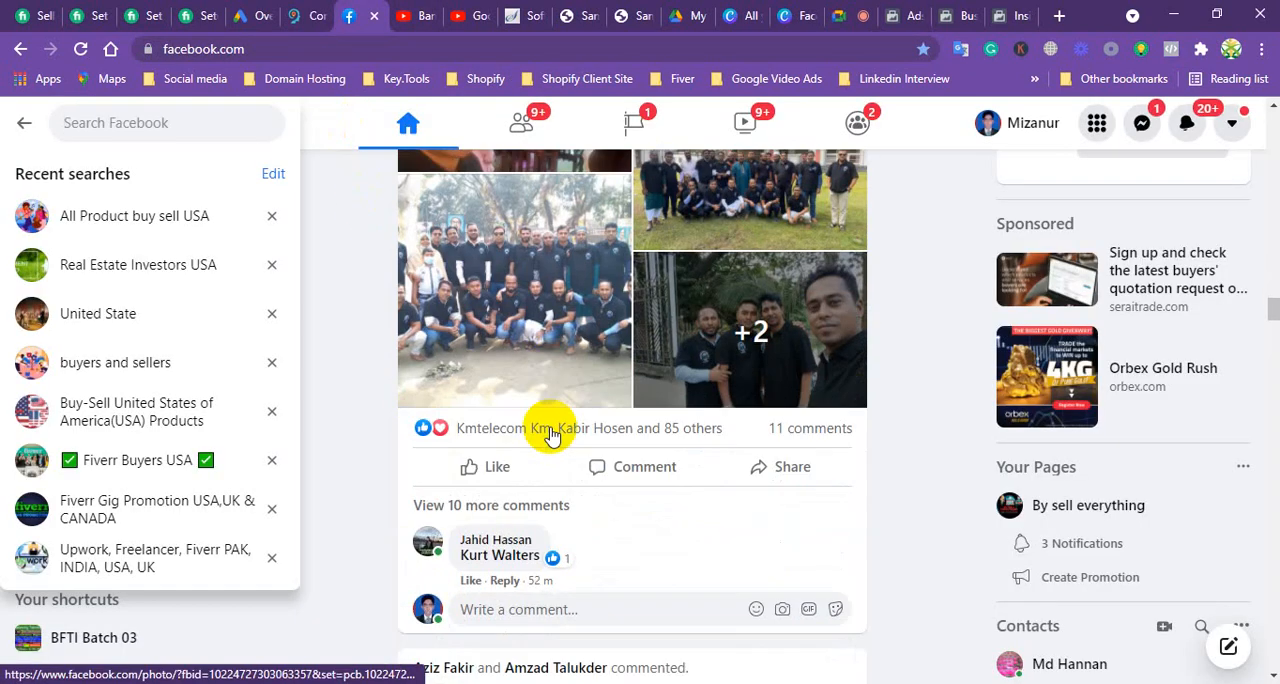
pyautogui.scroll(-3, 555, 430)
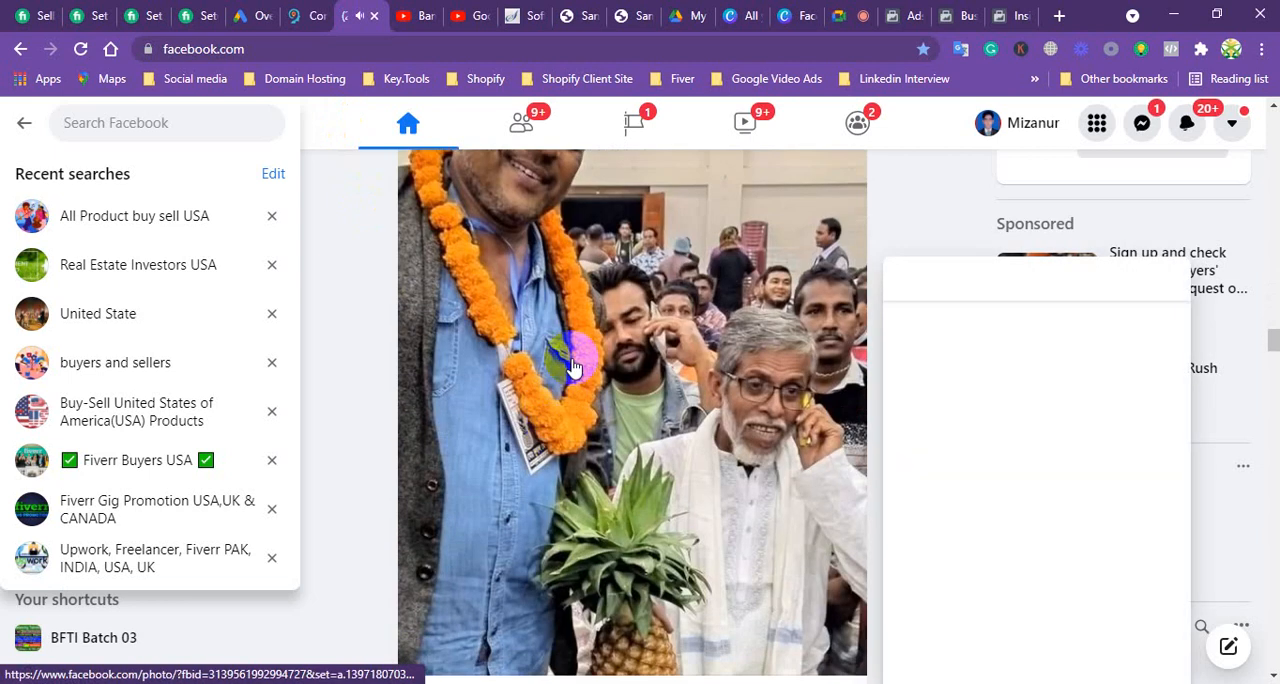
pyautogui.click(853, 15)
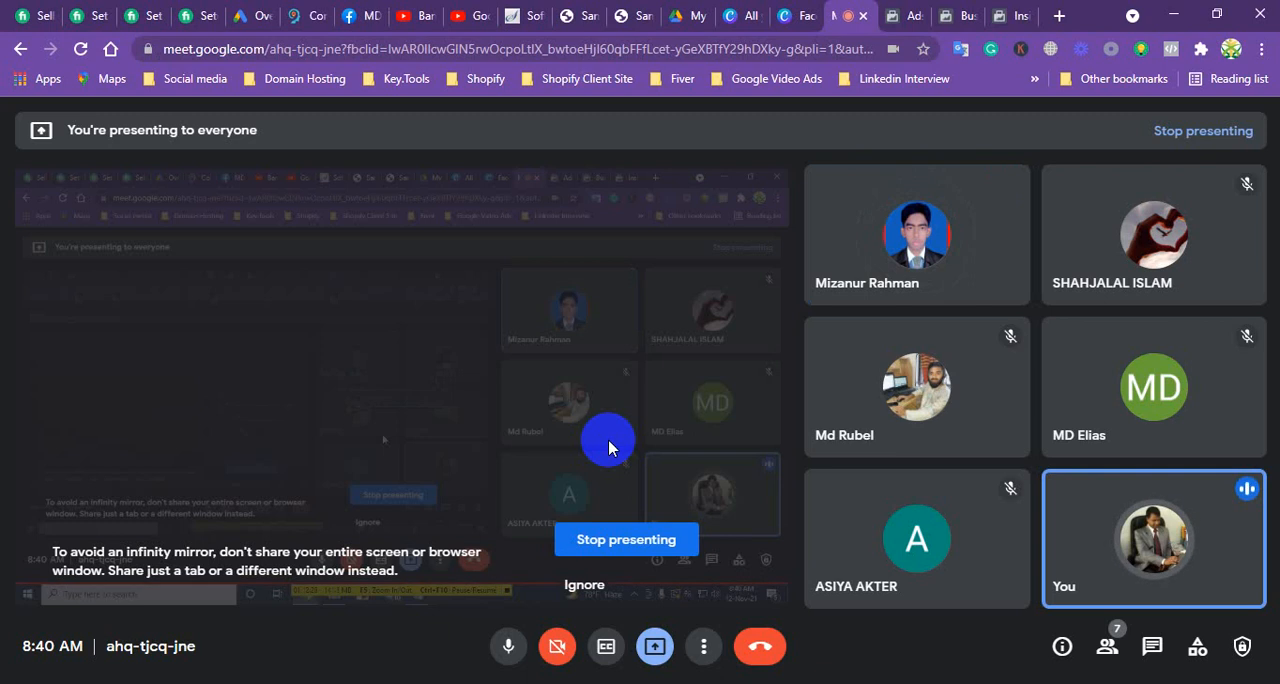
pyautogui.click(895, 15)
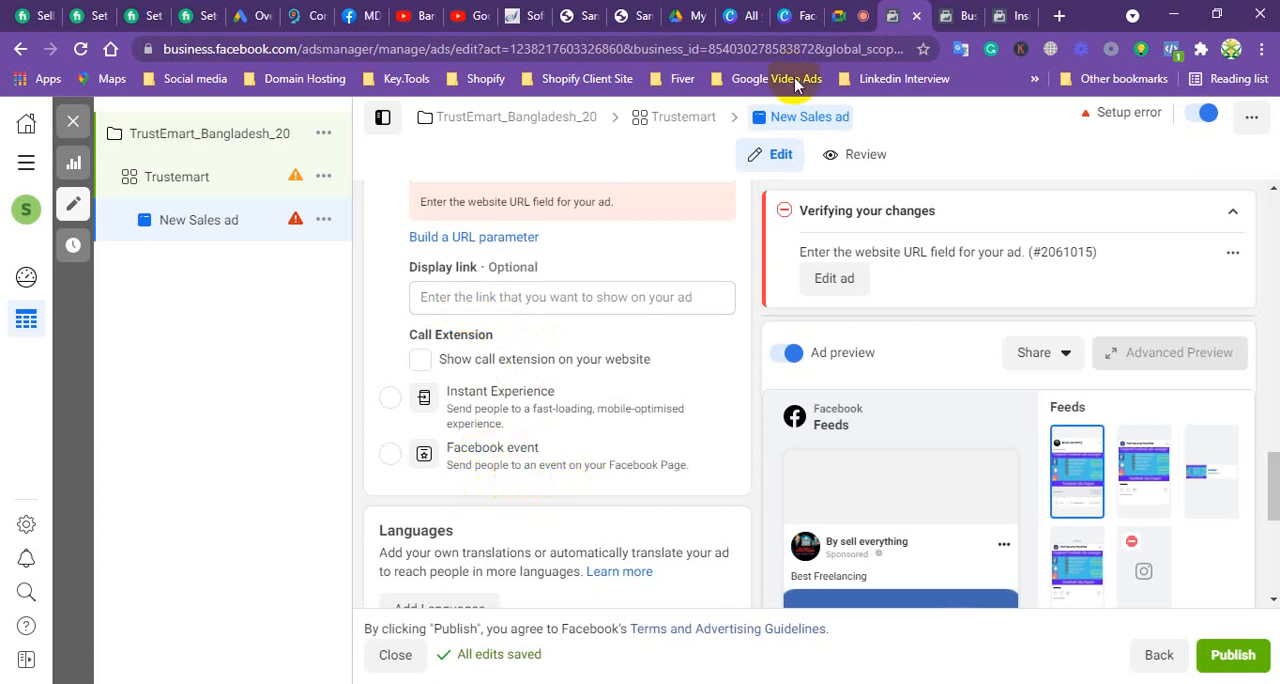
# Step: Switch to the Google Meet call and end it for everyone
pyautogui.click(852, 15)
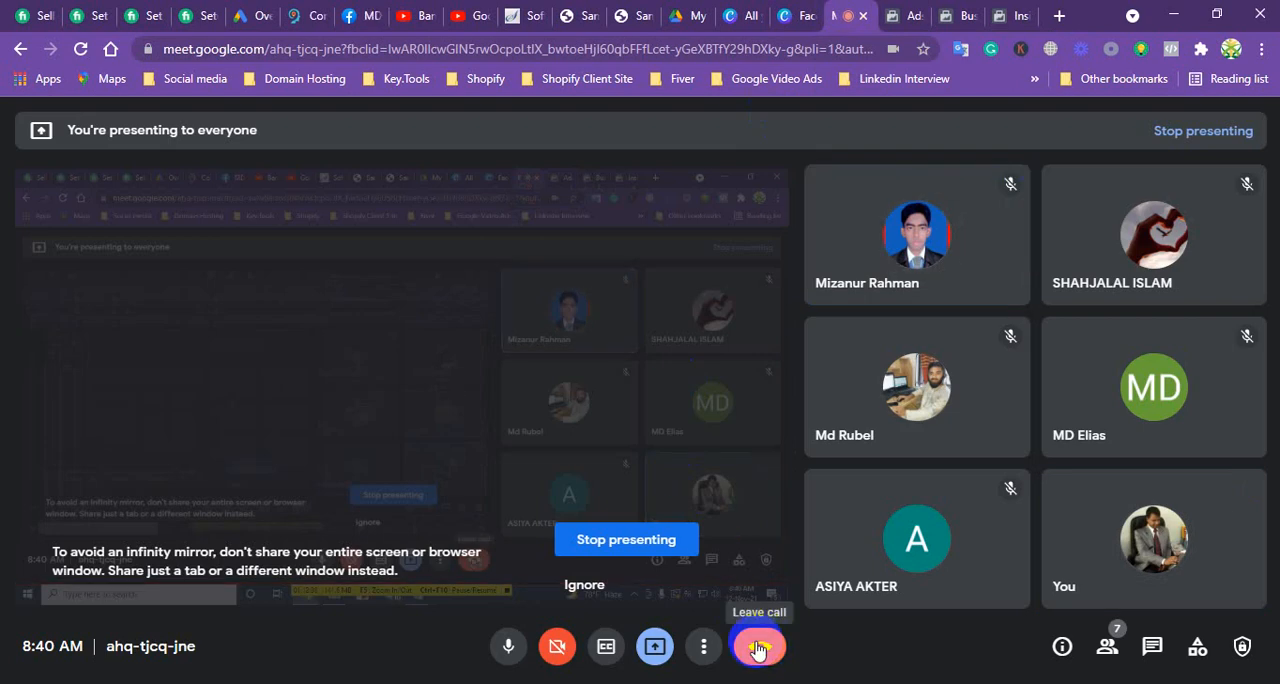
pyautogui.click(757, 648)
pyautogui.click(751, 424)
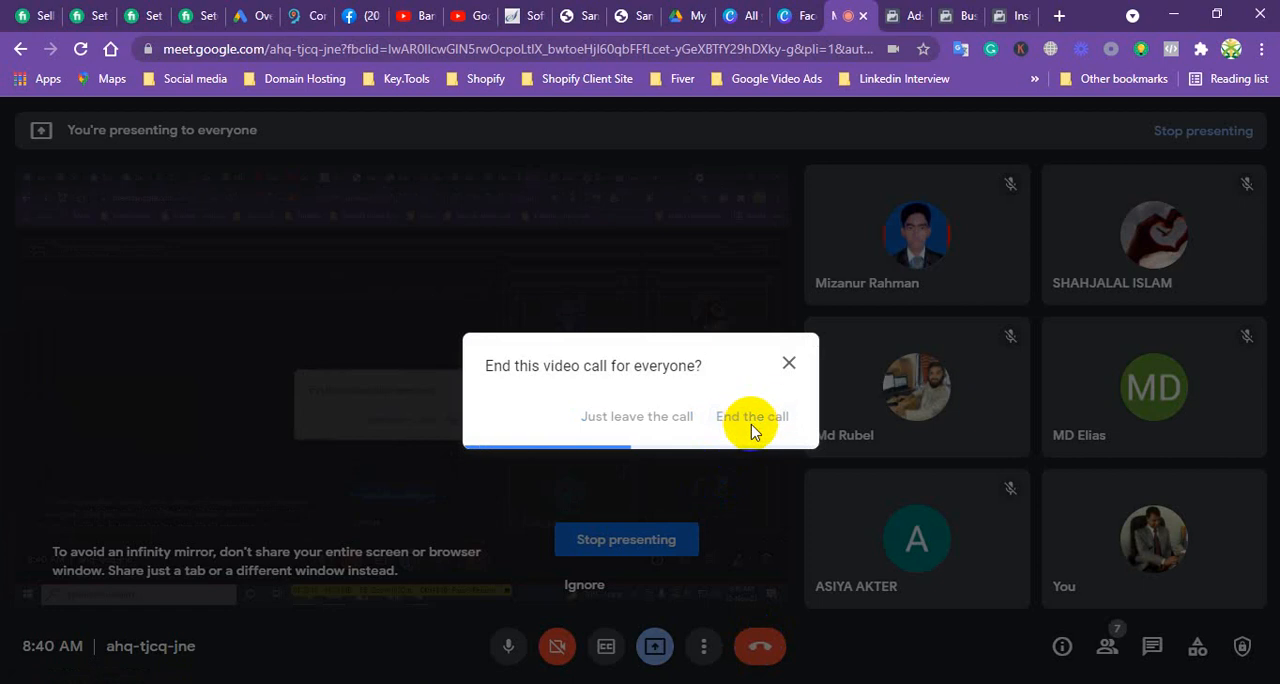